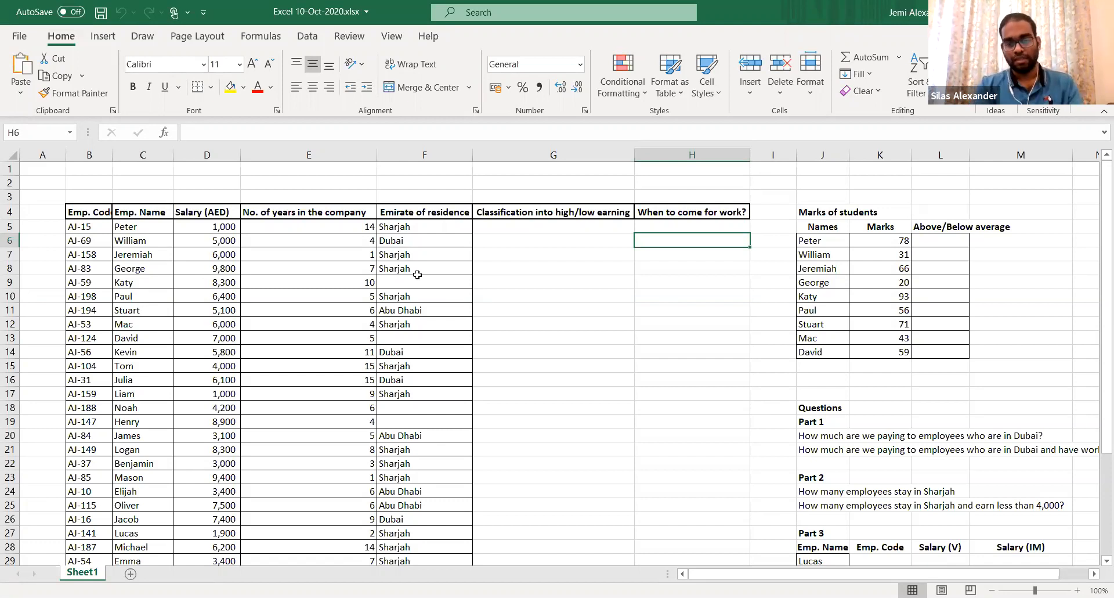
{"action": "type", "text": "="}
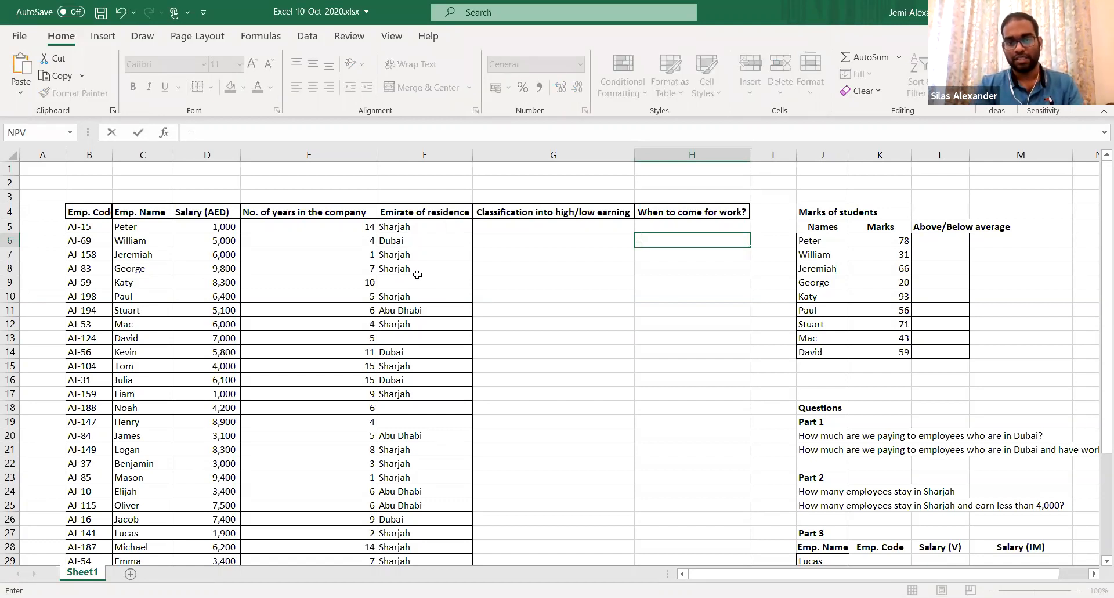
{"action": "type", "text": "sum"}
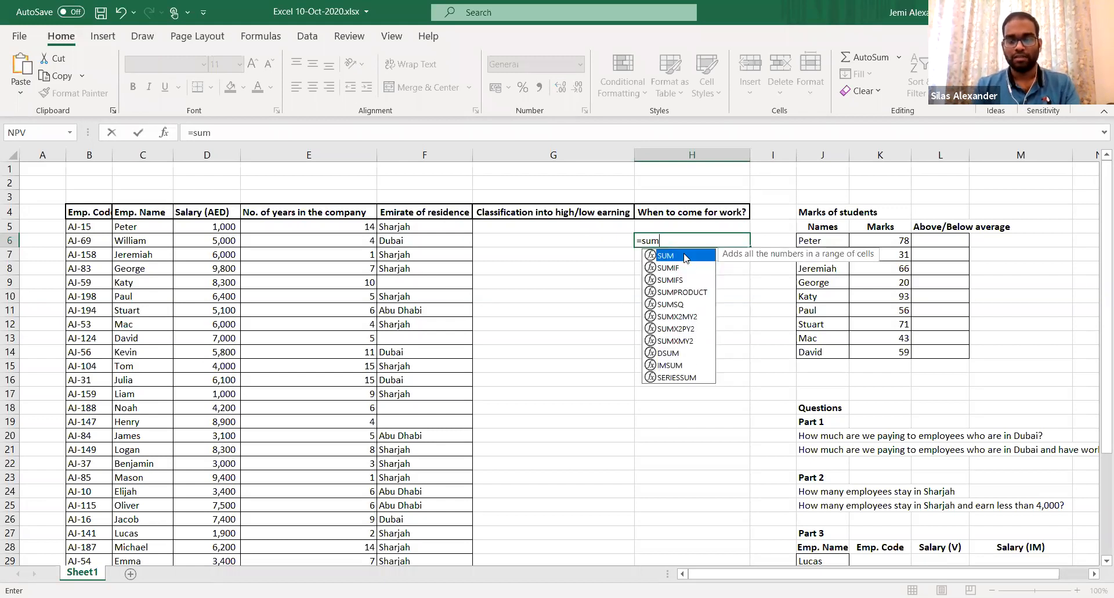
{"action": "key", "text": "Escape"}
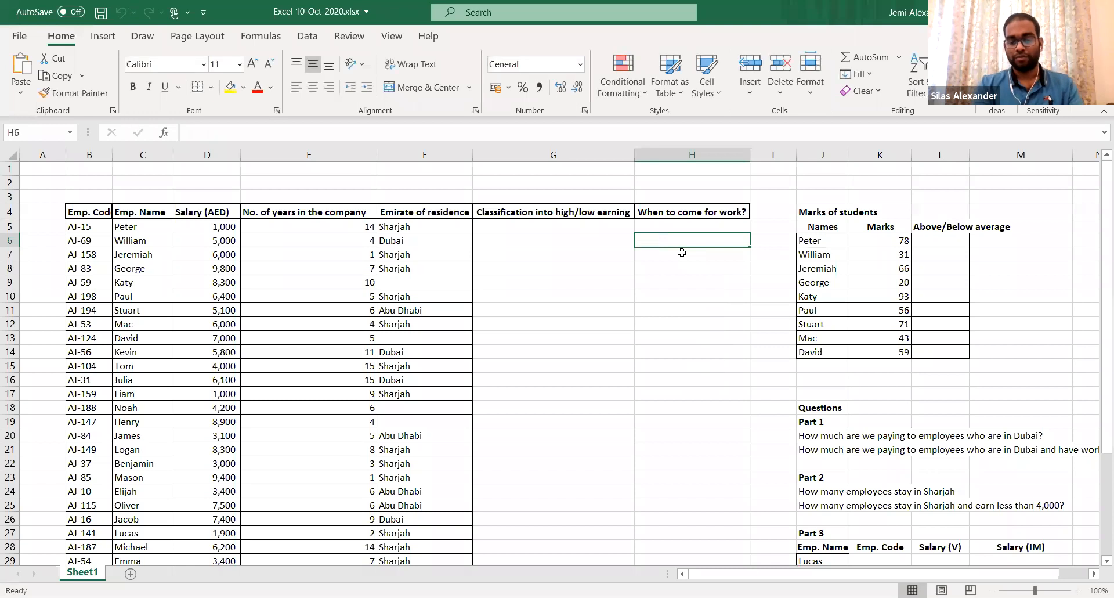
{"action": "type", "text": "="}
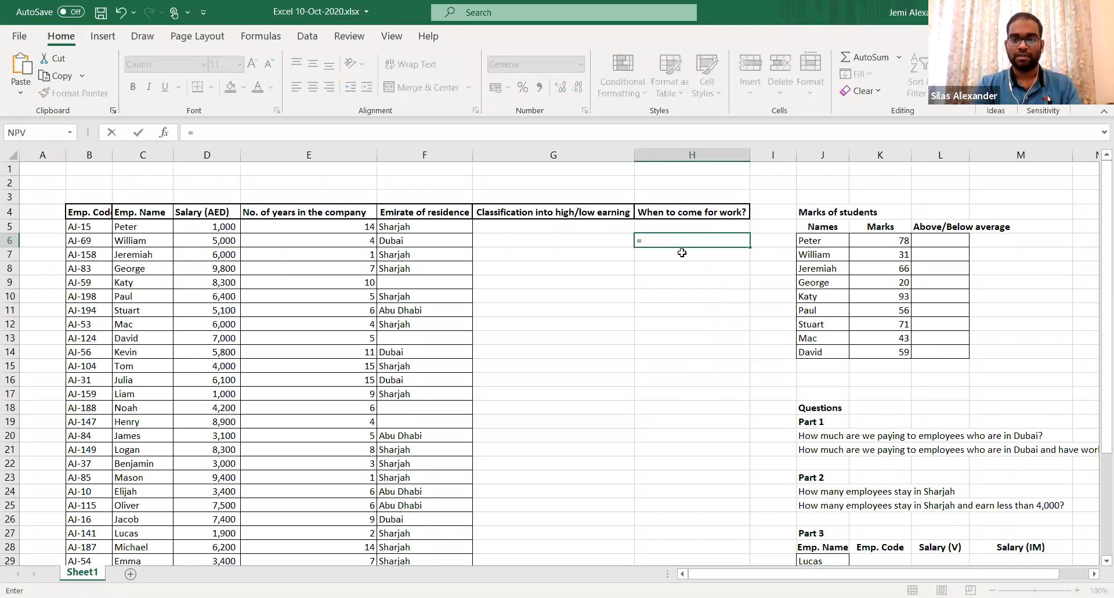
{"action": "type", "text": "vloo"}
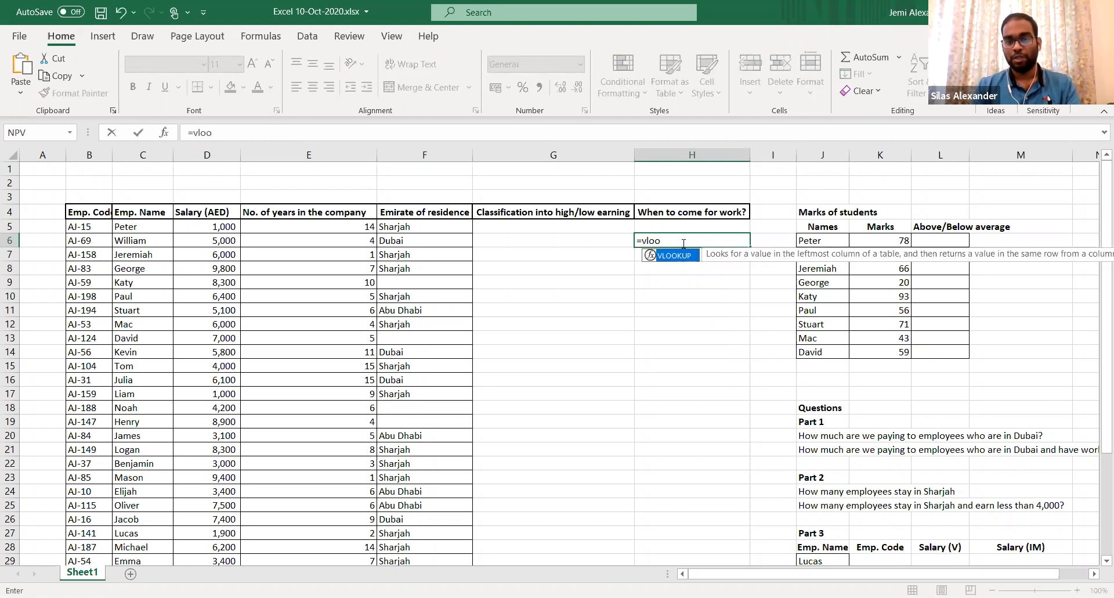
{"action": "key", "text": "Escape"}
{"action": "key", "text": "Escape"}
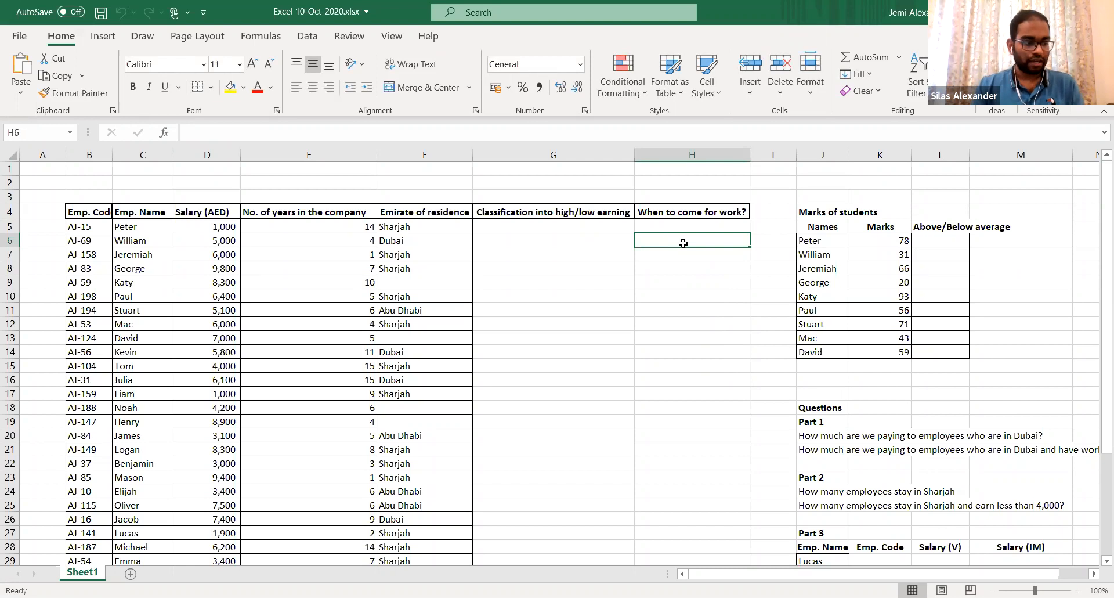
{"action": "left_click", "coordinate": [637, 284]}
{"action": "left_click", "coordinate": [584, 282]}
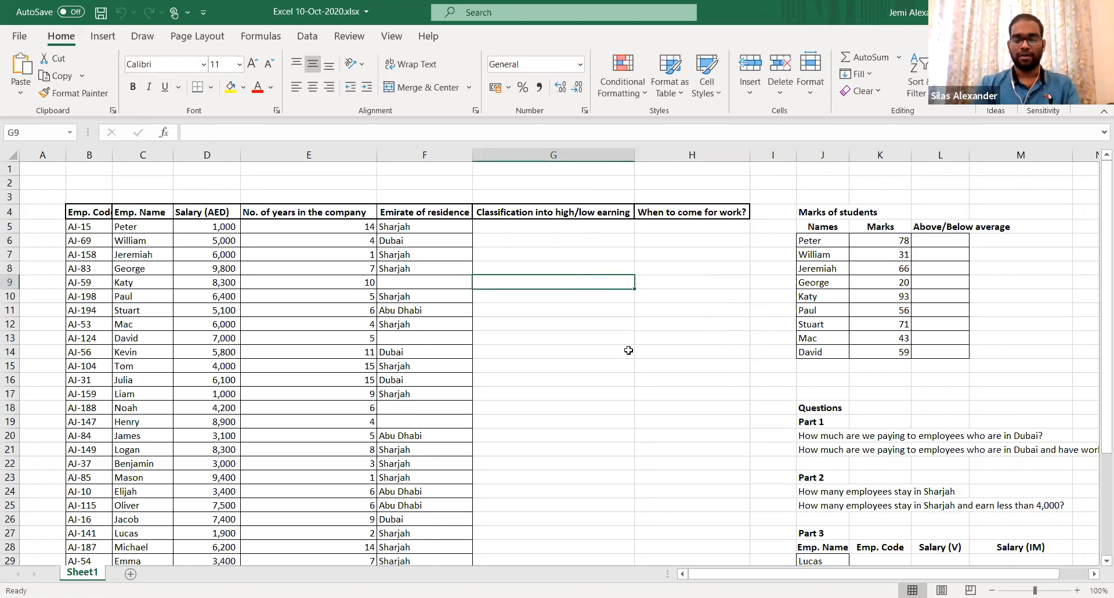
{"action": "type", "text": "=if"}
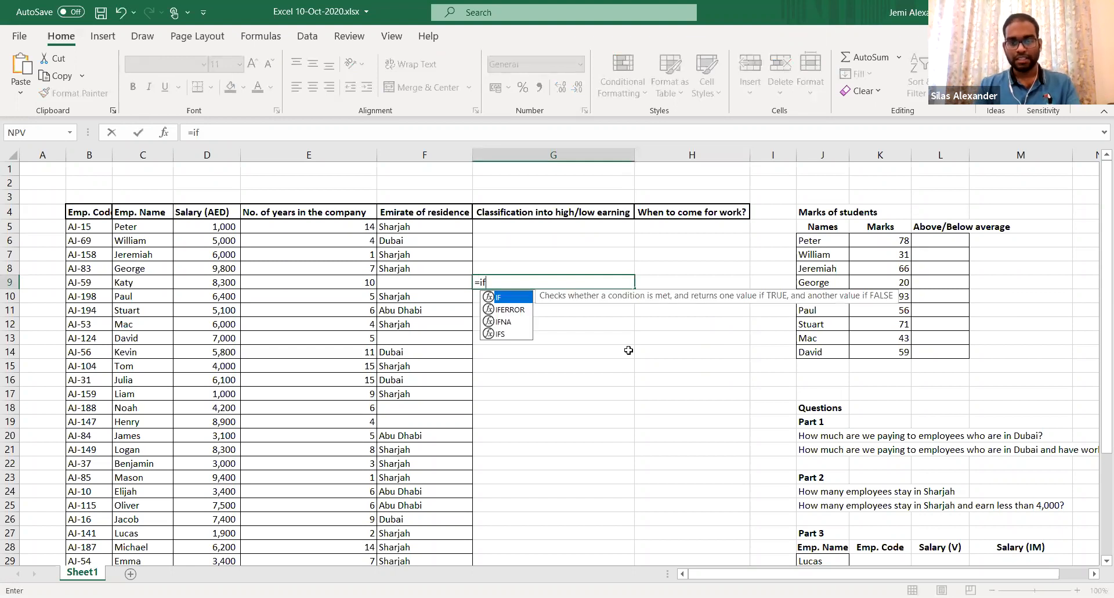
{"action": "key", "text": "Escape"}
{"action": "key", "text": "Escape"}
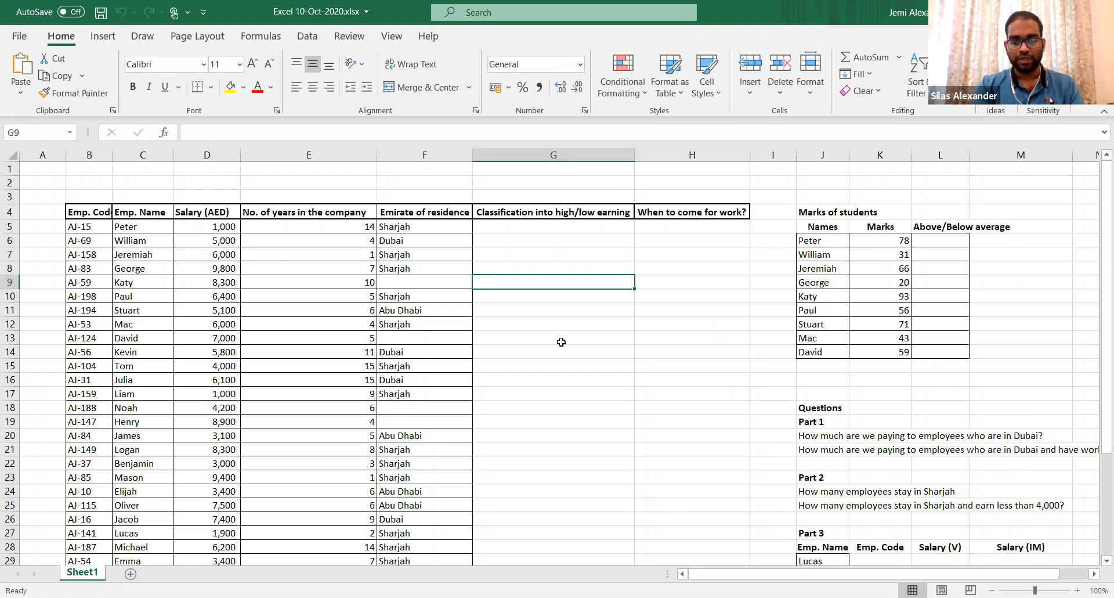
{"action": "type", "text": "=if"}
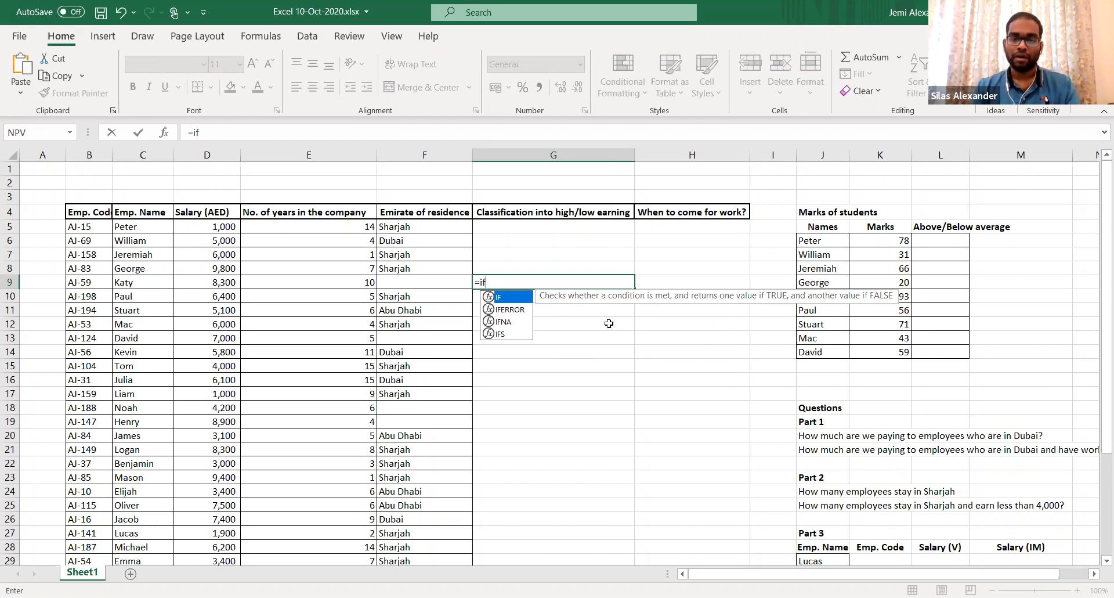
{"action": "key", "text": "Tab"}
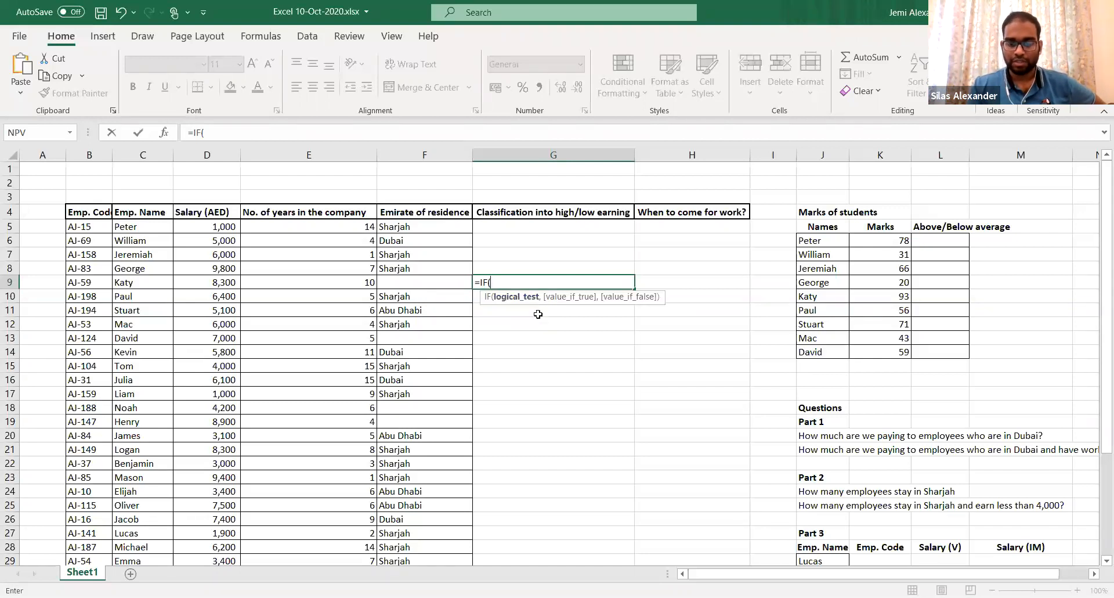
{"action": "type", "text": ","}
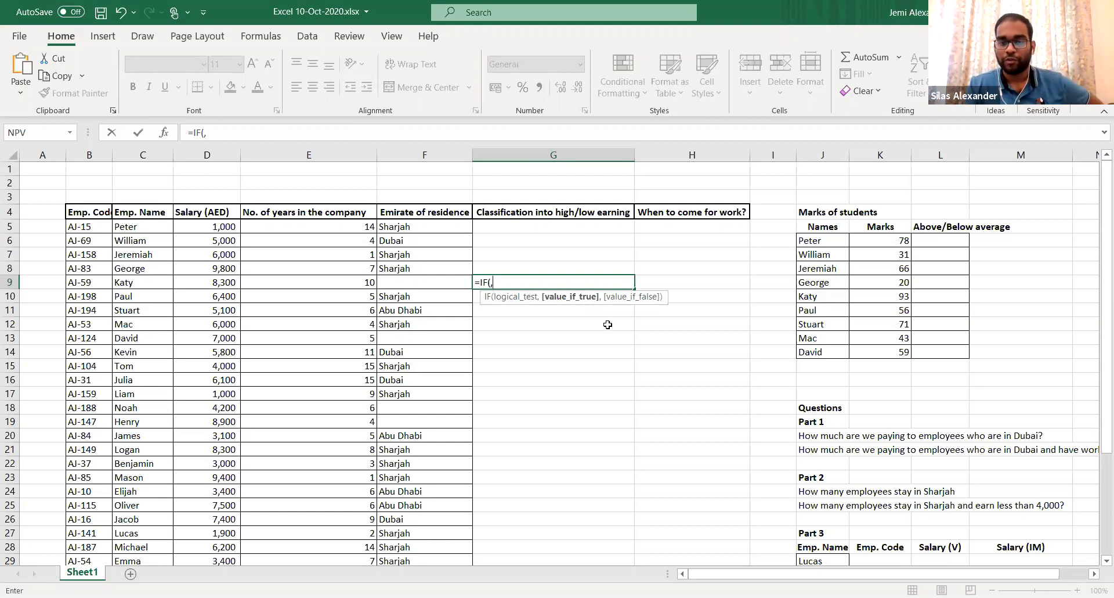
{"action": "type", "text": ","}
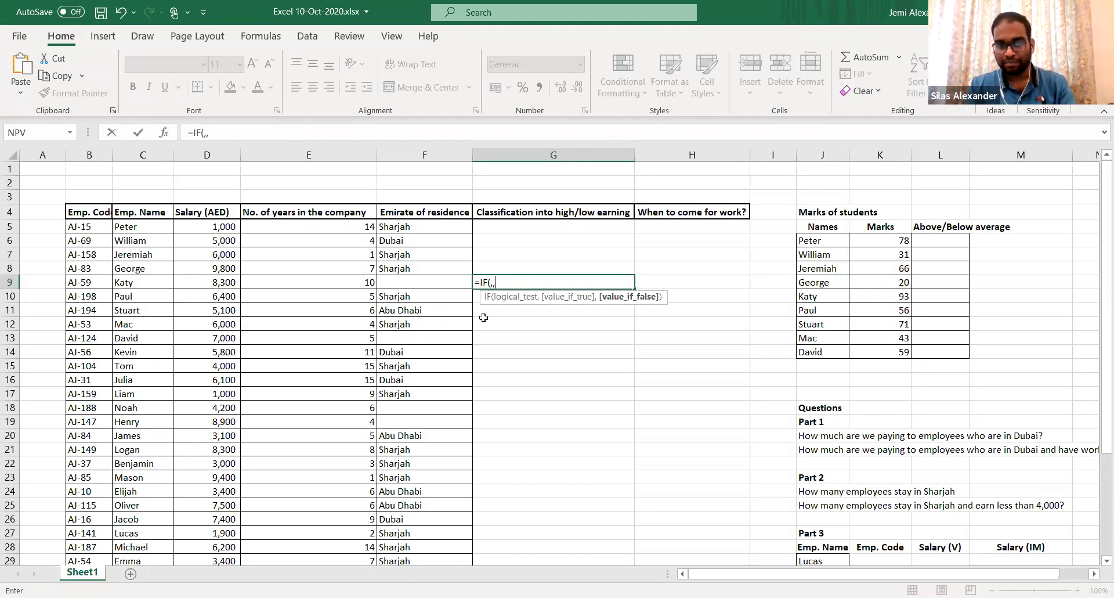
{"action": "key", "text": "Escape"}
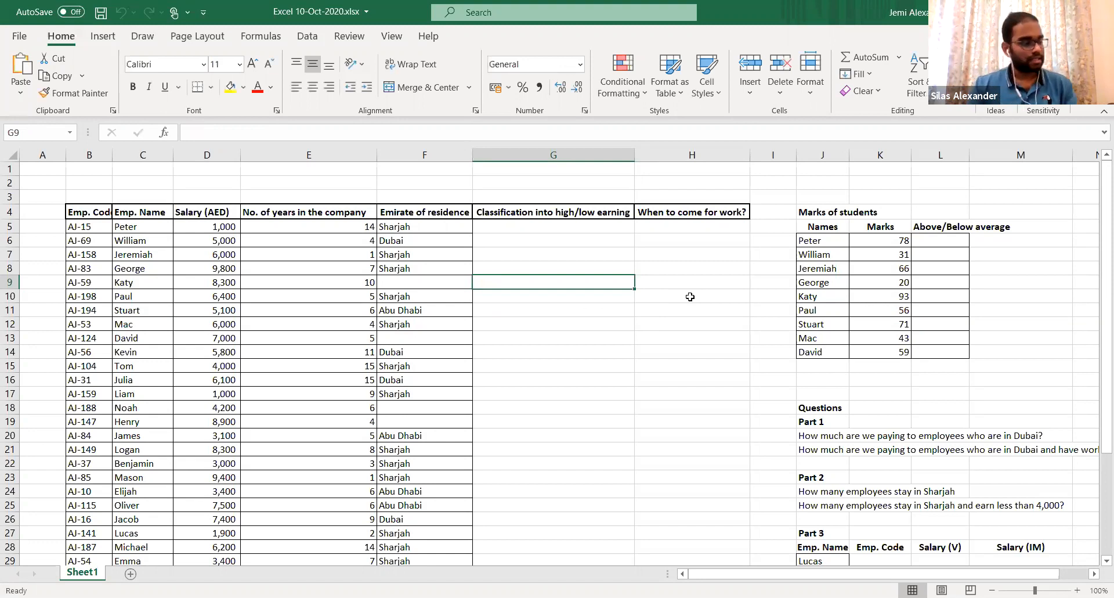
Look over the employee table's columns and the student marks table beside it
{"action": "left_click", "coordinate": [690, 297]}
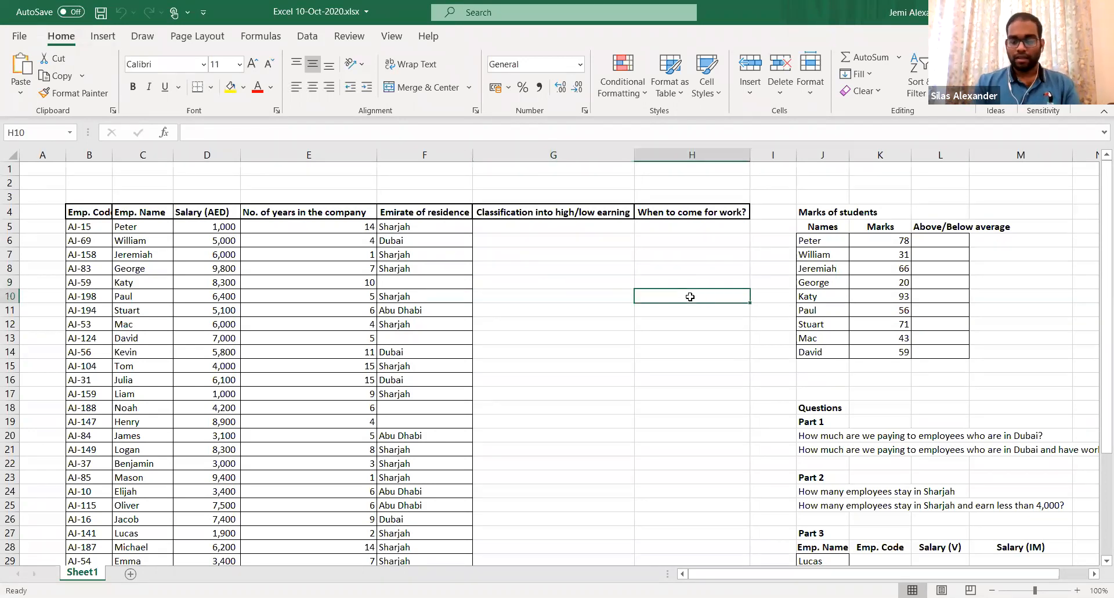
{"action": "key", "text": "Right"}
{"action": "key", "text": "Right"}
{"action": "key", "text": "Right"}
{"action": "key", "text": "Right"}
{"action": "key", "text": "Right"}
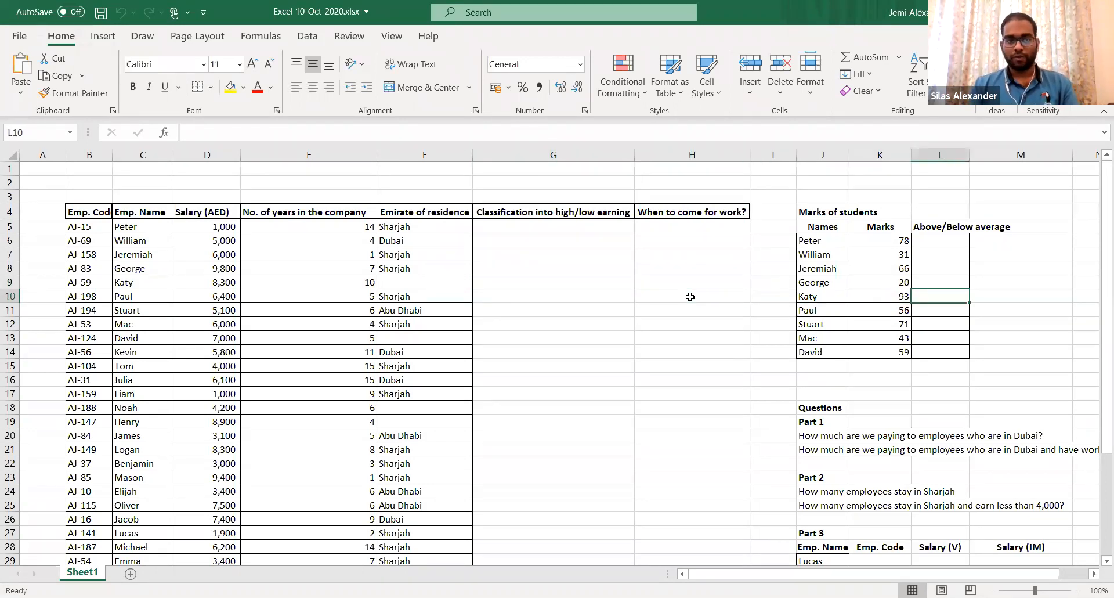
{"action": "key", "text": "Right"}
{"action": "key", "text": "Left"}
{"action": "key", "text": "Left"}
{"action": "key", "text": "Left"}
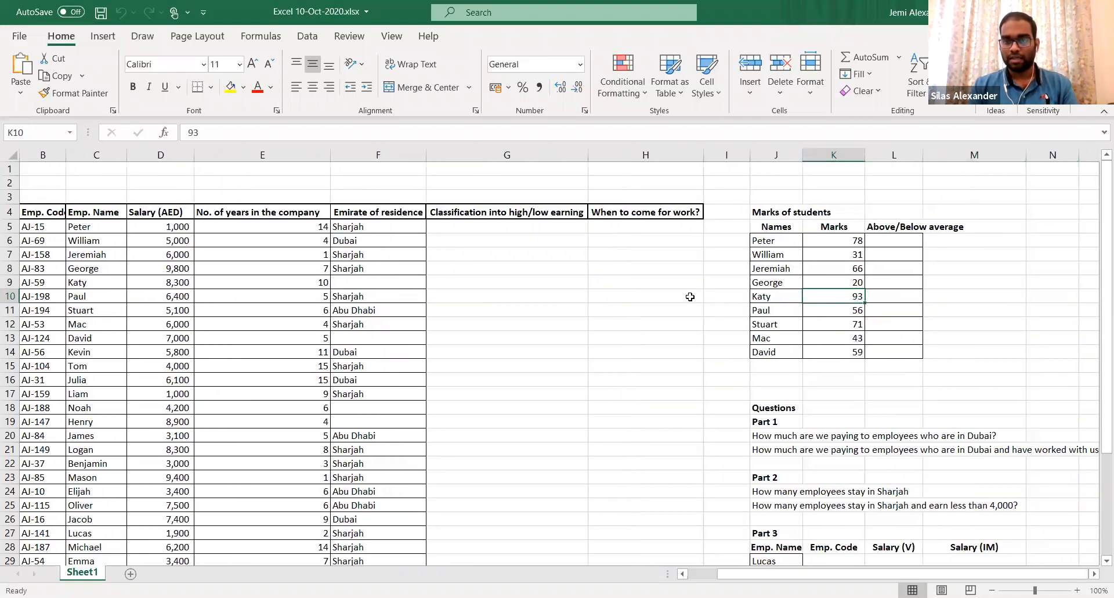
{"action": "key", "text": "ctrl+Up"}
{"action": "key", "text": "Right"}
{"action": "key", "text": "Right"}
{"action": "key", "text": "Right"}
{"action": "key", "text": "Right"}
{"action": "key", "text": "Right"}
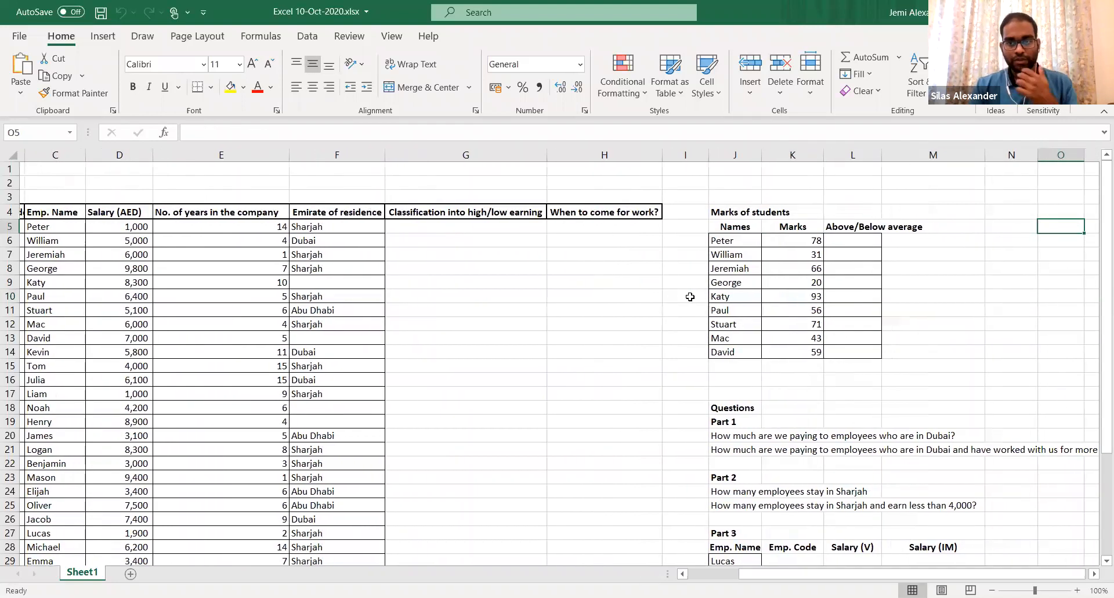
{"action": "key", "text": "Left"}
{"action": "key", "text": "Left"}
{"action": "key", "text": "Left"}
{"action": "key", "text": "Left"}
{"action": "key", "text": "Left"}
{"action": "key", "text": "Right"}
{"action": "key", "text": "Left"}
{"action": "key", "text": "Left"}
{"action": "key", "text": "Up"}
{"action": "key", "text": "Left"}
{"action": "key", "text": "Left"}
{"action": "key", "text": "Left"}
{"action": "key", "text": "Left"}
{"action": "key", "text": "ctrl+space"}
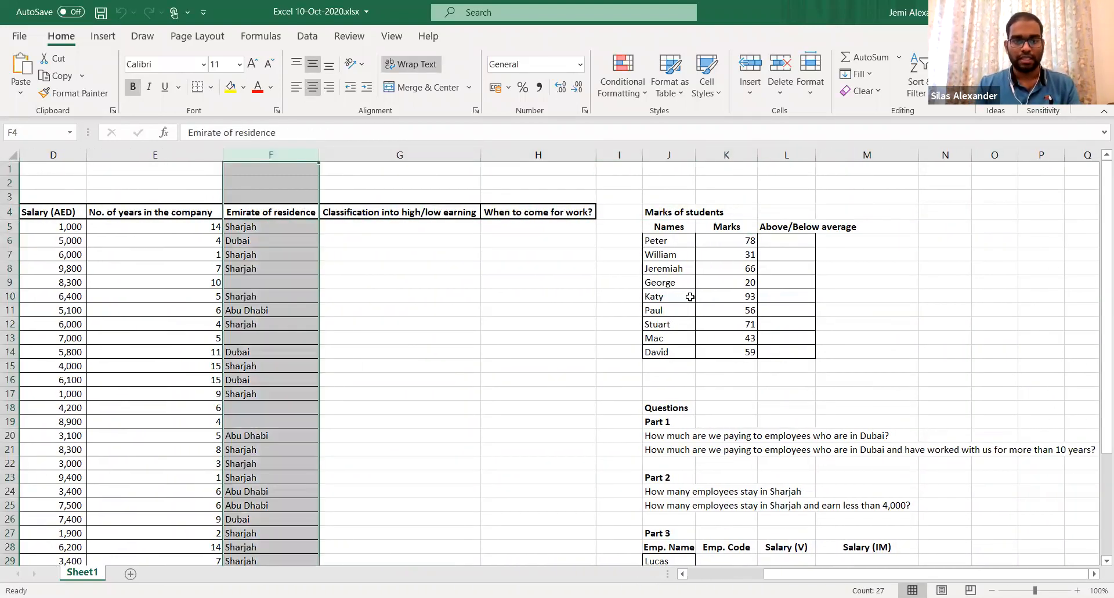
{"action": "key", "text": "Right"}
{"action": "key", "text": "Right"}
{"action": "key", "text": "Right"}
{"action": "key", "text": "Right"}
{"action": "key", "text": "Right"}
{"action": "key", "text": "Right"}
{"action": "key", "text": "Right"}
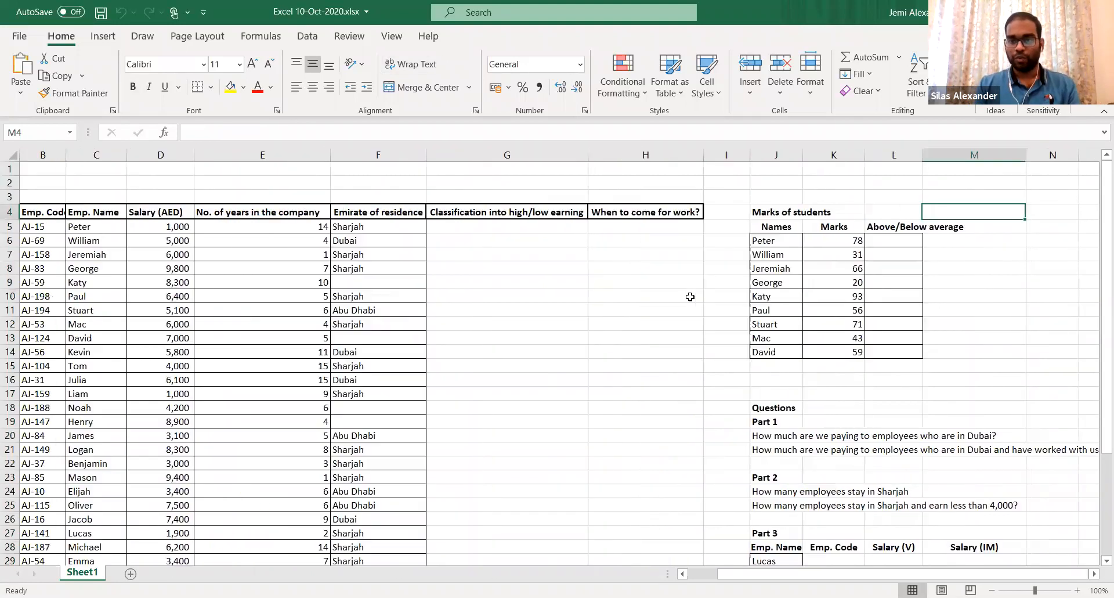
Highlight the whole Marks of students table, J4:L14, from its title to the last student row
{"action": "key", "text": "Left"}
{"action": "key", "text": "Left"}
{"action": "key", "text": "Left"}
{"action": "key", "text": "shift+Right"}
{"action": "key", "text": "shift+Right"}
{"action": "key", "text": "shift+Down"}
{"action": "key", "text": "shift+Down"}
{"action": "key", "text": "shift+Down"}
{"action": "key", "text": "shift+Down"}
{"action": "key", "text": "shift+Down"}
{"action": "key", "text": "shift+Down"}
{"action": "key", "text": "shift+Down"}
{"action": "key", "text": "shift+Down"}
{"action": "key", "text": "shift+Down"}
{"action": "key", "text": "shift+Down"}
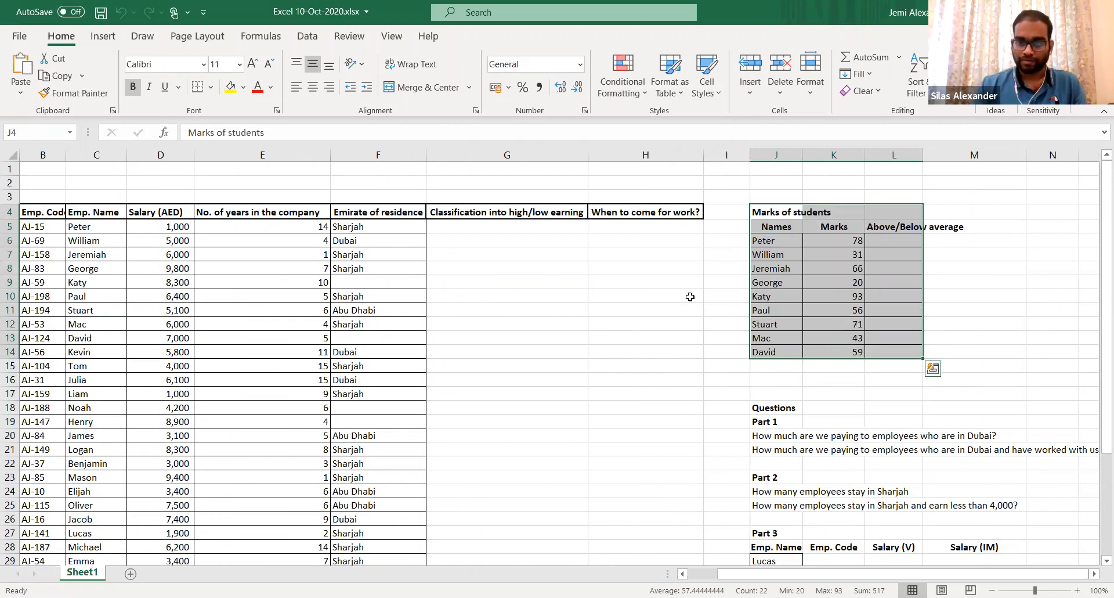
Auto-fit the width of column L to the Above/Below average heading
{"action": "key", "text": "Right"}
{"action": "key", "text": "Right"}
{"action": "key", "text": "Right"}
{"action": "key", "text": "Right"}
{"action": "key", "text": "Right"}
{"action": "scroll", "coordinate": [690, 297], "scroll_direction": "right", "scroll_amount": 2}
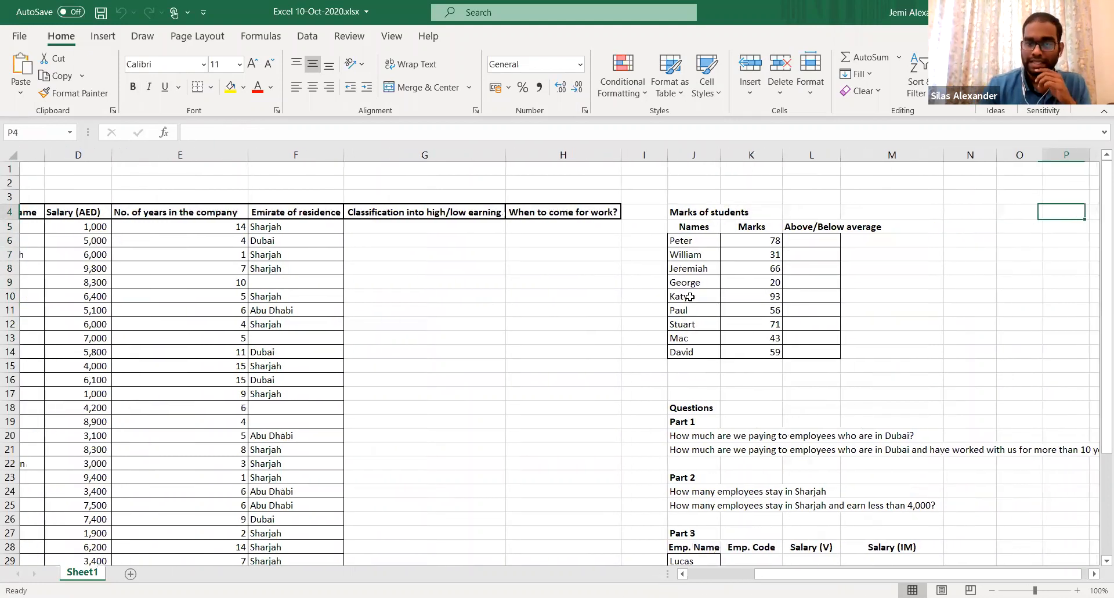
{"action": "key", "text": "Left"}
{"action": "key", "text": "Left"}
{"action": "key", "text": "Left"}
{"action": "key", "text": "Left"}
{"action": "key", "text": "Left"}
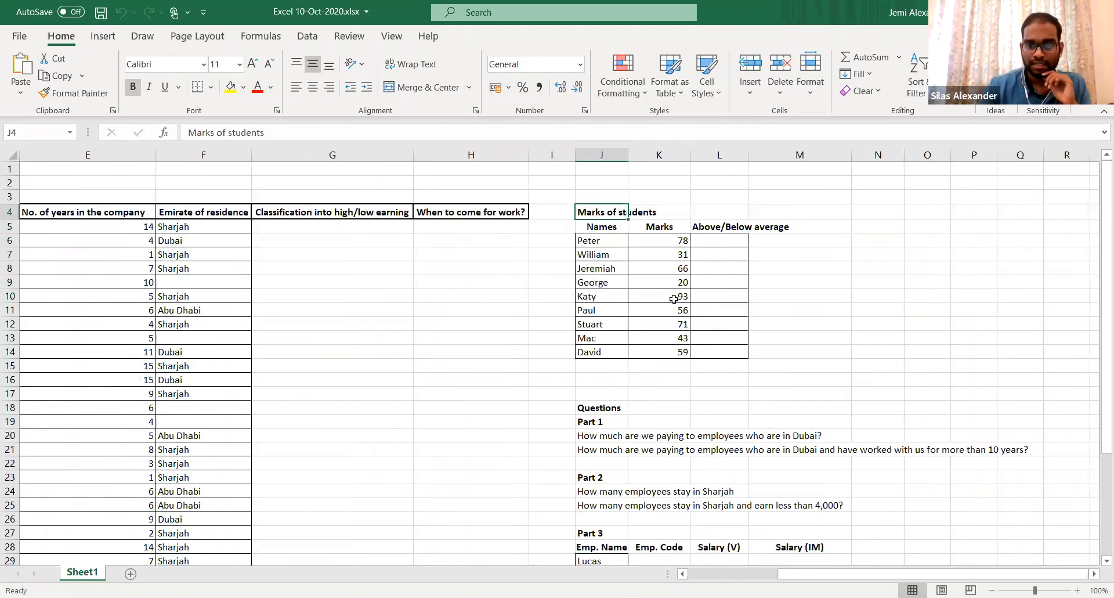
{"action": "double_click", "coordinate": [747, 156]}
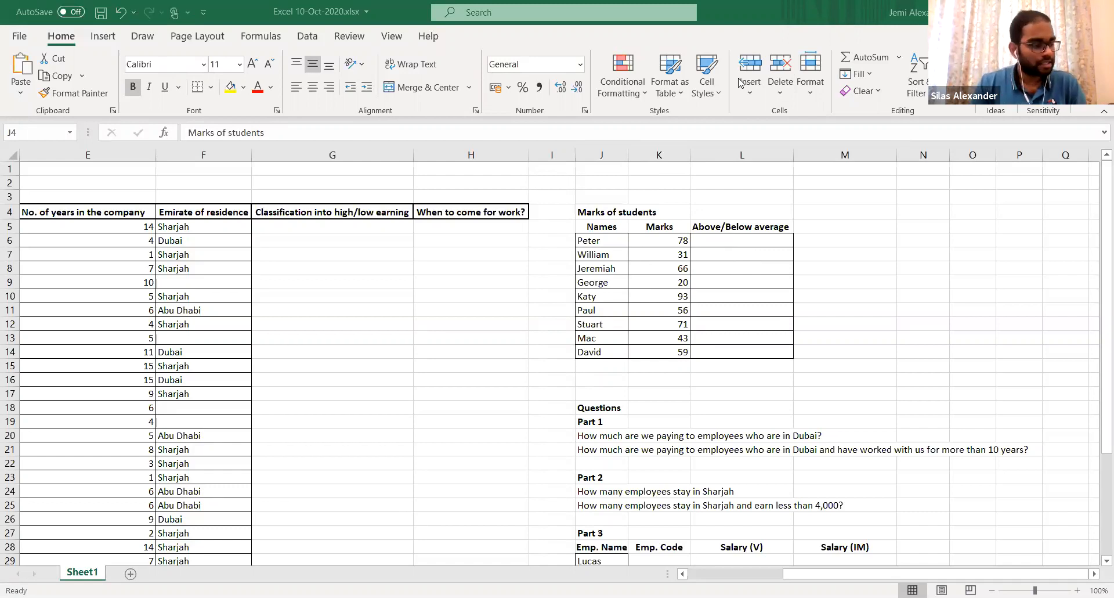
Start an IF formula in L6 with the logical test K6>50, using the first student's marks
{"action": "left_click", "coordinate": [760, 240]}
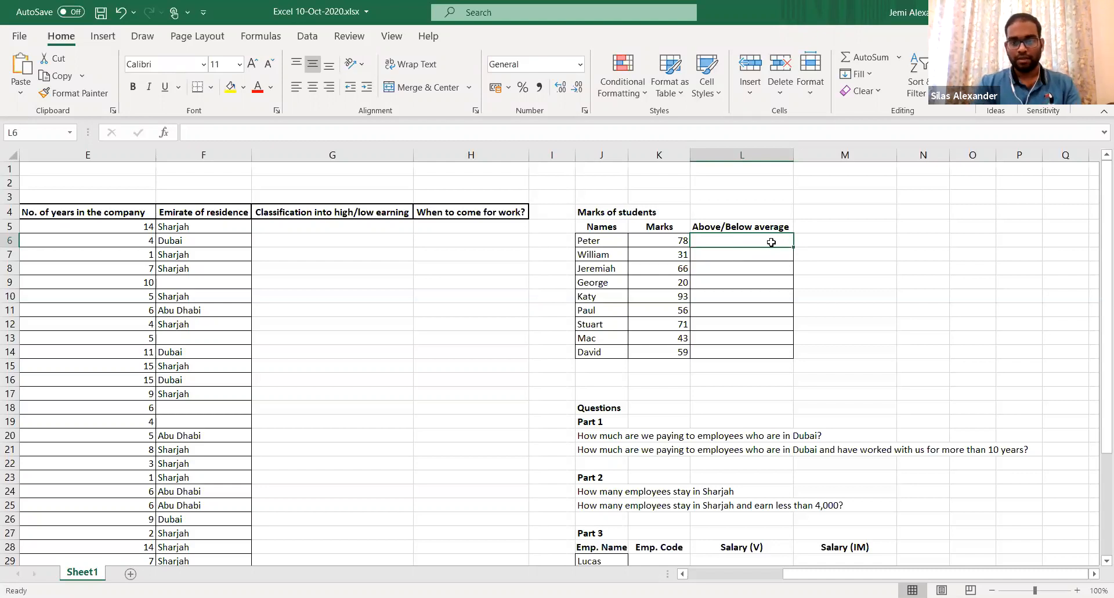
{"action": "type", "text": "="}
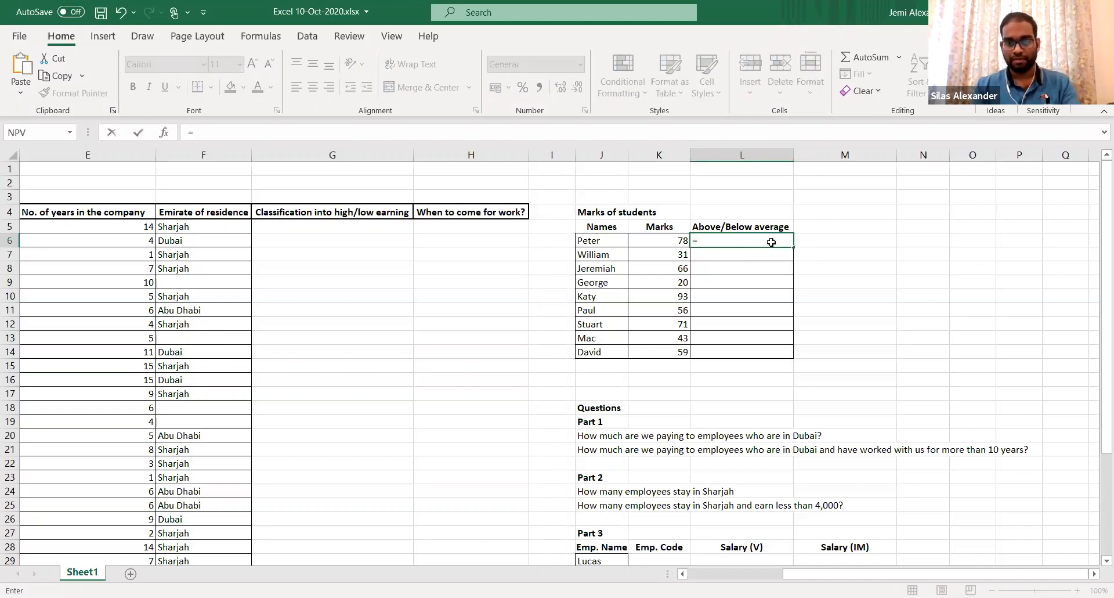
{"action": "scroll", "coordinate": [772, 242], "scroll_direction": "right", "scroll_amount": 2}
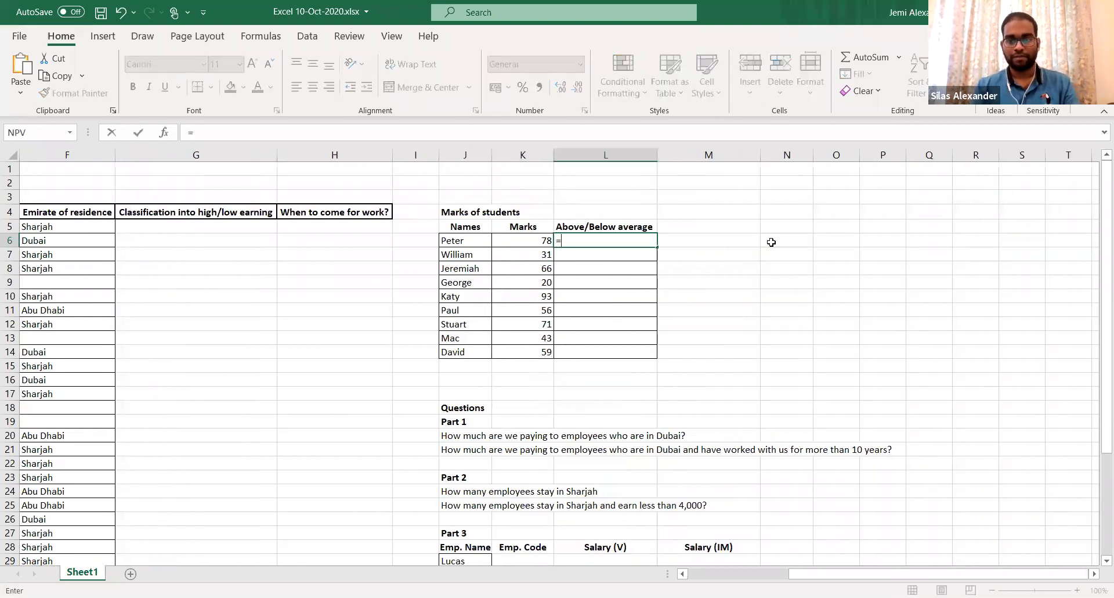
{"action": "type", "text": "IF("}
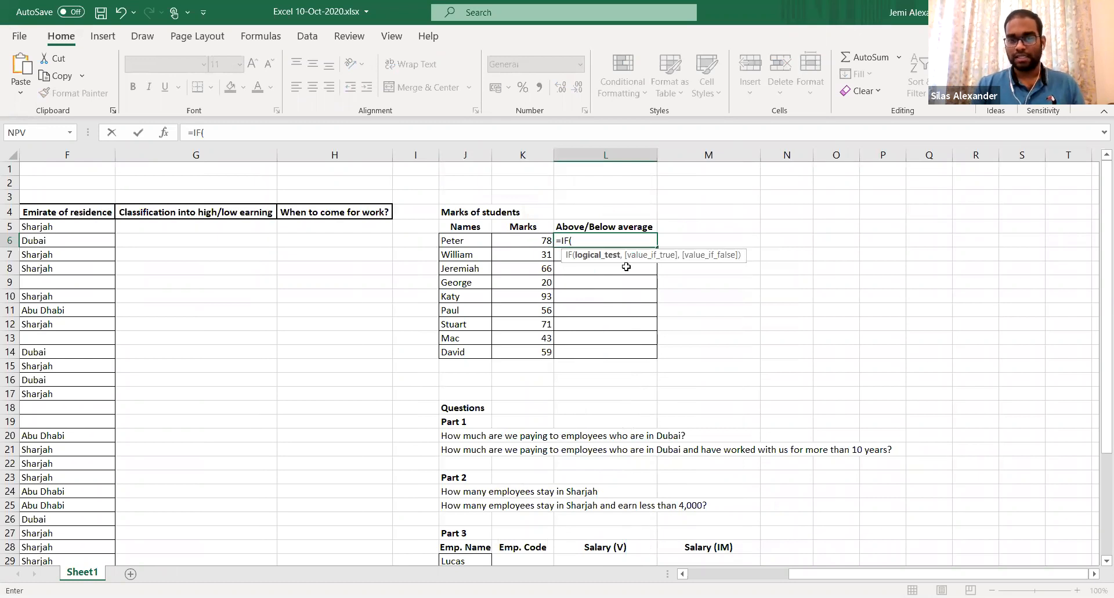
{"action": "left_click", "coordinate": [504, 239]}
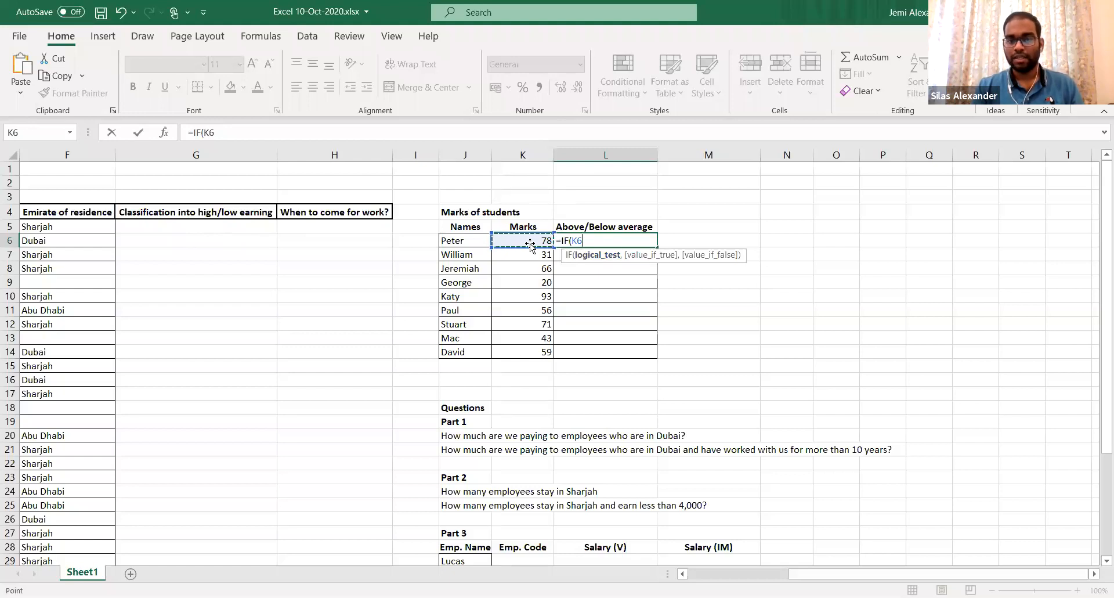
{"action": "type", "text": ">"}
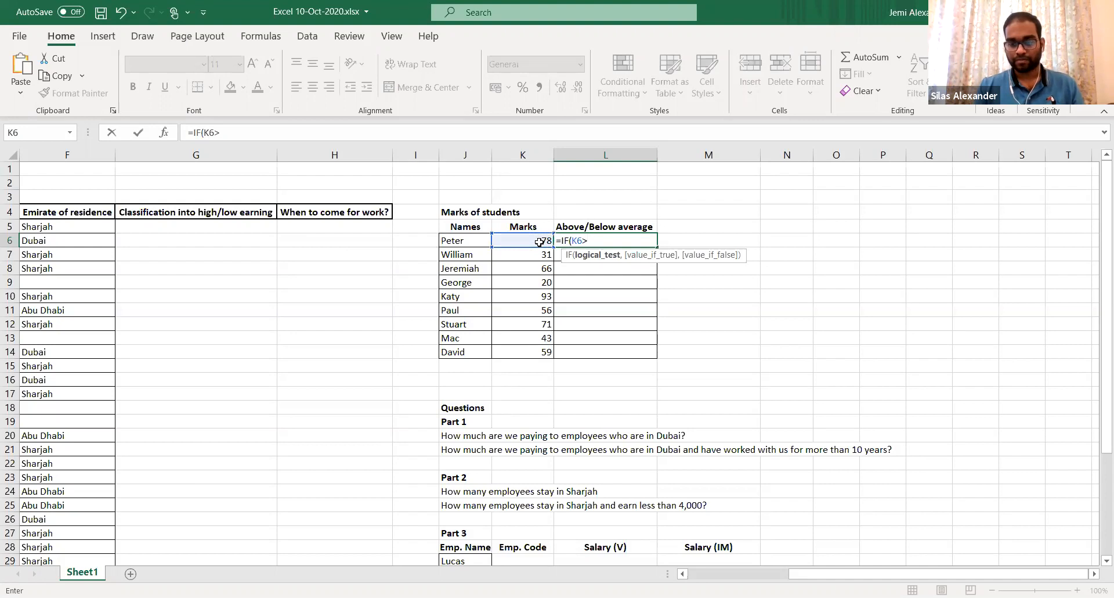
{"action": "type", "text": "50"}
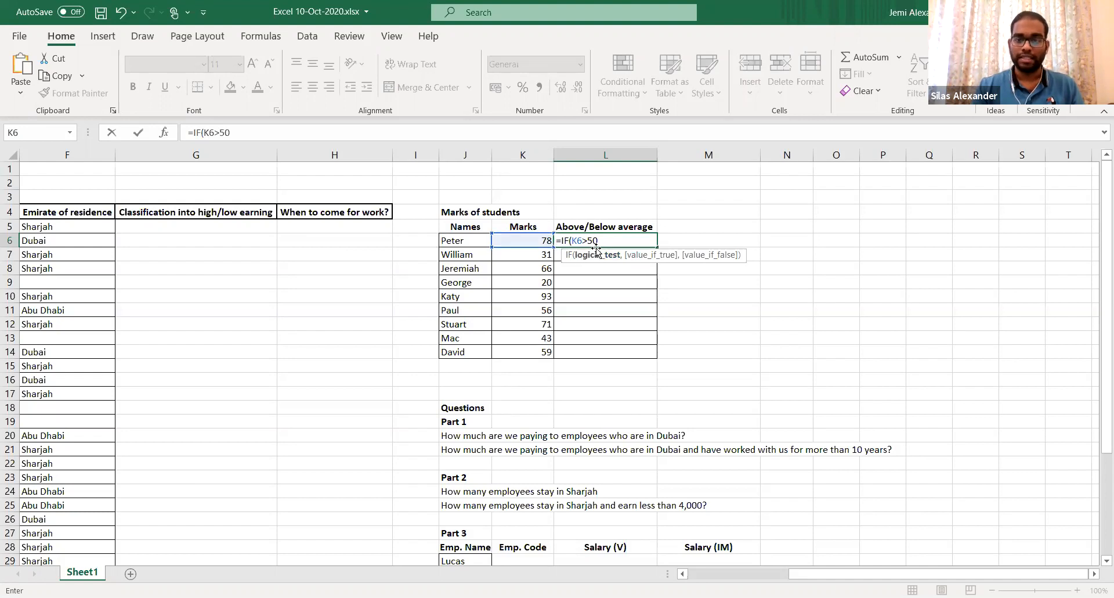
{"action": "type", "text": ","}
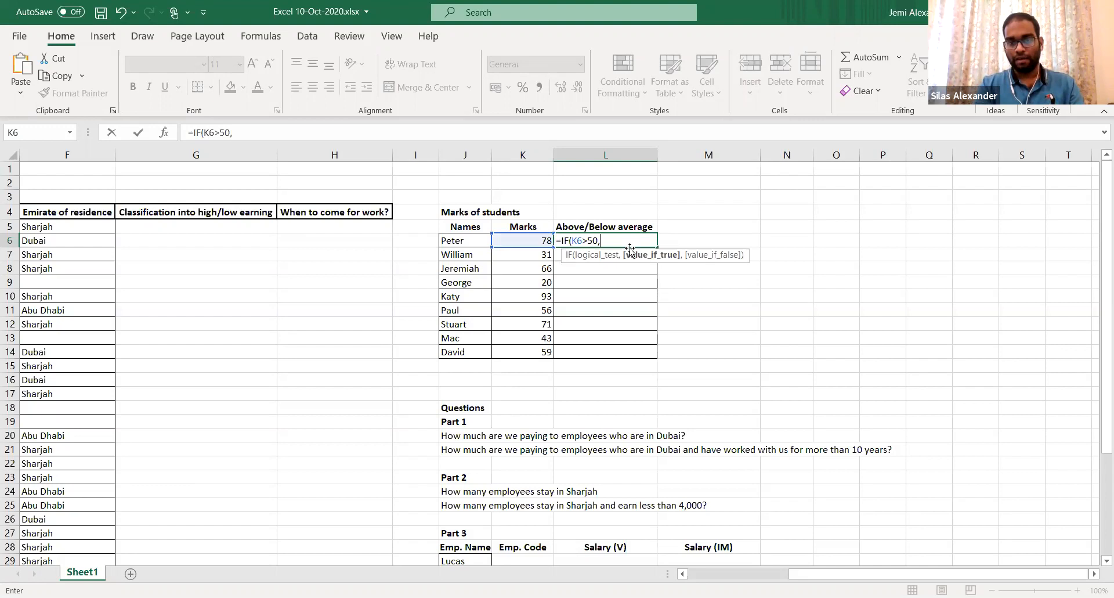
Enter above average, without quotation marks, as the IF formula's value if true
{"action": "type", "text": "avo"}
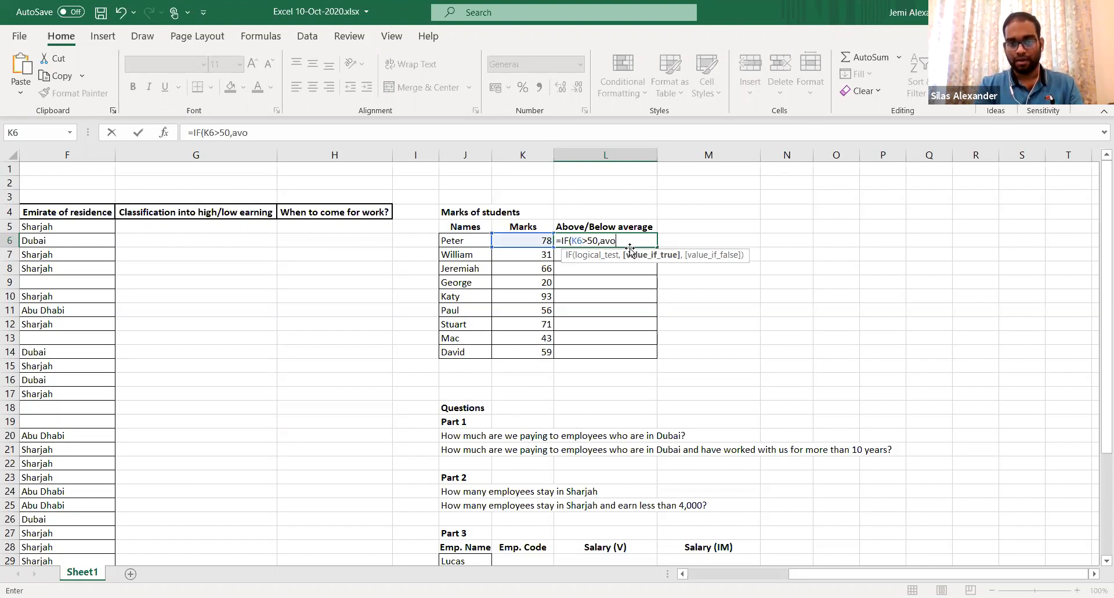
{"action": "key", "text": "BackSpace"}
{"action": "key", "text": "BackSpace"}
{"action": "type", "text": "bove average"}
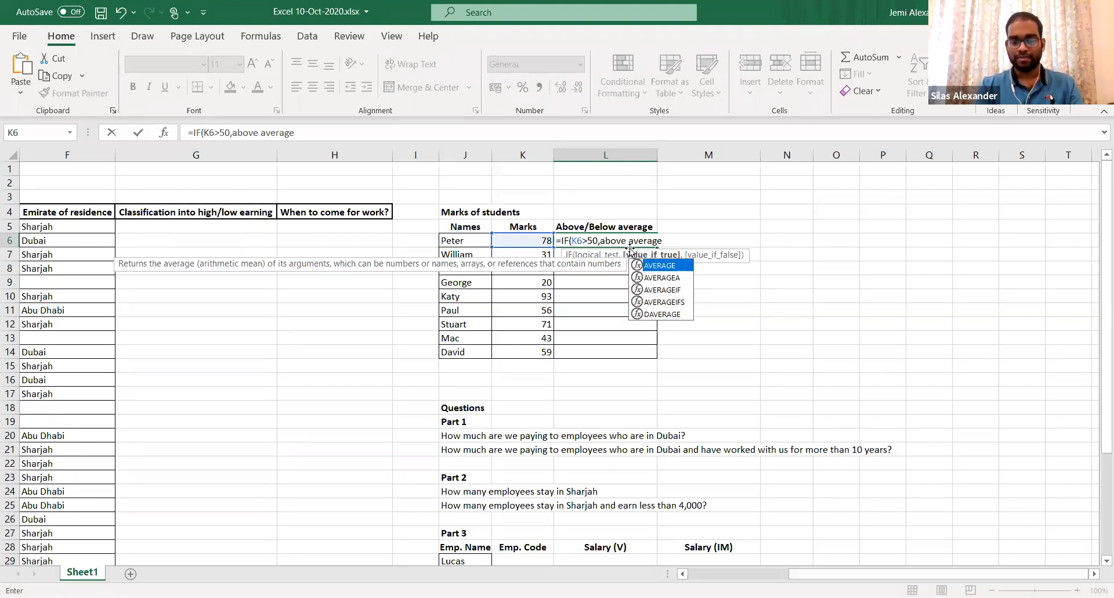
{"action": "type", "text": ","}
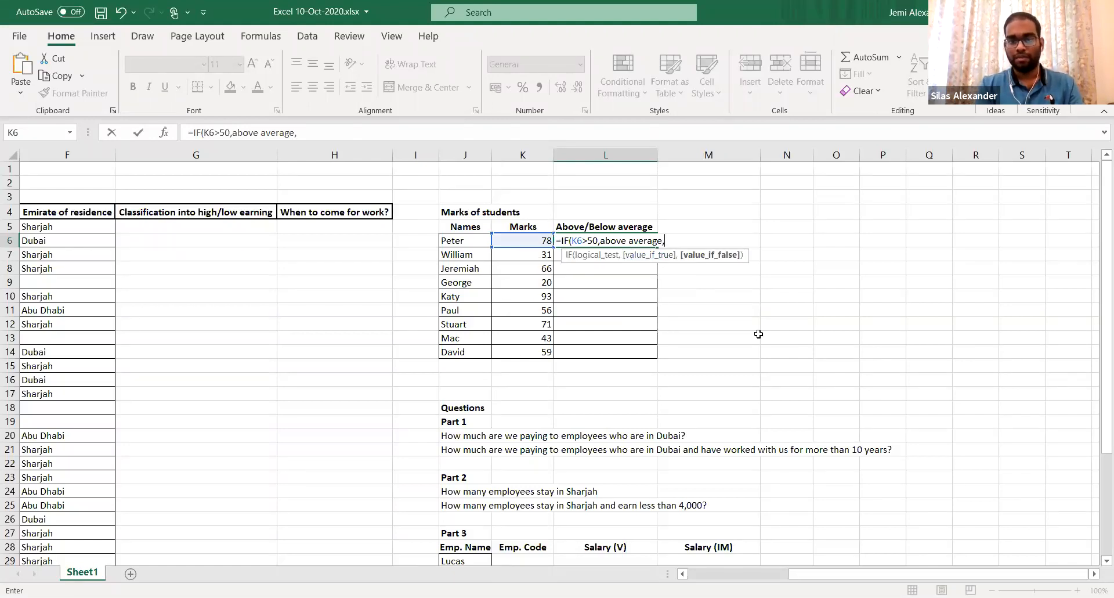
Finish the IF formula in L6 with below average, without quotation marks, as the value if false
{"action": "type", "text": "below average)"}
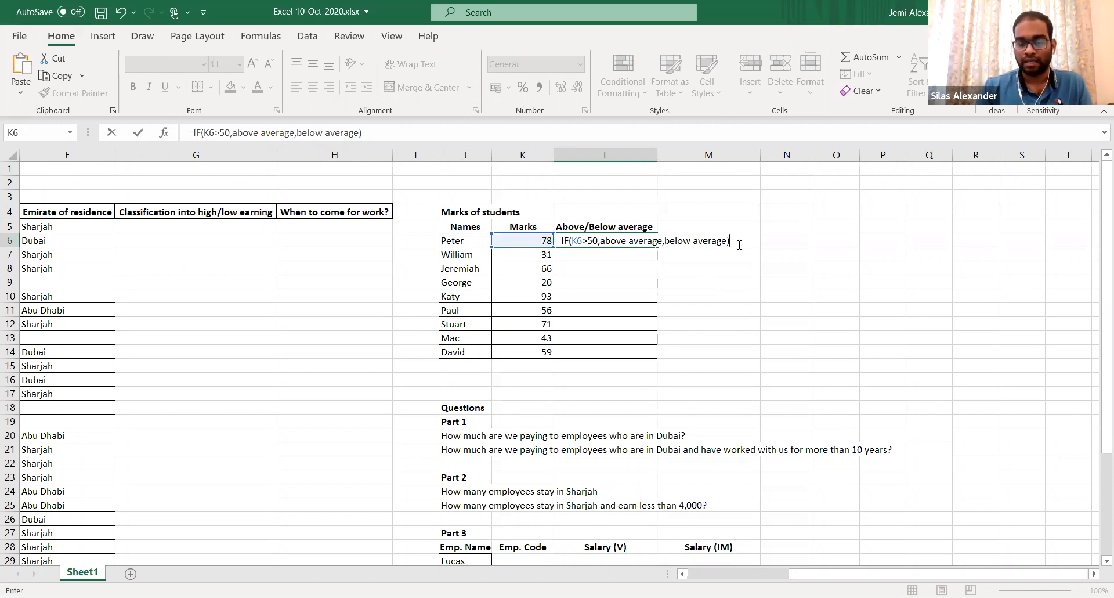
{"action": "key", "text": "Return"}
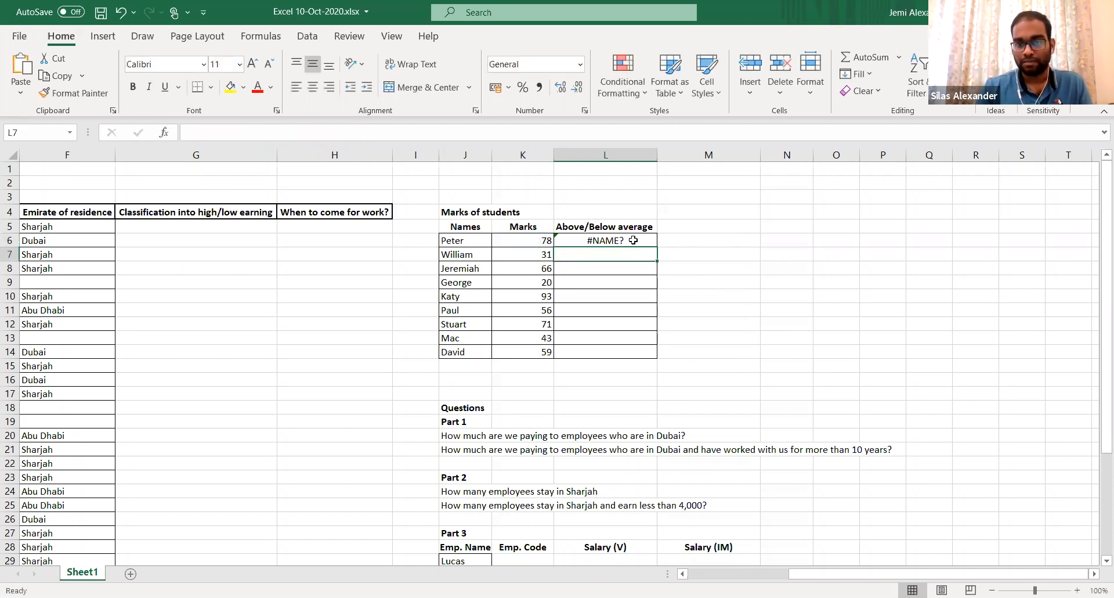
Enclose the value-if-true text above average in quotation marks in the IF formula in L6
{"action": "left_click", "coordinate": [642, 242]}
{"action": "double_click", "coordinate": [634, 240]}
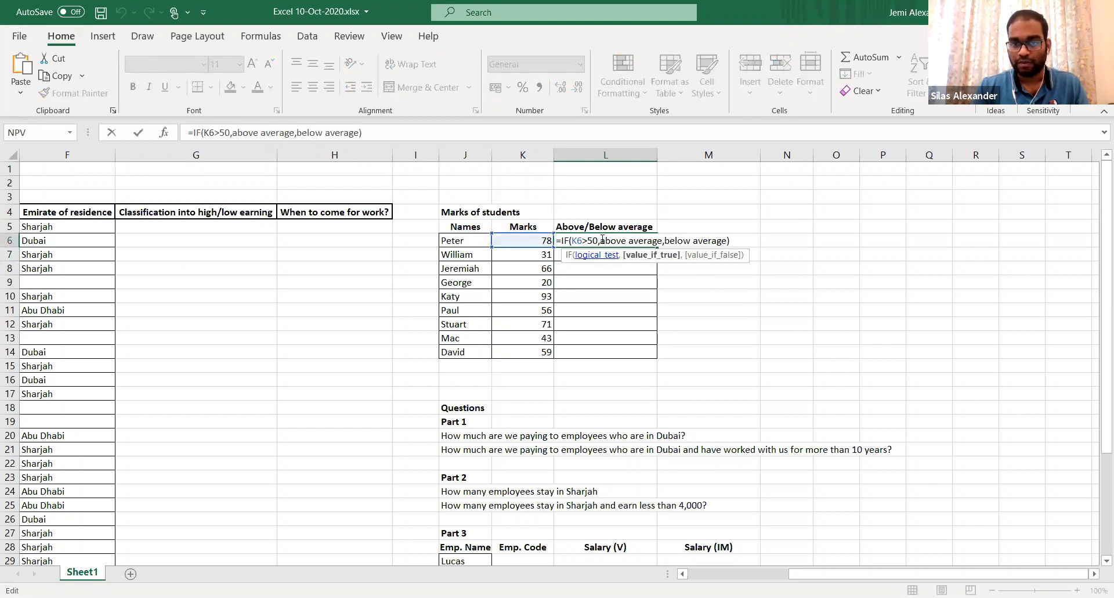
{"action": "type", "text": "\""}
{"action": "key", "text": "Right"}
{"action": "key", "text": "Right"}
{"action": "key", "text": "Right"}
{"action": "key", "text": "Right"}
{"action": "key", "text": "Right"}
{"action": "key", "text": "Right"}
{"action": "key", "text": "Right"}
{"action": "key", "text": "Right"}
{"action": "key", "text": "Right"}
{"action": "key", "text": "Right"}
{"action": "key", "text": "Right"}
{"action": "type", "text": "\""}
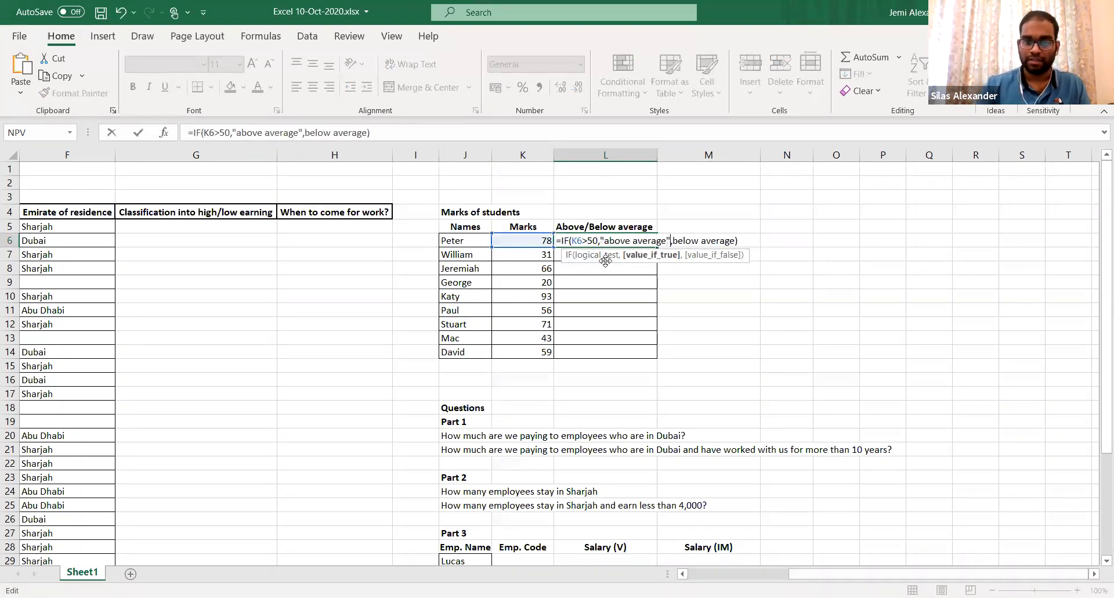
Enclose the value-if-false text below average in quotation marks and commit the formula in L6
{"action": "key", "text": "Right"}
{"action": "type", "text": "\","}
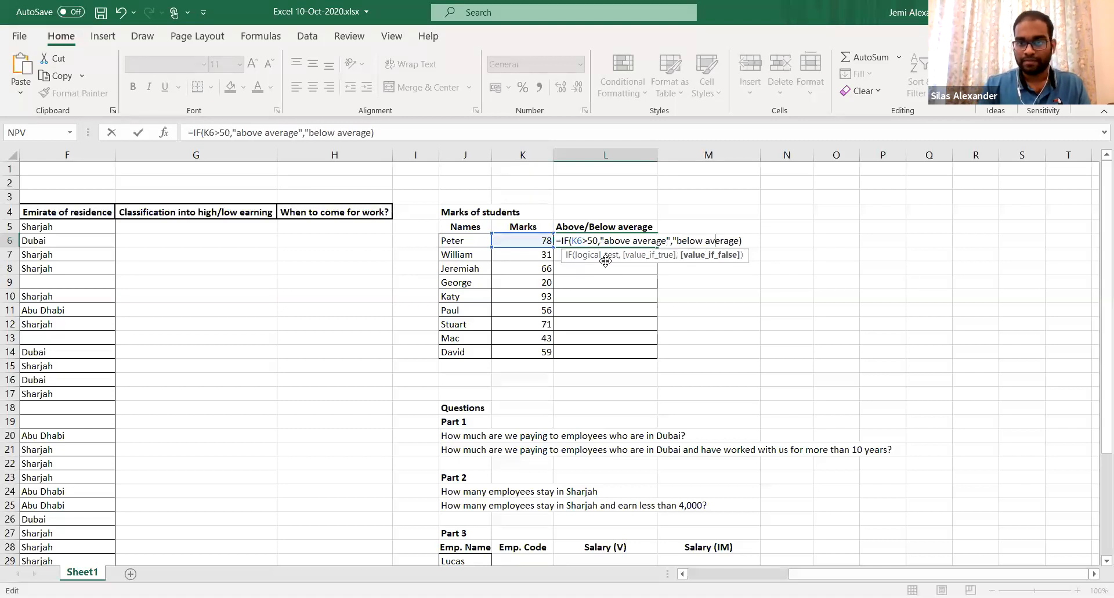
{"action": "type", "text": "\""}
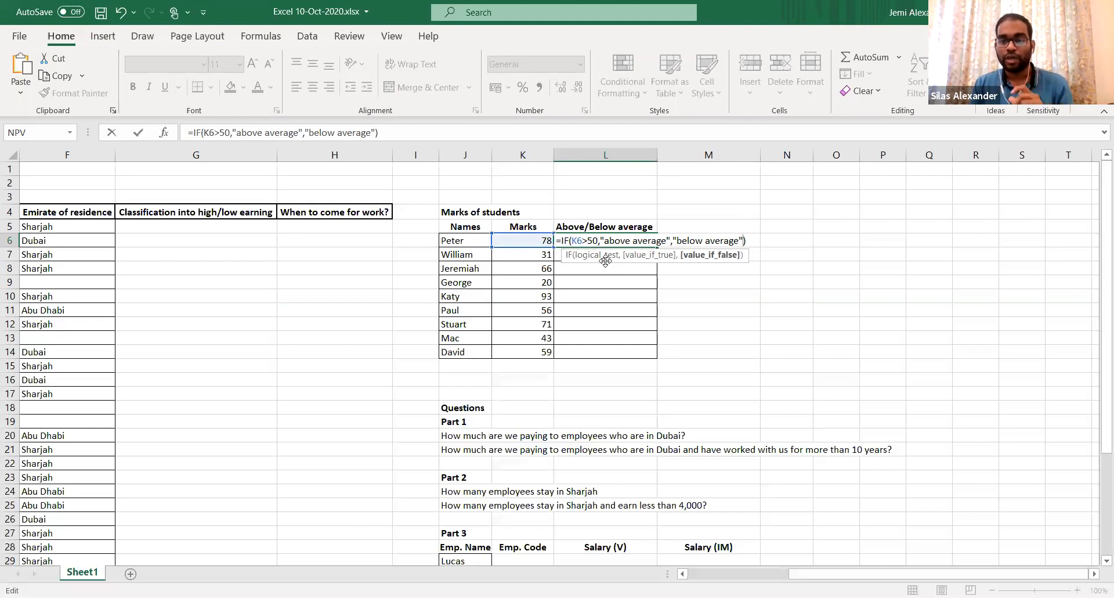
{"action": "key", "text": "Return"}
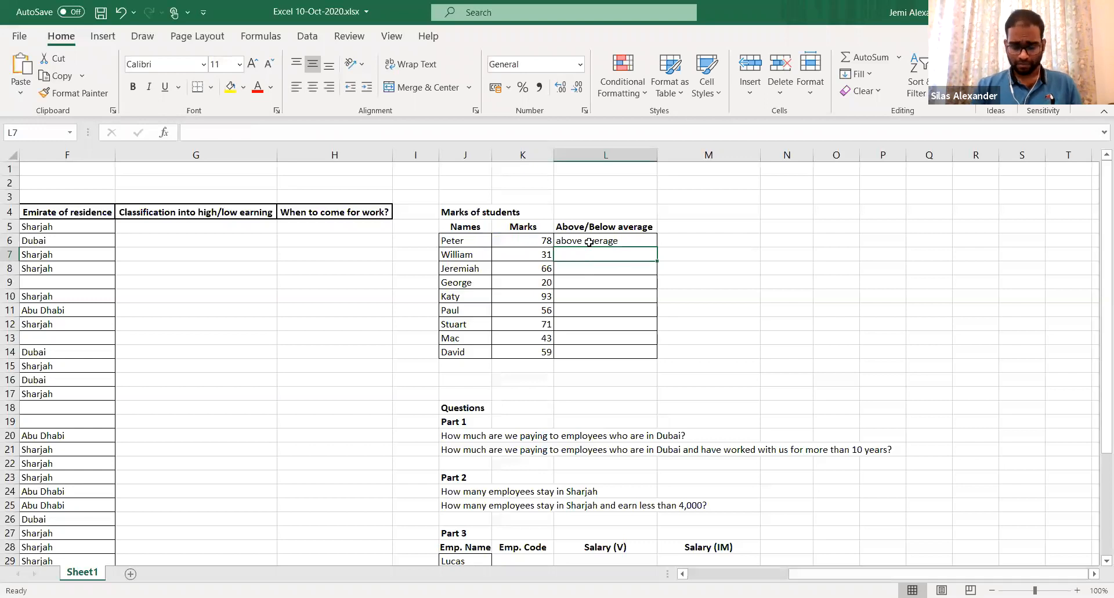
Copy the IF formula from L6 down to L7 for the second student
{"action": "left_click", "coordinate": [534, 240]}
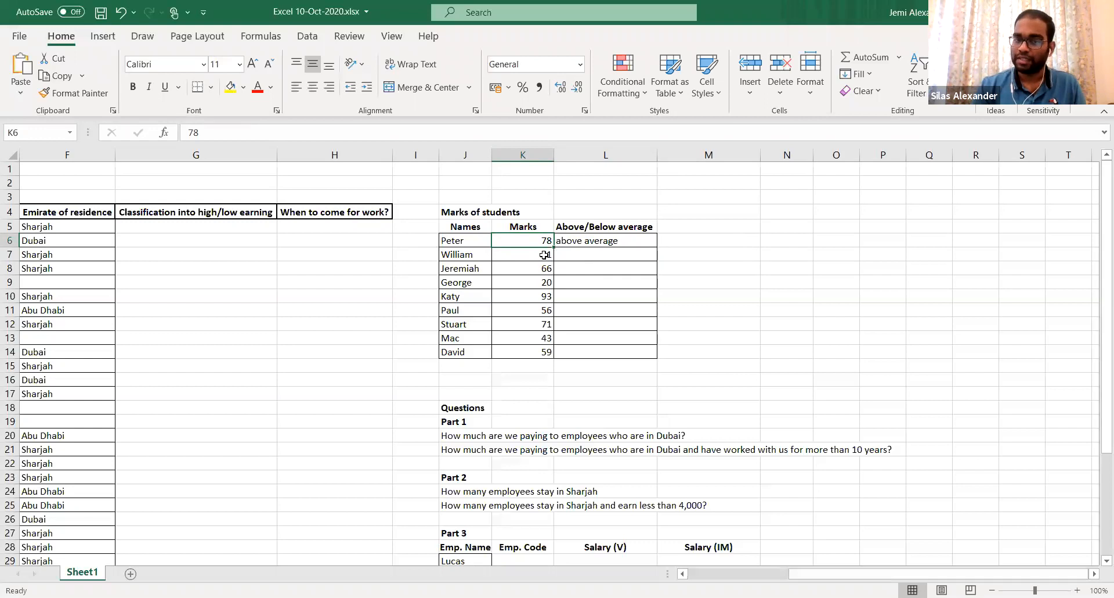
{"action": "left_click", "coordinate": [583, 254]}
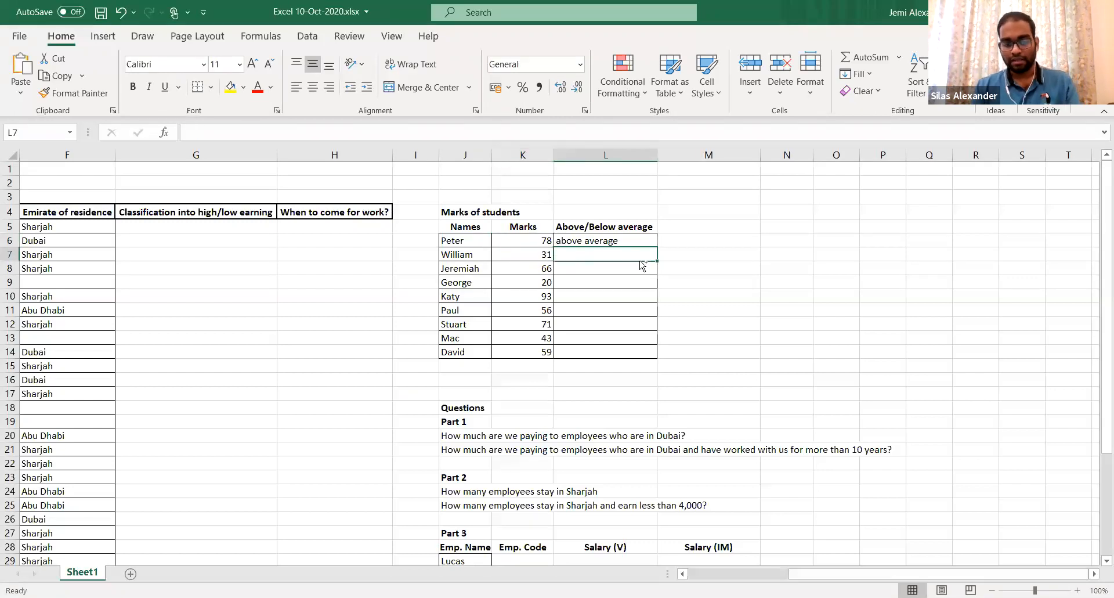
{"action": "key", "text": "ctrl+d"}
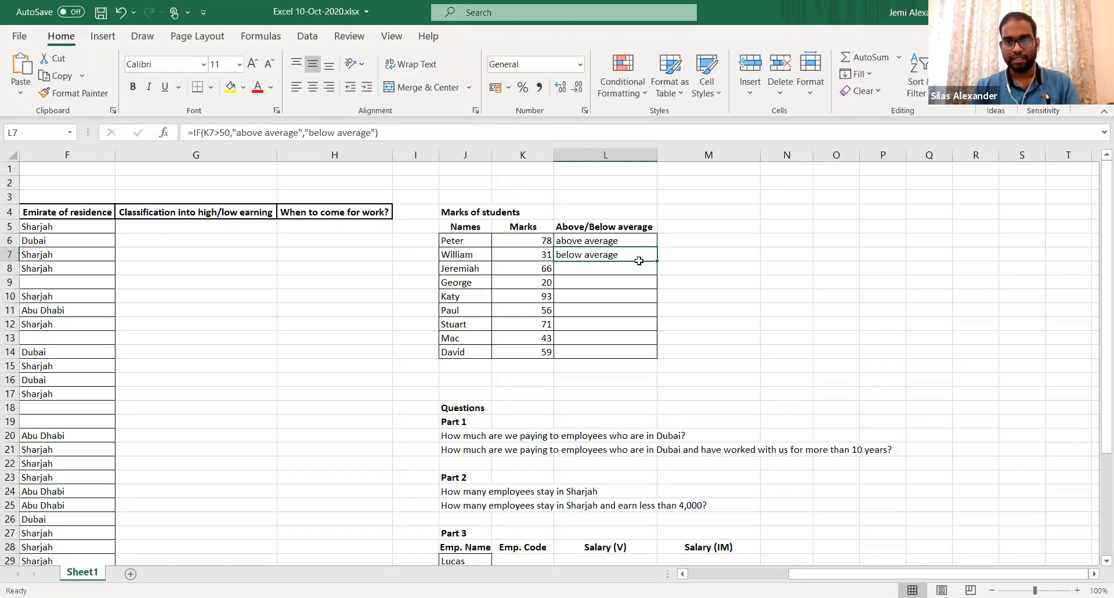
Fill the IF formula from L7 down to L14 for the remaining students and save the workbook
{"action": "key", "text": "Down"}
{"action": "key", "text": "Down"}
{"action": "key", "text": "Down"}
{"action": "key", "text": "Down"}
{"action": "key", "text": "Down"}
{"action": "key", "text": "Down"}
{"action": "key", "text": "Down"}
{"action": "left_click", "coordinate": [639, 261], "text": "shift"}
{"action": "key", "text": "ctrl+s"}
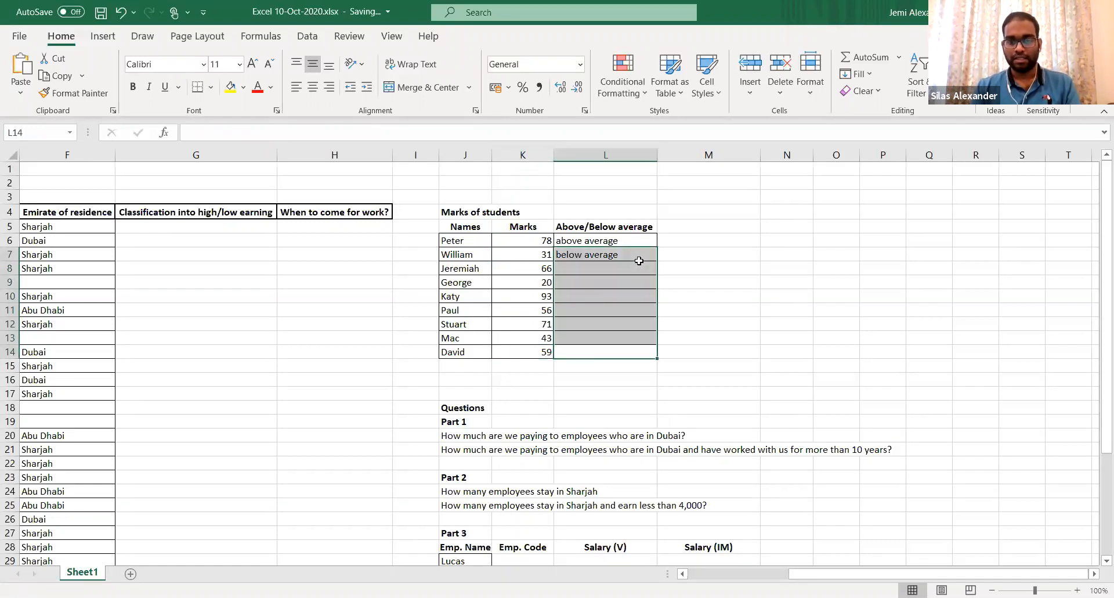
{"action": "key", "text": "ctrl+d"}
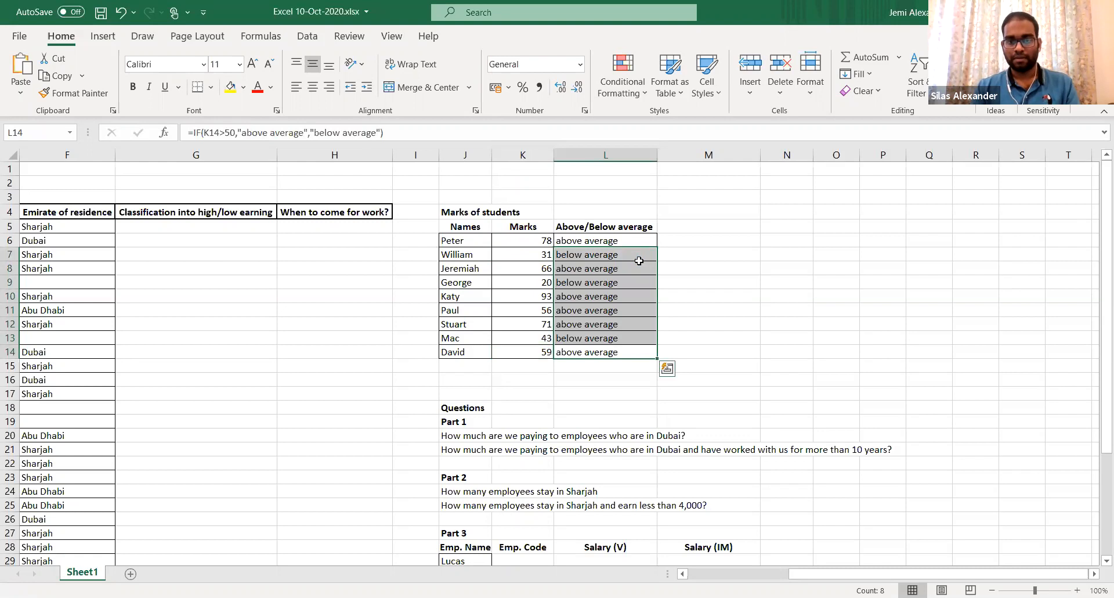
{"action": "key", "text": "Right"}
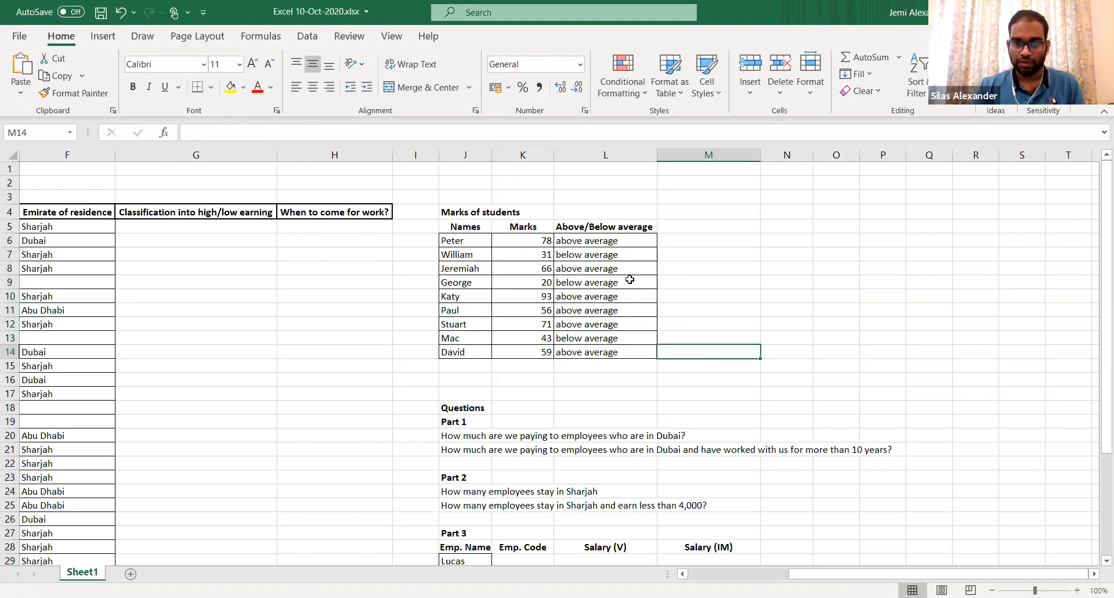
Check the classifications in the Above/Below average column against the students' marks
{"action": "left_click", "coordinate": [591, 351]}
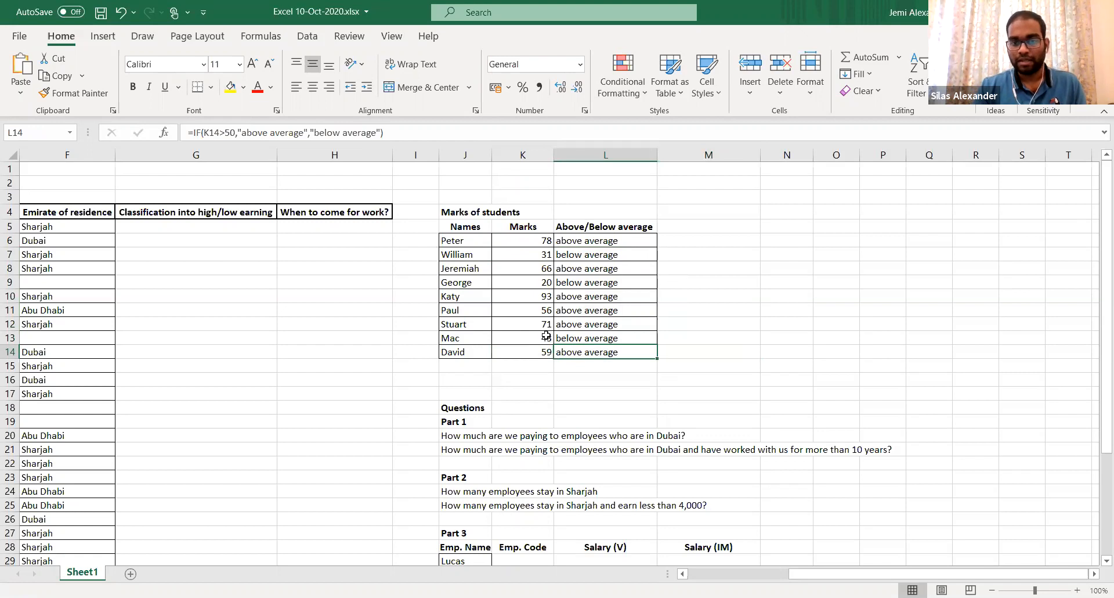
{"action": "left_click", "coordinate": [545, 338]}
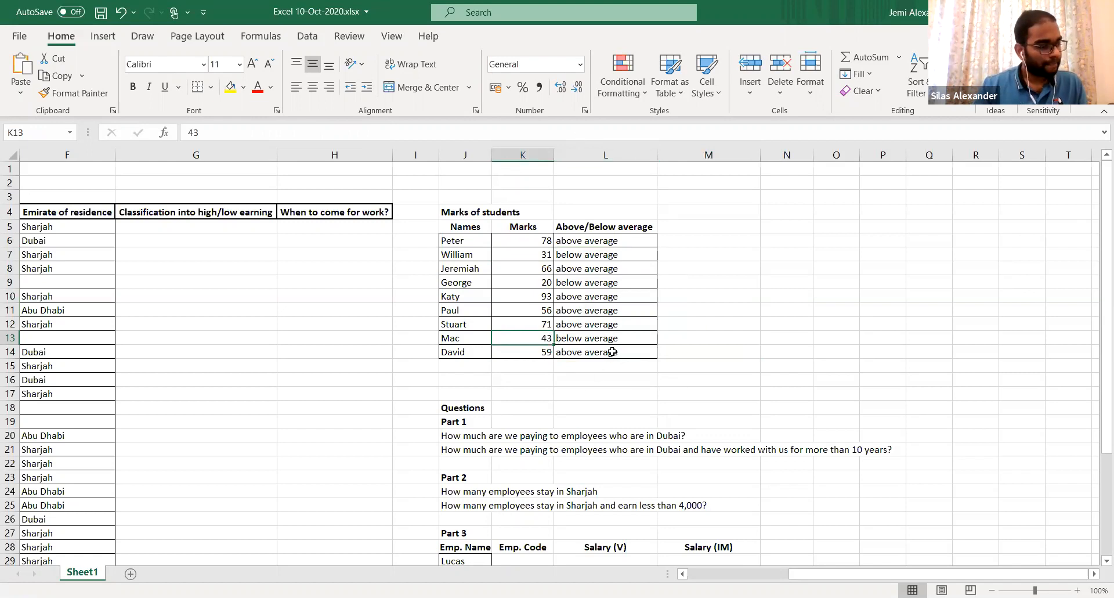
{"action": "left_click", "coordinate": [584, 231]}
{"action": "key", "text": "Down"}
{"action": "key", "text": "Left"}
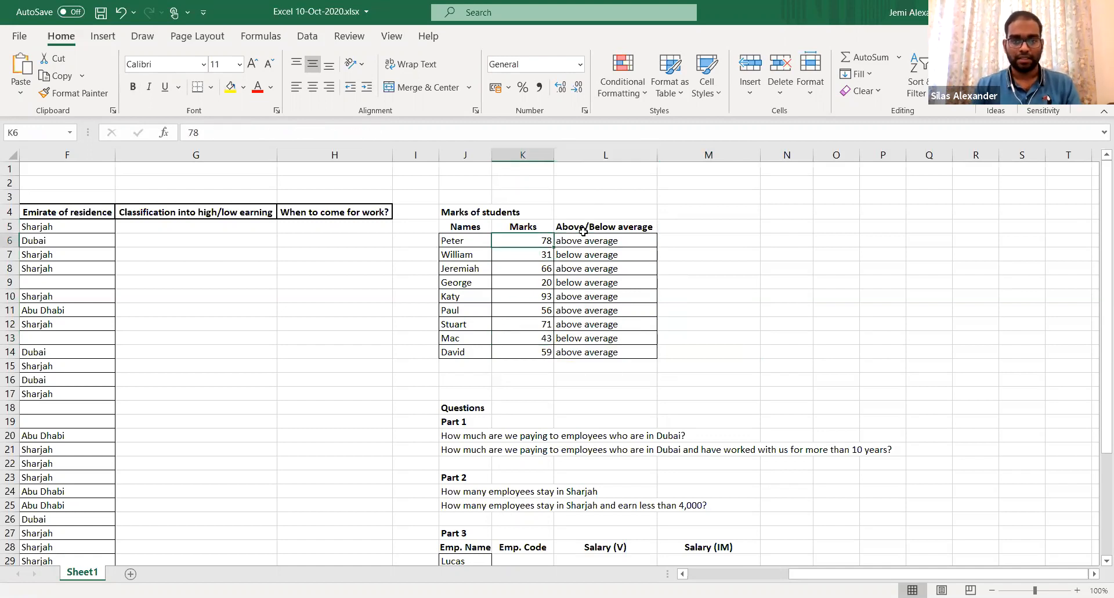
Examine the employee table's salary, emirate of residence and high/low earning classification columns
{"action": "key", "text": "Left"}
{"action": "key", "text": "Left"}
{"action": "key", "text": "Left"}
{"action": "key", "text": "Left"}
{"action": "key", "text": "Left"}
{"action": "key", "text": "Left"}
{"action": "key", "text": "Left"}
{"action": "key", "text": "Left"}
{"action": "key", "text": "Left"}
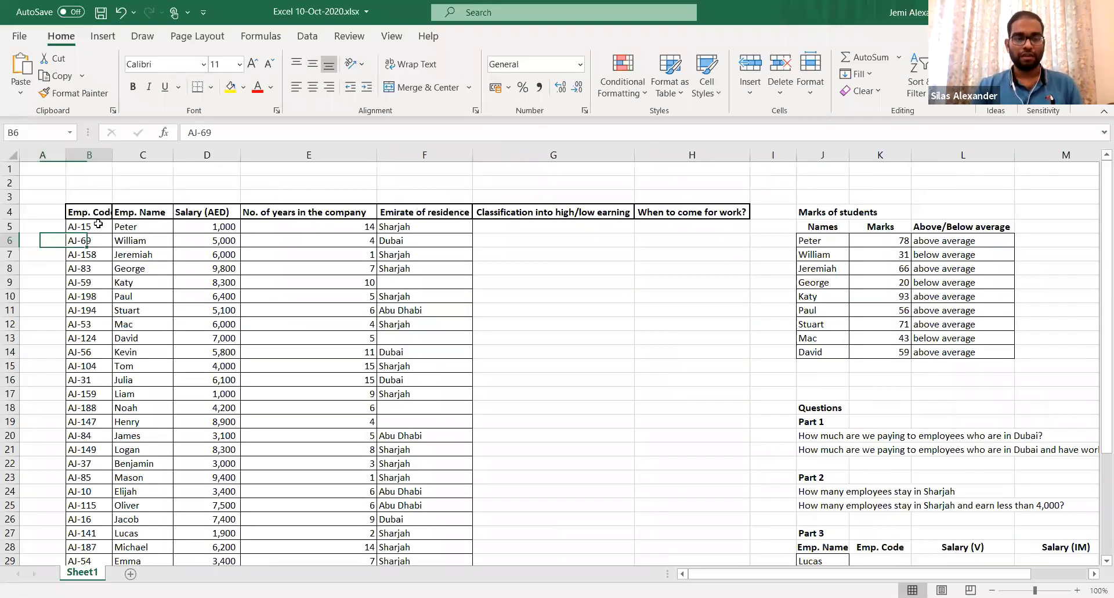
{"action": "key", "text": "Right"}
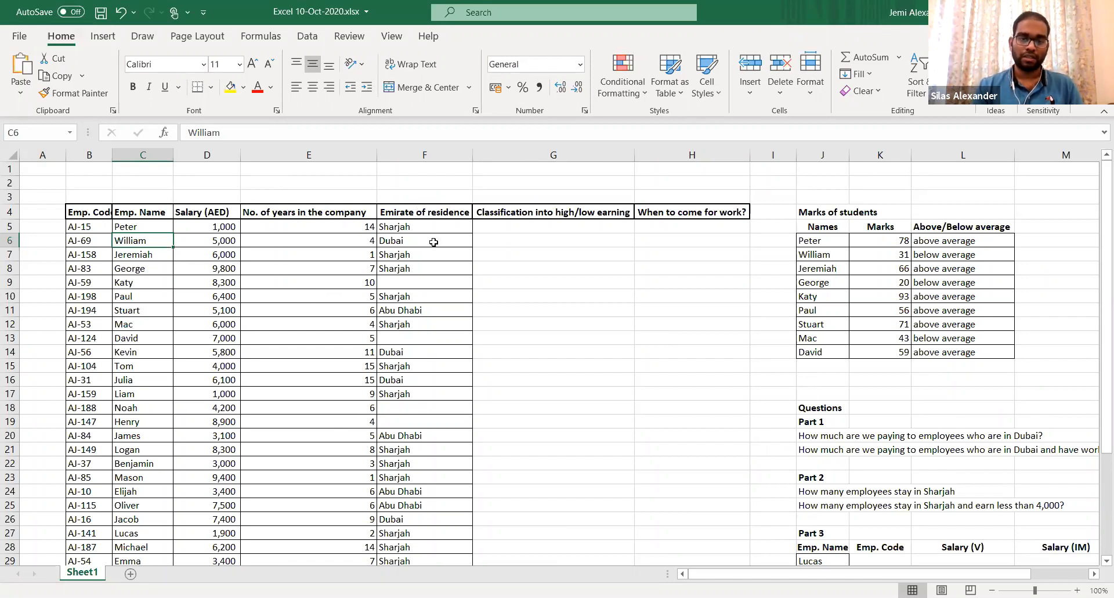
{"action": "left_click", "coordinate": [414, 285]}
{"action": "left_click", "coordinate": [413, 340]}
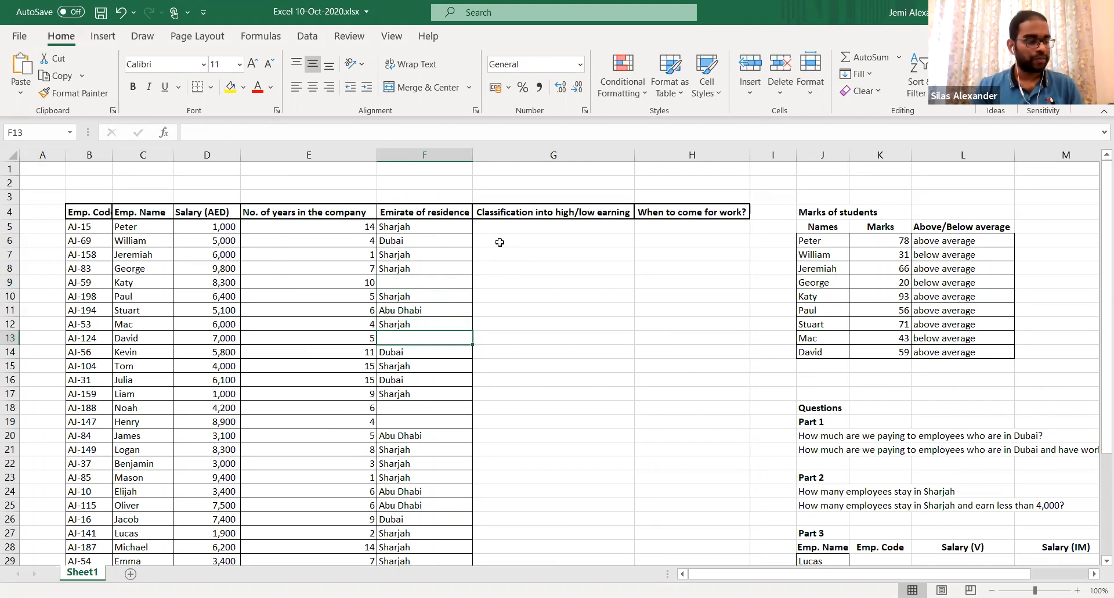
{"action": "left_click", "coordinate": [531, 228]}
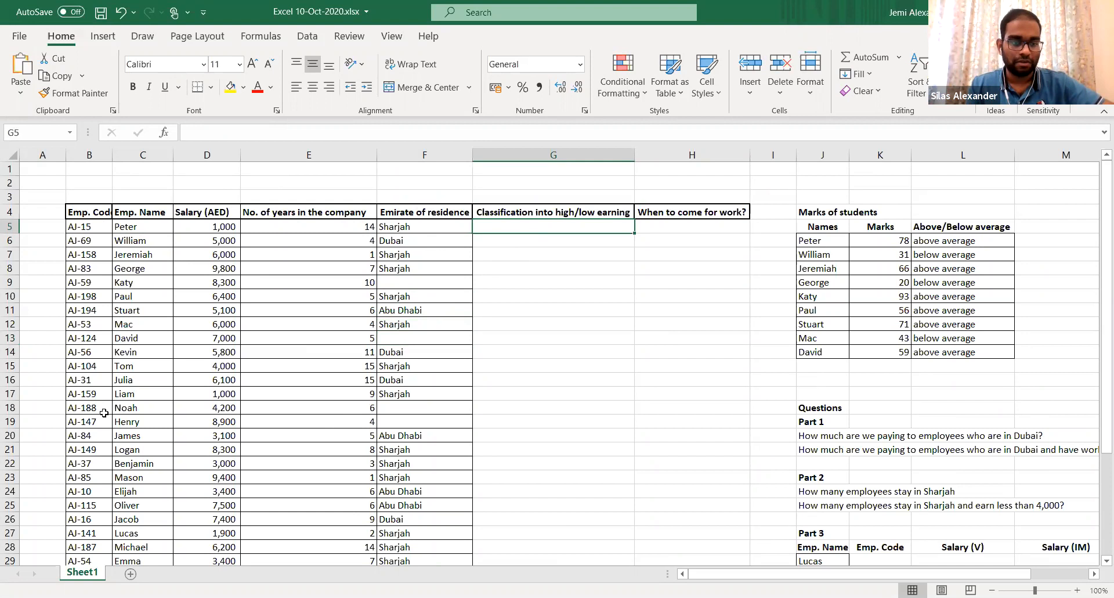
{"action": "left_click", "coordinate": [145, 425]}
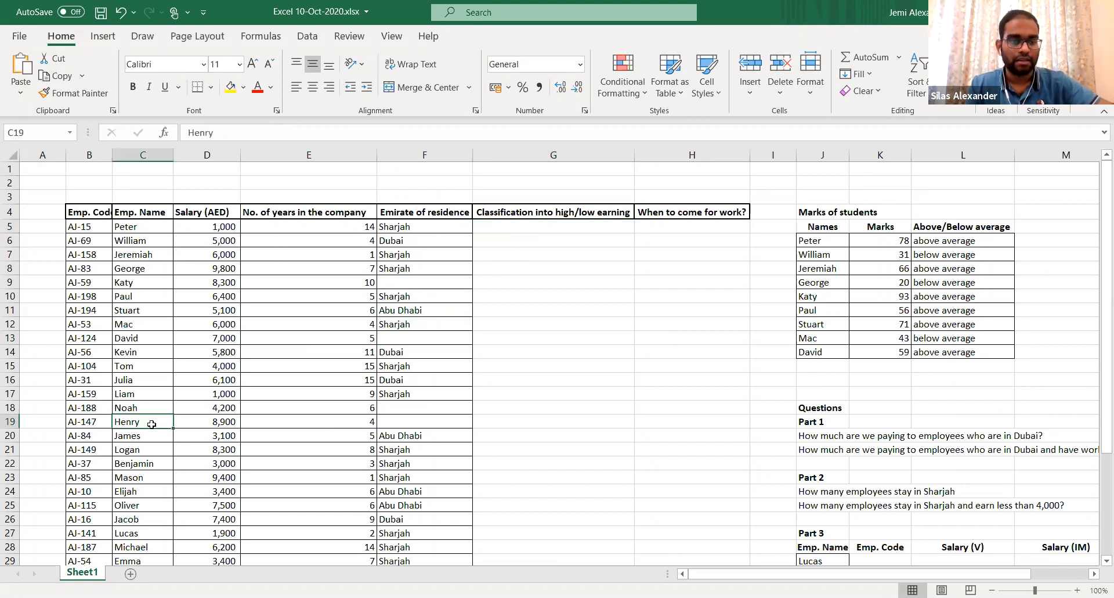
{"action": "left_click", "coordinate": [202, 423]}
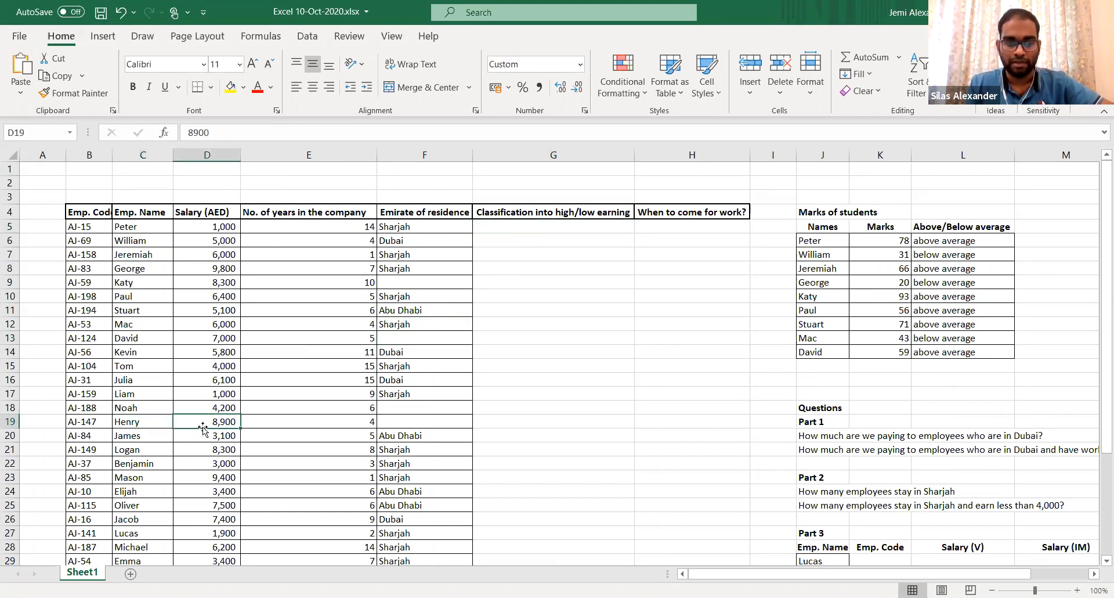
{"action": "left_click", "coordinate": [207, 440]}
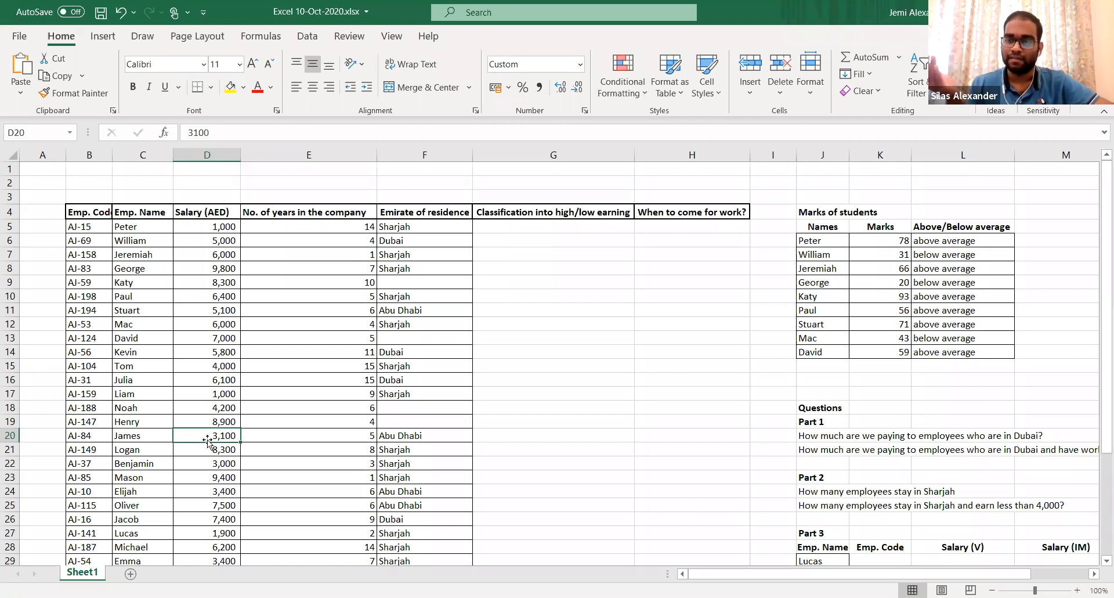
{"action": "left_click", "coordinate": [553, 438]}
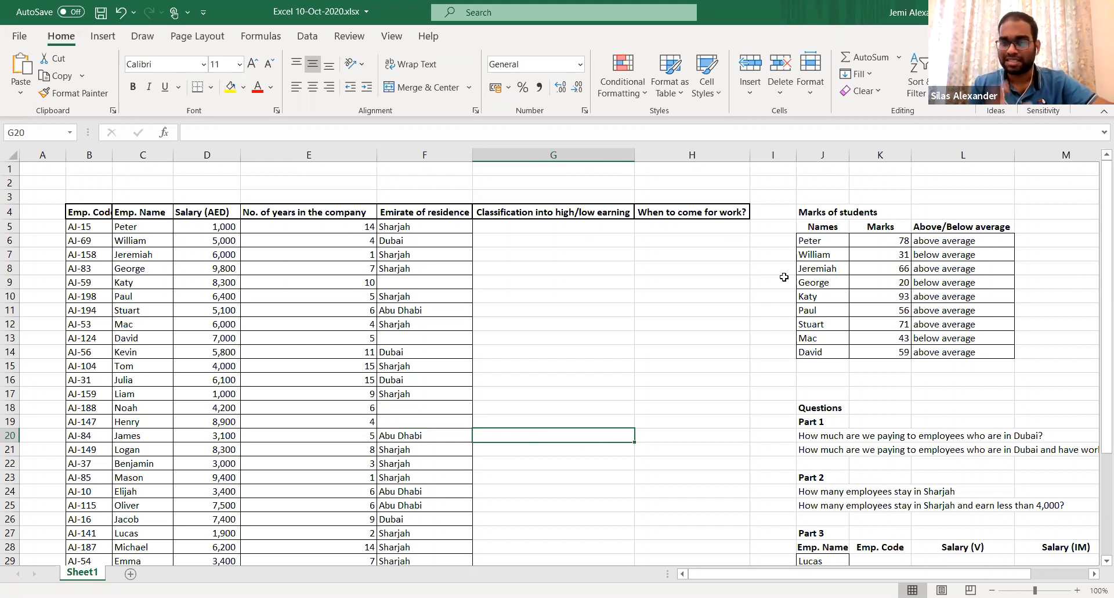
{"action": "left_click", "coordinate": [916, 239]}
{"action": "left_click", "coordinate": [501, 297]}
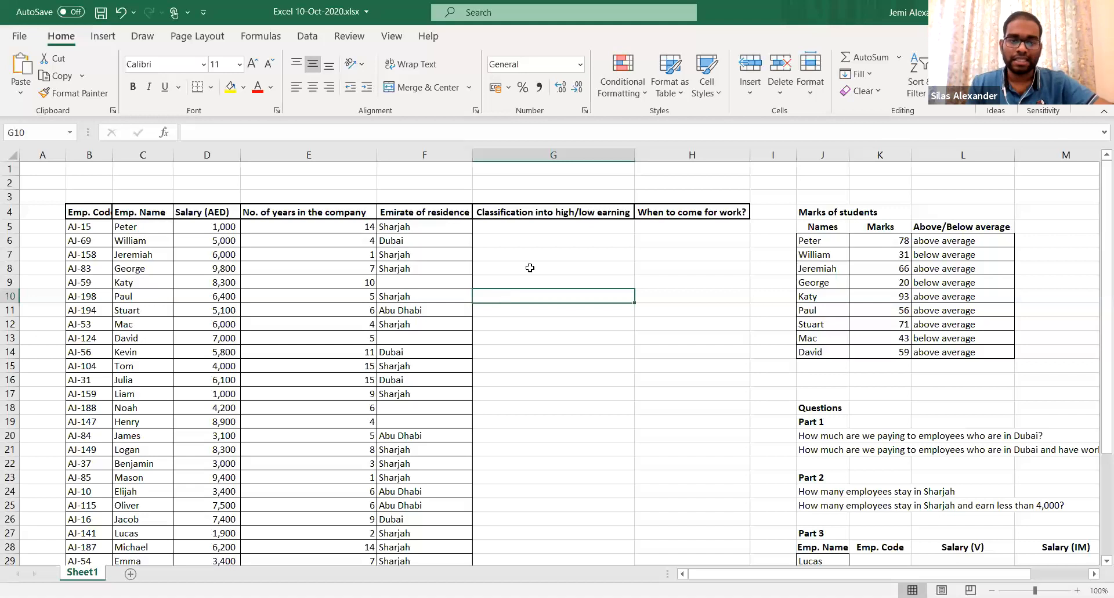
Start an IF formula in G5 with the logical test D5>5000, using the first employee's salary
{"action": "left_click", "coordinate": [519, 225]}
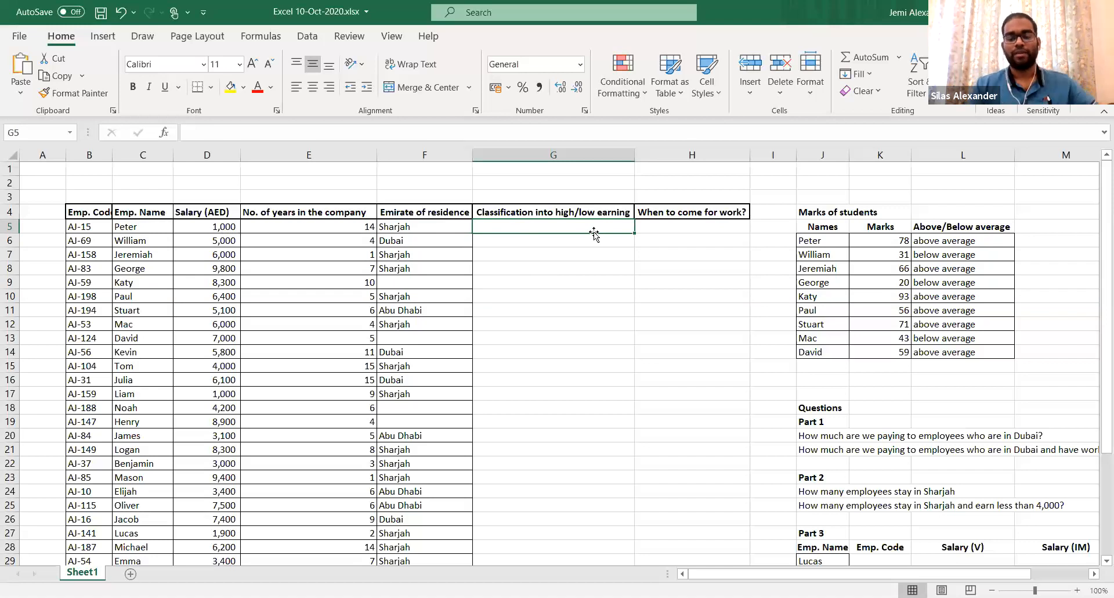
{"action": "type", "text": "="}
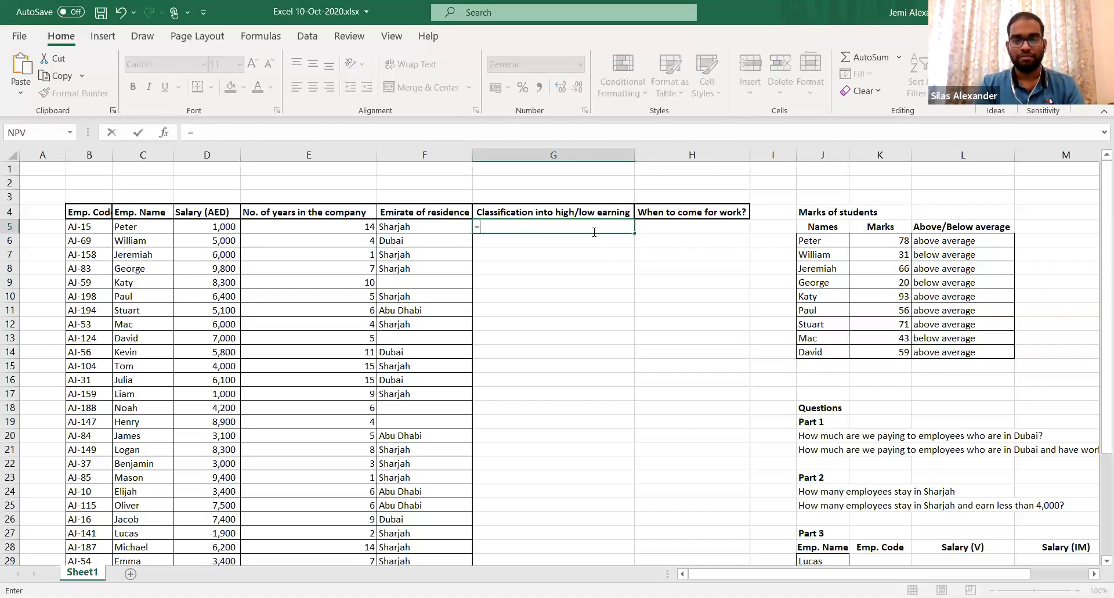
{"action": "type", "text": "IF("}
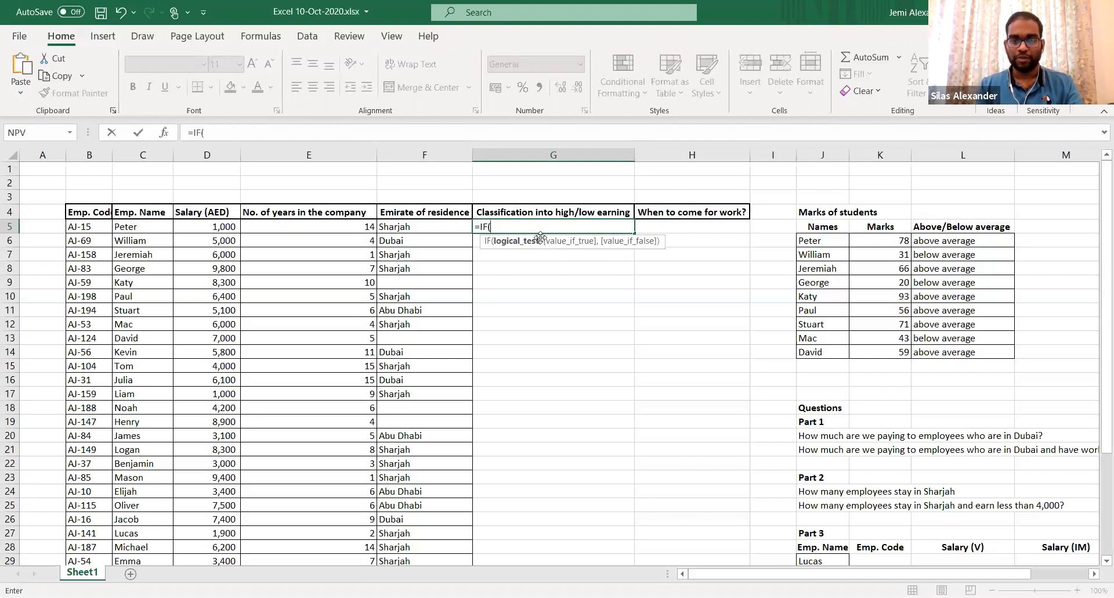
{"action": "left_click", "coordinate": [229, 226]}
{"action": "type", "text": ">"}
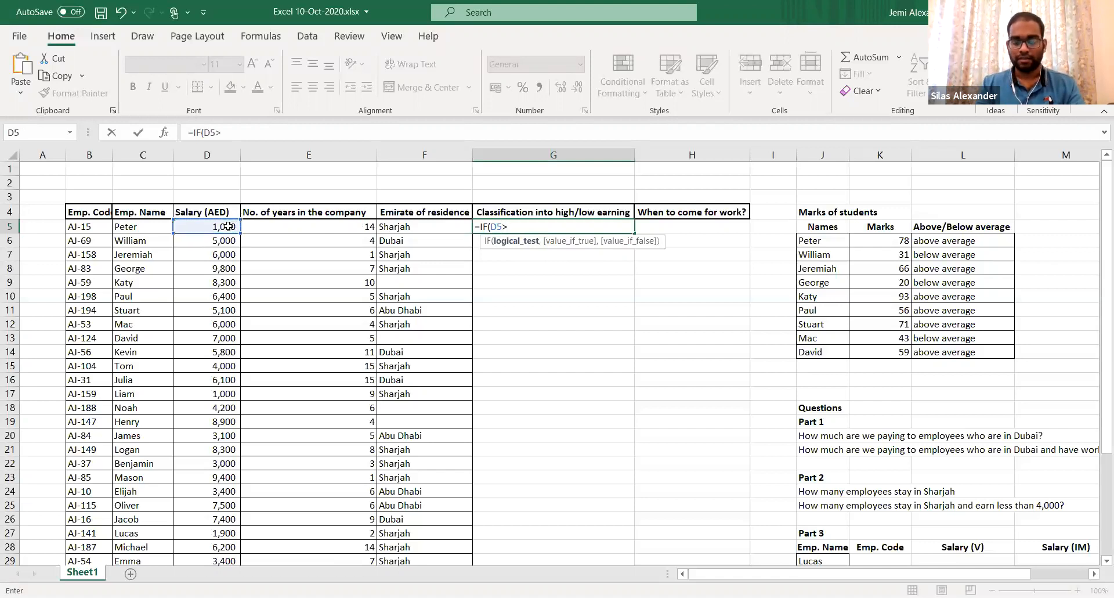
{"action": "type", "text": "5000,\""}
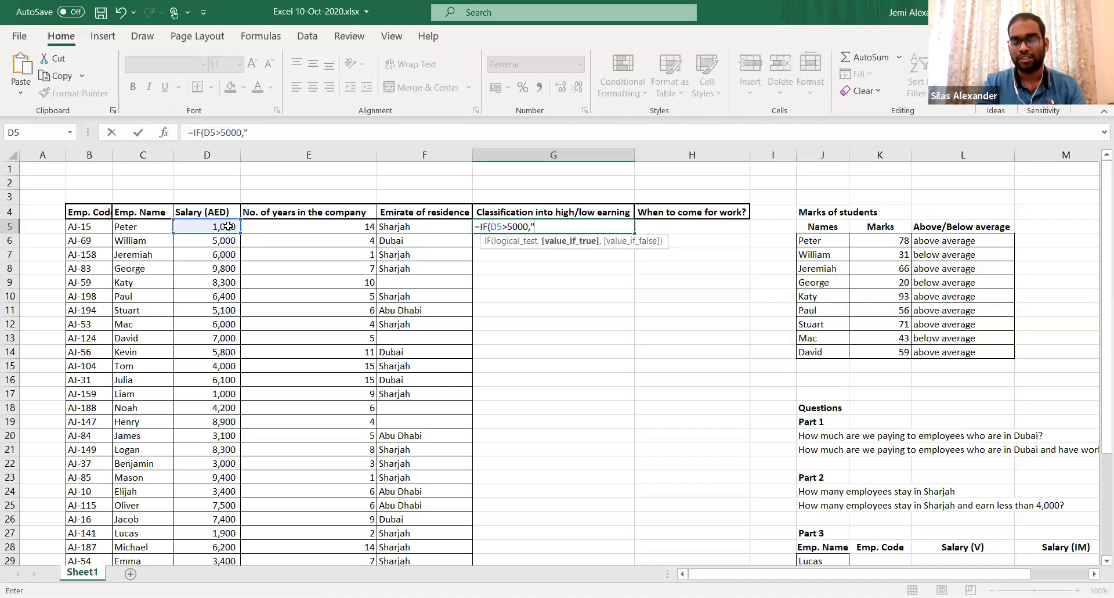
Complete the G5 formula with "First category" as the value if true and "Second category" as the value if false
{"action": "type", "text": "First "}
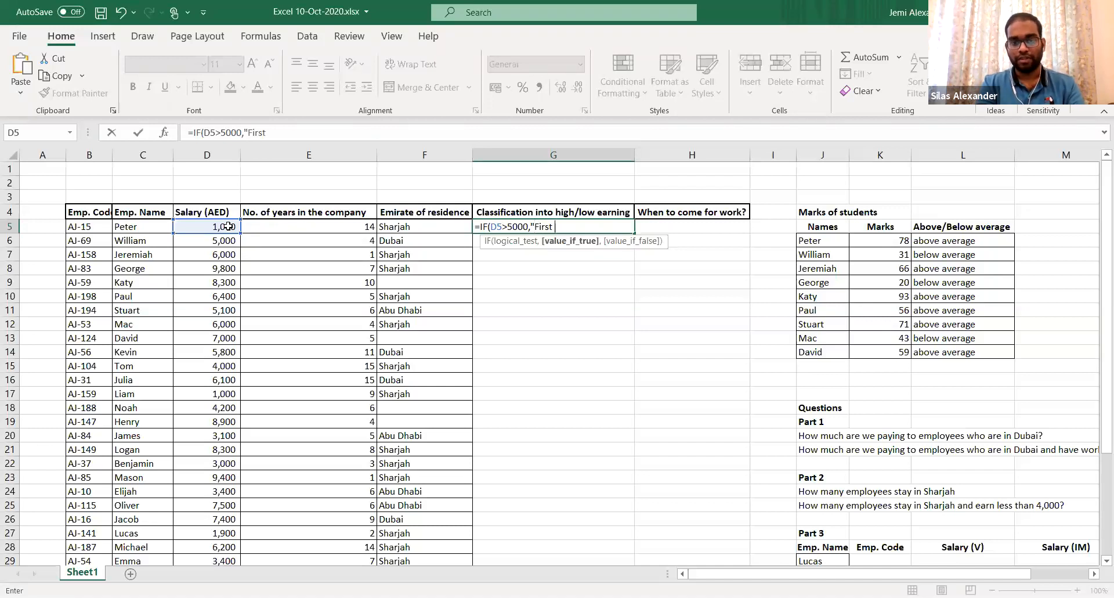
{"action": "type", "text": "category\",\""}
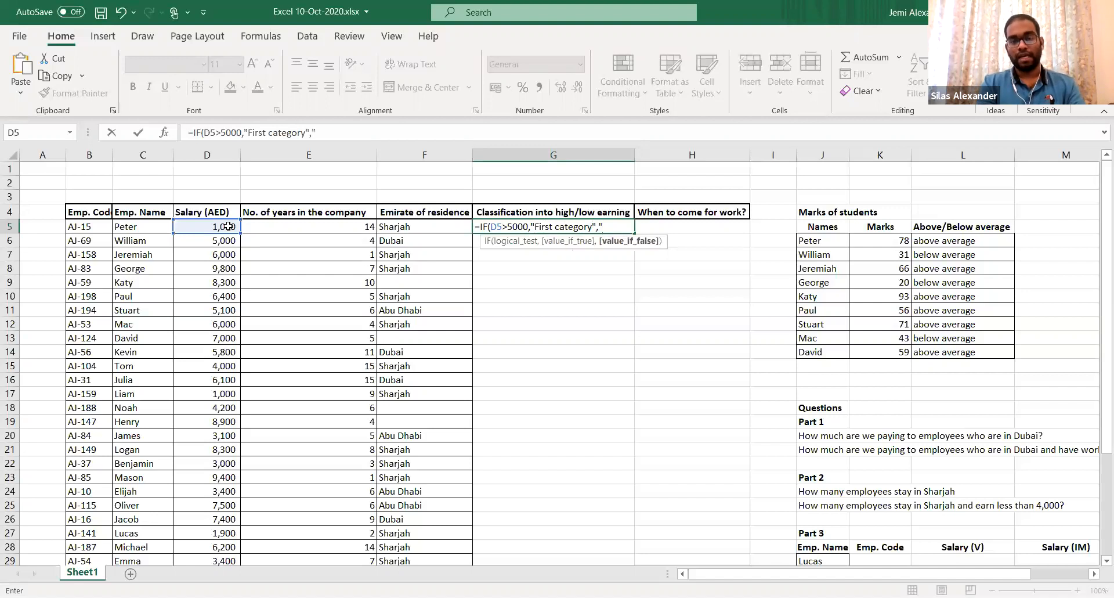
{"action": "type", "text": "Se"}
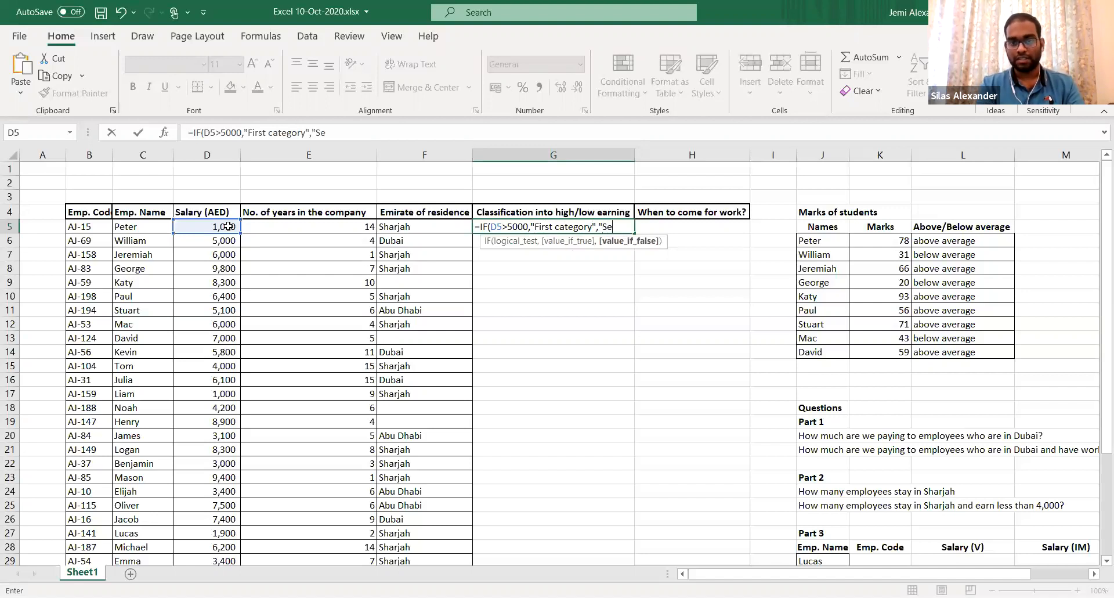
{"action": "type", "text": "cond catergory"}
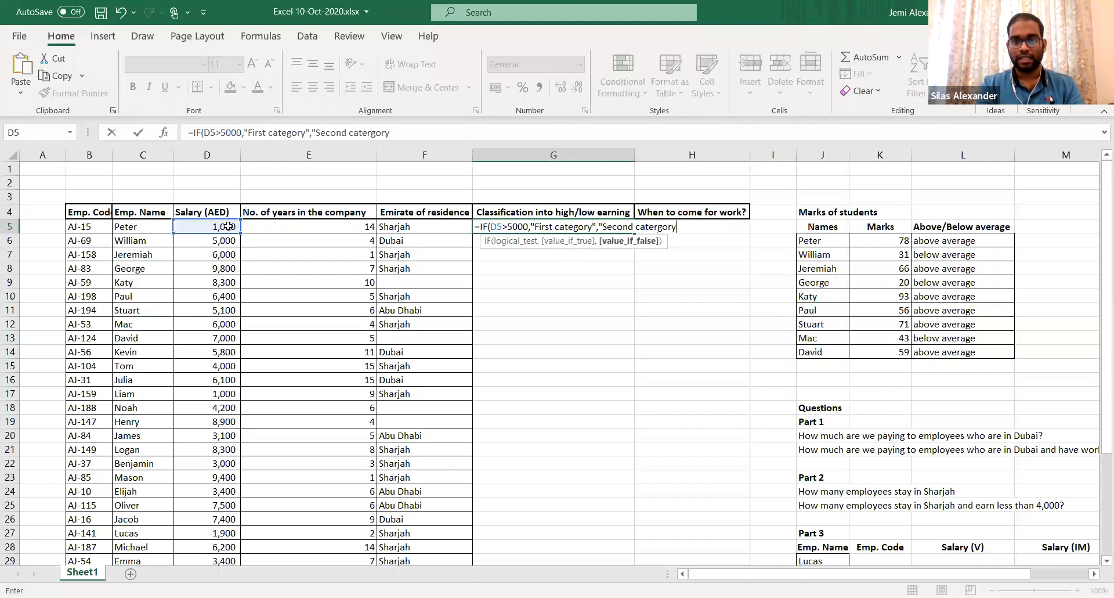
{"action": "type", "text": "\")"}
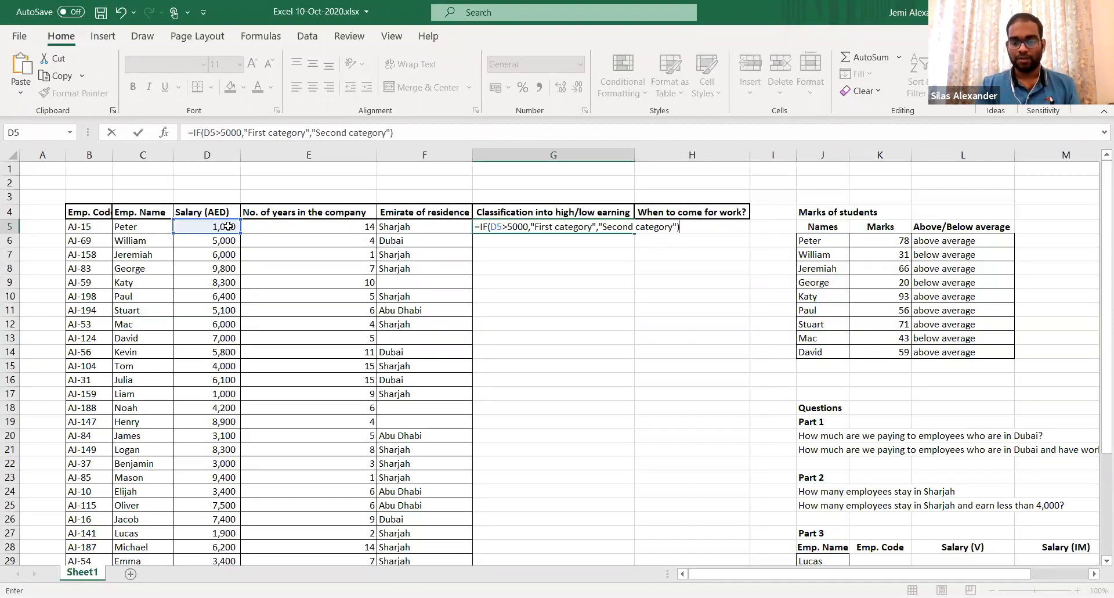
Confirm the G5 classification formula, copy it into G6 and review the copied formula
{"action": "key", "text": "Return"}
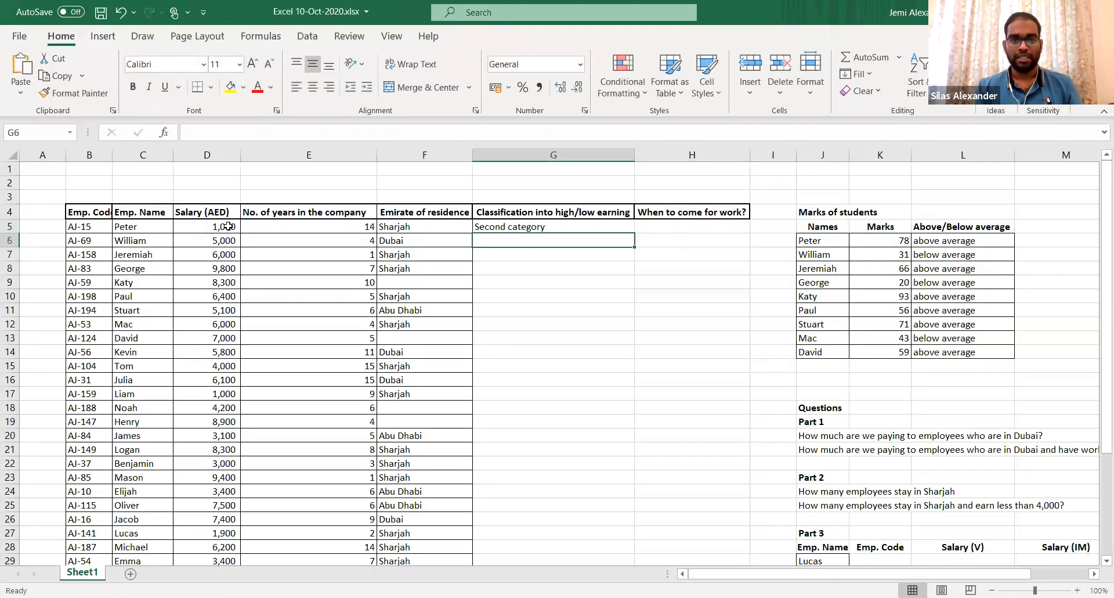
{"action": "left_click", "coordinate": [233, 227]}
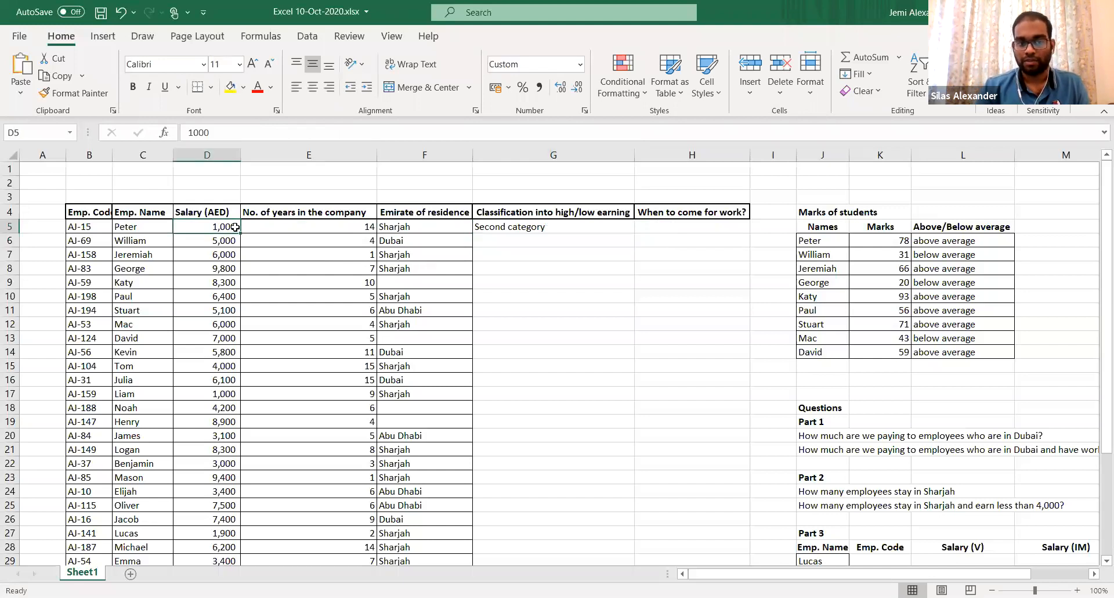
{"action": "left_click", "coordinate": [573, 243]}
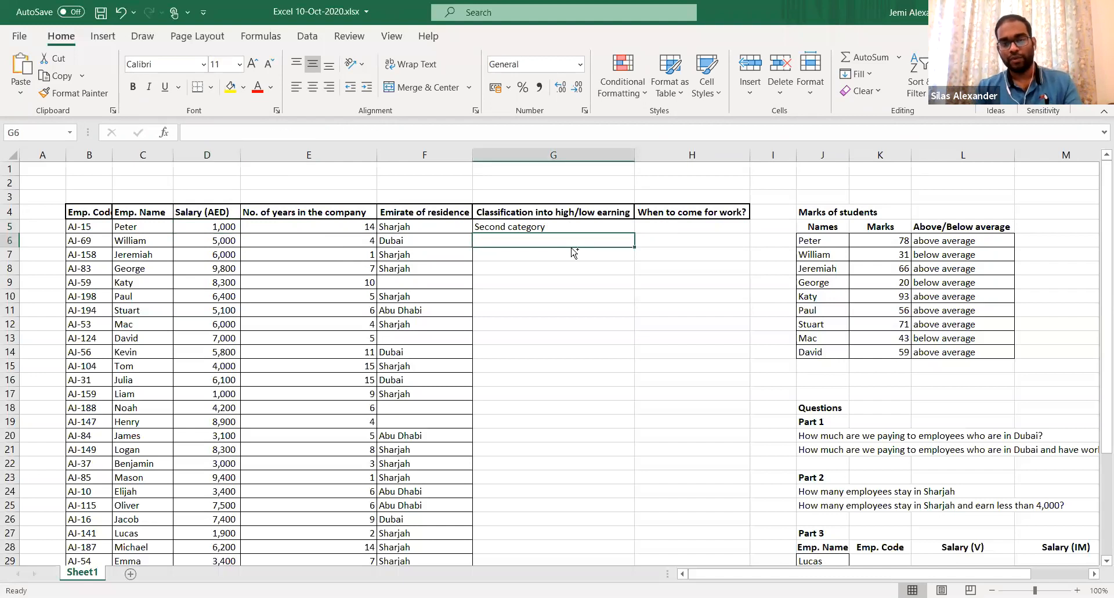
{"action": "key", "text": "ctrl+d"}
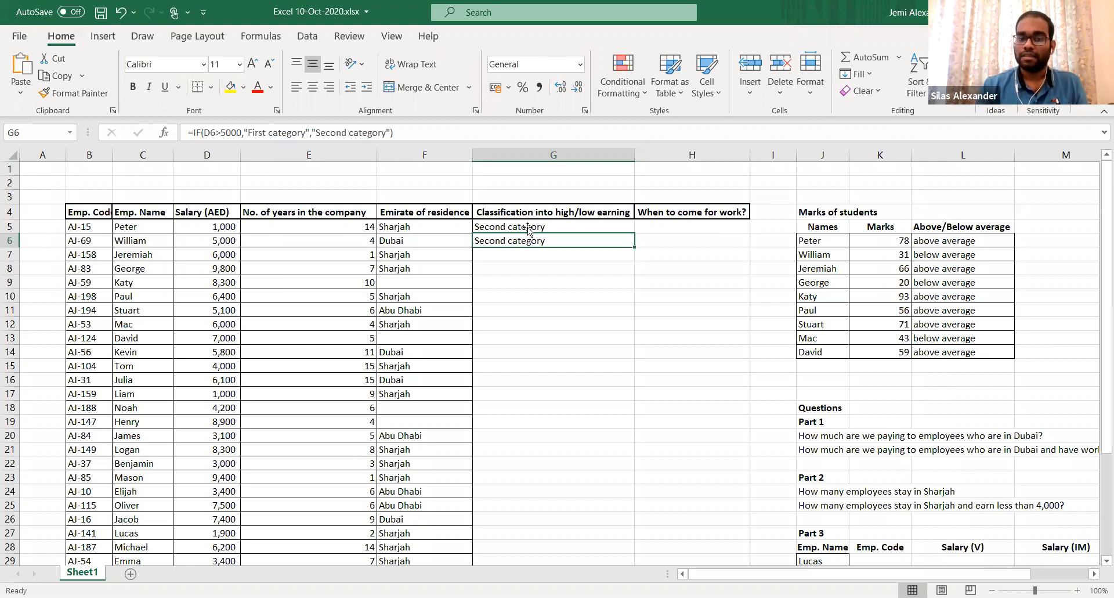
{"action": "double_click", "coordinate": [551, 242]}
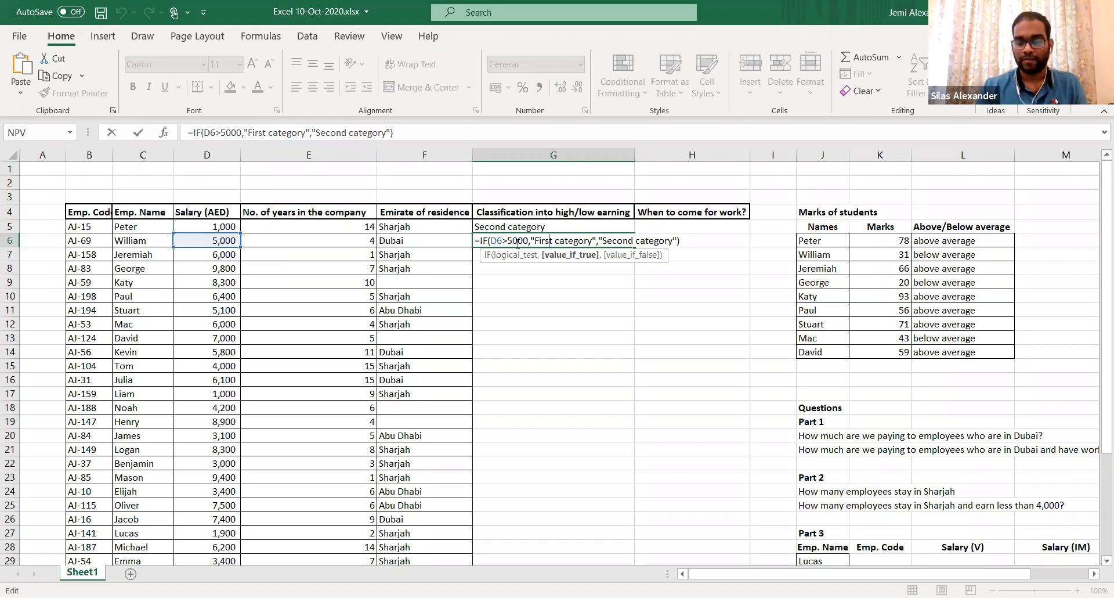
{"action": "key", "text": "Return"}
Fill the classification formula down column G through the last employee row, G36
{"action": "key", "text": "Down"}
{"action": "key", "text": "Down"}
{"action": "key", "text": "Down"}
{"action": "key", "text": "Down"}
{"action": "key", "text": "Down"}
{"action": "key", "text": "Down"}
{"action": "key", "text": "Down"}
{"action": "key", "text": "Down"}
{"action": "key", "text": "Down"}
{"action": "key", "text": "Down"}
{"action": "key", "text": "Down"}
{"action": "key", "text": "Down"}
{"action": "key", "text": "Down"}
{"action": "key", "text": "Down"}
{"action": "key", "text": "Down"}
{"action": "key", "text": "Down"}
{"action": "key", "text": "Down"}
{"action": "key", "text": "Down"}
{"action": "key", "text": "Down"}
{"action": "key", "text": "Down"}
{"action": "key", "text": "Left"}
{"action": "key", "text": "ctrl+Down"}
{"action": "key", "text": "ctrl+Up"}
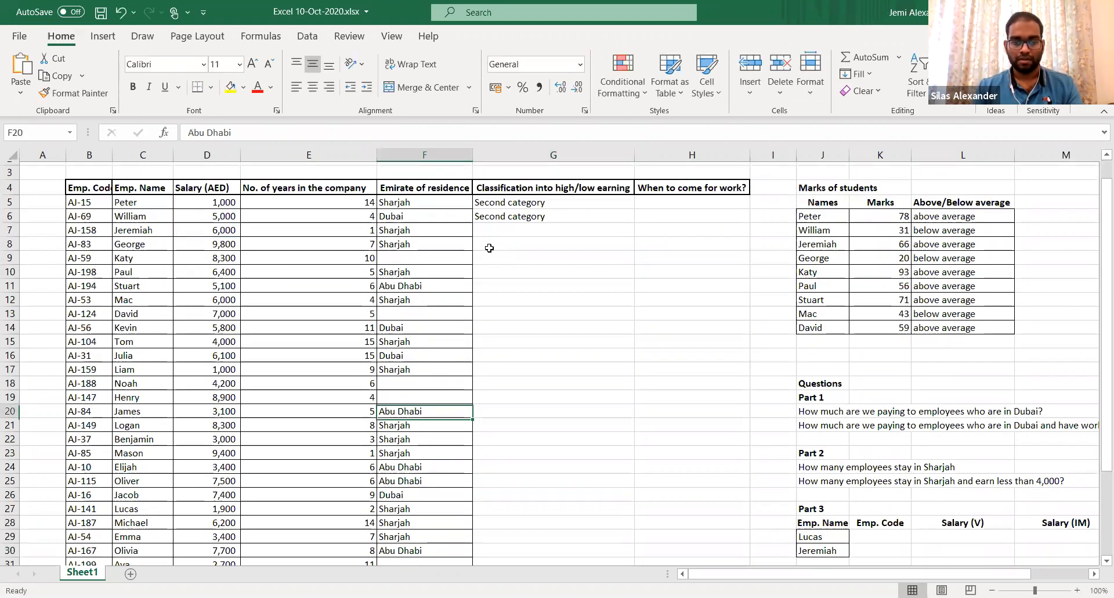
{"action": "key", "text": "Right"}
{"action": "key", "text": "Down"}
{"action": "key", "text": "Down"}
{"action": "key", "text": "Down"}
{"action": "key", "text": "Down"}
{"action": "key", "text": "Down"}
{"action": "key", "text": "Down"}
{"action": "key", "text": "Down"}
{"action": "key", "text": "Down"}
{"action": "key", "text": "Down"}
{"action": "key", "text": "Down"}
{"action": "key", "text": "Down"}
{"action": "key", "text": "Down"}
{"action": "key", "text": "Down"}
{"action": "key", "text": "Down"}
{"action": "key", "text": "Down"}
{"action": "key", "text": "Down"}
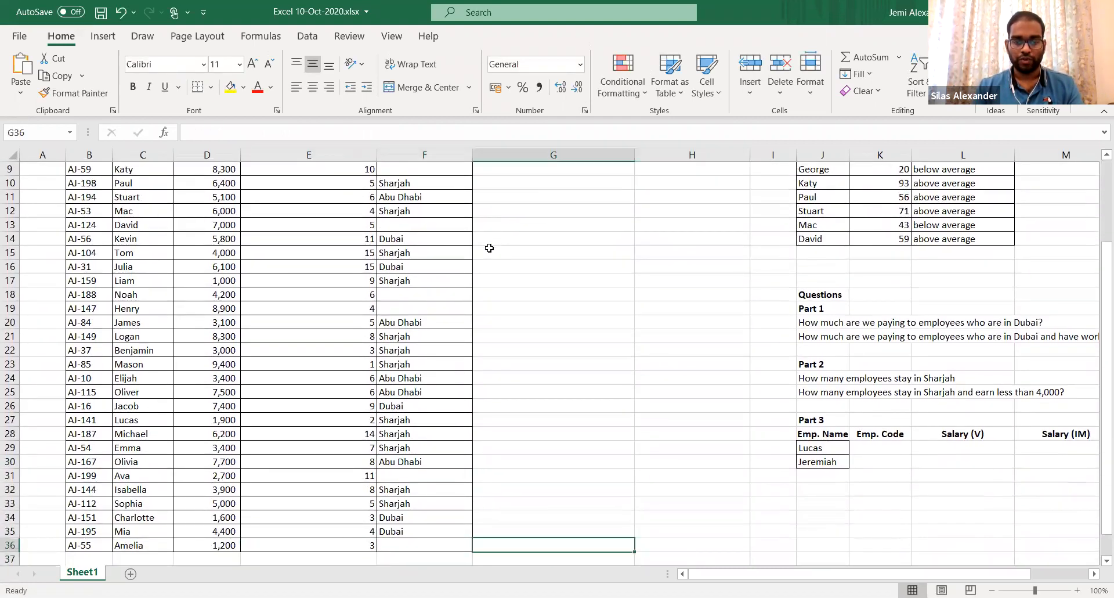
{"action": "key", "text": "ctrl+shift+Up"}
{"action": "key", "text": "ctrl+d"}
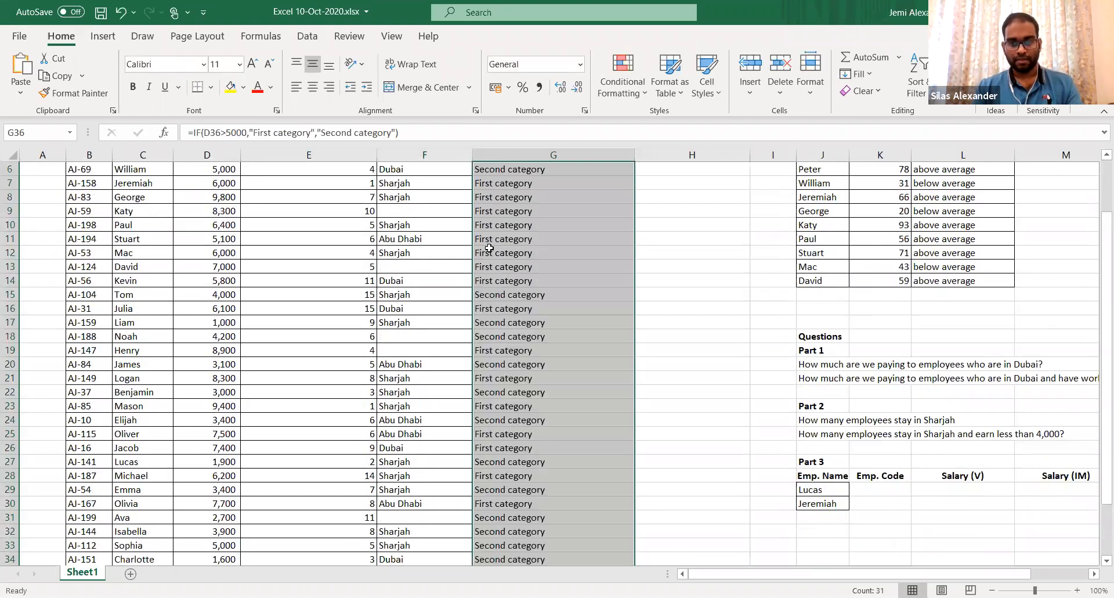
Compare the salaries in rows 22 and 19 with their classifications in column G
{"action": "key", "text": "Down"}
{"action": "scroll", "coordinate": [490, 248], "scroll_direction": "down", "scroll_amount": 1}
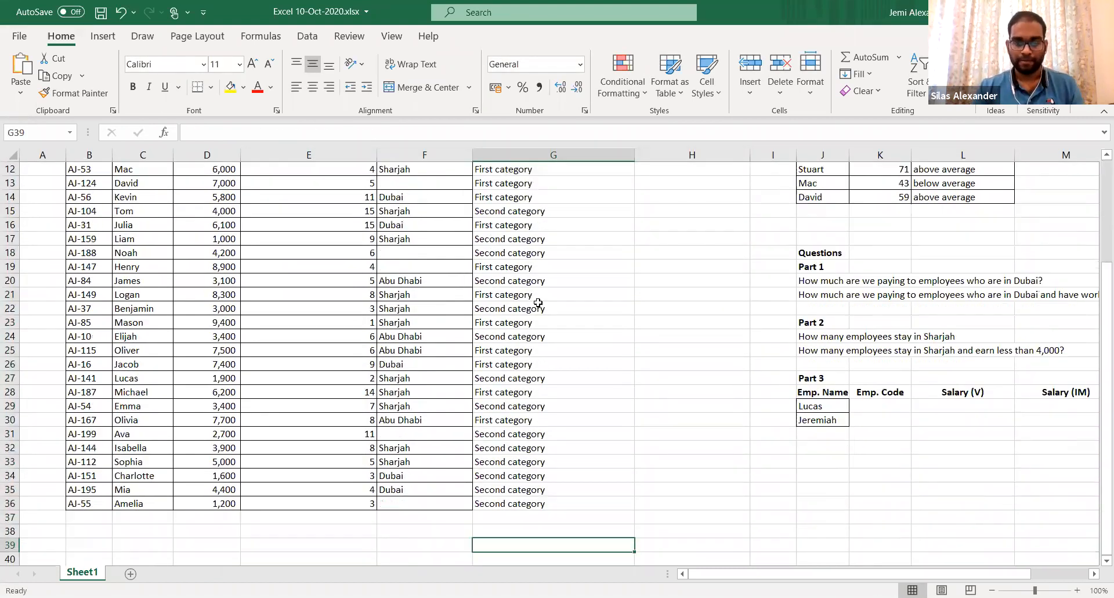
{"action": "key", "text": "Up"}
{"action": "key", "text": "Up"}
{"action": "key", "text": "Up"}
{"action": "key", "text": "Up"}
{"action": "key", "text": "Up"}
{"action": "key", "text": "Up"}
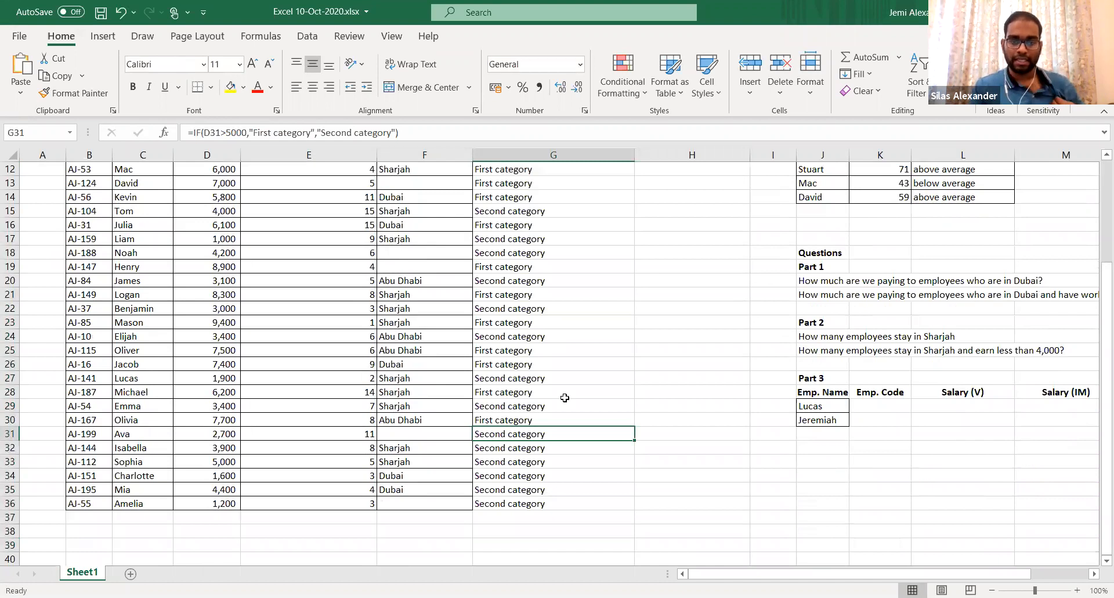
{"action": "left_click", "coordinate": [205, 313]}
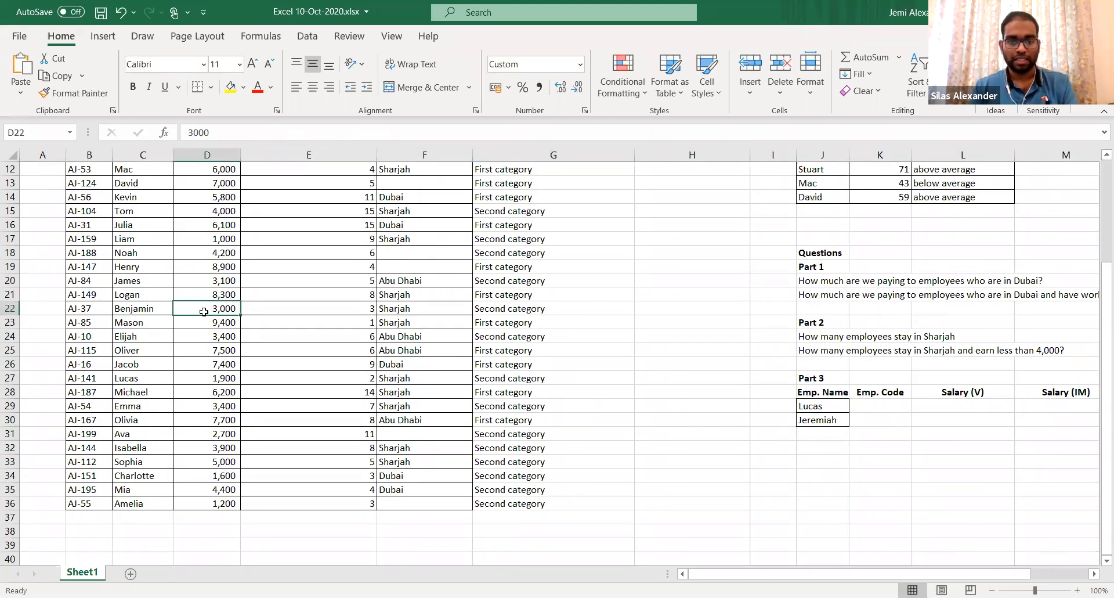
{"action": "key", "text": "shift+space"}
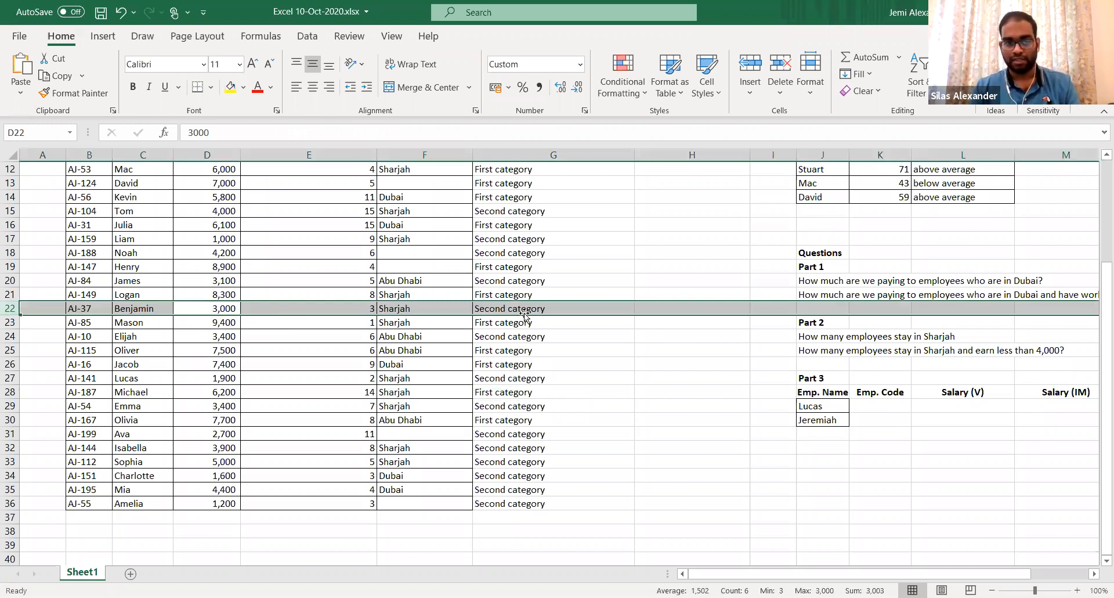
{"action": "left_click", "coordinate": [232, 269]}
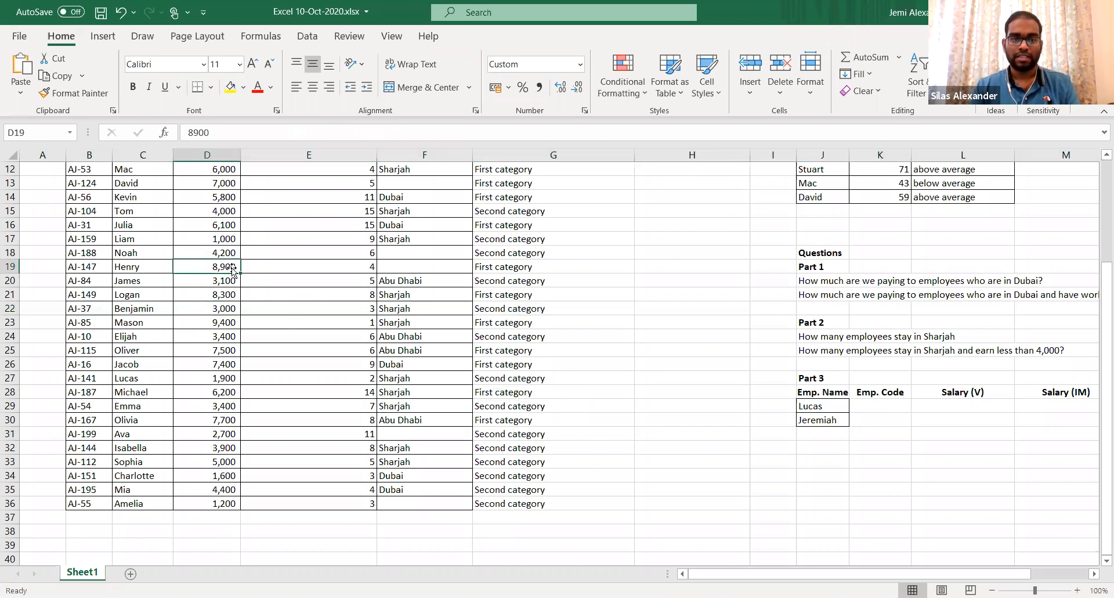
{"action": "key", "text": "shift+space"}
{"action": "left_click", "coordinate": [548, 269]}
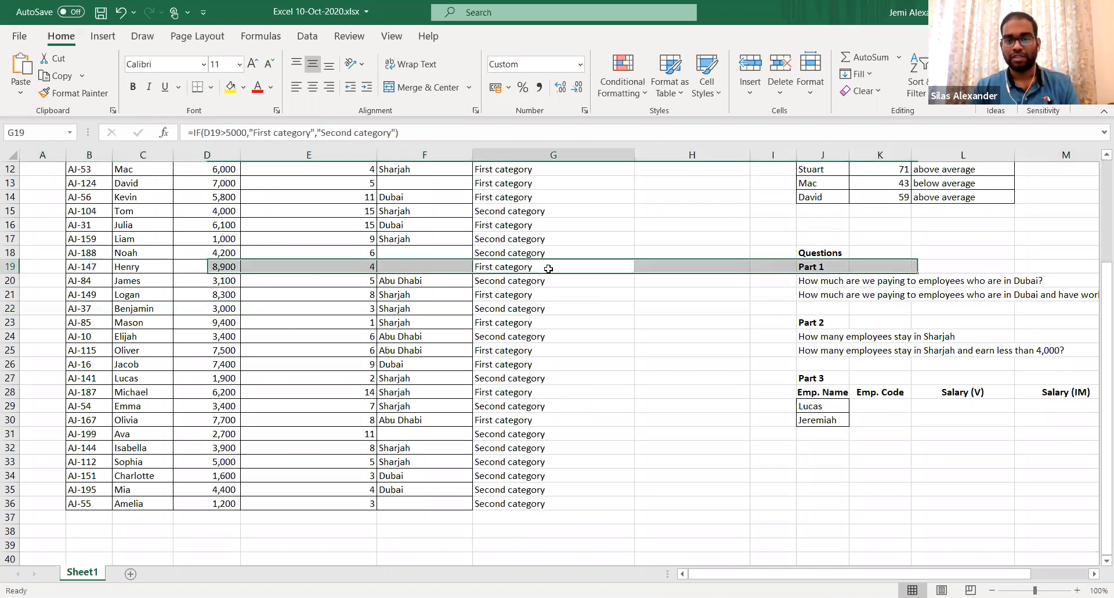
Set the salary threshold in the G5 formula's logical test to 3000
{"action": "scroll", "coordinate": [538, 252], "scroll_direction": "up", "scroll_amount": 3}
{"action": "scroll", "coordinate": [538, 252], "scroll_direction": "up", "scroll_amount": 1}
{"action": "left_click", "coordinate": [538, 252]}
{"action": "left_click", "coordinate": [526, 238]}
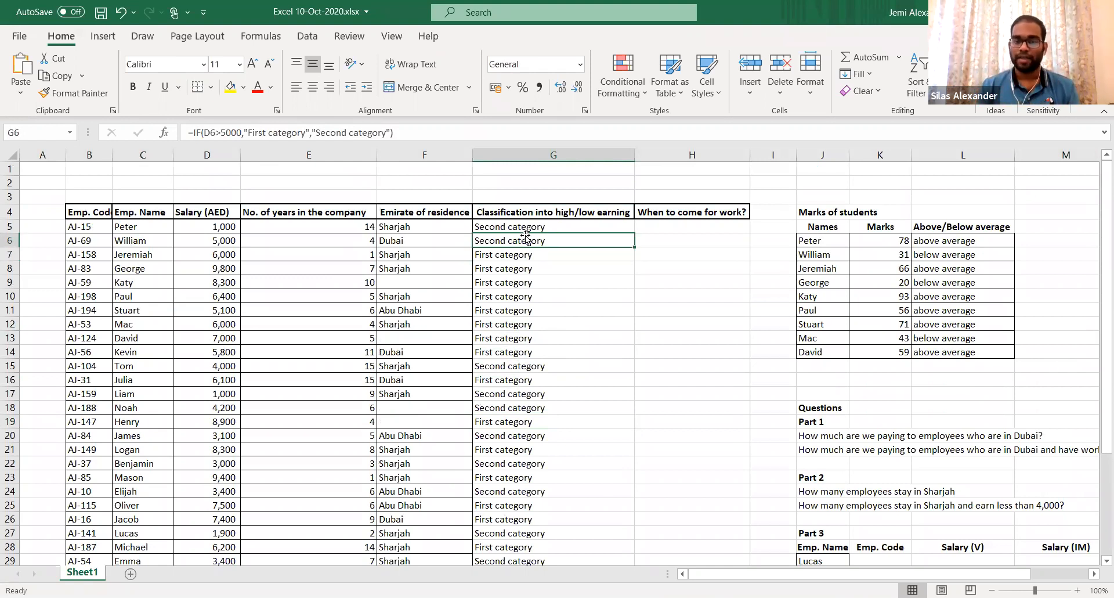
{"action": "double_click", "coordinate": [513, 227]}
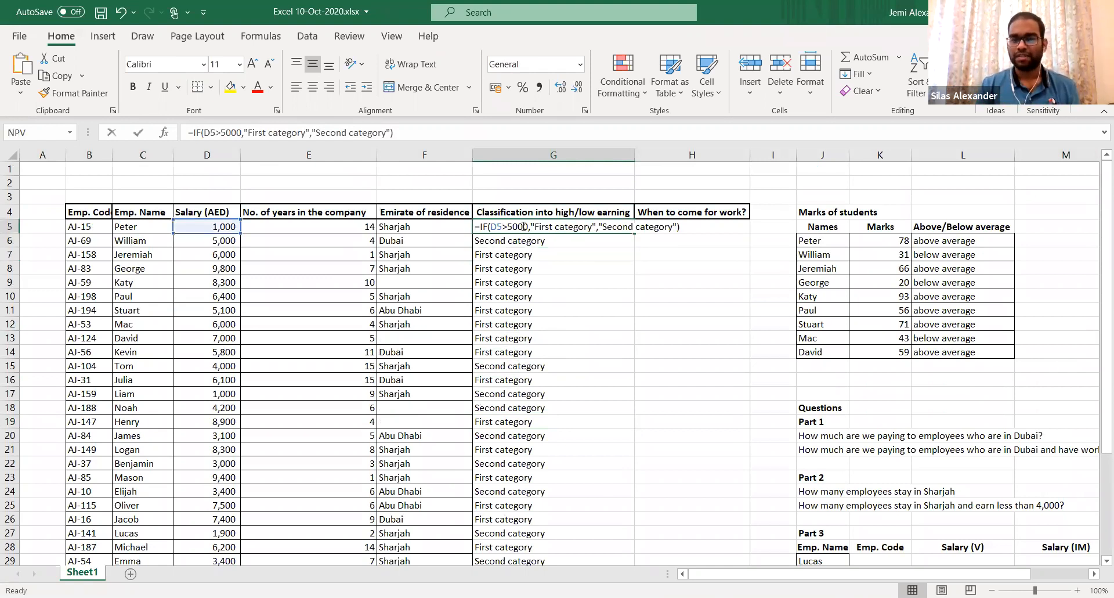
{"action": "key", "text": "BackSpace"}
{"action": "type", "text": "3"}
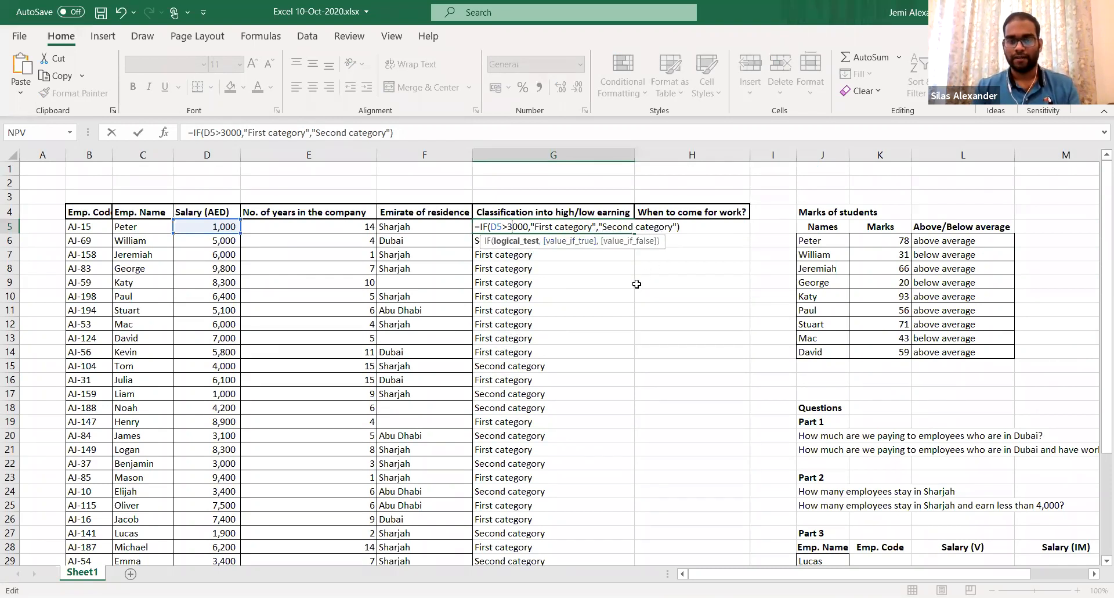
{"action": "key", "text": "Return"}
Examine the first employee's row and the salary threshold used in the G6 formula
{"action": "key", "text": "Up"}
{"action": "key", "text": "Left"}
{"action": "key", "text": "Left"}
{"action": "key", "text": "Left"}
{"action": "key", "text": "Left"}
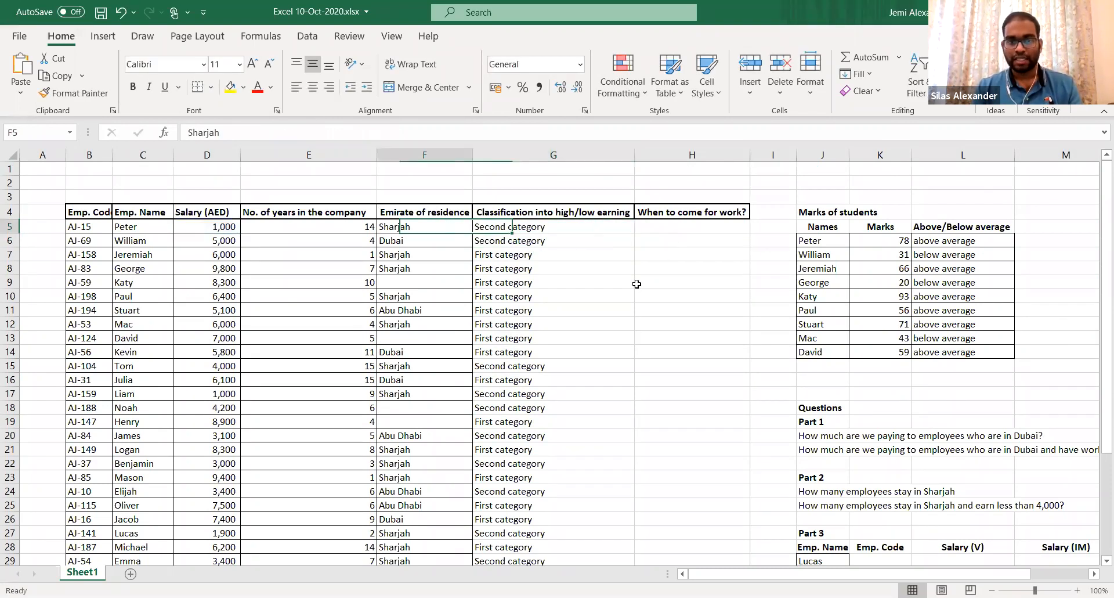
{"action": "key", "text": "Right"}
{"action": "key", "text": "Right"}
{"action": "key", "text": "Right"}
{"action": "key", "text": "Right"}
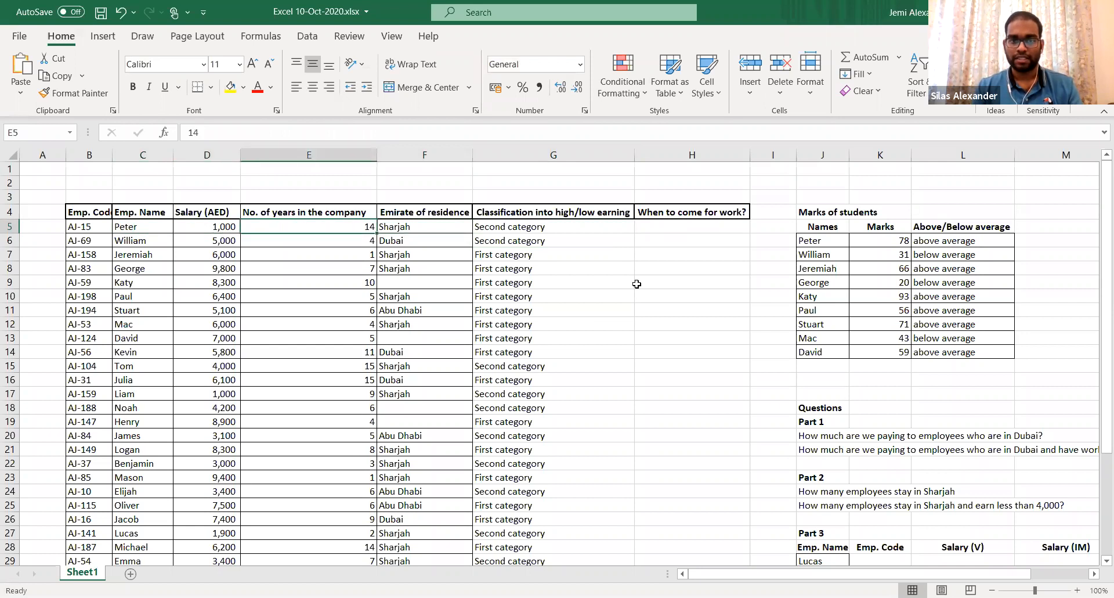
{"action": "key", "text": "Down"}
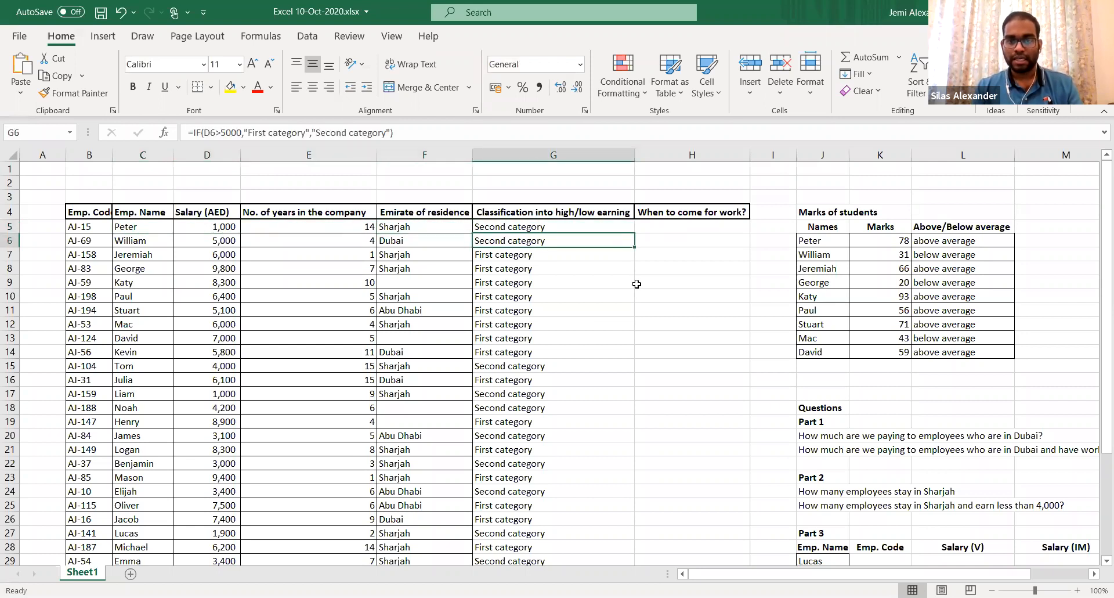
{"action": "double_click", "coordinate": [591, 239]}
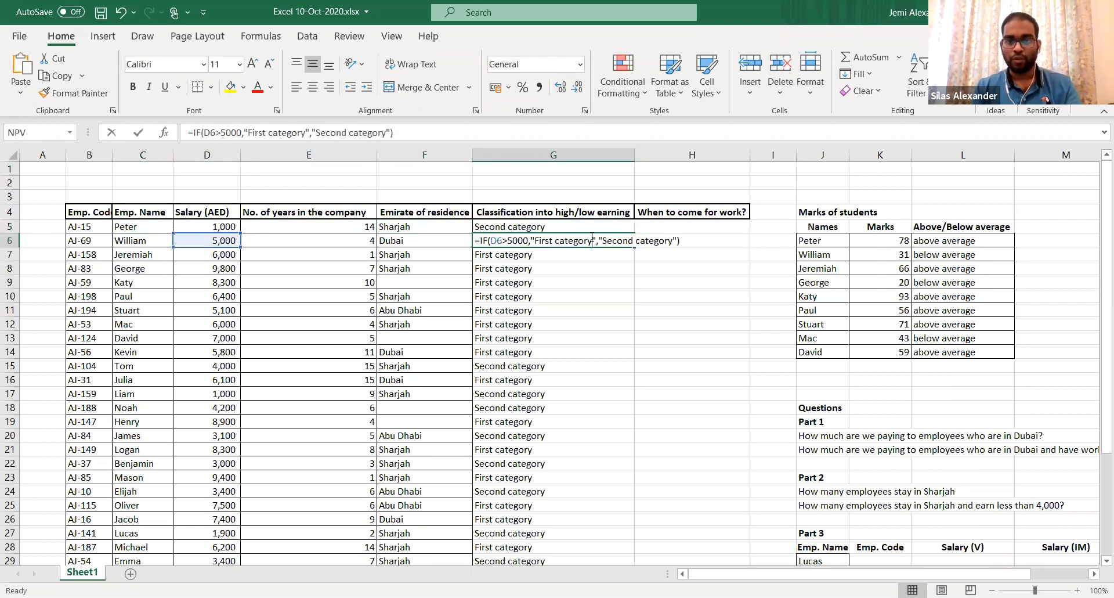
{"action": "key", "text": "ctrl+Return"}
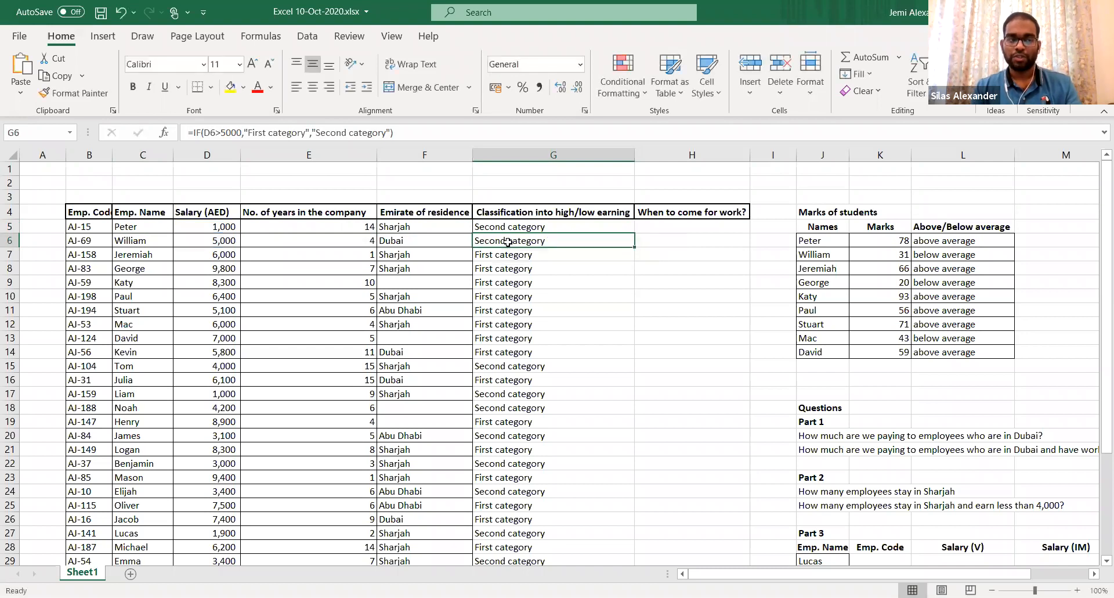
Copy the revised formula from G5 into G6 and on down the classification column through G36
{"action": "key", "text": "ctrl+z"}
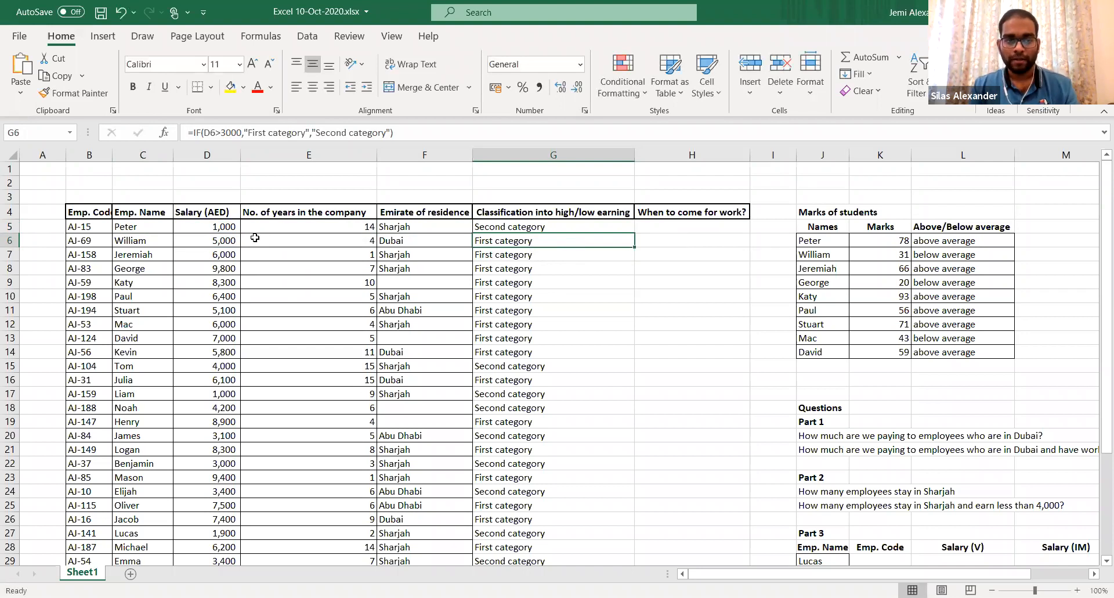
{"action": "double_click", "coordinate": [527, 242]}
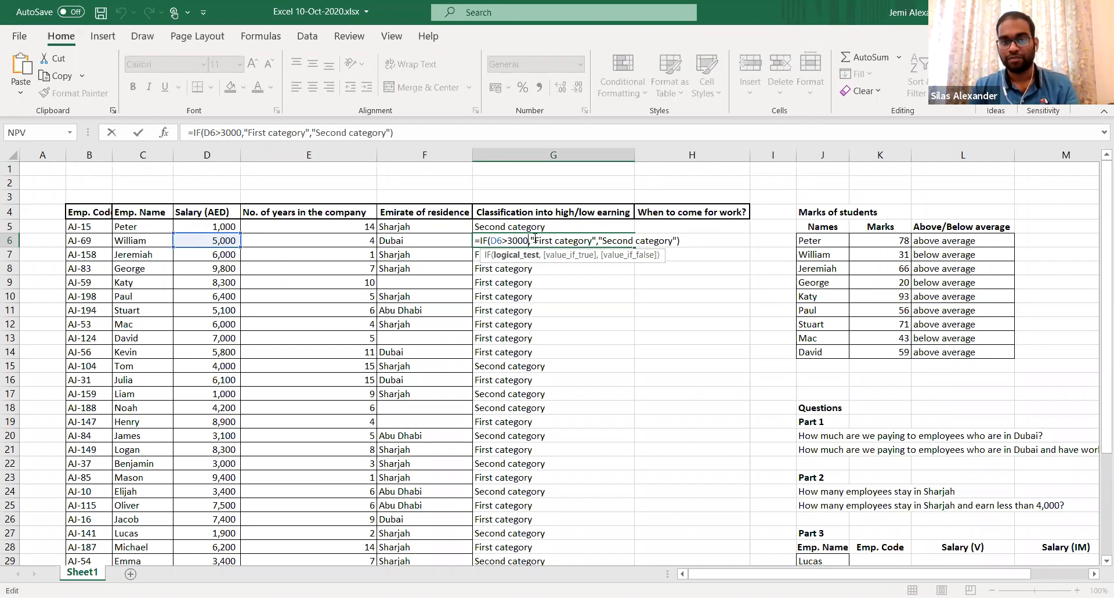
{"action": "key", "text": "ctrl+Return"}
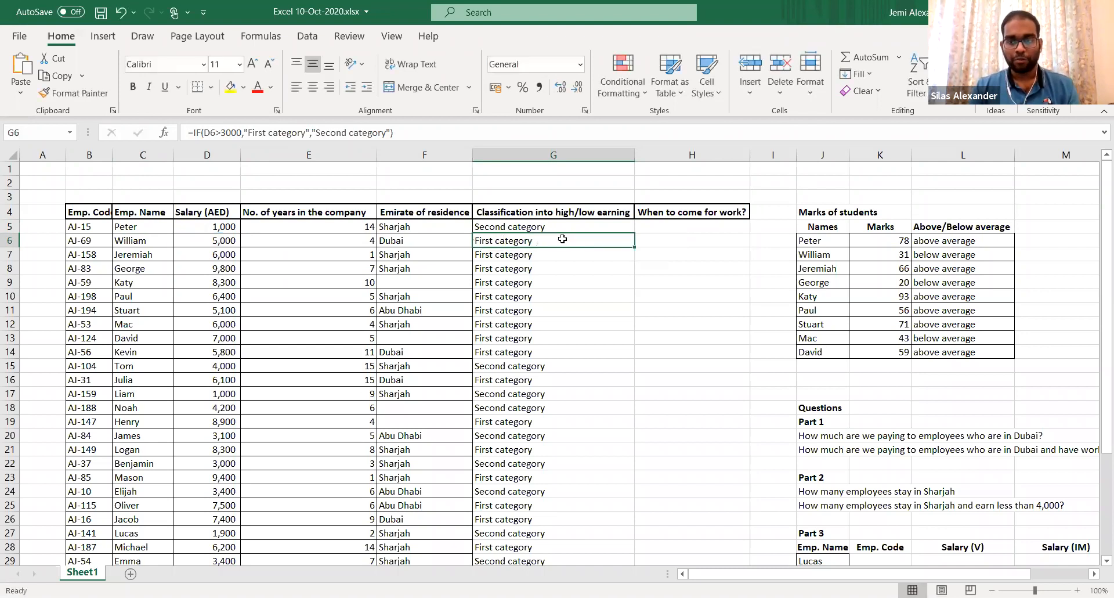
{"action": "key", "text": "ctrl+Down"}
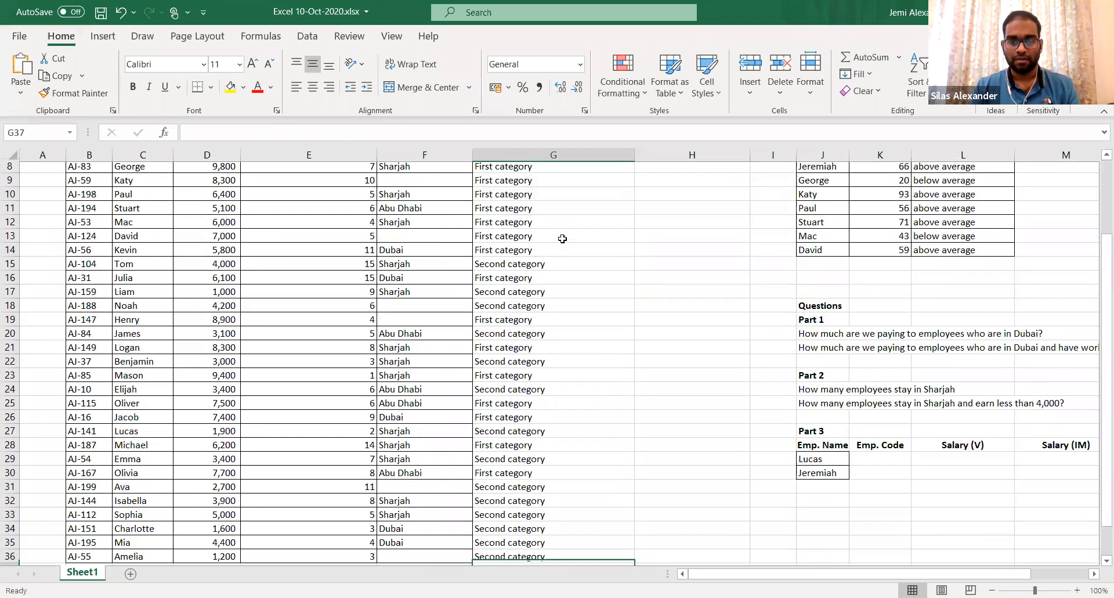
{"action": "key", "text": "ctrl+shift+Up"}
{"action": "key", "text": "ctrl+d"}
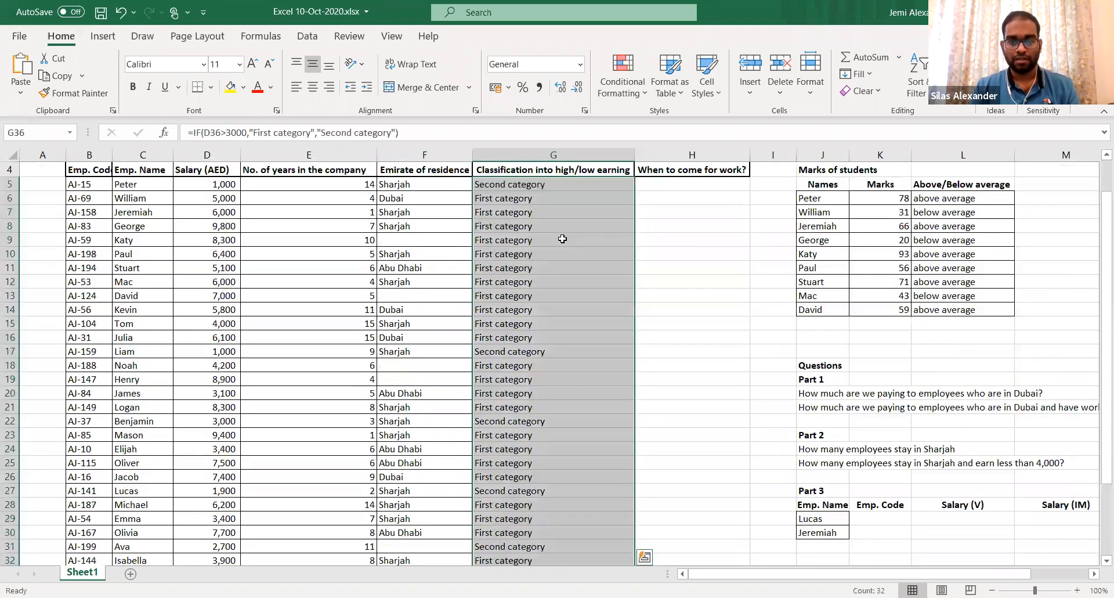
Check the updated classifications against the salaries through the last employee row, including row 27
{"action": "left_click", "coordinate": [554, 450]}
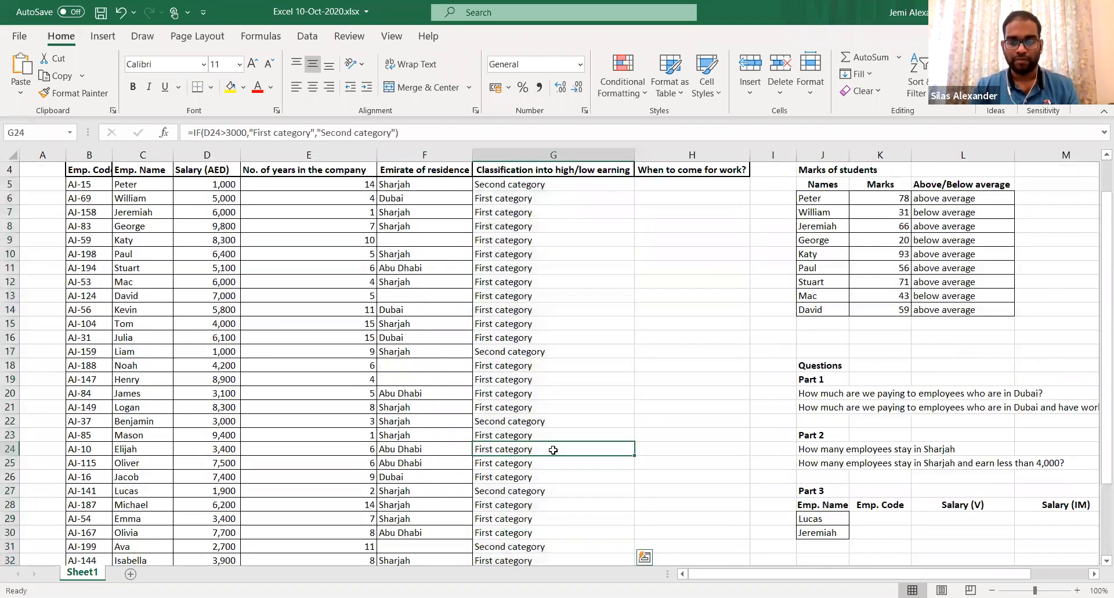
{"action": "scroll", "coordinate": [554, 450], "scroll_direction": "down", "scroll_amount": 2}
{"action": "scroll", "coordinate": [553, 449], "scroll_direction": "down", "scroll_amount": 1}
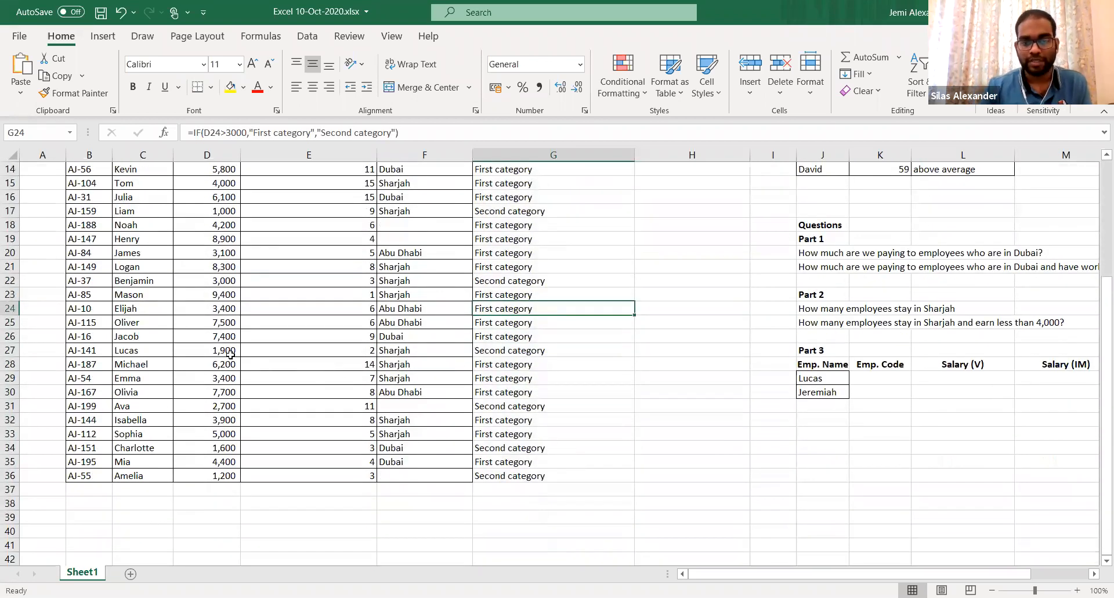
{"action": "left_click", "coordinate": [572, 346]}
{"action": "scroll", "coordinate": [572, 346], "scroll_direction": "up", "scroll_amount": 5}
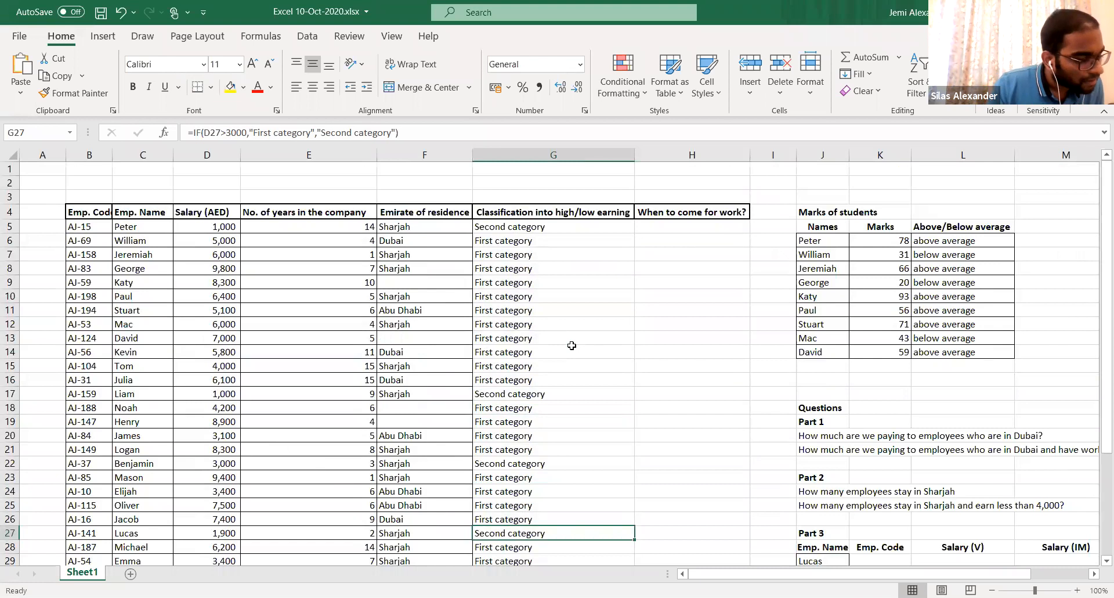
{"action": "left_click", "coordinate": [552, 267]}
{"action": "left_click", "coordinate": [553, 230]}
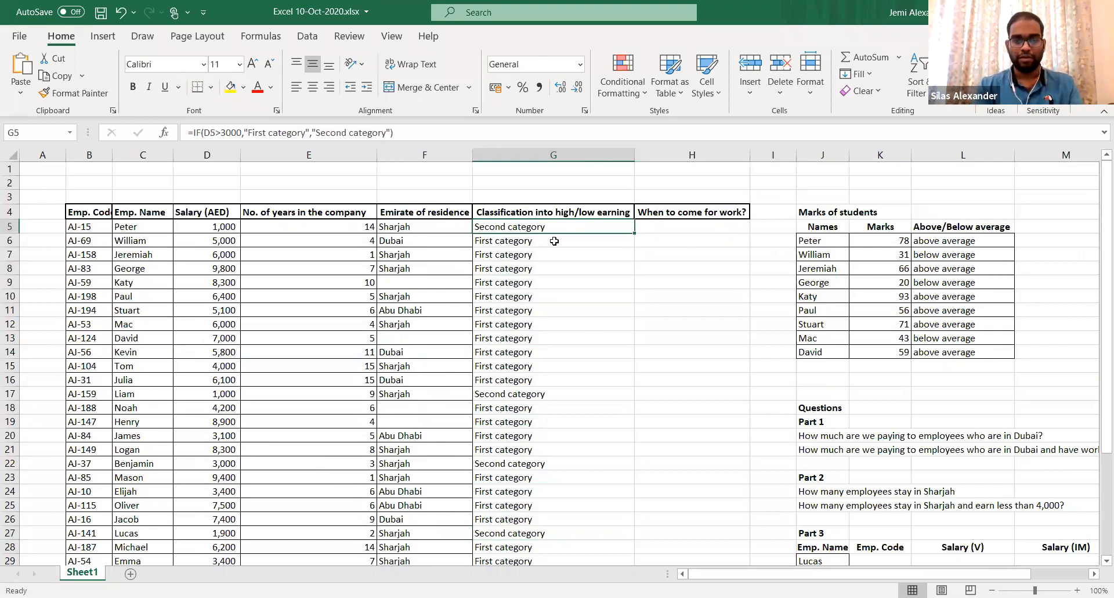
{"action": "type", "text": "=IF("}
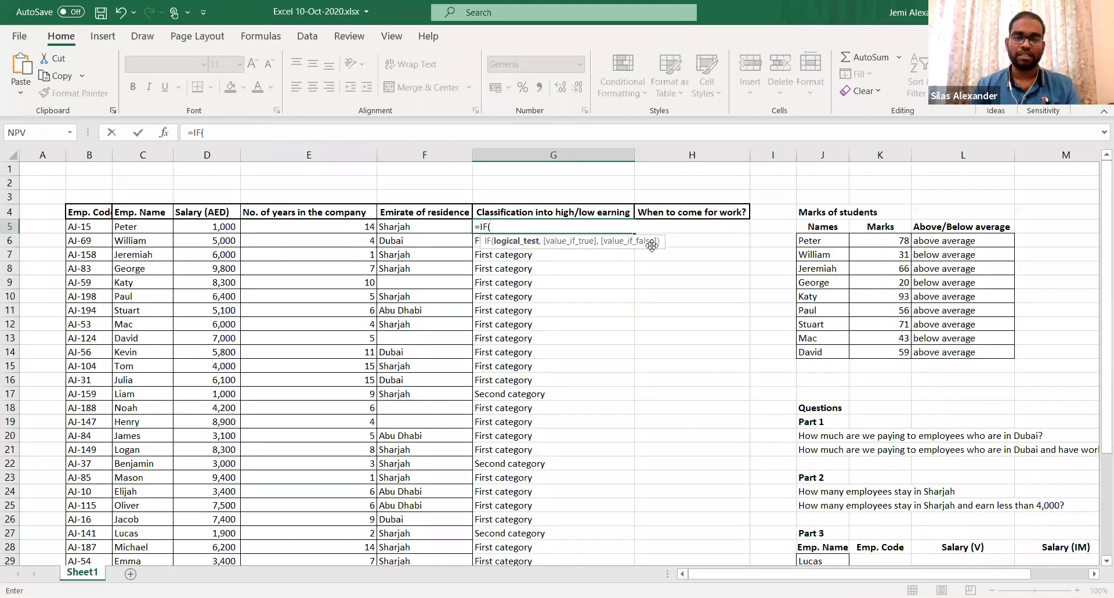
{"action": "key", "text": "Escape"}
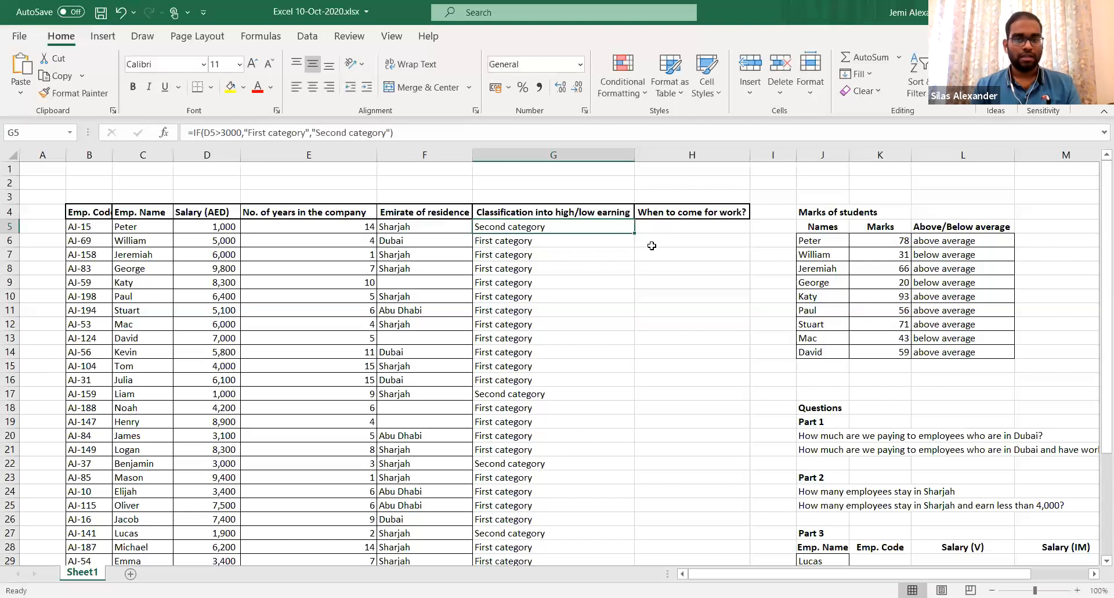
Go to H5, the first empty cell under "When to come for work?"
{"action": "key", "text": "Down"}
{"action": "key", "text": "Down"}
{"action": "key", "text": "Down"}
{"action": "key", "text": "Down"}
{"action": "key", "text": "Right"}
{"action": "key", "text": "ctrl+Up"}
{"action": "key", "text": "Down"}
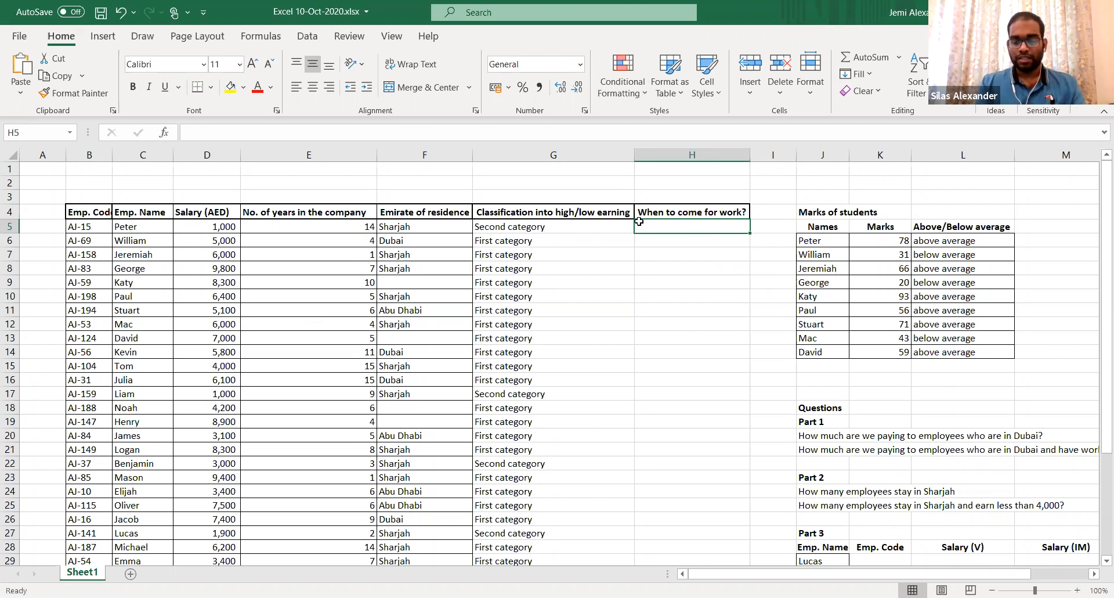
{"action": "key", "text": "Right"}
{"action": "key", "text": "Right"}
{"action": "key", "text": "Right"}
{"action": "key", "text": "Right"}
{"action": "key", "text": "Right"}
{"action": "key", "text": "Right"}
{"action": "key", "text": "Right"}
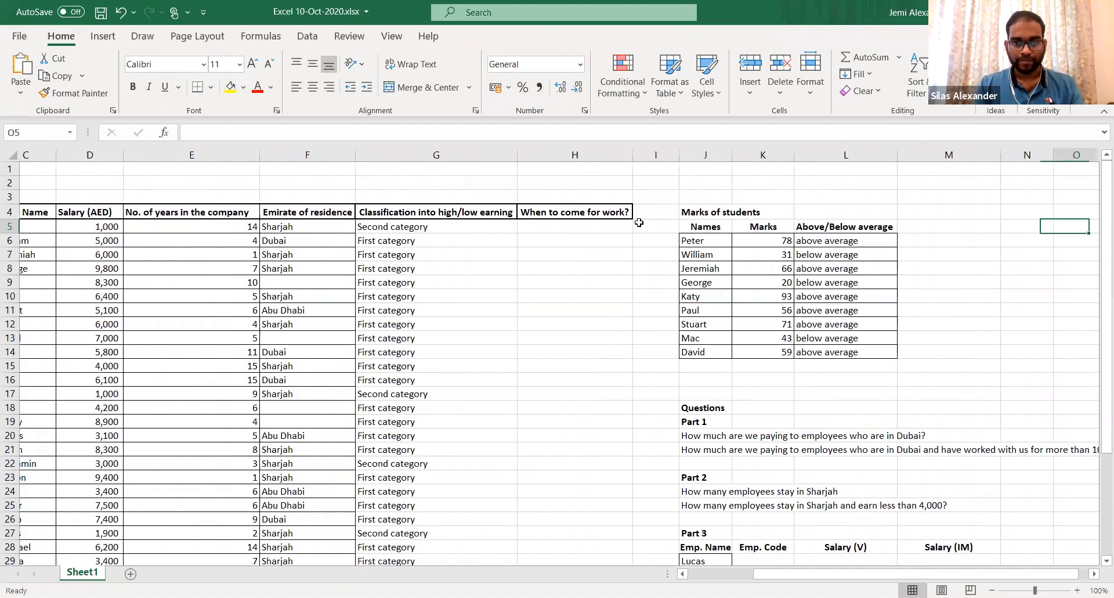
{"action": "key", "text": "Right"}
{"action": "key", "text": "Left"}
{"action": "key", "text": "Left"}
{"action": "key", "text": "Left"}
{"action": "key", "text": "Left"}
{"action": "key", "text": "Left"}
{"action": "key", "text": "Left"}
{"action": "key", "text": "Left"}
{"action": "key", "text": "Left"}
{"action": "type", "text": "="}
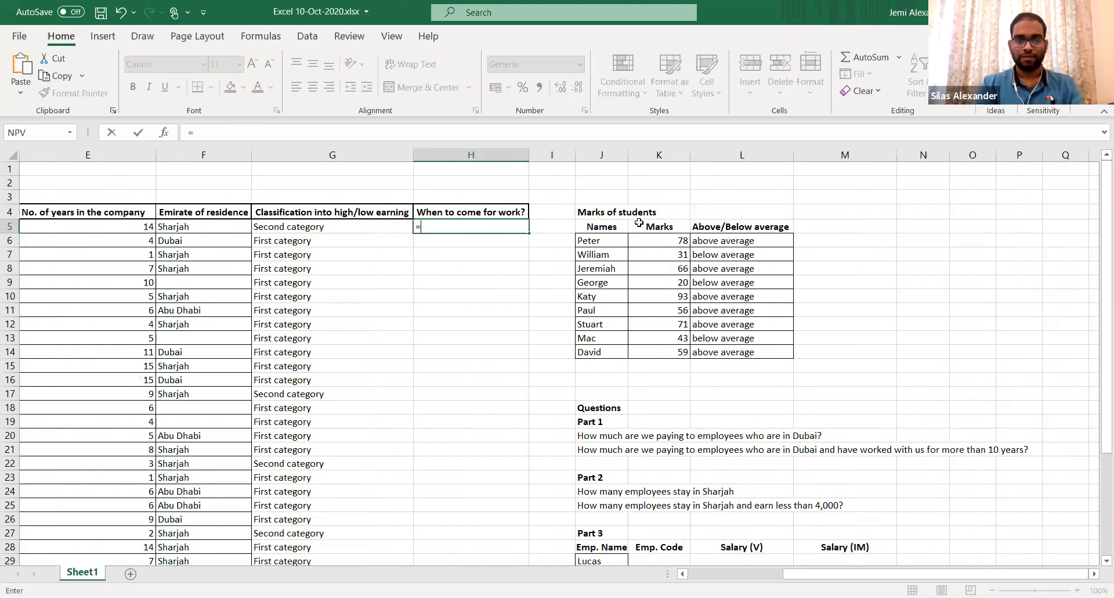
{"action": "key", "text": "Escape"}
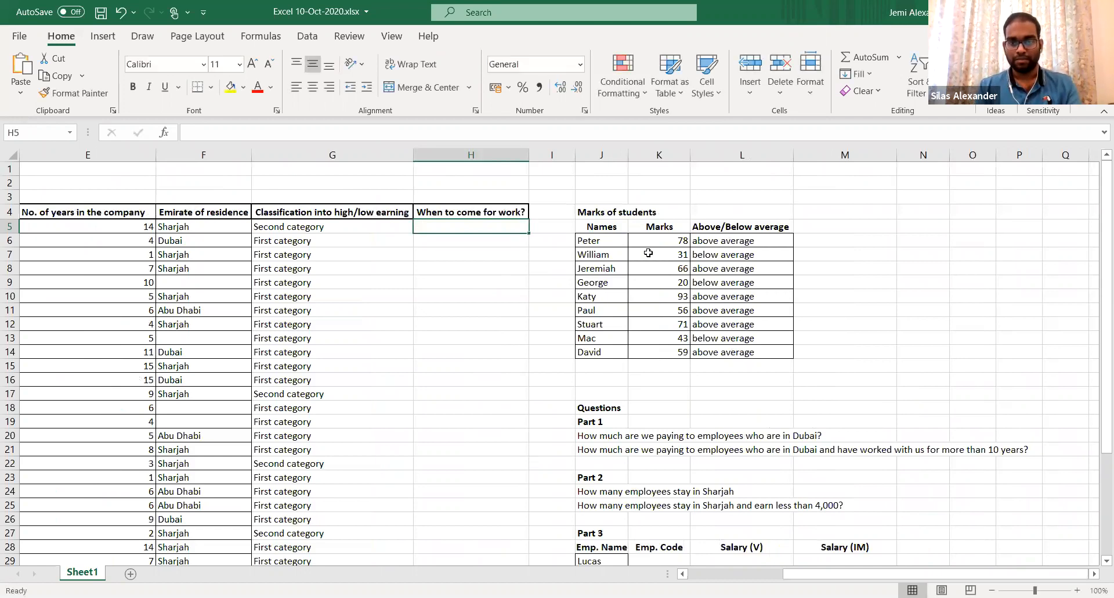
Move the students' marks table, J3:M14, out of the way to empty columns farther along the same rows
{"action": "left_click", "coordinate": [607, 198]}
{"action": "key", "text": "shift+Right"}
{"action": "key", "text": "shift+Right"}
{"action": "key", "text": "shift+Right"}
{"action": "key", "text": "shift+Down"}
{"action": "key", "text": "shift+Down"}
{"action": "key", "text": "shift+Down"}
{"action": "key", "text": "shift+Down"}
{"action": "key", "text": "shift+Down"}
{"action": "key", "text": "shift+Down"}
{"action": "key", "text": "shift+Down"}
{"action": "key", "text": "shift+Down"}
{"action": "key", "text": "shift+Down"}
{"action": "key", "text": "shift+Down"}
{"action": "key", "text": "shift+Down"}
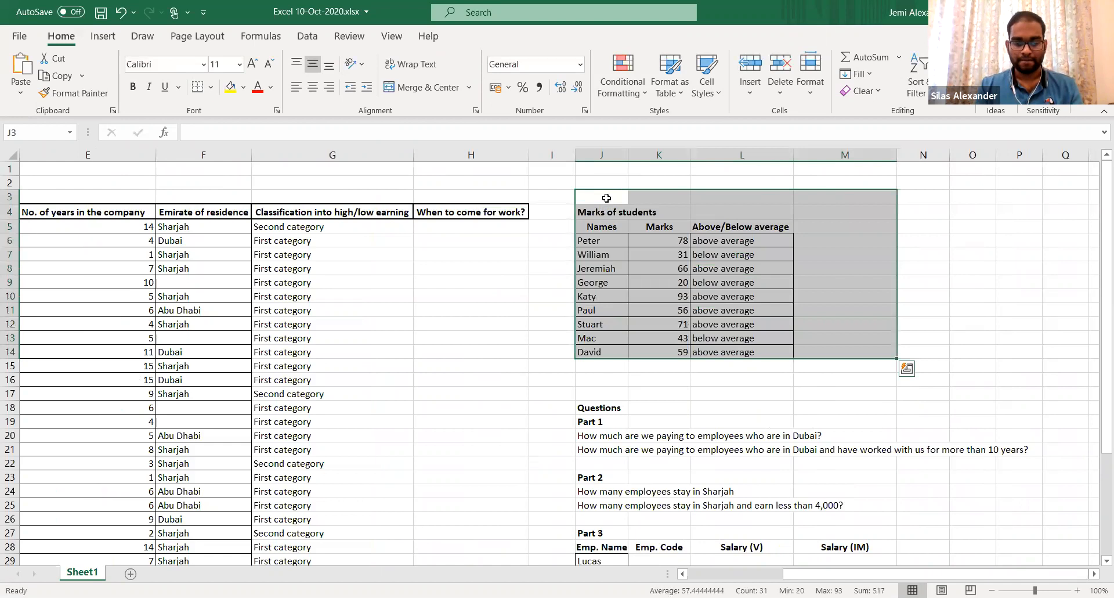
{"action": "key", "text": "ctrl+c"}
{"action": "key", "text": "Right"}
{"action": "key", "text": "Right"}
{"action": "key", "text": "Right"}
{"action": "key", "text": "Right"}
{"action": "key", "text": "Right"}
{"action": "key", "text": "Right"}
{"action": "key", "text": "Right"}
{"action": "key", "text": "Right"}
{"action": "key", "text": "Right"}
{"action": "key", "text": "Right"}
{"action": "key", "text": "Right"}
{"action": "key", "text": "Right"}
{"action": "key", "text": "ctrl+v"}
Begin an IF formula in H5 that returns "Everyday" when the emirate in F5 equals "Dubai"
{"action": "key", "text": "ctrl+Left"}
{"action": "key", "text": "Right"}
{"action": "key", "text": "Right"}
{"action": "key", "text": "Right"}
{"action": "key", "text": "Right"}
{"action": "key", "text": "Right"}
{"action": "key", "text": "Right"}
{"action": "key", "text": "Right"}
{"action": "key", "text": "Right"}
{"action": "key", "text": "Right"}
{"action": "key", "text": "Left"}
{"action": "key", "text": "Left"}
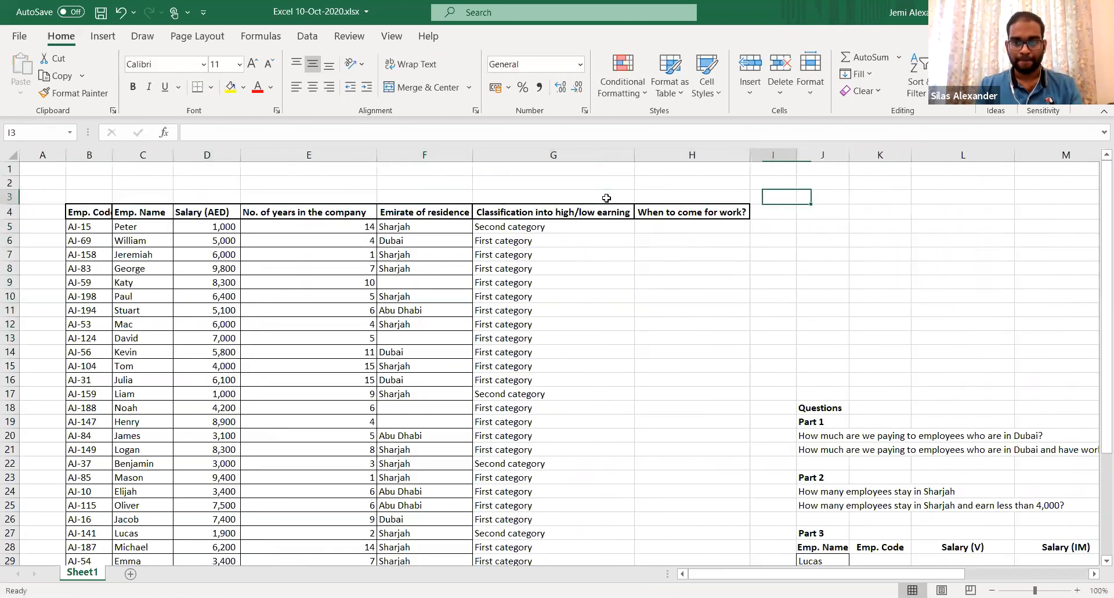
{"action": "key", "text": "Down"}
{"action": "key", "text": "Down"}
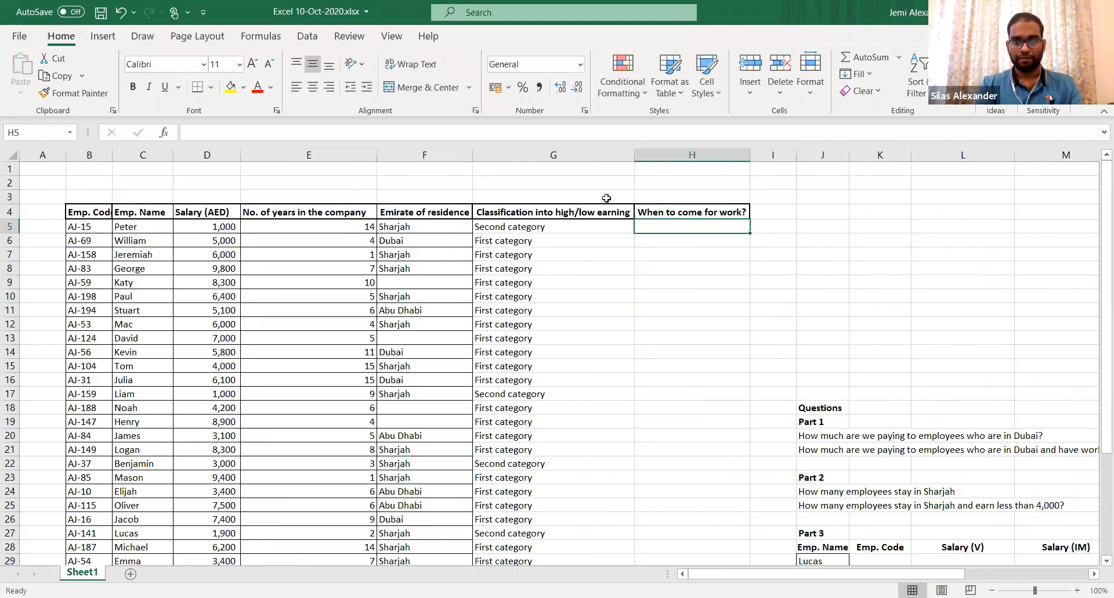
{"action": "type", "text": "=IF("}
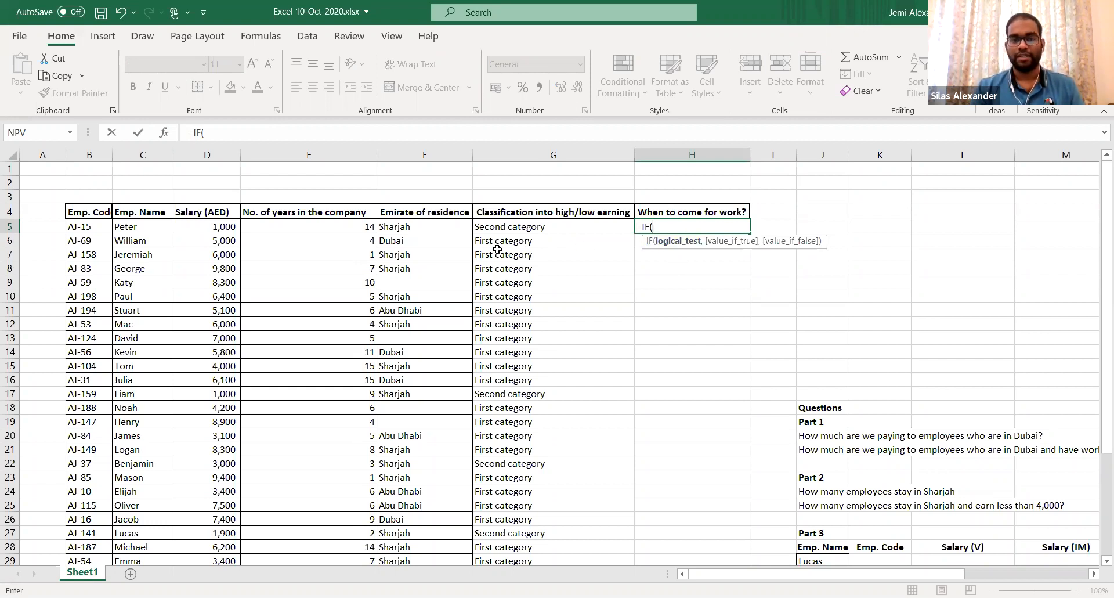
{"action": "left_click", "coordinate": [431, 233]}
{"action": "type", "text": "="}
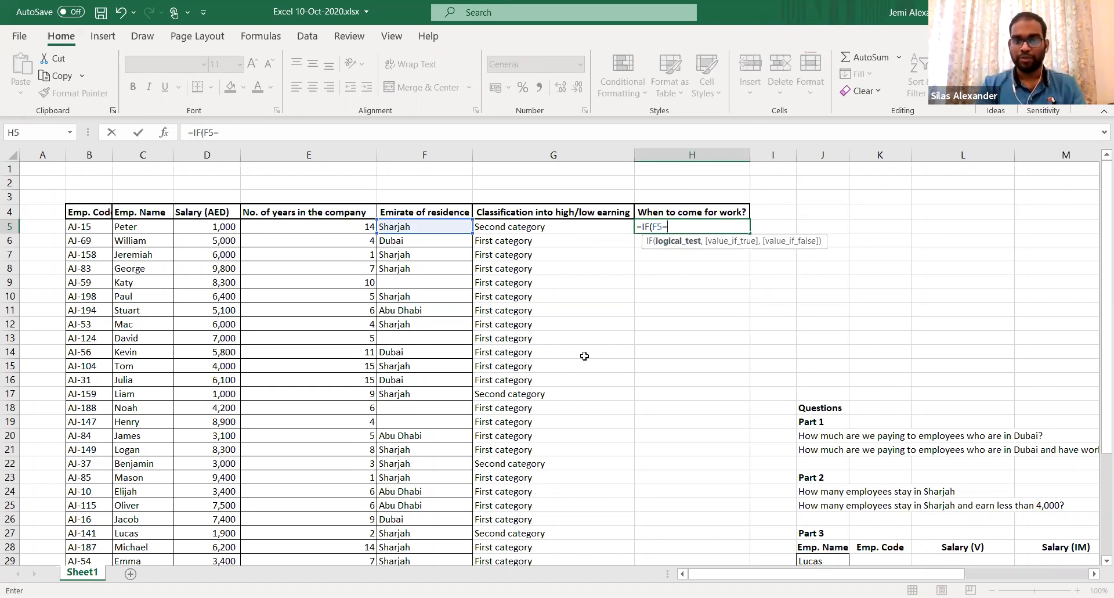
{"action": "type", "text": "\"Dubai\",\""}
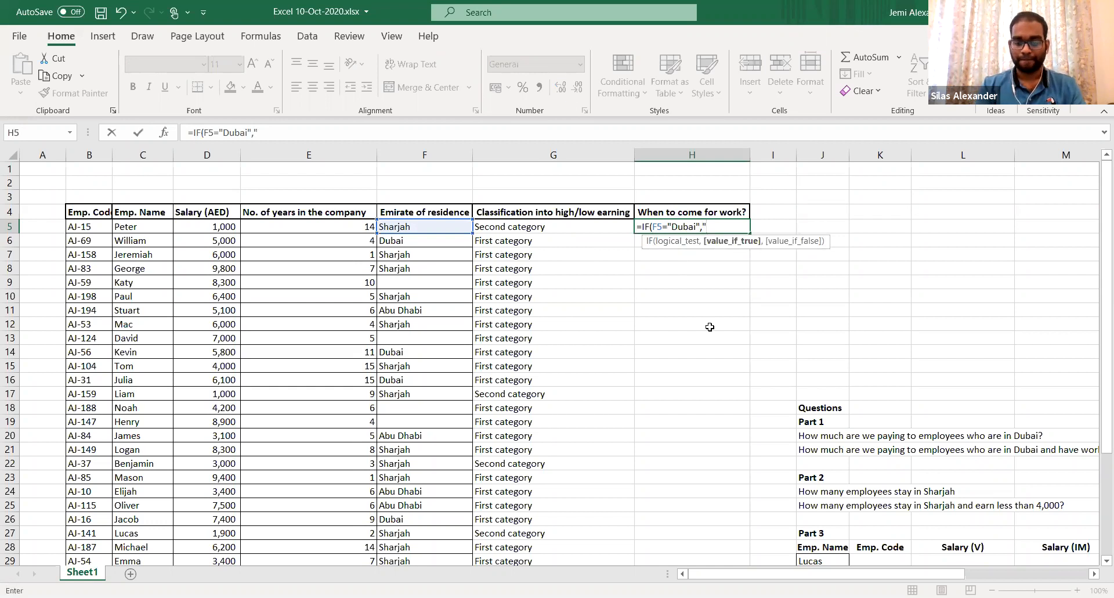
{"action": "type", "text": "Everyday\","}
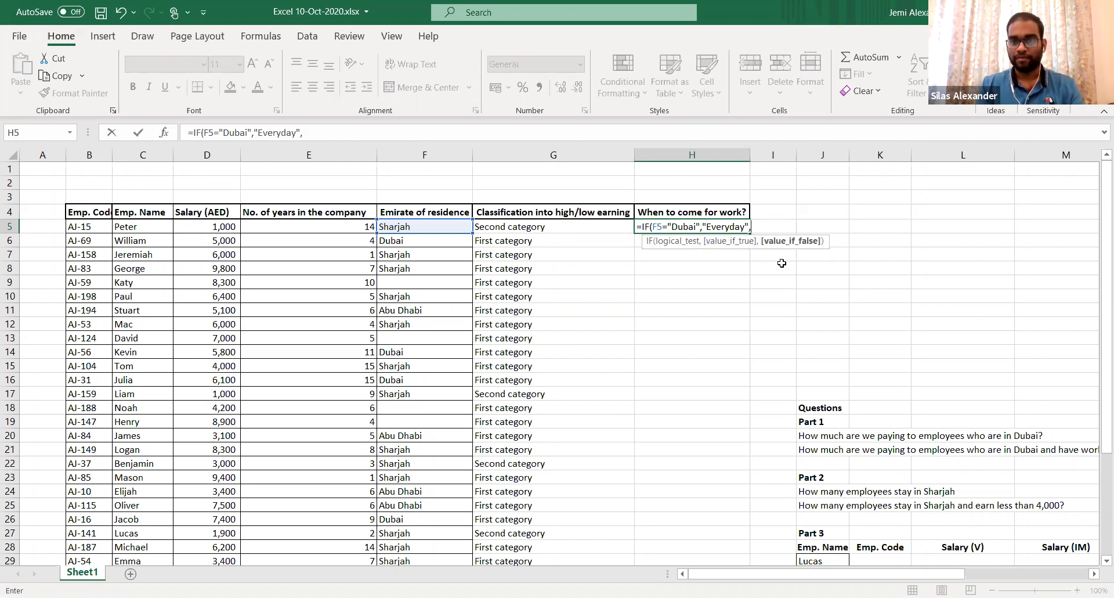
Nest a second IF as the false result, returning "Alternate days" when F5 equals "Sharjah"
{"action": "type", "text": "IF("}
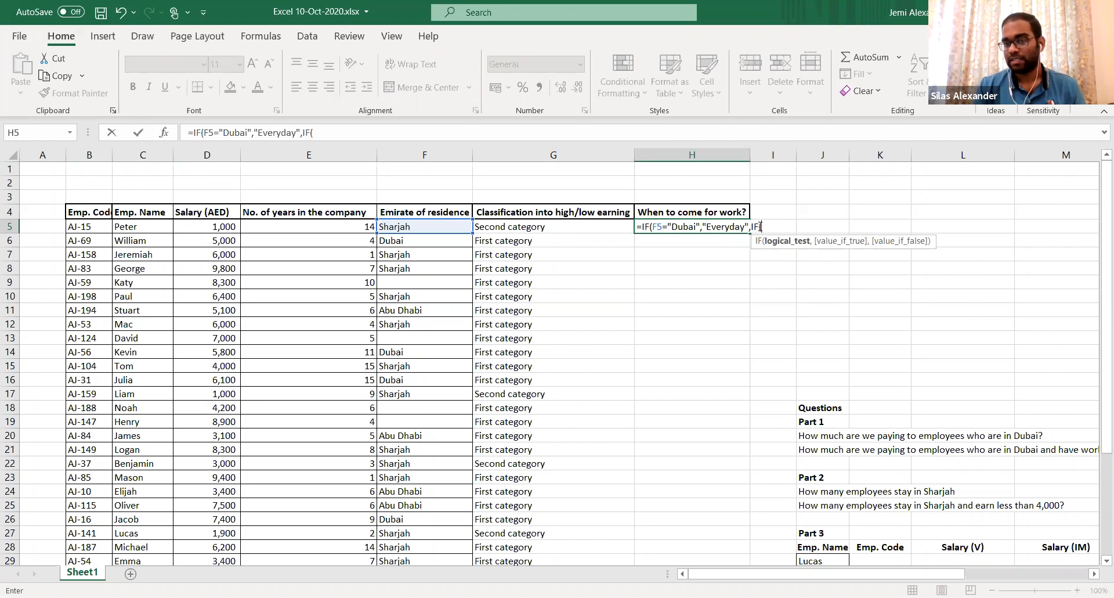
{"action": "left_click", "coordinate": [441, 226]}
{"action": "type", "text": "=\"S"}
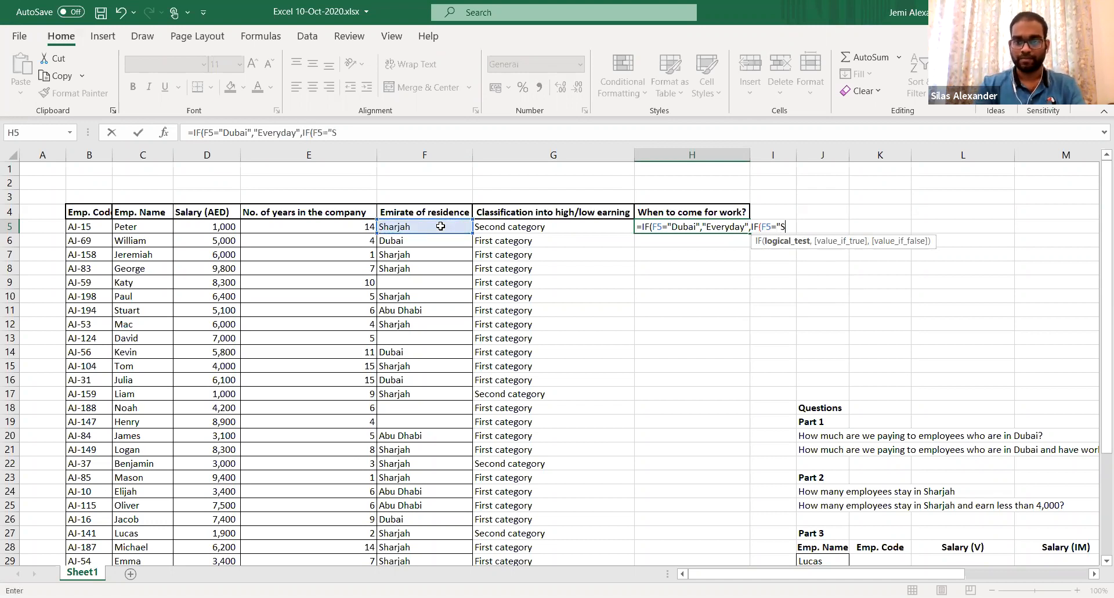
{"action": "type", "text": "harjah\","}
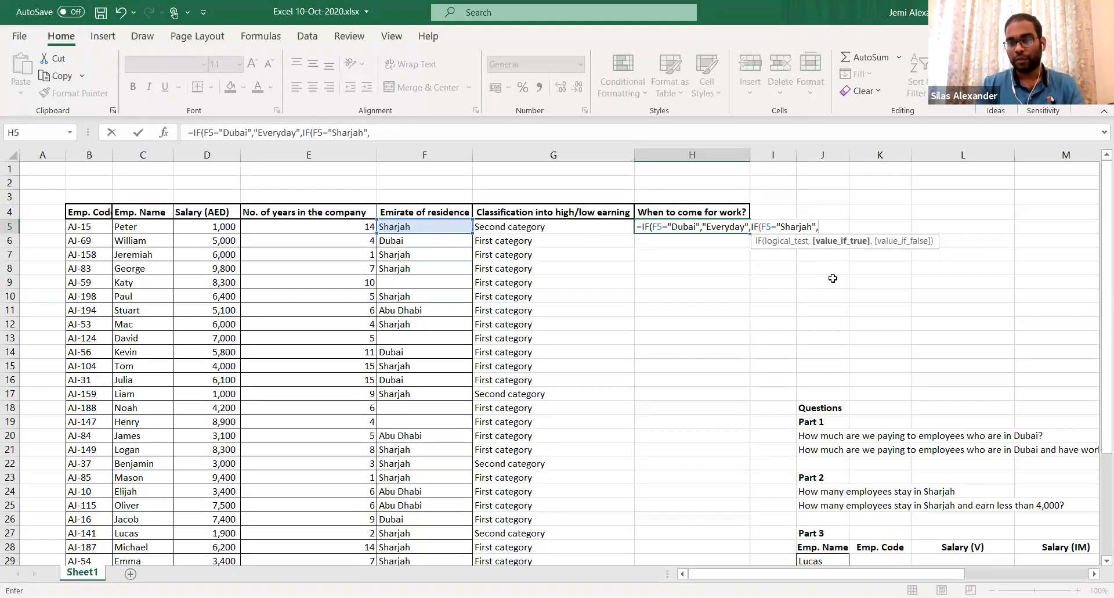
{"action": "type", "text": "\""}
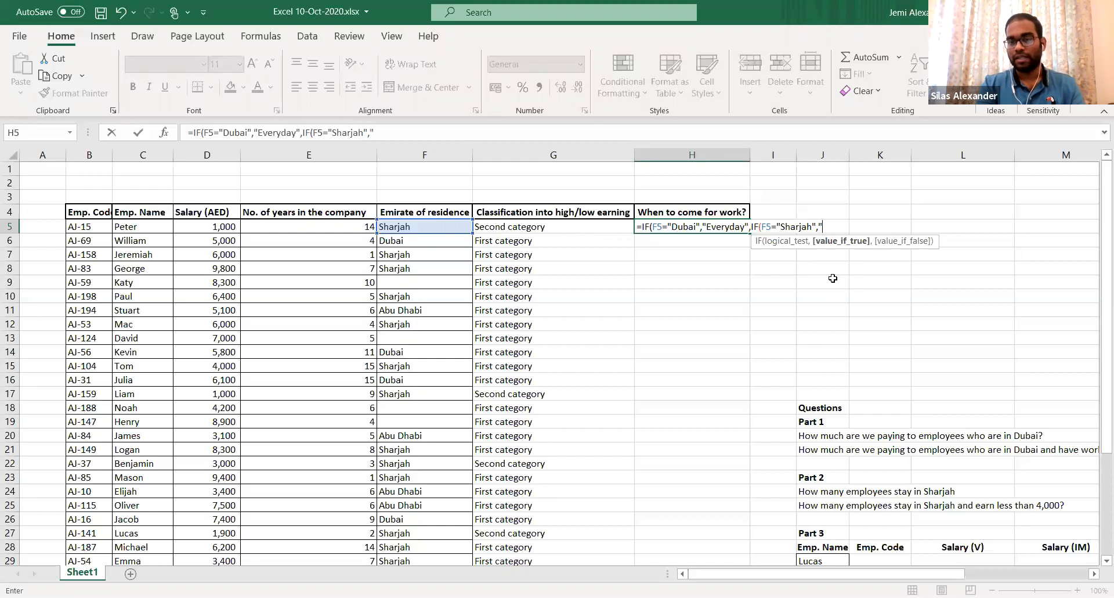
{"action": "type", "text": "Alternate day"}
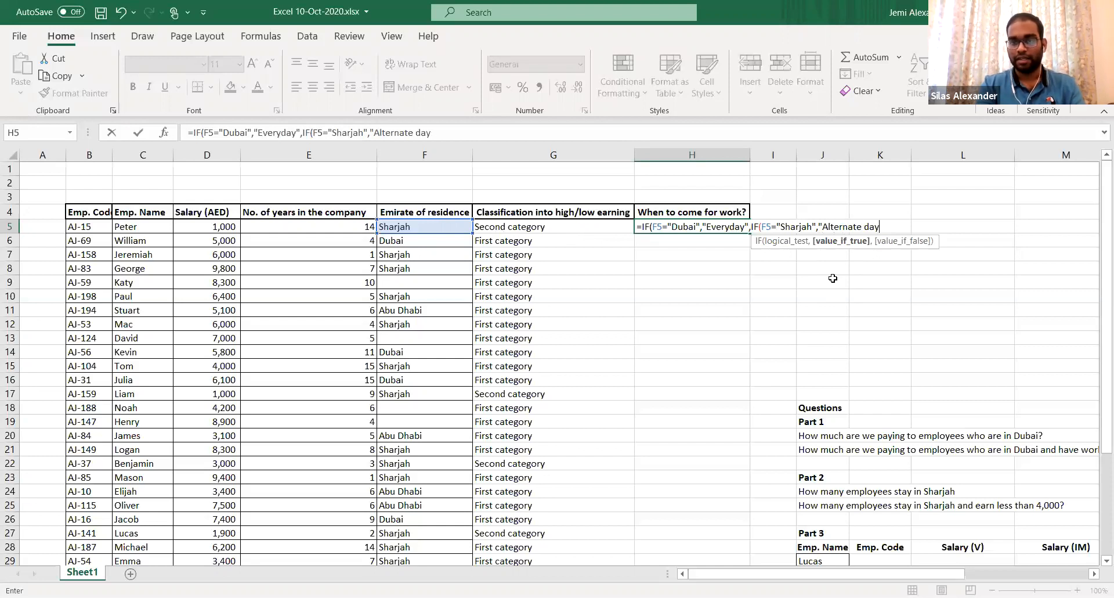
{"action": "type", "text": "s\","}
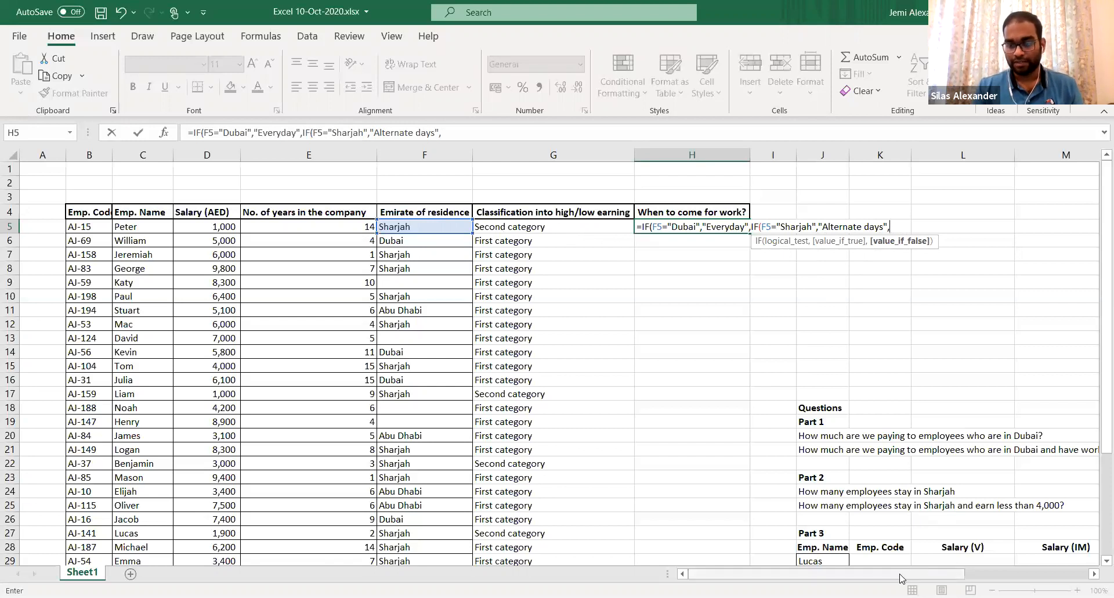
Complete the nested formula with "Need to discuss later" as the final false value and enter it in H5
{"action": "scroll", "coordinate": [952, 579], "scroll_direction": "right", "scroll_amount": 3}
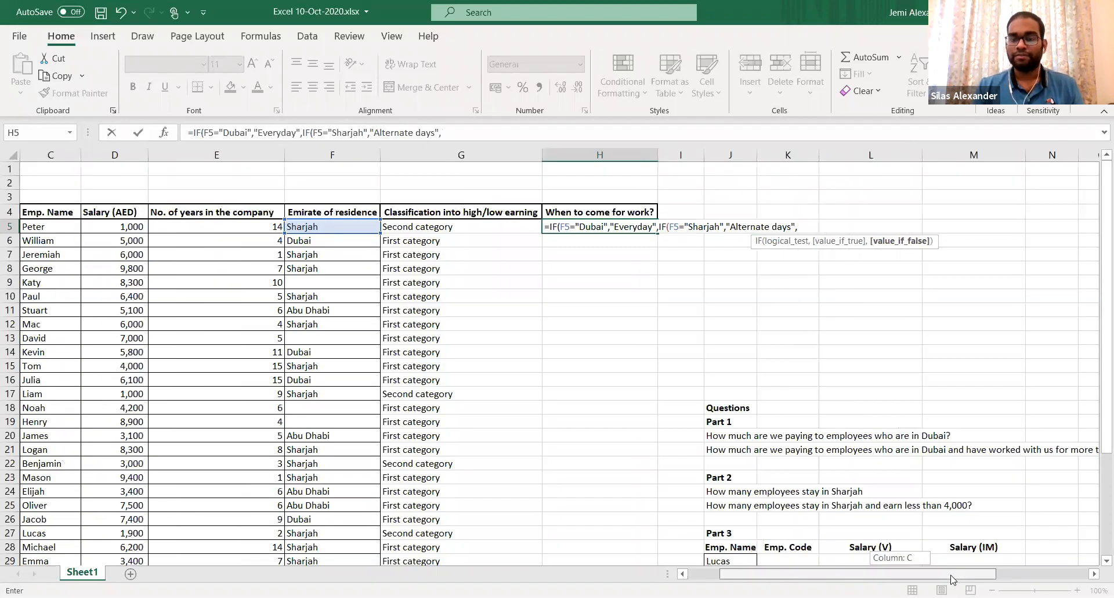
{"action": "left_click", "coordinate": [686, 226]}
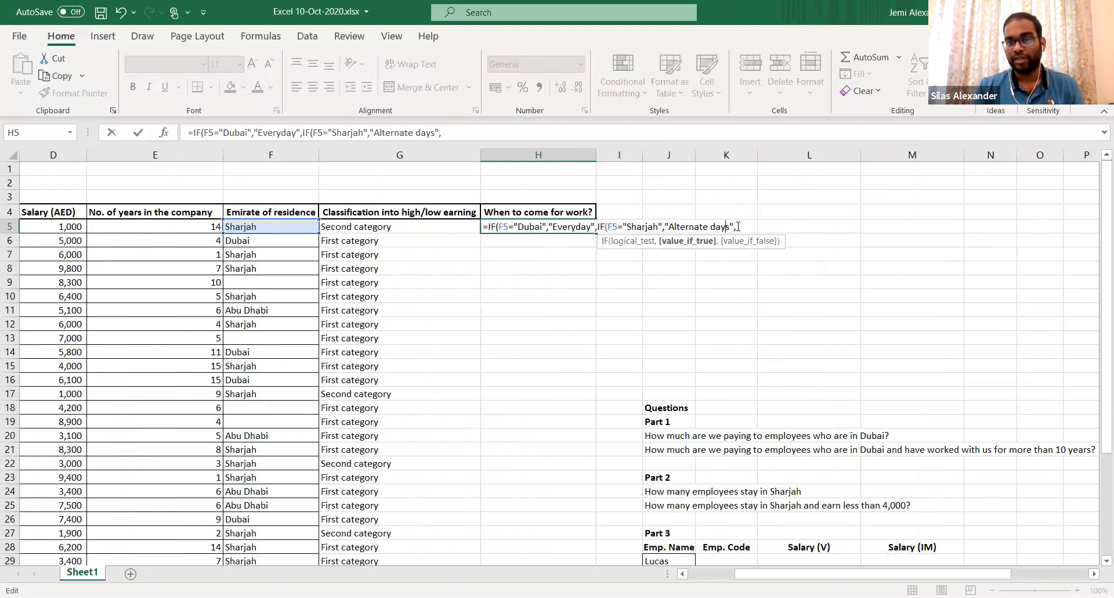
{"action": "key", "text": "End"}
{"action": "type", "text": "\""}
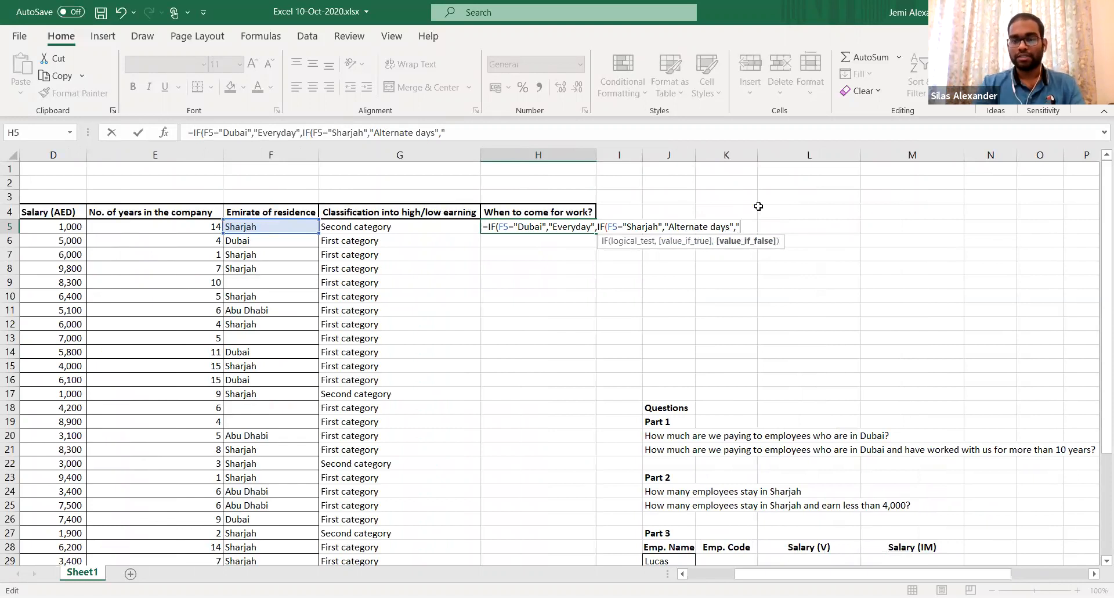
{"action": "type", "text": "Need to discu"}
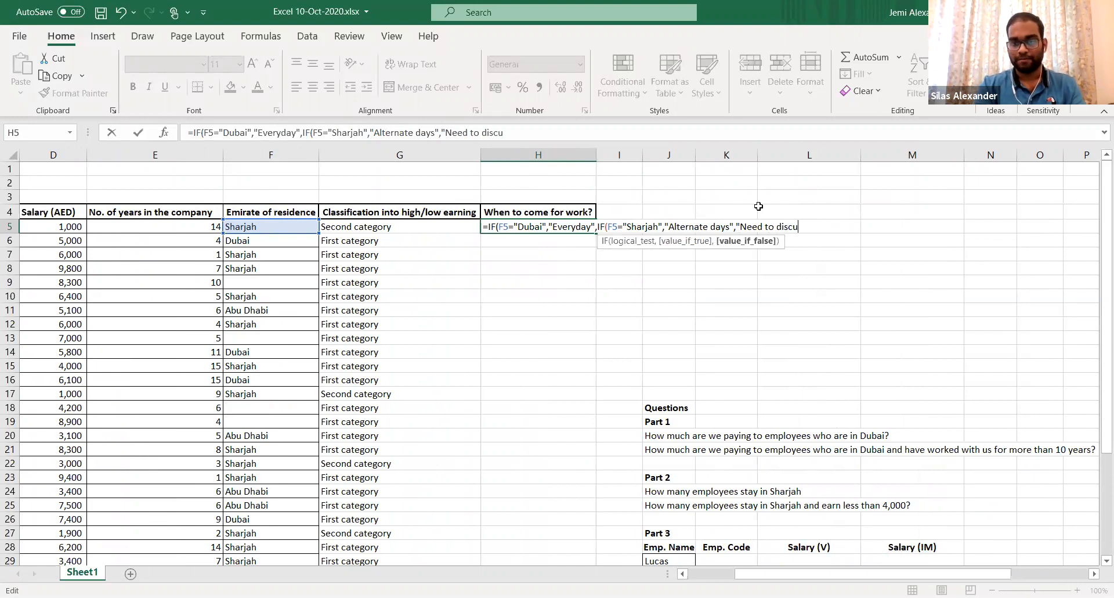
{"action": "type", "text": "ss later\""}
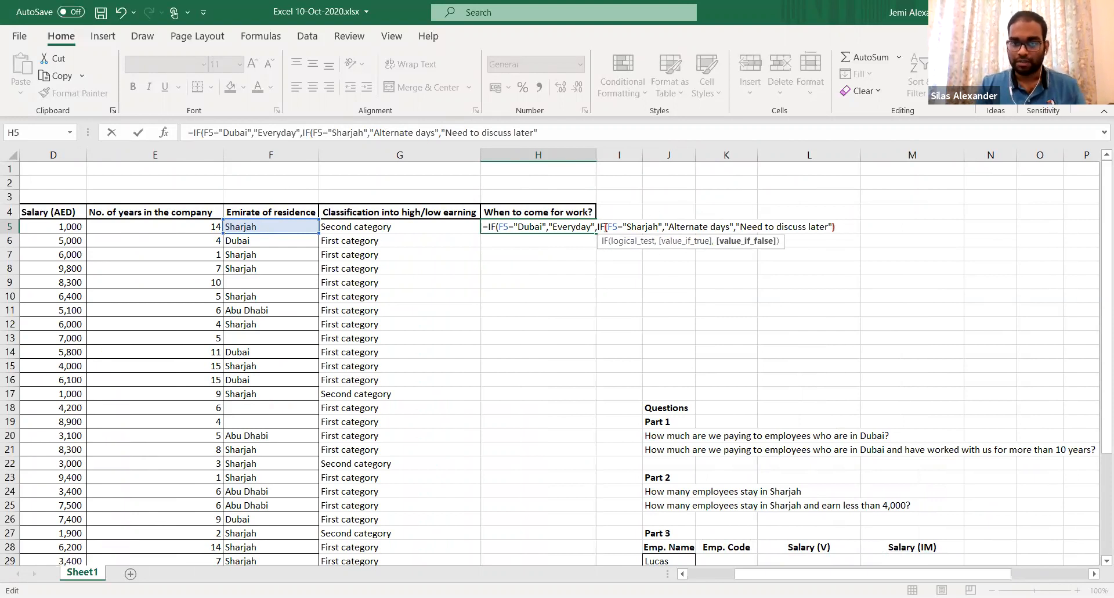
{"action": "type", "text": ")"}
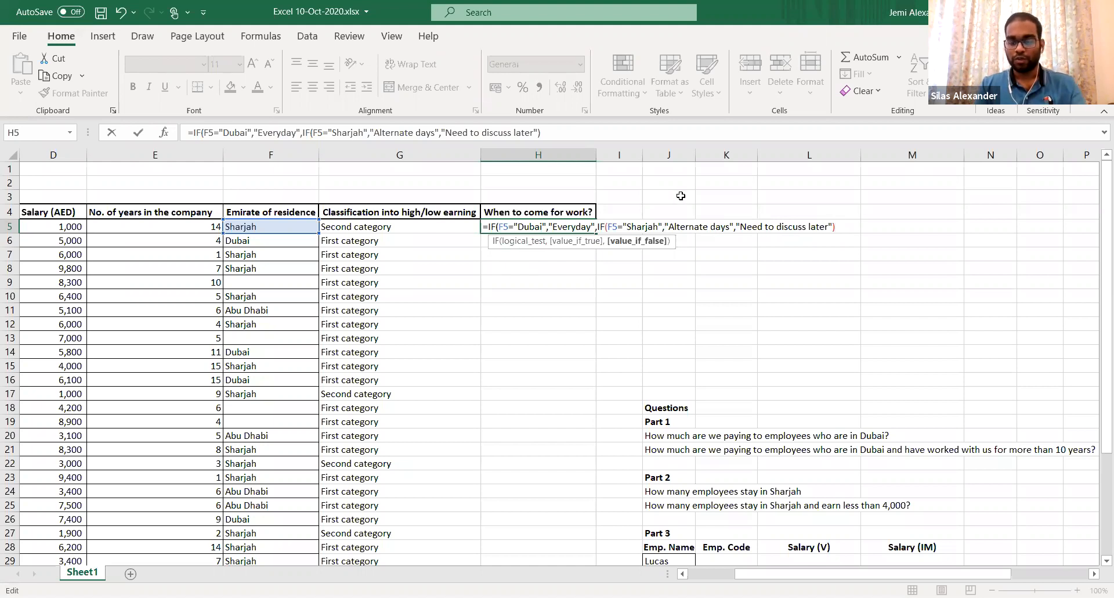
{"action": "type", "text": ")"}
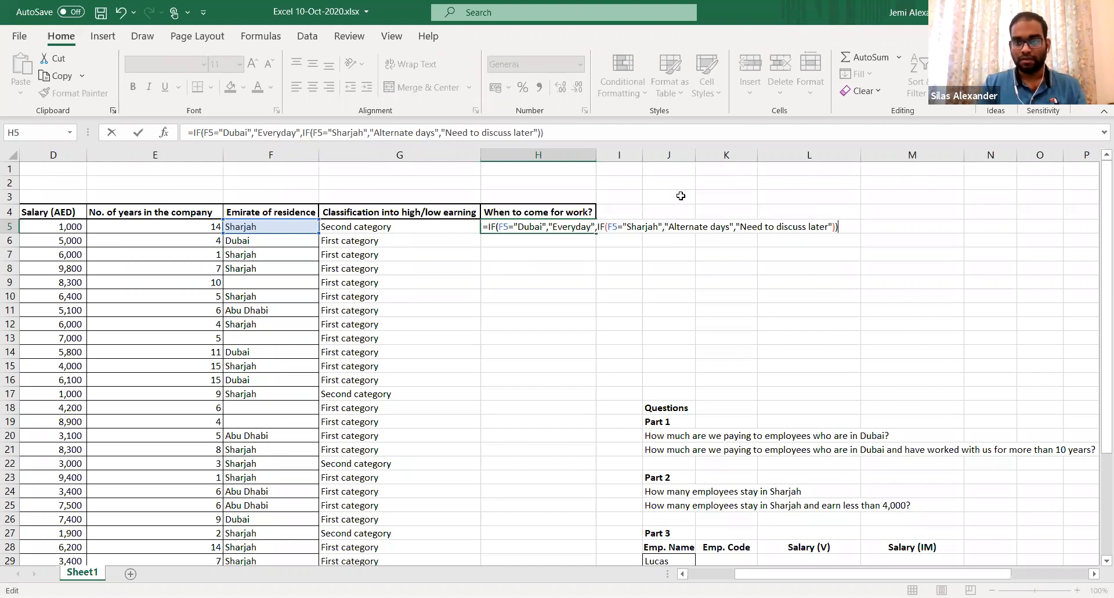
{"action": "key", "text": "ctrl+Return"}
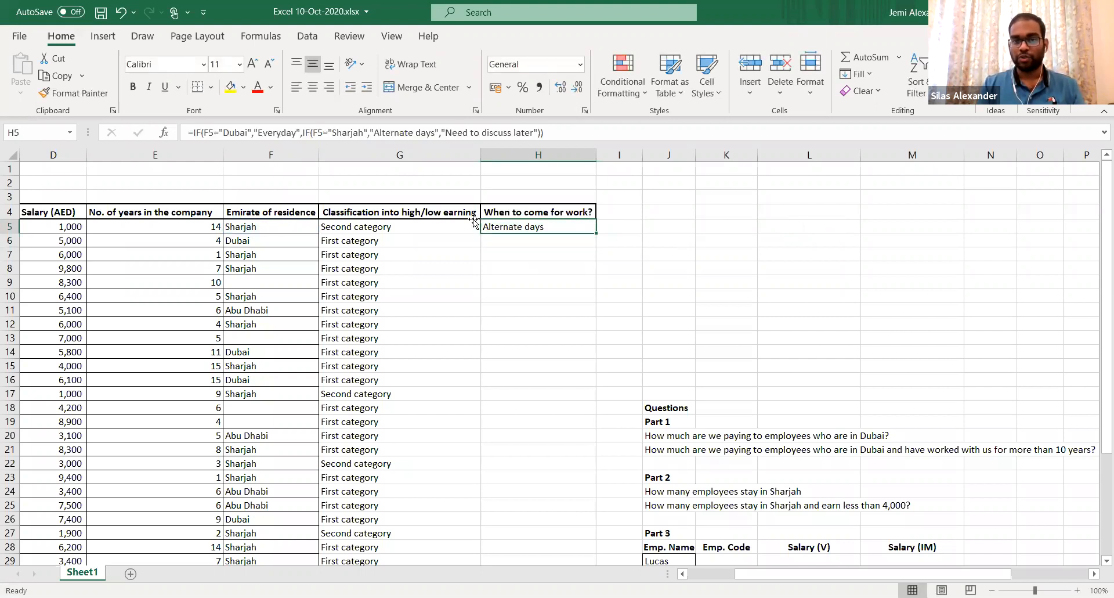
Copy the H5 formula into H6 for the employee living in Dubai
{"action": "left_click", "coordinate": [275, 241]}
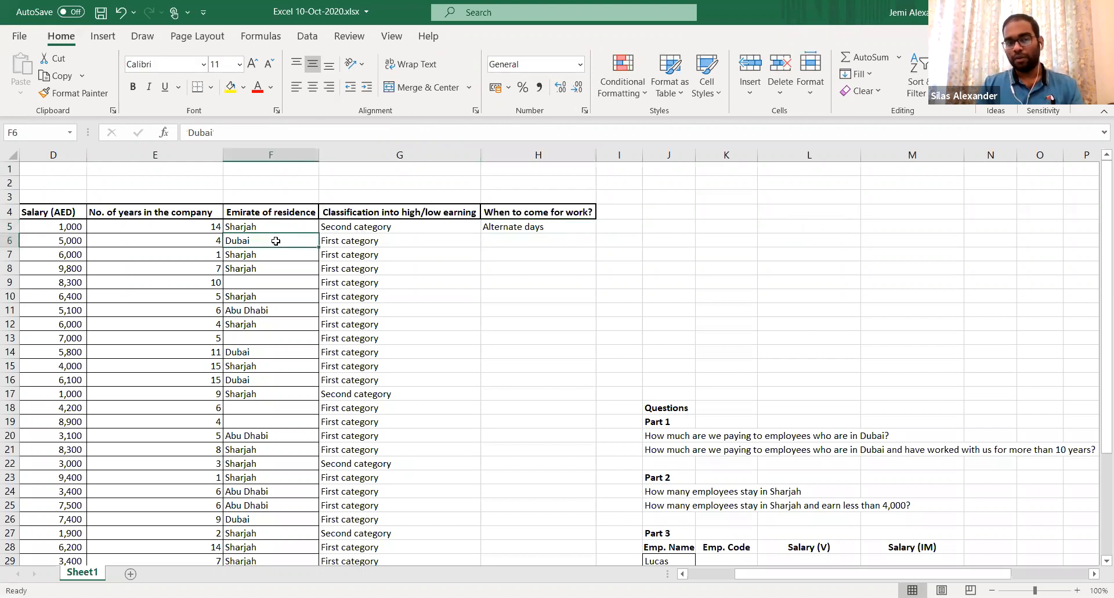
{"action": "left_click", "coordinate": [541, 242]}
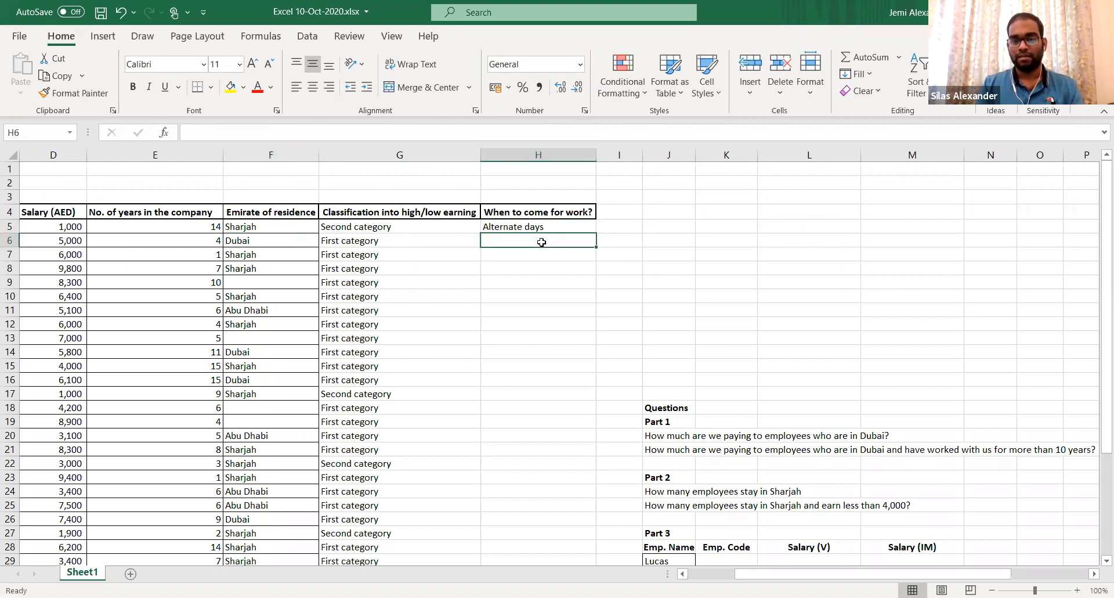
{"action": "key", "text": "ctrl+d"}
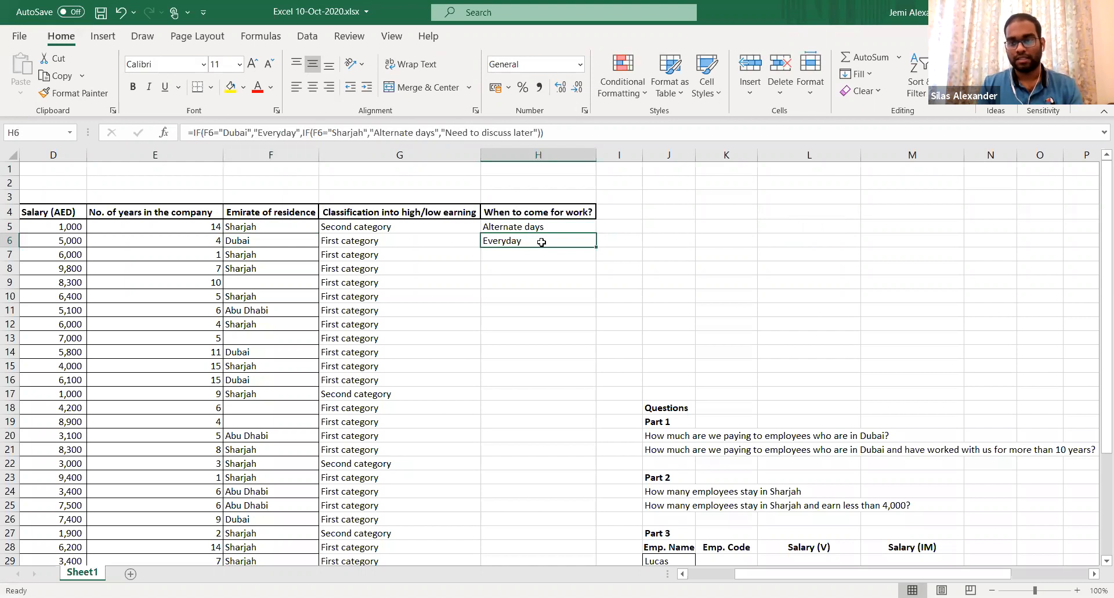
Copy the nested IF formula down one row at a time from H7 through H11
{"action": "left_click", "coordinate": [279, 288]}
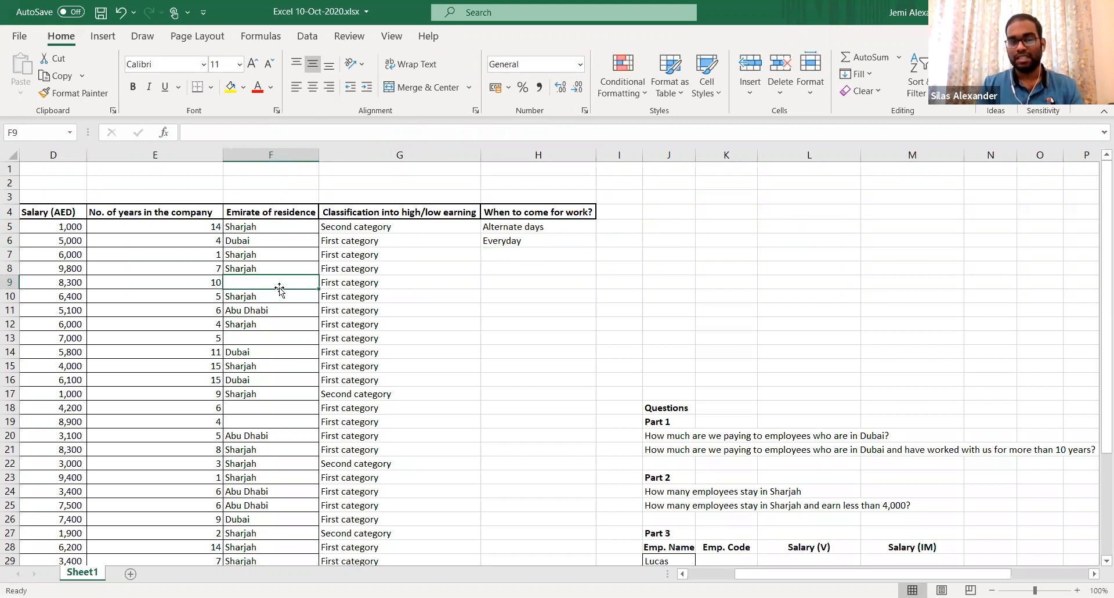
{"action": "left_click", "coordinate": [514, 255]}
{"action": "key", "text": "ctrl+d"}
{"action": "key", "text": "Down"}
{"action": "key", "text": "ctrl+d"}
{"action": "key", "text": "Down"}
{"action": "key", "text": "ctrl+d"}
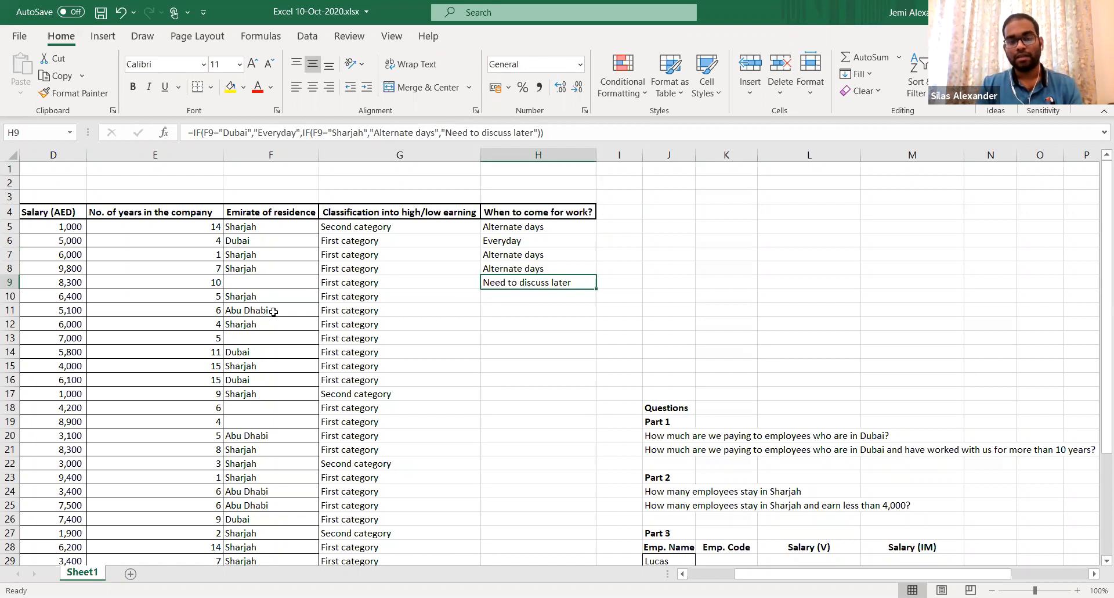
{"action": "key", "text": "Down"}
{"action": "key", "text": "ctrl+d"}
{"action": "key", "text": "Down"}
{"action": "key", "text": "ctrl+d"}
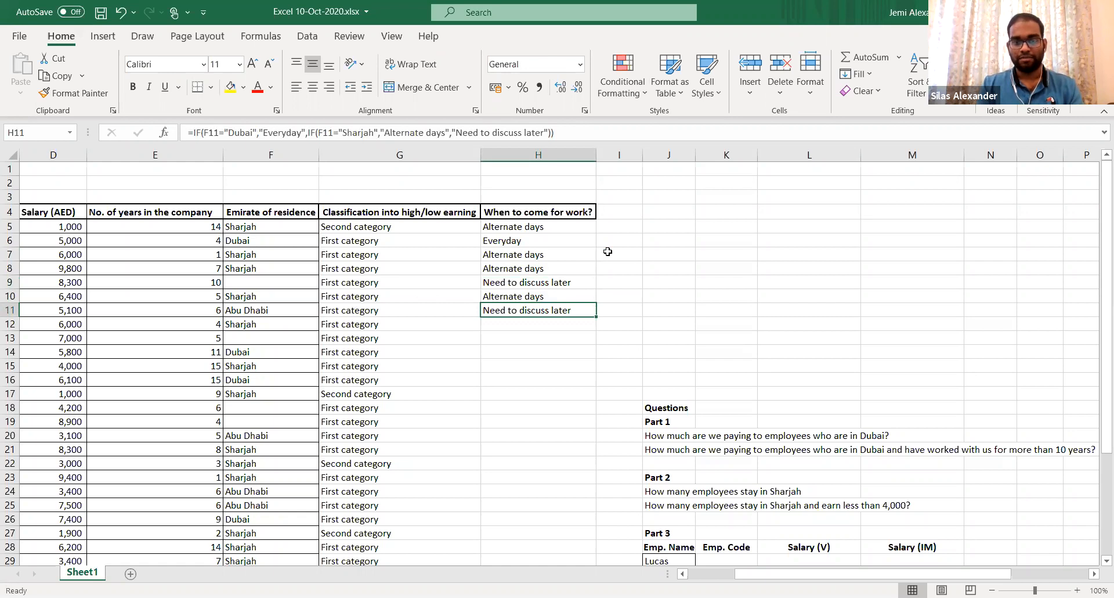
Fill the formula from H11 down to the last employee row, H36
{"action": "key", "text": "Left"}
{"action": "key", "text": "ctrl+Down"}
{"action": "key", "text": "Right"}
{"action": "key", "text": "ctrl+shift+Up"}
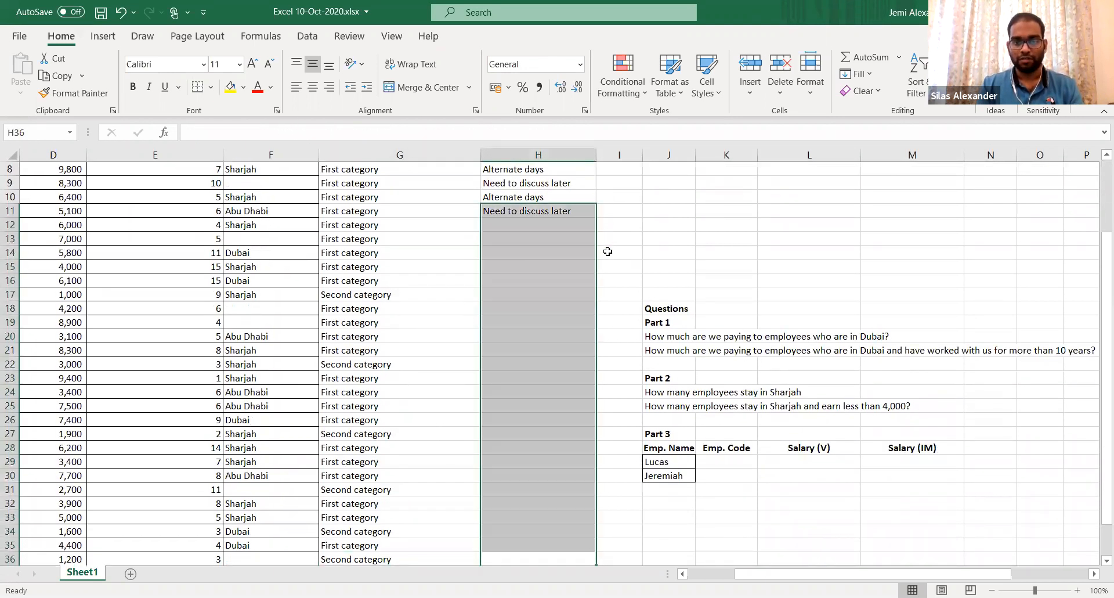
{"action": "key", "text": "ctrl+d"}
{"action": "key", "text": "Down"}
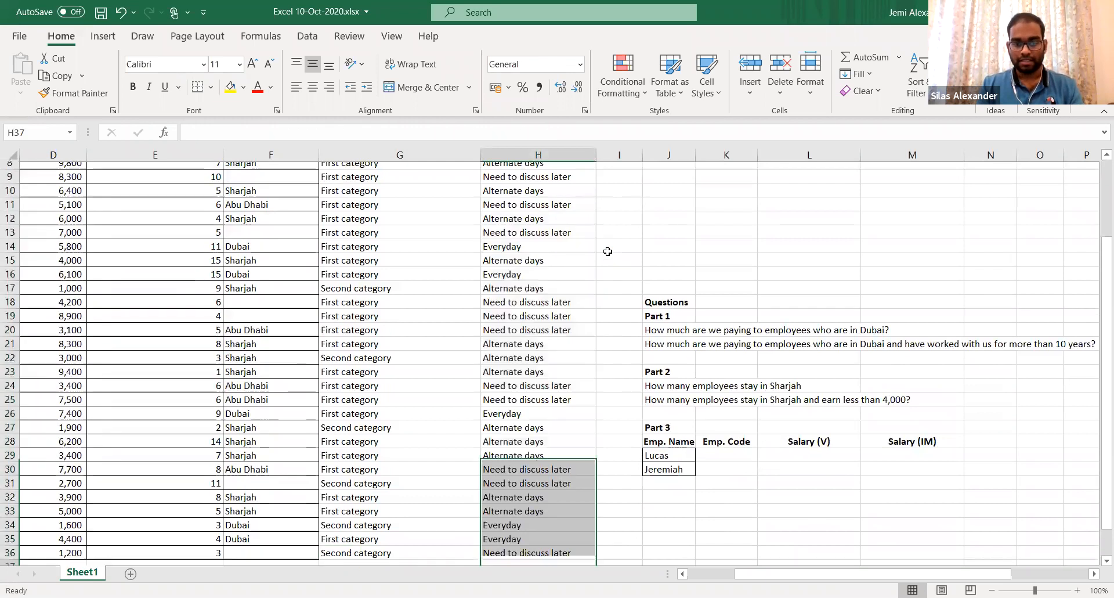
Check the work schedule results against the emirates of residence, including rows 24, 26 and 31
{"action": "scroll", "coordinate": [608, 251], "scroll_direction": "down", "scroll_amount": 1}
{"action": "key", "text": "Up"}
{"action": "key", "text": "Up"}
{"action": "key", "text": "Up"}
{"action": "key", "text": "Up"}
{"action": "key", "text": "Up"}
{"action": "key", "text": "Up"}
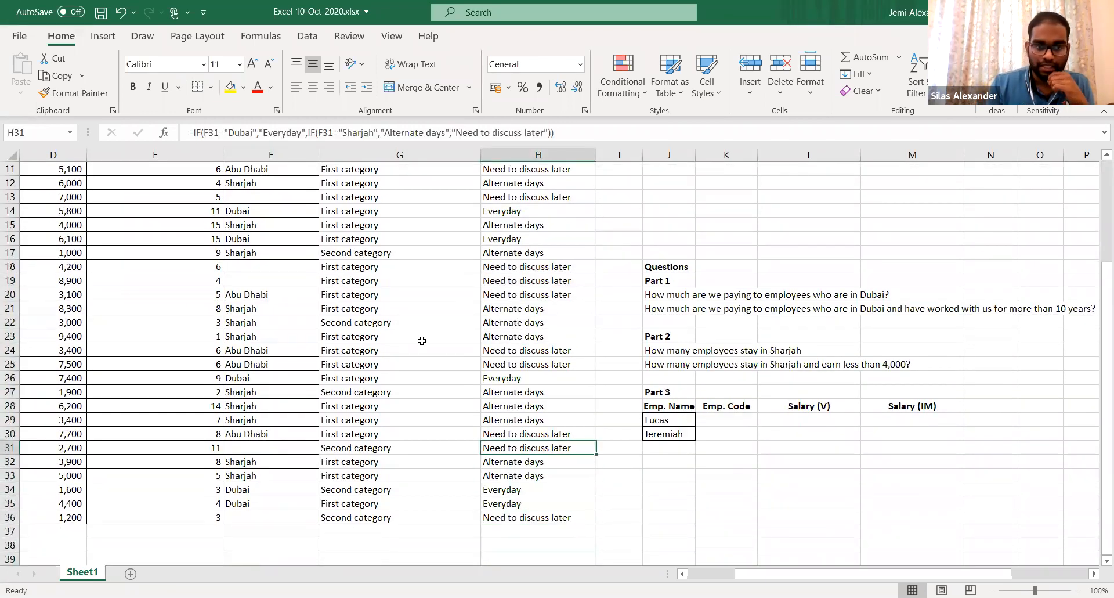
{"action": "left_click", "coordinate": [291, 356]}
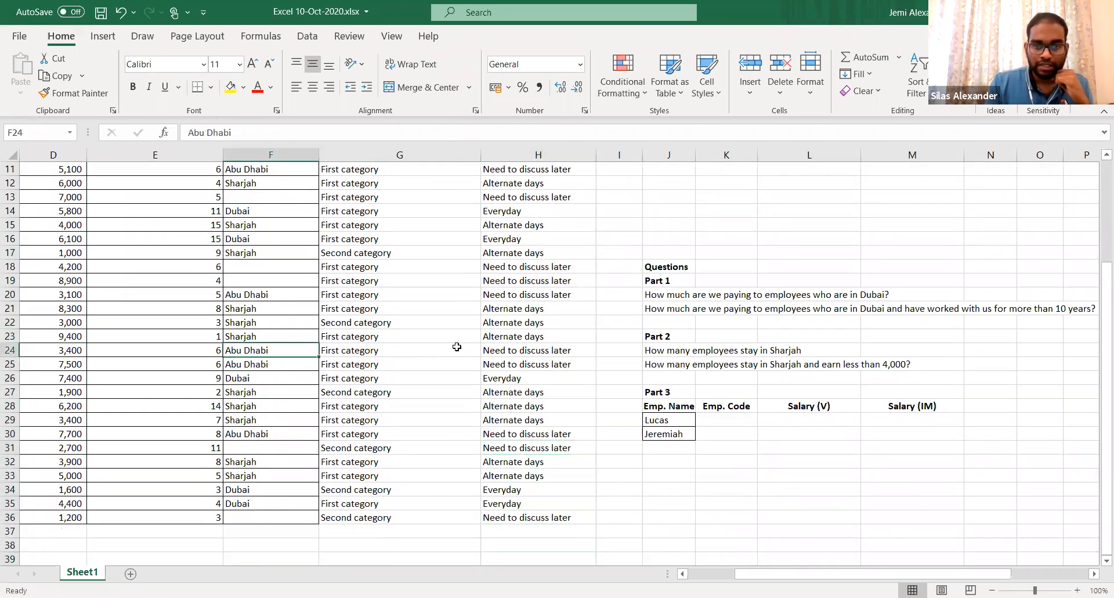
{"action": "left_click", "coordinate": [258, 377]}
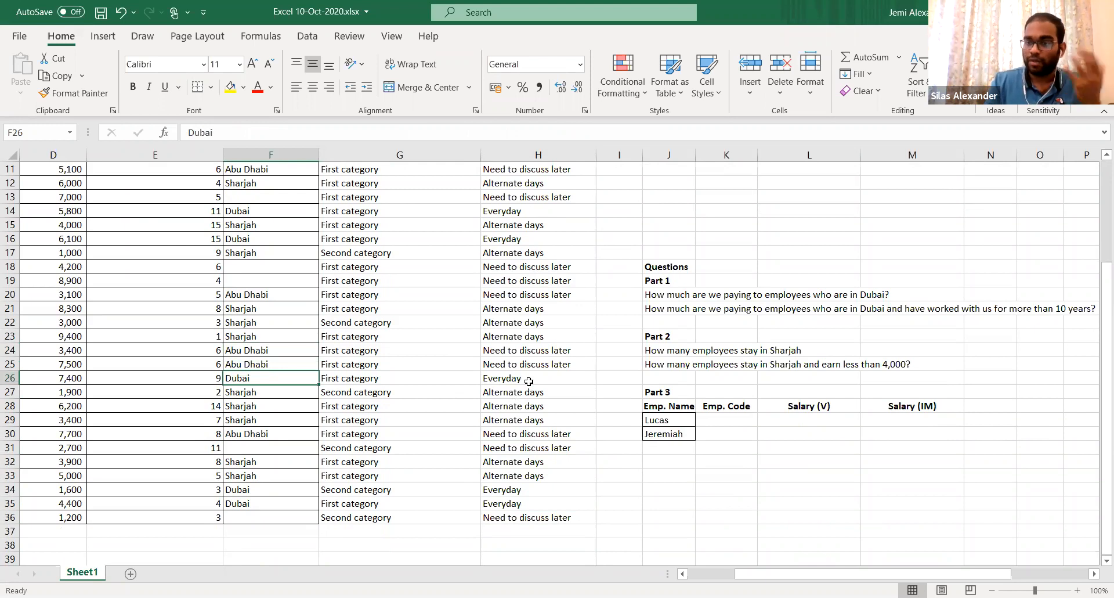
Check row 33's work schedule result and formula against its emirate of residence
{"action": "left_click", "coordinate": [270, 474]}
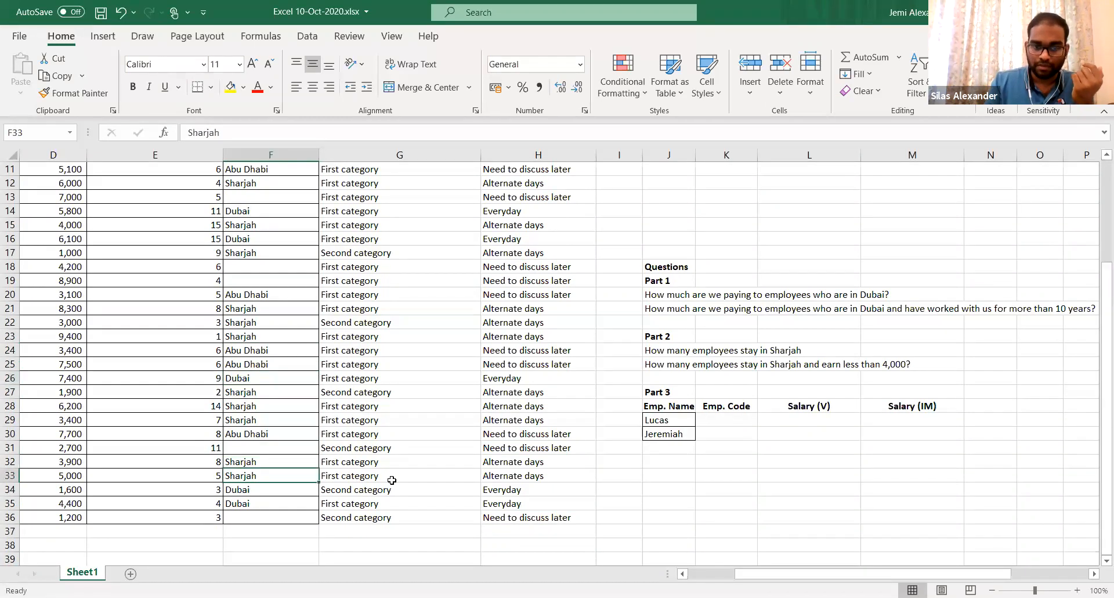
{"action": "left_click", "coordinate": [494, 479]}
{"action": "scroll", "coordinate": [496, 476], "scroll_direction": "up", "scroll_amount": 4}
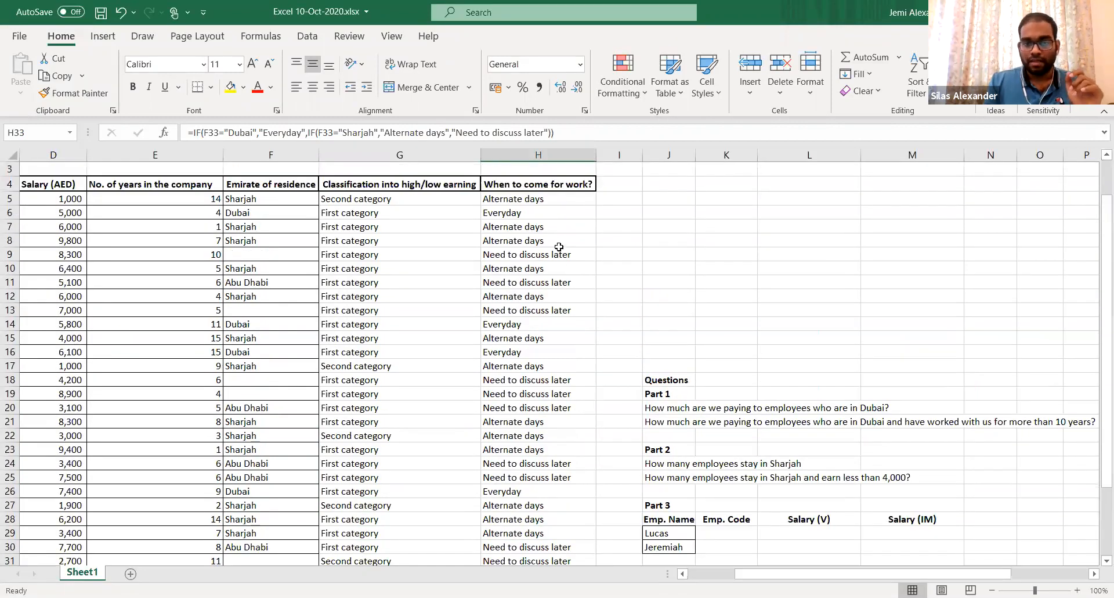
Examine the H5 formula argument by argument, covering the Dubai test, its result, and the nested Sharjah IF
{"action": "left_click", "coordinate": [535, 228]}
{"action": "double_click", "coordinate": [535, 227]}
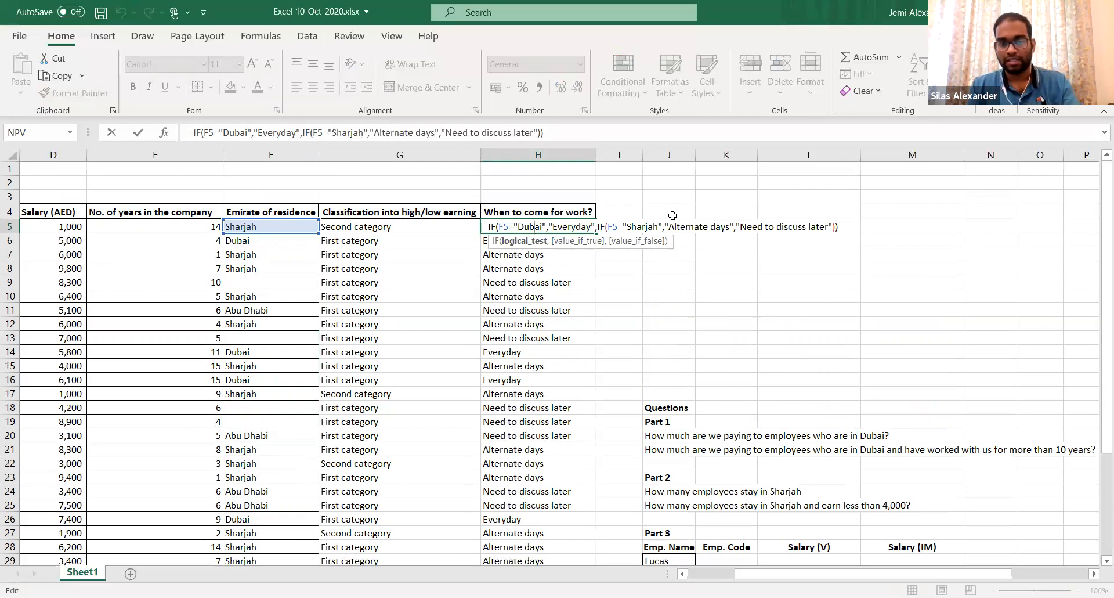
{"action": "key", "text": "Escape"}
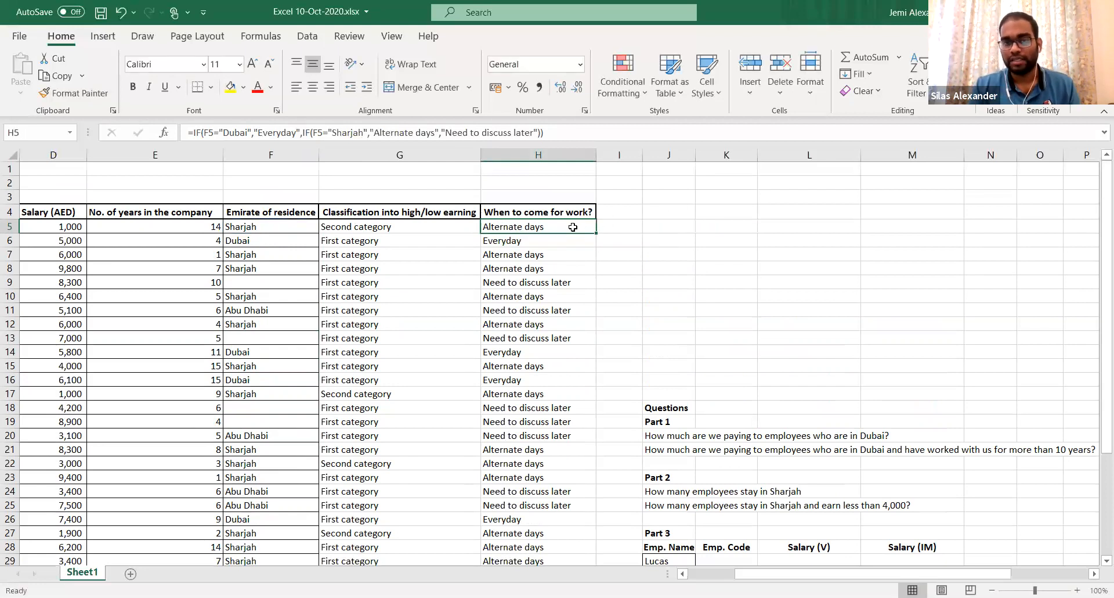
{"action": "double_click", "coordinate": [573, 227]}
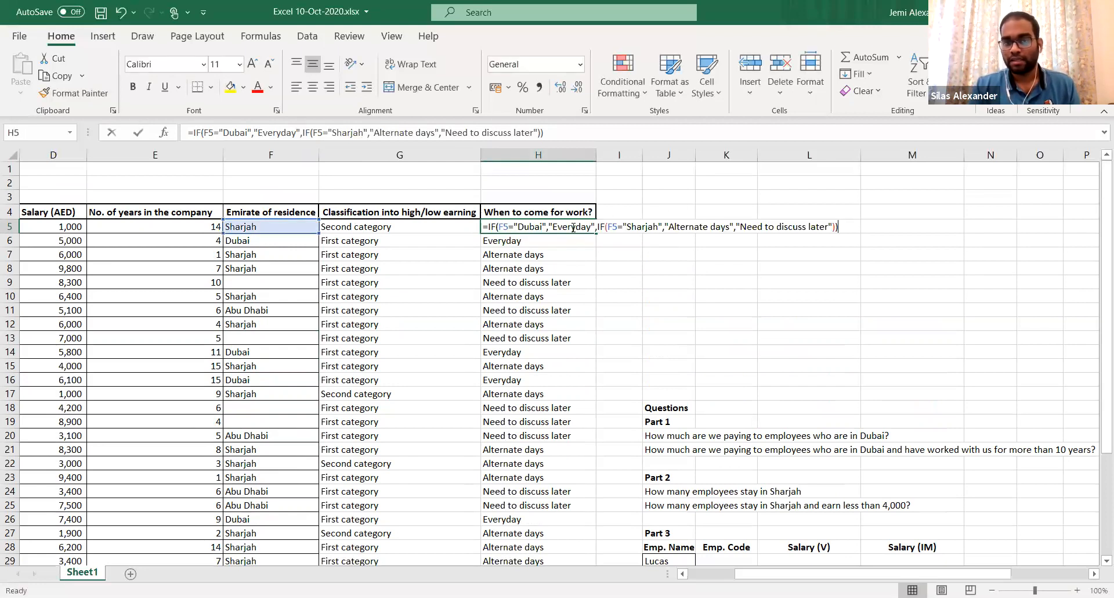
{"action": "left_click", "coordinate": [528, 227]}
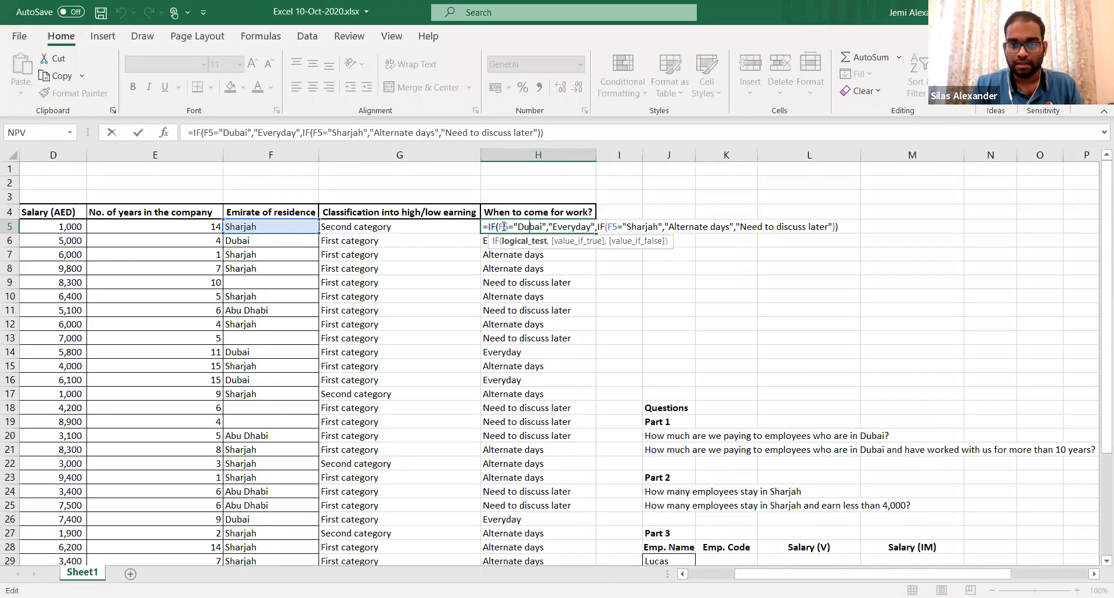
{"action": "left_click", "coordinate": [575, 225]}
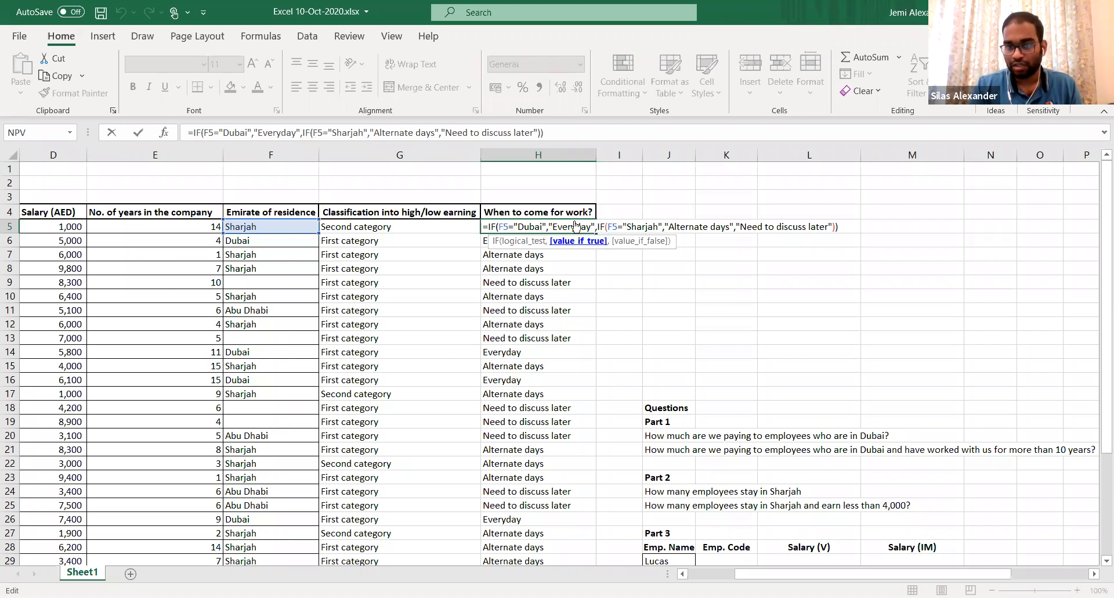
{"action": "left_click", "coordinate": [632, 246]}
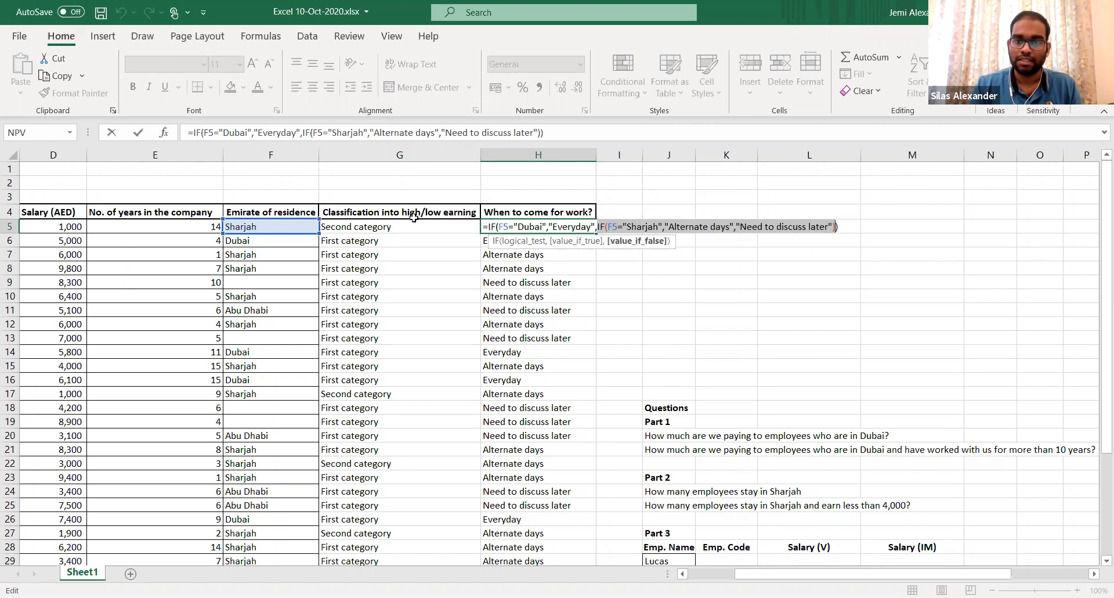
{"action": "left_click", "coordinate": [645, 229]}
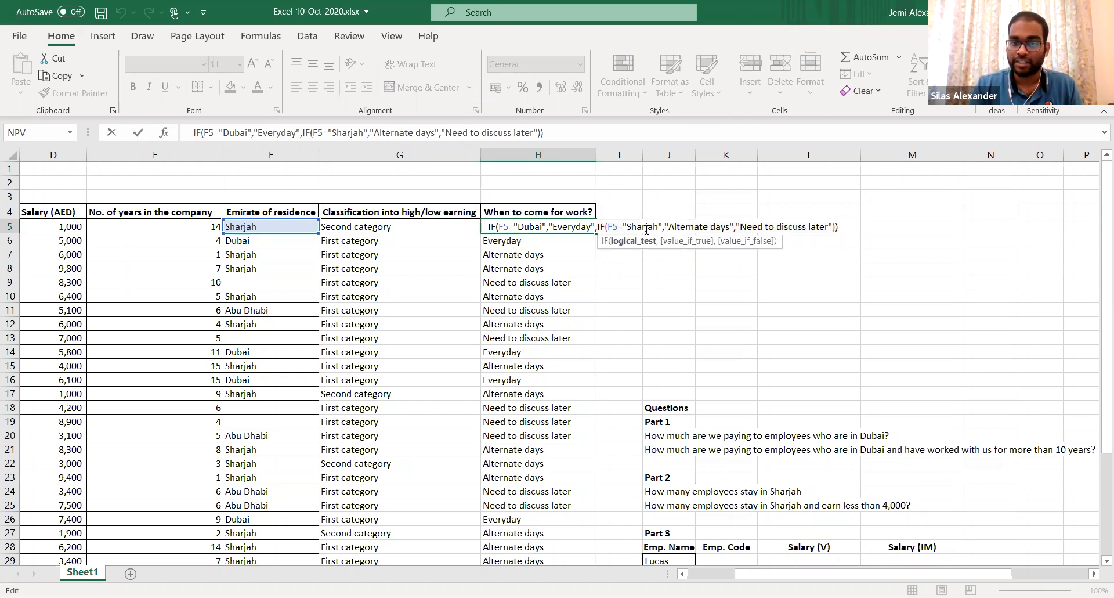
{"action": "left_click", "coordinate": [687, 226]}
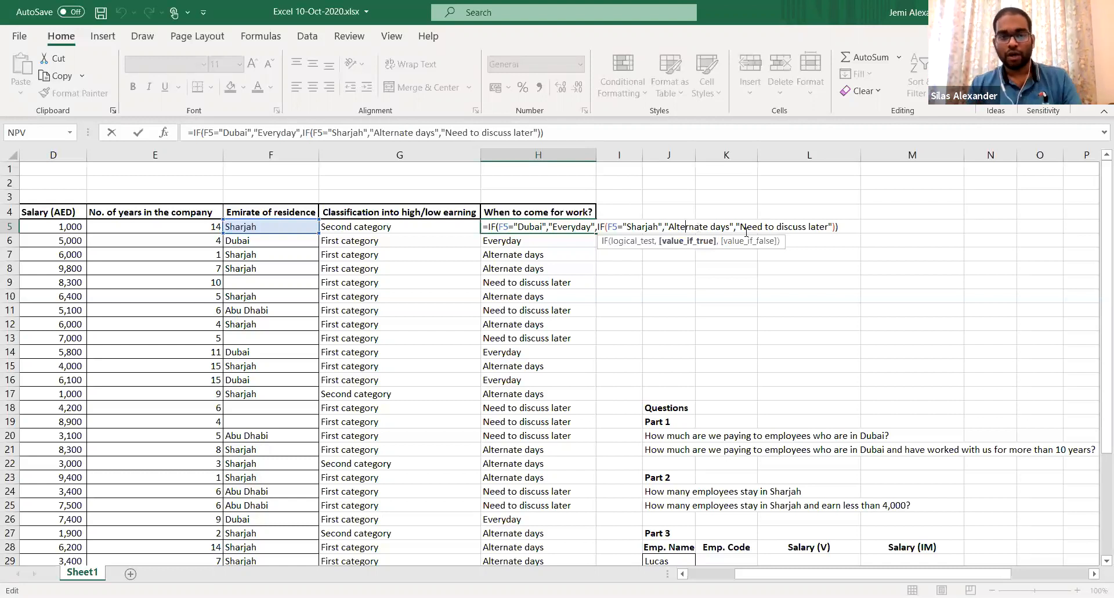
{"action": "left_click", "coordinate": [527, 229]}
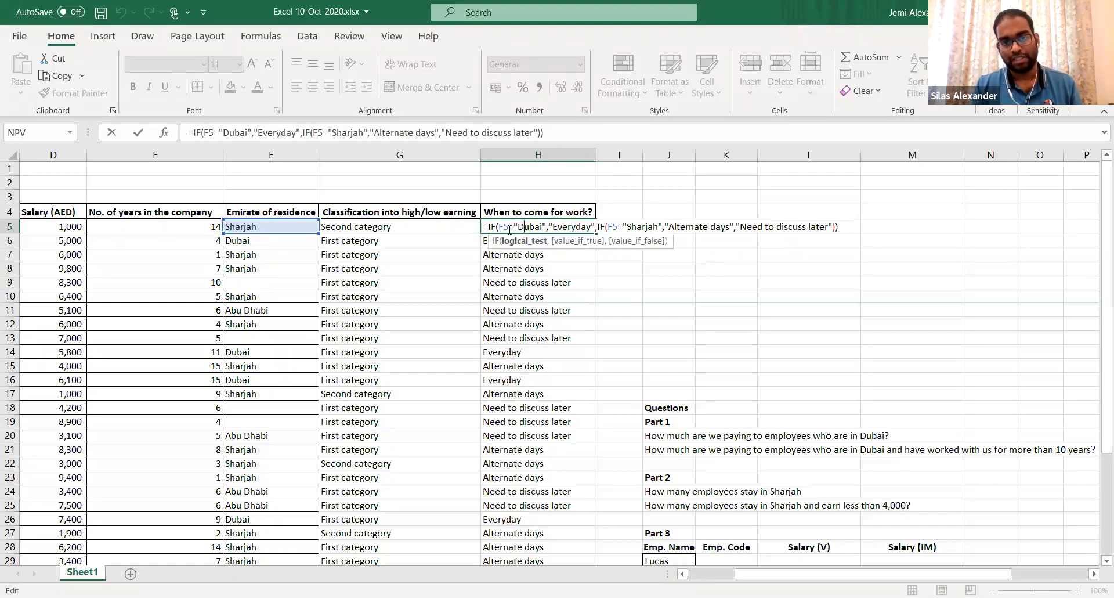
{"action": "left_click", "coordinate": [577, 227]}
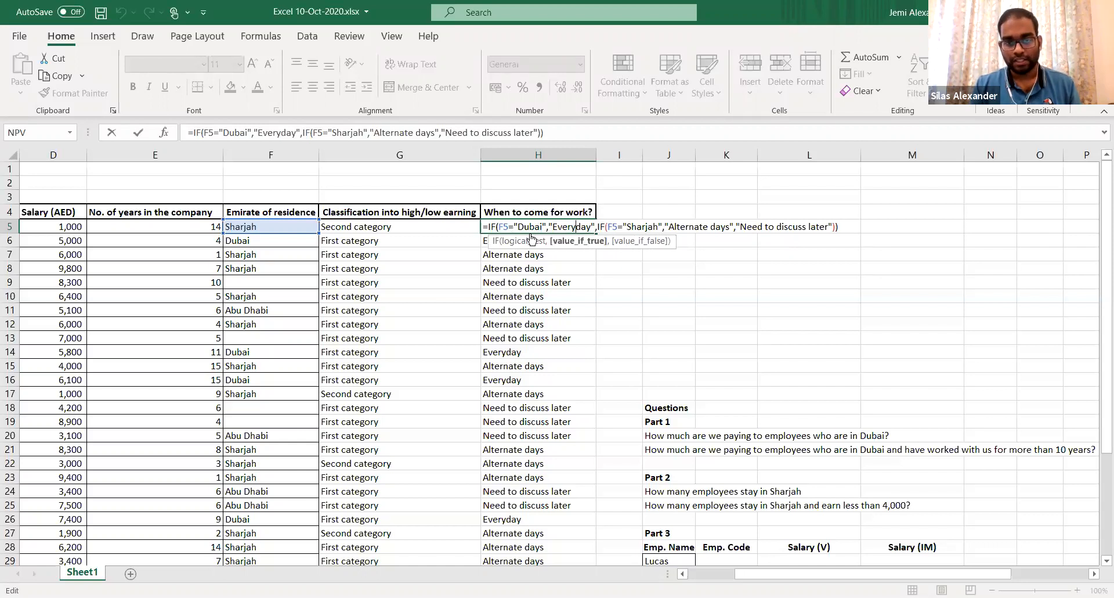
{"action": "left_click", "coordinate": [627, 240]}
{"action": "left_click", "coordinate": [625, 227]}
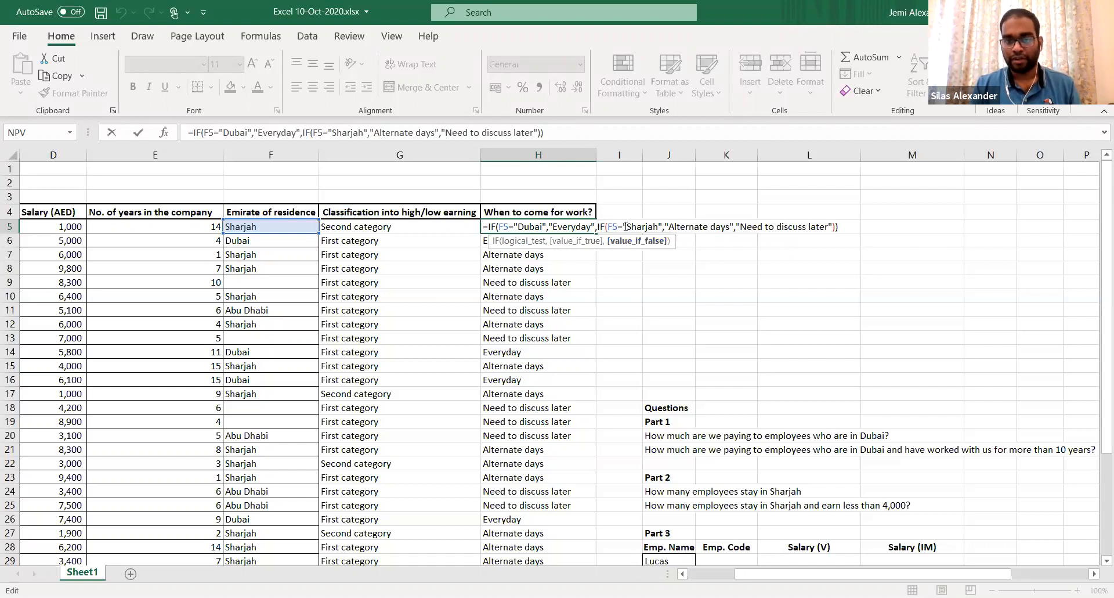
{"action": "left_click", "coordinate": [711, 227]}
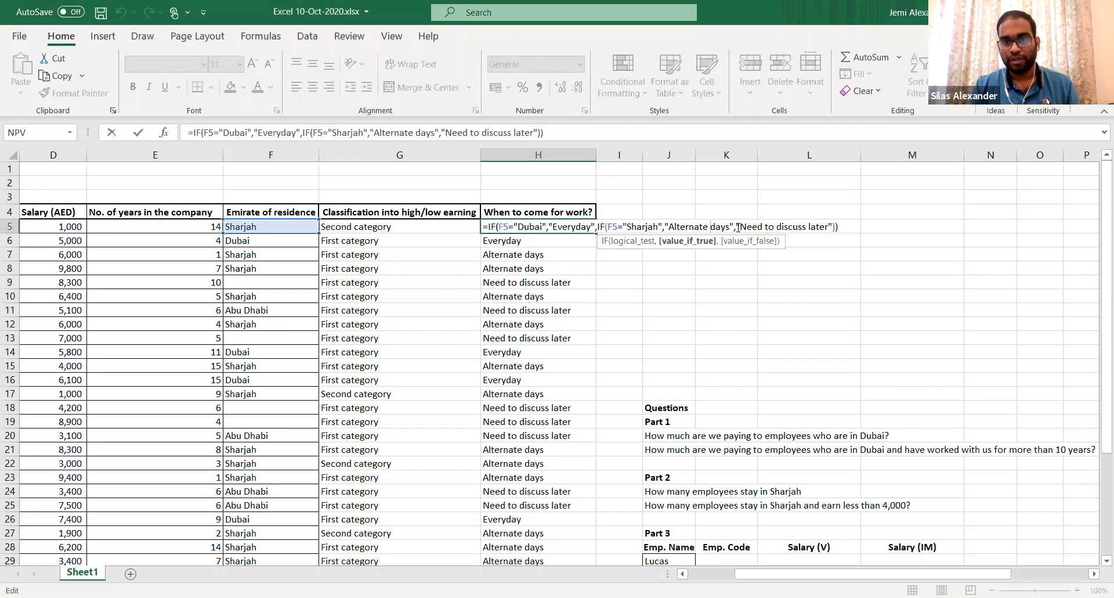
Replace the H5 formula's ending after "Alternate days" with a third nested IF testing whether F5 equals "Abu Dhabi"
{"action": "left_click", "coordinate": [738, 227]}
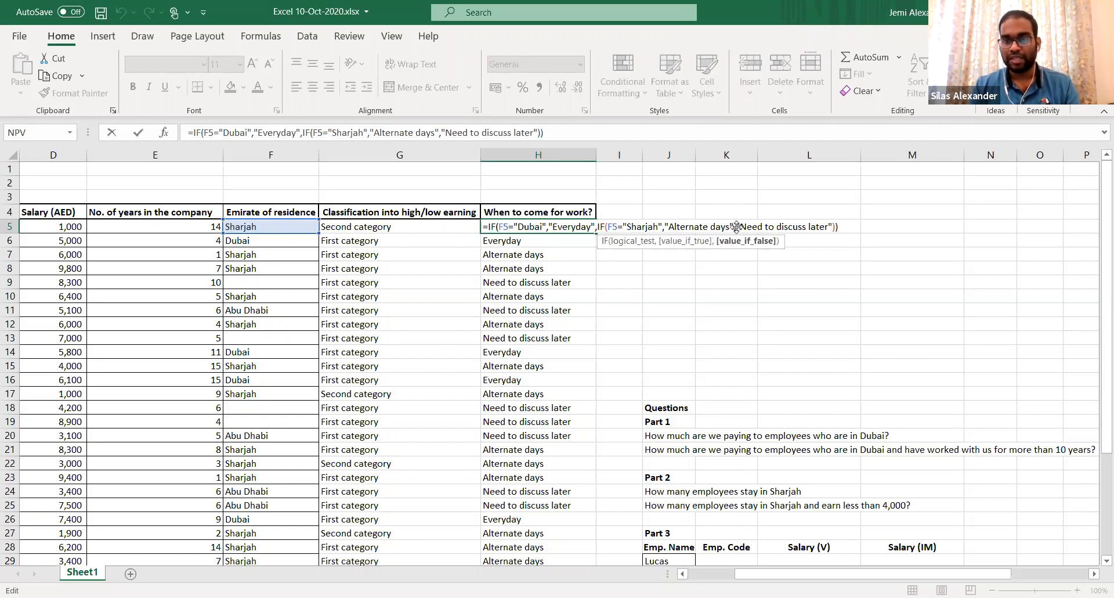
{"action": "left_click_drag", "start_coordinate": [737, 226], "coordinate": [743, 249]}
{"action": "key", "text": "Delete"}
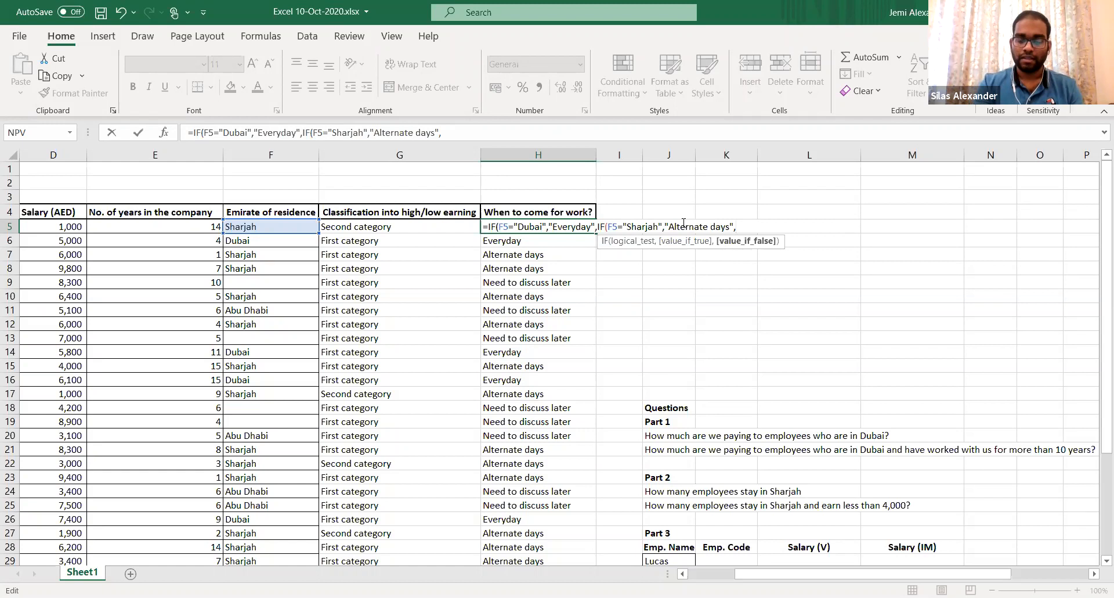
{"action": "type", "text": "IF("}
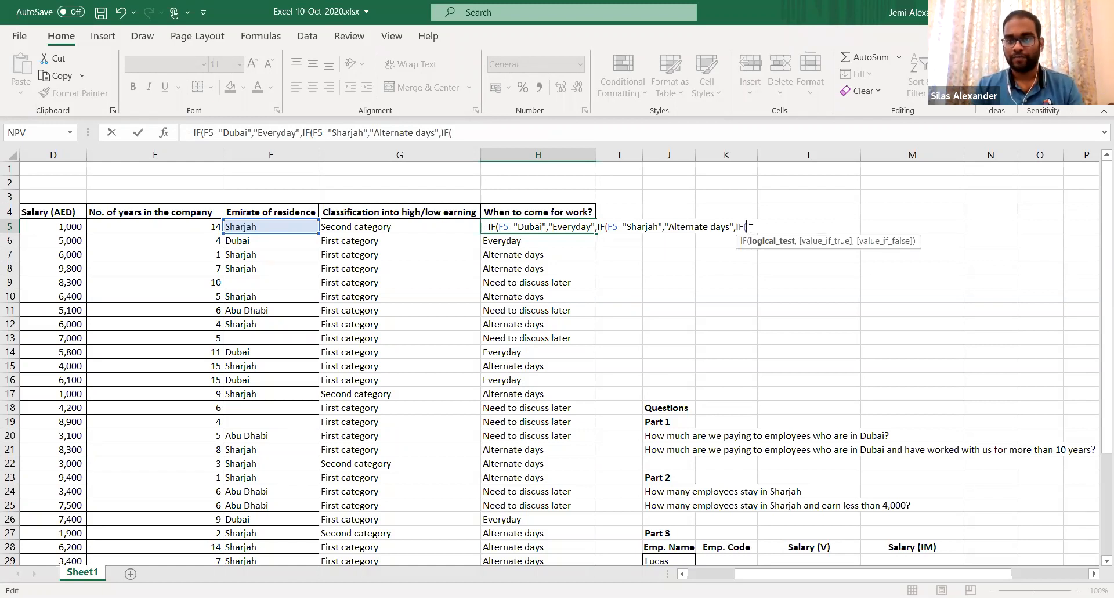
{"action": "left_click", "coordinate": [270, 226]}
{"action": "type", "text": "=\""}
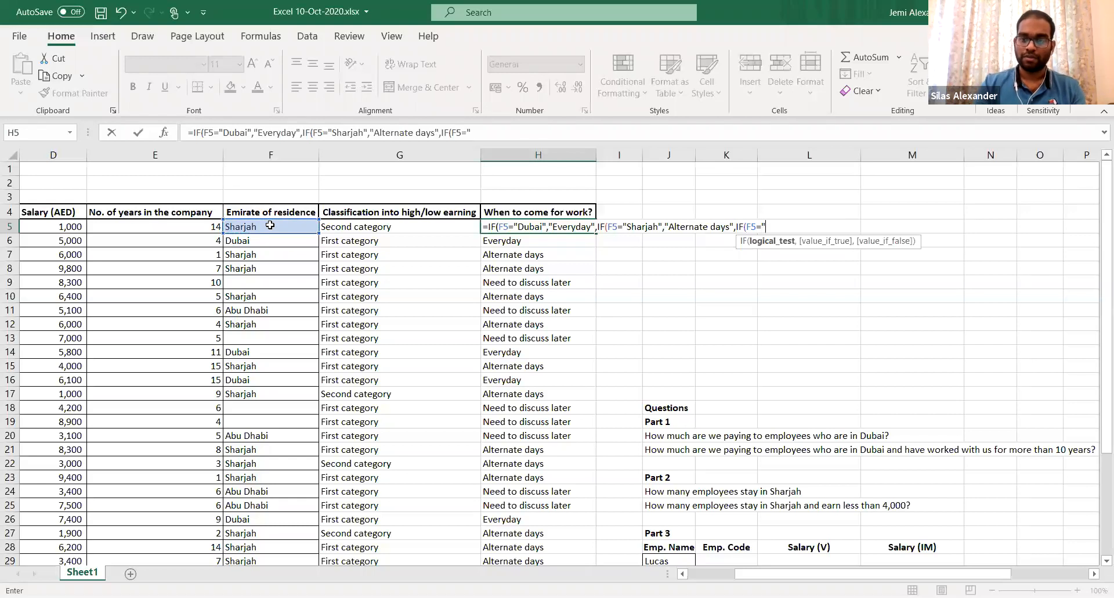
{"action": "type", "text": "Abu Dhab"}
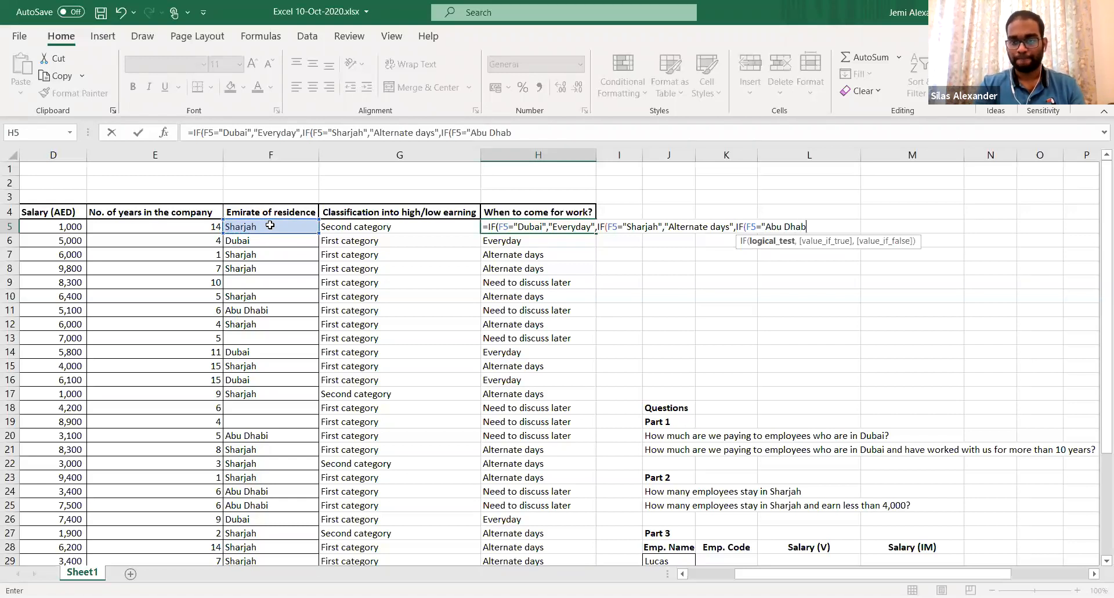
{"action": "type", "text": "i\","}
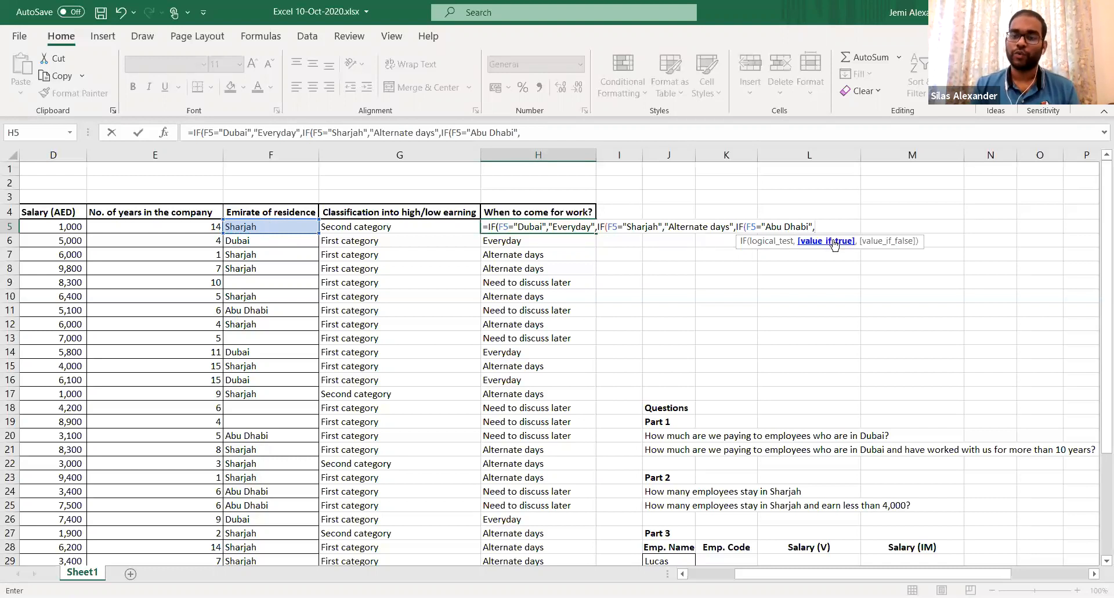
Complete the third IF in H5 with "Once a week" if true and "Need to discuss later" if false
{"action": "type", "text": "\"Once a week\""}
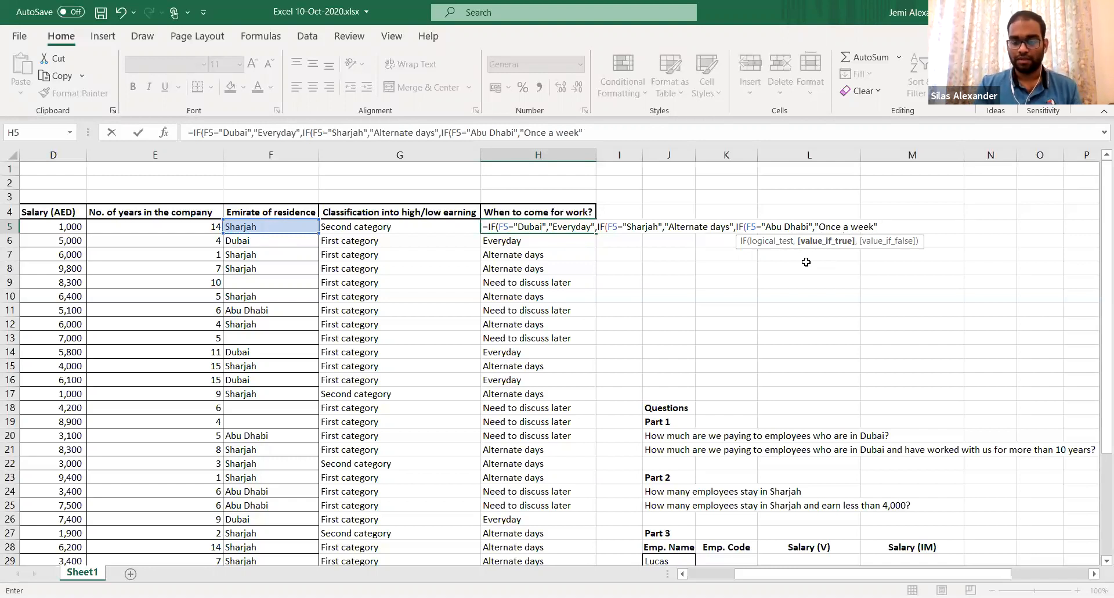
{"action": "type", "text": ","}
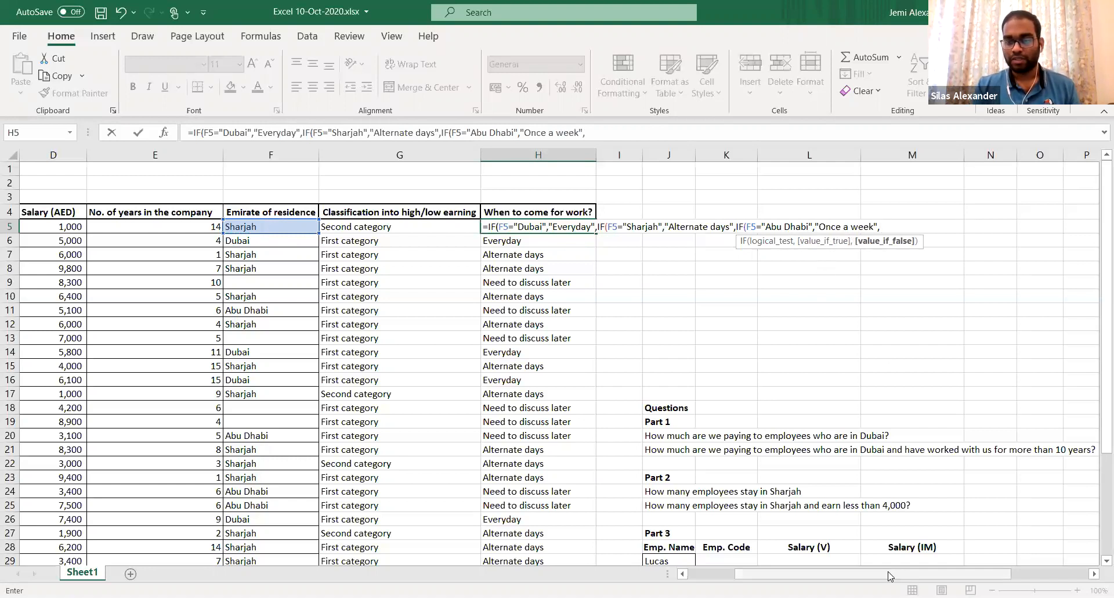
{"action": "scroll", "coordinate": [891, 575], "scroll_direction": "right", "scroll_amount": 2}
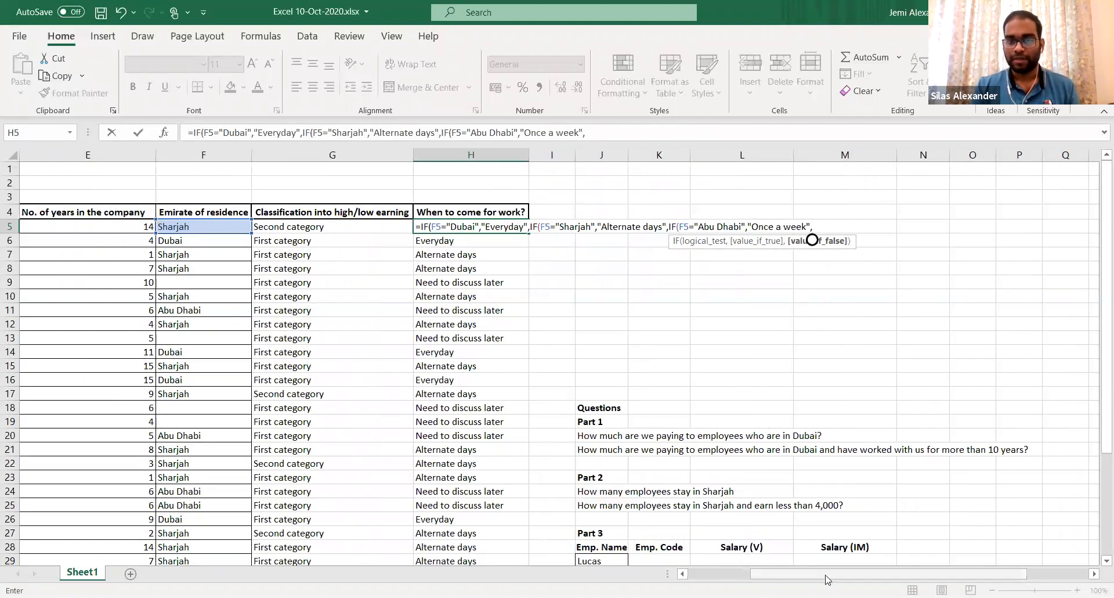
{"action": "scroll", "coordinate": [825, 578], "scroll_direction": "right", "scroll_amount": 2}
{"action": "type", "text": "\""}
{"action": "type", "text": "Need to discuss "}
{"action": "type", "text": "alter"}
{"action": "key", "text": "BackSpace"}
{"action": "key", "text": "BackSpace"}
{"action": "key", "text": "BackSpace"}
{"action": "key", "text": "BackSpace"}
{"action": "key", "text": "BackSpace"}
{"action": "type", "text": "later\""}
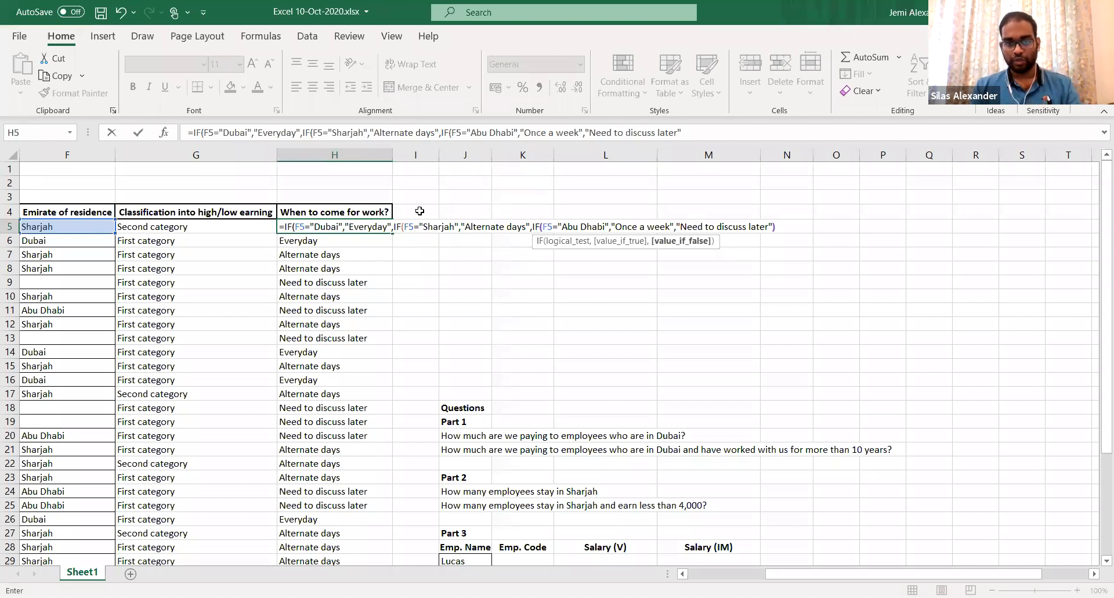
{"action": "key", "text": "Return"}
{"action": "key", "text": "Up"}
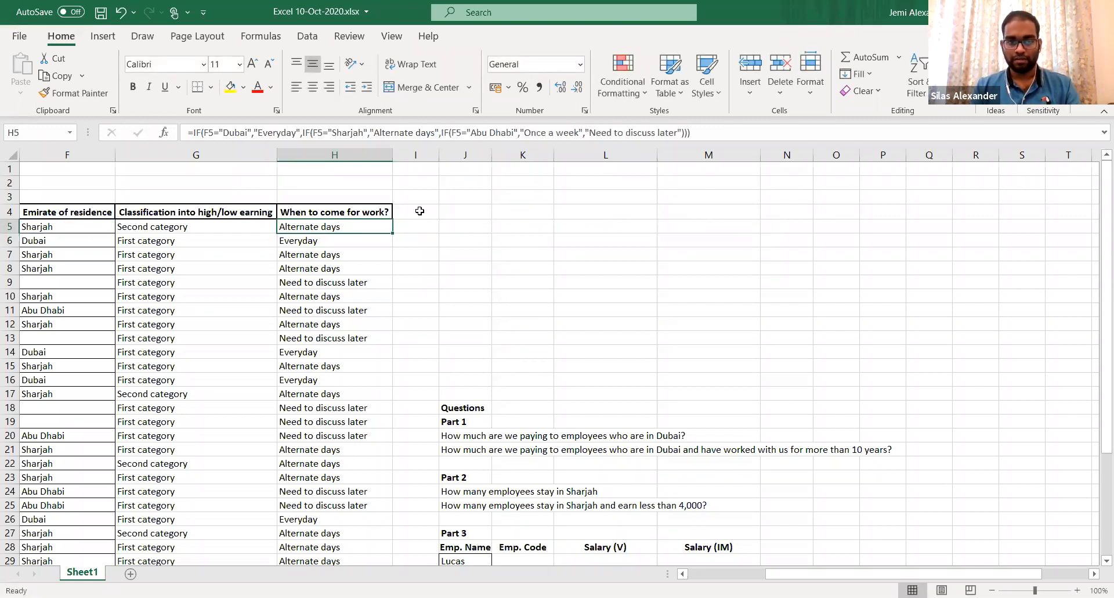
Clear the old work schedule results from H6 down to the last employee row
{"action": "key", "text": "Down"}
{"action": "key", "text": "ctrl+shift+Down"}
{"action": "key", "text": "Delete"}
Fill the updated H5 formula down through H16
{"action": "key", "text": "Down"}
{"action": "key", "text": "Down"}
{"action": "key", "text": "Down"}
{"action": "key", "text": "Down"}
{"action": "key", "text": "Down"}
{"action": "key", "text": "Down"}
{"action": "key", "text": "Down"}
{"action": "key", "text": "Down"}
{"action": "key", "text": "Down"}
{"action": "key", "text": "Down"}
{"action": "key", "text": "ctrl+shift+Up"}
{"action": "key", "text": "ctrl+d"}
Check the updated work schedule results against the emirates of residence, including rows 5, 6 and 11
{"action": "key", "text": "Left"}
{"action": "key", "text": "Left"}
{"action": "key", "text": "Left"}
{"action": "key", "text": "Left"}
{"action": "key", "text": "Left"}
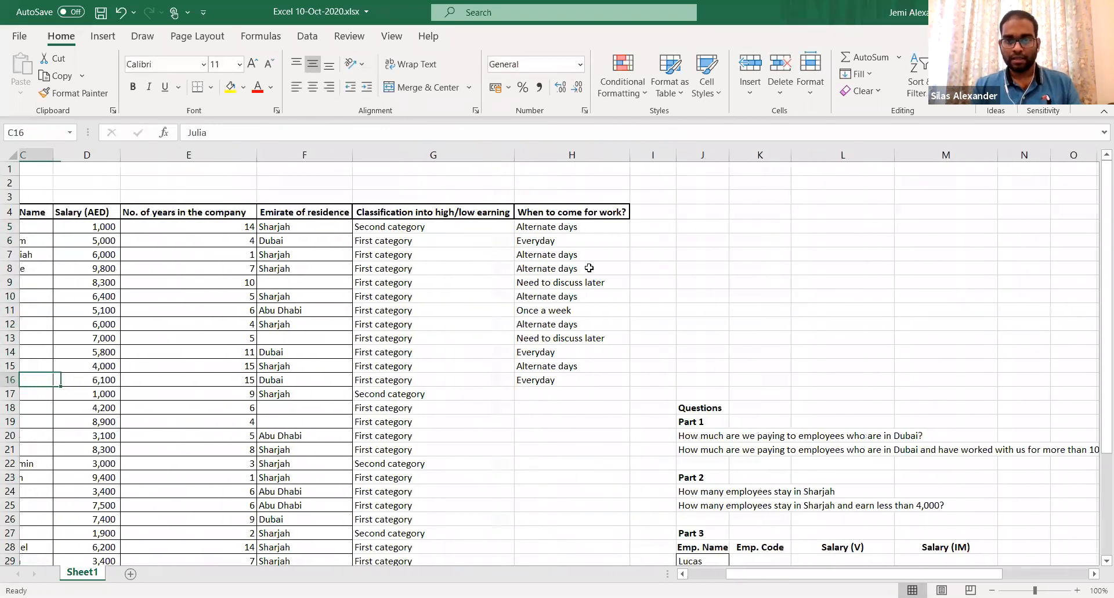
{"action": "left_click", "coordinate": [599, 225]}
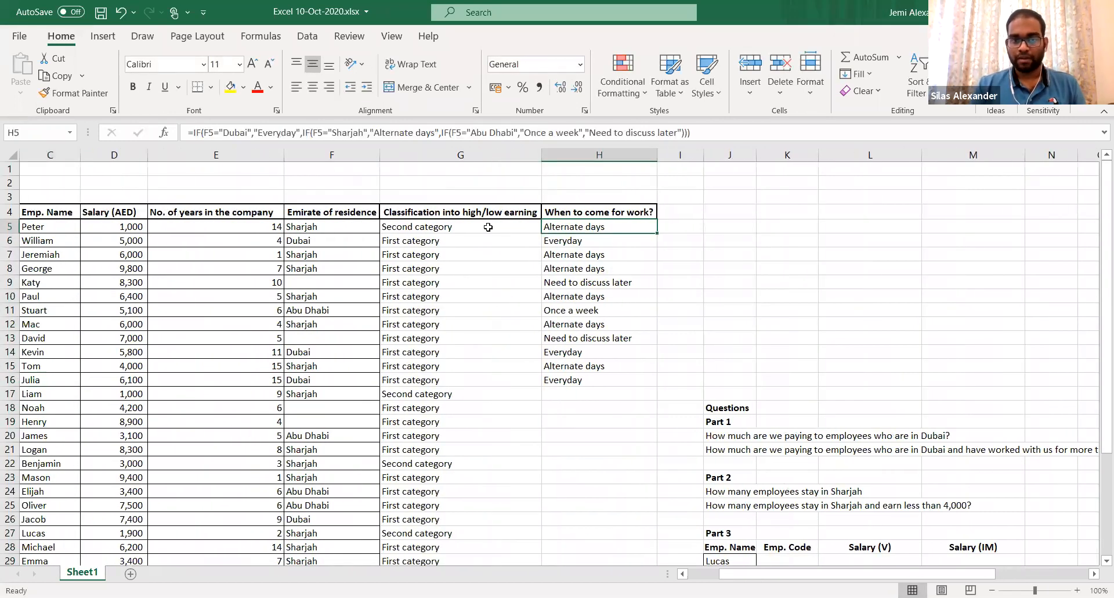
{"action": "left_click", "coordinate": [669, 229]}
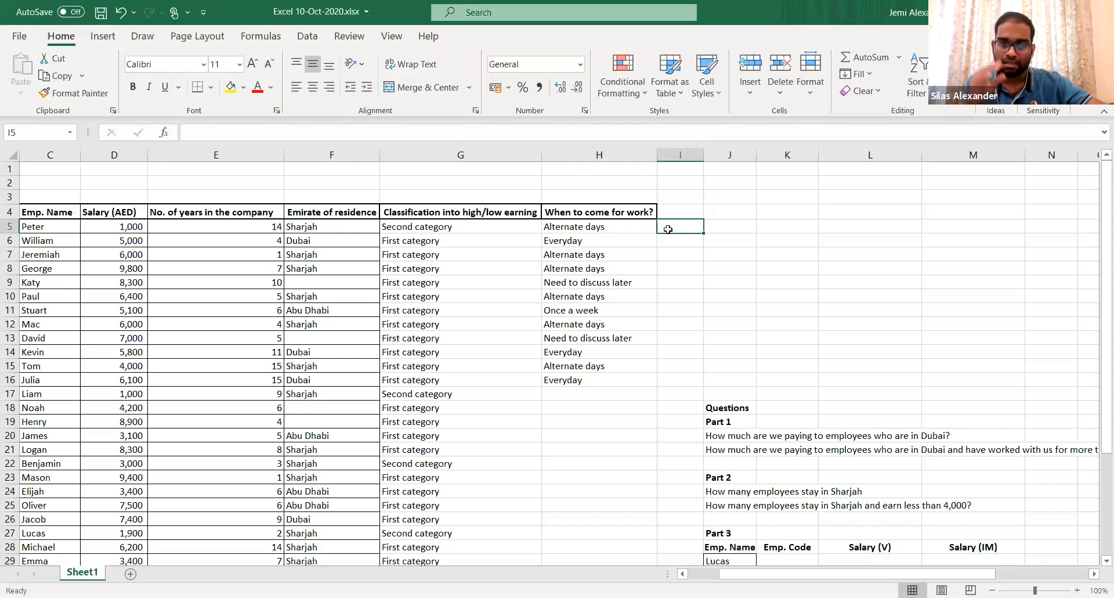
{"action": "left_click", "coordinate": [308, 238]}
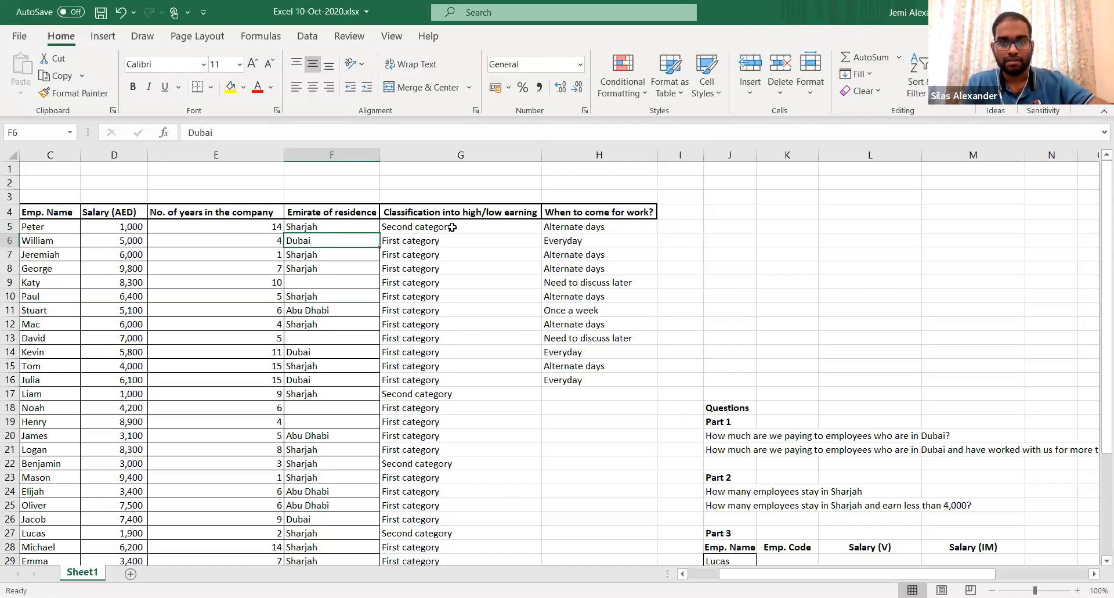
{"action": "left_click", "coordinate": [572, 228]}
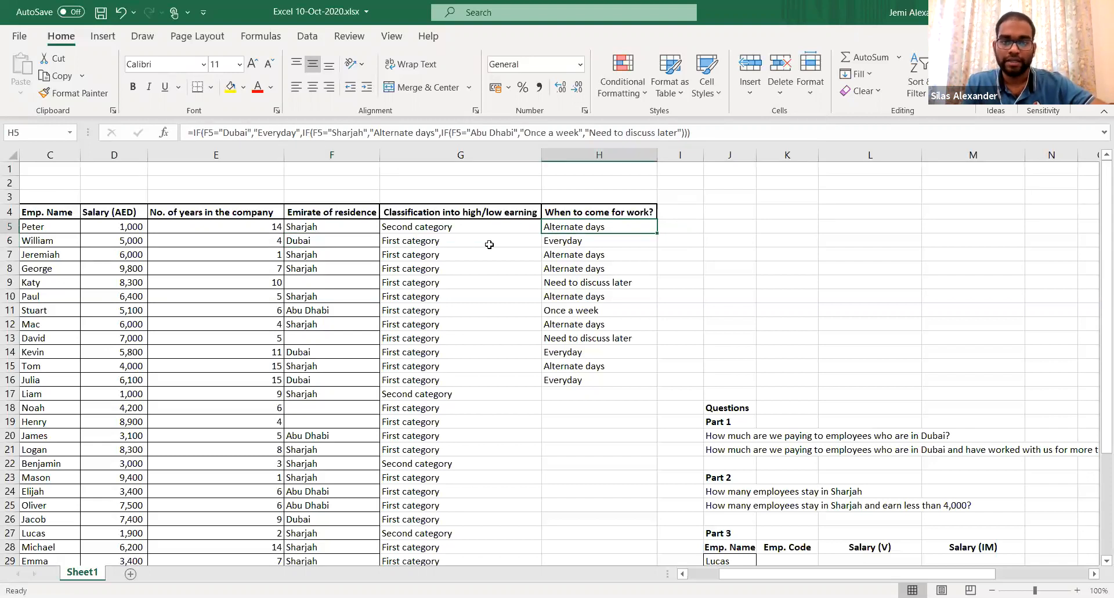
{"action": "left_click", "coordinate": [355, 305]}
{"action": "left_click", "coordinate": [548, 312]}
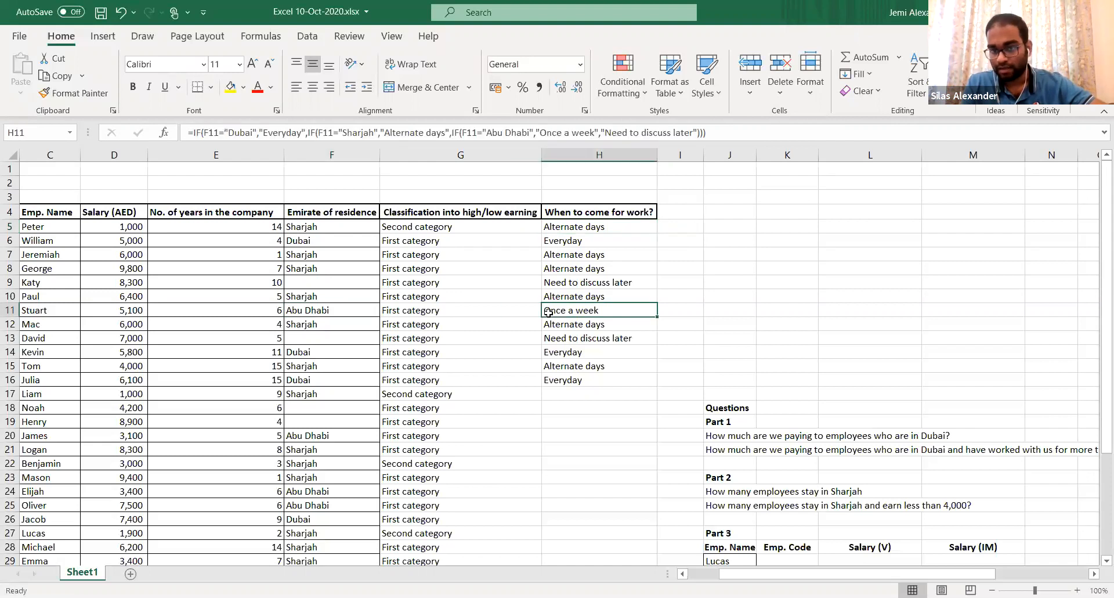
Enter Ajman as the emirate of residence in F9
{"action": "left_click", "coordinate": [352, 282]}
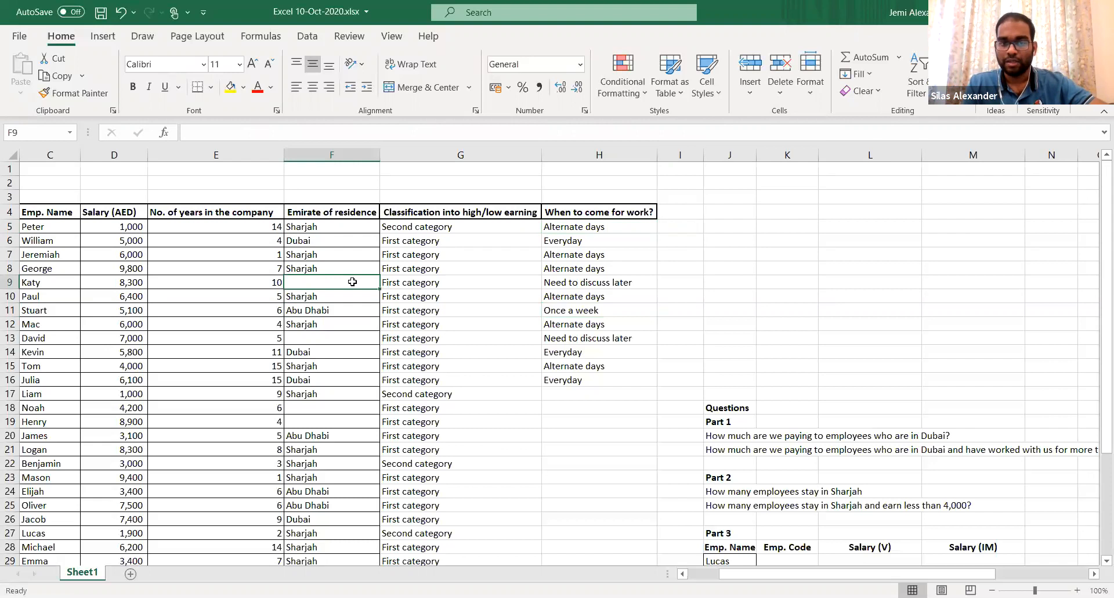
{"action": "type", "text": "Ajman"}
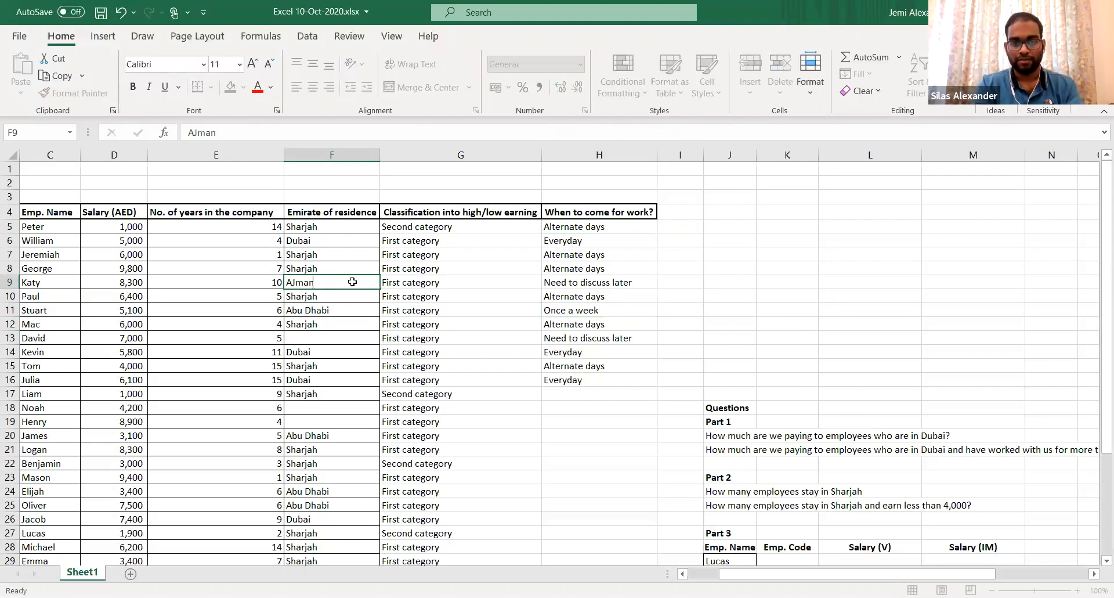
{"action": "key", "text": "Return"}
Highlight the whole of row 9 with a yellow fill
{"action": "left_click", "coordinate": [352, 282]}
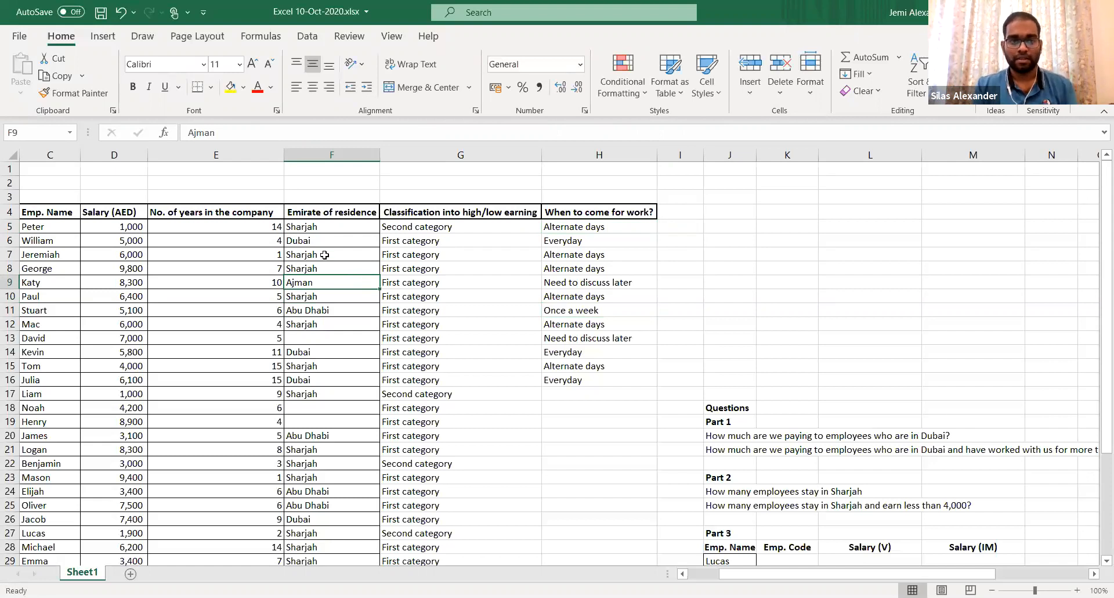
{"action": "key", "text": "shift+space"}
{"action": "left_click", "coordinate": [231, 87]}
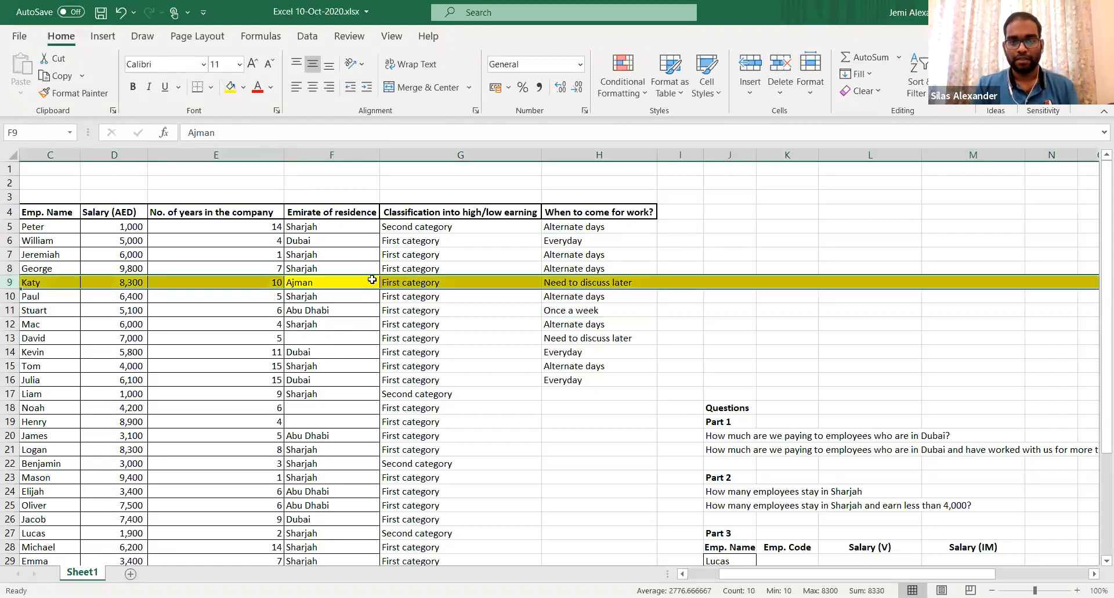
Enter Sharjah as the emirate of residence in F9
{"action": "left_click", "coordinate": [372, 281]}
{"action": "type", "text": "Sharjah"}
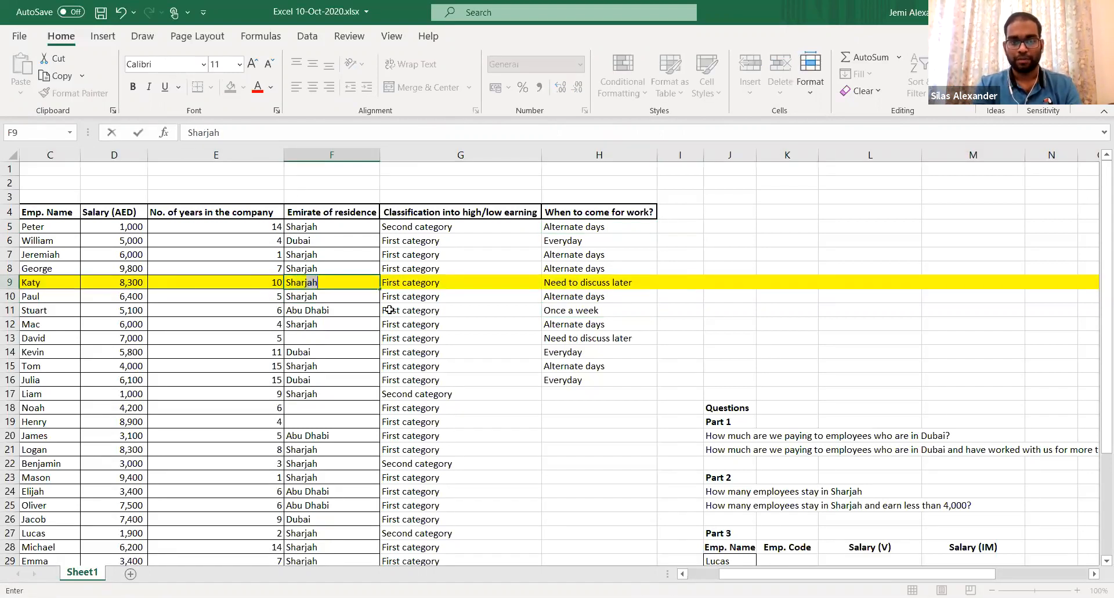
{"action": "key", "text": "Return"}
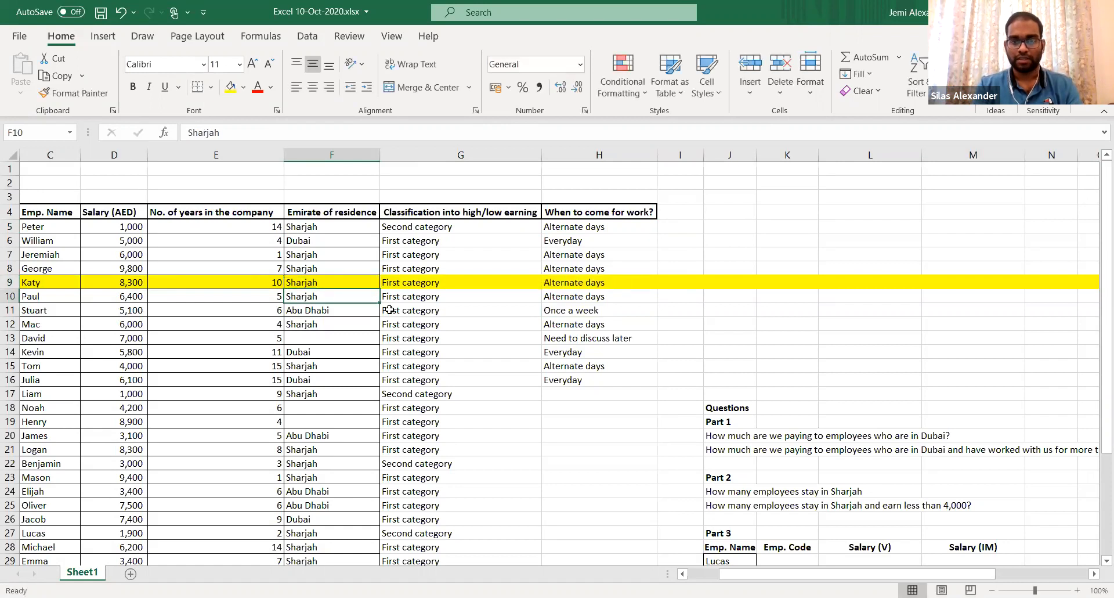
Remove the yellow fill from the whole of row 9
{"action": "left_click", "coordinate": [597, 285]}
{"action": "key", "text": "shift+space"}
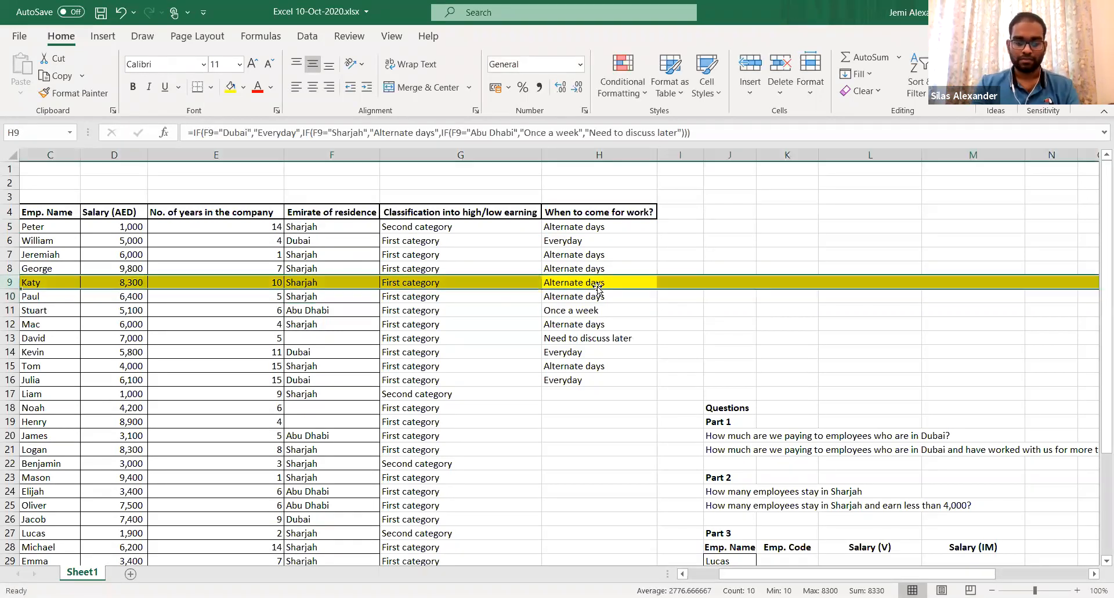
{"action": "left_click", "coordinate": [244, 87]}
{"action": "left_click", "coordinate": [280, 244]}
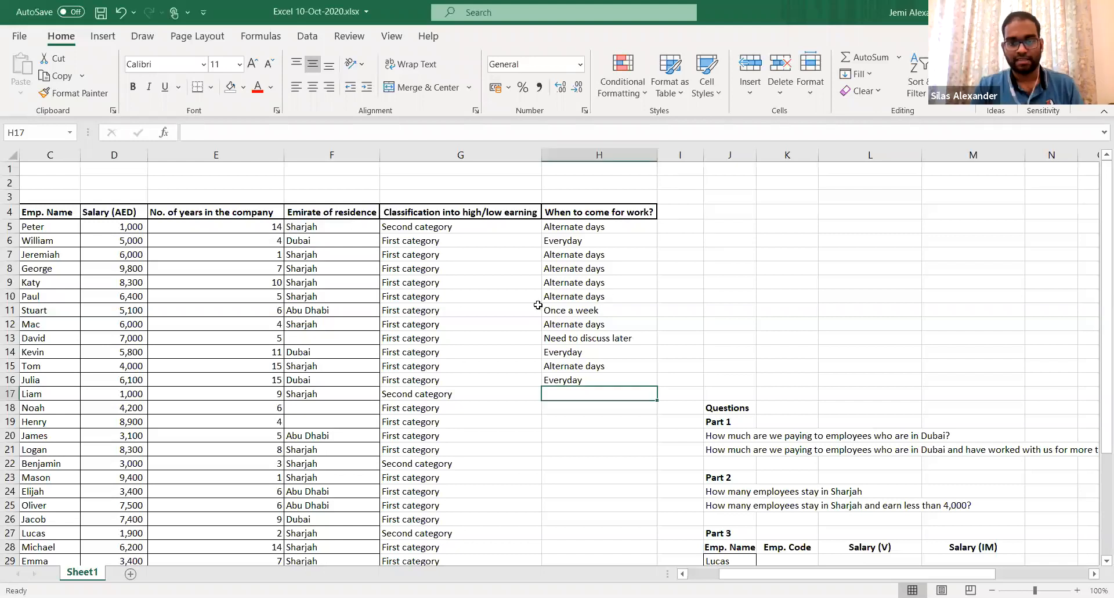
Fill the nested IF work-schedule formula down column H through H36, the last employee row
{"action": "key", "text": "Left"}
{"action": "key", "text": "ctrl+Down"}
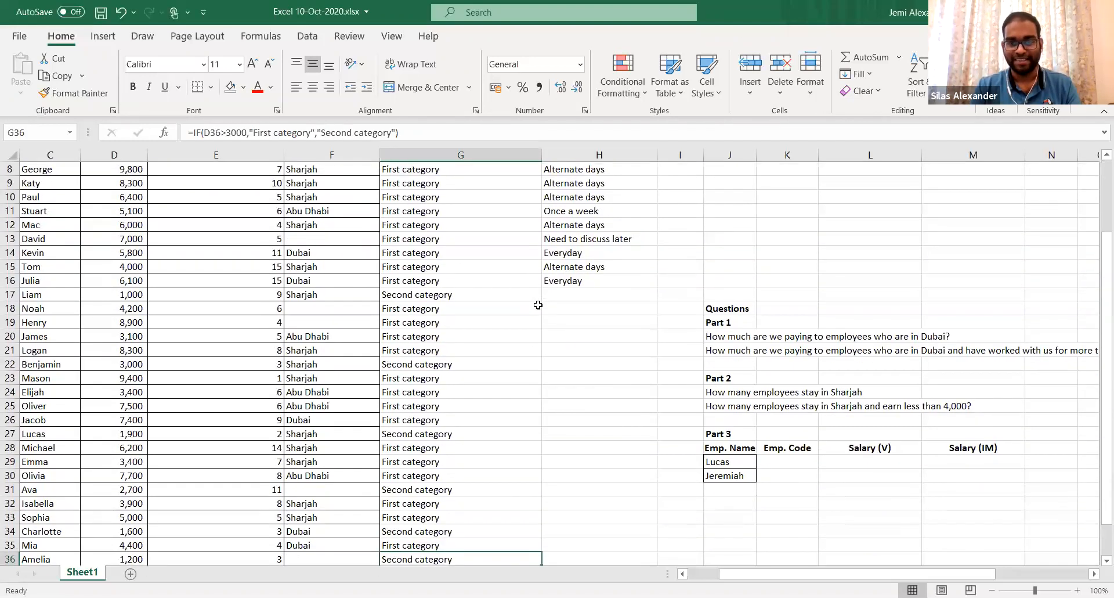
{"action": "key", "text": "Right"}
{"action": "key", "text": "ctrl+shift+Up"}
{"action": "key", "text": "ctrl+d"}
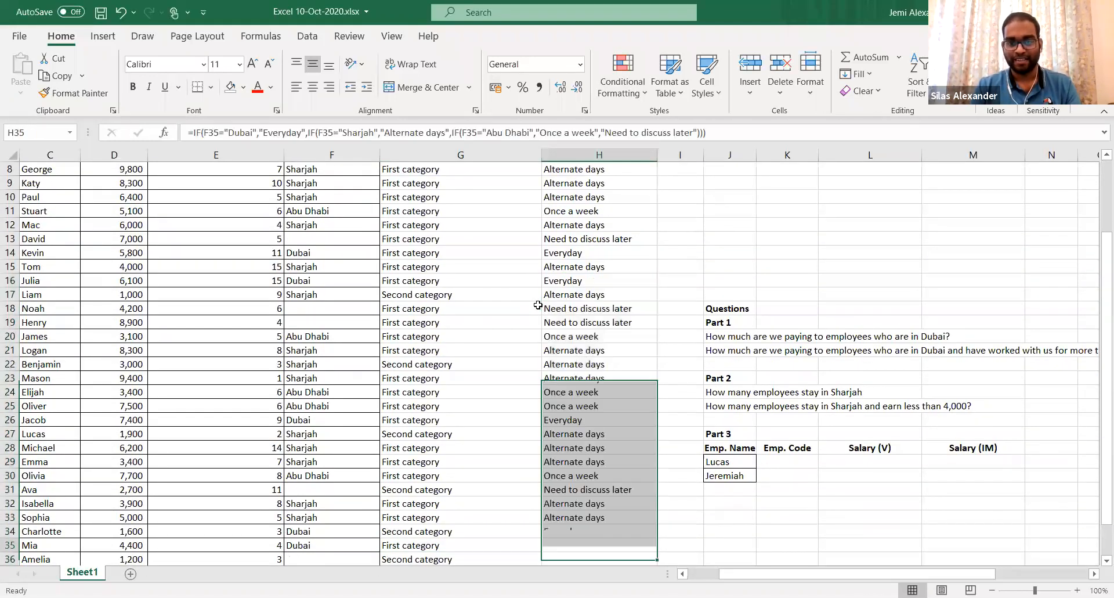
Conditionally format H5:H36 so cells containing "Alternate days" get Light Red Fill with Dark Red Text
{"action": "key", "text": "ctrl+Up"}
{"action": "key", "text": "Down"}
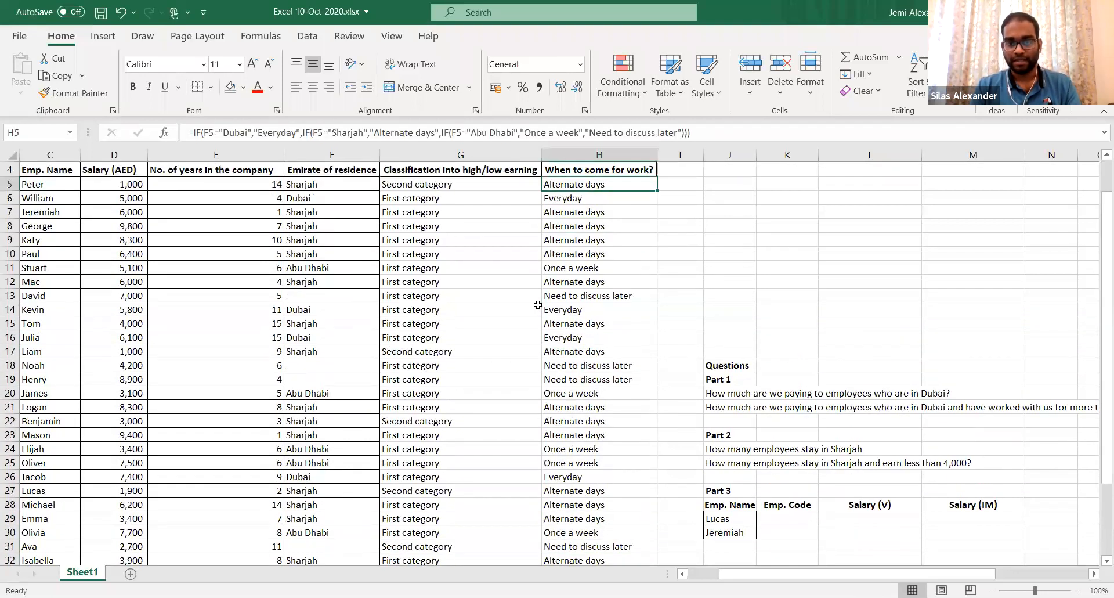
{"action": "key", "text": "ctrl+shift+Down"}
{"action": "scroll", "coordinate": [538, 305], "scroll_direction": "up", "scroll_amount": 3}
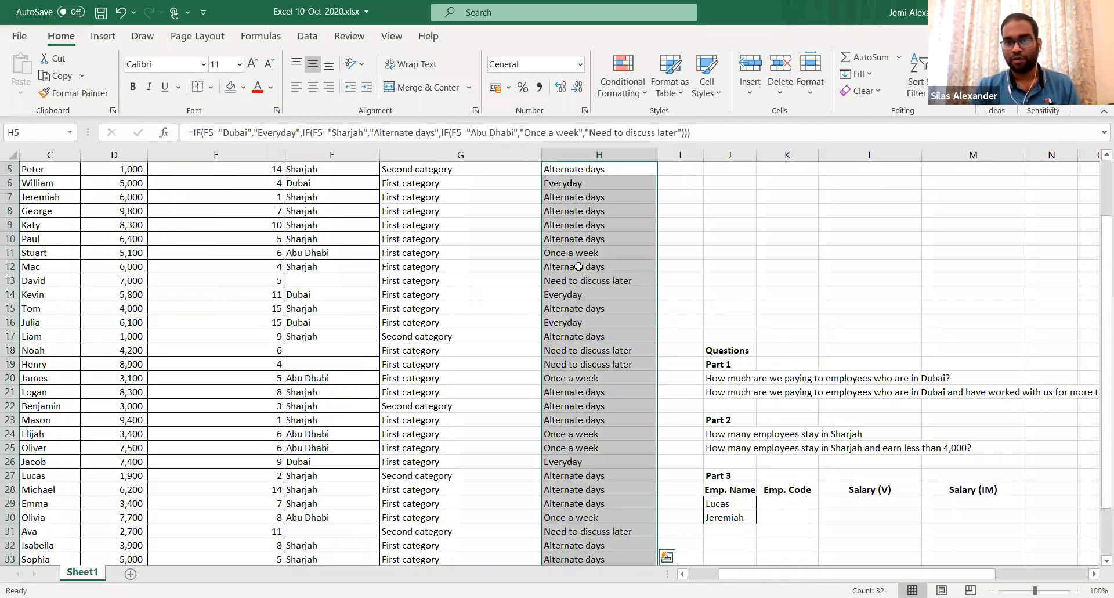
{"action": "left_click", "coordinate": [632, 96]}
{"action": "mouse_move", "coordinate": [676, 122]}
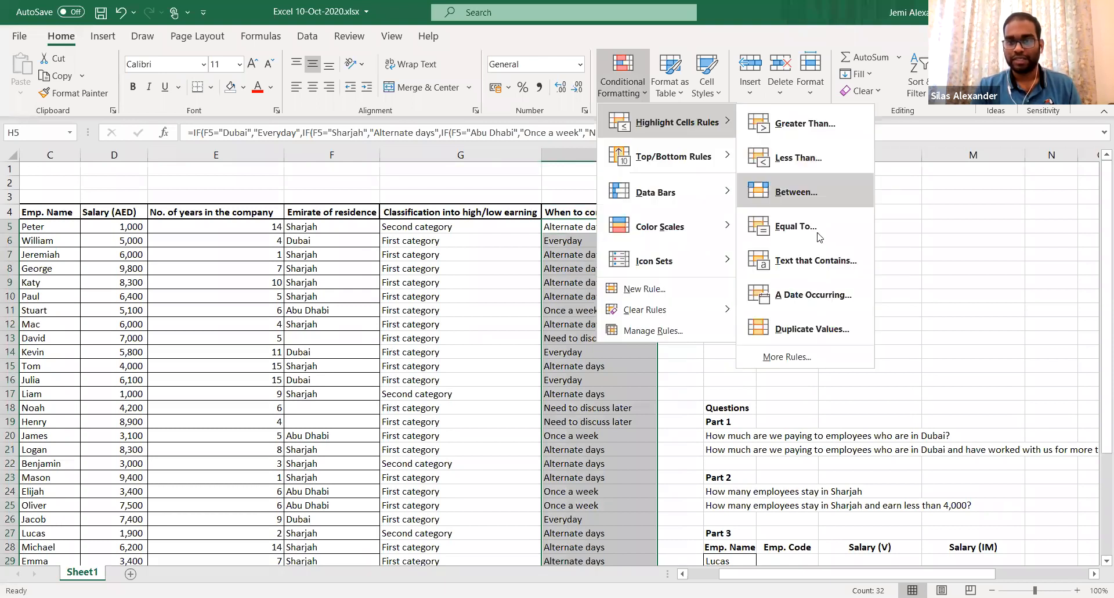
{"action": "left_click", "coordinate": [815, 260]}
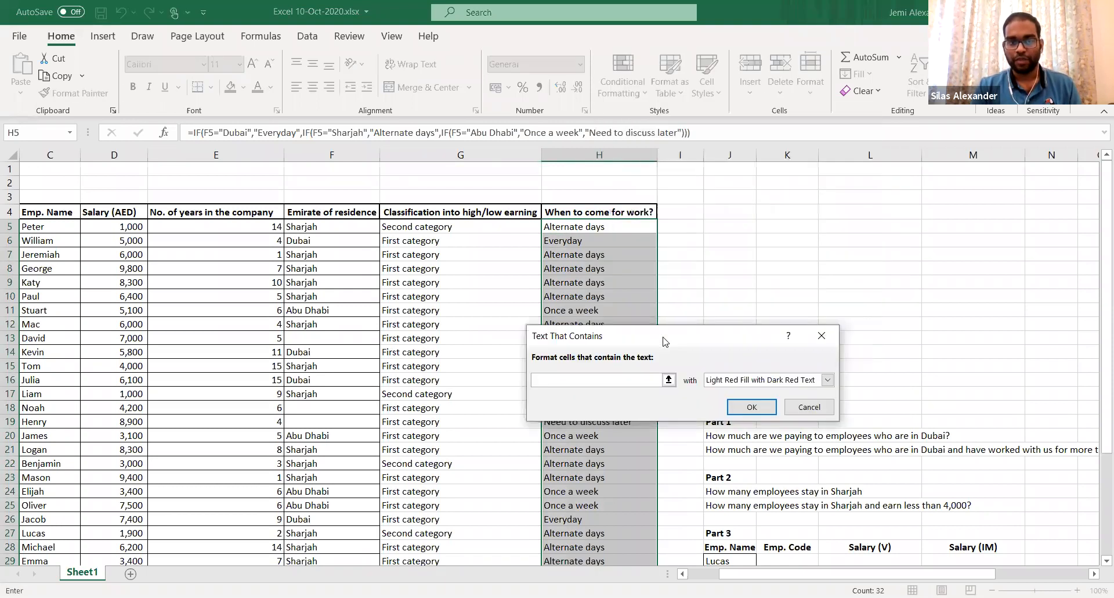
{"action": "type", "text": "Alte"}
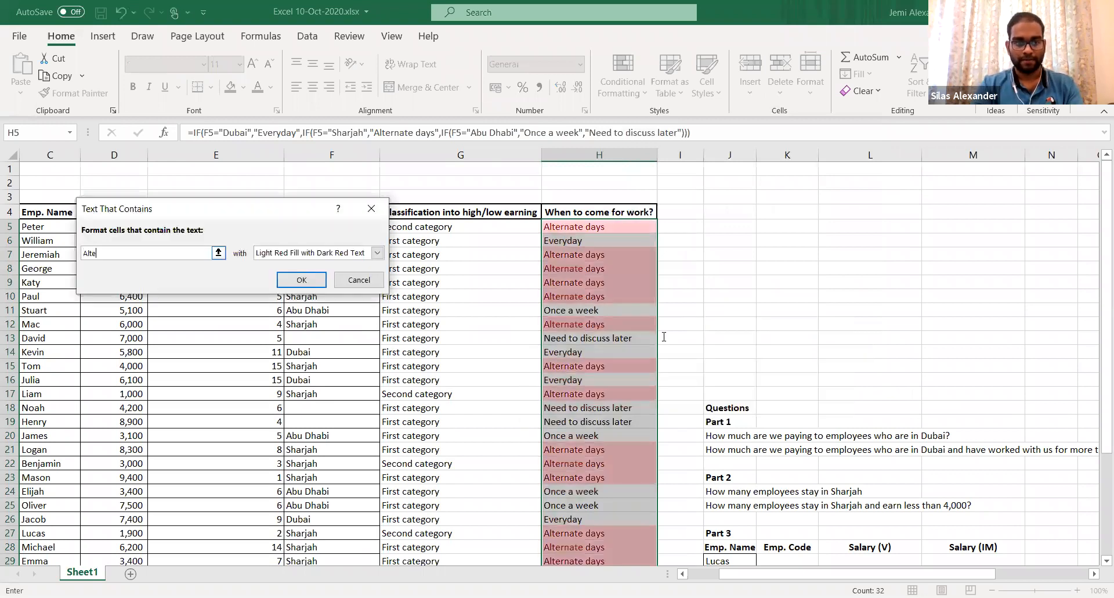
{"action": "type", "text": "rnate days"}
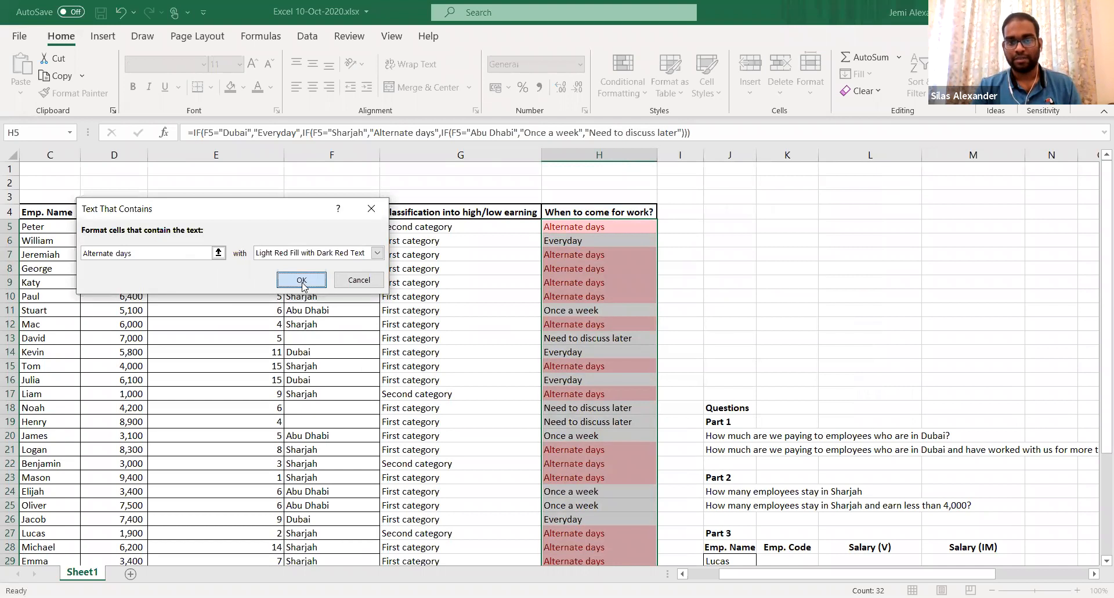
{"action": "left_click", "coordinate": [303, 280]}
{"action": "left_click", "coordinate": [591, 308]}
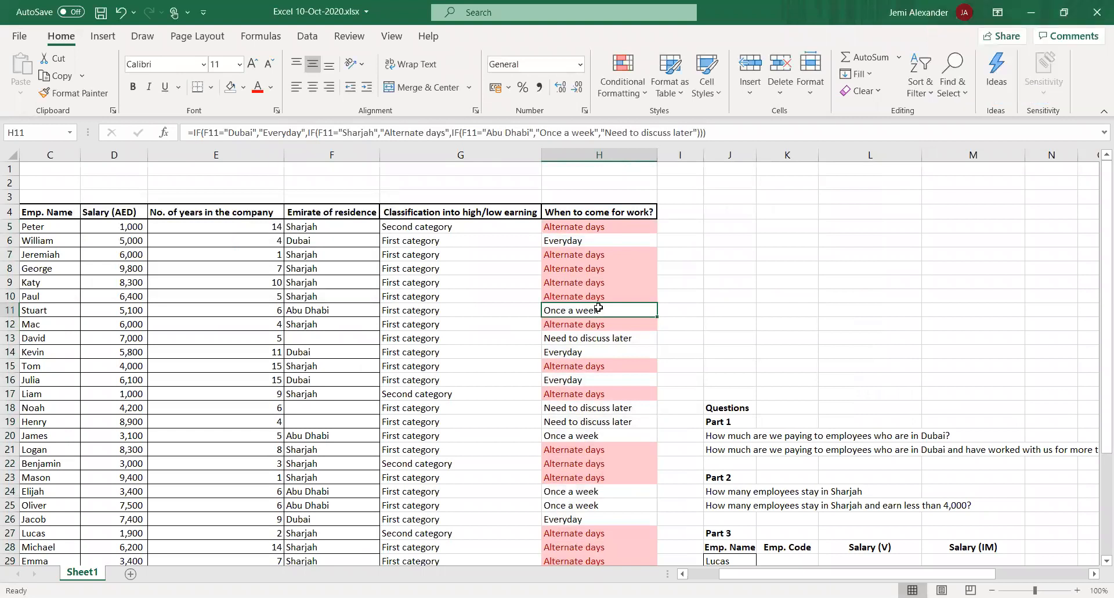
Clear the conditional formatting rules from the "When to come for work?" column
{"action": "scroll", "coordinate": [608, 409], "scroll_direction": "down", "scroll_amount": 4}
{"action": "scroll", "coordinate": [608, 409], "scroll_direction": "up", "scroll_amount": 3}
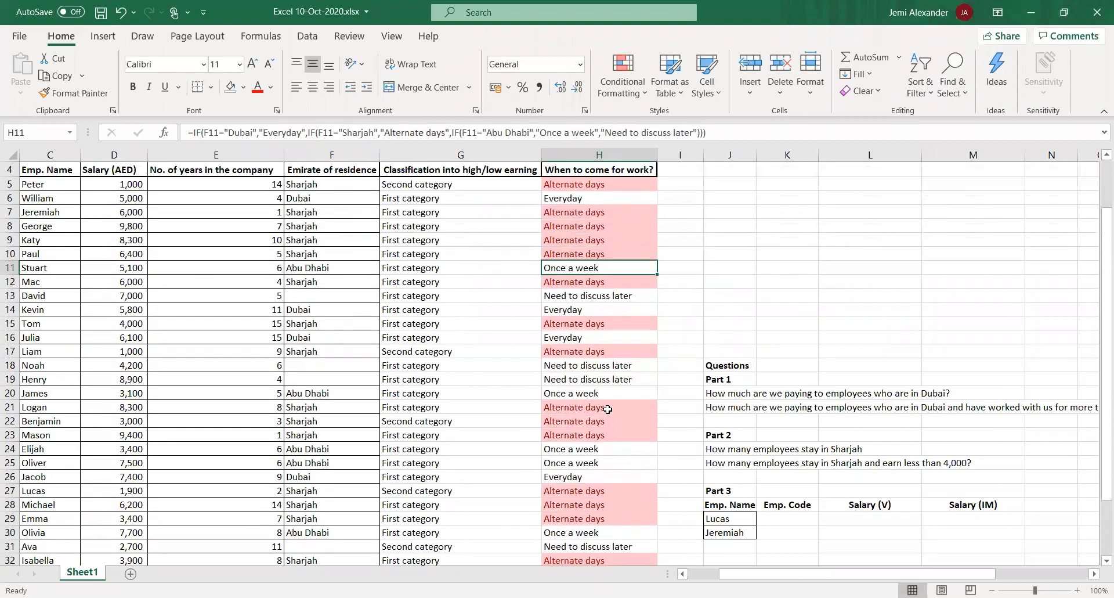
{"action": "scroll", "coordinate": [607, 409], "scroll_direction": "up", "scroll_amount": 1}
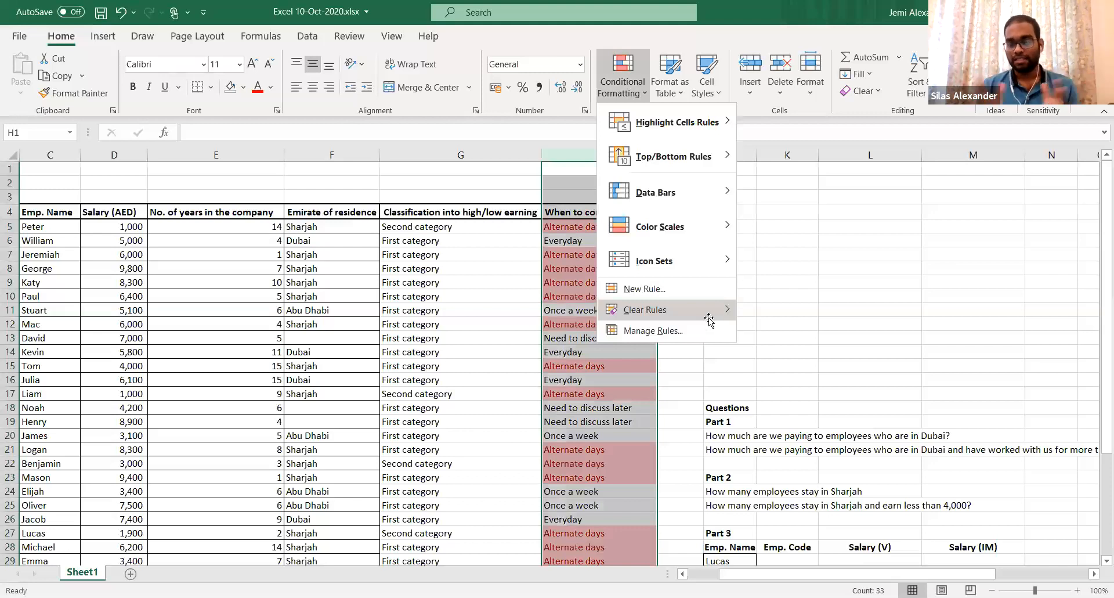
{"action": "left_click", "coordinate": [635, 274]}
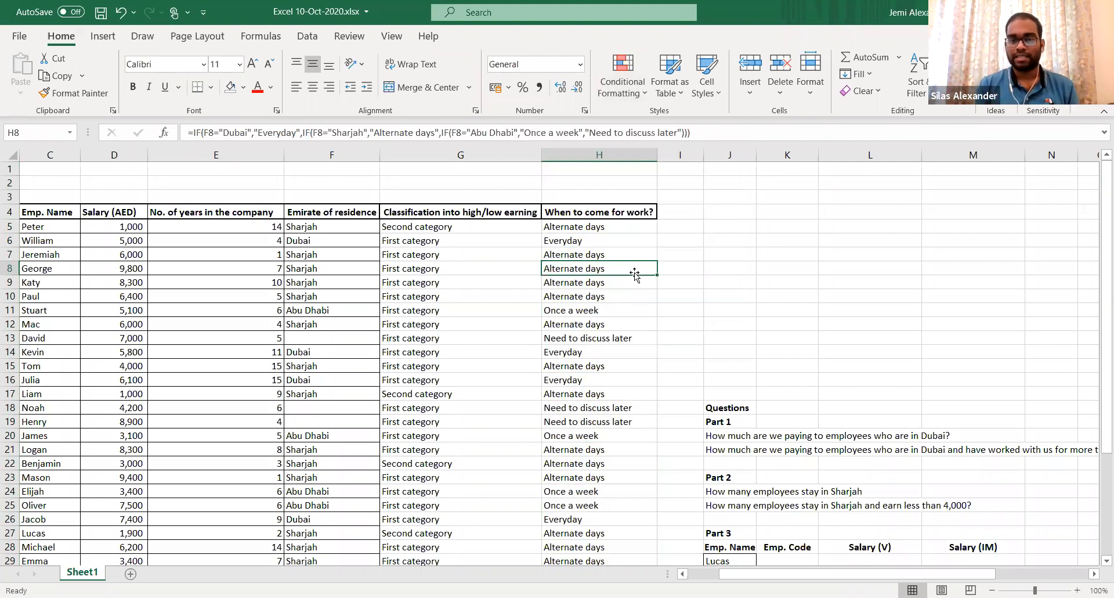
Conditionally format the Salary column so values greater than 5000 get Green Fill with Dark Green Text
{"action": "left_click", "coordinate": [128, 157]}
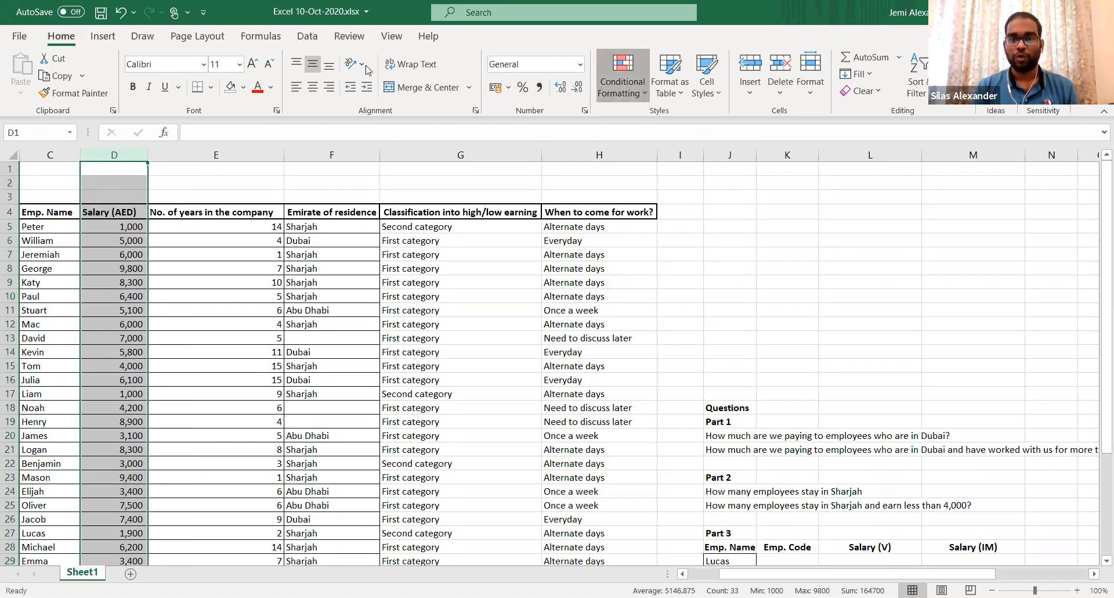
{"action": "left_click", "coordinate": [623, 78]}
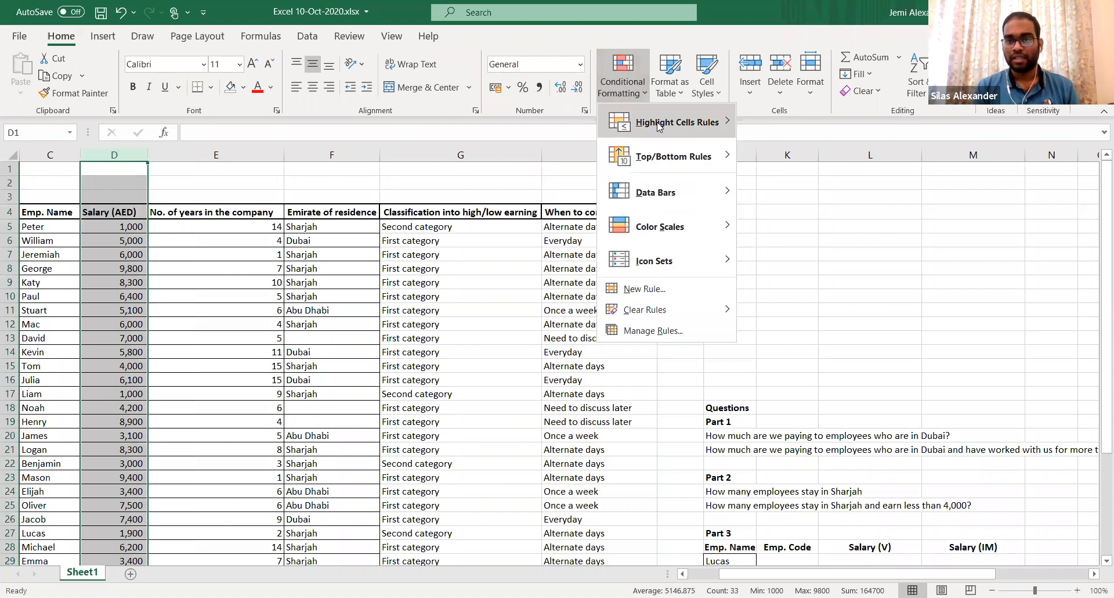
{"action": "mouse_move", "coordinate": [658, 126]}
{"action": "left_click", "coordinate": [796, 122]}
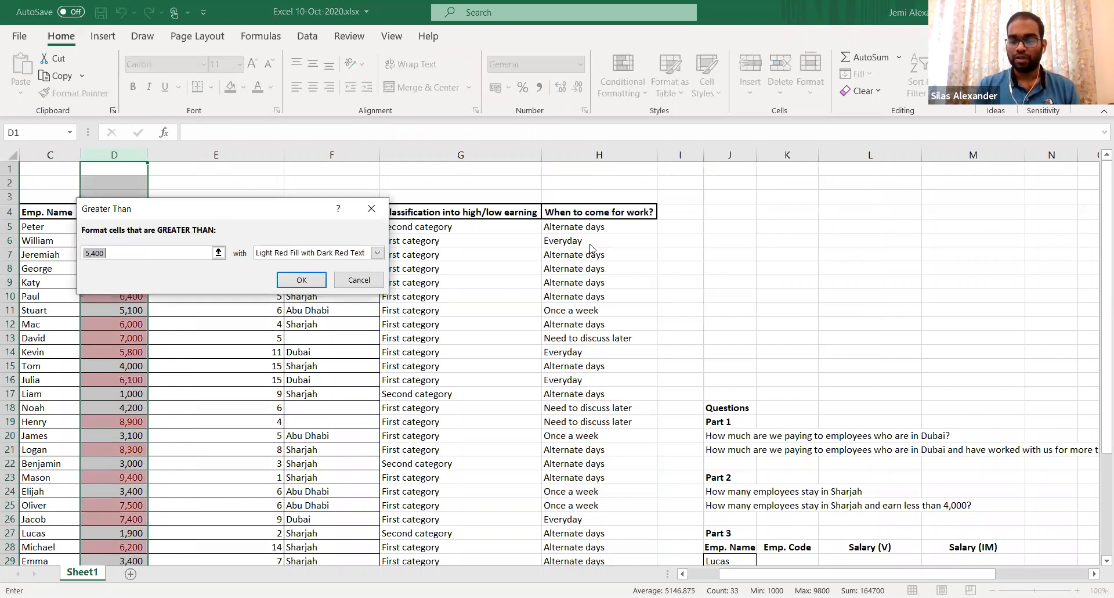
{"action": "left_click_drag", "start_coordinate": [223, 212], "coordinate": [626, 216]}
{"action": "type", "text": "5000"}
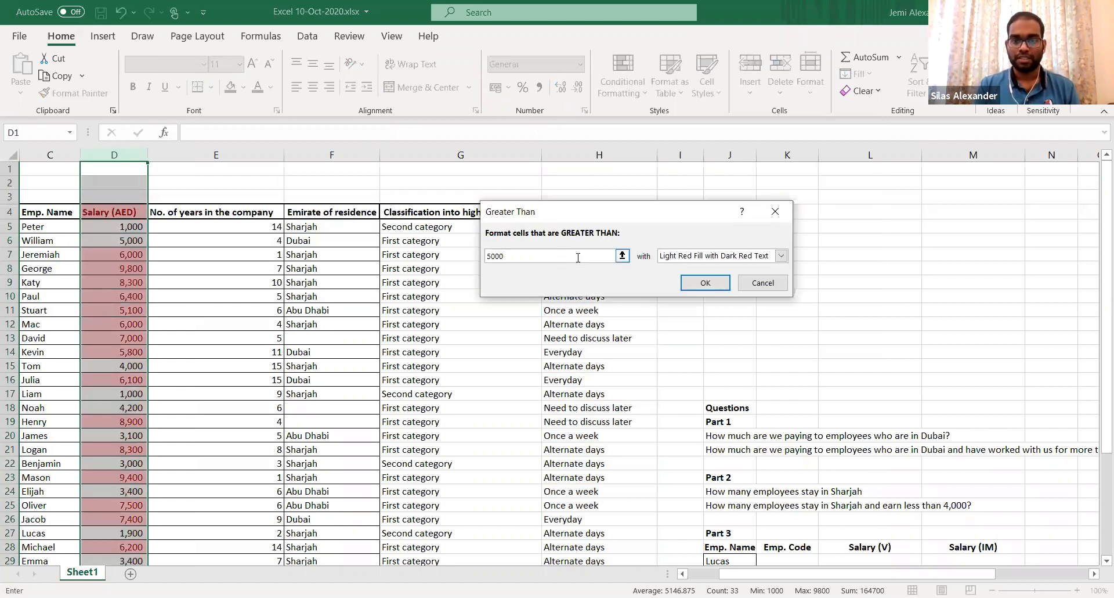
{"action": "left_click", "coordinate": [702, 256]}
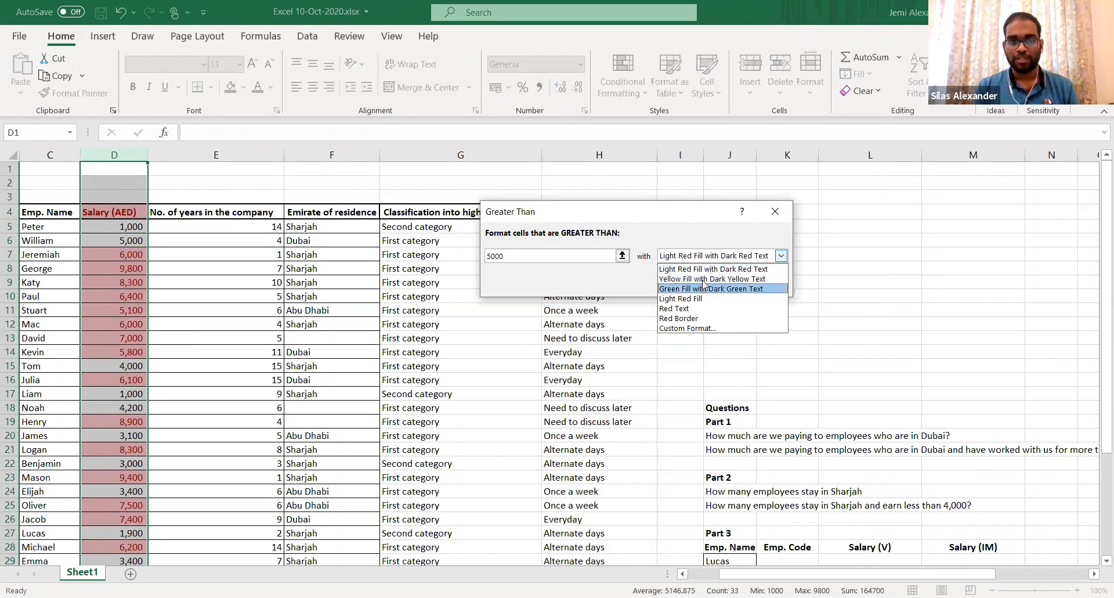
{"action": "left_click", "coordinate": [703, 288]}
{"action": "left_click", "coordinate": [704, 284]}
{"action": "left_click", "coordinate": [132, 228]}
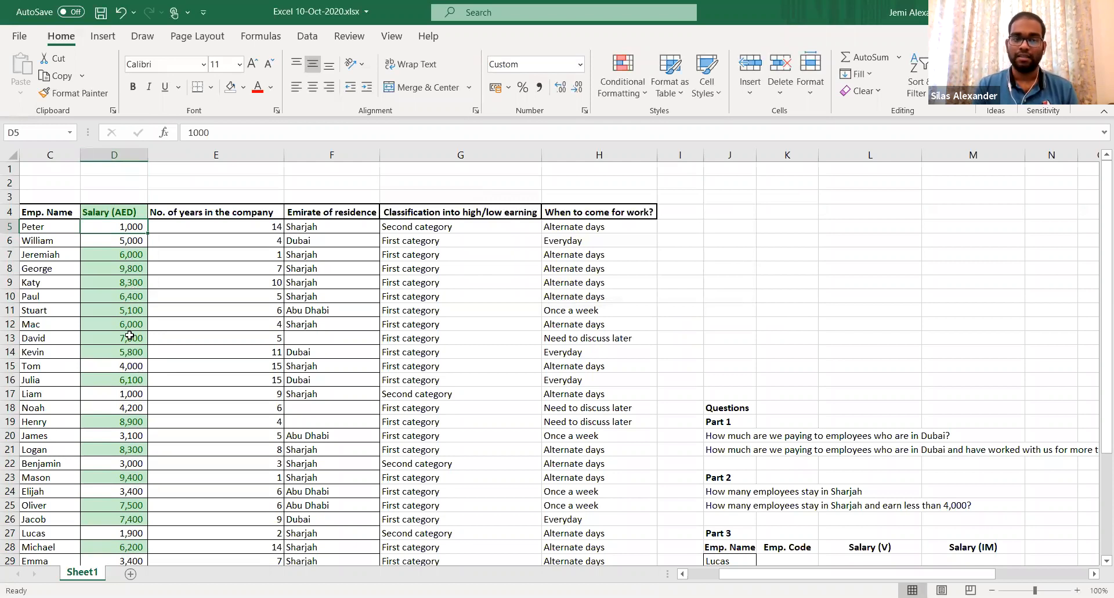
Clear the conditional formatting rules from the entire sheet
{"action": "scroll", "coordinate": [130, 335], "scroll_direction": "down", "scroll_amount": 2}
{"action": "scroll", "coordinate": [392, 209], "scroll_direction": "up", "scroll_amount": 2}
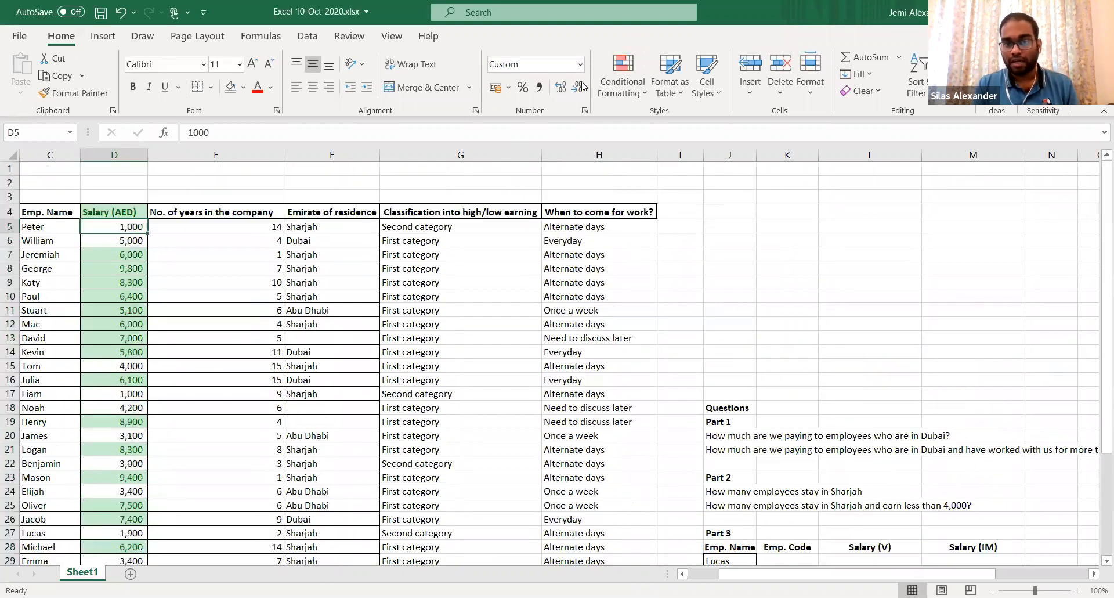
{"action": "left_click", "coordinate": [611, 73]}
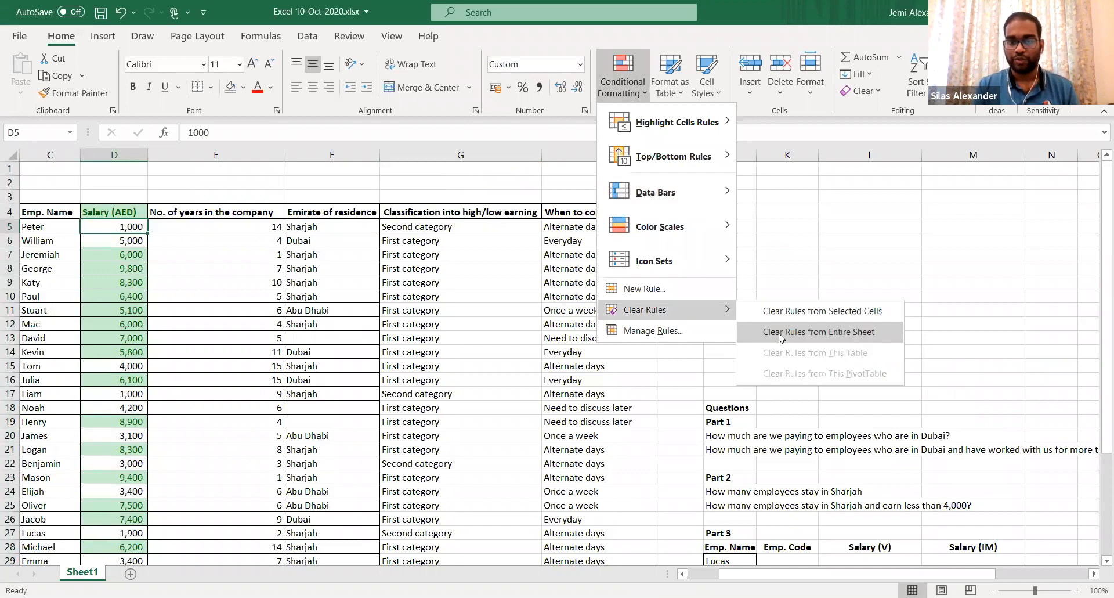
{"action": "left_click", "coordinate": [780, 334]}
Conditionally format the whole of column H so cells containing "Everyday" get Green Fill with Dark Green Text
{"action": "left_click", "coordinate": [606, 227]}
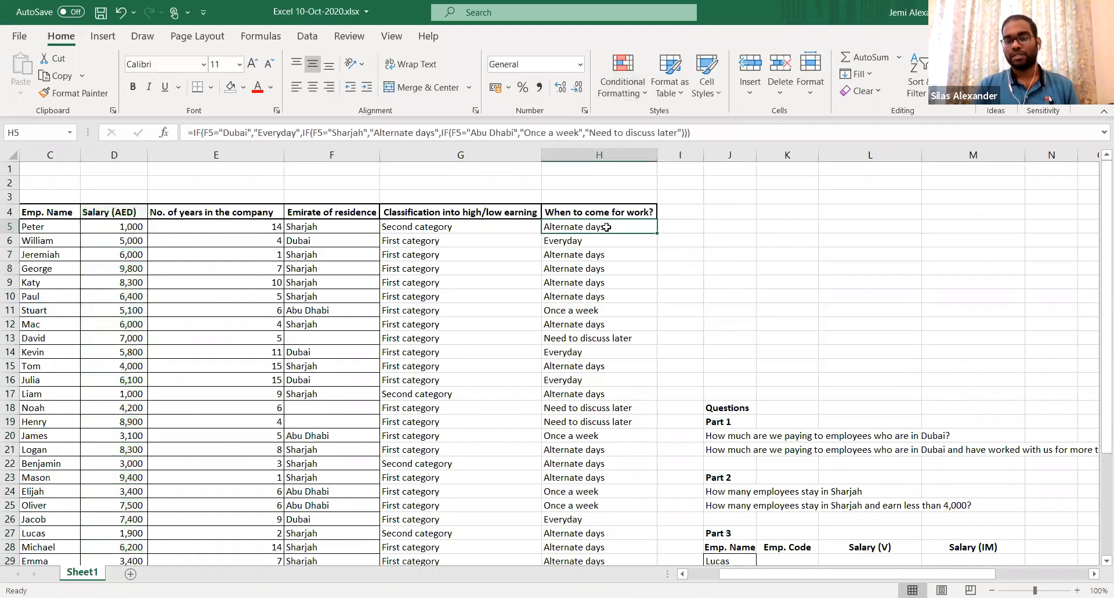
{"action": "key", "text": "ctrl+shift+Down"}
{"action": "key", "text": "ctrl+space"}
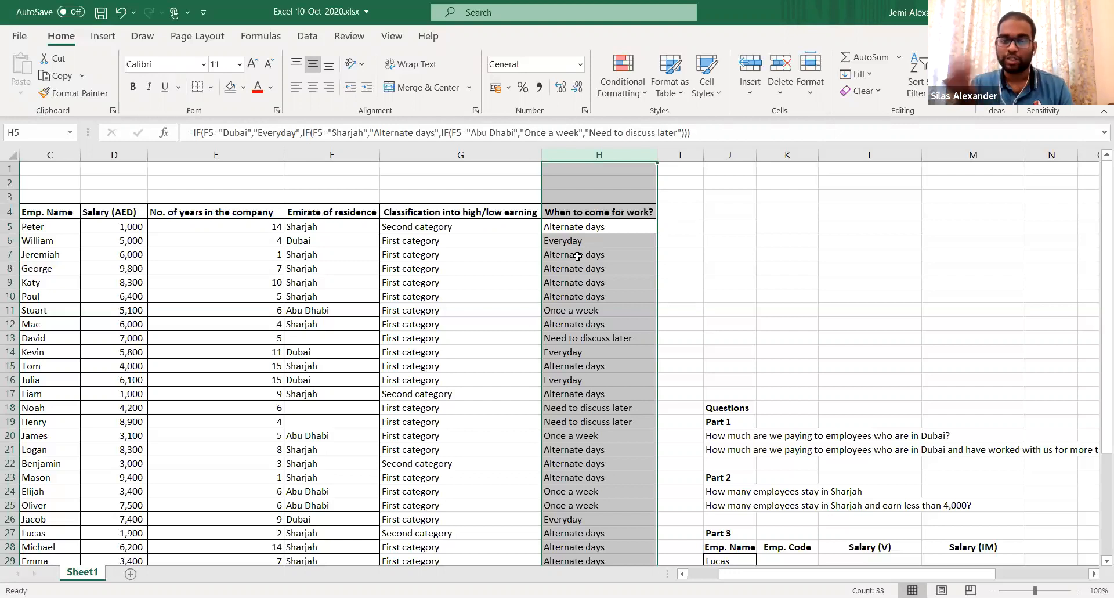
{"action": "left_click", "coordinate": [592, 207]}
{"action": "key", "text": "ctrl+space"}
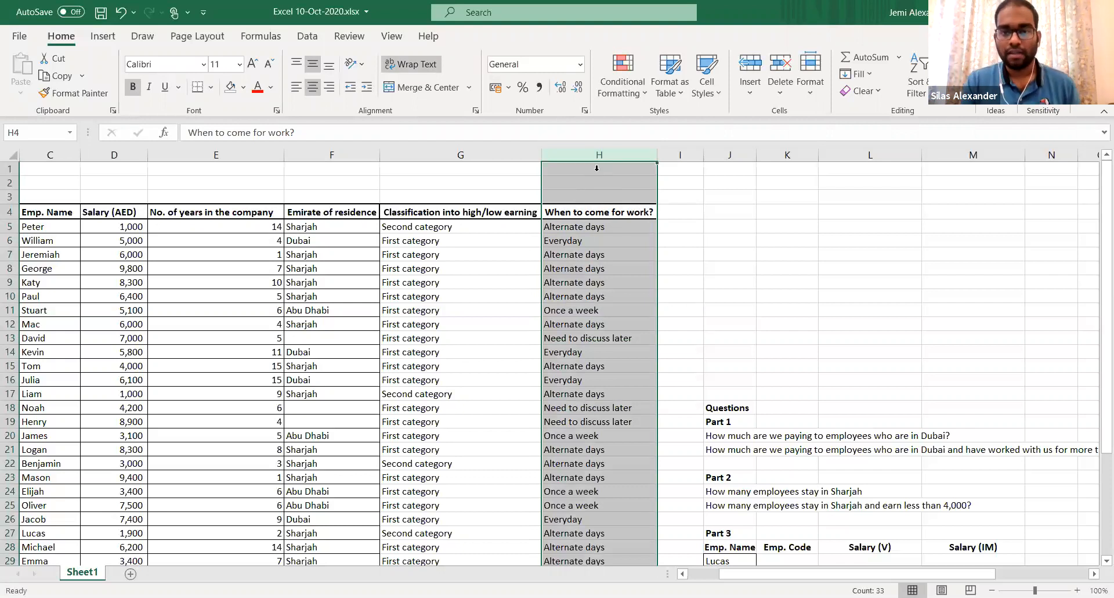
{"action": "left_click", "coordinate": [610, 100]}
{"action": "mouse_move", "coordinate": [676, 122]}
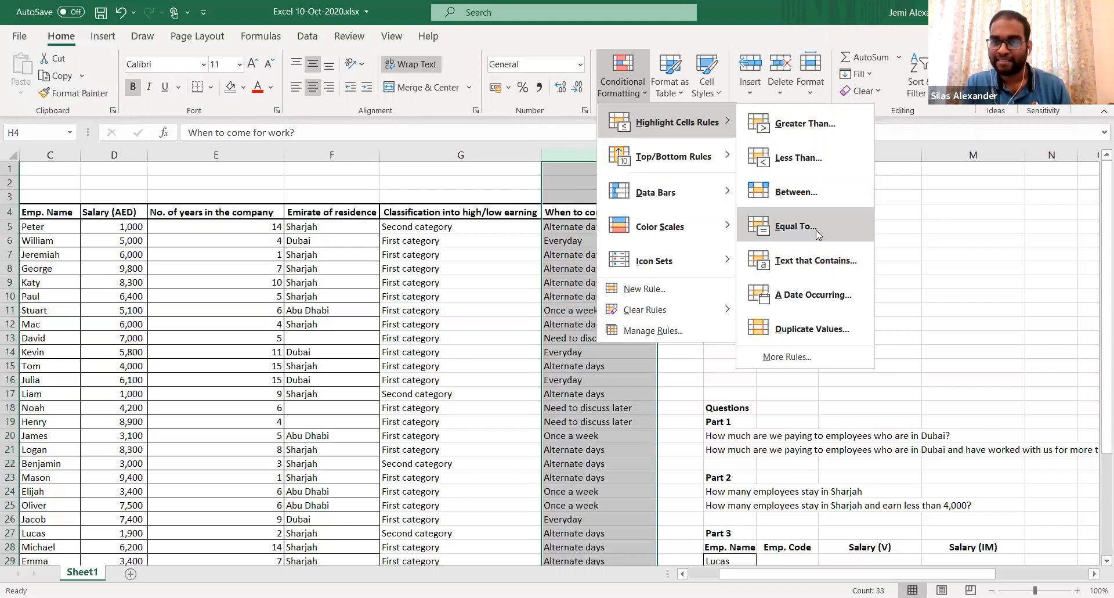
{"action": "left_click", "coordinate": [821, 260]}
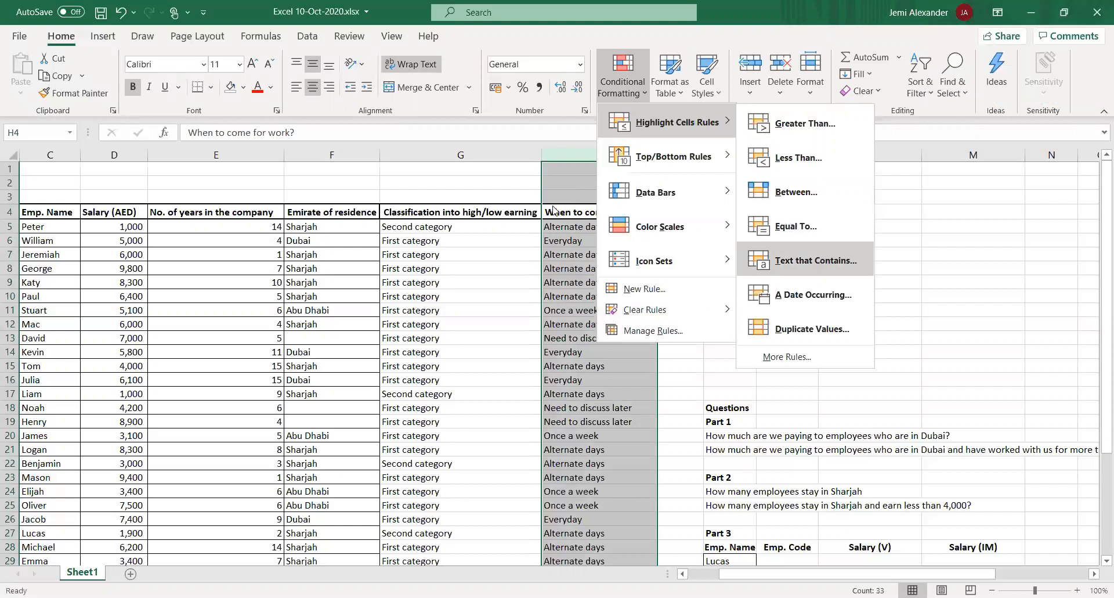
{"action": "left_click_drag", "start_coordinate": [553, 210], "coordinate": [336, 169]}
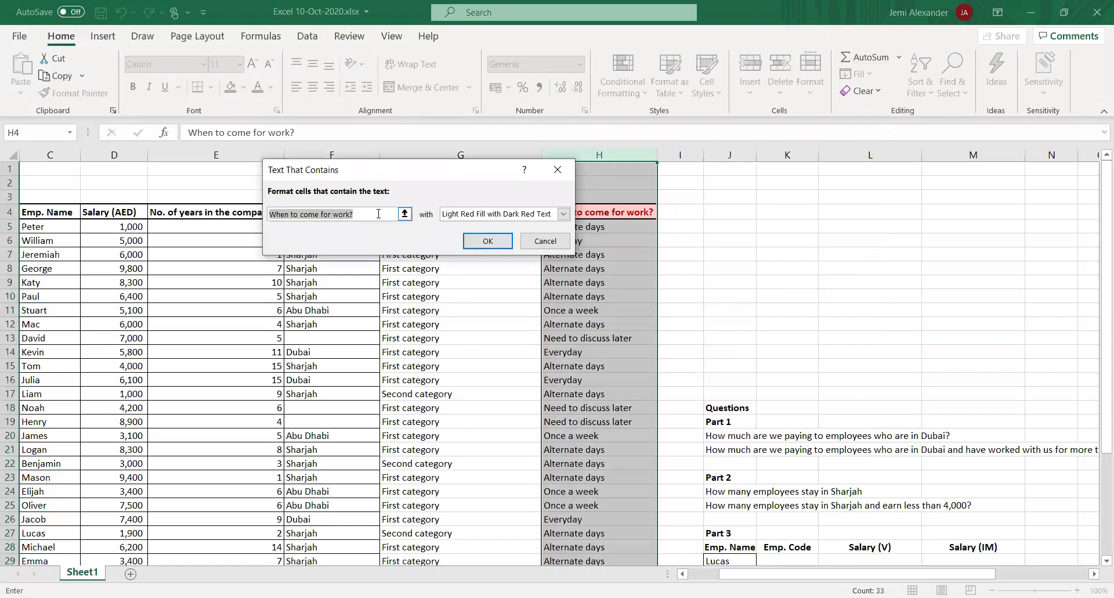
{"action": "type", "text": "Ev"}
{"action": "key", "text": "BackSpace"}
{"action": "type", "text": "veryday"}
{"action": "left_click", "coordinate": [494, 213]}
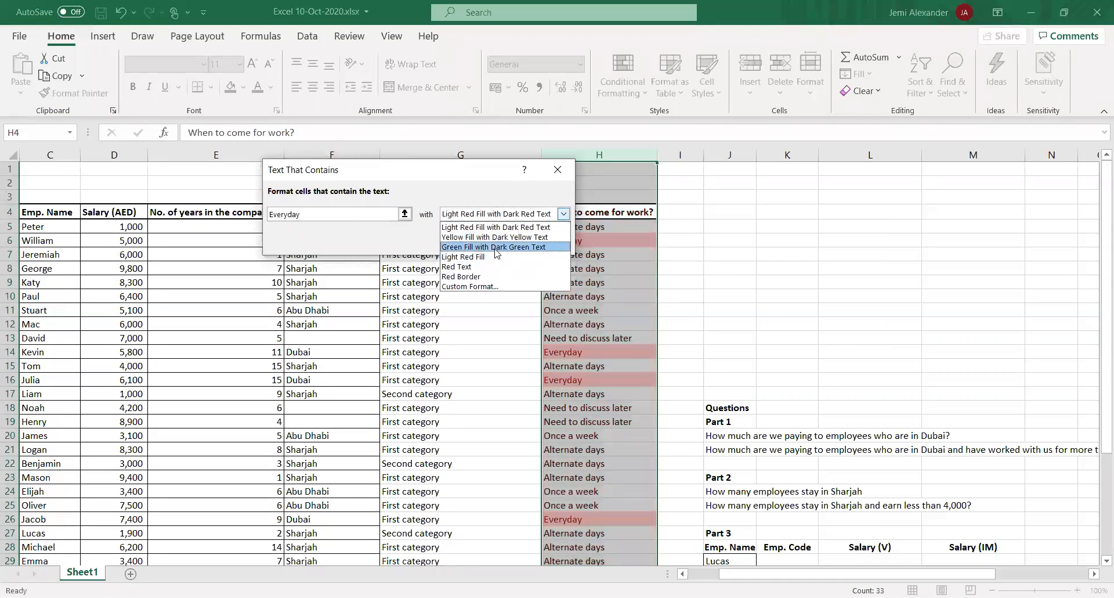
{"action": "left_click", "coordinate": [495, 247]}
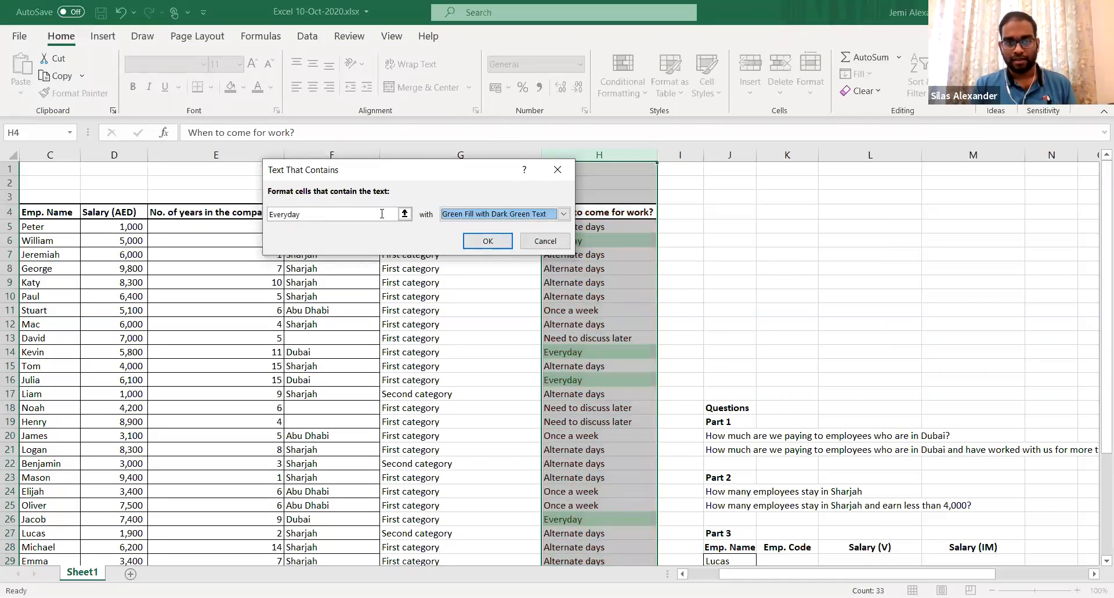
{"action": "left_click", "coordinate": [488, 242]}
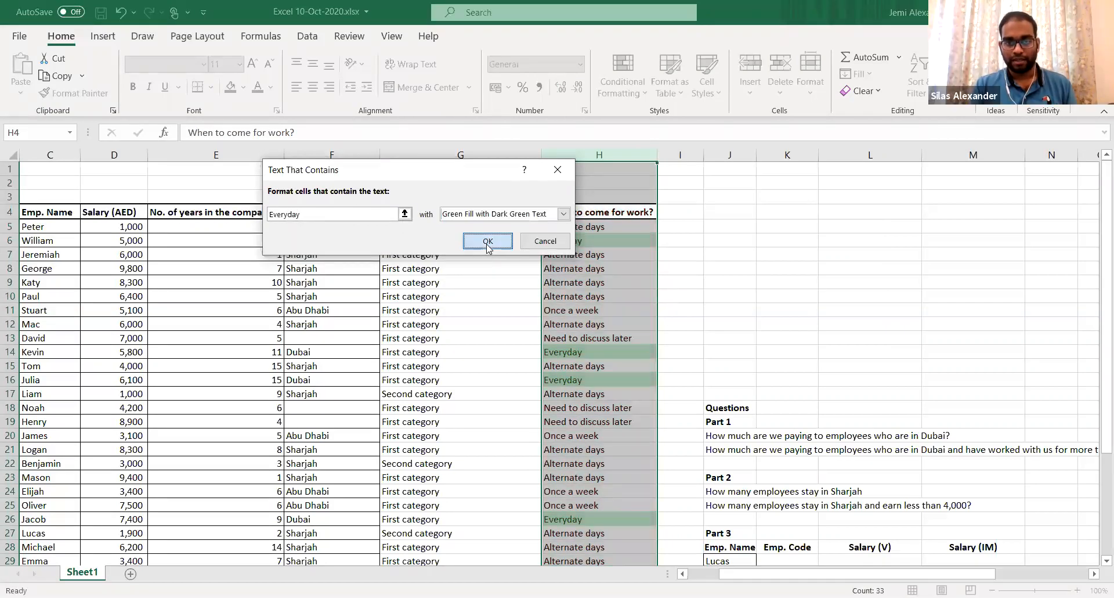
Conditionally format column H so cells containing "Alternate days" get Light Red Fill with Dark Red Text
{"action": "left_click", "coordinate": [592, 261]}
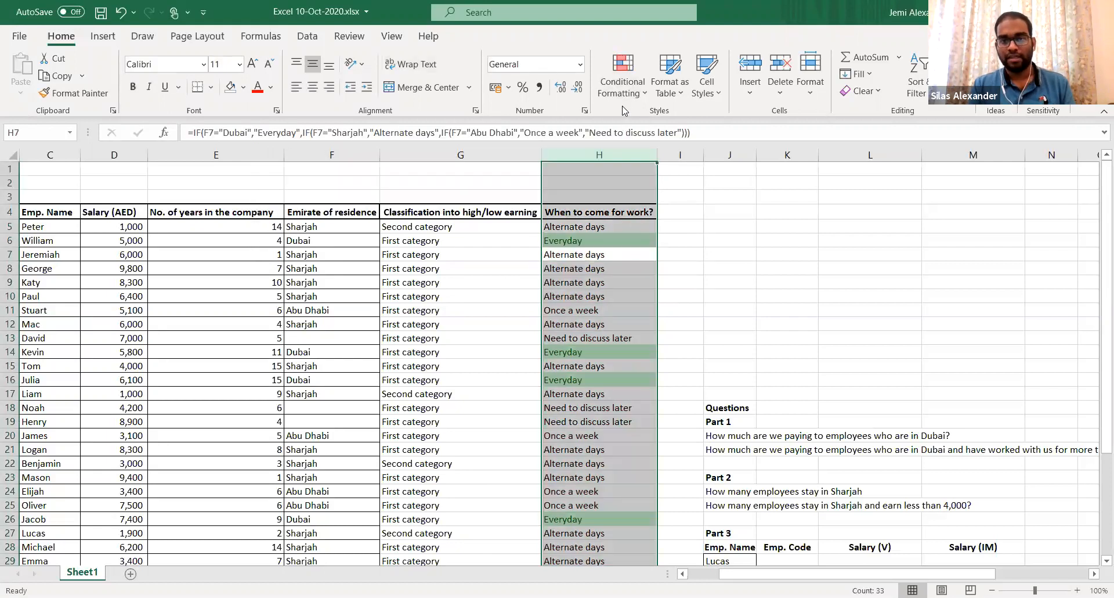
{"action": "left_click", "coordinate": [625, 90]}
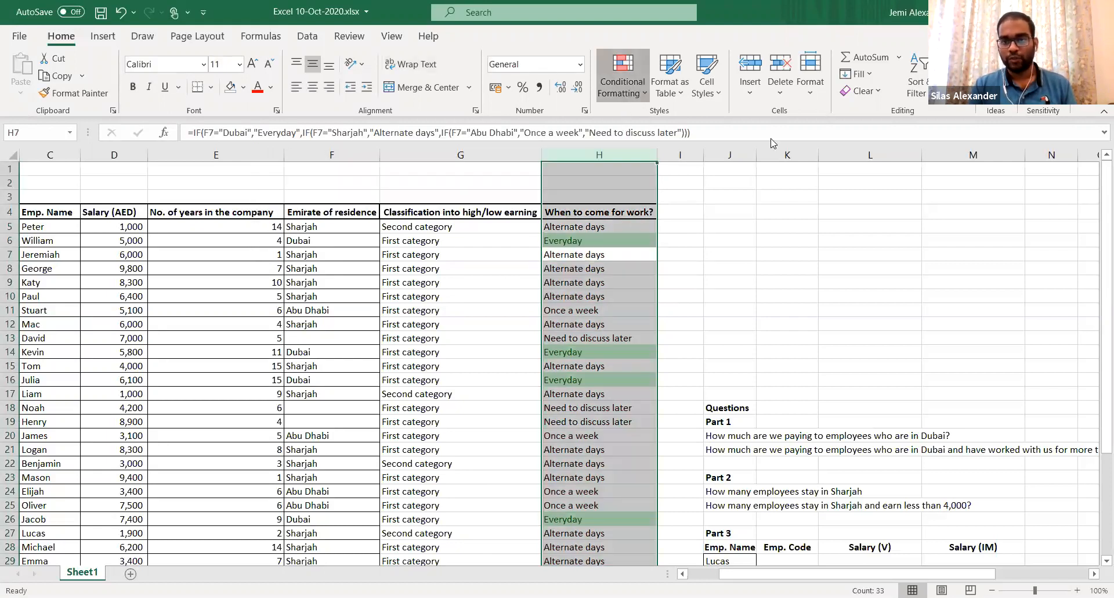
{"action": "left_click", "coordinate": [800, 259]}
{"action": "type", "text": "Alternate days"}
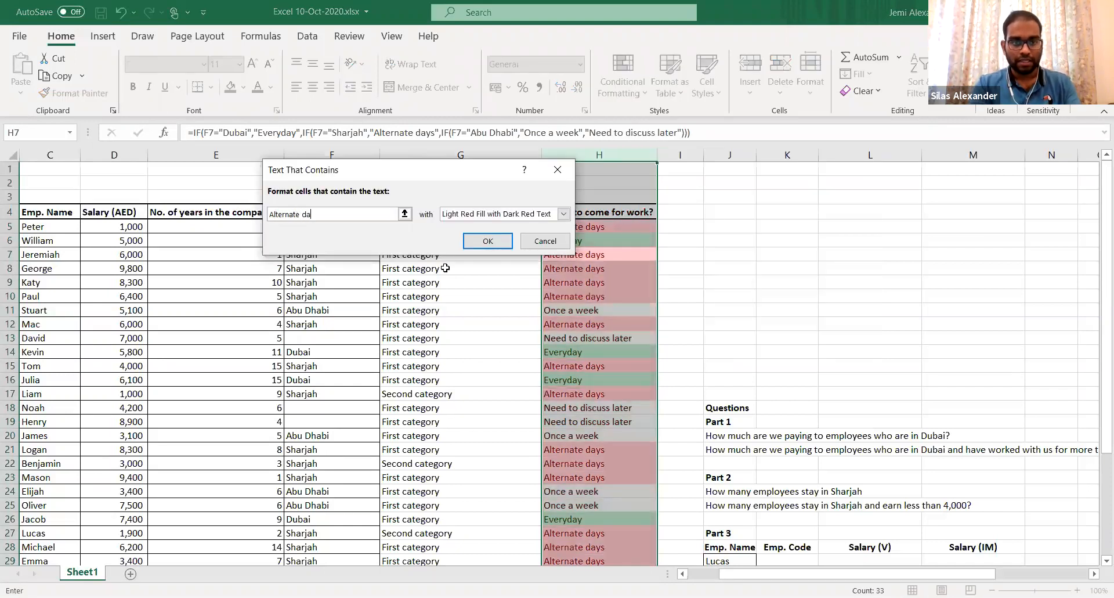
{"action": "left_click", "coordinate": [475, 242]}
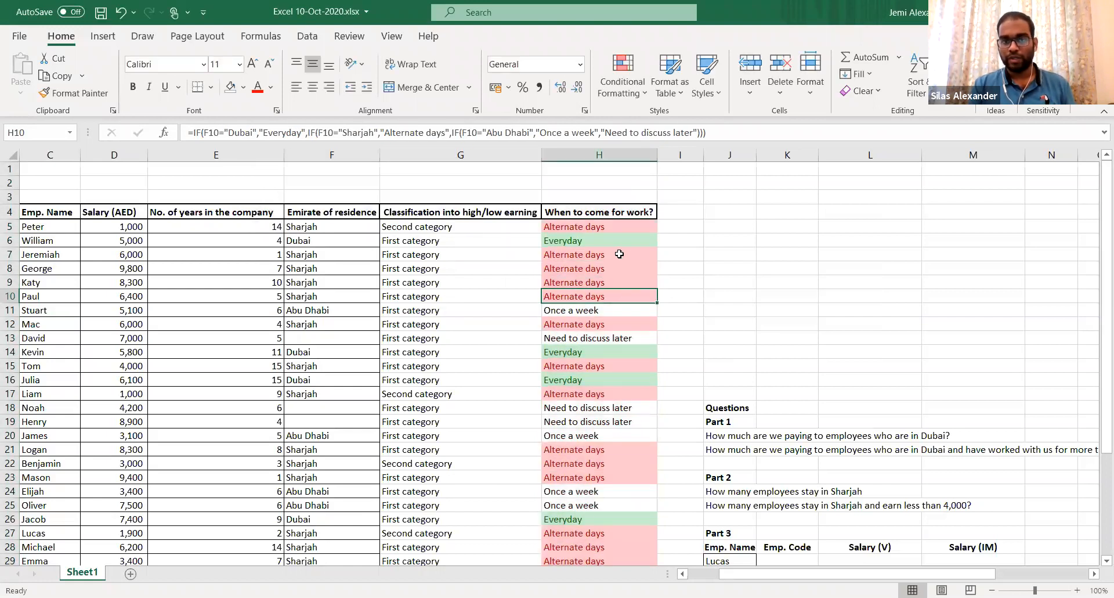
Review the coloured results in the "When to come for work?" column down to the last employee
{"action": "left_click", "coordinate": [634, 67]}
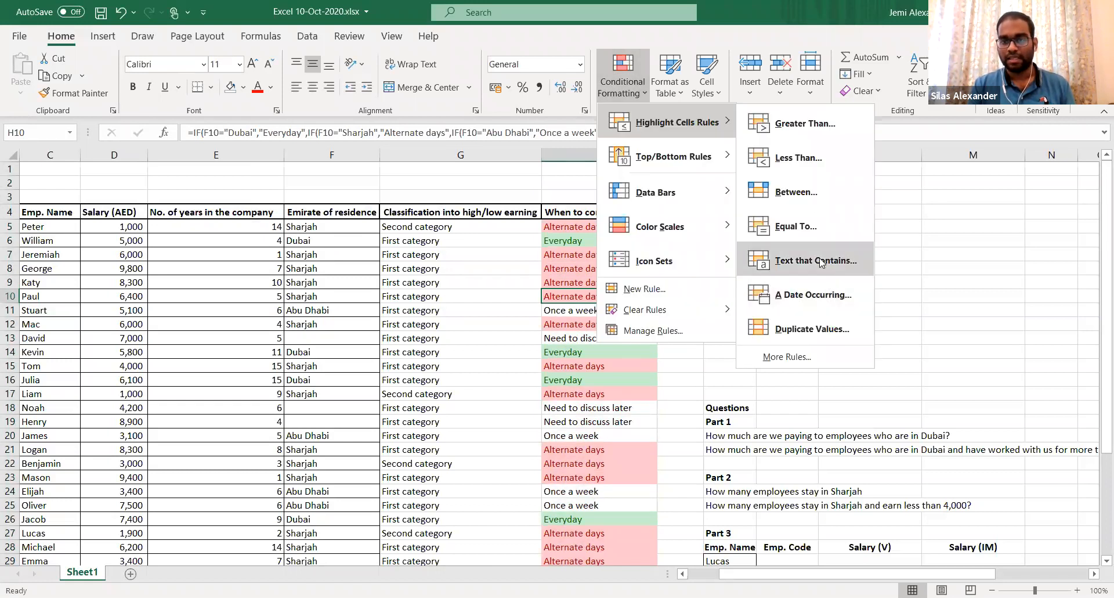
{"action": "key", "text": "Escape"}
{"action": "left_click", "coordinate": [604, 245]}
{"action": "scroll", "coordinate": [602, 279], "scroll_direction": "down", "scroll_amount": 2}
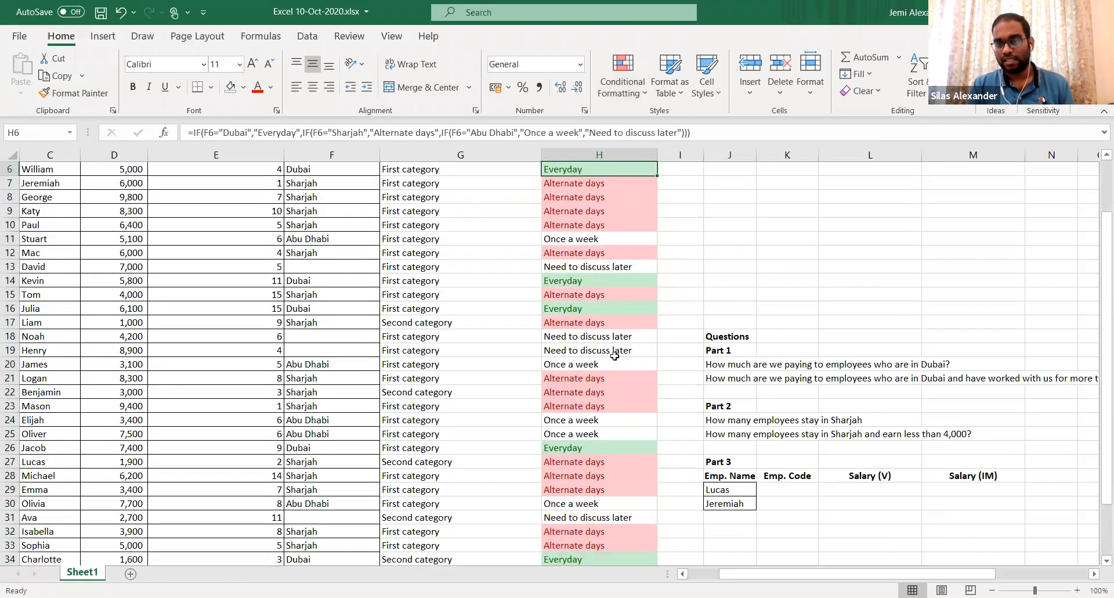
{"action": "scroll", "coordinate": [615, 356], "scroll_direction": "down", "scroll_amount": 2}
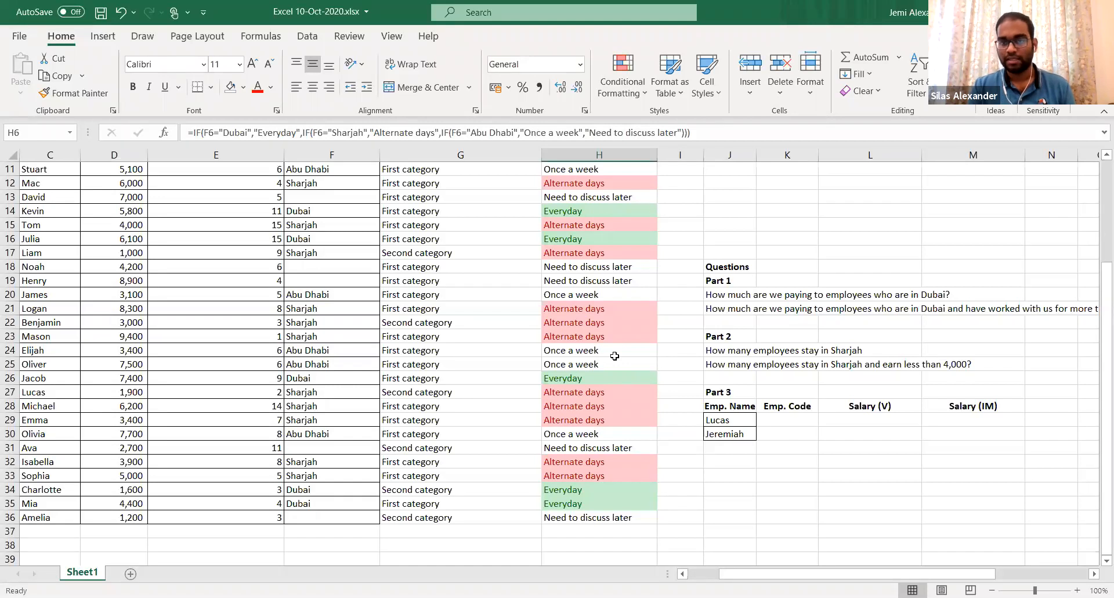
{"action": "scroll", "coordinate": [576, 295], "scroll_direction": "up", "scroll_amount": 2}
{"action": "scroll", "coordinate": [561, 285], "scroll_direction": "up", "scroll_amount": 1}
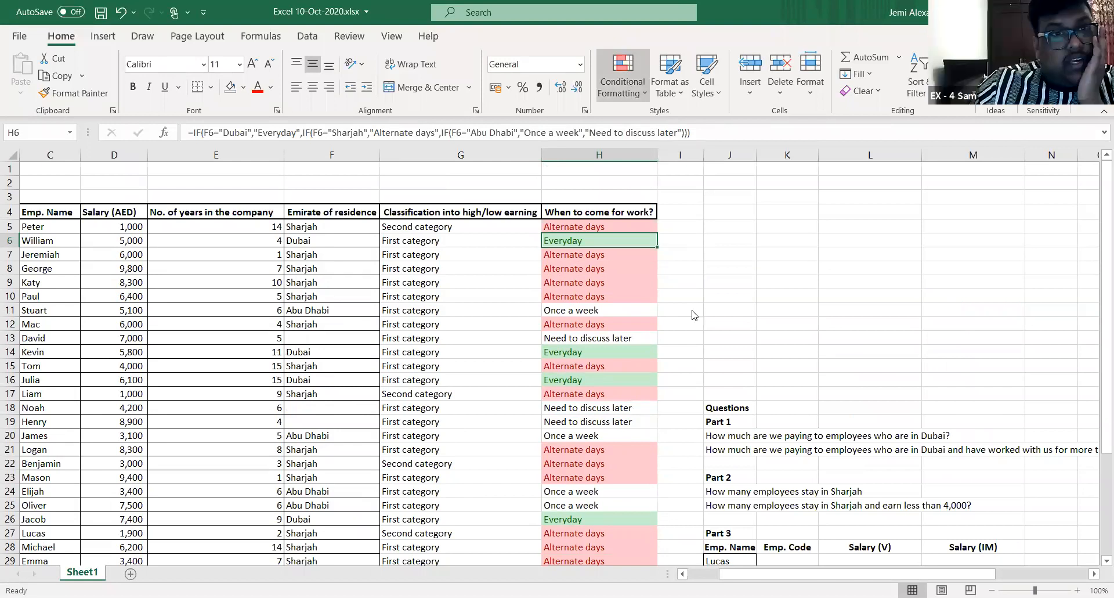
Clear the conditional formatting rules from the entire sheet
{"action": "left_click", "coordinate": [623, 82]}
{"action": "mouse_move", "coordinate": [645, 309]}
{"action": "left_click", "coordinate": [820, 331]}
{"action": "left_click", "coordinate": [567, 287]}
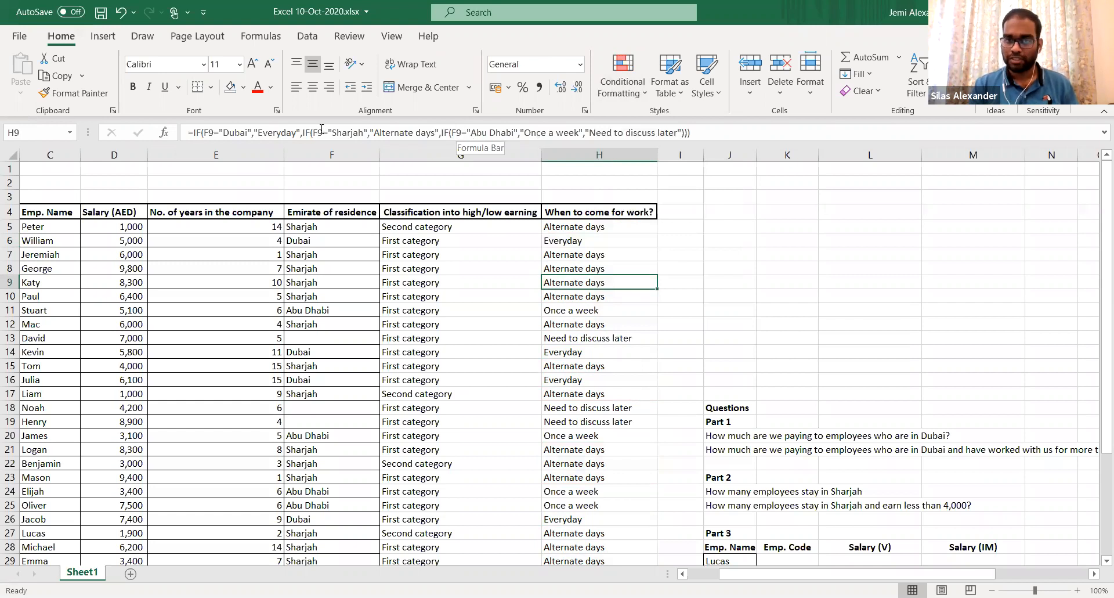
Run Evaluate Formula on the nested IF in H5 for its first F5 reference only, and close the evaluation
{"action": "left_click", "coordinate": [600, 231]}
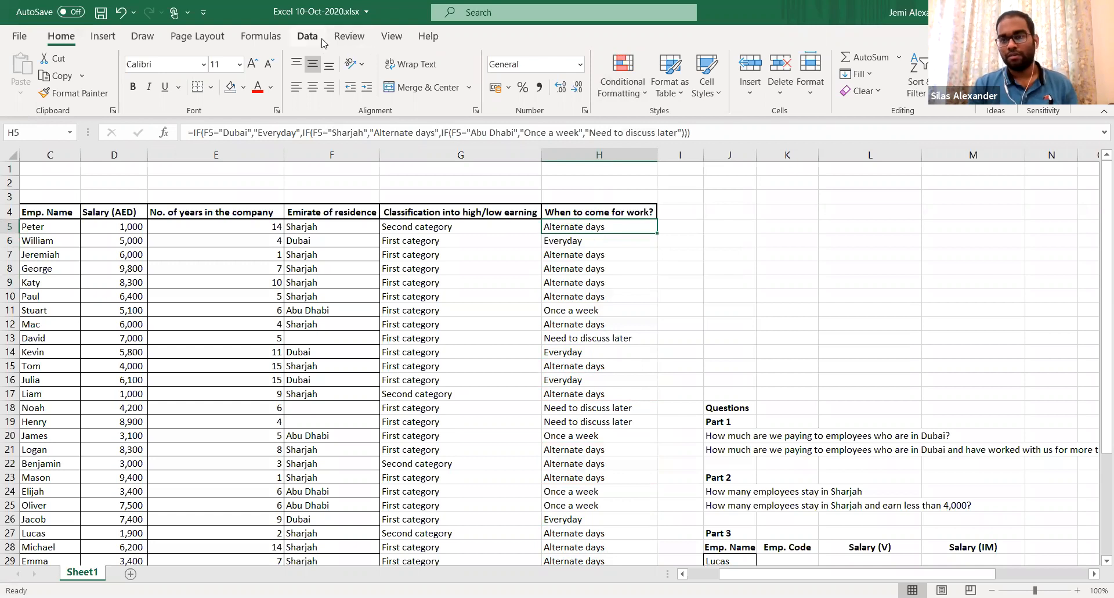
{"action": "left_click", "coordinate": [271, 37]}
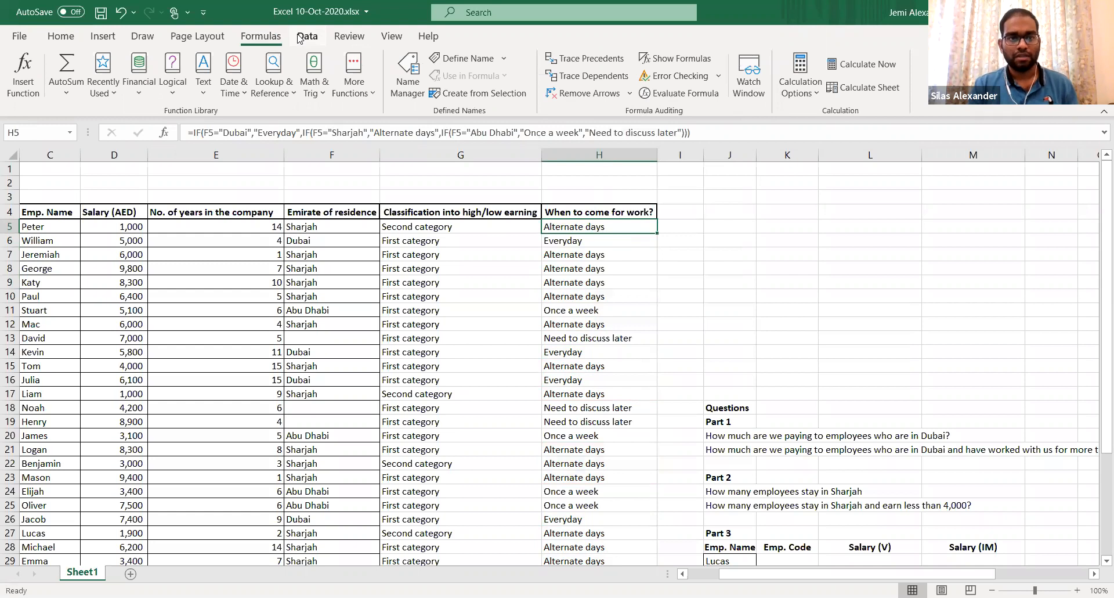
{"action": "left_click", "coordinate": [299, 37]}
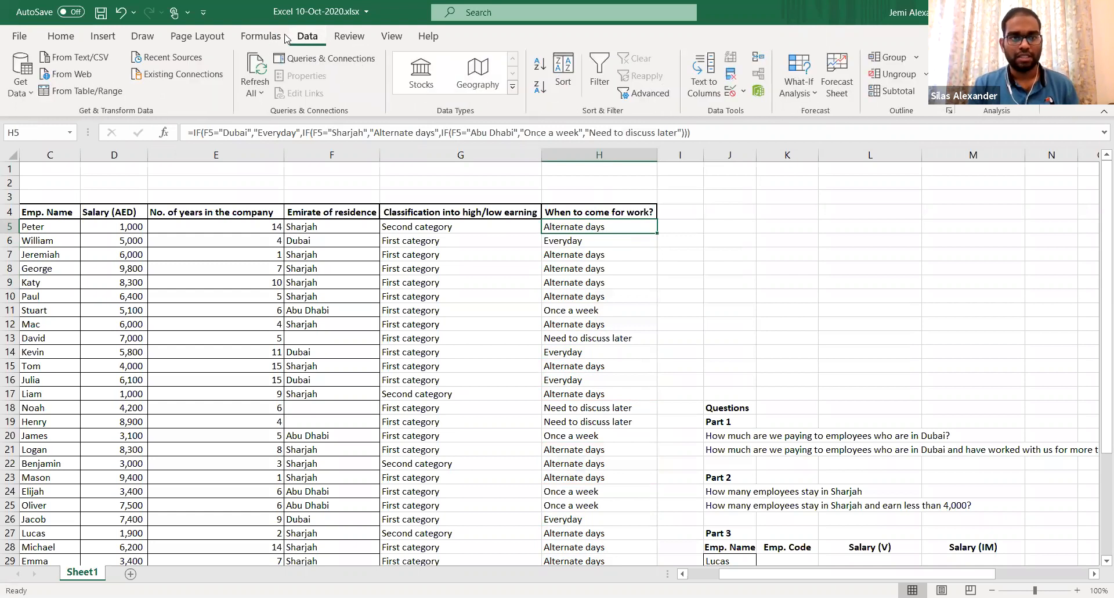
{"action": "left_click", "coordinate": [268, 38]}
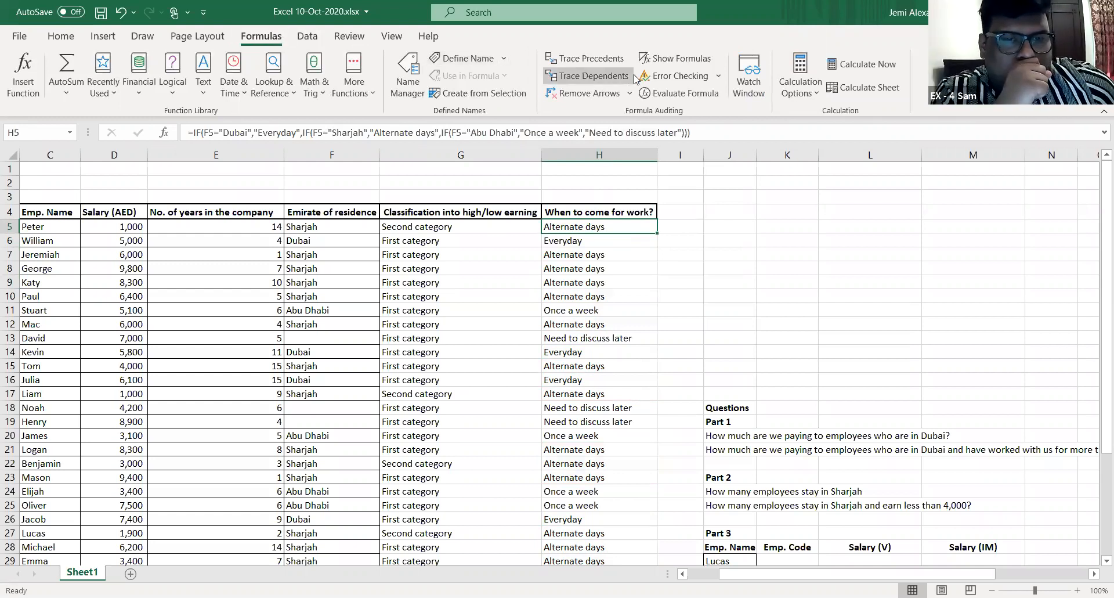
{"action": "left_click", "coordinate": [679, 93]}
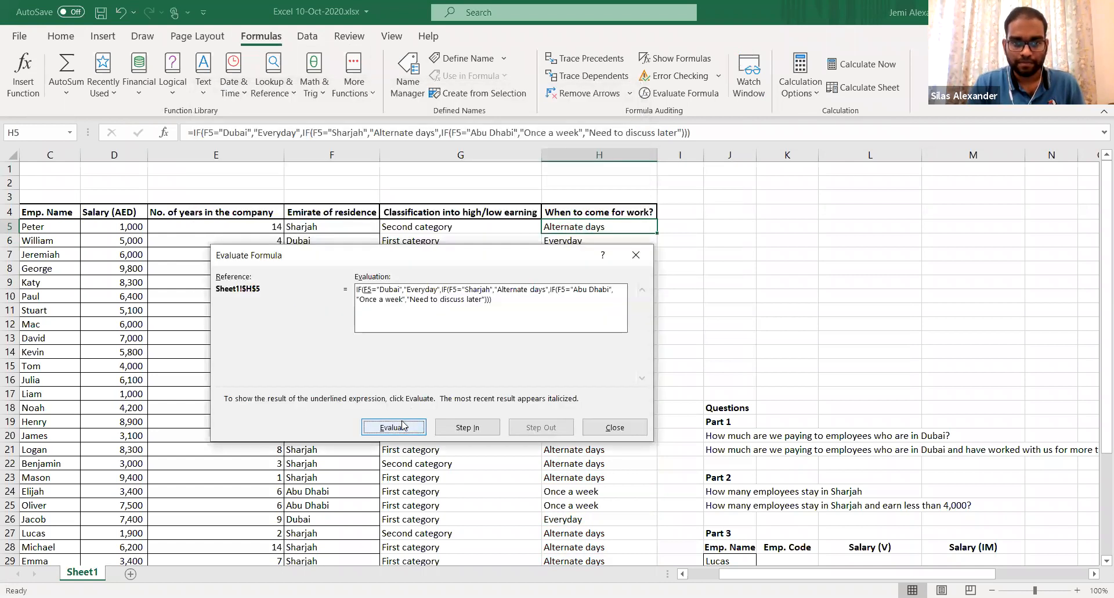
{"action": "left_click", "coordinate": [403, 425]}
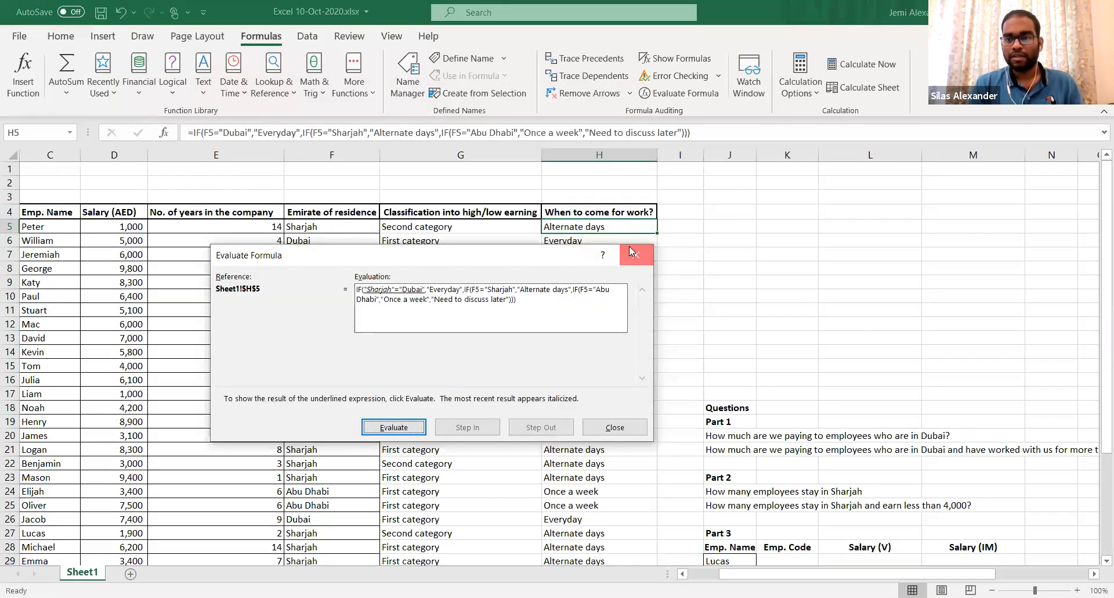
{"action": "left_click", "coordinate": [630, 247]}
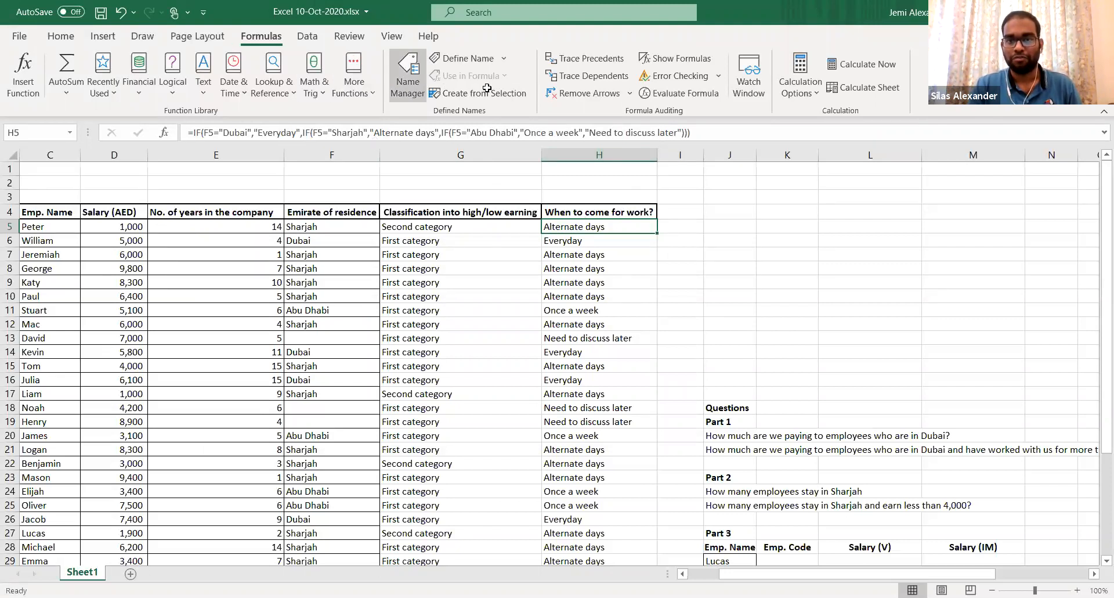
Evaluate the H5 formula step by step through its Dubai and Sharjah tests, with the evaluation window moved clear of row 5
{"action": "left_click", "coordinate": [649, 95]}
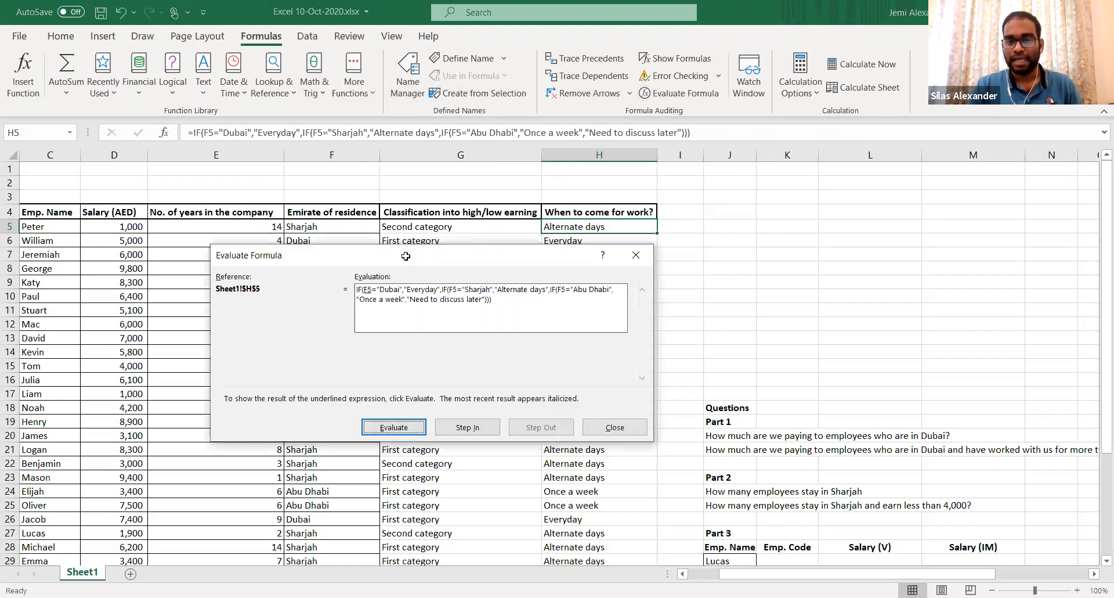
{"action": "left_click_drag", "start_coordinate": [406, 256], "coordinate": [405, 363]}
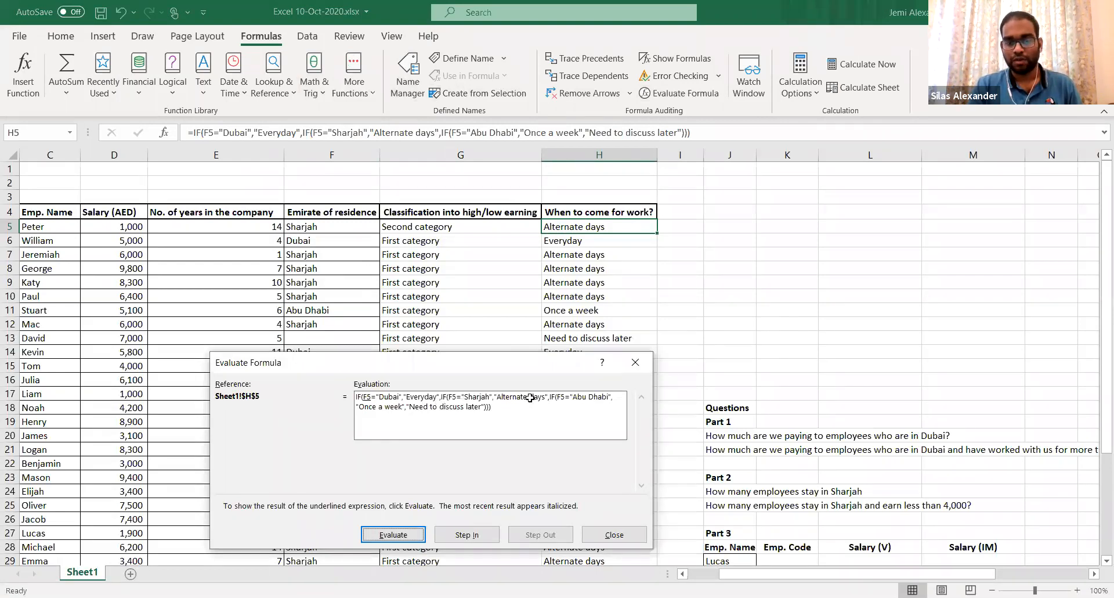
{"action": "left_click", "coordinate": [416, 531]}
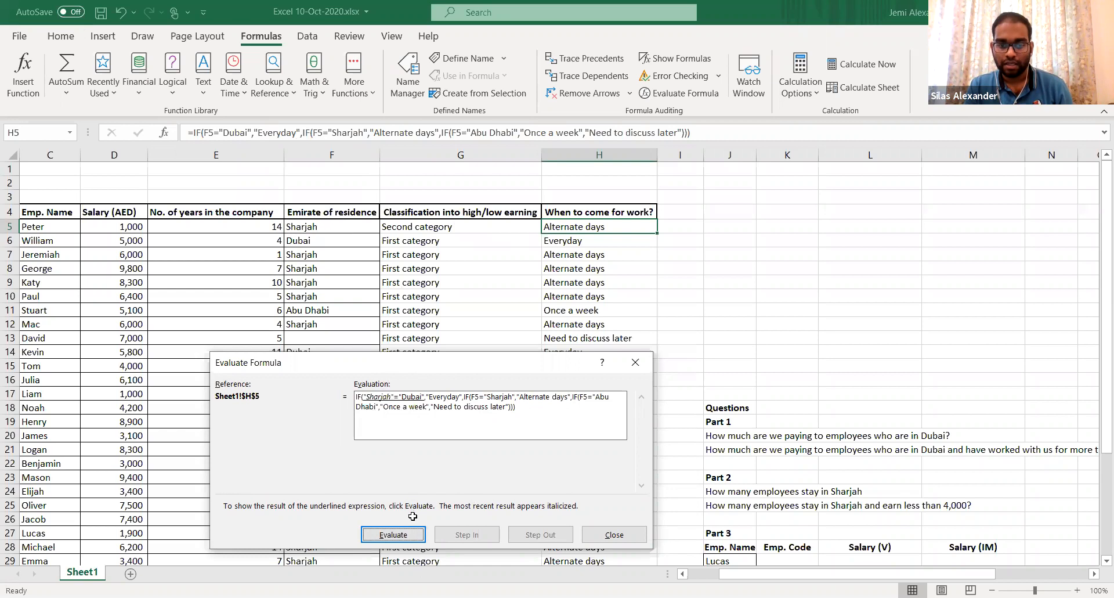
{"action": "left_click", "coordinate": [410, 533]}
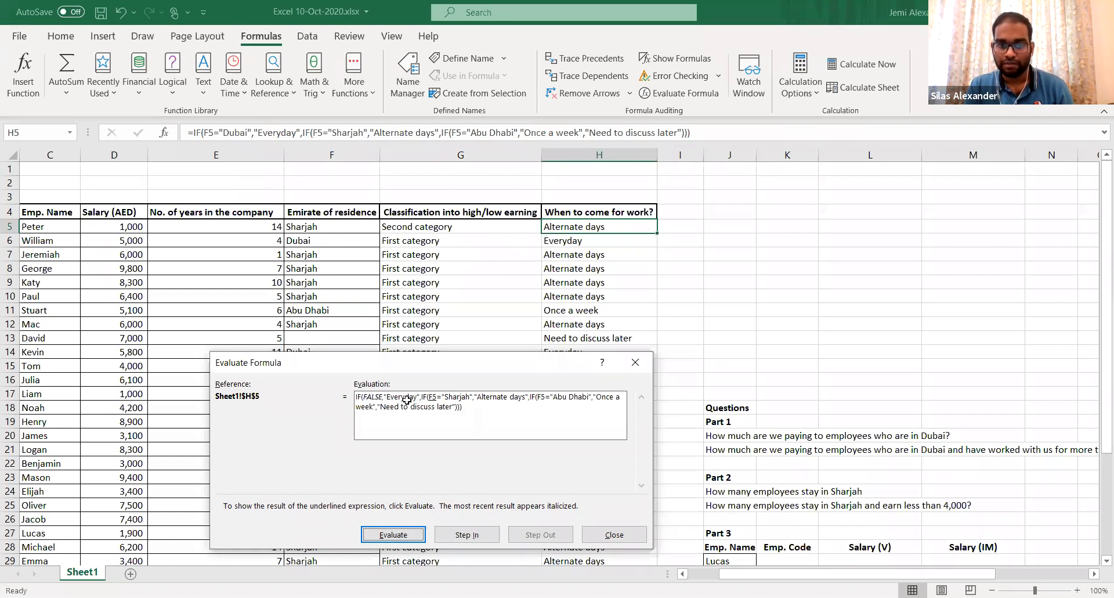
{"action": "left_click", "coordinate": [398, 530]}
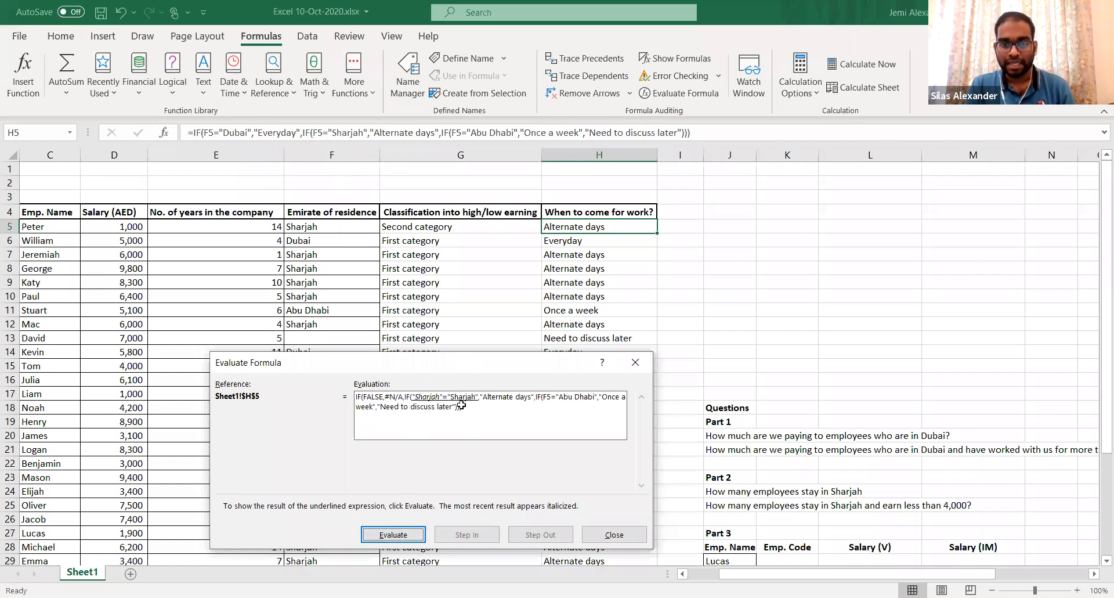
{"action": "left_click", "coordinate": [422, 532]}
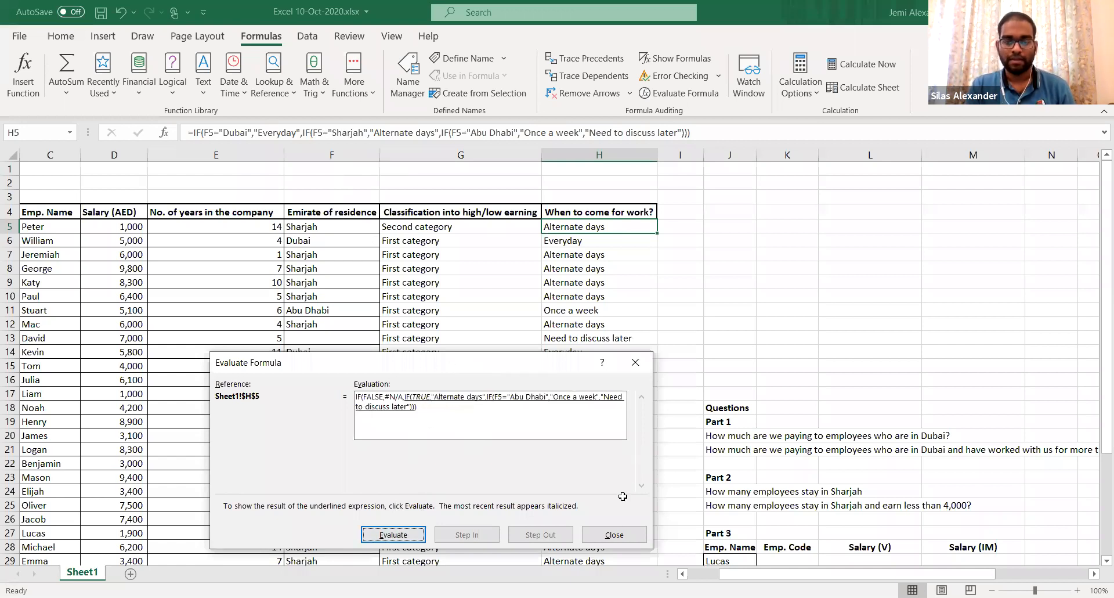
{"action": "left_click", "coordinate": [611, 535]}
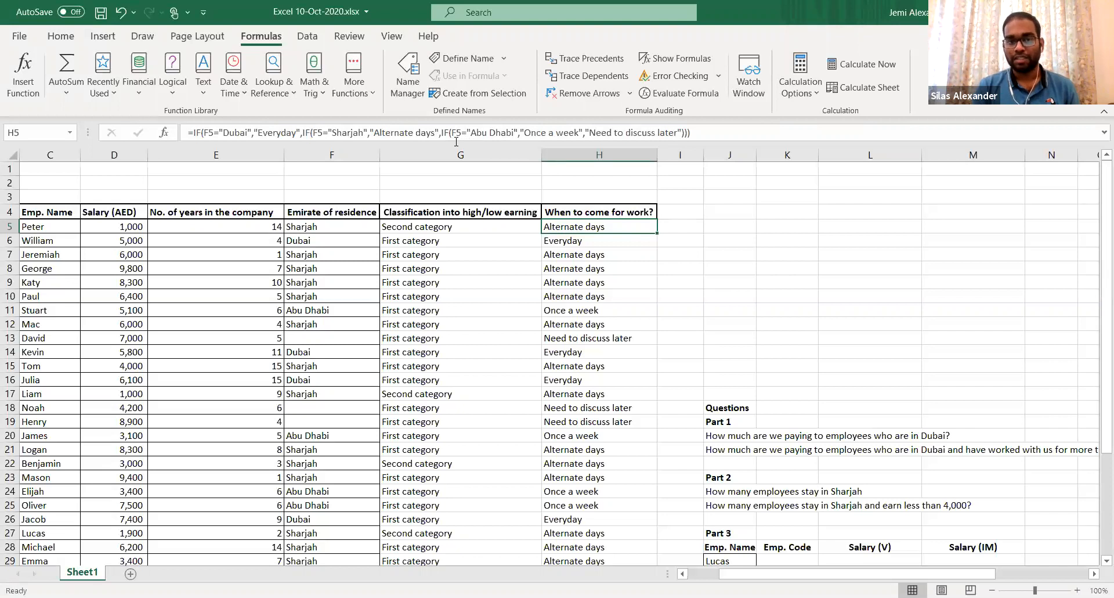
{"action": "left_click", "coordinate": [395, 133]}
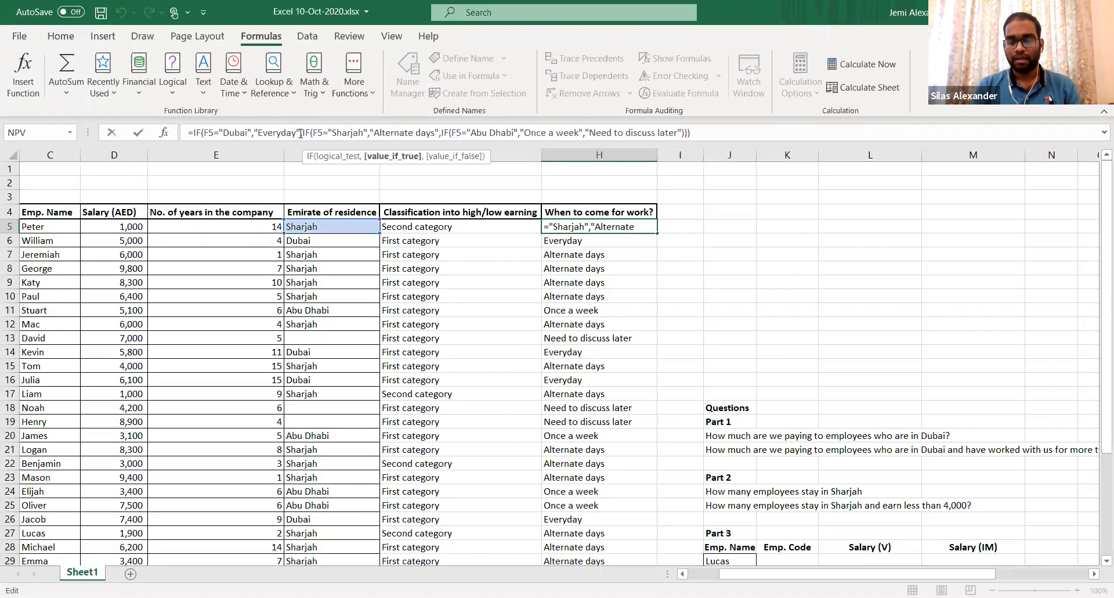
{"action": "key", "text": "shift+Return"}
{"action": "key", "text": "Up"}
{"action": "key", "text": "Down"}
{"action": "key", "text": "Down"}
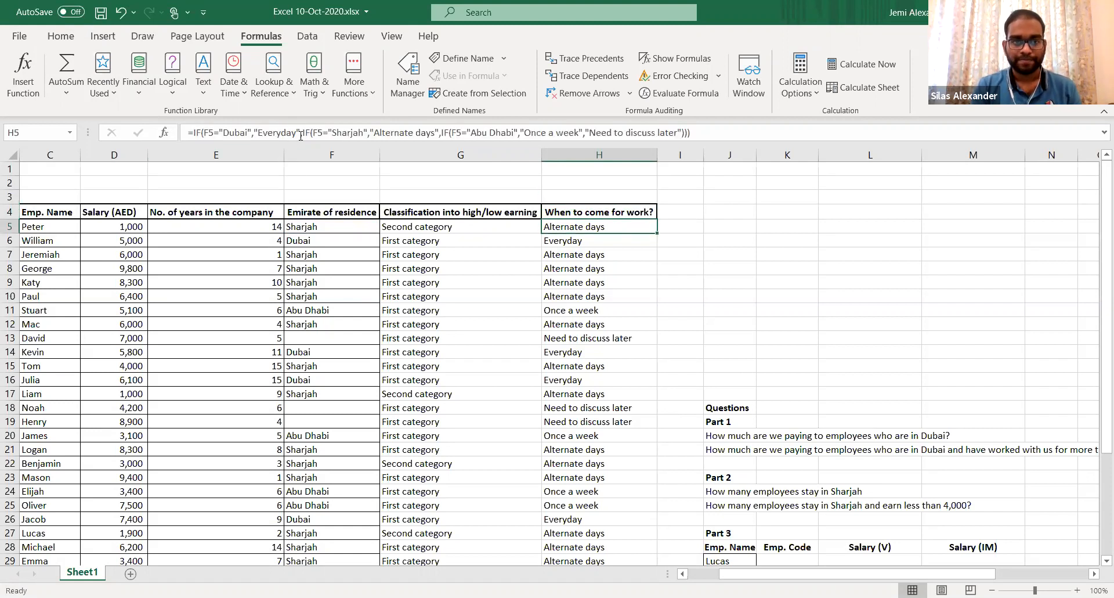
Try to split the nested IF formula in H5 into three lines, one IF per line, with the formula bar enlarged
{"action": "left_click", "coordinate": [305, 135]}
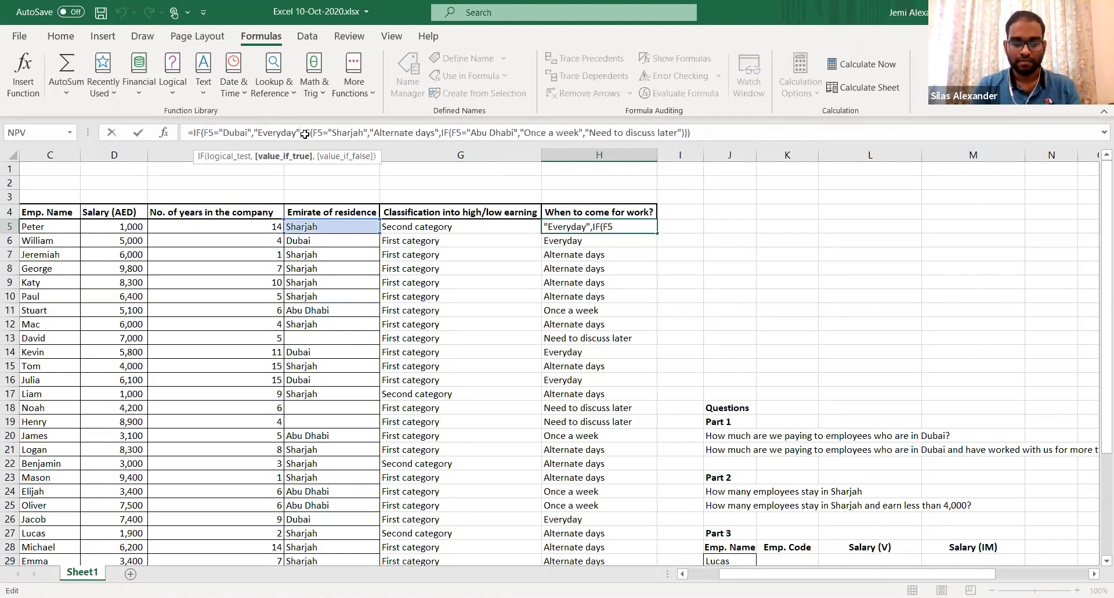
{"action": "key", "text": "shift+Home"}
{"action": "key", "text": "BackSpace"}
{"action": "key", "text": "Up"}
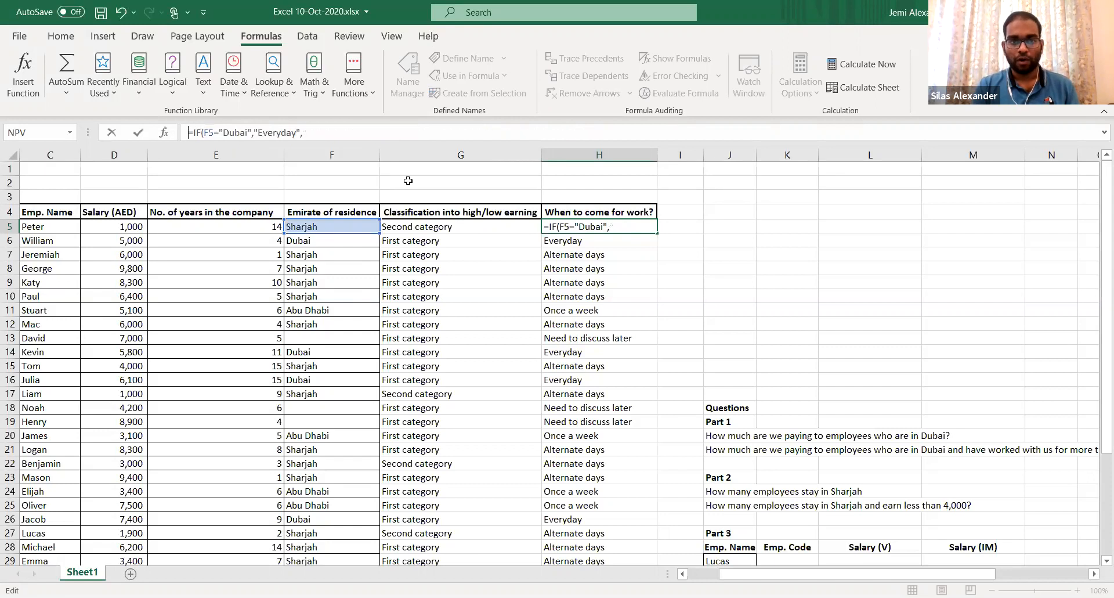
{"action": "left_click_drag", "start_coordinate": [398, 142], "coordinate": [398, 170]}
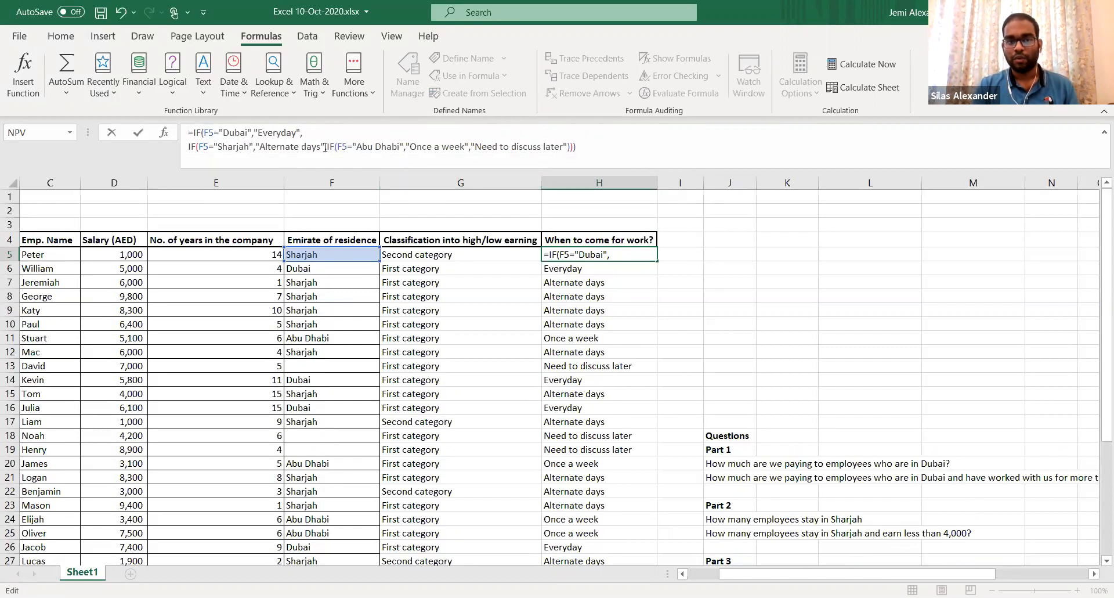
{"action": "left_click", "coordinate": [367, 156]}
{"action": "key", "text": "alt+Return"}
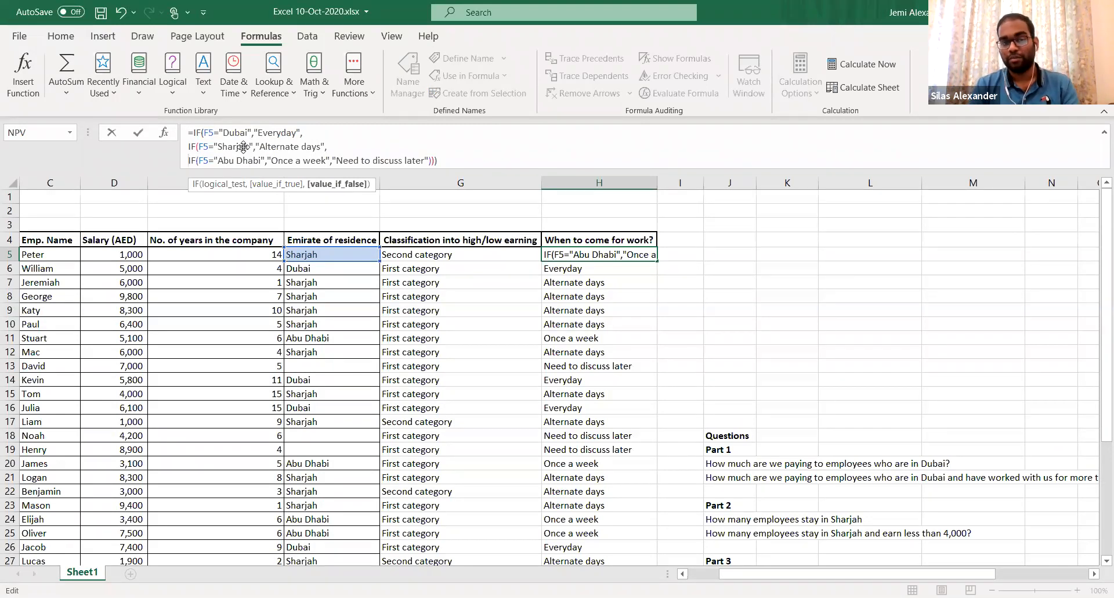
{"action": "key", "text": "Escape"}
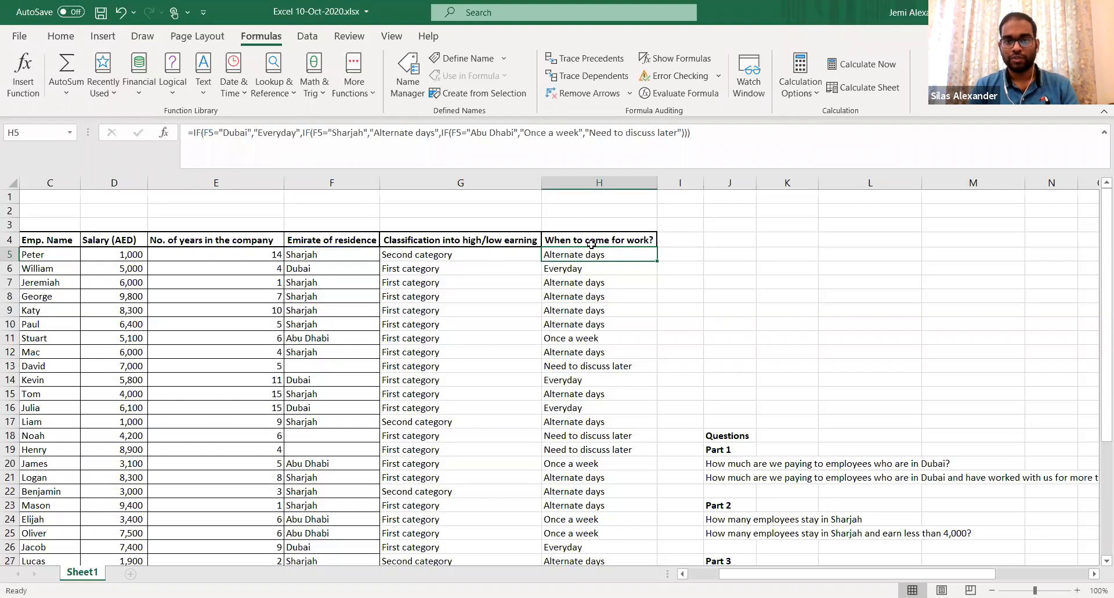
Try inserting line breaks before the Sharjah and Abu Dhabi IFs in H5, and shrink the formula bar to one line
{"action": "left_click", "coordinate": [302, 134]}
{"action": "key", "text": "alt+Return"}
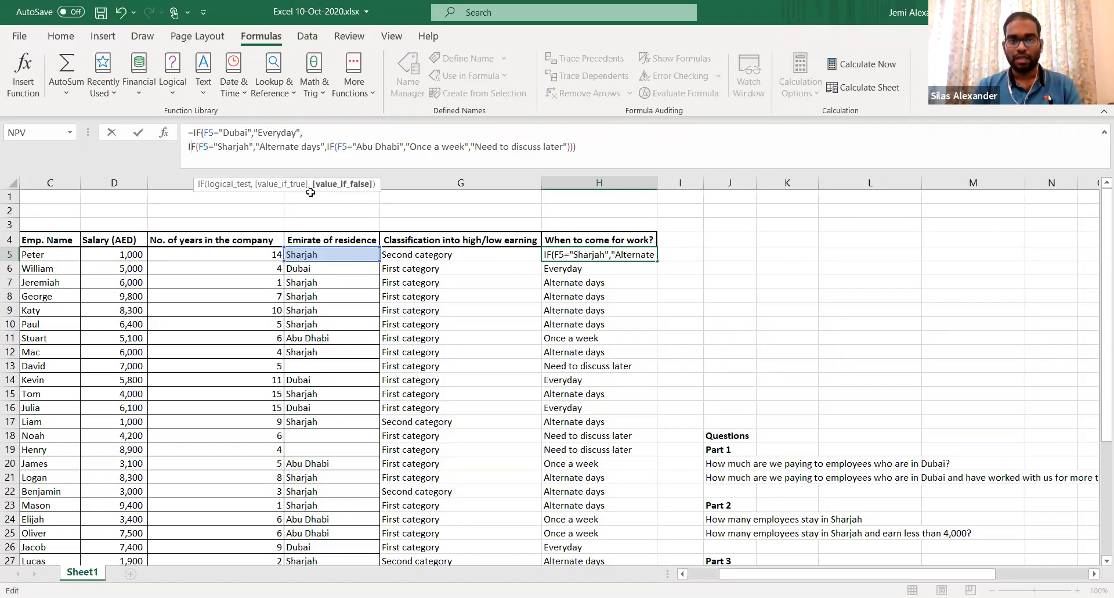
{"action": "key", "text": "alt+Return"}
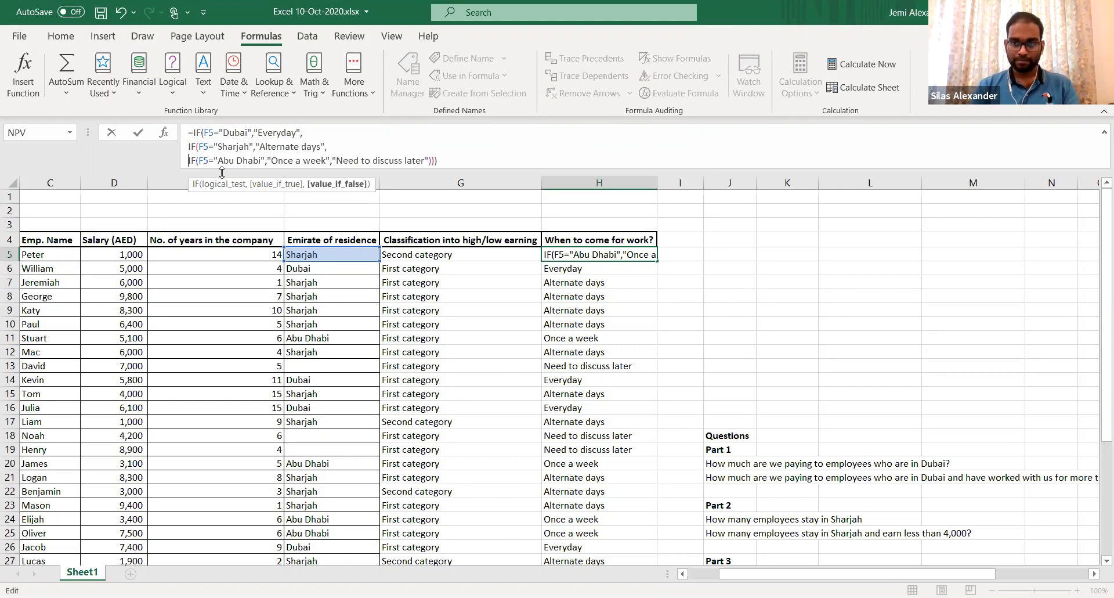
{"action": "key", "text": "ctrl+Return"}
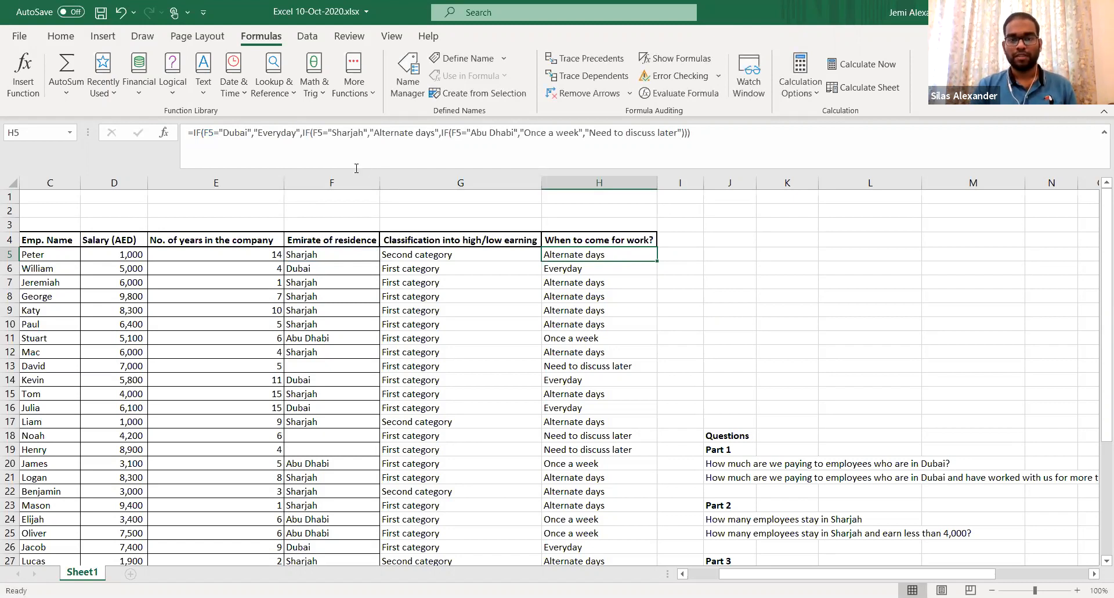
{"action": "left_click_drag", "start_coordinate": [356, 168], "coordinate": [356, 142]}
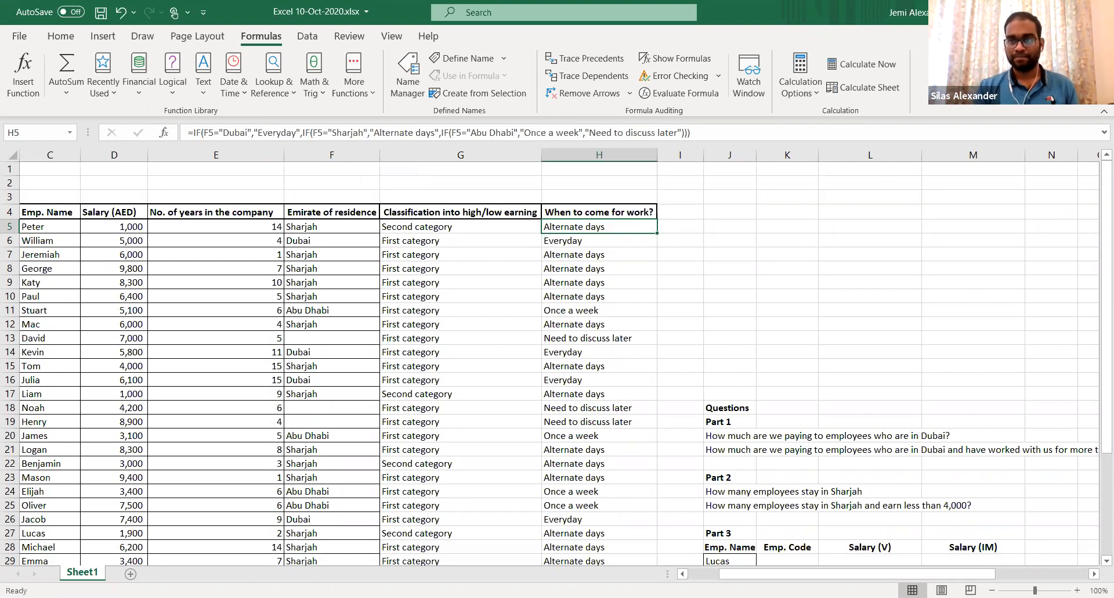
{"action": "left_click", "coordinate": [801, 68]}
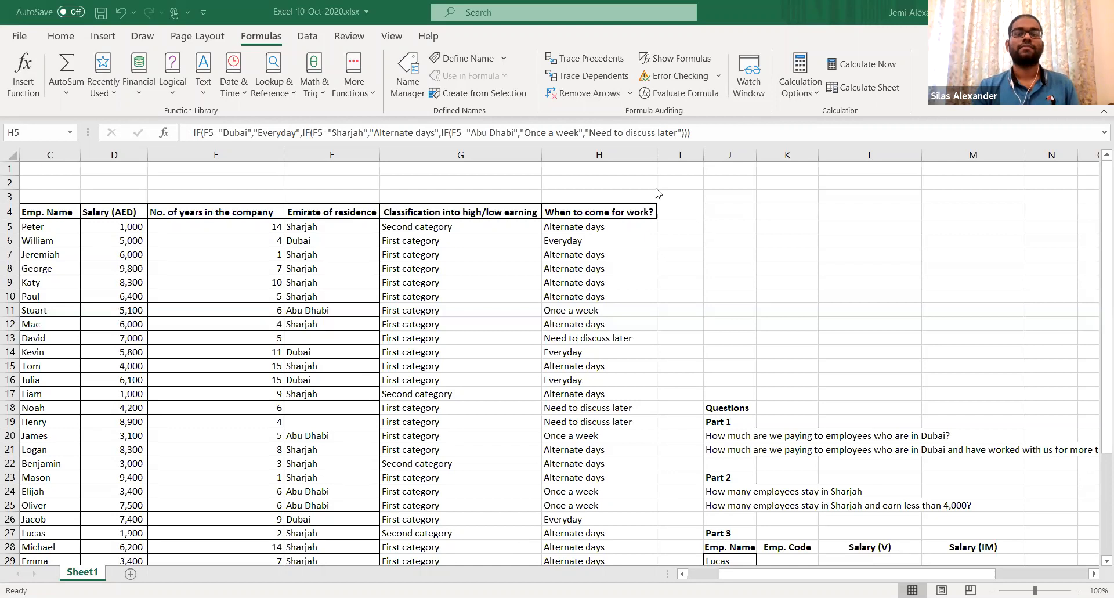
Move the whole questions block, from the Questions heading through the Part 3 table (J18:P30), up to start at J4
{"action": "left_click", "coordinate": [633, 289]}
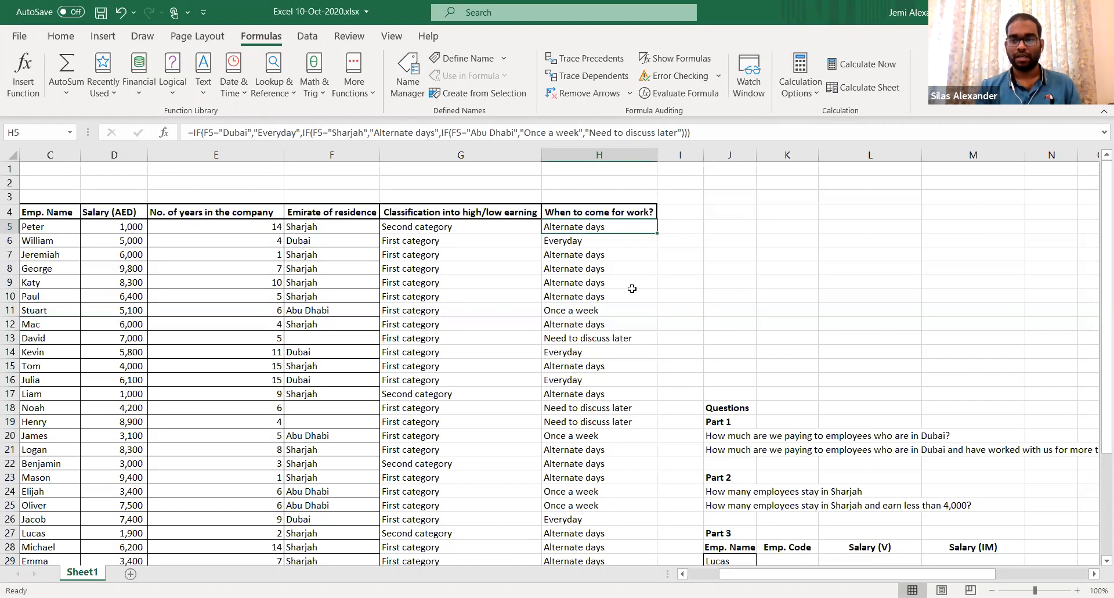
{"action": "left_click", "coordinate": [421, 266]}
{"action": "key", "text": "Right"}
{"action": "key", "text": "Right"}
{"action": "key", "text": "Right"}
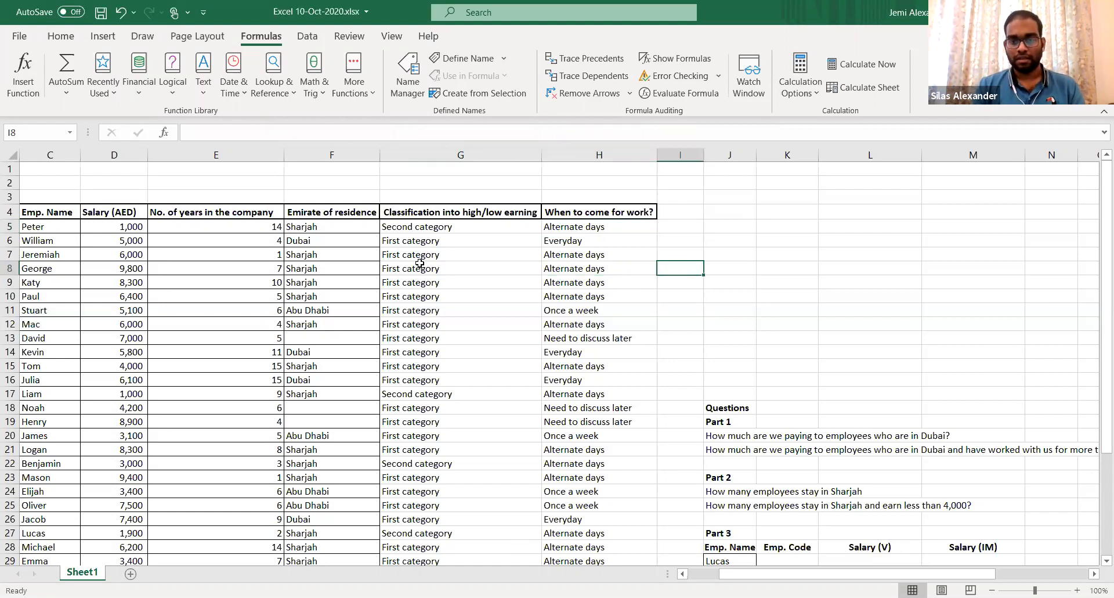
{"action": "key", "text": "ctrl+Down"}
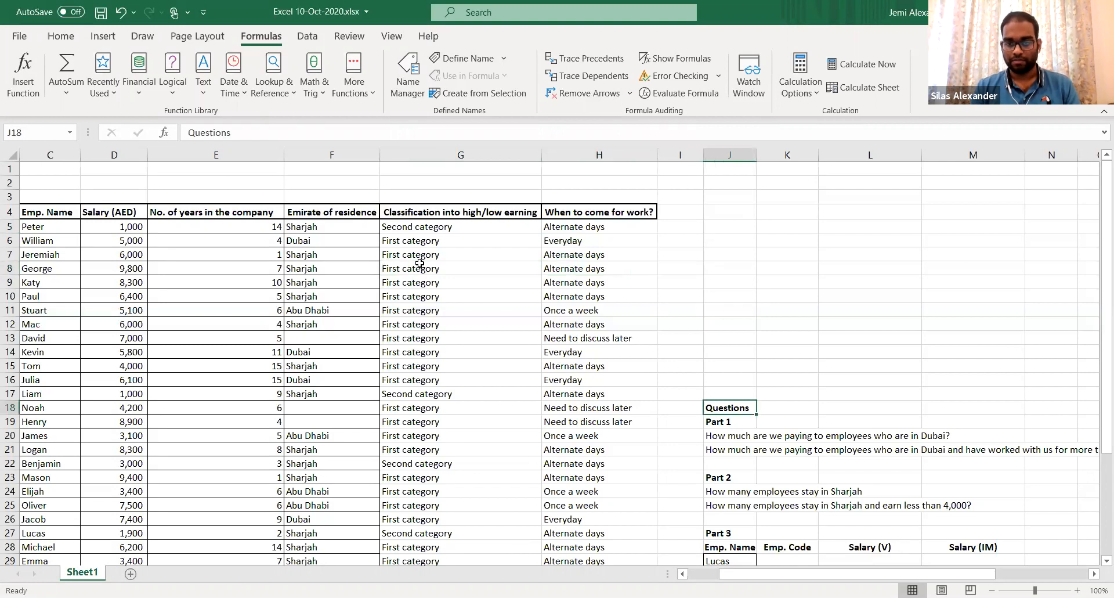
{"action": "key", "text": "shift+Right"}
{"action": "key", "text": "shift+Right"}
{"action": "key", "text": "shift+Right"}
{"action": "key", "text": "shift+Right"}
{"action": "key", "text": "shift+Right"}
{"action": "key", "text": "shift+Right"}
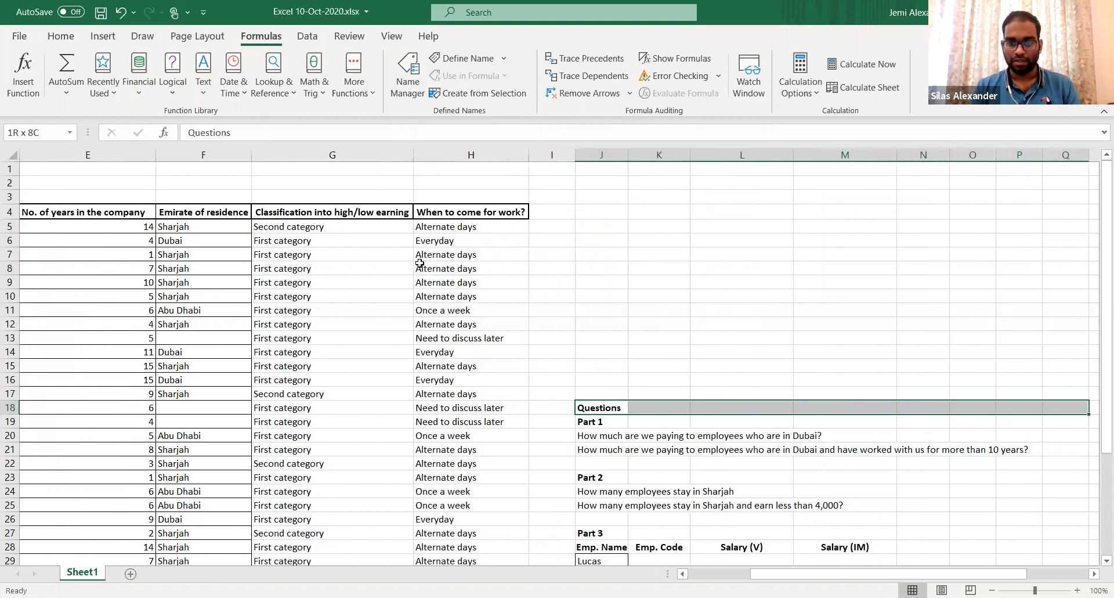
{"action": "key", "text": "shift+Right"}
{"action": "key", "text": "shift+Right"}
{"action": "key", "text": "shift+Left"}
{"action": "key", "text": "shift+Left"}
{"action": "key", "text": "shift+Down"}
{"action": "key", "text": "shift+Down"}
{"action": "key", "text": "shift+Down"}
{"action": "key", "text": "shift+Down"}
{"action": "key", "text": "shift+Down"}
{"action": "key", "text": "shift+Down"}
{"action": "key", "text": "shift+Down"}
{"action": "key", "text": "shift+Down"}
{"action": "key", "text": "shift+Down"}
{"action": "key", "text": "shift+Down"}
{"action": "key", "text": "shift+Down"}
{"action": "key", "text": "shift+Down"}
{"action": "key", "text": "shift+Down"}
{"action": "key", "text": "shift+Down"}
{"action": "key", "text": "shift+Down"}
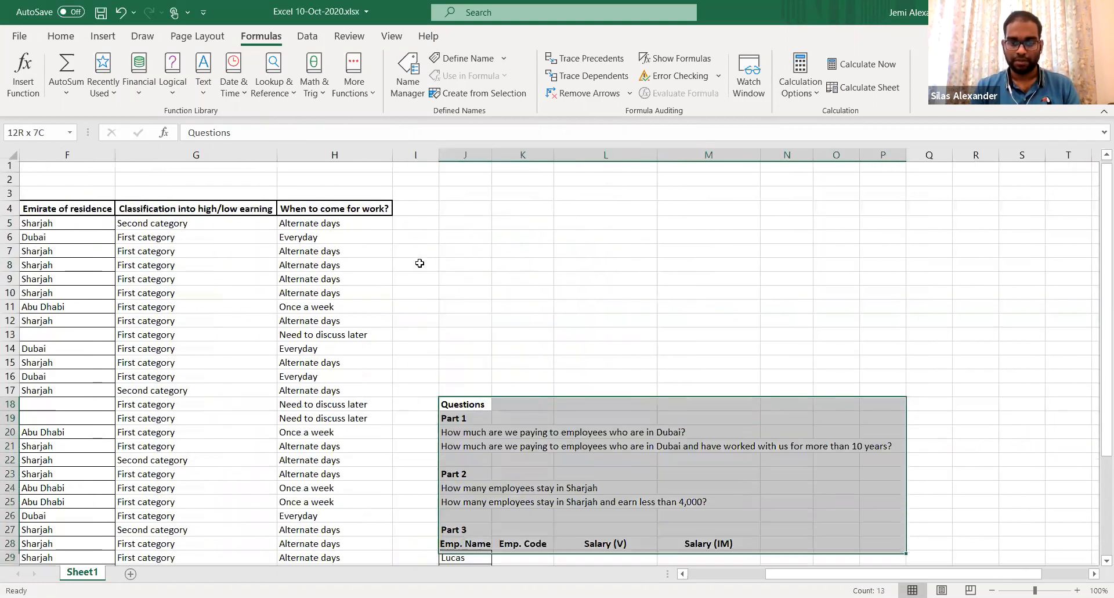
{"action": "key", "text": "shift+Up"}
{"action": "key", "text": "shift+Up"}
{"action": "key", "text": "shift+Up"}
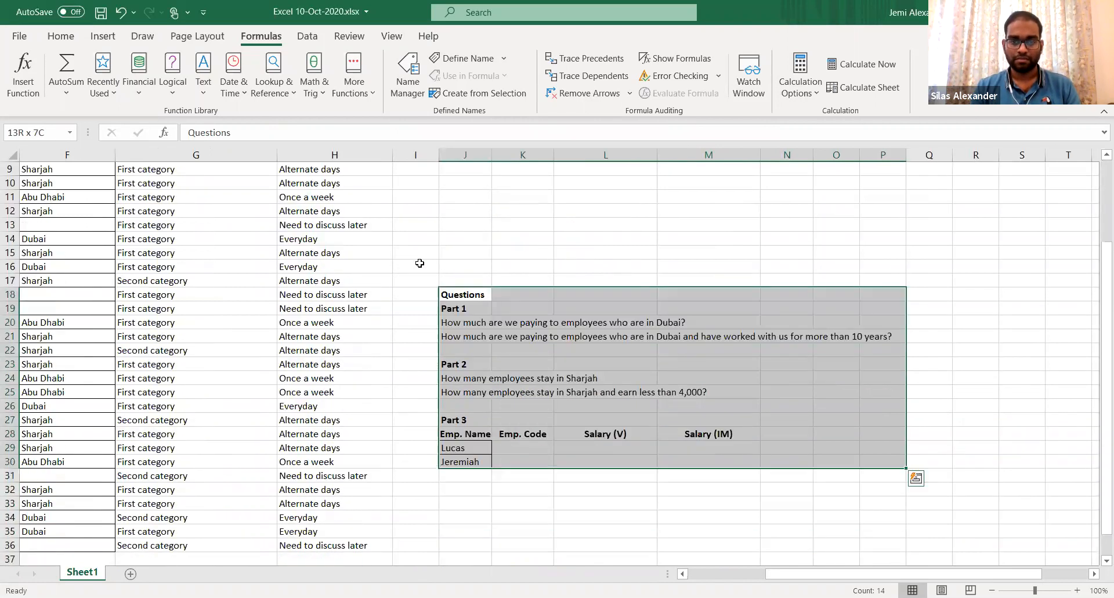
{"action": "key", "text": "ctrl+c"}
{"action": "key", "text": "ctrl+Up"}
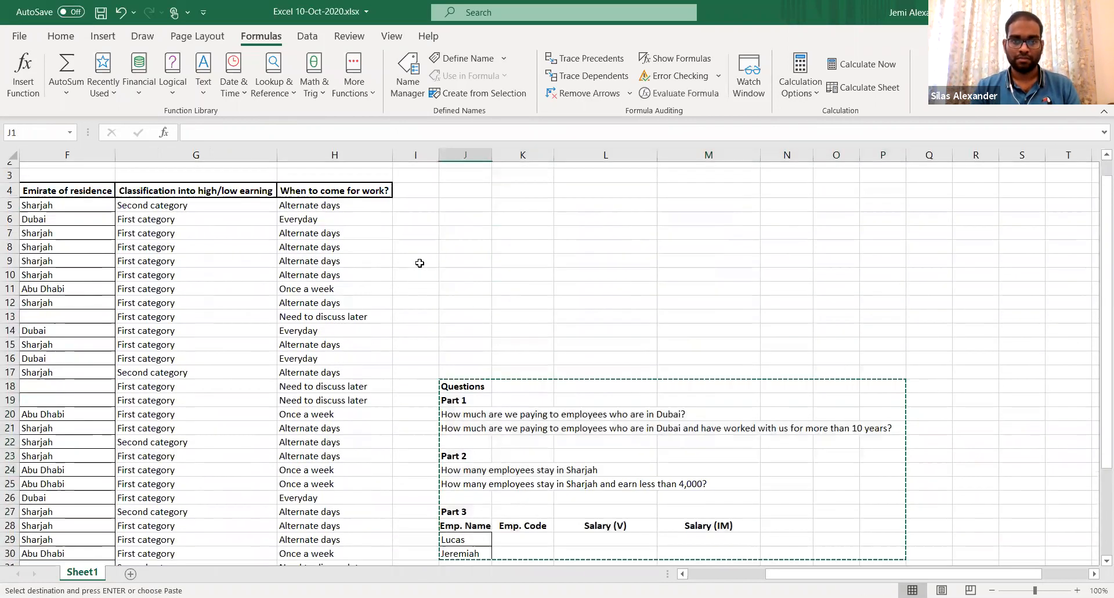
{"action": "key", "text": "Down"}
{"action": "key", "text": "Down"}
{"action": "key", "text": "Down"}
{"action": "key", "text": "ctrl+v"}
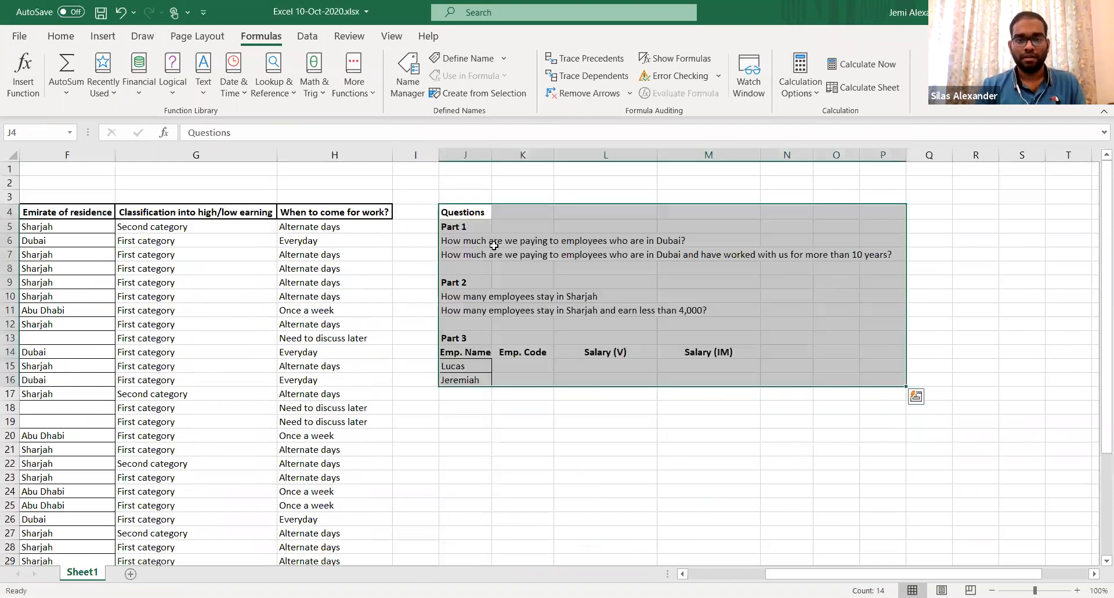
{"action": "left_click", "coordinate": [495, 244]}
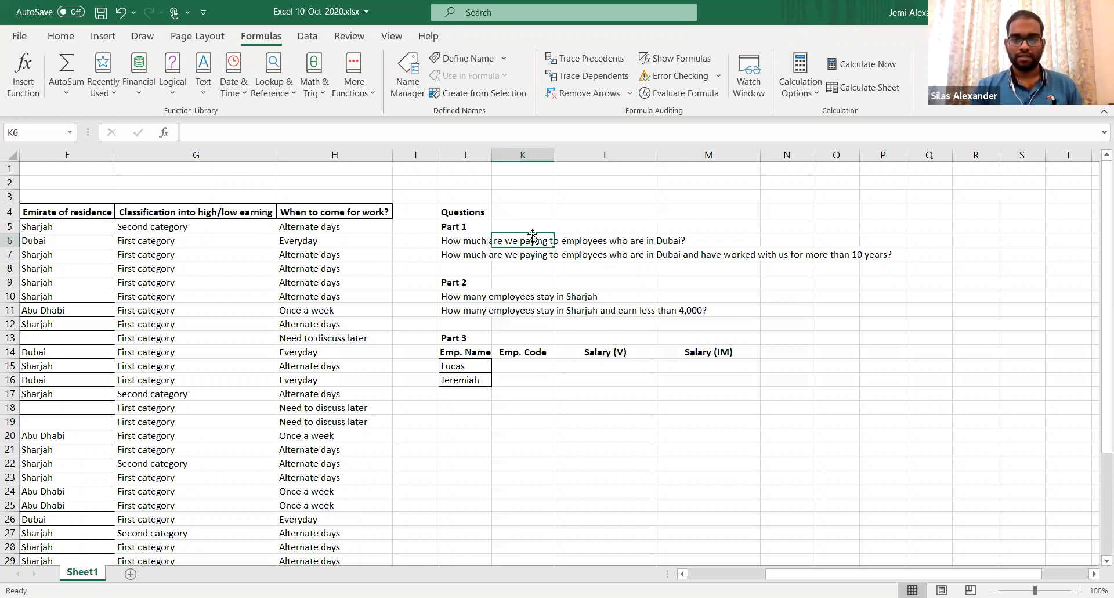
Start a SUMIF formula in K21 to examine its range, criteria and sum_range arguments, and discard it
{"action": "left_click", "coordinate": [548, 445]}
{"action": "type", "text": "="}
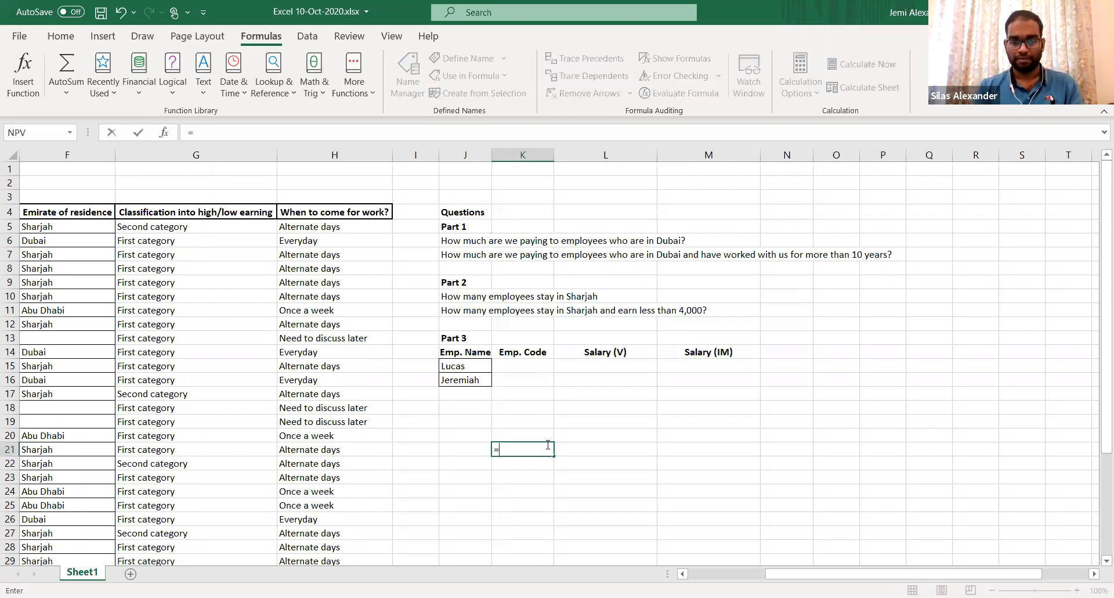
{"action": "type", "text": "sumif"}
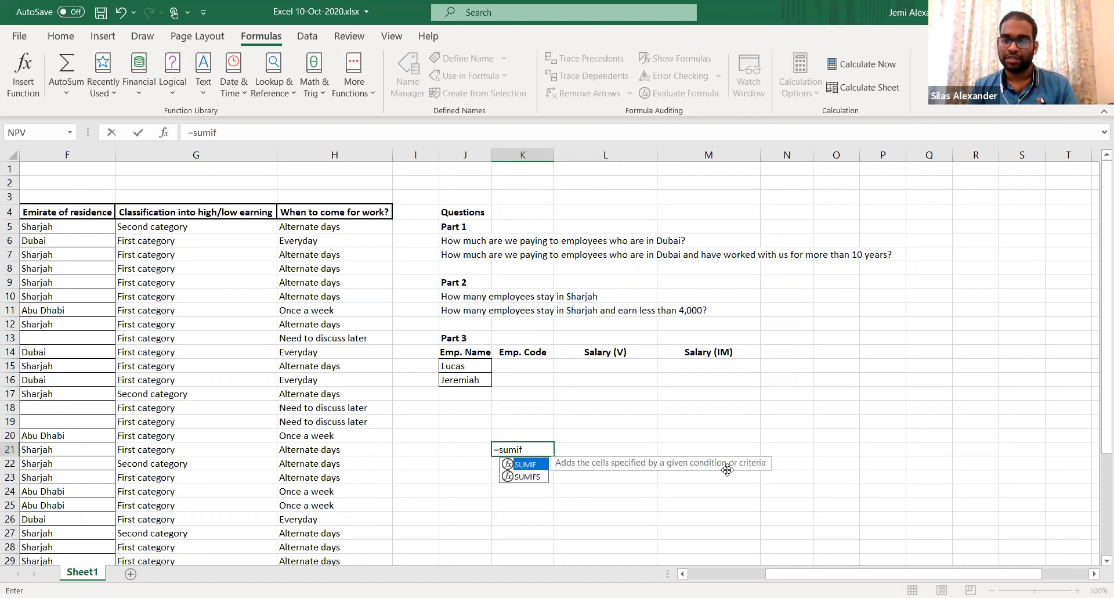
{"action": "key", "text": "Tab"}
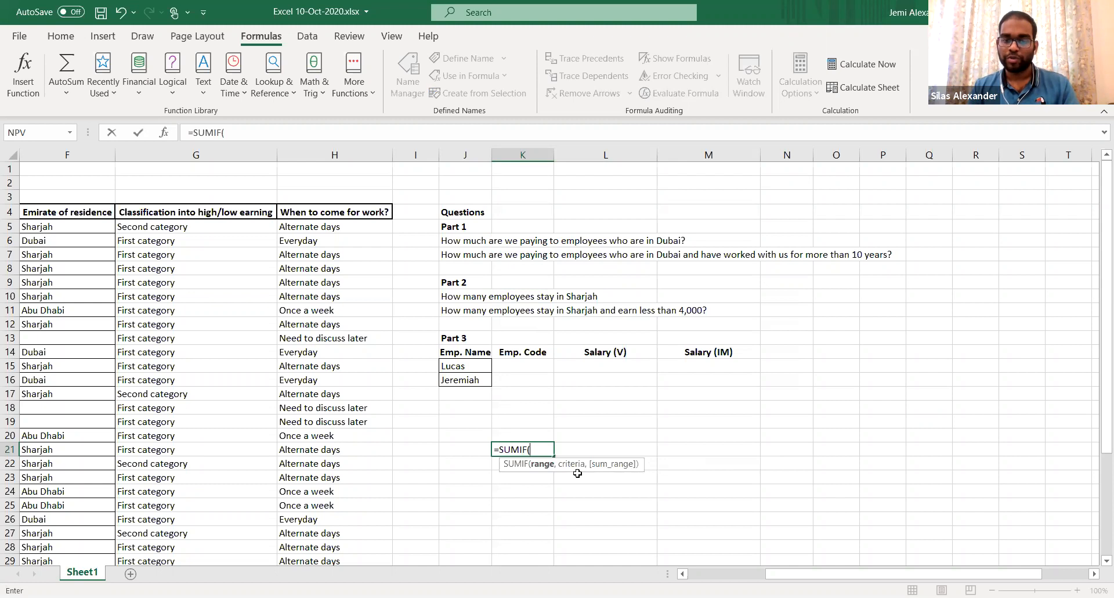
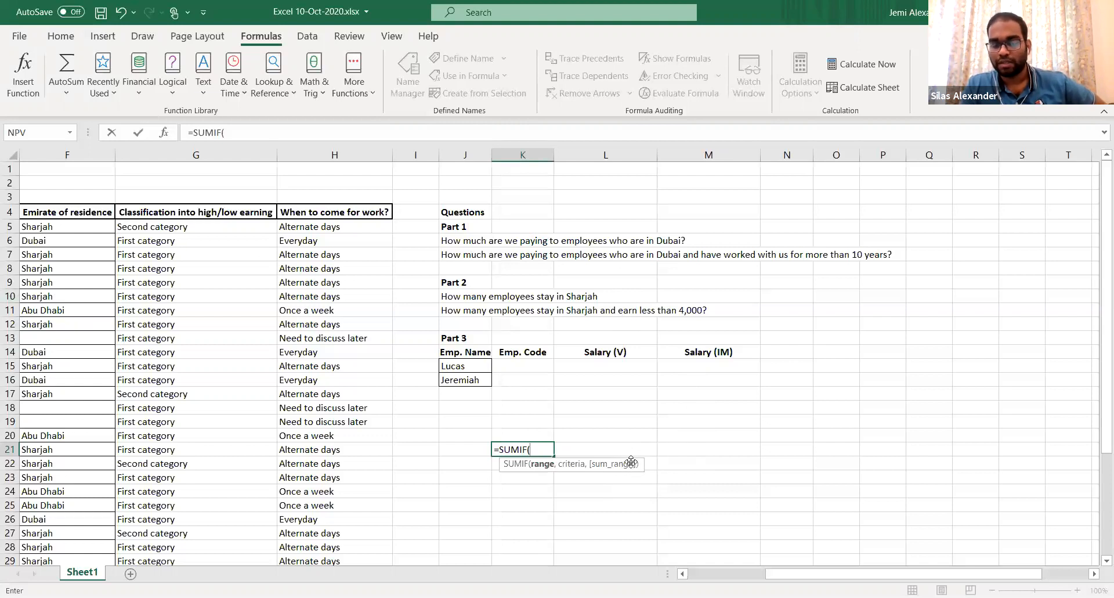
{"action": "type", "text": ",,"}
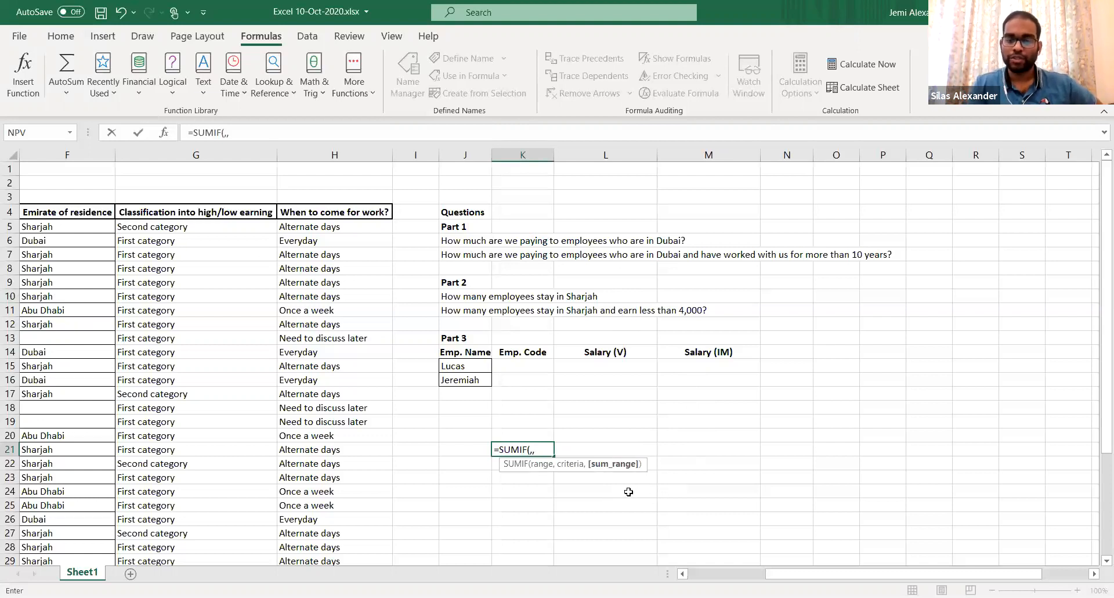
{"action": "key", "text": "BackSpace"}
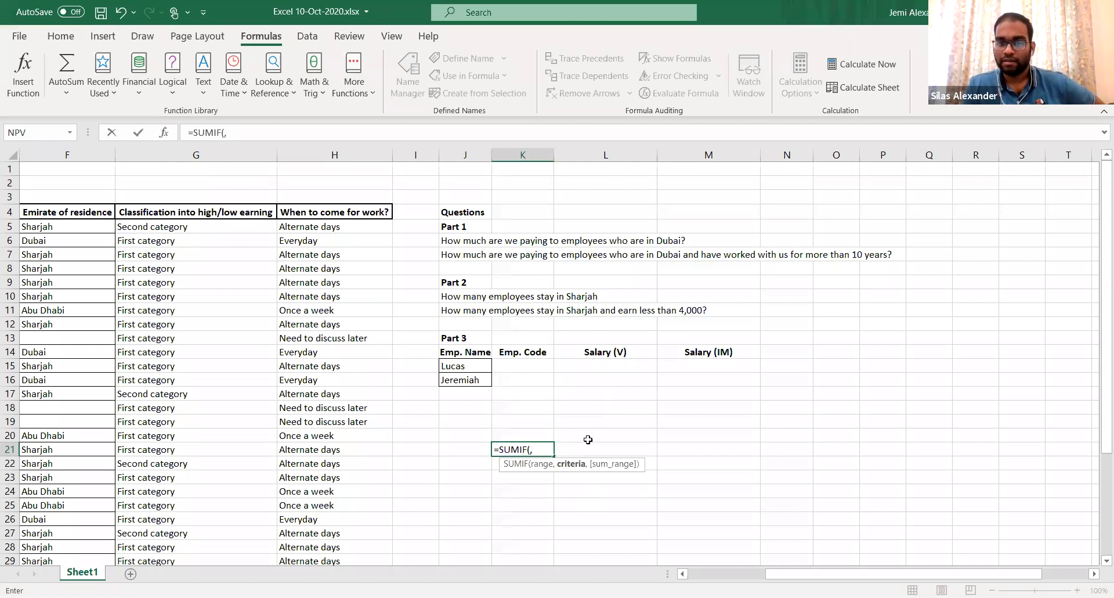
{"action": "key", "text": "BackSpace"}
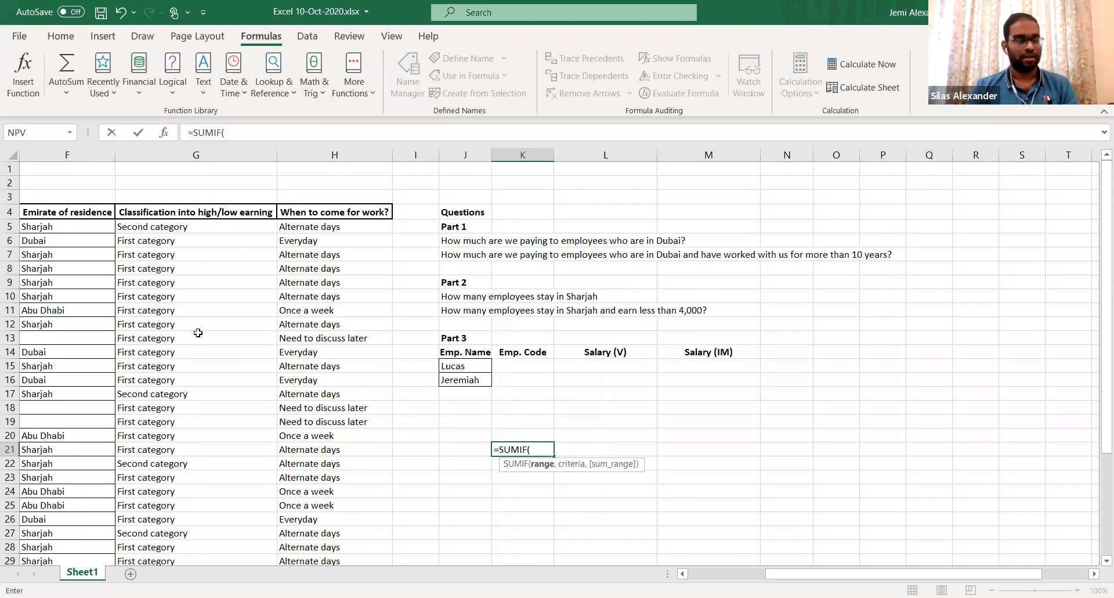
{"action": "key", "text": "Escape"}
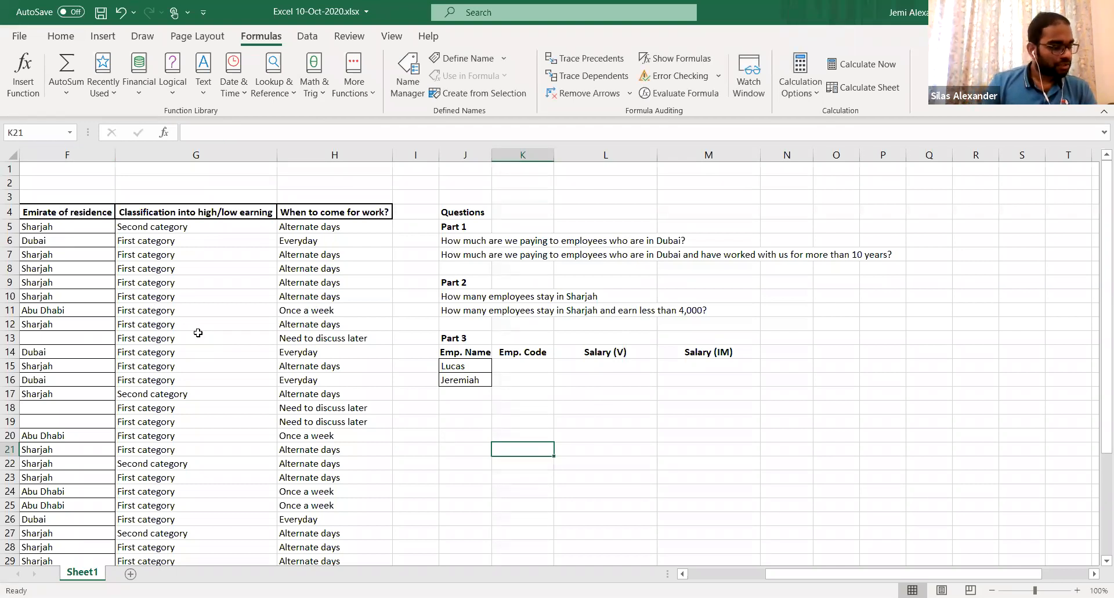
{"action": "key", "text": "Up"}
{"action": "key", "text": "Up"}
{"action": "key", "text": "Up"}
{"action": "key", "text": "Up"}
{"action": "key", "text": "Up"}
{"action": "key", "text": "Up"}
{"action": "key", "text": "Up"}
{"action": "key", "text": "Up"}
{"action": "key", "text": "Up"}
{"action": "key", "text": "Up"}
{"action": "key", "text": "Up"}
{"action": "key", "text": "Up"}
{"action": "key", "text": "Up"}
{"action": "key", "text": "Up"}
{"action": "key", "text": "Up"}
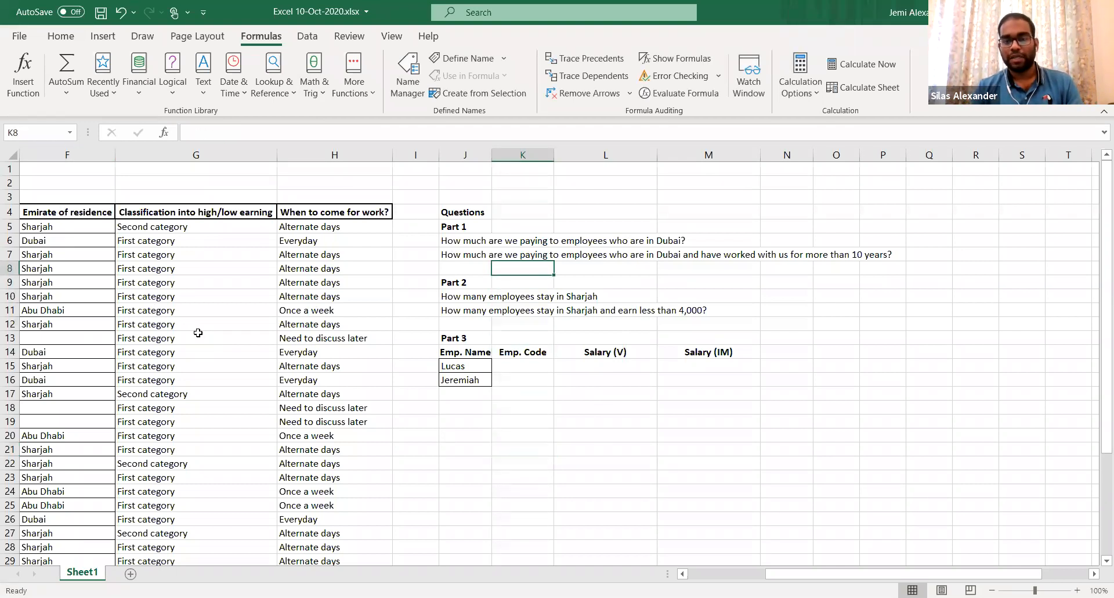
{"action": "key", "text": "Right"}
{"action": "key", "text": "Right"}
{"action": "key", "text": "Right"}
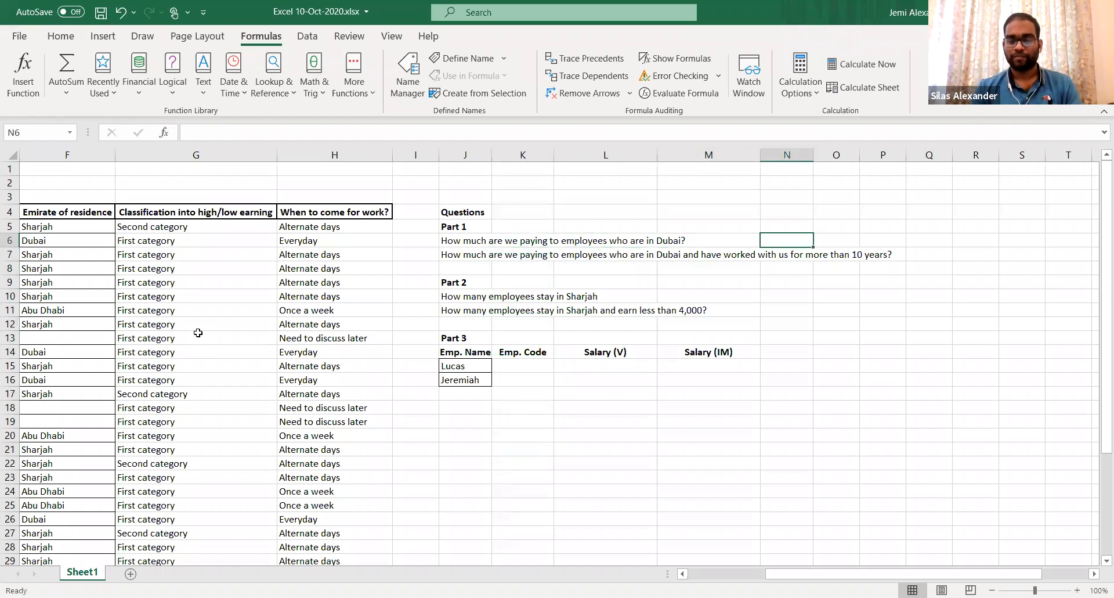
{"action": "type", "text": "="}
{"action": "key", "text": "Escape"}
Hide the classification and work-day columns G and H
{"action": "key", "text": "Left"}
{"action": "key", "text": "Left"}
{"action": "key", "text": "Left"}
{"action": "key", "text": "Left"}
{"action": "key", "text": "Left"}
{"action": "key", "text": "Left"}
{"action": "key", "text": "Left"}
{"action": "key", "text": "Left"}
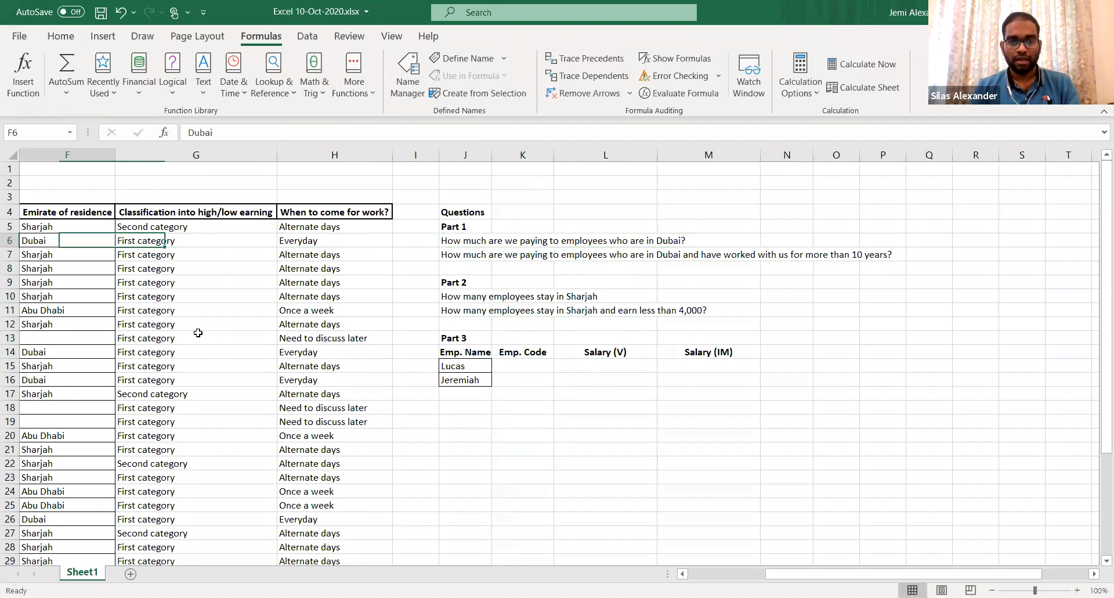
{"action": "key", "text": "Right"}
{"action": "key", "text": "ctrl+space"}
{"action": "key", "text": "shift+Right"}
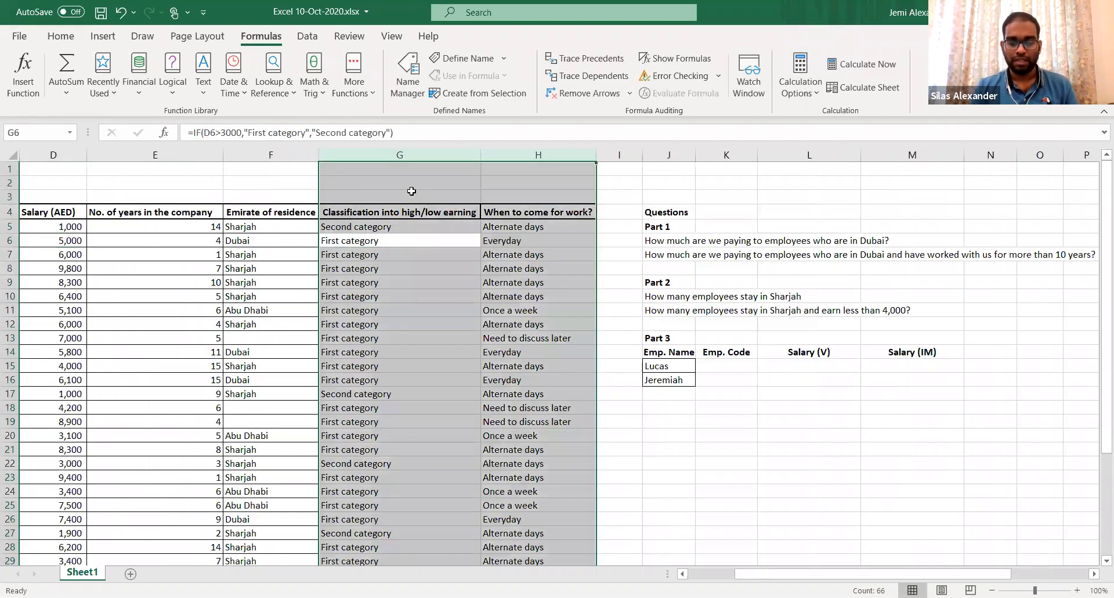
{"action": "right_click", "coordinate": [411, 191]}
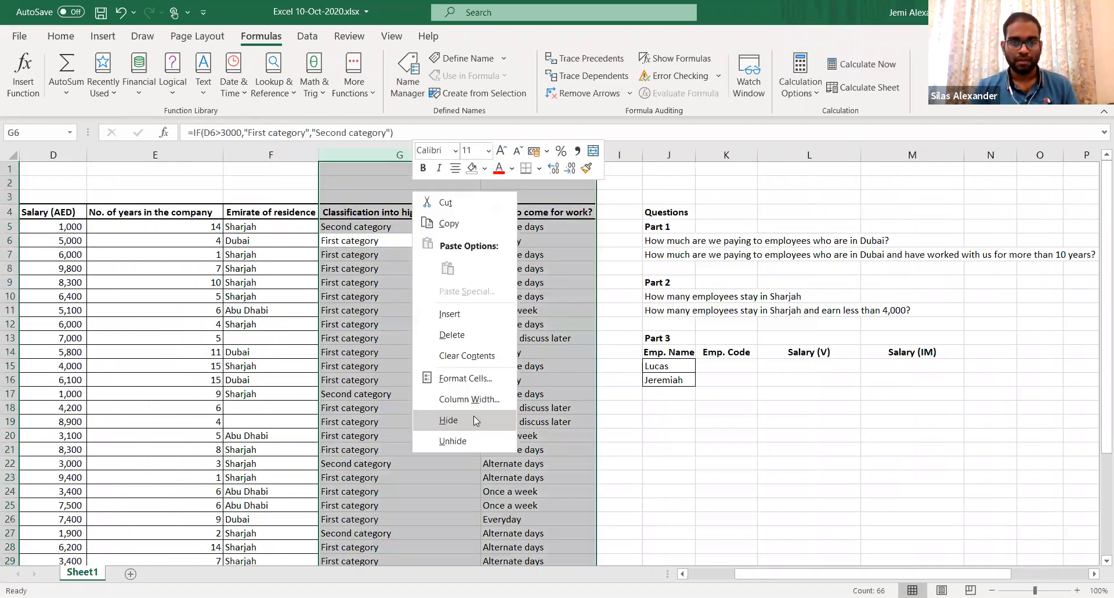
{"action": "left_click", "coordinate": [474, 416]}
Total the salaries of the Dubai employees in N6 with =SUMIF(F:F,"Dubai",D:D)
{"action": "left_click", "coordinate": [707, 243]}
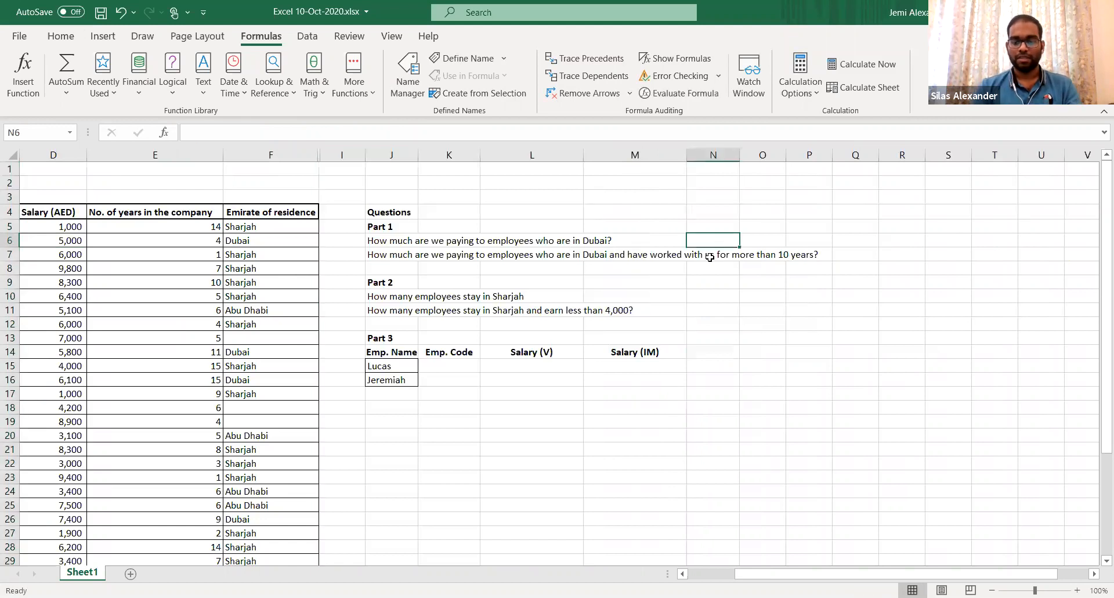
{"action": "type", "text": "="}
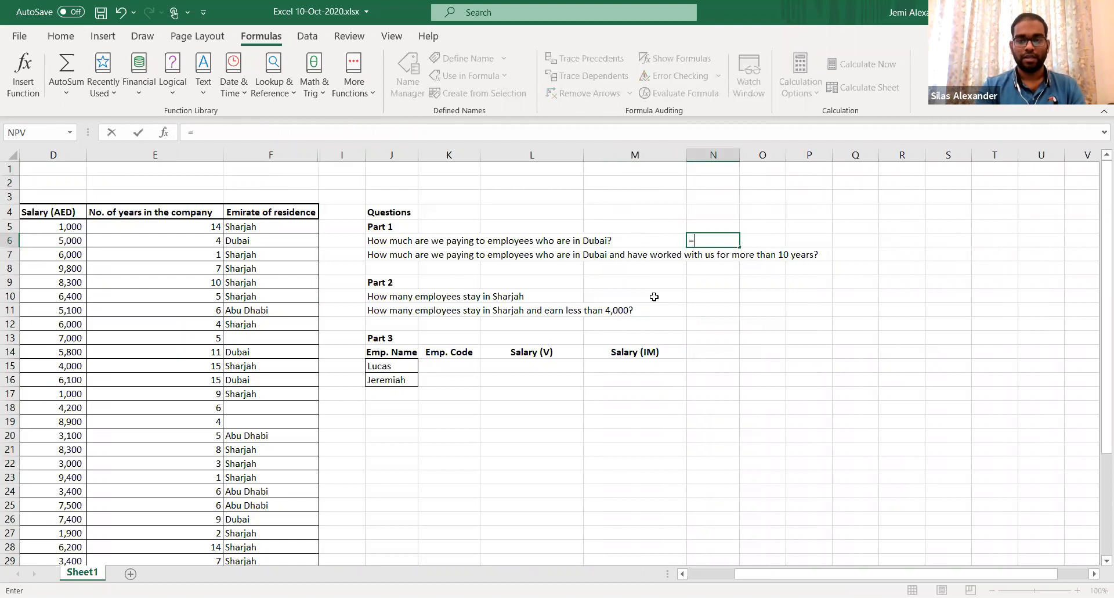
{"action": "type", "text": "sum"}
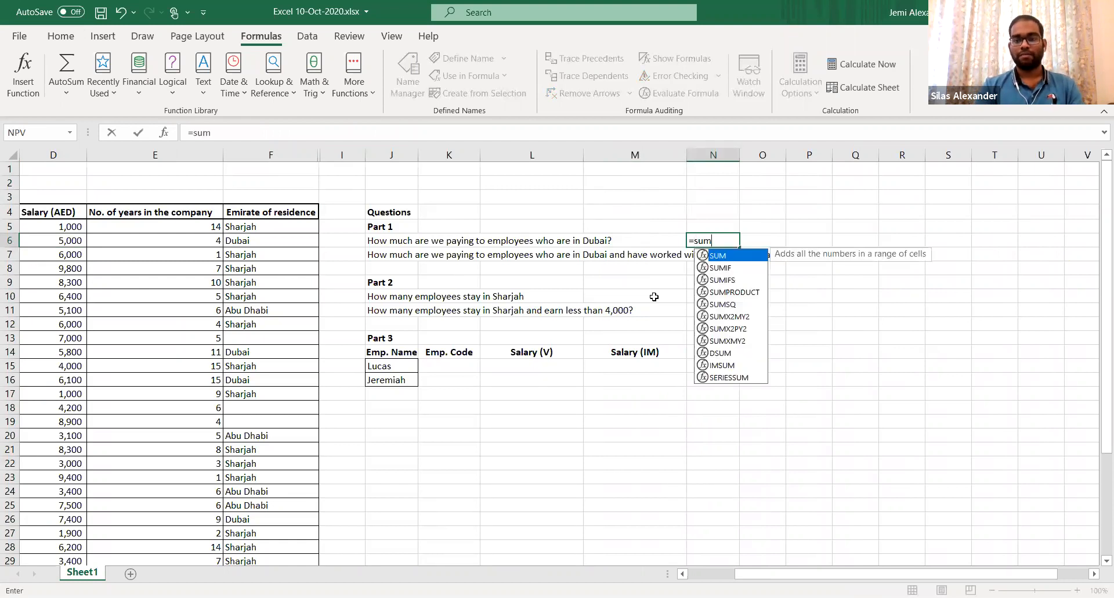
{"action": "type", "text": "if"}
{"action": "key", "text": "Tab"}
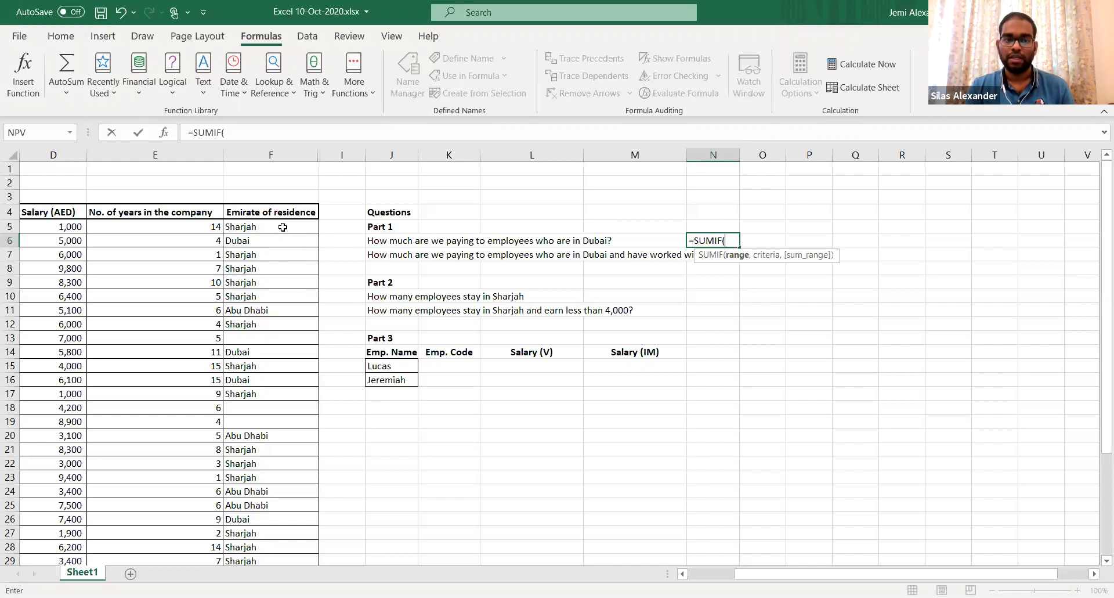
{"action": "left_click", "coordinate": [259, 154]}
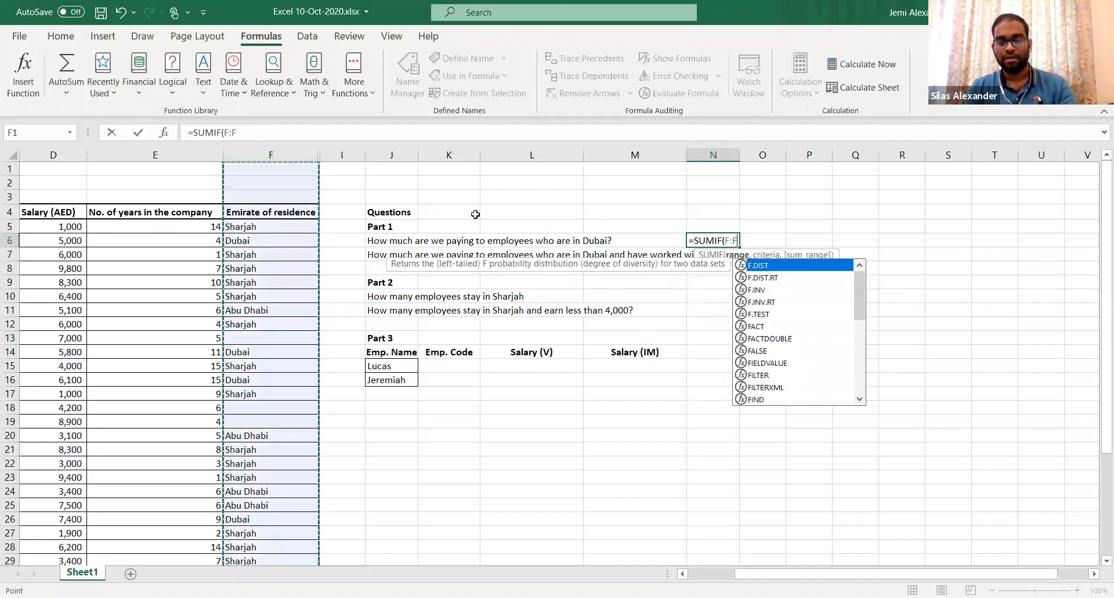
{"action": "type", "text": ","}
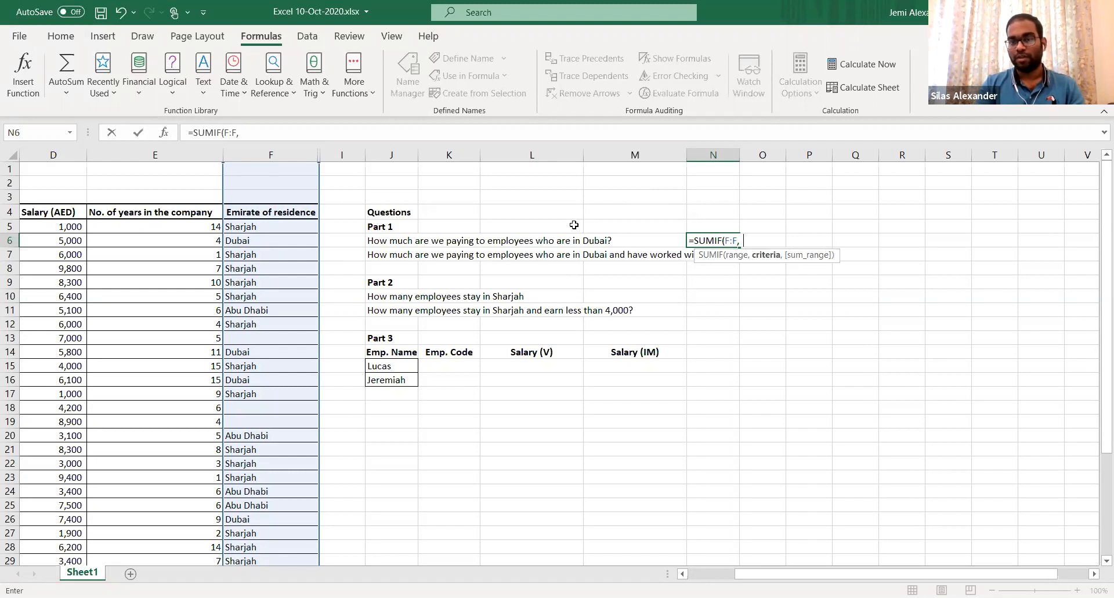
{"action": "type", "text": "\"Dubai"}
{"action": "type", "text": "\""}
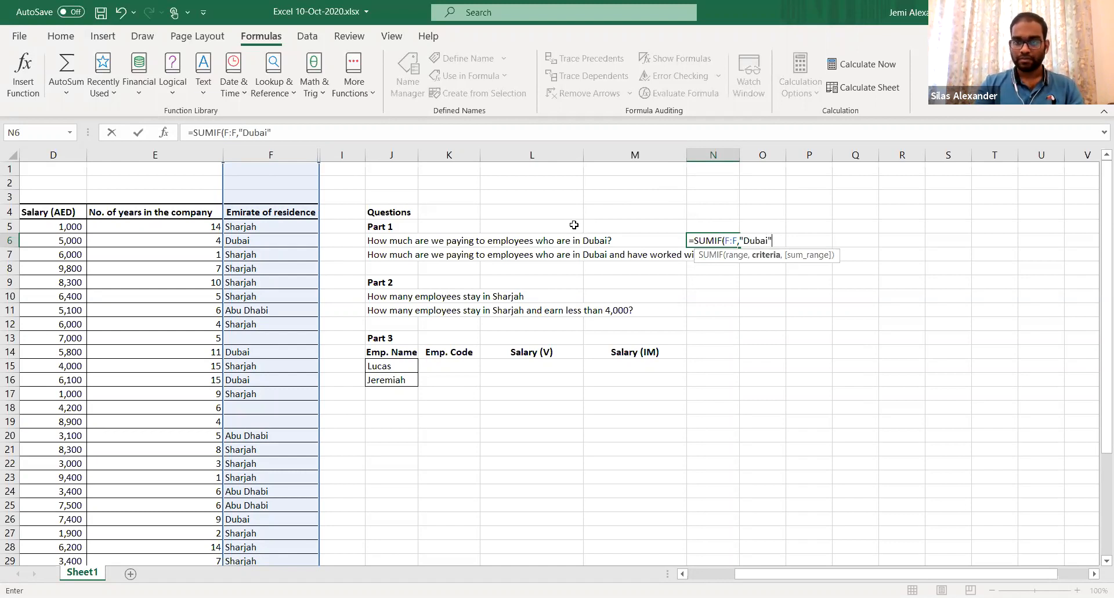
{"action": "type", "text": ","}
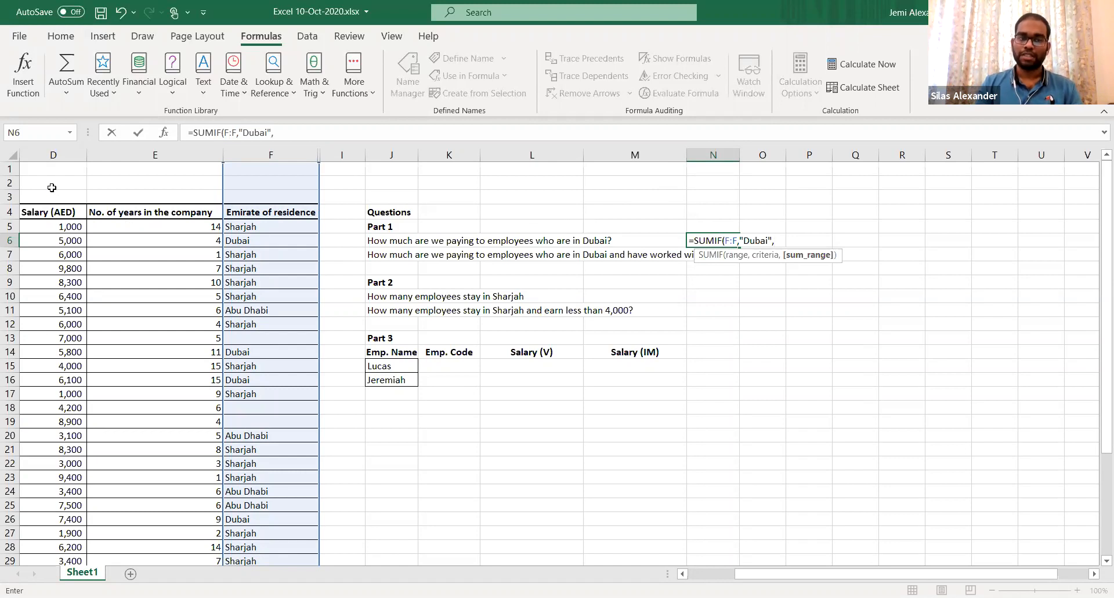
{"action": "left_click", "coordinate": [48, 152]}
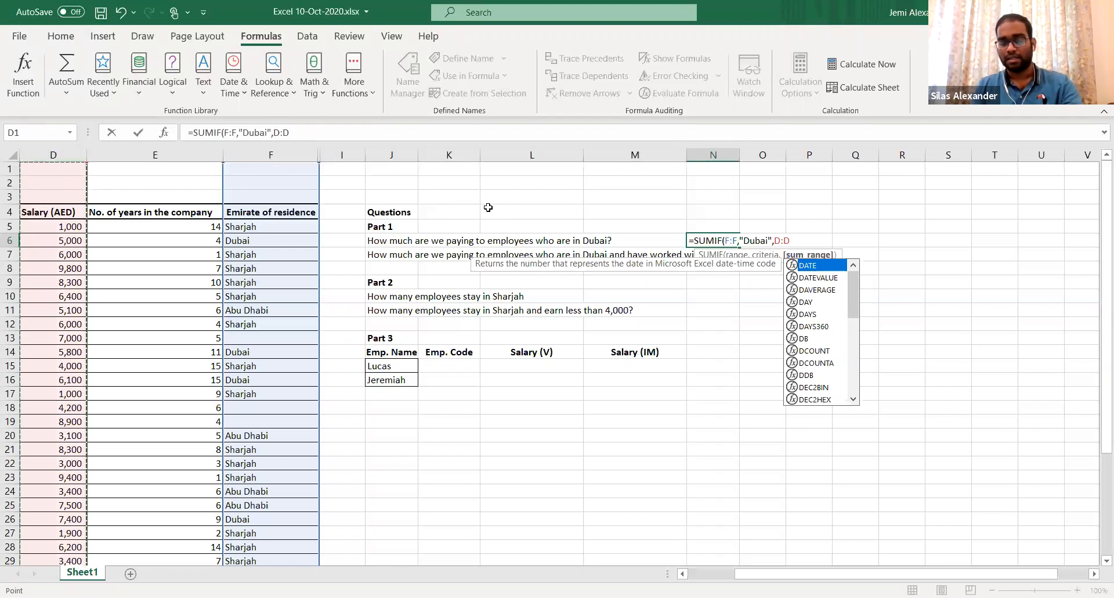
{"action": "type", "text": ")"}
{"action": "key", "text": "Return"}
{"action": "key", "text": "Up"}
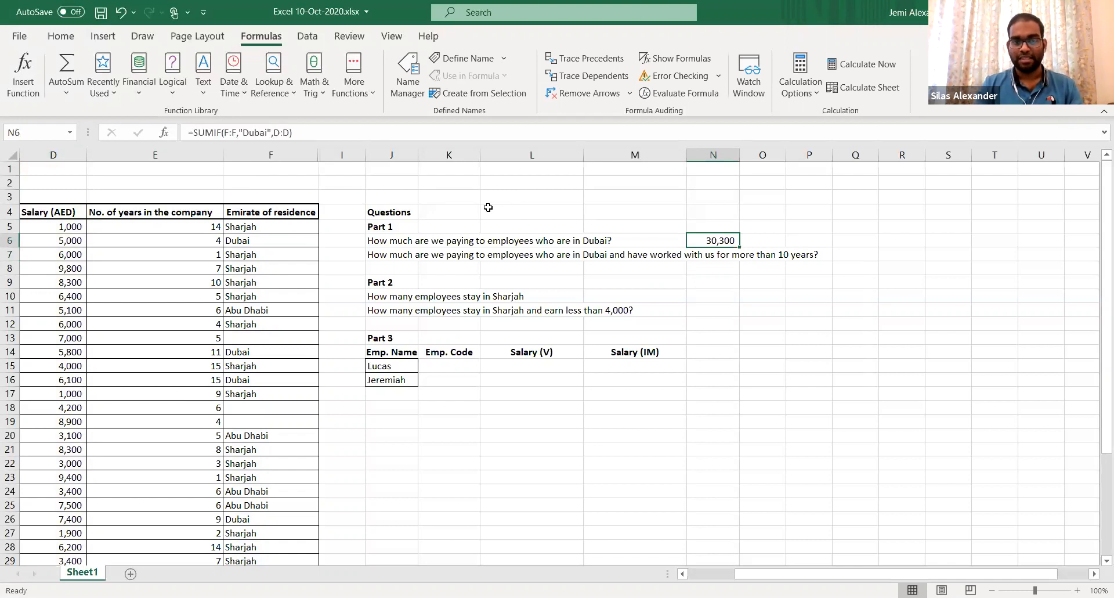
Turn on filtering for the employee table's header row 4
{"action": "key", "text": "ctrl+Left"}
{"action": "key", "text": "ctrl+Left"}
{"action": "key", "text": "ctrl+Left"}
{"action": "key", "text": "ctrl+Left"}
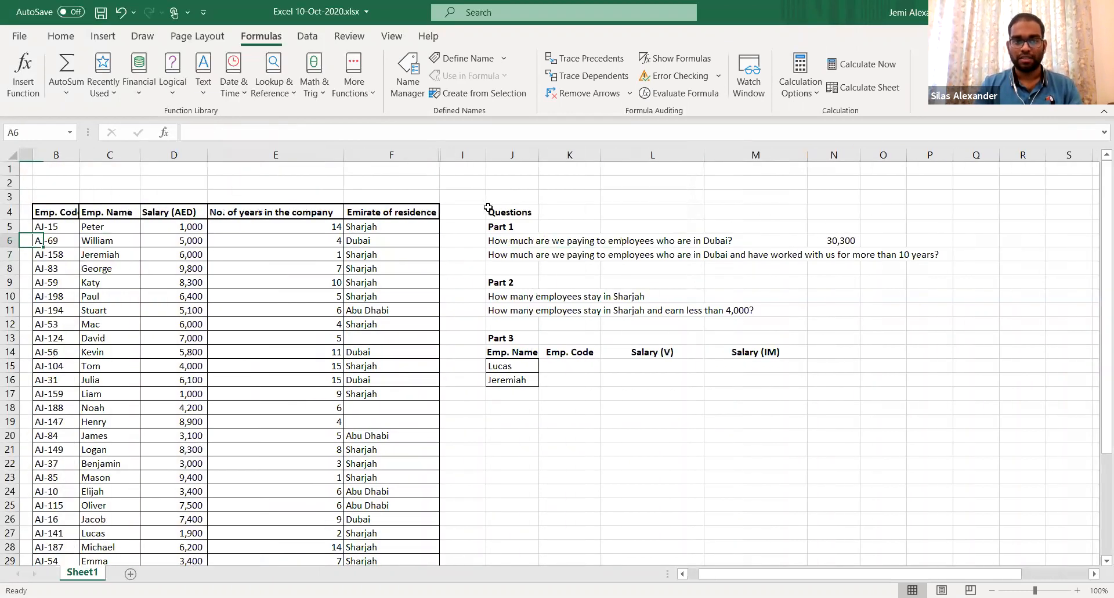
{"action": "key", "text": "ctrl+Right"}
{"action": "key", "text": "ctrl+Up"}
{"action": "key", "text": "ctrl+shift+l"}
{"action": "key", "text": "ctrl+Right"}
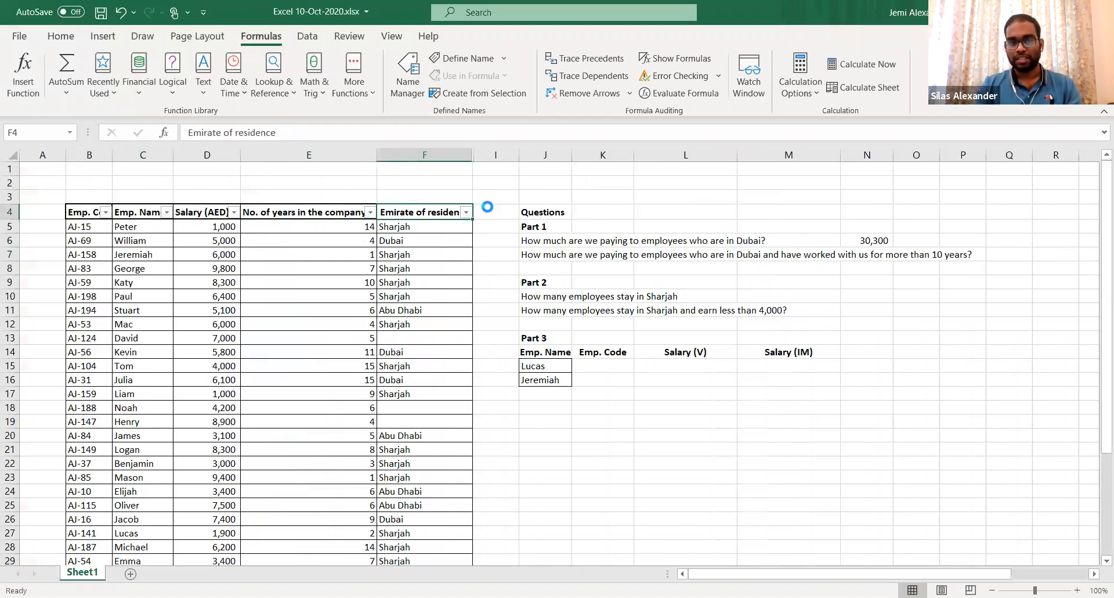
Filter the Emirate of residence column to show only Dubai
{"action": "key", "text": "alt+Down"}
{"action": "key", "text": "Down"}
{"action": "key", "text": "Down"}
{"action": "key", "text": "Down"}
{"action": "key", "text": "Down"}
{"action": "key", "text": "Down"}
{"action": "key", "text": "Down"}
{"action": "key", "text": "Down"}
{"action": "key", "text": "Down"}
{"action": "key", "text": "Down"}
{"action": "key", "text": "space"}
{"action": "key", "text": "Down"}
{"action": "key", "text": "Down"}
{"action": "key", "text": "space"}
{"action": "key", "text": "Tab"}
{"action": "key", "text": "Return"}
Select the filtered Dubai salaries in column D to check their sum against the SUMIF result
{"action": "key", "text": "Left"}
{"action": "key", "text": "Left"}
{"action": "key", "text": "Down"}
{"action": "key", "text": "ctrl+shift+Down"}
{"action": "key", "text": "ctrl+v"}
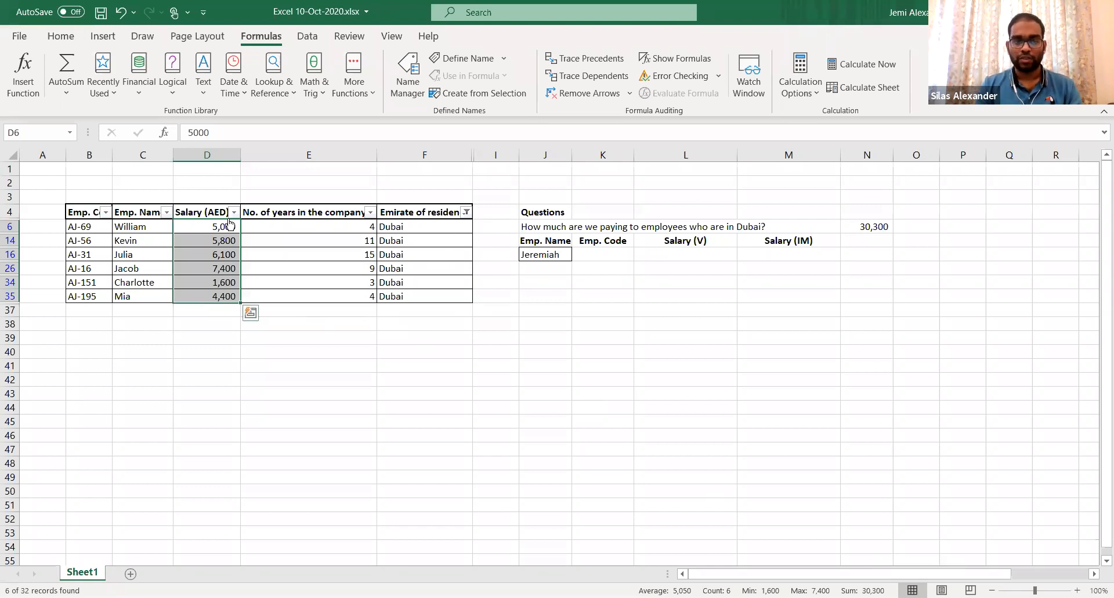
Turn off filtering on the employee table to show all rows again
{"action": "left_click", "coordinate": [324, 256]}
{"action": "key", "text": "ctrl+shift+l"}
{"action": "key", "text": "Right"}
{"action": "key", "text": "Right"}
{"action": "key", "text": "Right"}
{"action": "key", "text": "Right"}
{"action": "key", "text": "Right"}
{"action": "key", "text": "Right"}
{"action": "key", "text": "Right"}
{"action": "key", "text": "Right"}
{"action": "key", "text": "Right"}
{"action": "key", "text": "Right"}
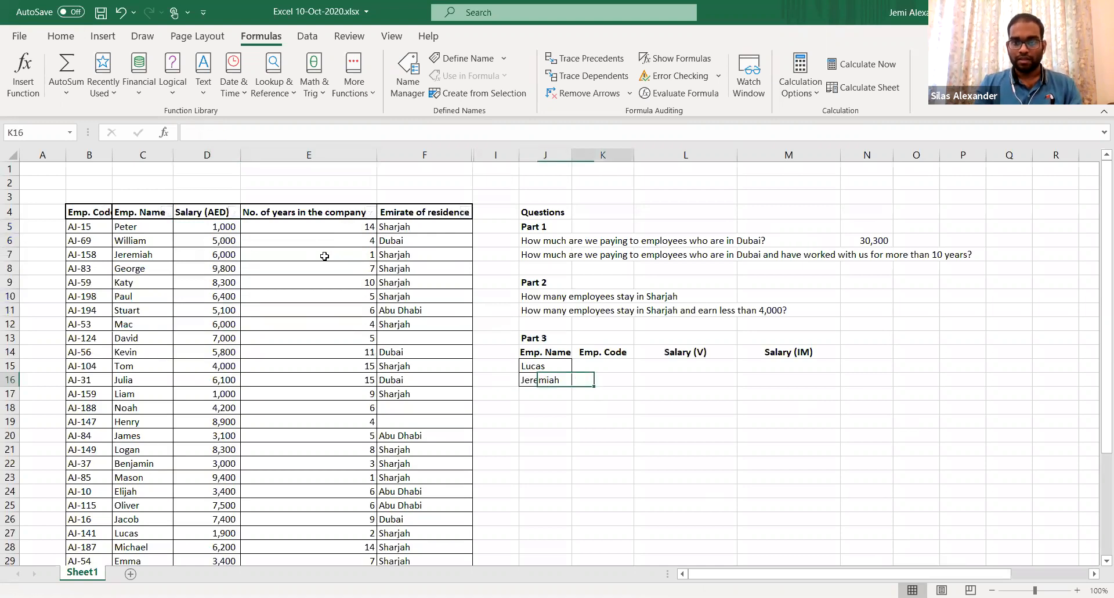
{"action": "key", "text": "Right"}
{"action": "key", "text": "Right"}
{"action": "key", "text": "Right"}
{"action": "key", "text": "Right"}
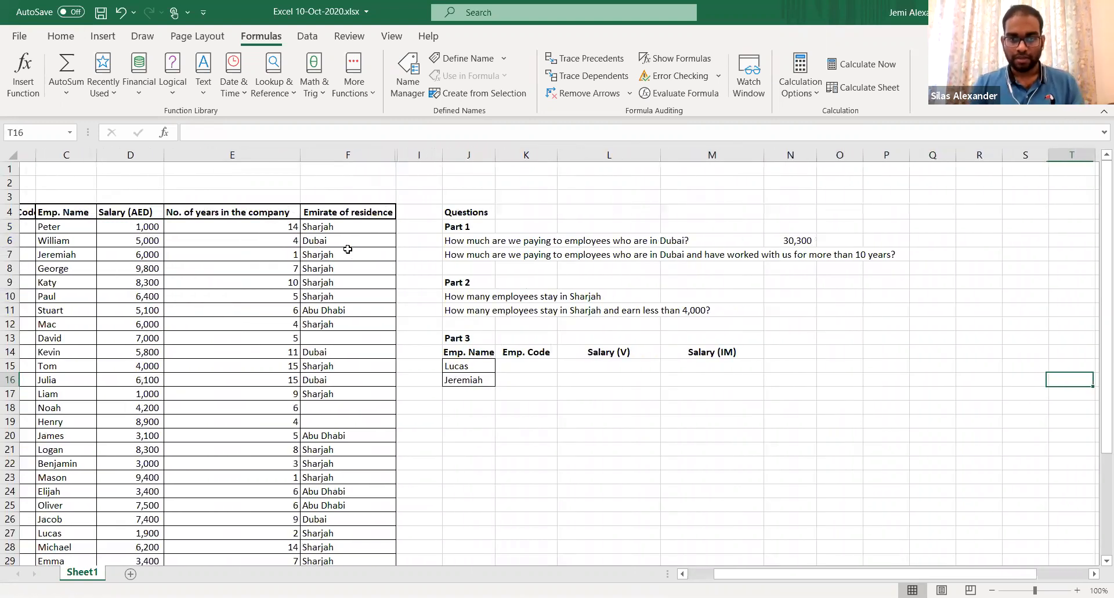
Review the range, criteria and sum range arguments of the SUMIF formula in N6
{"action": "left_click", "coordinate": [735, 240]}
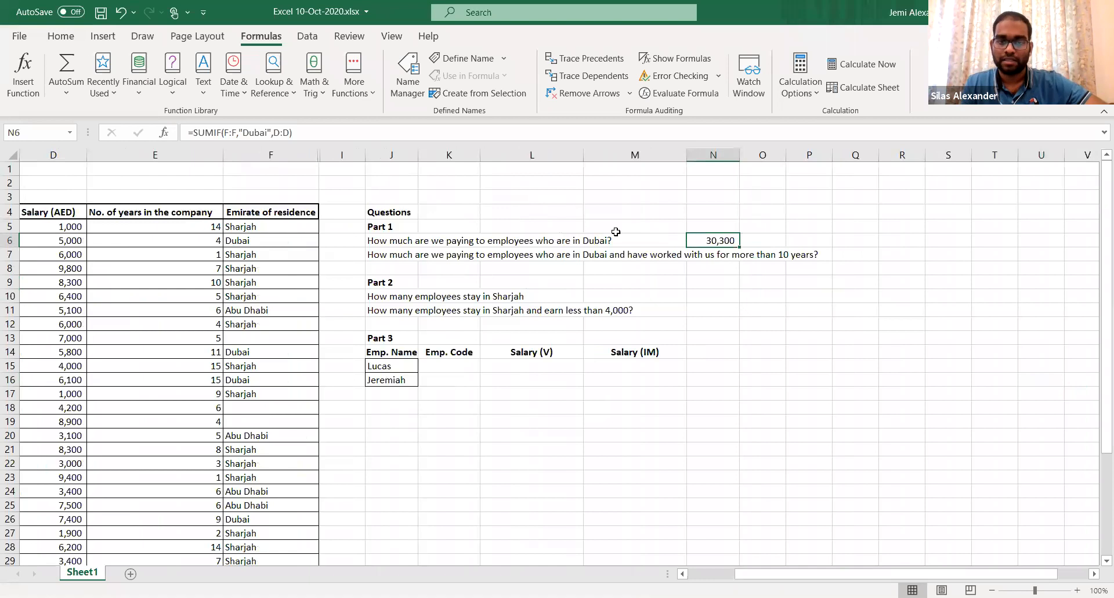
{"action": "double_click", "coordinate": [707, 241]}
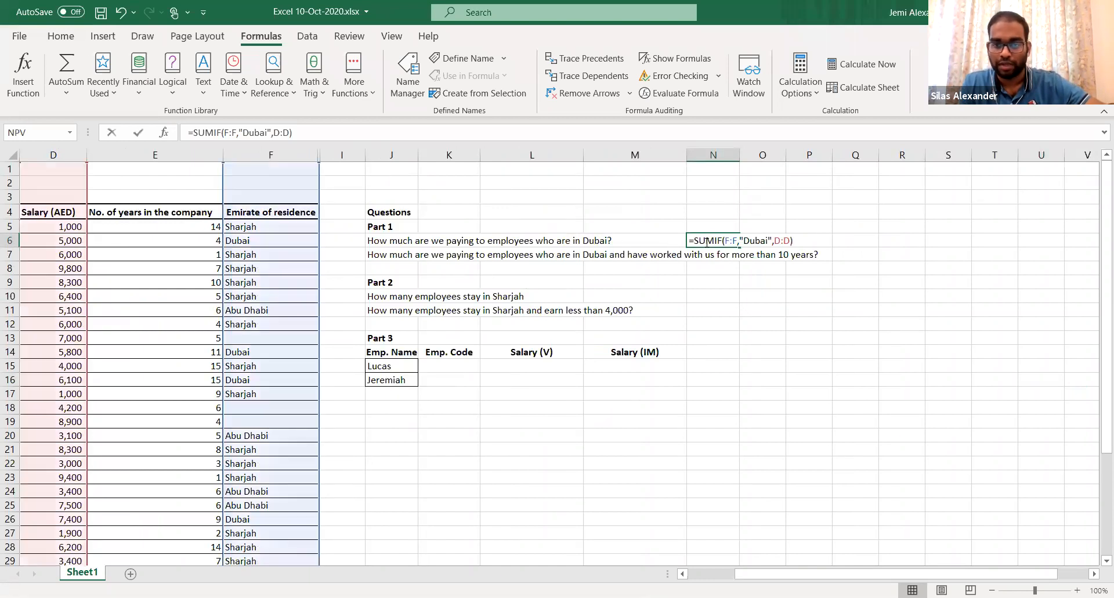
{"action": "left_click", "coordinate": [734, 241]}
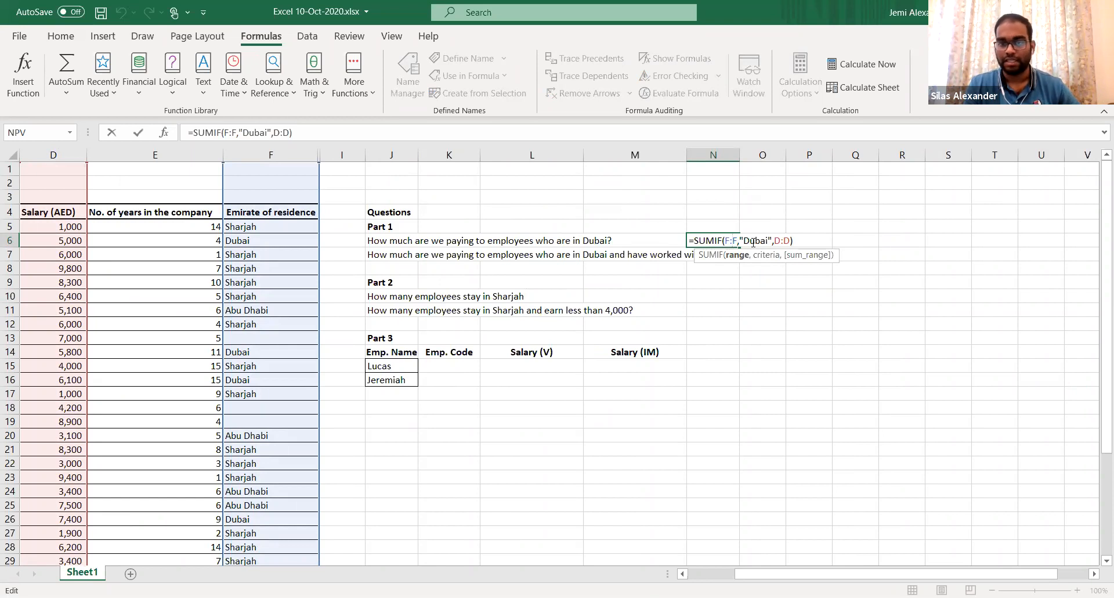
{"action": "left_click", "coordinate": [751, 241]}
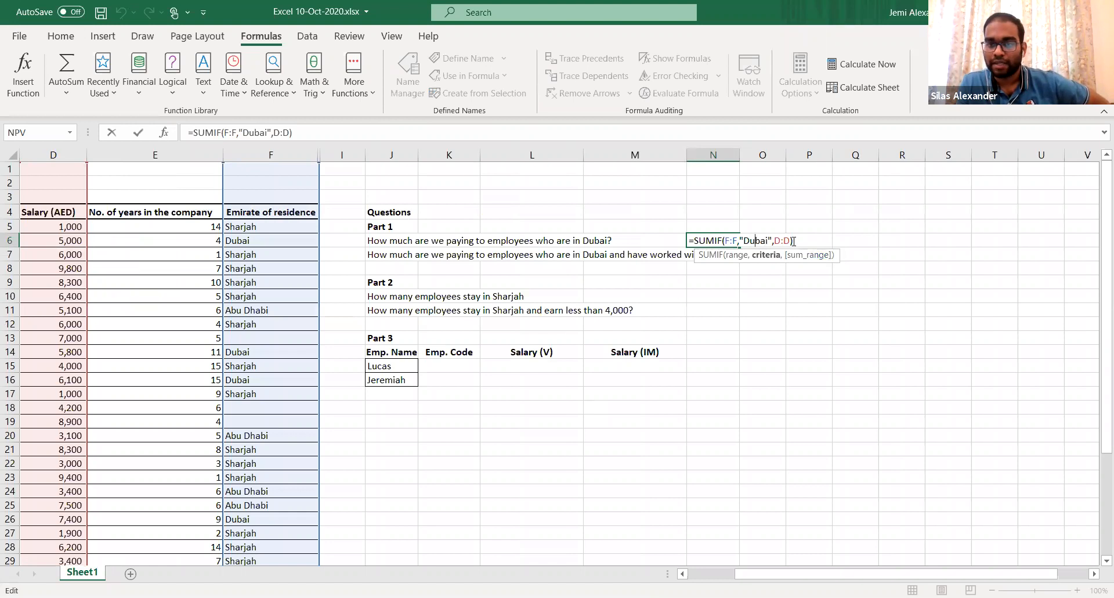
{"action": "left_click", "coordinate": [782, 242]}
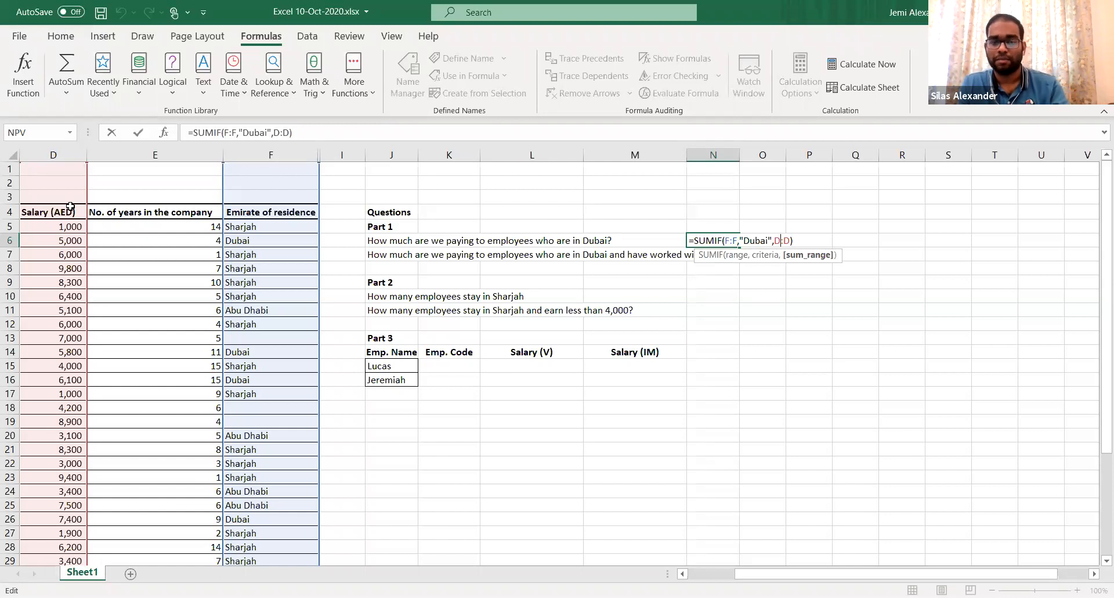
{"action": "key", "text": "ctrl+Return"}
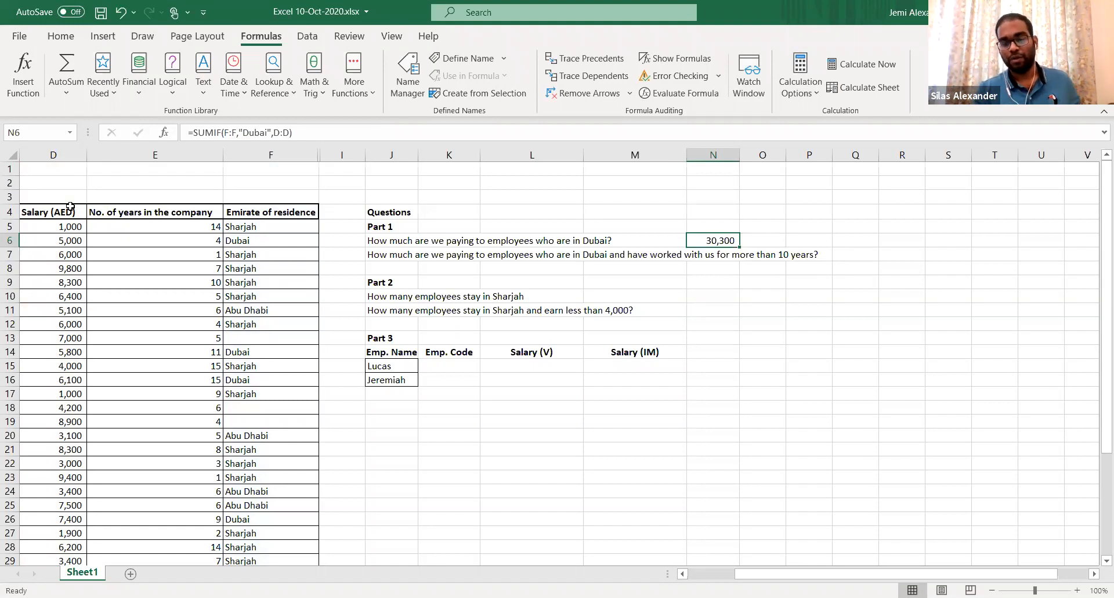
{"action": "key", "text": "Right"}
{"action": "key", "text": "Right"}
{"action": "key", "text": "Right"}
{"action": "key", "text": "Right"}
{"action": "key", "text": "Right"}
{"action": "key", "text": "Right"}
{"action": "key", "text": "Right"}
{"action": "key", "text": "Left"}
{"action": "key", "text": "Left"}
{"action": "key", "text": "Left"}
{"action": "key", "text": "Left"}
{"action": "key", "text": "Left"}
{"action": "key", "text": "Left"}
{"action": "key", "text": "Left"}
Move the Part 2 and Part 3 question blocks three rows down to start at J12, and select J8
{"action": "key", "text": "Down"}
{"action": "key", "text": "Down"}
{"action": "key", "text": "Left"}
{"action": "key", "text": "Left"}
{"action": "key", "text": "Right"}
{"action": "key", "text": "Left"}
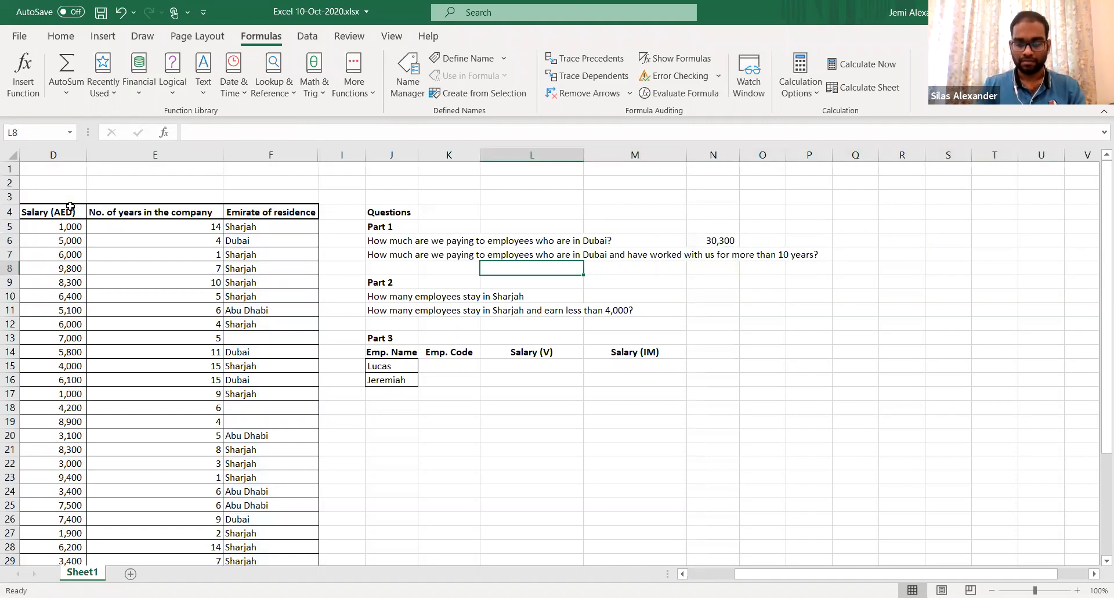
{"action": "key", "text": "Left"}
{"action": "key", "text": "Left"}
{"action": "key", "text": "Down"}
{"action": "key", "text": "shift+Right"}
{"action": "key", "text": "shift+Down"}
{"action": "key", "text": "shift+Down"}
{"action": "key", "text": "shift+Down"}
{"action": "key", "text": "shift+Down"}
{"action": "key", "text": "shift+Down"}
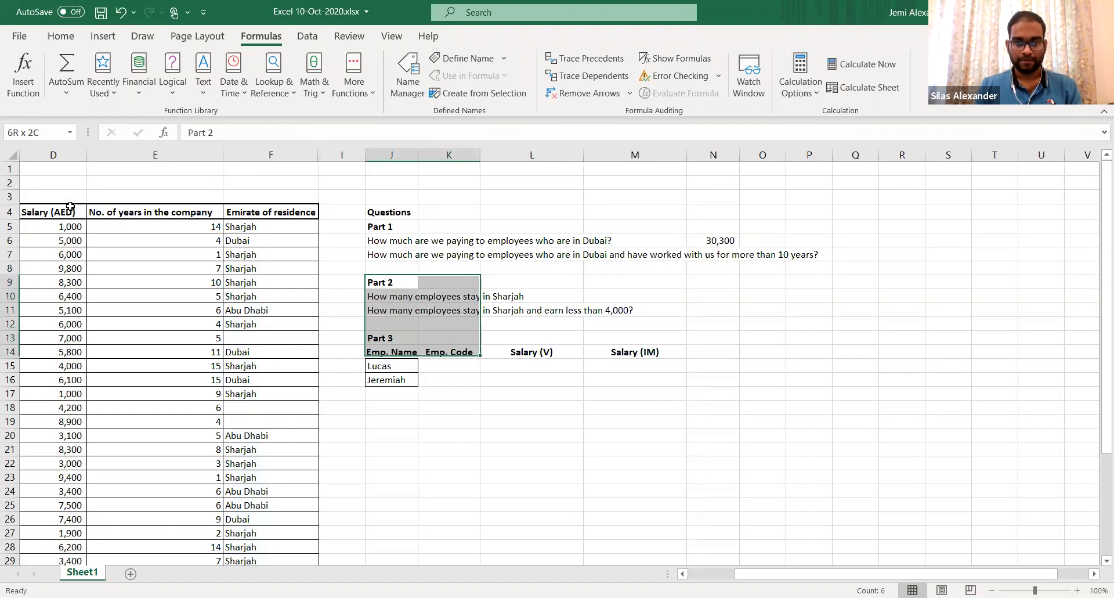
{"action": "key", "text": "shift+Right"}
{"action": "key", "text": "shift+Down"}
{"action": "key", "text": "shift+Down"}
{"action": "key", "text": "shift+Right"}
{"action": "key", "text": "ctrl+c"}
{"action": "key", "text": "Escape"}
{"action": "key", "text": "ctrl+x"}
{"action": "key", "text": "Down"}
{"action": "key", "text": "Down"}
{"action": "key", "text": "Down"}
{"action": "key", "text": "ctrl+v"}
{"action": "key", "text": "Up"}
{"action": "key", "text": "Up"}
{"action": "key", "text": "Up"}
{"action": "key", "text": "Up"}
{"action": "key", "text": "Up"}
{"action": "key", "text": "Down"}
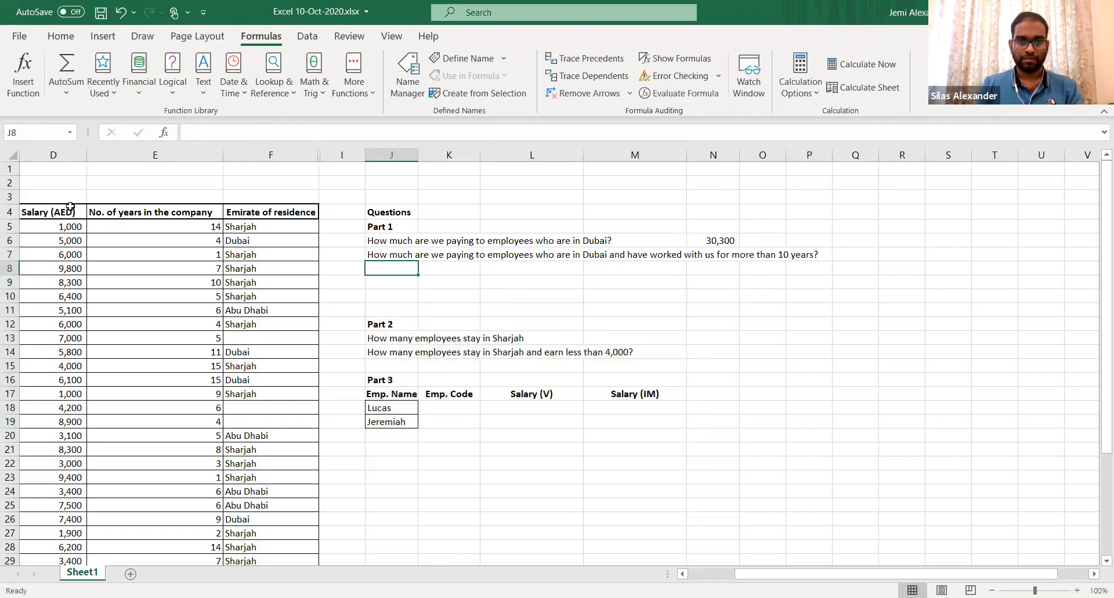
{"action": "type", "text": "=suj"}
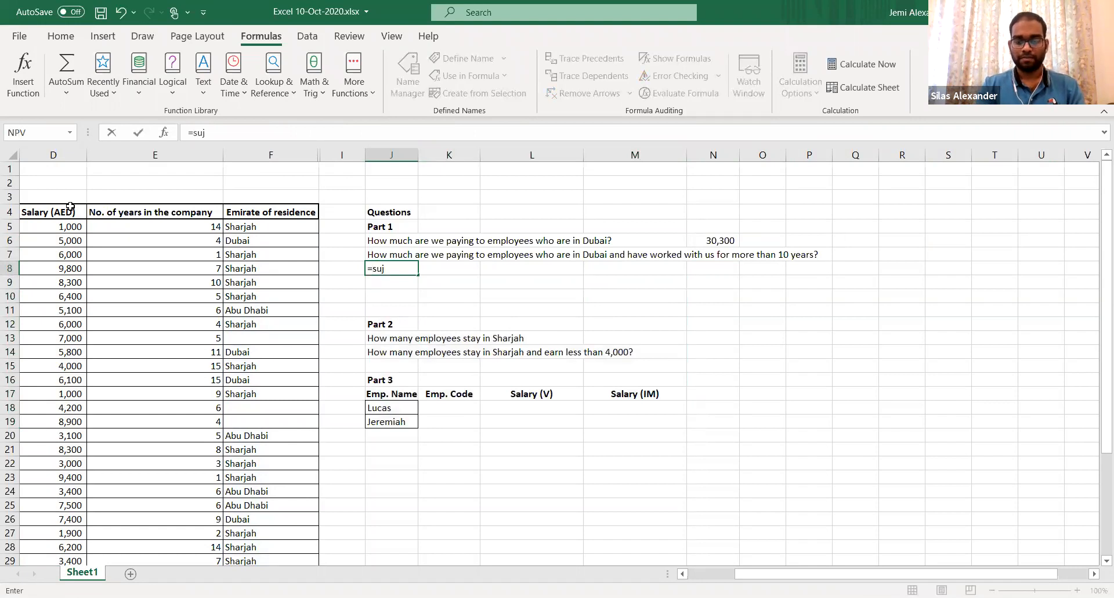
{"action": "key", "text": "BackSpace"}
{"action": "type", "text": "mio"}
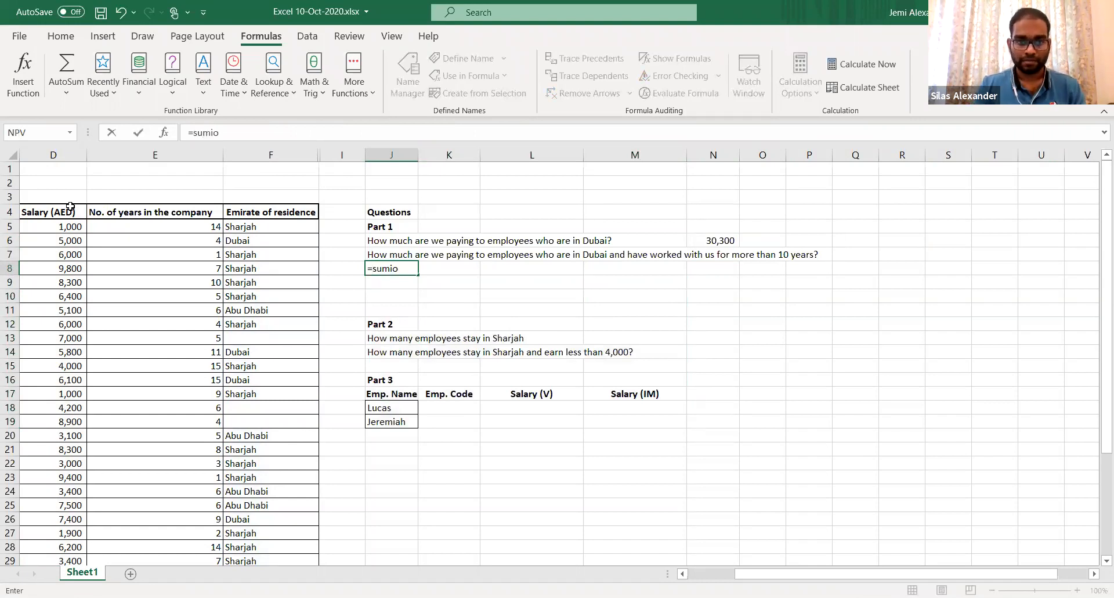
{"action": "key", "text": "BackSpace"}
{"action": "key", "text": "Down"}
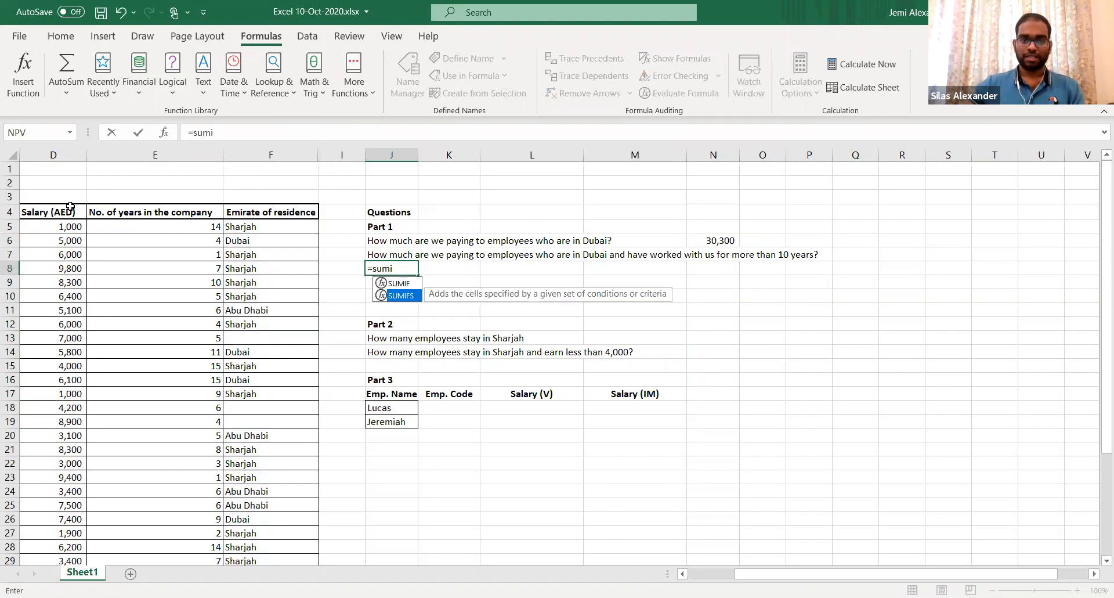
{"action": "key", "text": "Tab"}
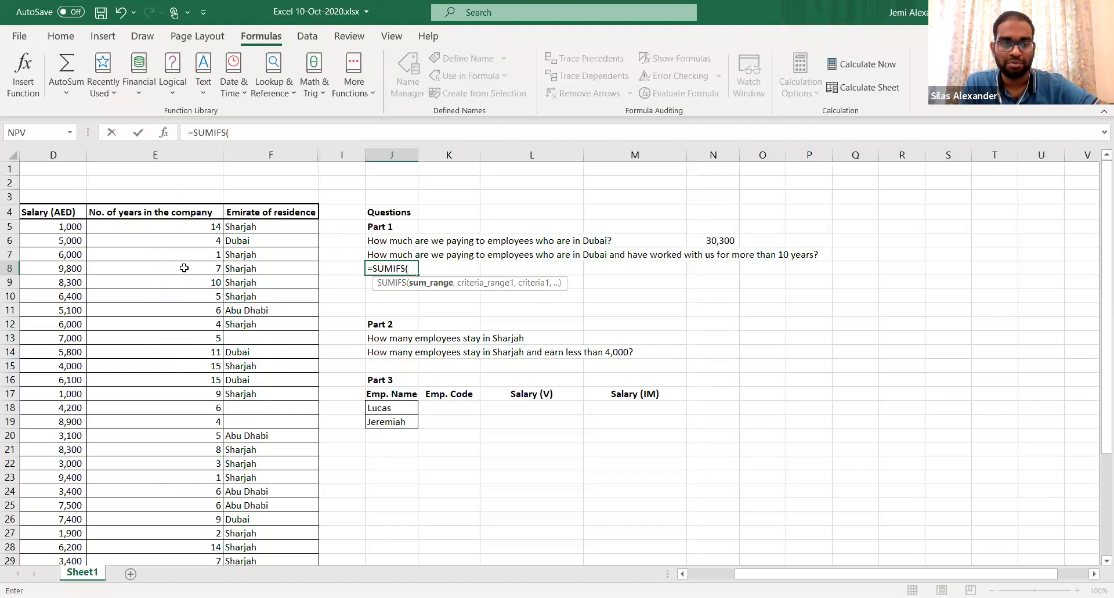
{"action": "left_click", "coordinate": [224, 352]}
{"action": "left_click", "coordinate": [200, 351], "text": "shift"}
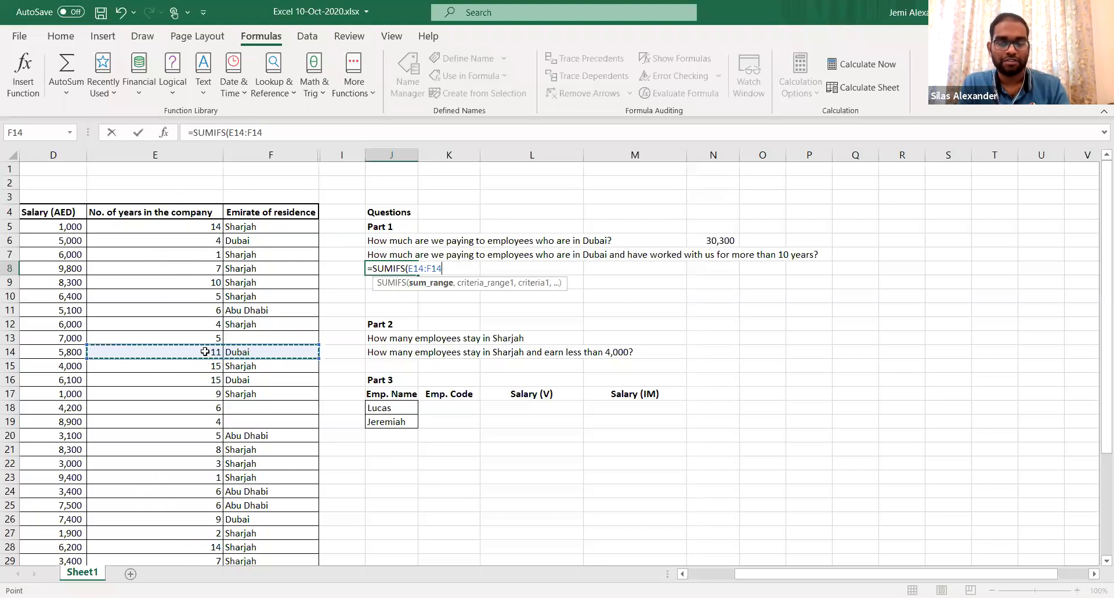
{"action": "key", "text": "Escape"}
Start a SUMIFS formula in J8 with the salary column D:D as the sum range
{"action": "type", "text": "="}
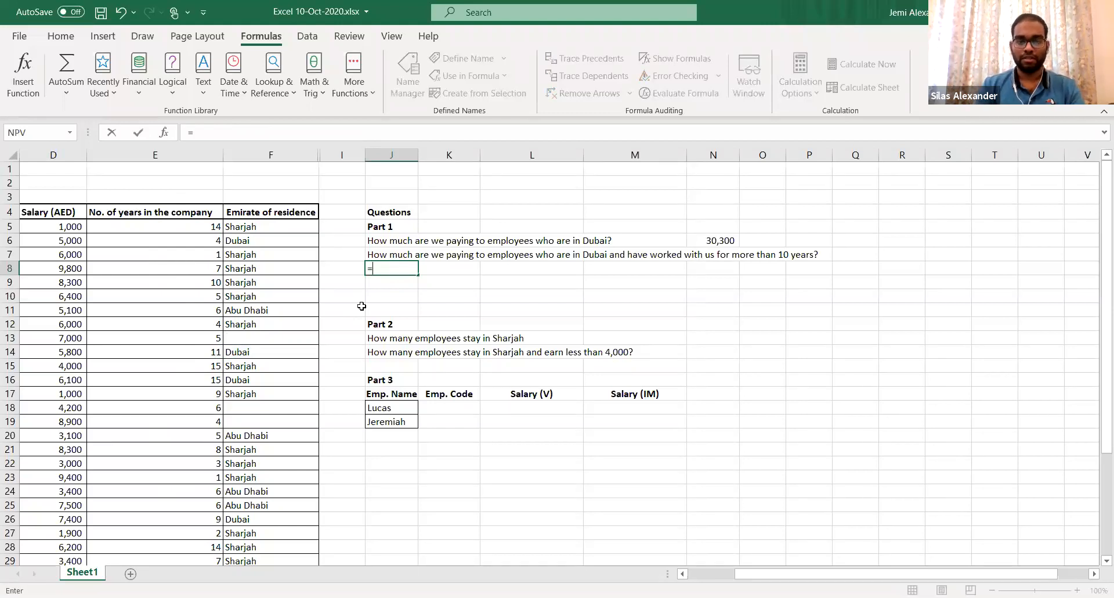
{"action": "type", "text": "sum"}
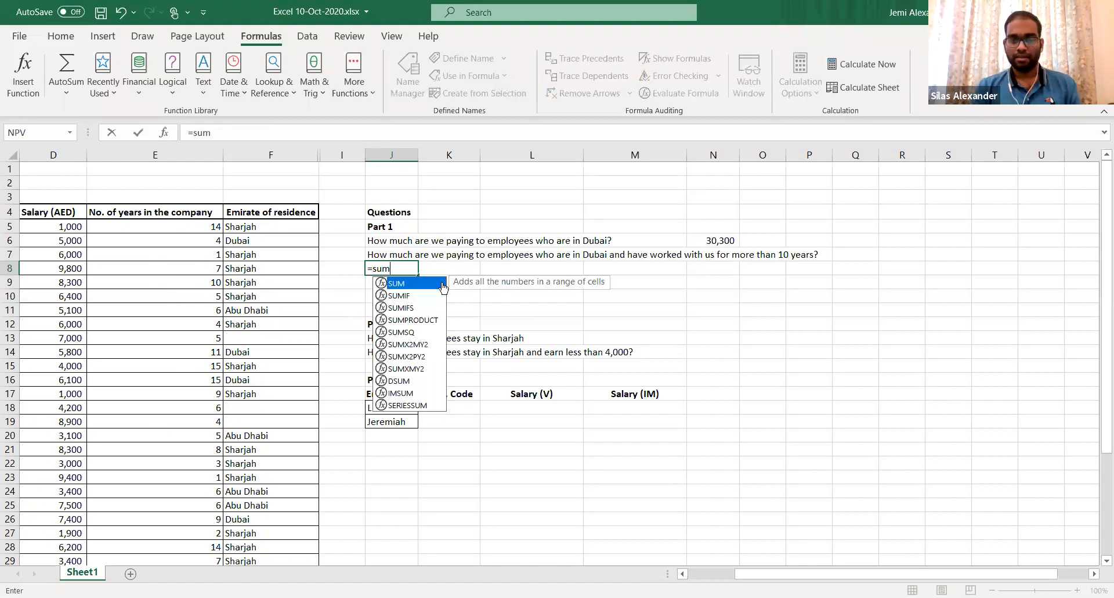
{"action": "double_click", "coordinate": [408, 307]}
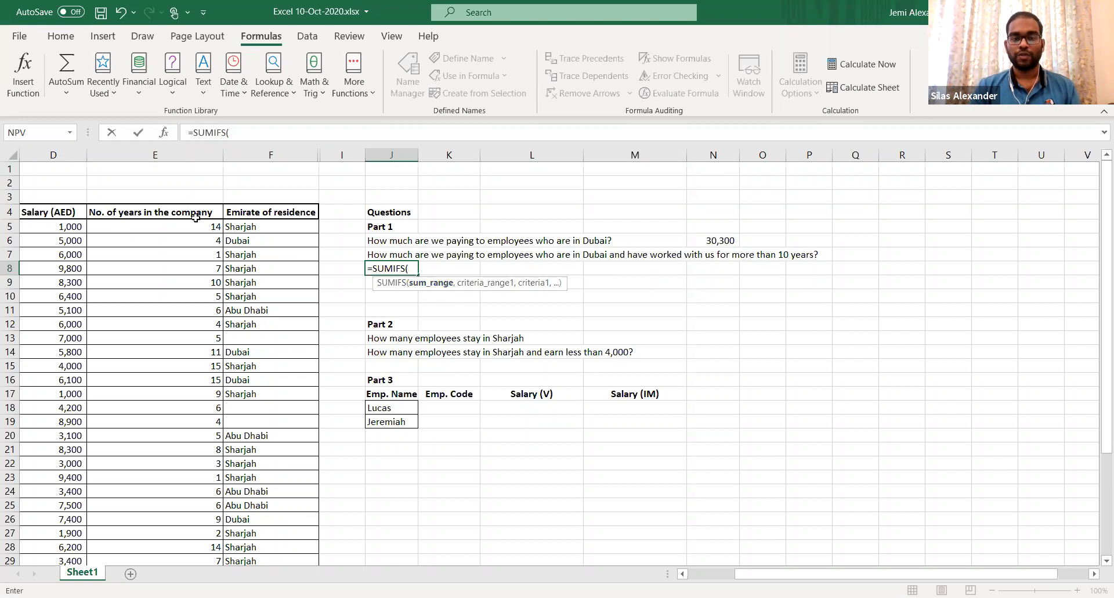
{"action": "left_click", "coordinate": [39, 152]}
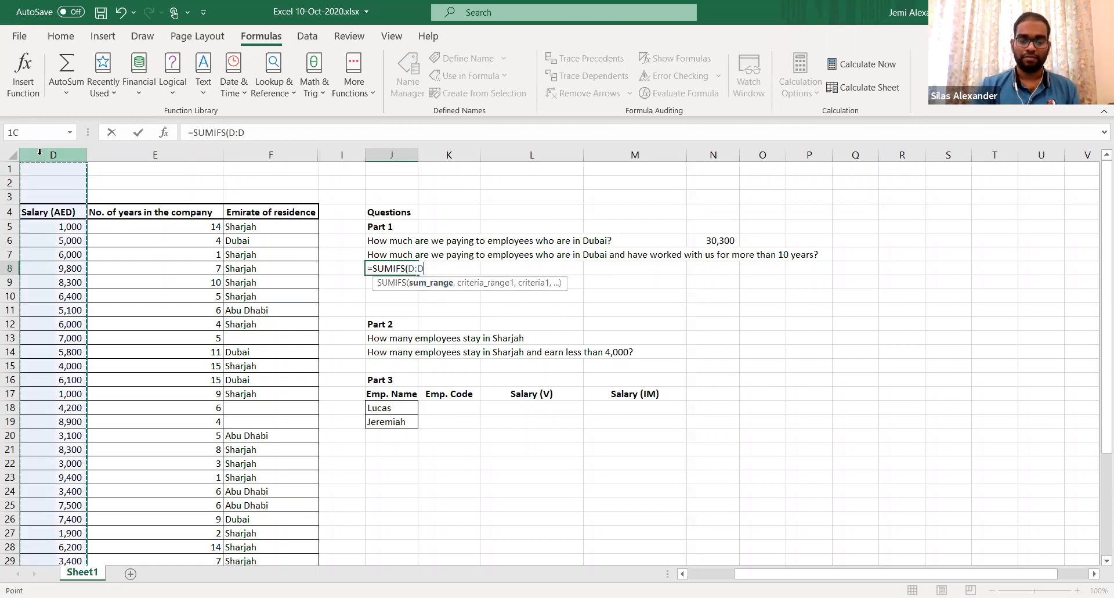
{"action": "type", "text": ","}
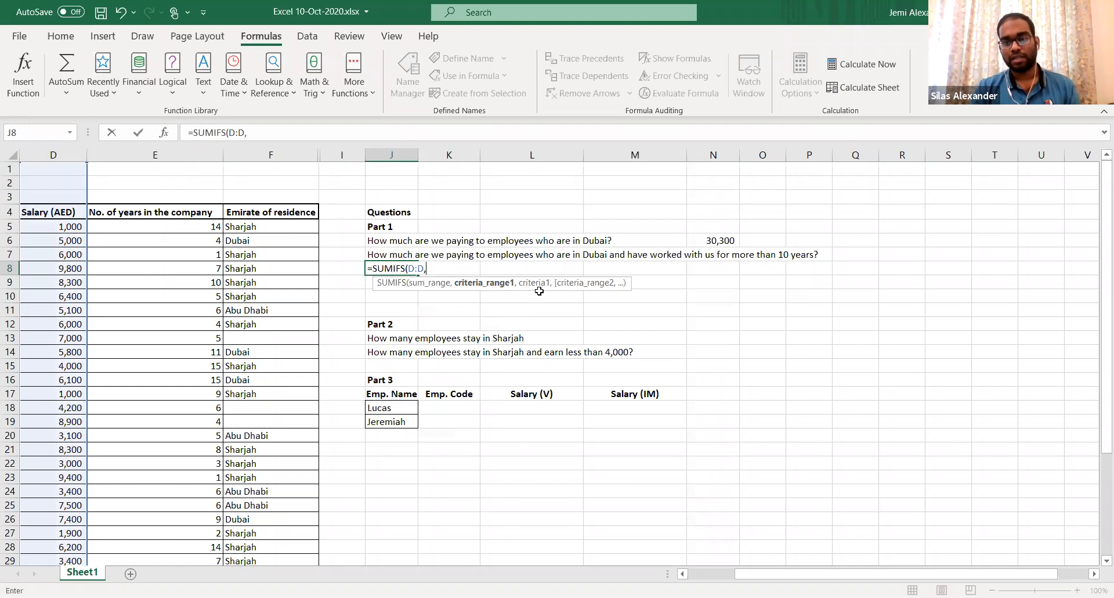
{"action": "type", "text": ",,"}
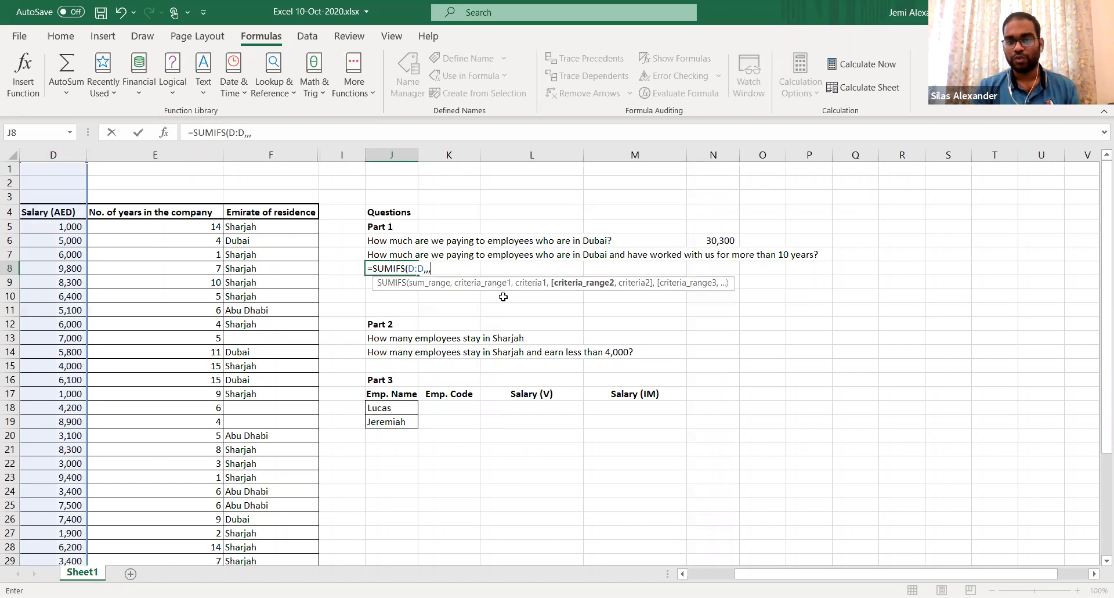
{"action": "type", "text": ","}
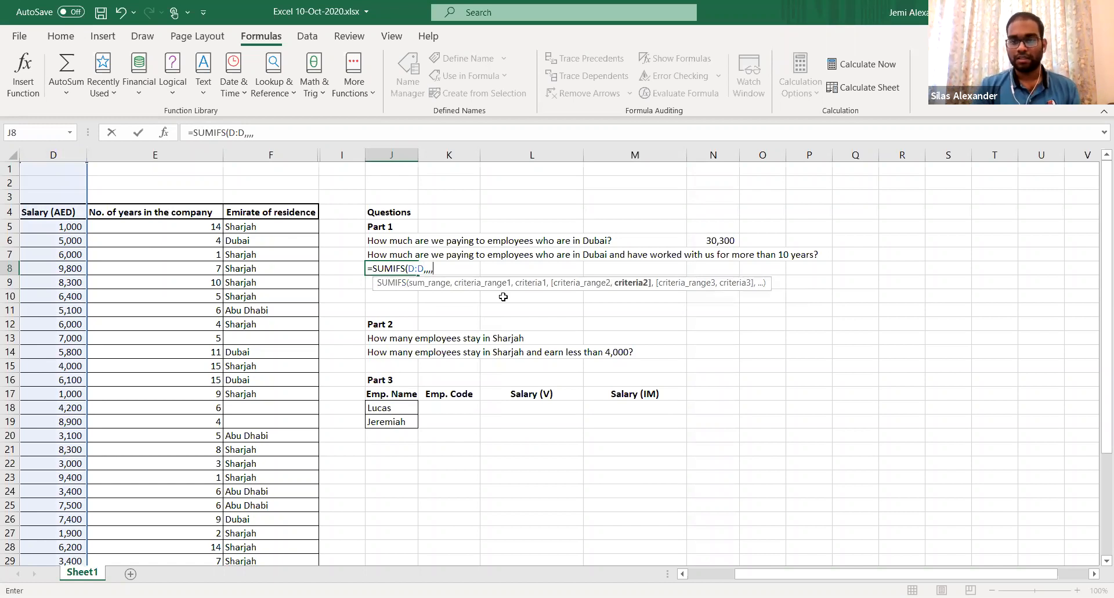
{"action": "type", "text": ",,"}
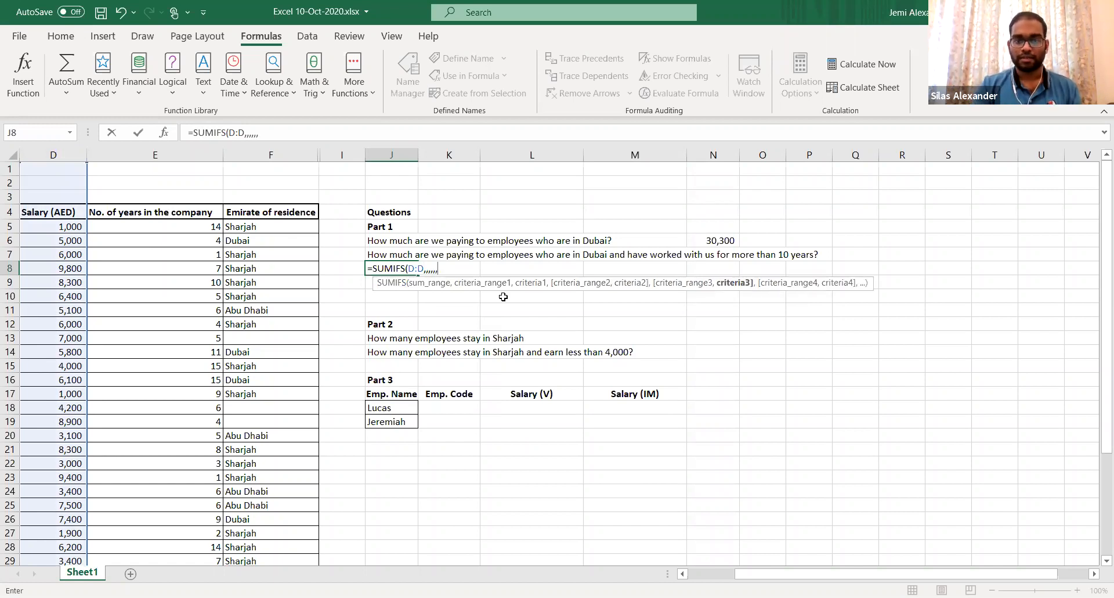
{"action": "key", "text": "BackSpace"}
{"action": "key", "text": "BackSpace"}
{"action": "key", "text": "BackSpace"}
{"action": "key", "text": "BackSpace"}
{"action": "key", "text": "BackSpace"}
{"action": "key", "text": "BackSpace"}
{"action": "type", "text": ","}
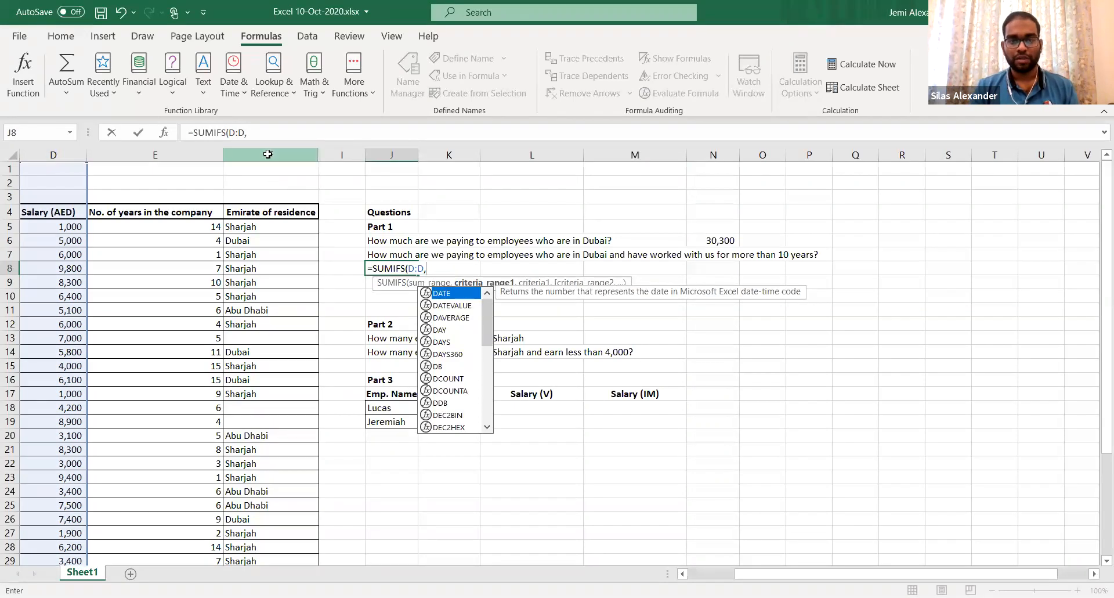
Add the Emirate of residence column F:F with the criterion "Dubai" as the first condition of the SUMIFS formula
{"action": "left_click", "coordinate": [267, 155]}
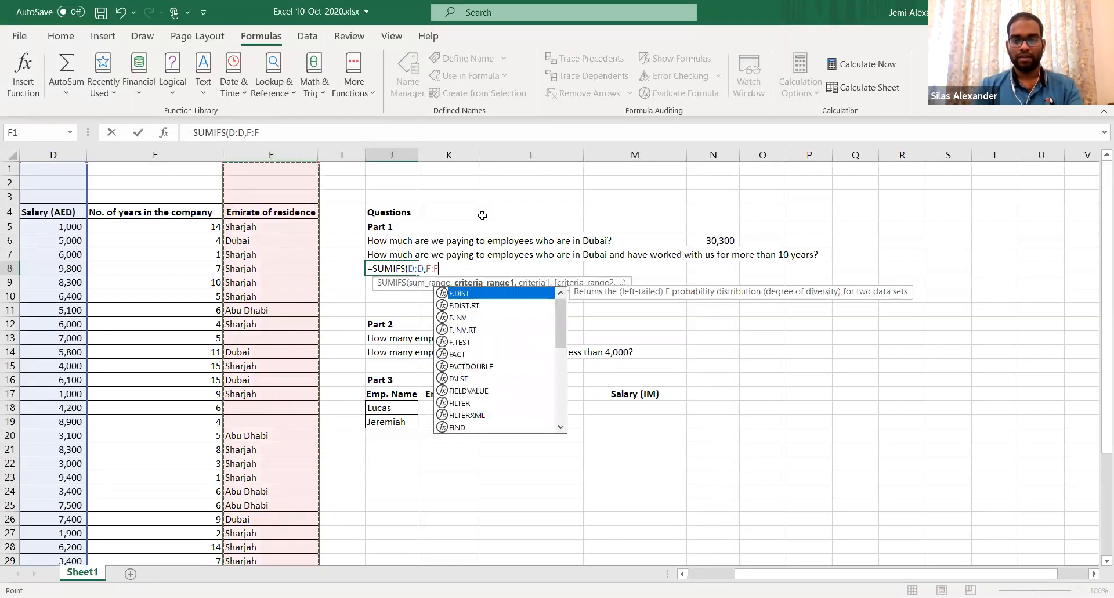
{"action": "type", "text": ","}
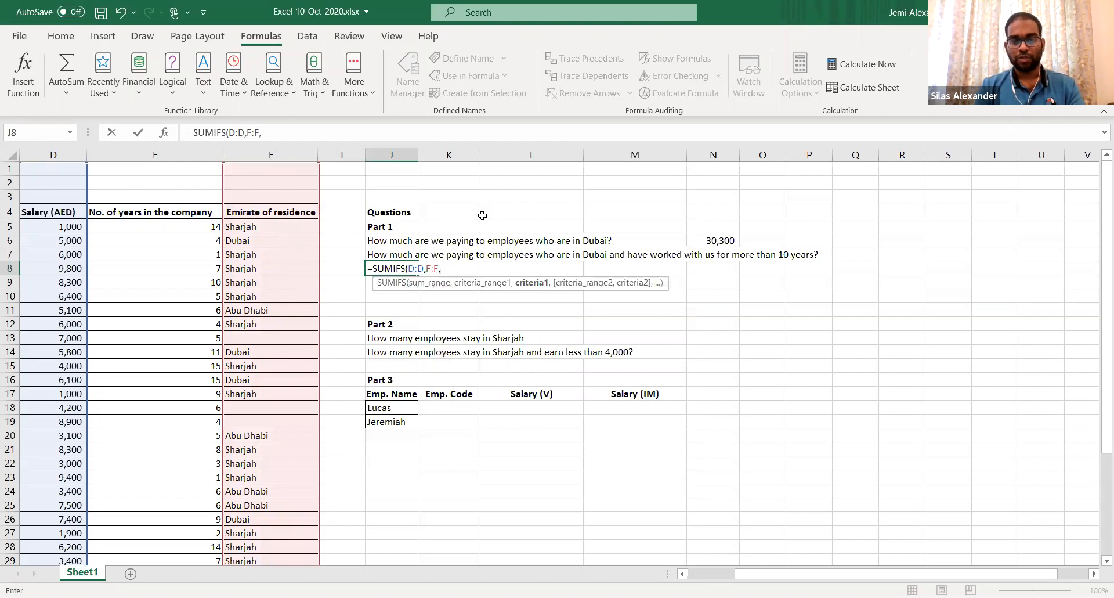
{"action": "type", "text": "\""}
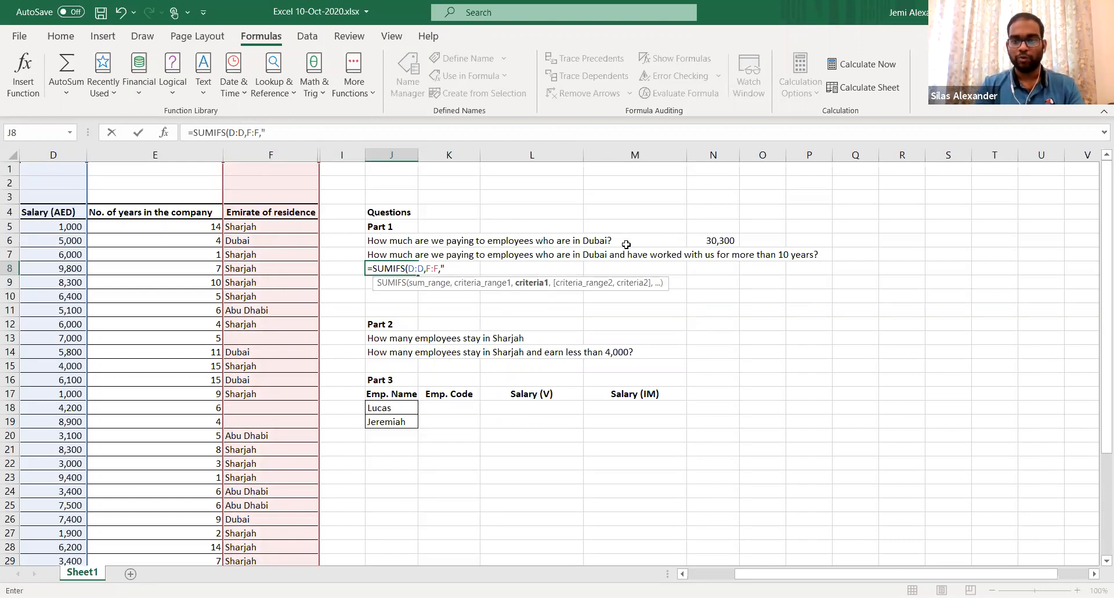
{"action": "type", "text": "Dubai\""}
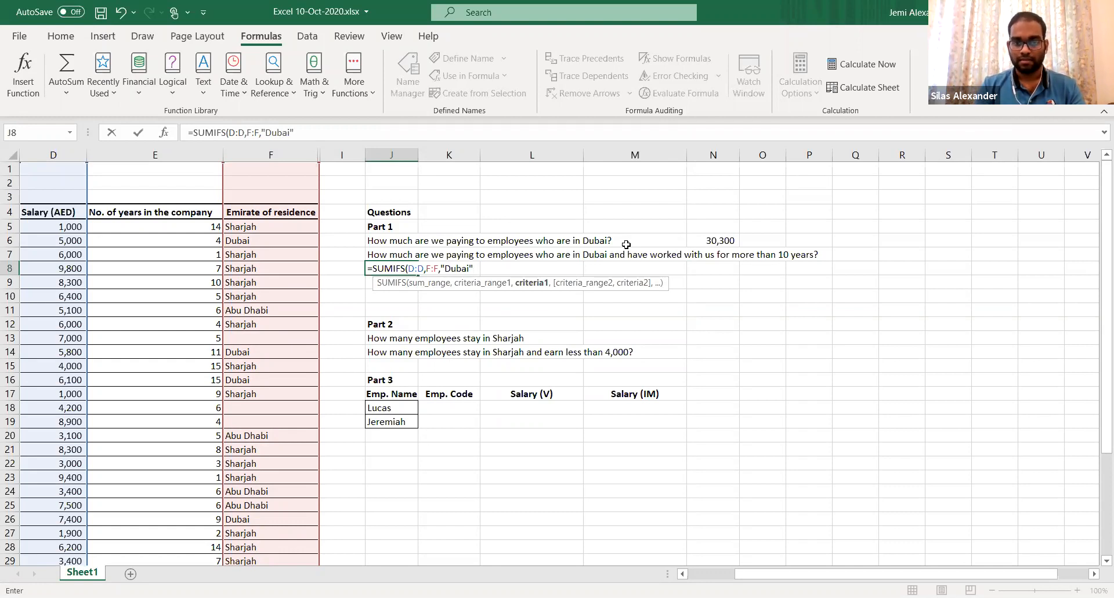
{"action": "type", "text": ","}
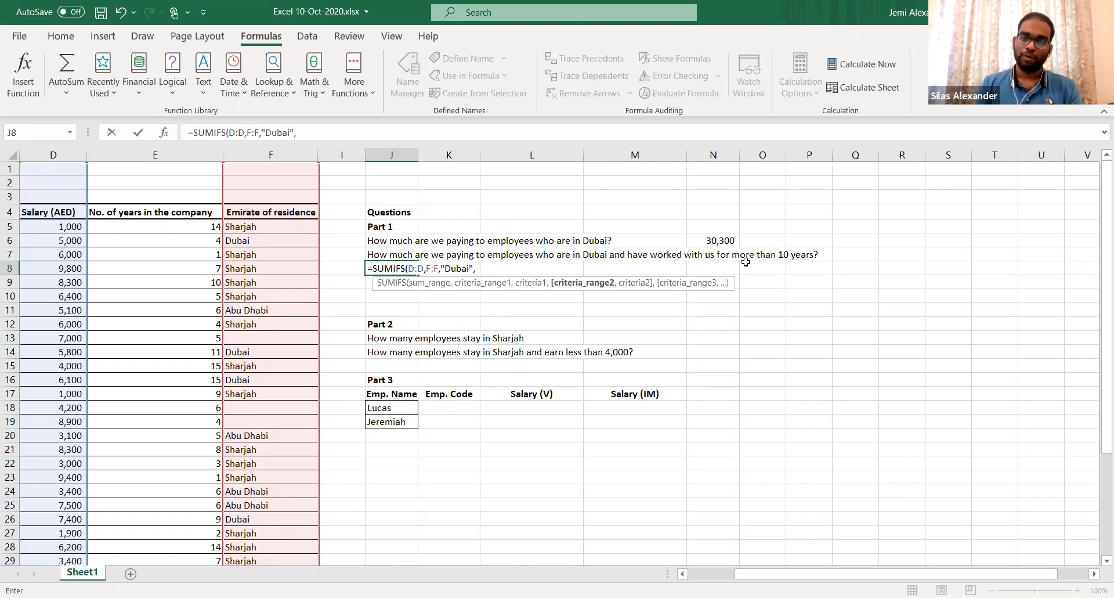
Add the years column E:E with the unquoted criterion >10 as second condition and try to enter the formula
{"action": "left_click", "coordinate": [187, 155]}
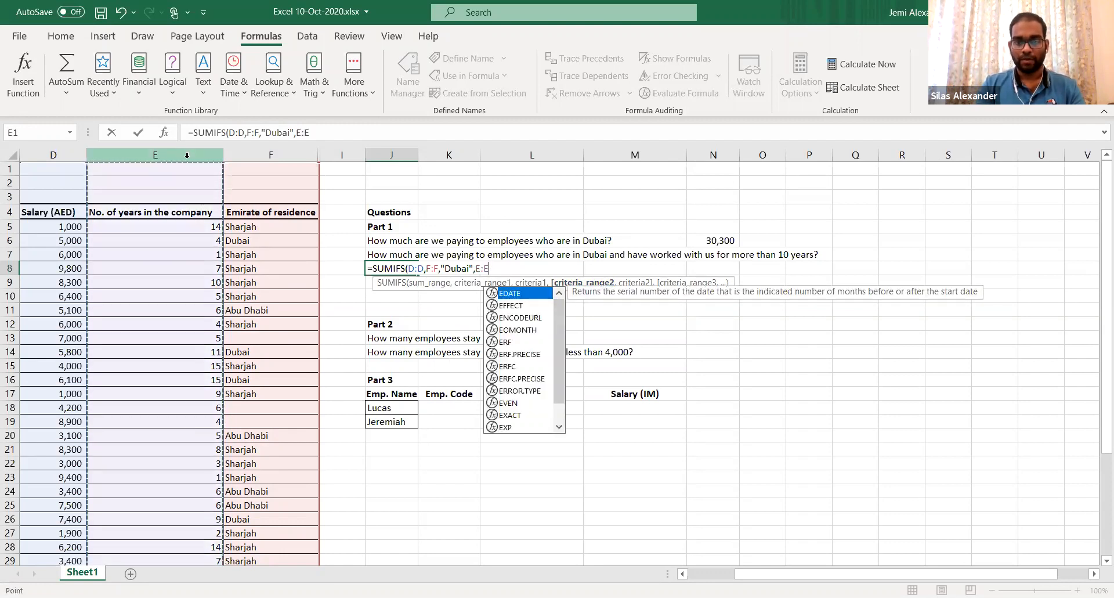
{"action": "type", "text": ","}
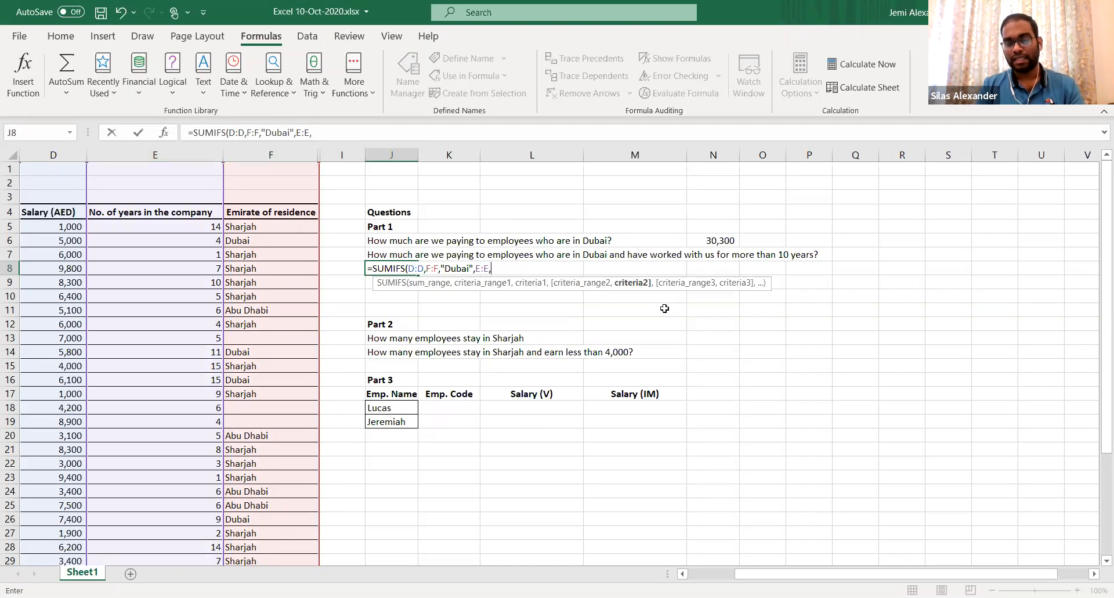
{"action": "type", "text": ">10"}
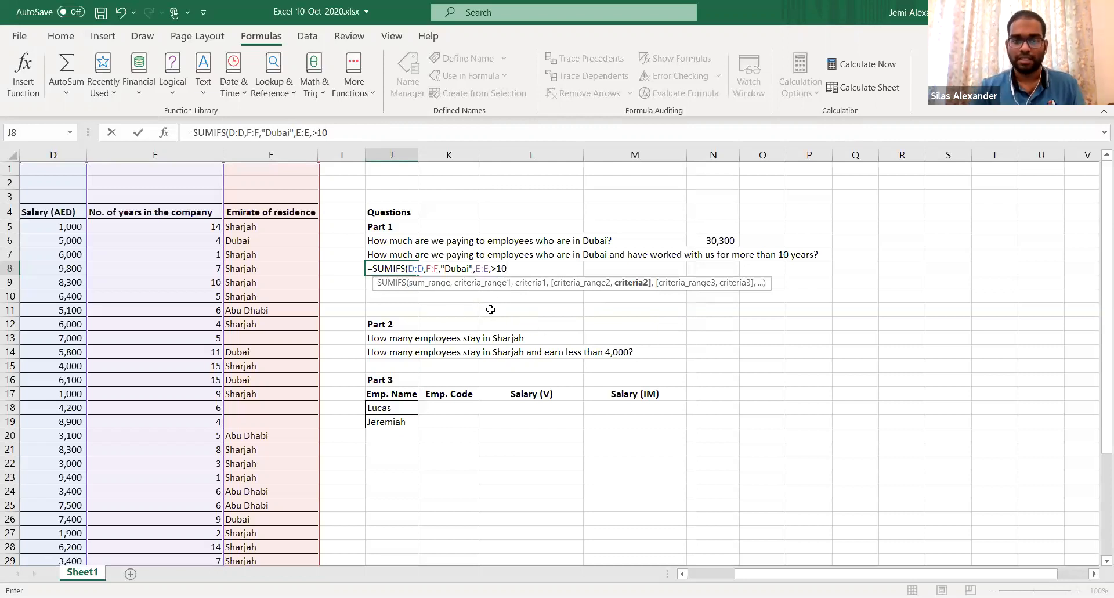
{"action": "key", "text": "Return"}
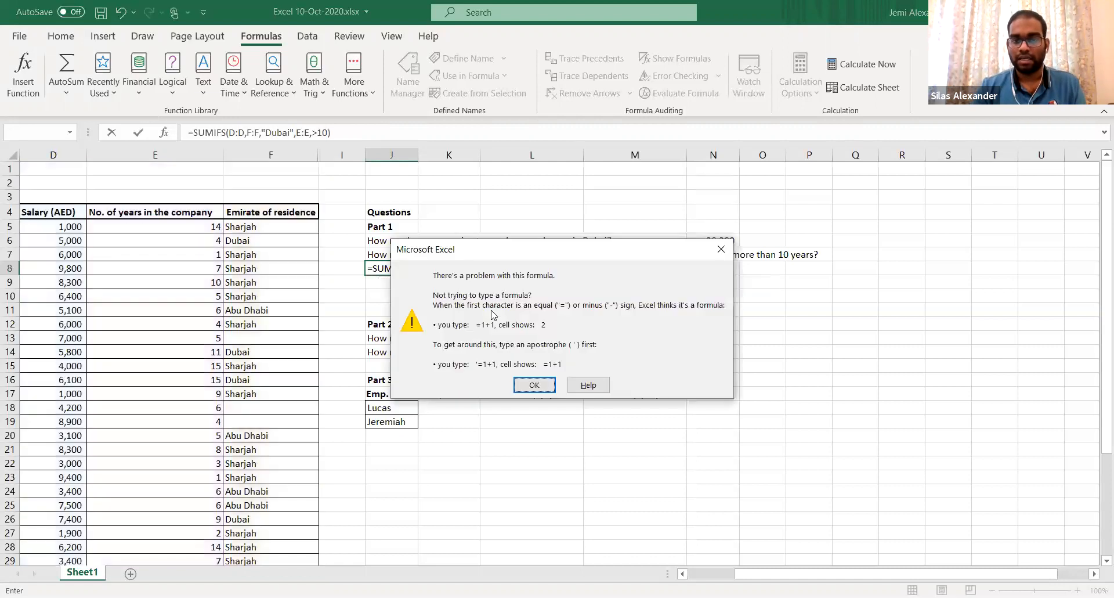
{"action": "left_click", "coordinate": [535, 385]}
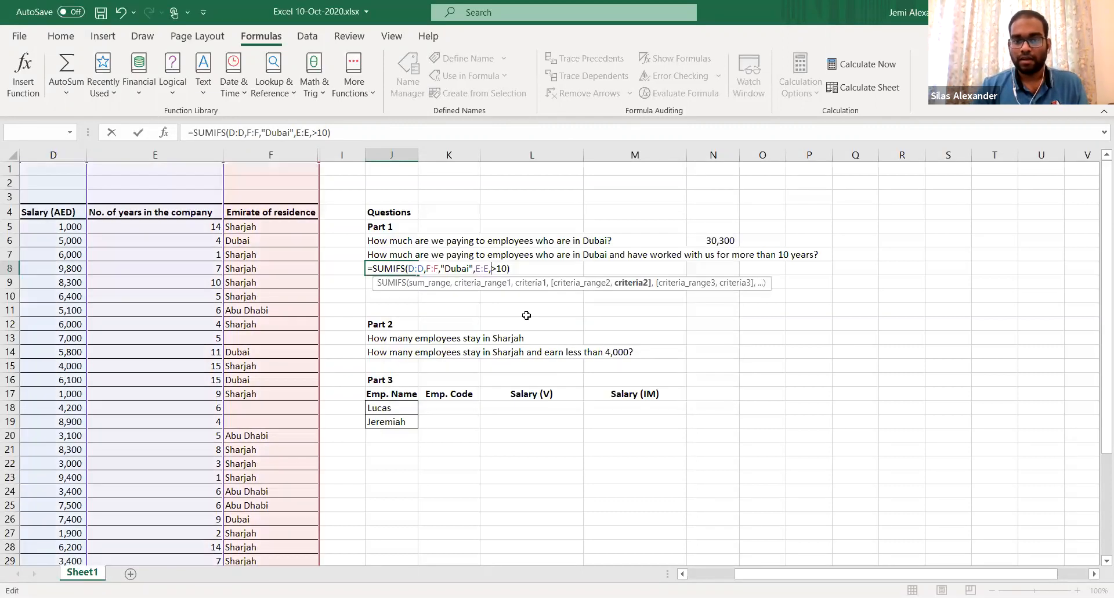
Put the second SUMIFS criterion in quotation marks as ">10" and enter the formula in J8
{"action": "left_click", "coordinate": [454, 268]}
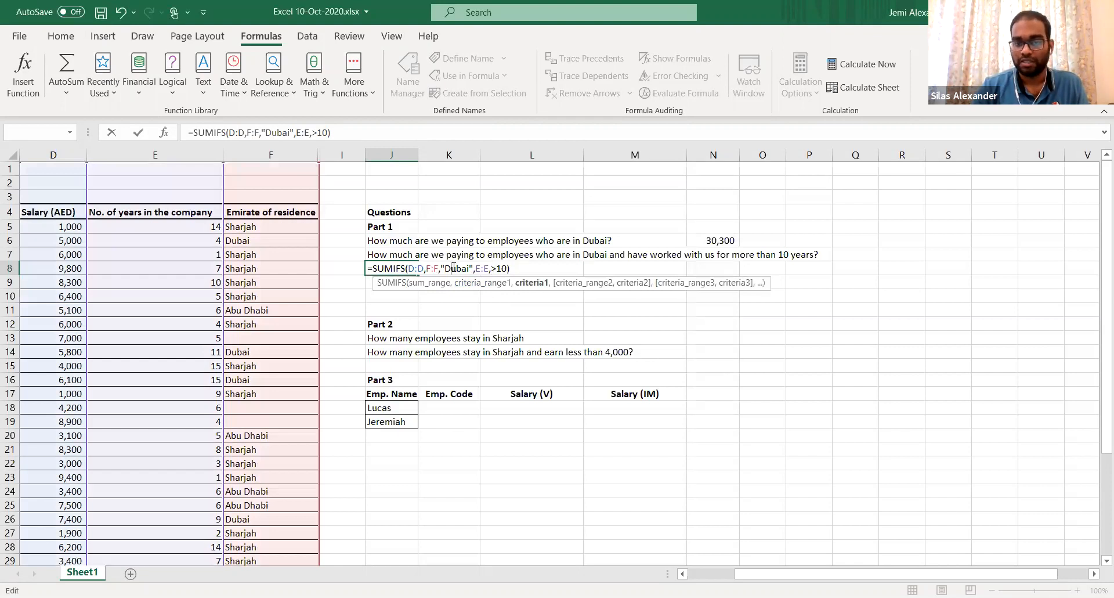
{"action": "left_click", "coordinate": [493, 267]}
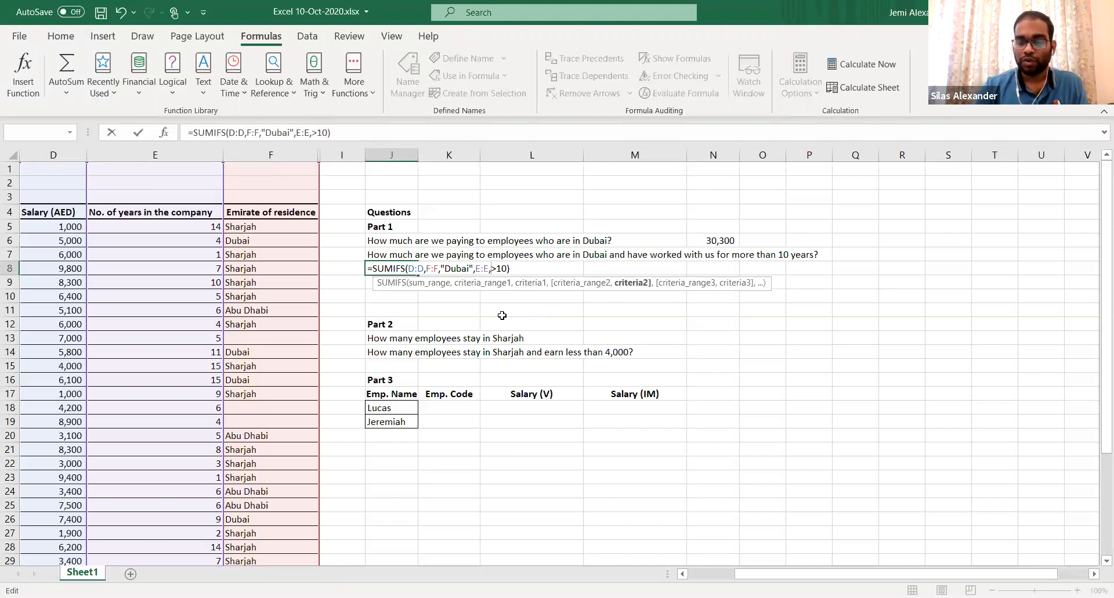
{"action": "type", "text": "\">10\""}
{"action": "key", "text": "Return"}
{"action": "key", "text": "Up"}
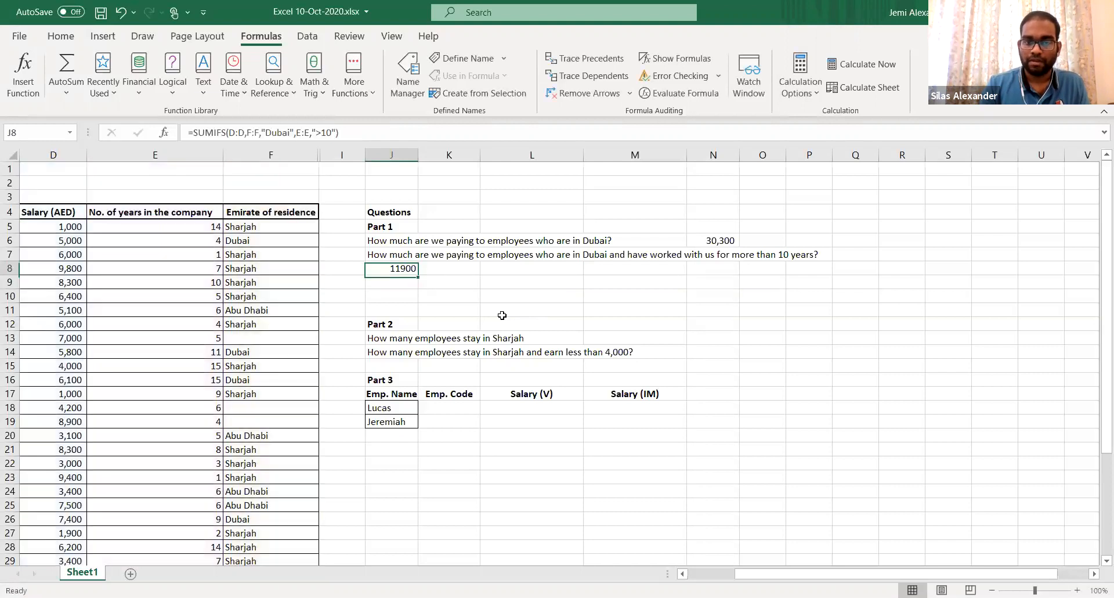
Format the SUMIFS result in J8 with a thousands separator and no decimal places
{"action": "left_click", "coordinate": [61, 36]}
{"action": "left_click", "coordinate": [539, 87]}
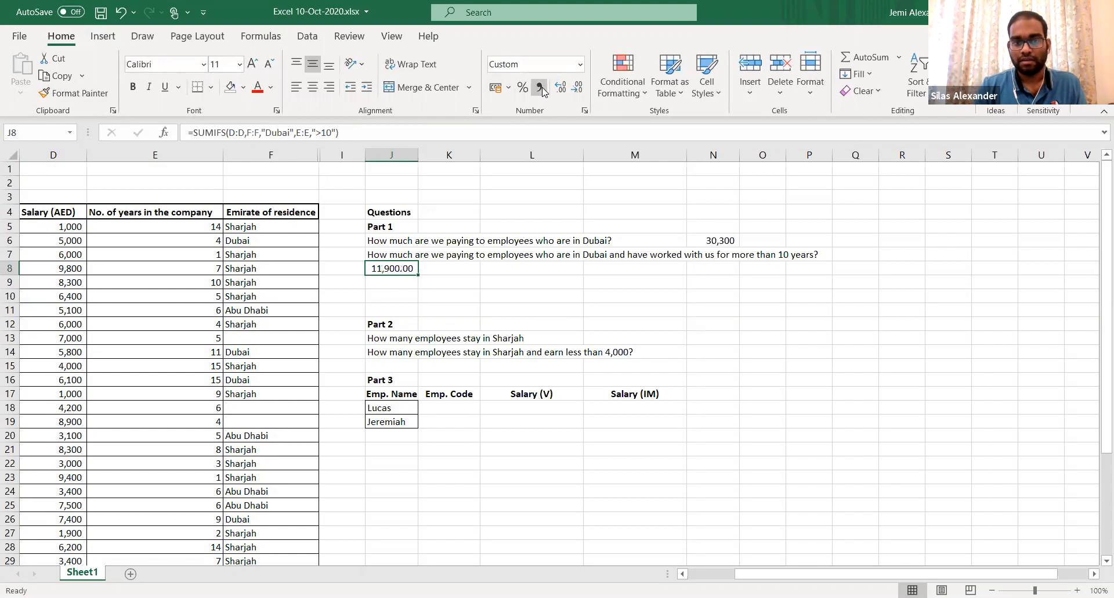
{"action": "left_click", "coordinate": [562, 87]}
{"action": "left_click", "coordinate": [562, 87]}
Turn on filtering for the header row of the employee table, B4 to F4
{"action": "left_click", "coordinate": [200, 218]}
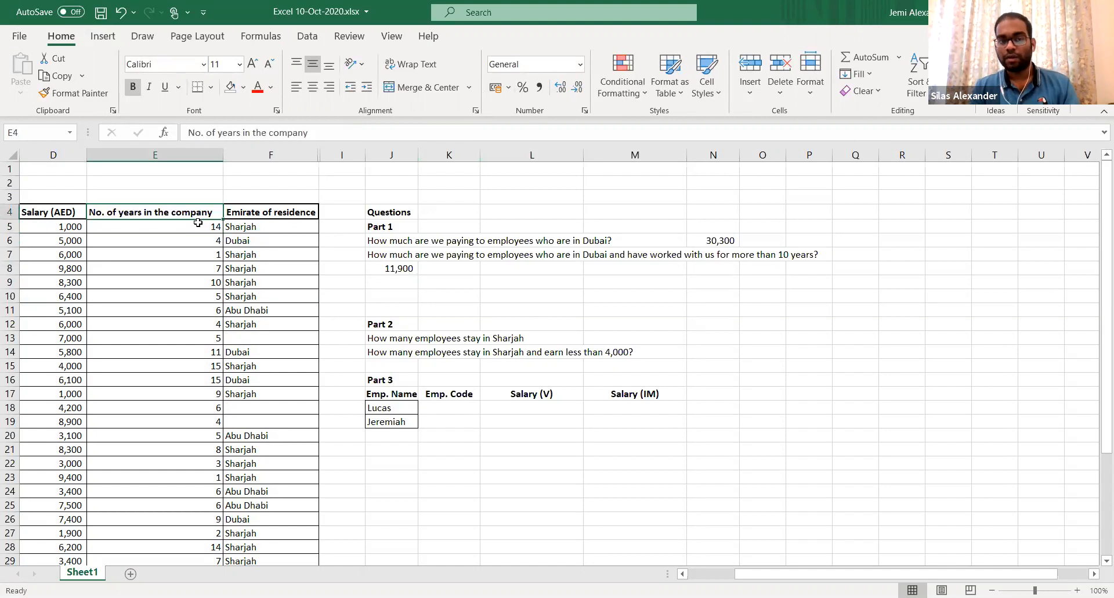
{"action": "left_click", "coordinate": [278, 237]}
{"action": "left_click", "coordinate": [183, 244]}
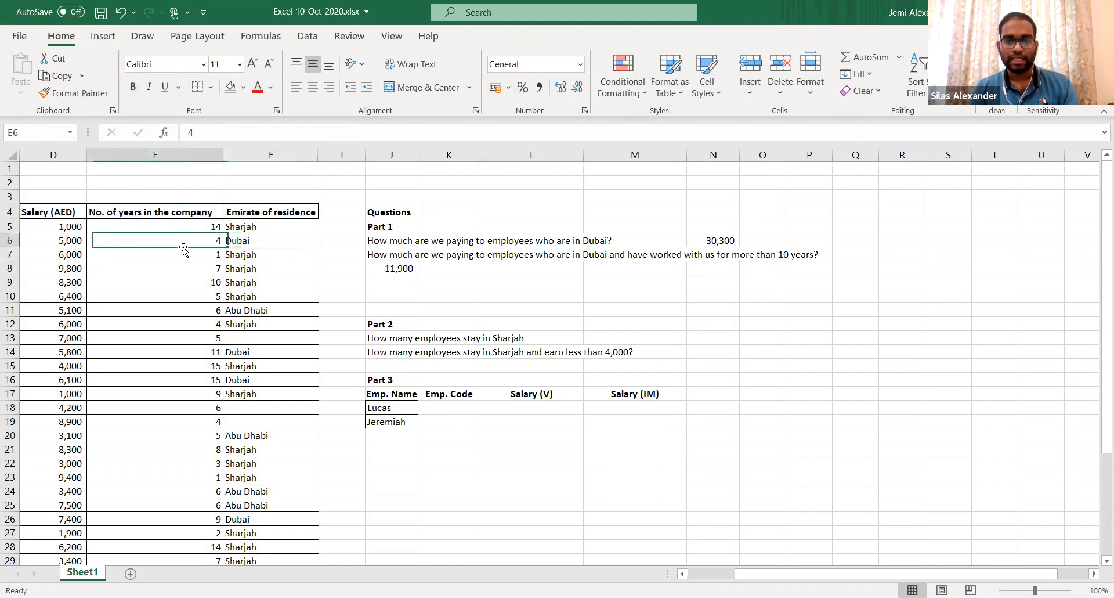
{"action": "left_click", "coordinate": [212, 258]}
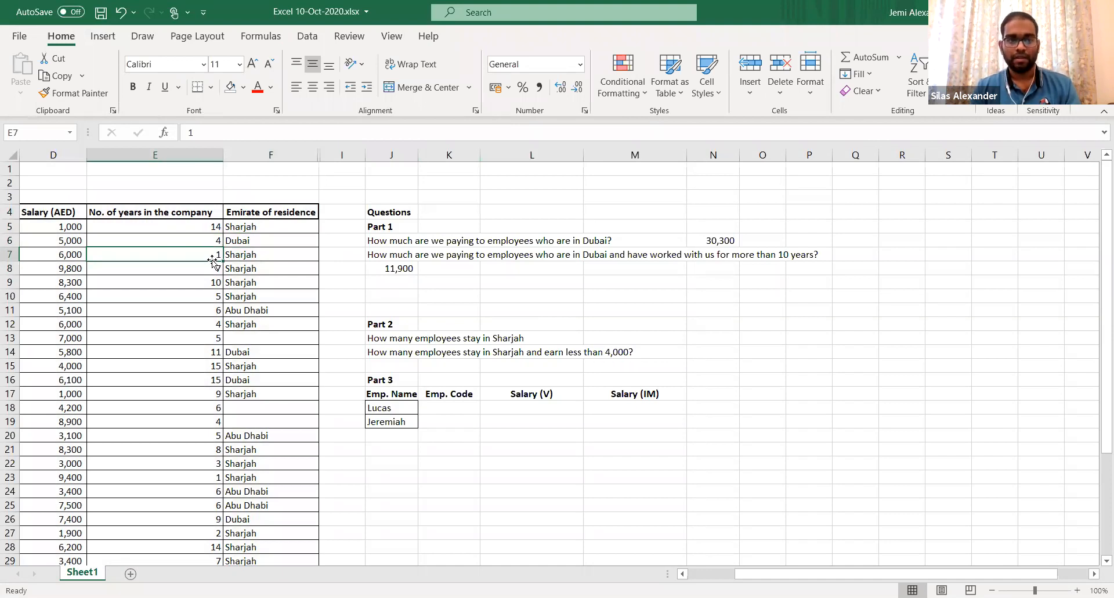
{"action": "key", "text": "ctrl+Up"}
{"action": "key", "text": "ctrl+Left"}
{"action": "key", "text": "ctrl+shift+Right"}
{"action": "key", "text": "ctrl+shift+l"}
Filter the Emirate of residence column to show only Dubai
{"action": "key", "text": "Left"}
{"action": "key", "text": "Right"}
{"action": "key", "text": "Right"}
{"action": "key", "text": "Right"}
{"action": "key", "text": "Right"}
{"action": "key", "text": "Right"}
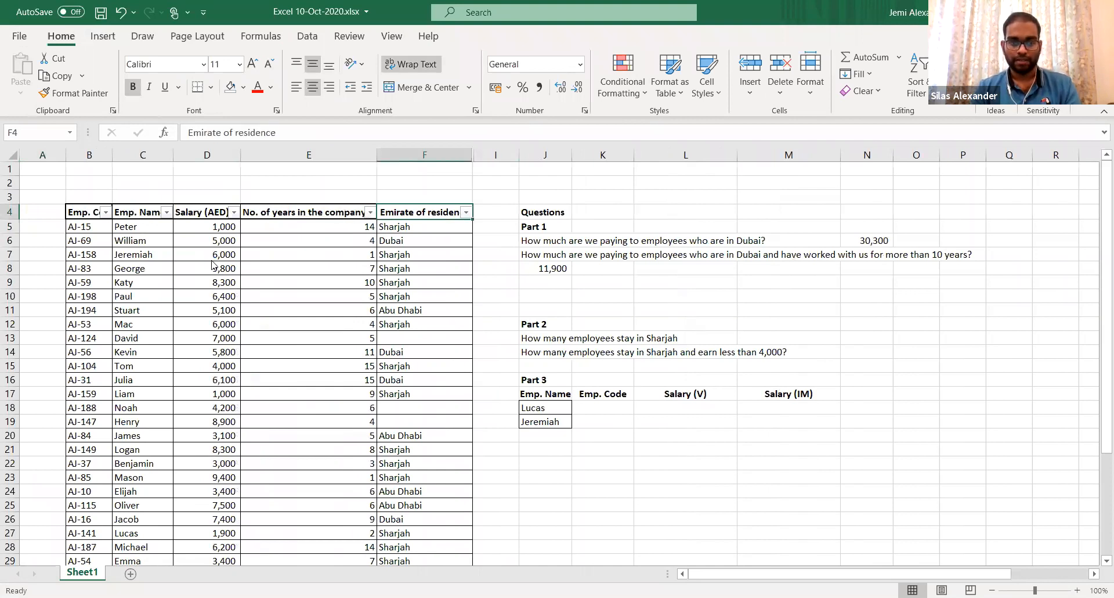
{"action": "key", "text": "alt+Down"}
{"action": "key", "text": "Down"}
{"action": "key", "text": "Down"}
{"action": "key", "text": "Escape"}
{"action": "key", "text": "Up"}
{"action": "key", "text": "Down"}
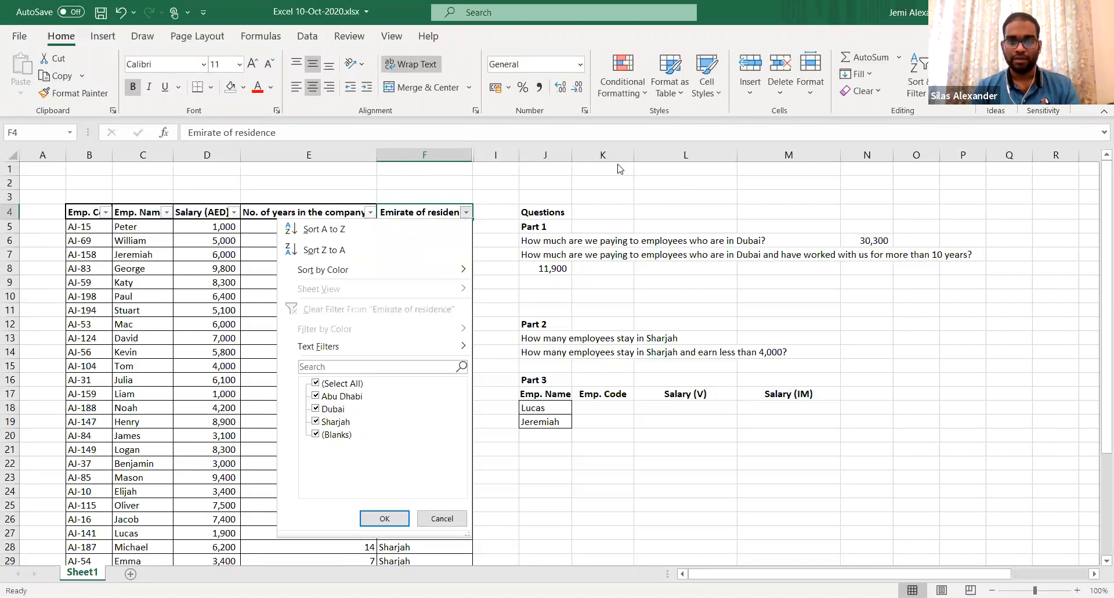
{"action": "key", "text": "Up"}
{"action": "key", "text": "Up"}
{"action": "key", "text": "Up"}
{"action": "key", "text": "Up"}
{"action": "key", "text": "Up"}
{"action": "key", "text": "Down"}
{"action": "key", "text": "Down"}
{"action": "key", "text": "space"}
{"action": "key", "text": "Down"}
{"action": "key", "text": "Down"}
{"action": "key", "text": "space"}
{"action": "key", "text": "Tab"}
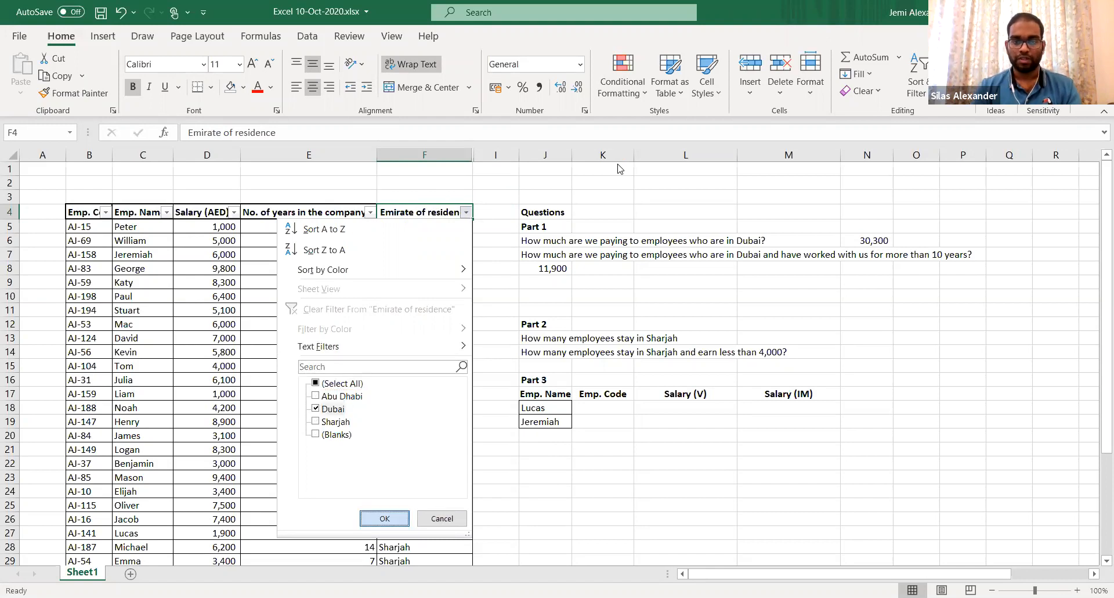
{"action": "key", "text": "Return"}
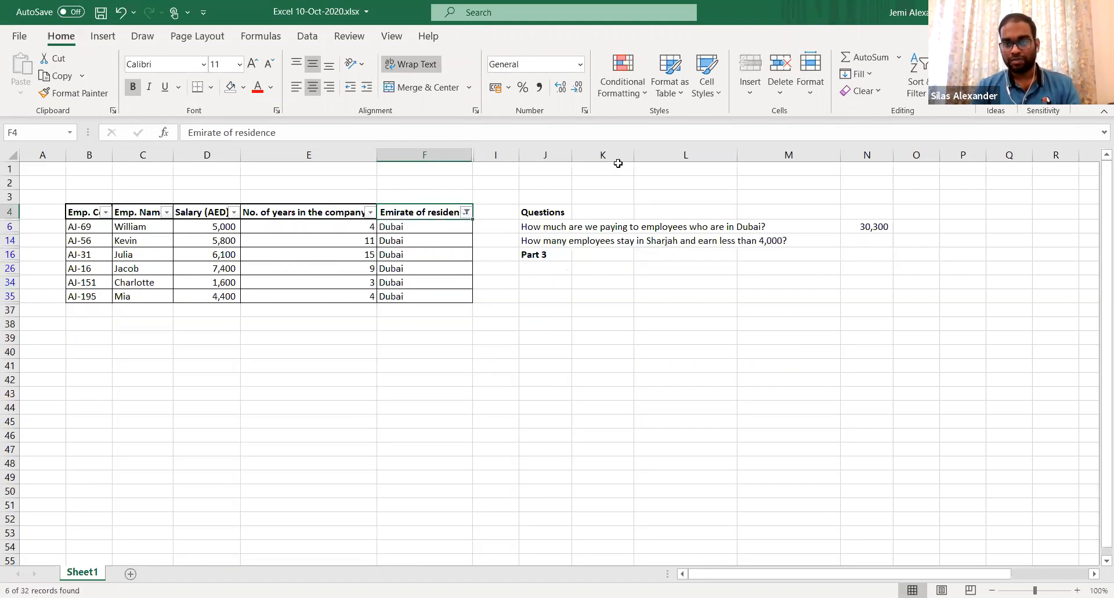
Filter the number of years in the company column to show only 11 and 15
{"action": "key", "text": "Left"}
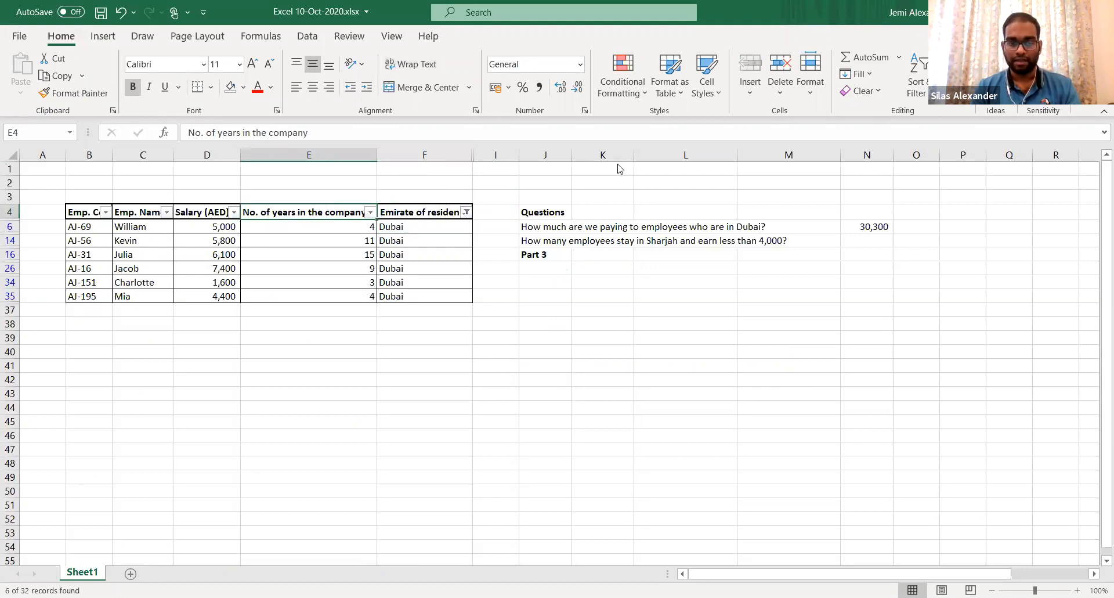
{"action": "key", "text": "alt+Down"}
{"action": "key", "text": "space"}
{"action": "key", "text": "Down"}
{"action": "key", "text": "Down"}
{"action": "key", "text": "Down"}
{"action": "key", "text": "Down"}
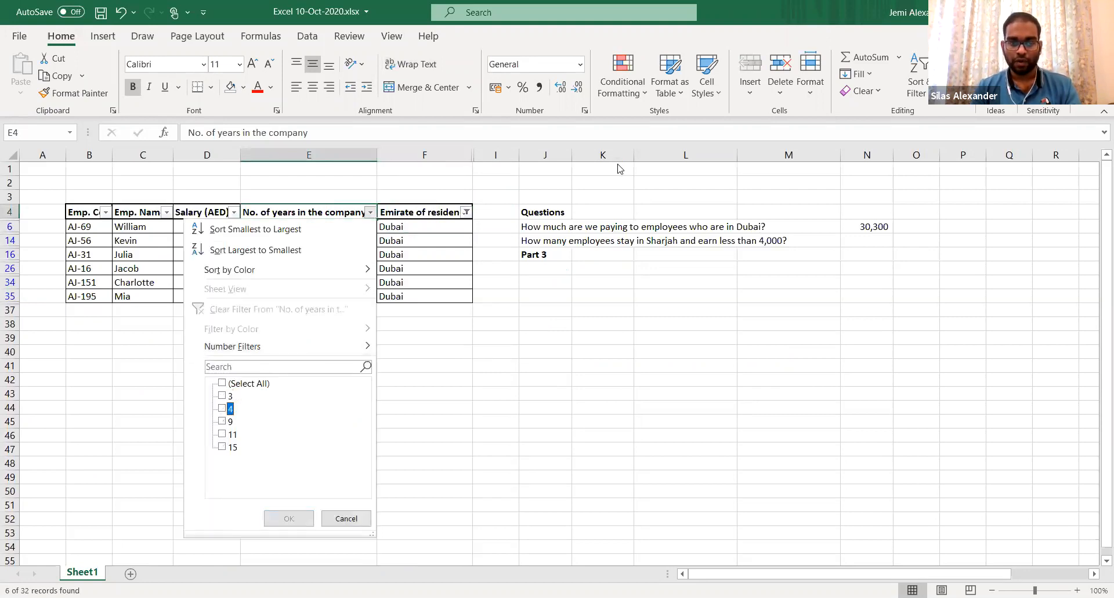
{"action": "key", "text": "space"}
{"action": "key", "text": "Down"}
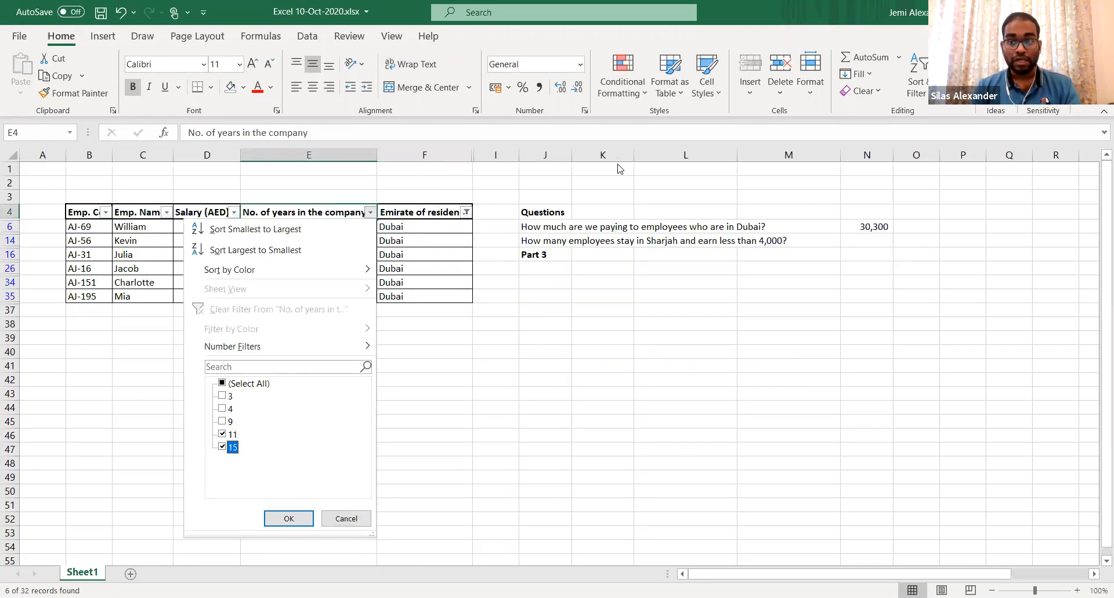
{"action": "key", "text": "Tab"}
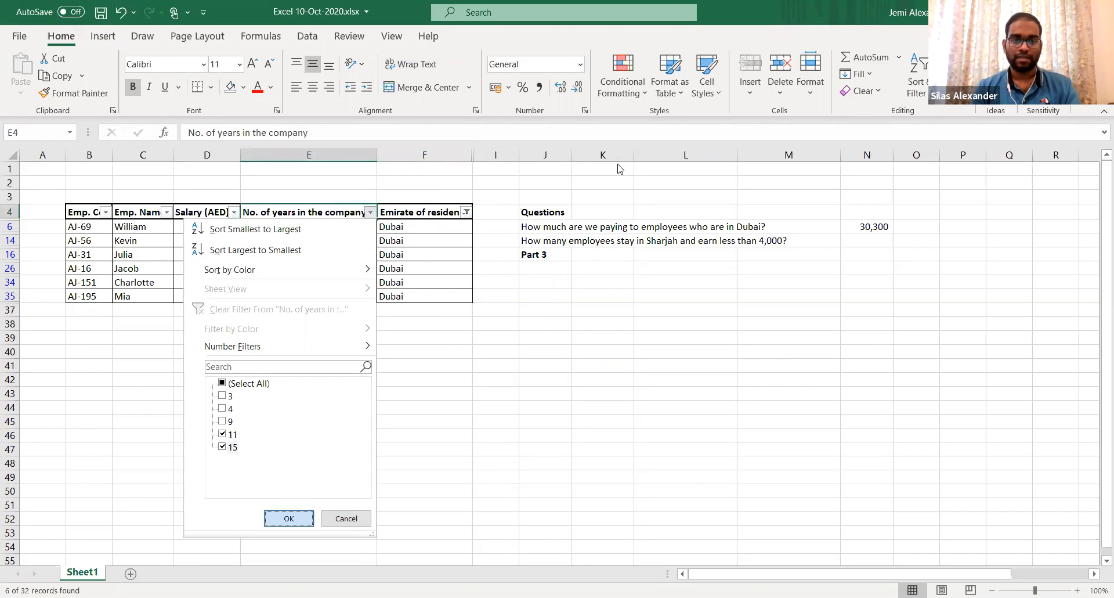
{"action": "key", "text": "Return"}
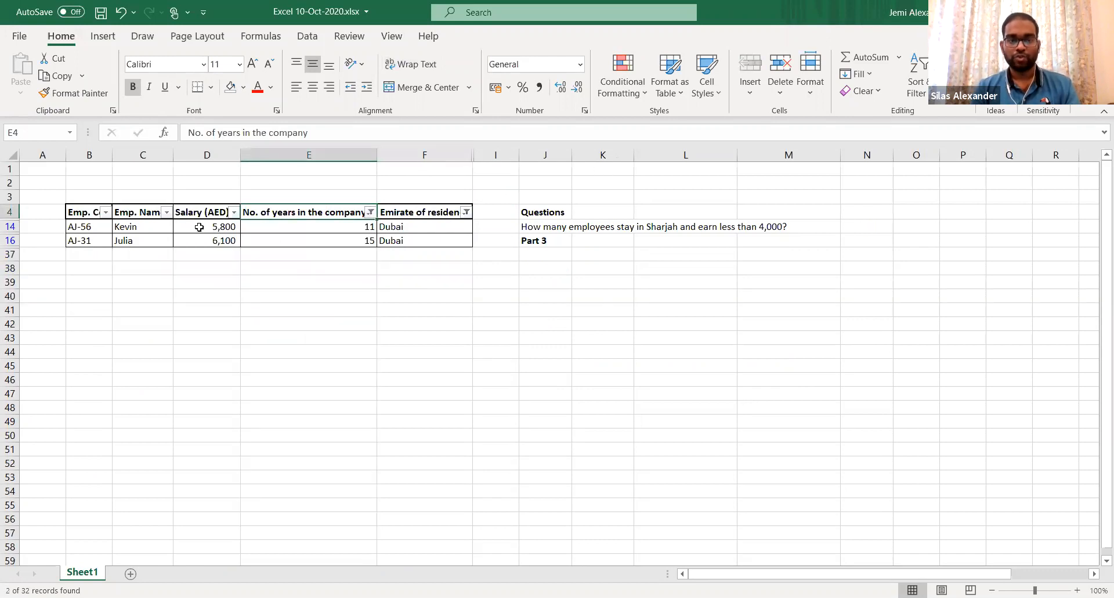
Select the filtered salaries in D14 and D16 to check their sum, and remove the table filters
{"action": "left_click", "coordinate": [216, 227]}
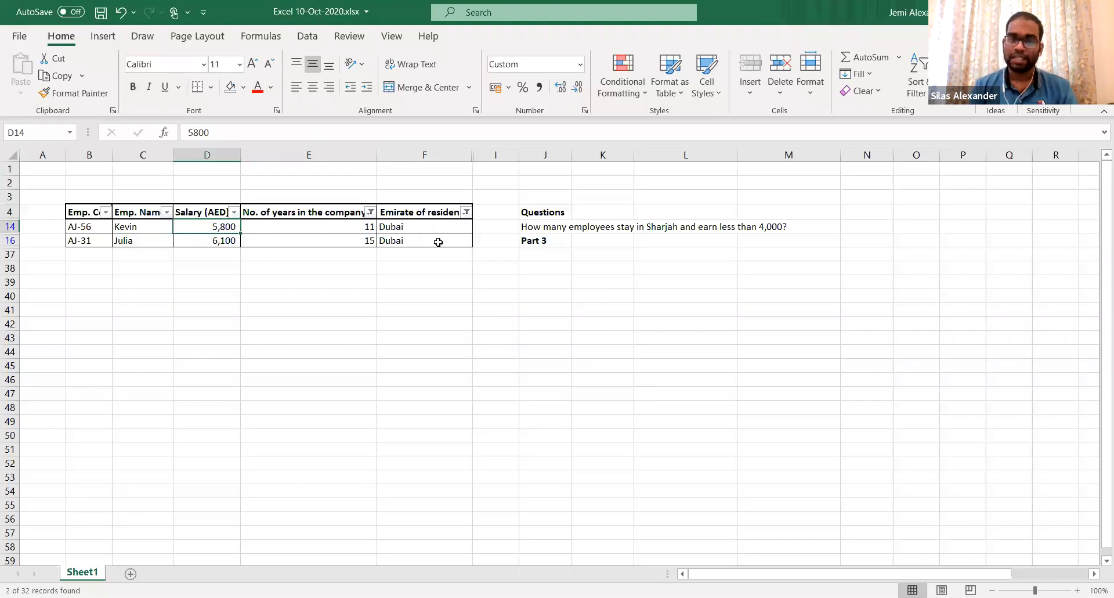
{"action": "key", "text": "shift+Down"}
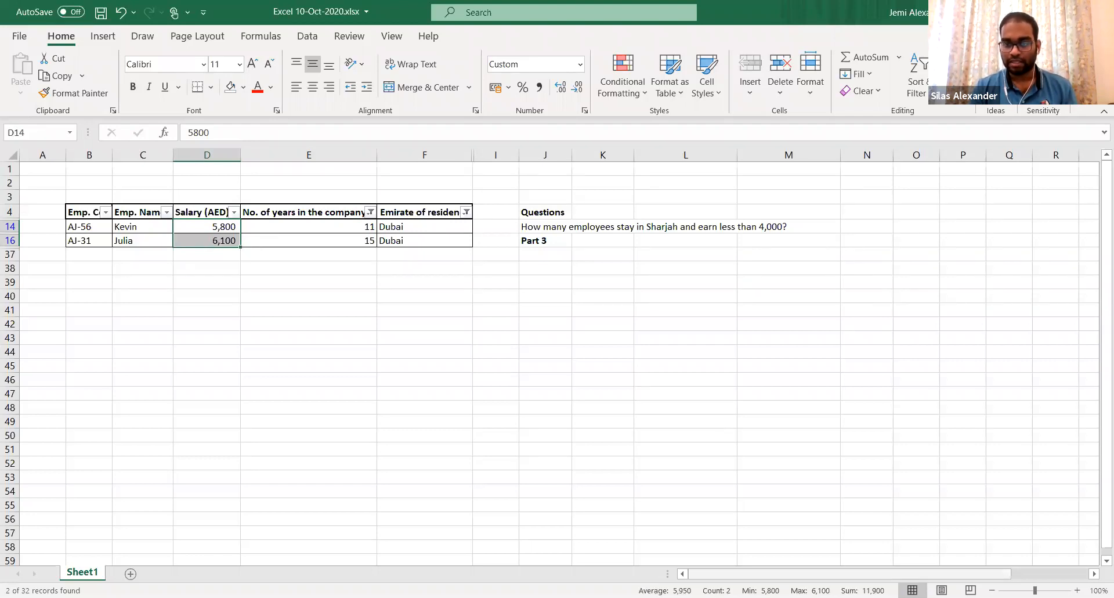
{"action": "left_click", "coordinate": [462, 300]}
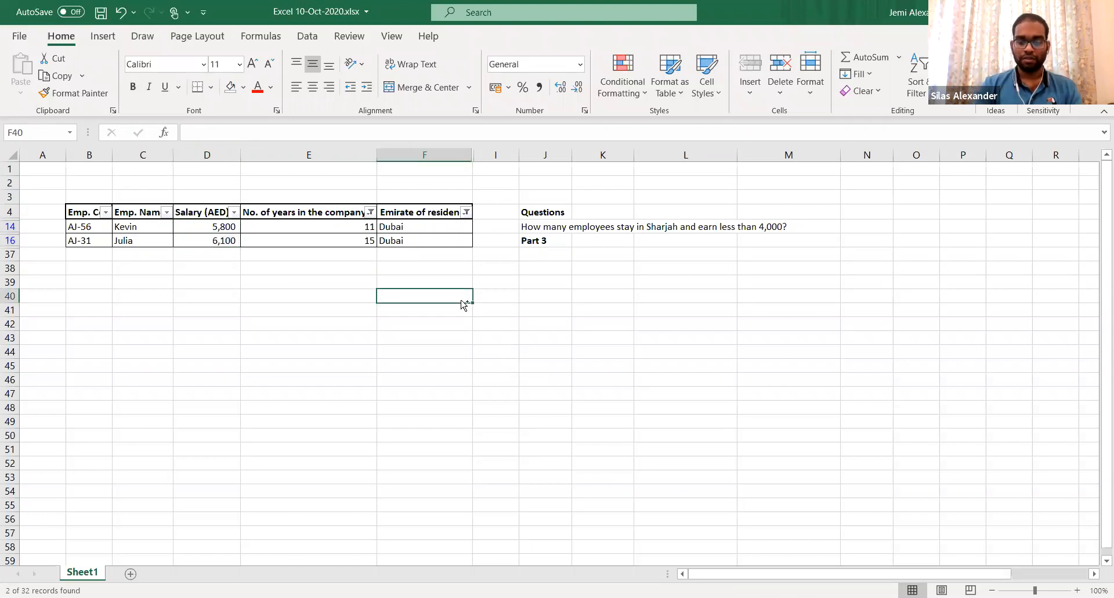
{"action": "key", "text": "ctrl+shift+l"}
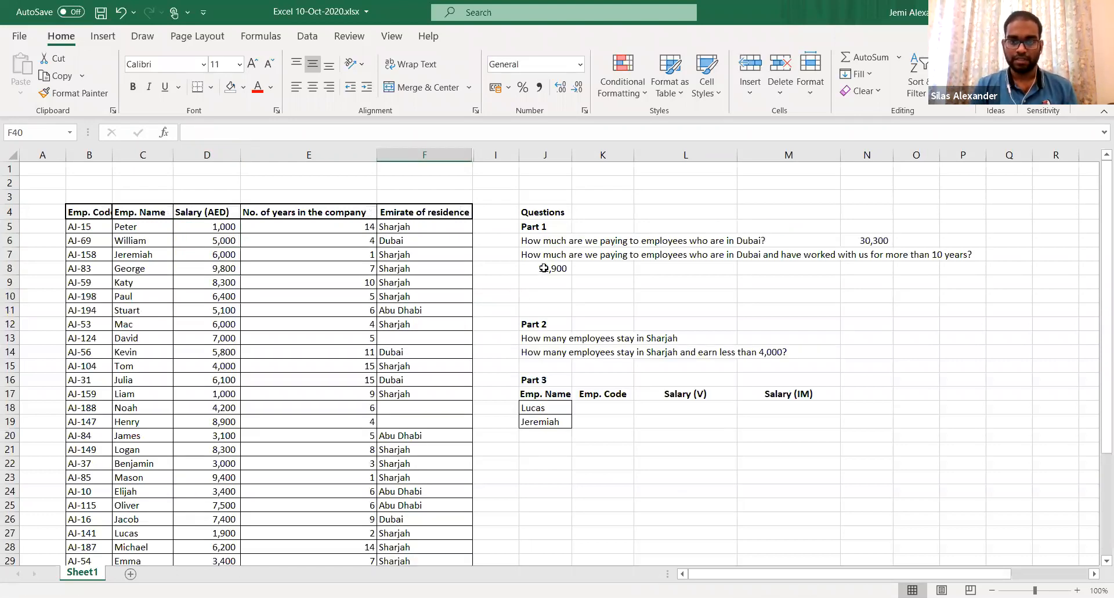
Review the arguments of the SUMIFS formula in J8 and leave the cell with the formula intact
{"action": "double_click", "coordinate": [544, 268]}
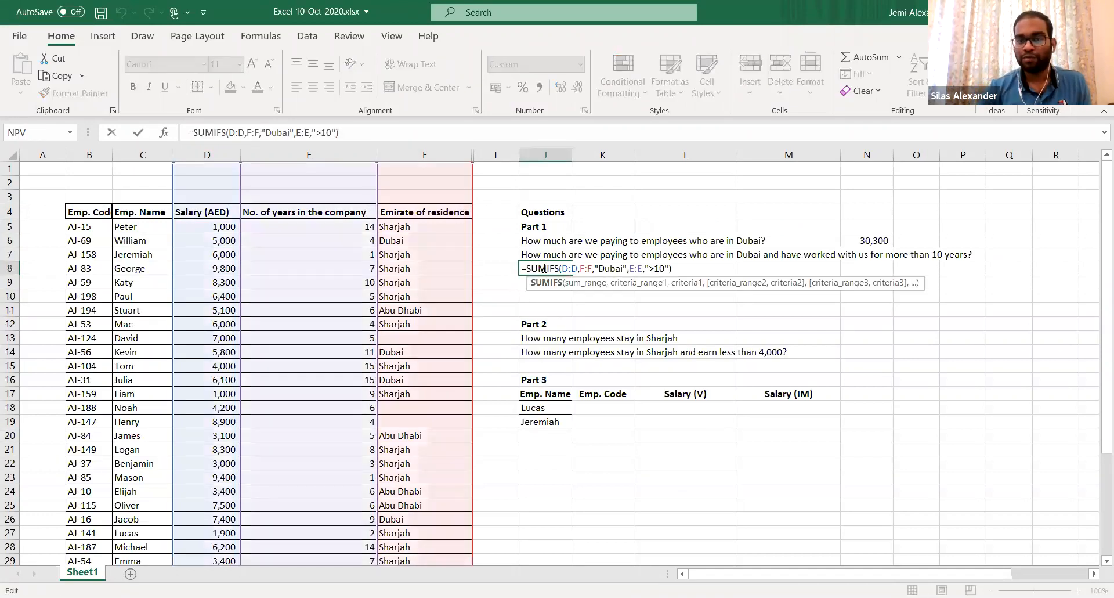
{"action": "left_click", "coordinate": [613, 268]}
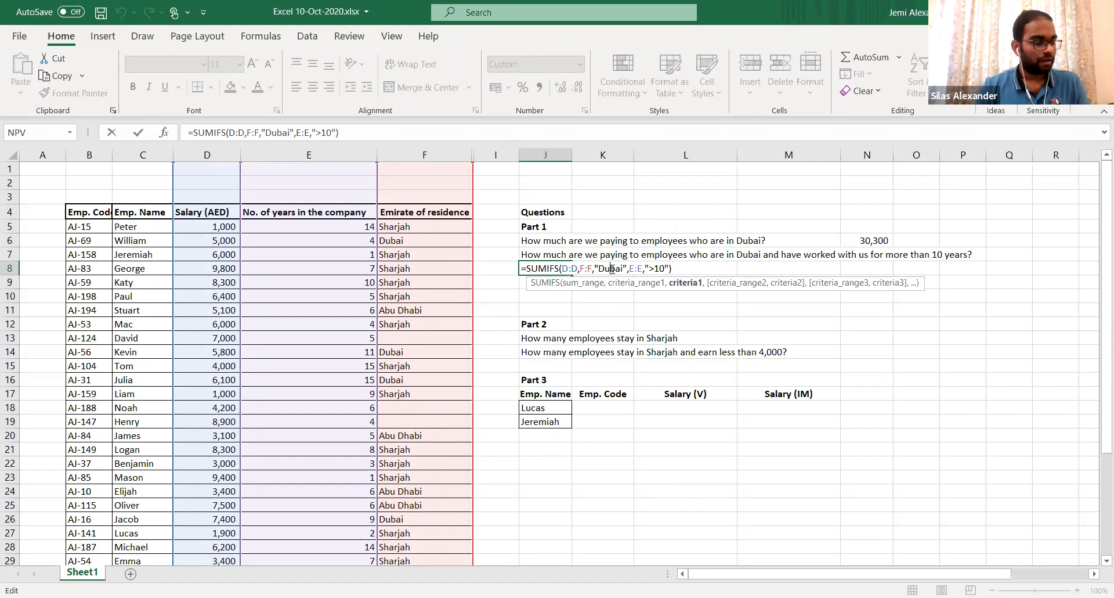
{"action": "key", "text": "ctrl+Return"}
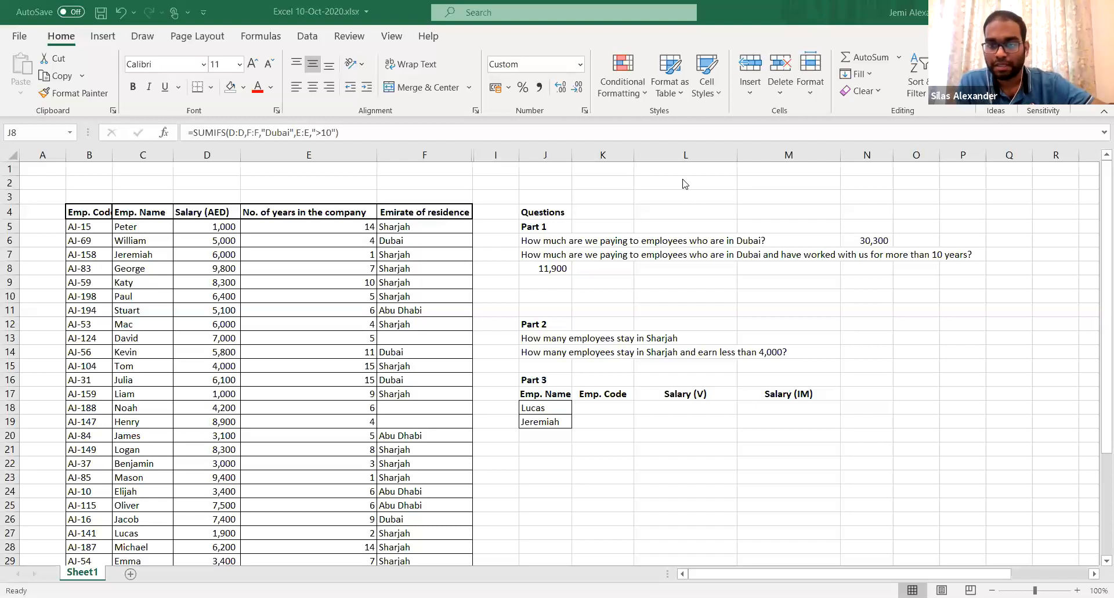
{"action": "left_click", "coordinate": [542, 266]}
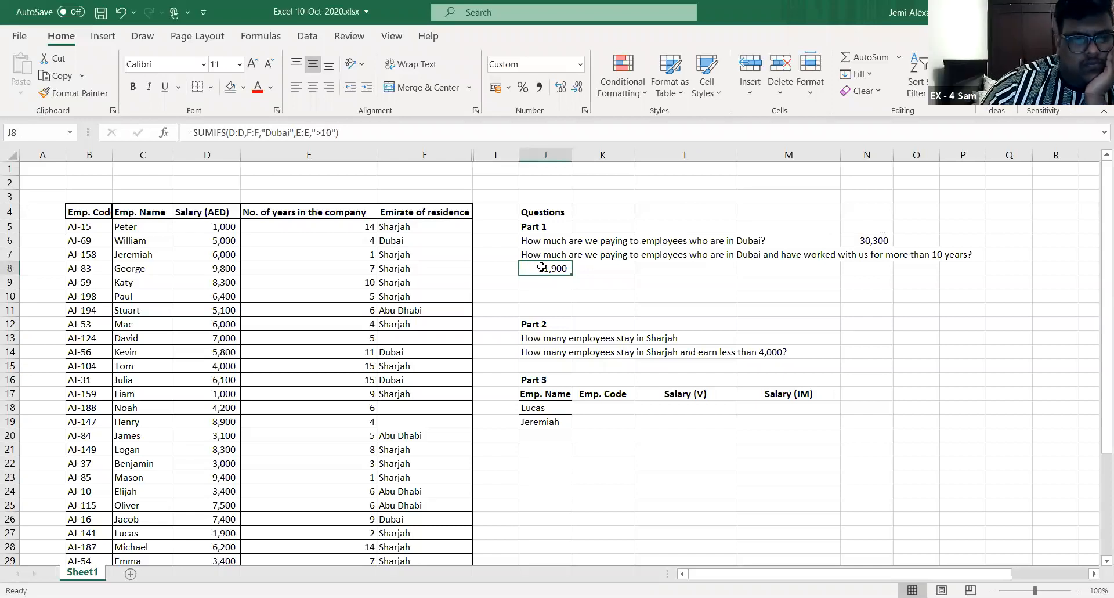
Start a SUMIF and a SUMIFS formula in J10 to compare their argument order, cancelling each one
{"action": "left_click", "coordinate": [547, 298]}
{"action": "type", "text": "="}
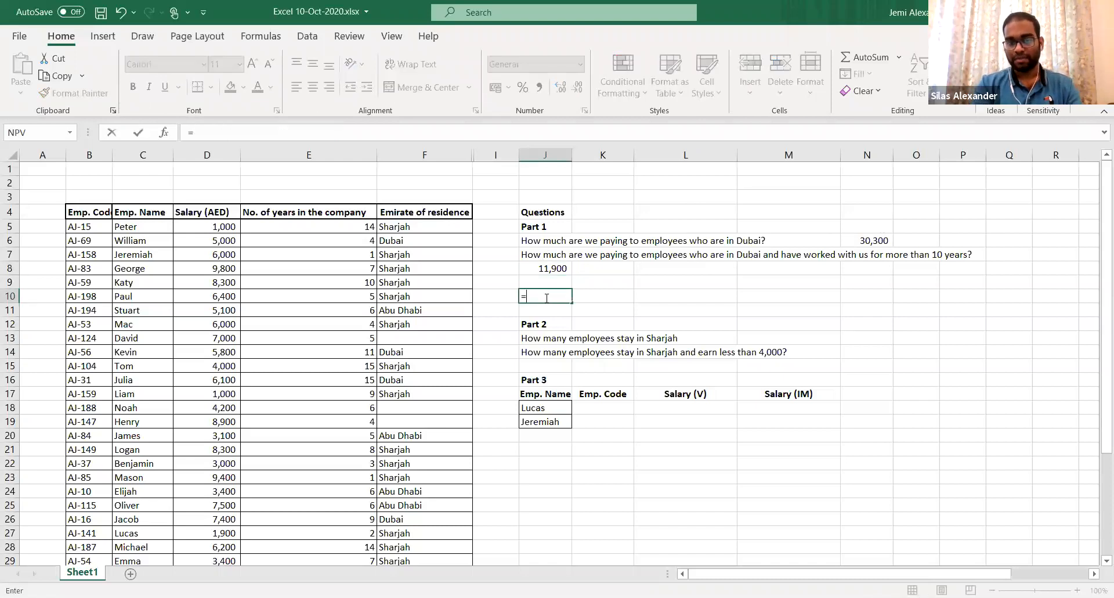
{"action": "type", "text": "SUMIF("}
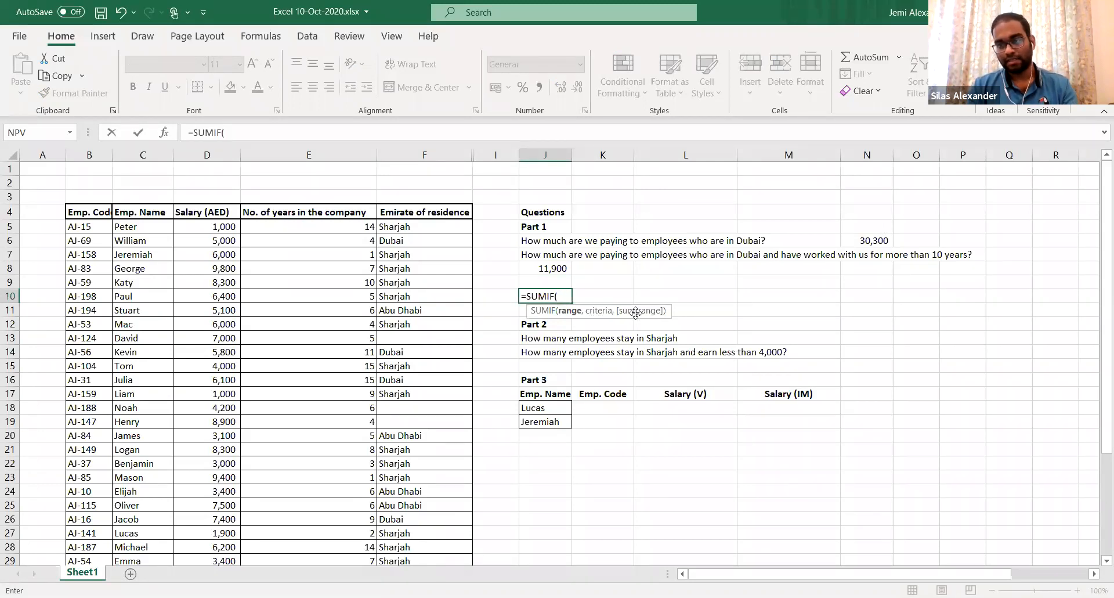
{"action": "key", "text": "Escape"}
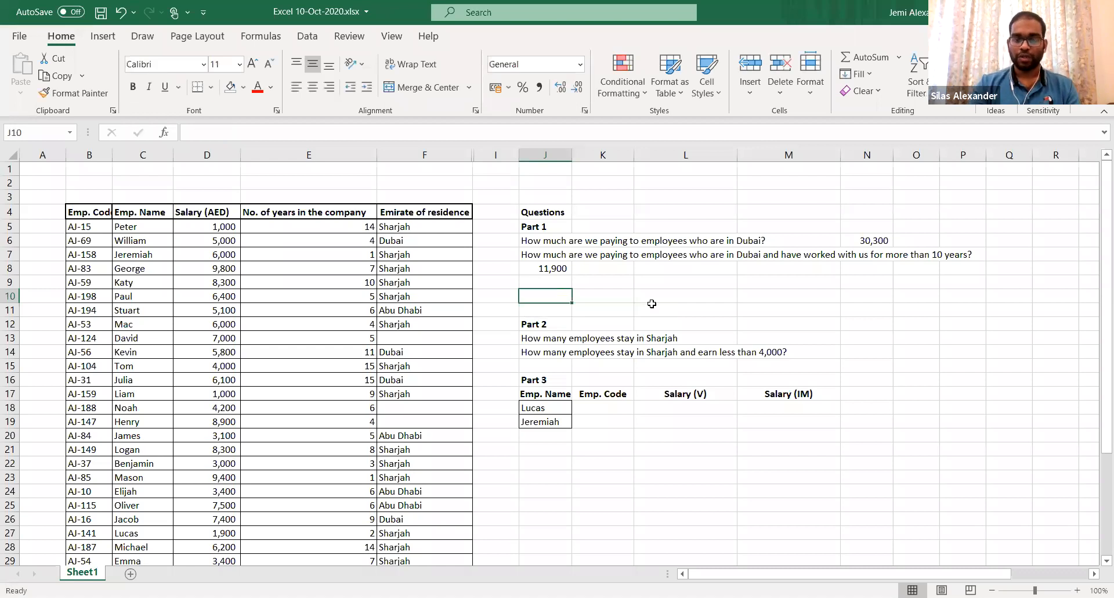
{"action": "type", "text": "="}
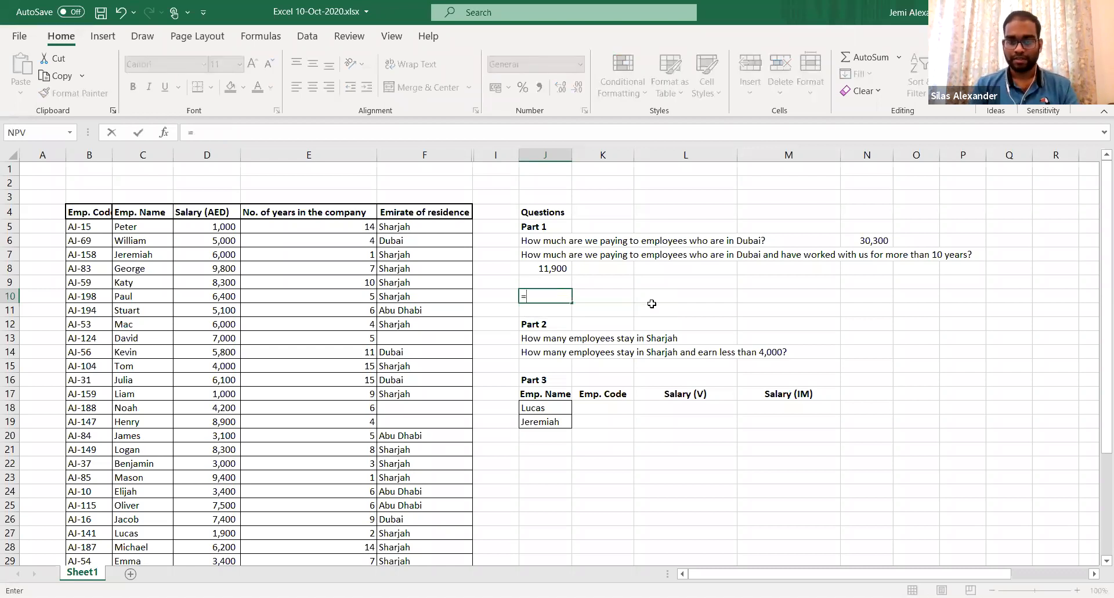
{"action": "type", "text": "SUMIFS("}
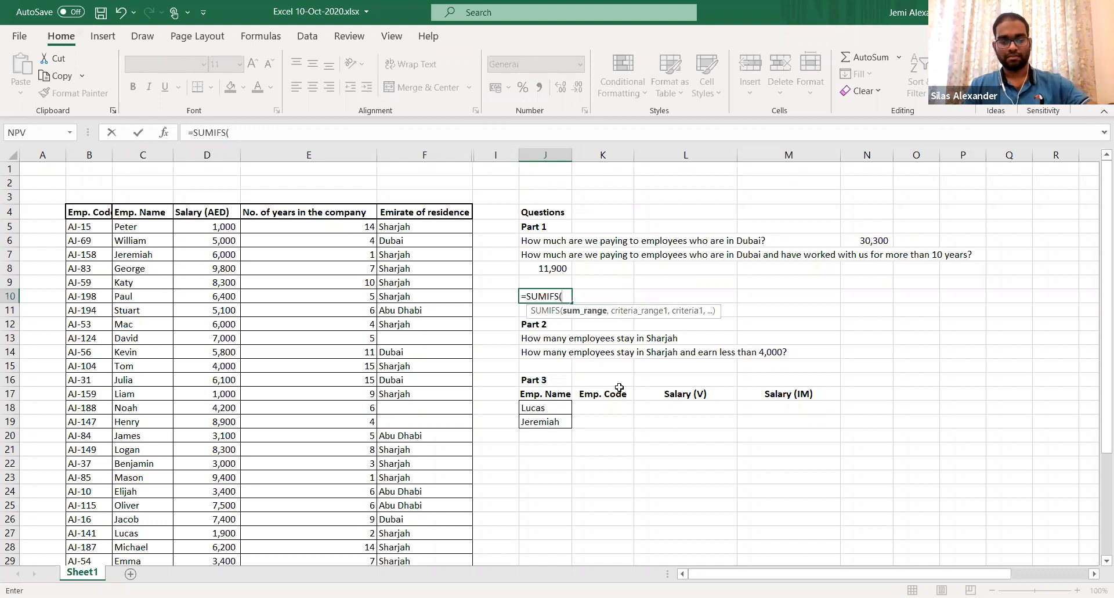
{"action": "key", "text": "Escape"}
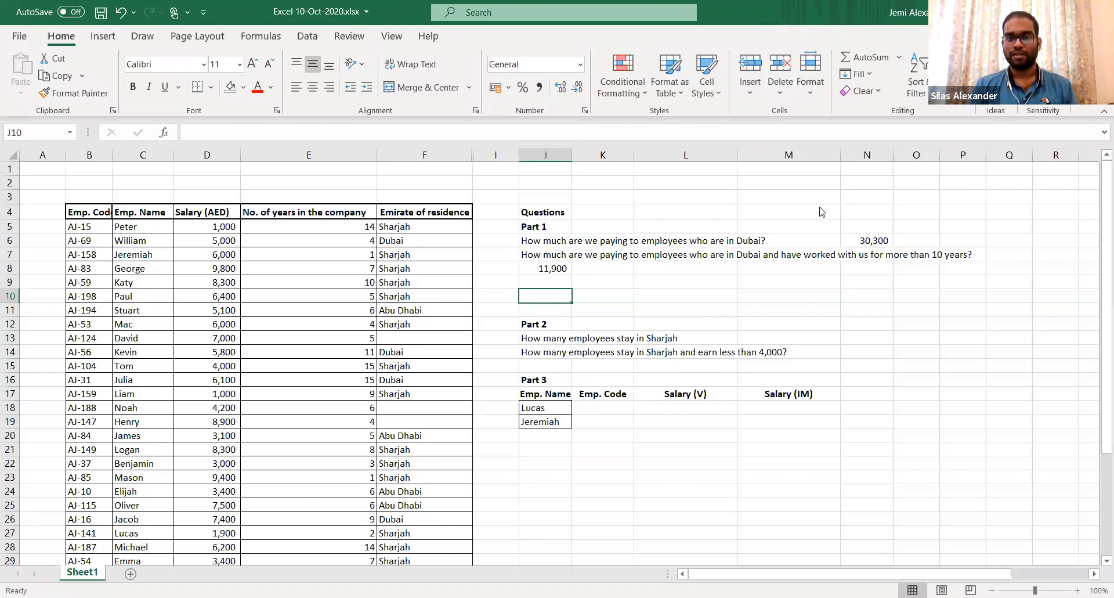
{"action": "left_click", "coordinate": [718, 172]}
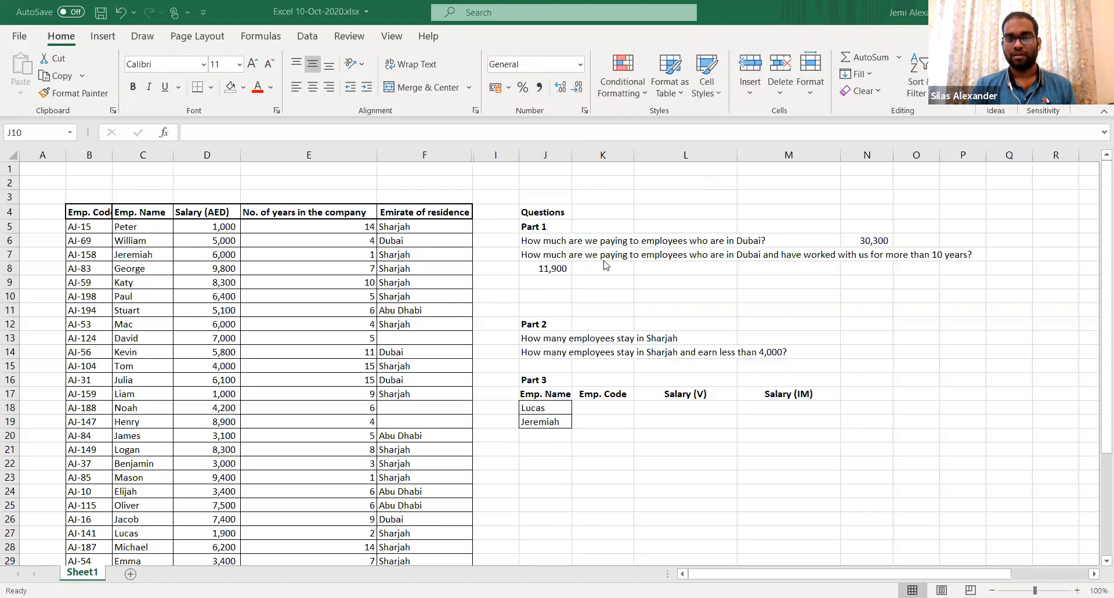
{"action": "left_click", "coordinate": [548, 270]}
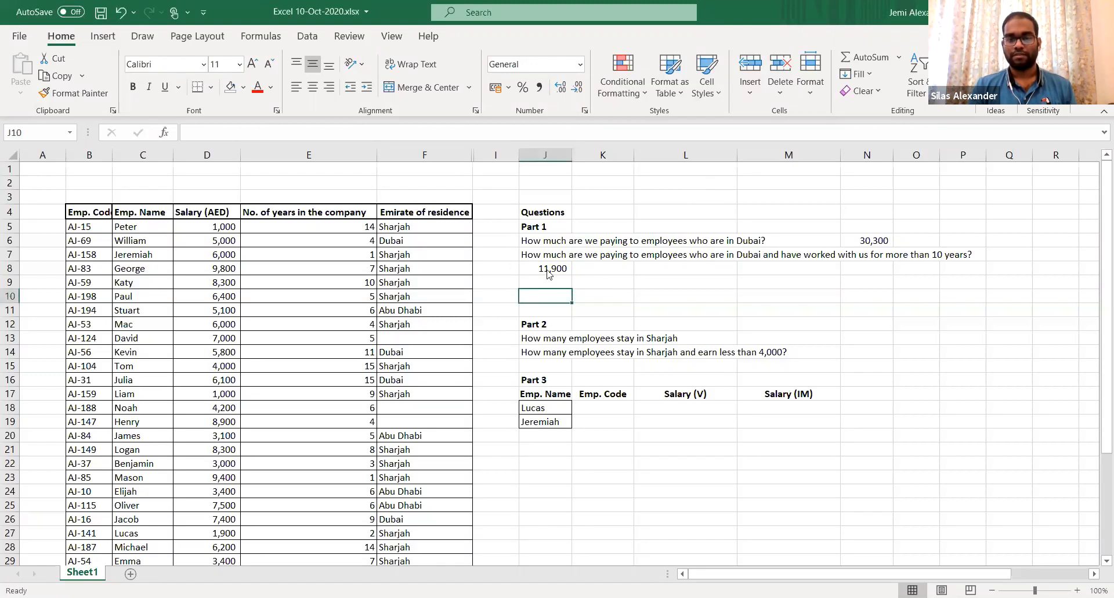
{"action": "left_click", "coordinate": [550, 274]}
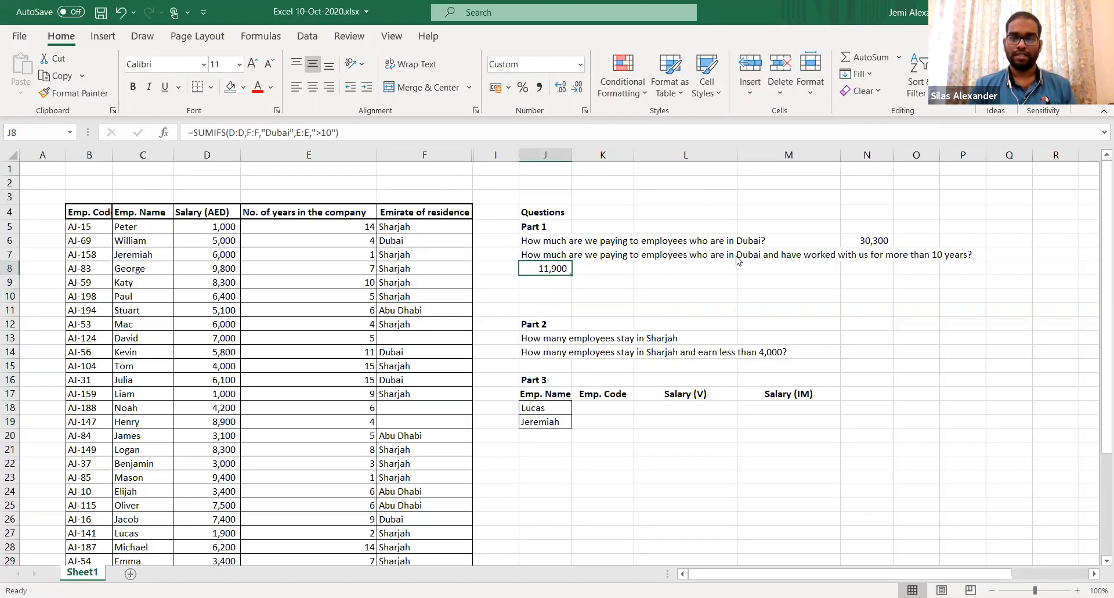
{"action": "left_click", "coordinate": [880, 229]}
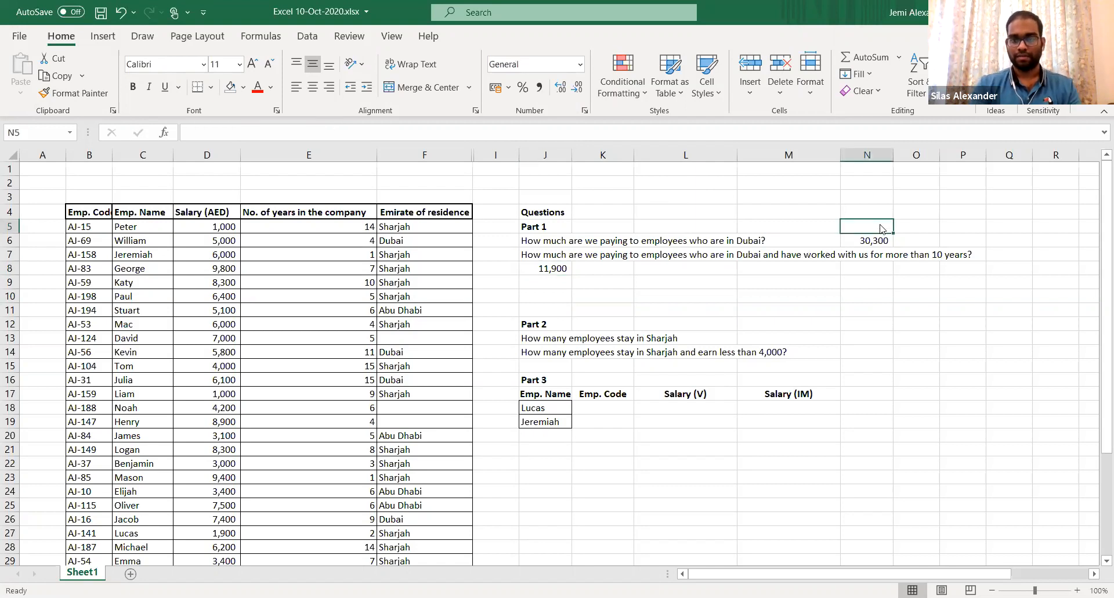
Enter the labels "sumif" in N5 and "avergaeif" in O5, above the Dubai salary result
{"action": "type", "text": "sumif"}
{"action": "key", "text": "Tab"}
{"action": "type", "text": "avergaeif"}
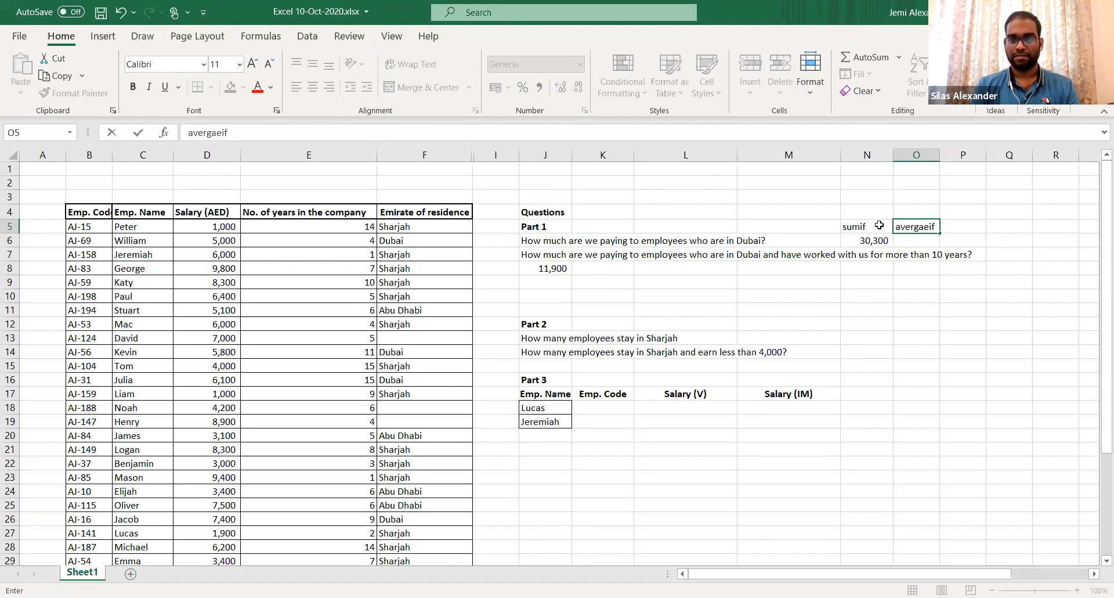
{"action": "key", "text": "Return"}
Move the SUMIFS formula from cell J8 to cell J10
{"action": "key", "text": "Down"}
{"action": "key", "text": "Left"}
{"action": "key", "text": "Down"}
{"action": "key", "text": "Left"}
{"action": "key", "text": "Down"}
{"action": "key", "text": "Left"}
{"action": "key", "text": "Down"}
{"action": "key", "text": "Left"}
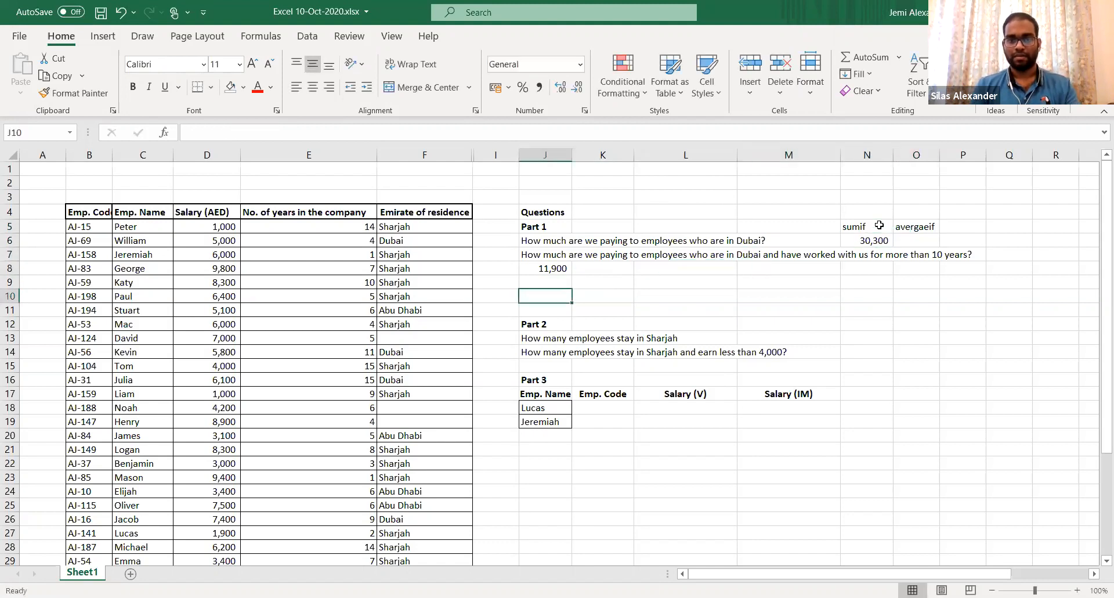
{"action": "key", "text": "Up"}
{"action": "key", "text": "Up"}
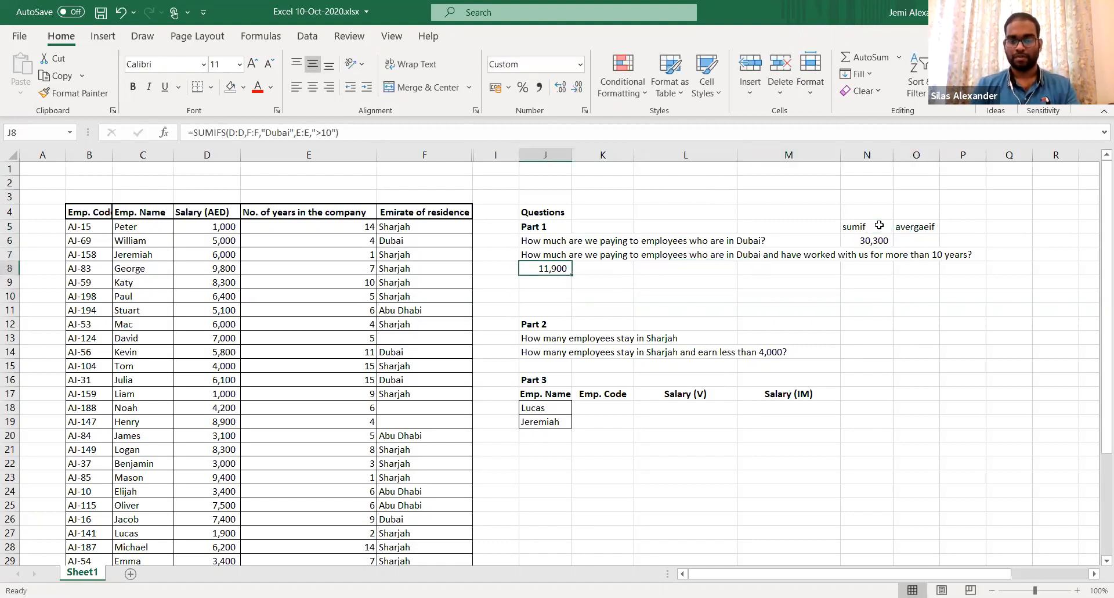
{"action": "key", "text": "ctrl+x"}
{"action": "key", "text": "Down"}
{"action": "key", "text": "Down"}
{"action": "key", "text": "ctrl+v"}
Enter the labels "sumifs" in J9 and "averageifs" in K9, above the moved result
{"action": "key", "text": "Up"}
{"action": "type", "text": "sumifs"}
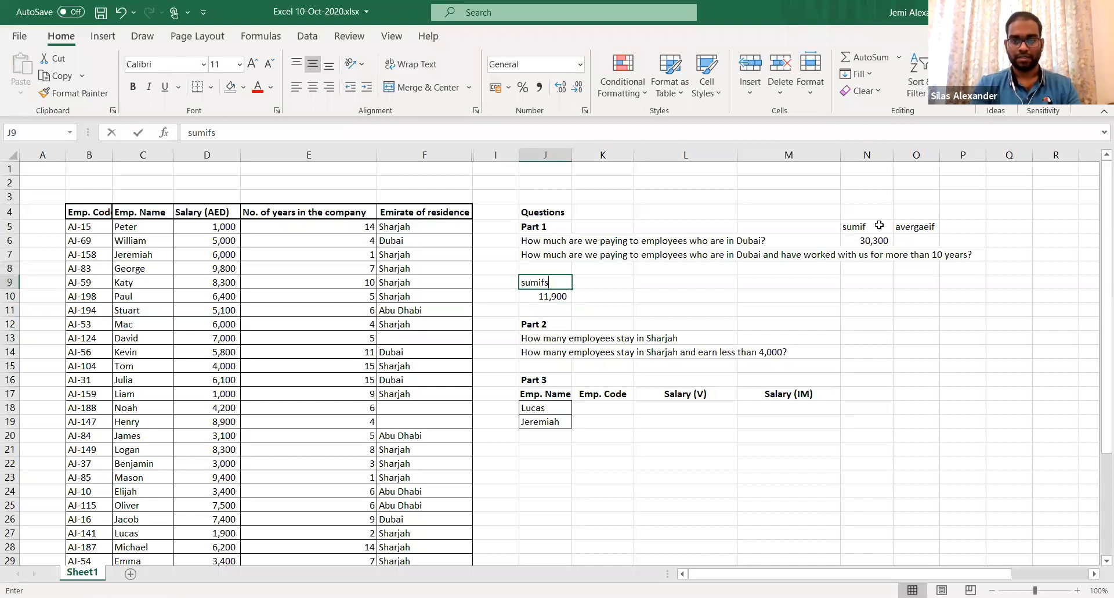
{"action": "key", "text": "Tab"}
{"action": "type", "text": "averge"}
{"action": "key", "text": "BackSpace"}
{"action": "key", "text": "BackSpace"}
{"action": "type", "text": "ageifs"}
{"action": "key", "text": "Return"}
{"action": "key", "text": "Down"}
{"action": "key", "text": "Down"}
{"action": "key", "text": "Down"}
{"action": "key", "text": "Down"}
{"action": "key", "text": "Down"}
{"action": "key", "text": "Right"}
{"action": "key", "text": "Right"}
{"action": "key", "text": "Right"}
{"action": "key", "text": "Up"}
{"action": "key", "text": "Up"}
{"action": "key", "text": "Up"}
{"action": "key", "text": "Right"}
{"action": "key", "text": "Right"}
{"action": "key", "text": "Up"}
{"action": "key", "text": "Up"}
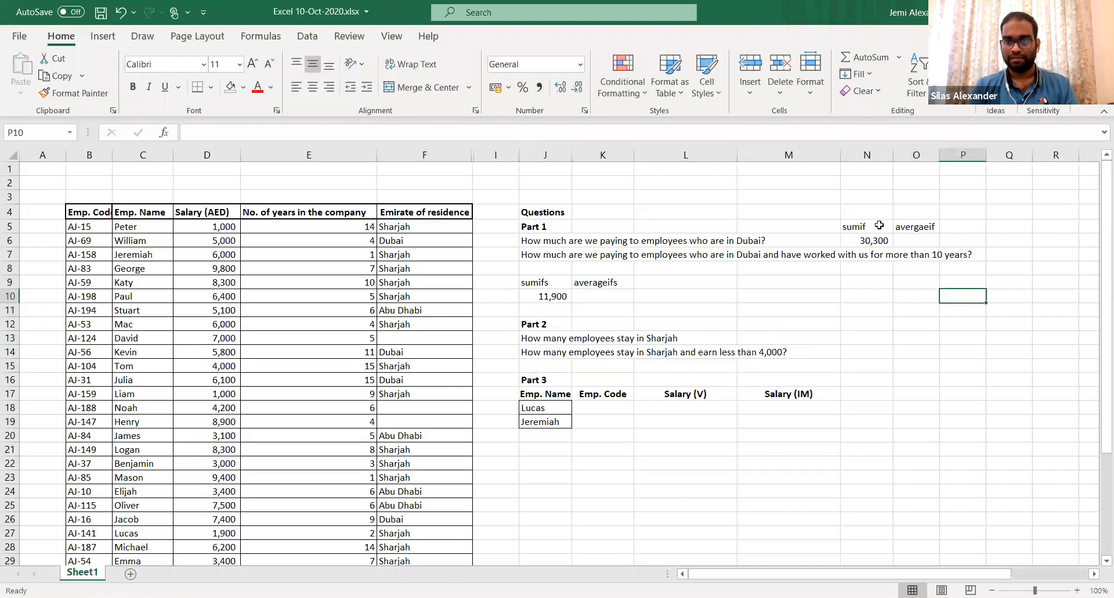
{"action": "key", "text": "Right"}
{"action": "key", "text": "Right"}
{"action": "key", "text": "Right"}
{"action": "key", "text": "Right"}
{"action": "key", "text": "Right"}
{"action": "key", "text": "Right"}
{"action": "key", "text": "Up"}
{"action": "key", "text": "Up"}
{"action": "key", "text": "Up"}
Begin an AVERAGEIF formula in cell O6 for the Part 1 question about employees in Dubai
{"action": "left_click", "coordinate": [765, 240]}
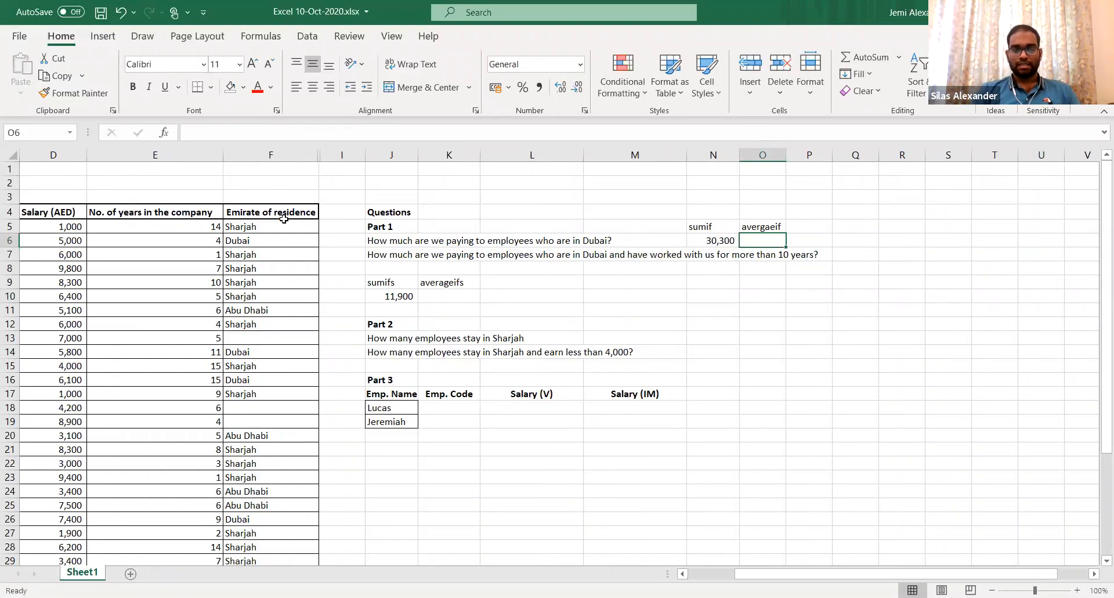
{"action": "left_click", "coordinate": [398, 242]}
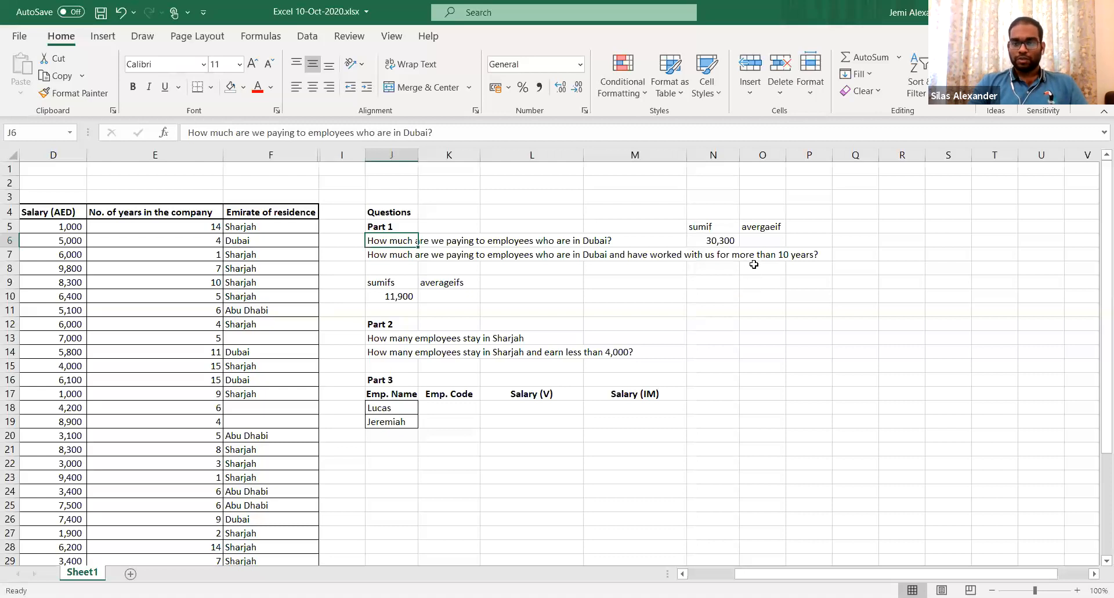
{"action": "left_click", "coordinate": [754, 245]}
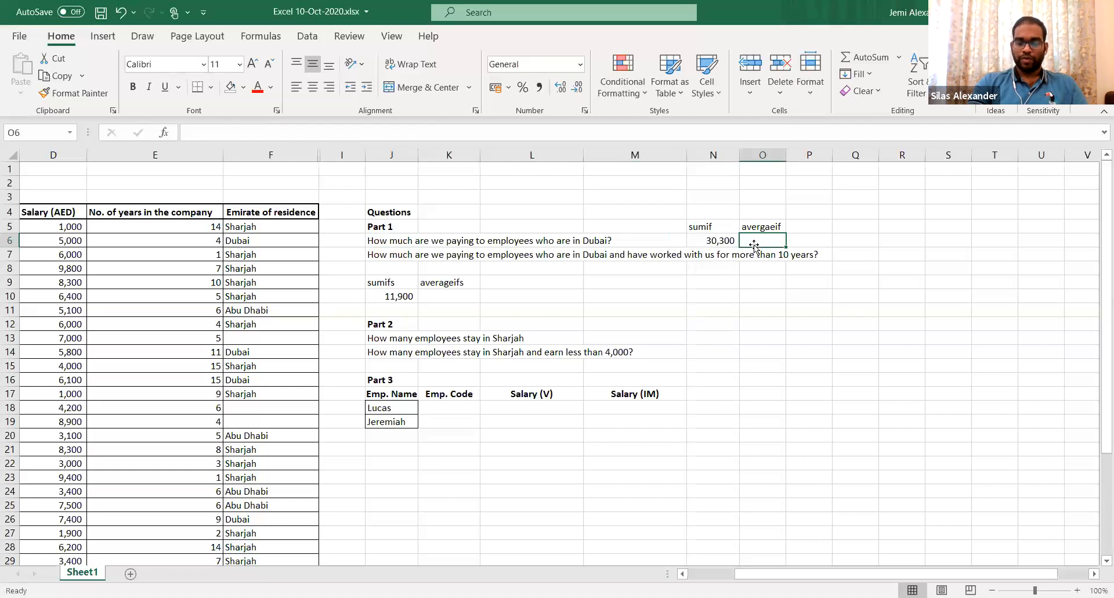
{"action": "type", "text": "="}
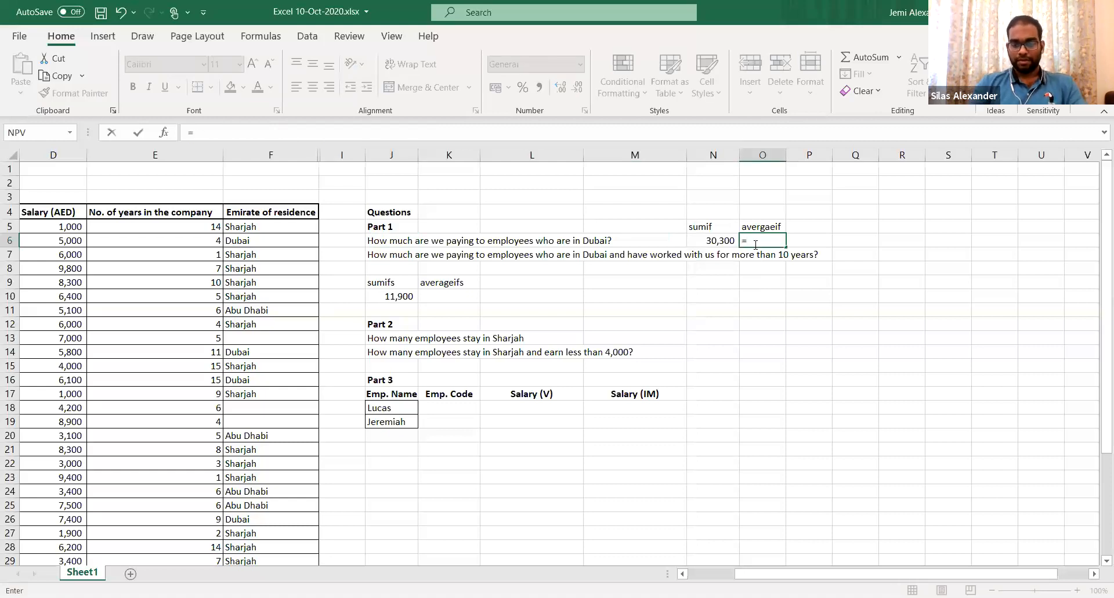
{"action": "type", "text": "av"}
{"action": "key", "text": "Down"}
{"action": "key", "text": "Down"}
{"action": "key", "text": "Down"}
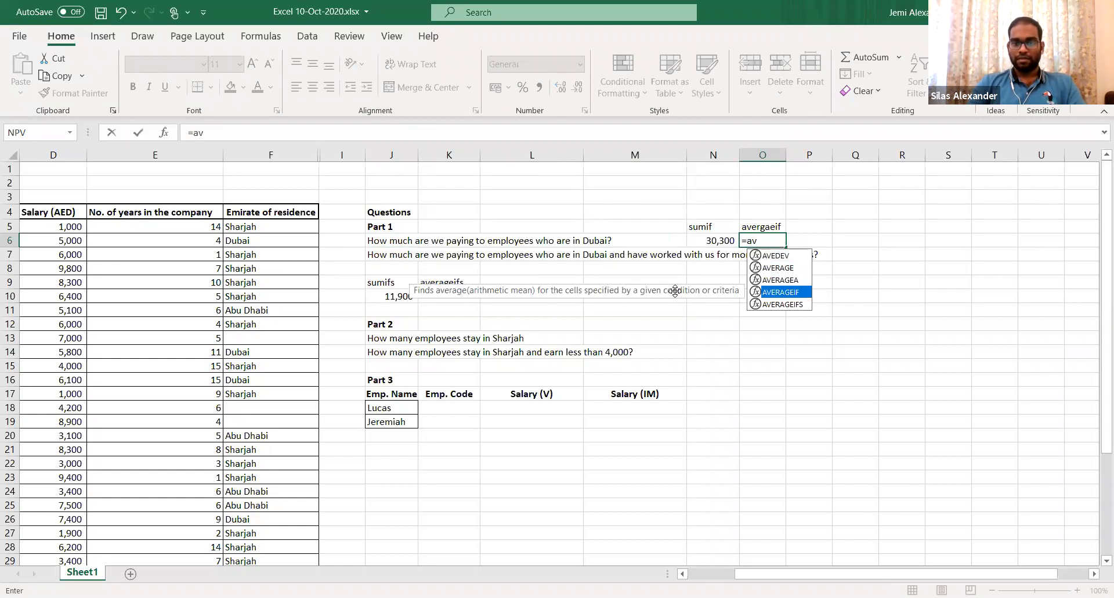
{"action": "key", "text": "Tab"}
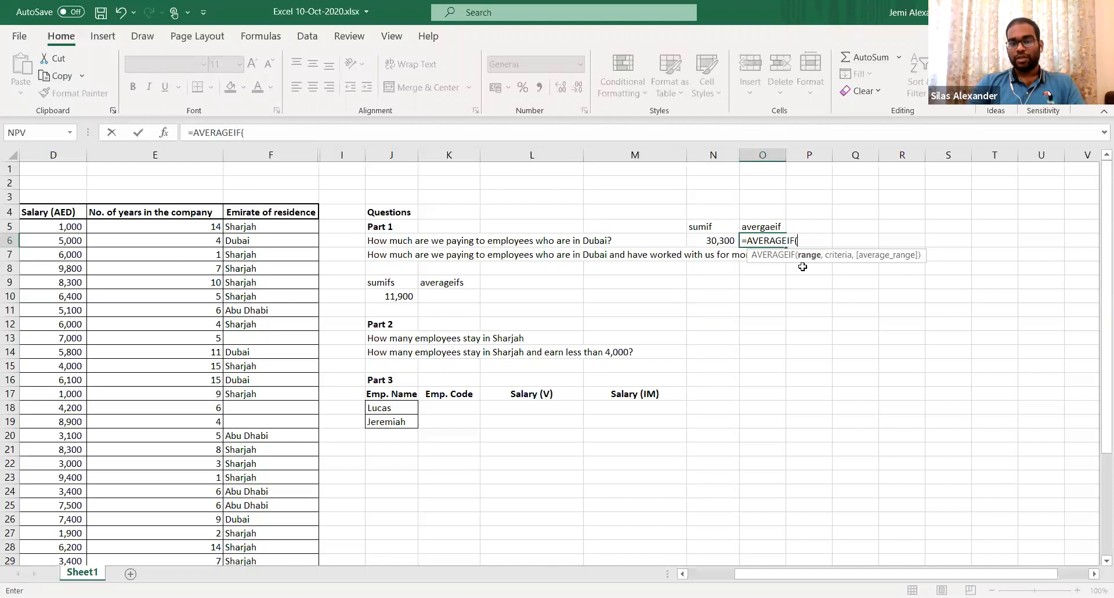
Complete the AVERAGEIF formula in O6 with range F:F, criteria "Dubai" and average range D:D
{"action": "left_click", "coordinate": [245, 155]}
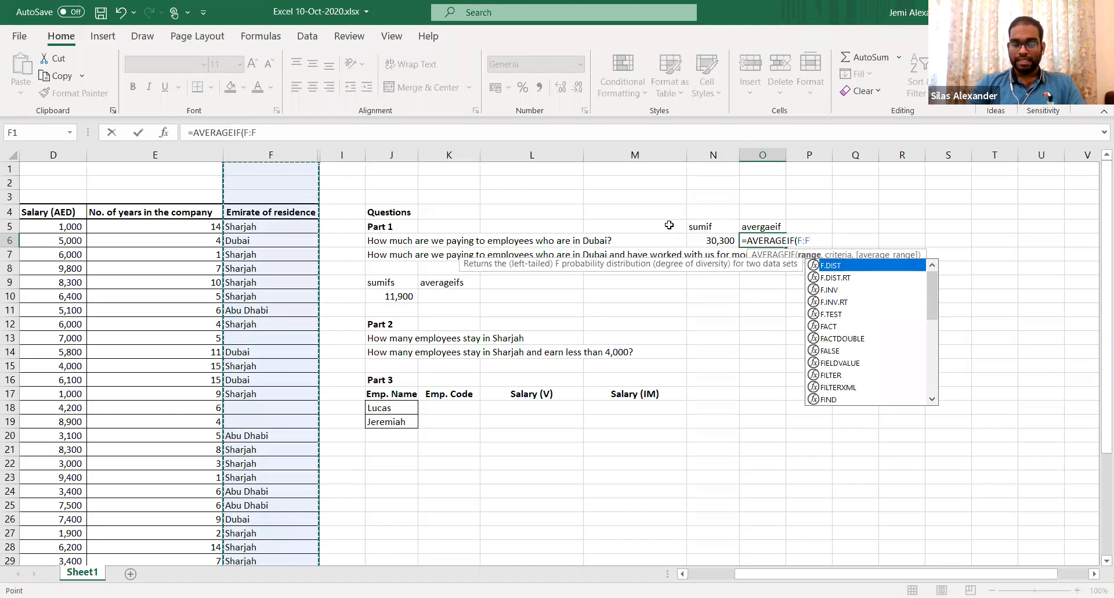
{"action": "type", "text": ","}
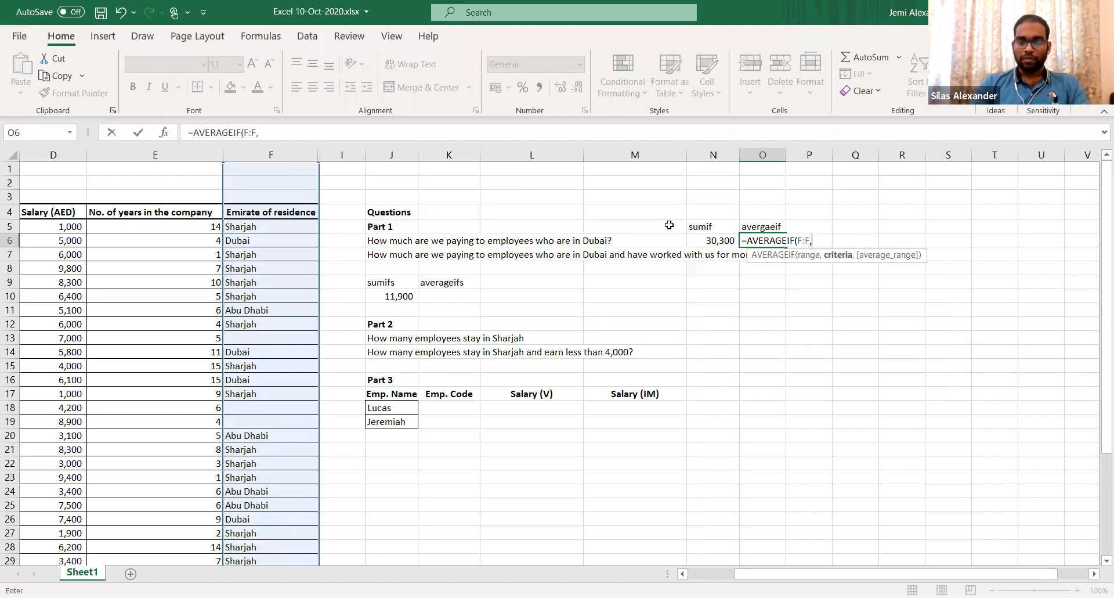
{"action": "type", "text": "\"D"}
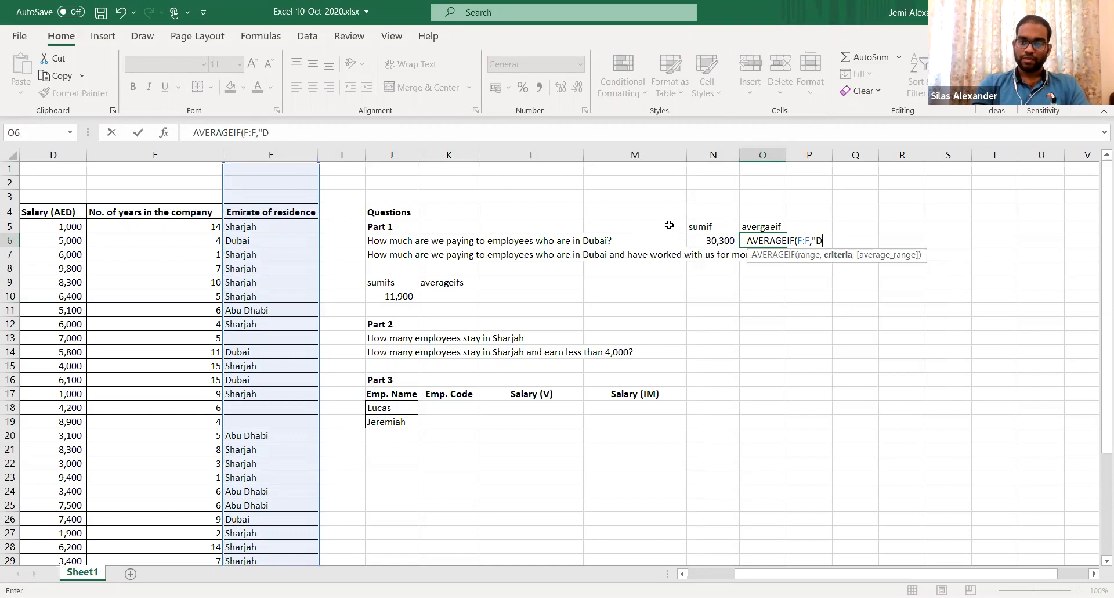
{"action": "type", "text": "ubai\""}
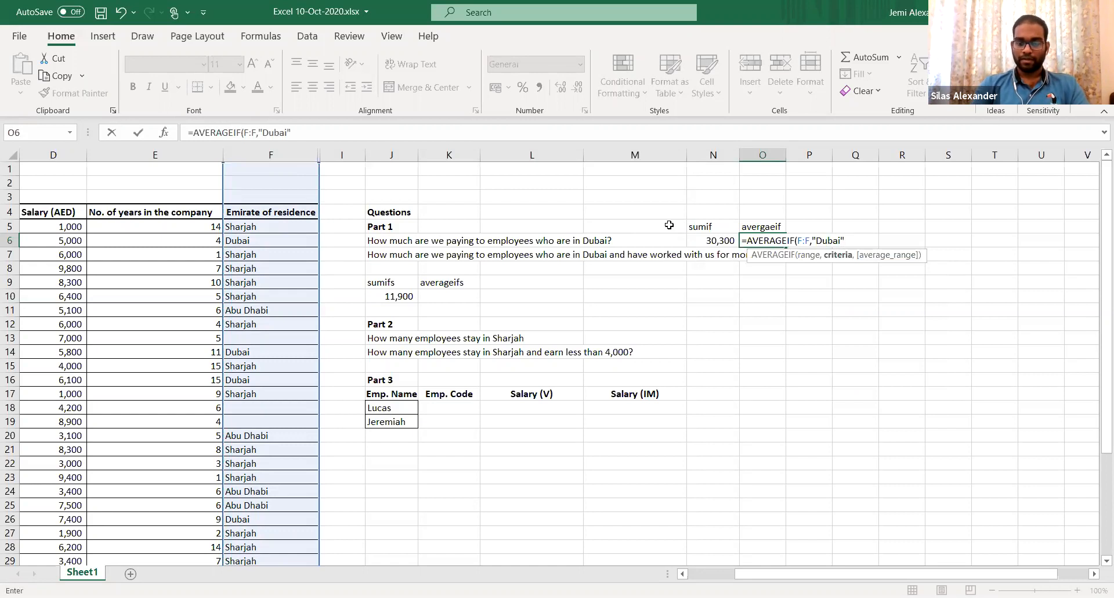
{"action": "type", "text": ","}
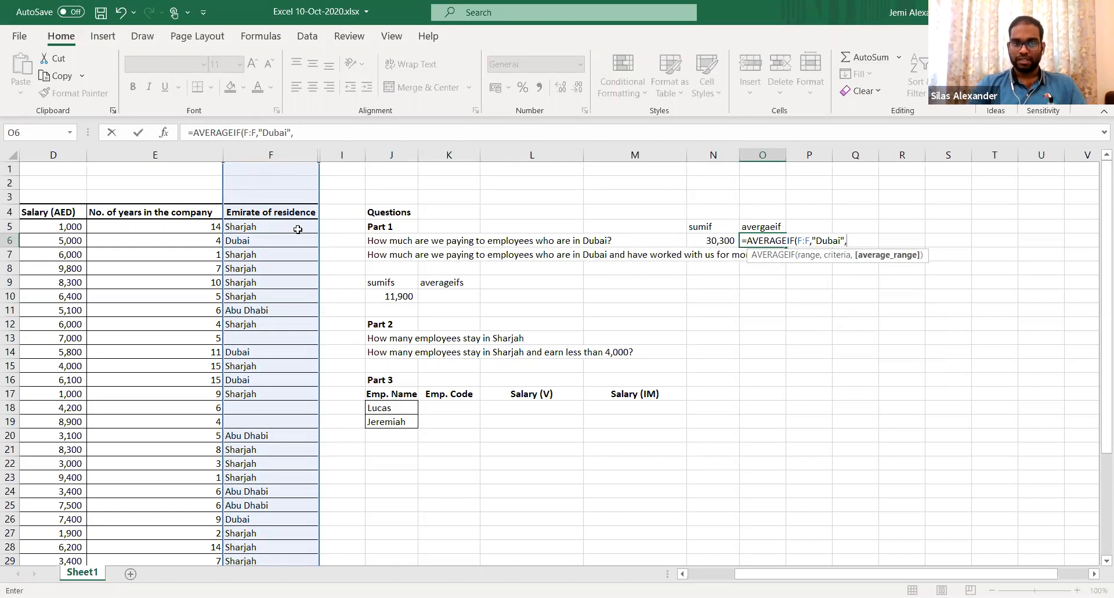
{"action": "left_click", "coordinate": [66, 154]}
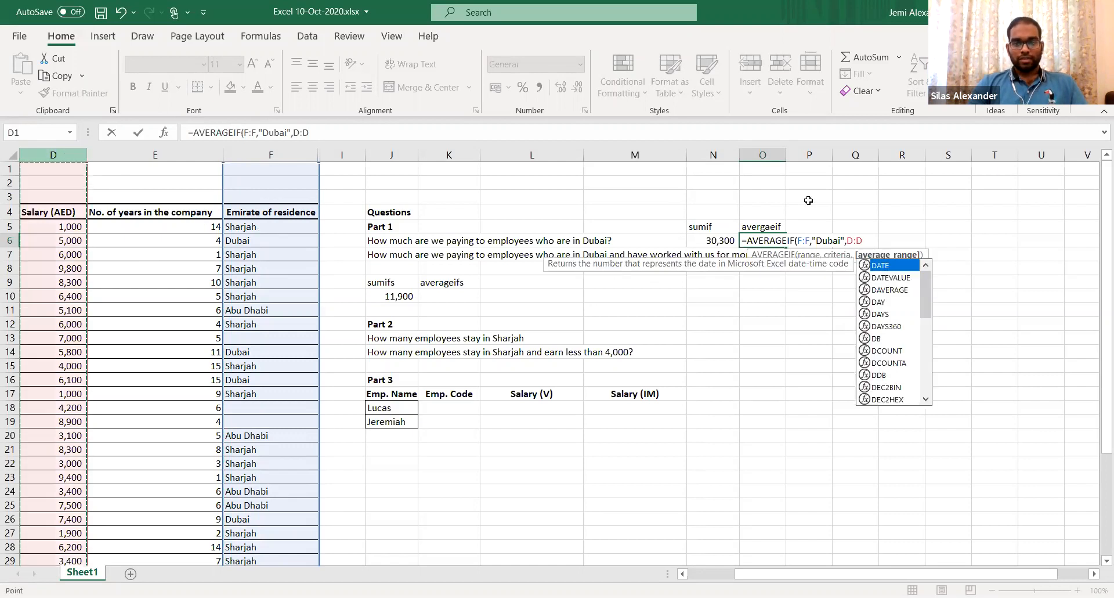
{"action": "left_click", "coordinate": [802, 242]}
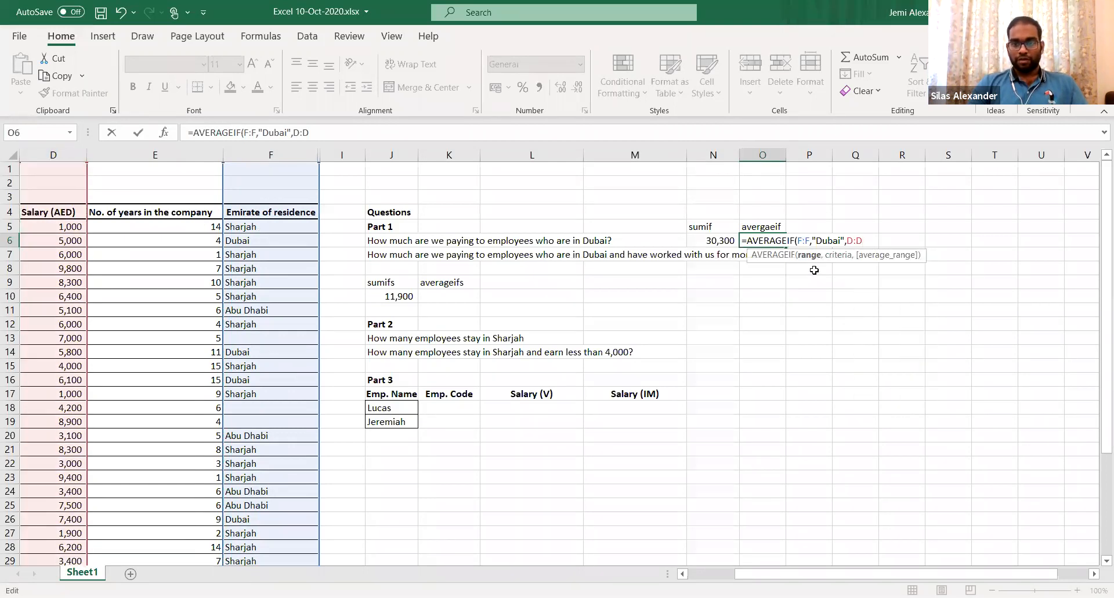
{"action": "left_click", "coordinate": [834, 238]}
{"action": "left_click", "coordinate": [851, 242]}
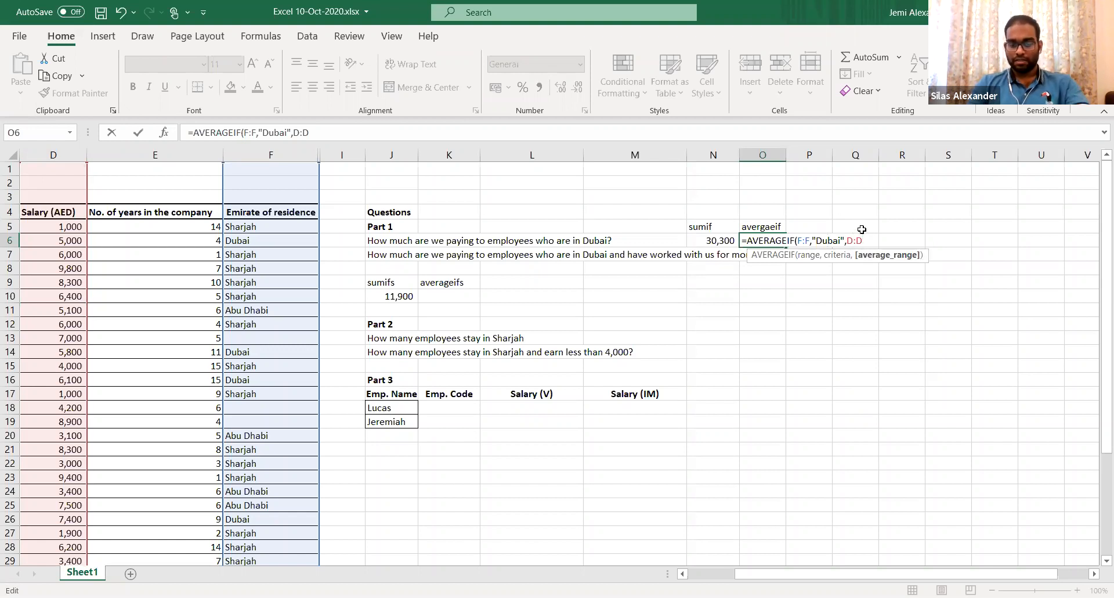
{"action": "type", "text": ")"}
{"action": "key", "text": "ctrl+Return"}
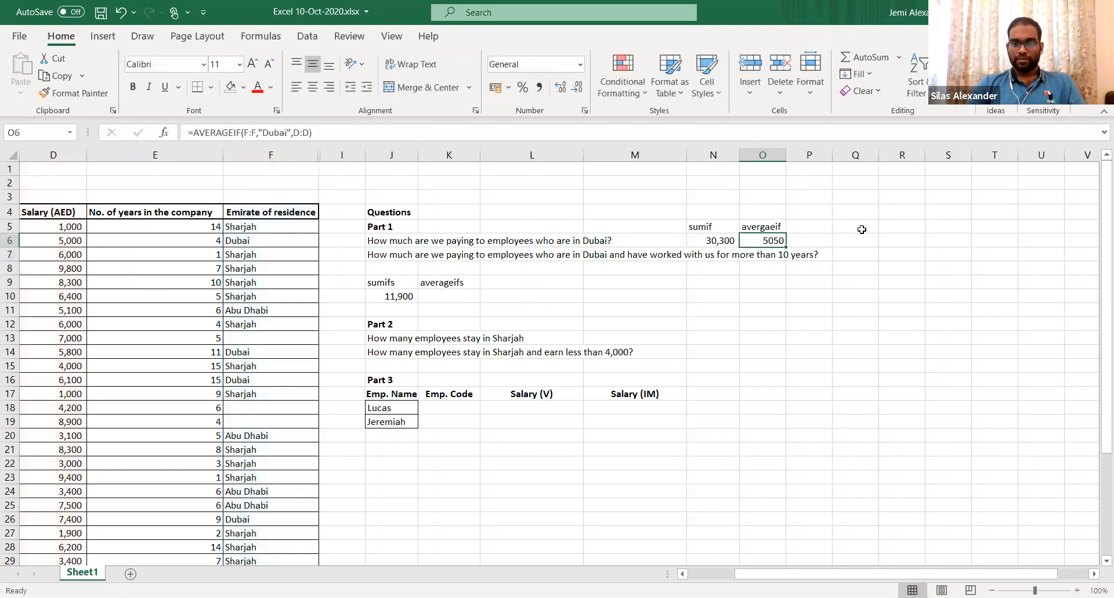
Format the AVERAGEIF result in O6 with thousands separators and no decimal places
{"action": "left_click", "coordinate": [540, 87]}
{"action": "left_click", "coordinate": [577, 87]}
{"action": "left_click", "coordinate": [577, 87]}
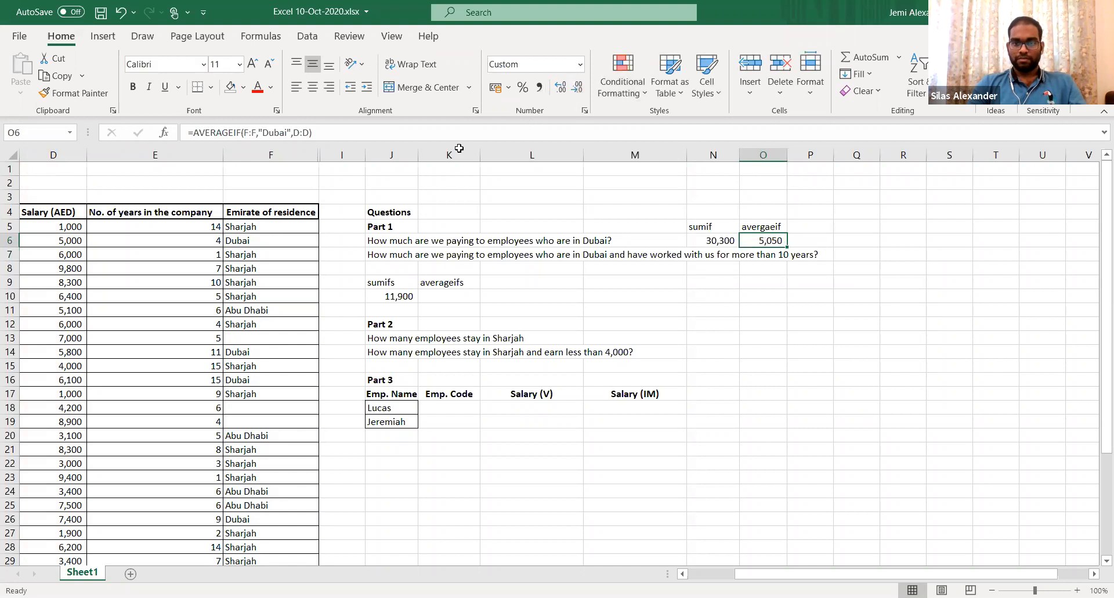
Turn on filtering for the employee table and filter Emirate of residence to show only Dubai
{"action": "left_click", "coordinate": [162, 213]}
{"action": "key", "text": "ctrl+Left"}
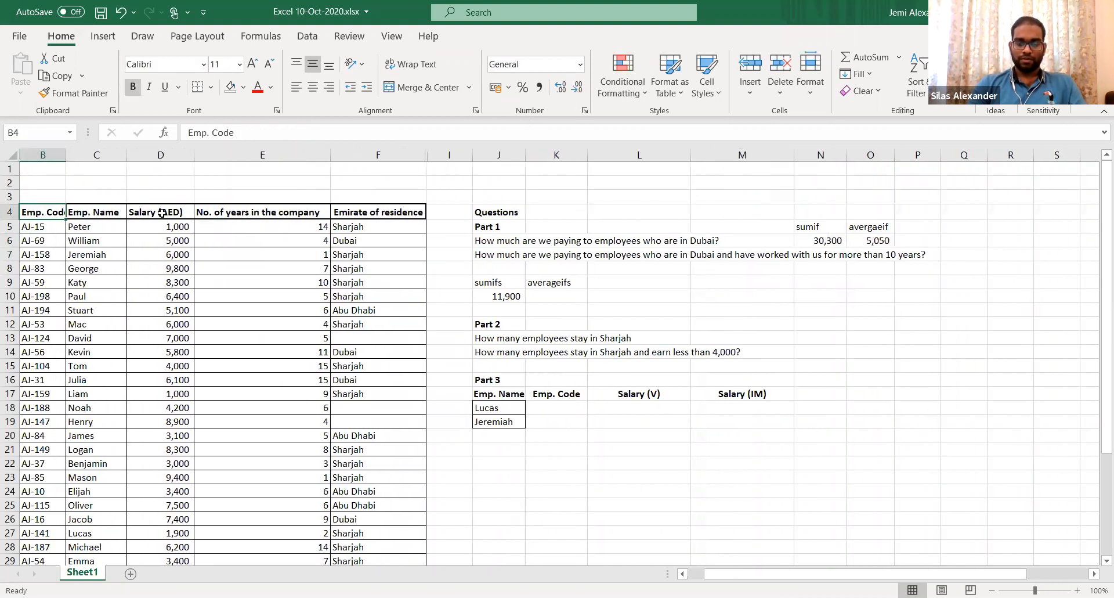
{"action": "key", "text": "ctrl+Right"}
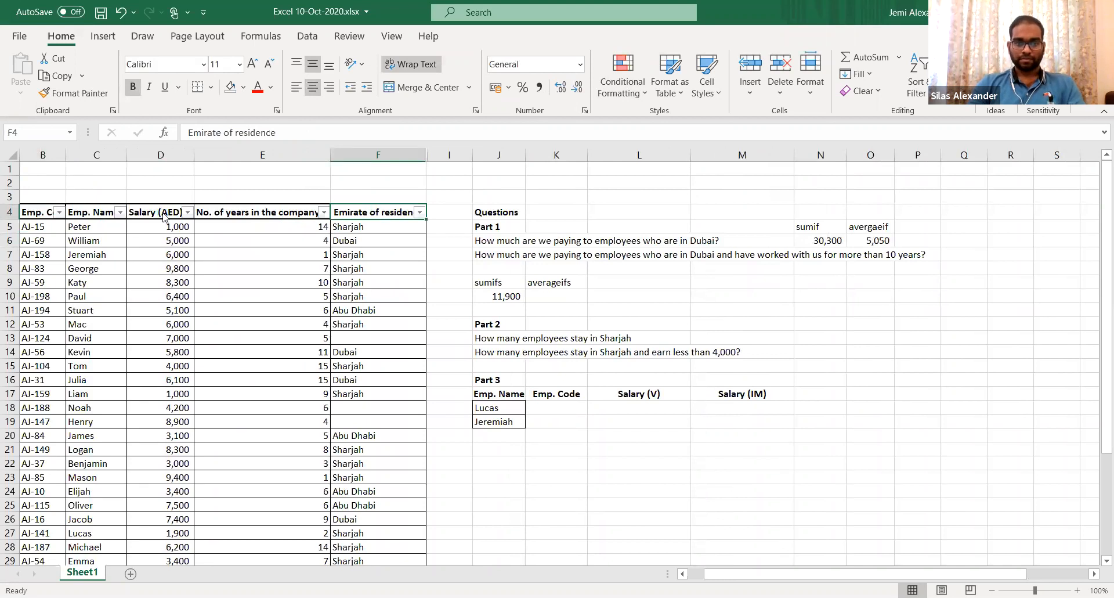
{"action": "key", "text": "alt+Down"}
{"action": "key", "text": "Down"}
{"action": "key", "text": "Down"}
{"action": "key", "text": "space"}
{"action": "key", "text": "Down"}
{"action": "key", "text": "Down"}
{"action": "key", "text": "space"}
{"action": "key", "text": "Tab"}
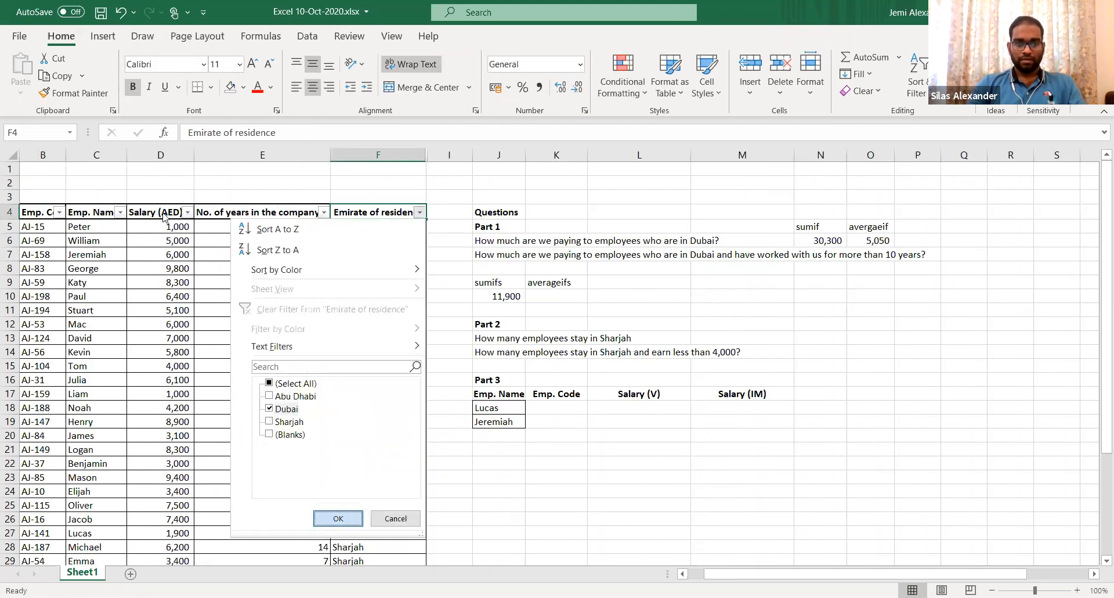
{"action": "key", "text": "Return"}
Select the filtered Dubai salaries in column D to check their average against the formula result
{"action": "key", "text": "Left"}
{"action": "key", "text": "Left"}
{"action": "key", "text": "Down"}
{"action": "key", "text": "shift+Down"}
{"action": "key", "text": "shift+Down"}
{"action": "key", "text": "shift+Down"}
{"action": "key", "text": "shift+Down"}
{"action": "key", "text": "shift+Down"}
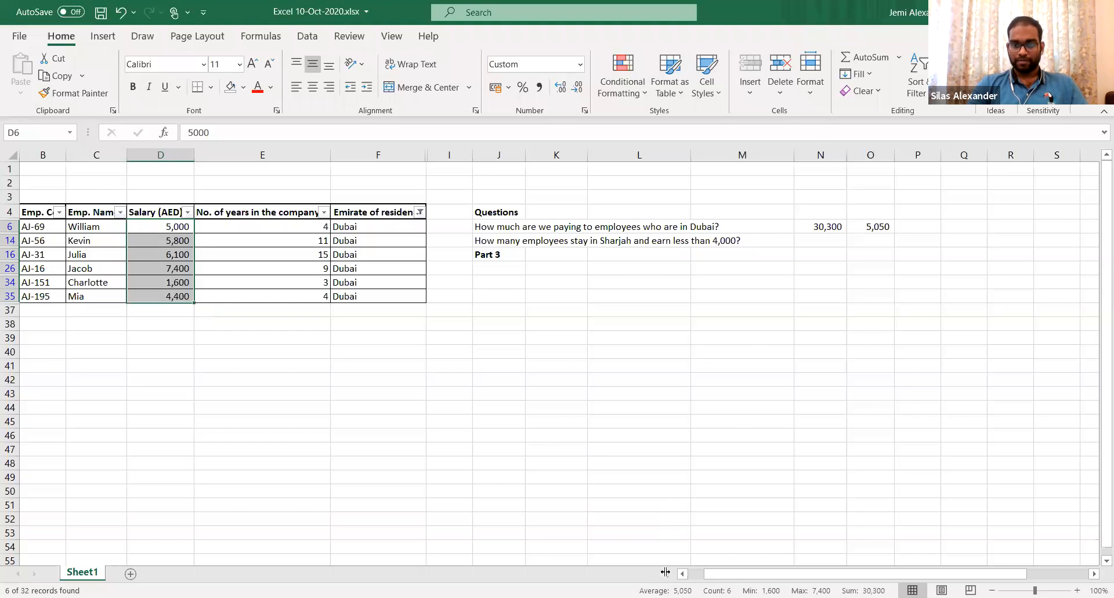
Remove the filter from the employee table and review the AVERAGEIF formula in O6 without changing it
{"action": "left_click", "coordinate": [609, 398]}
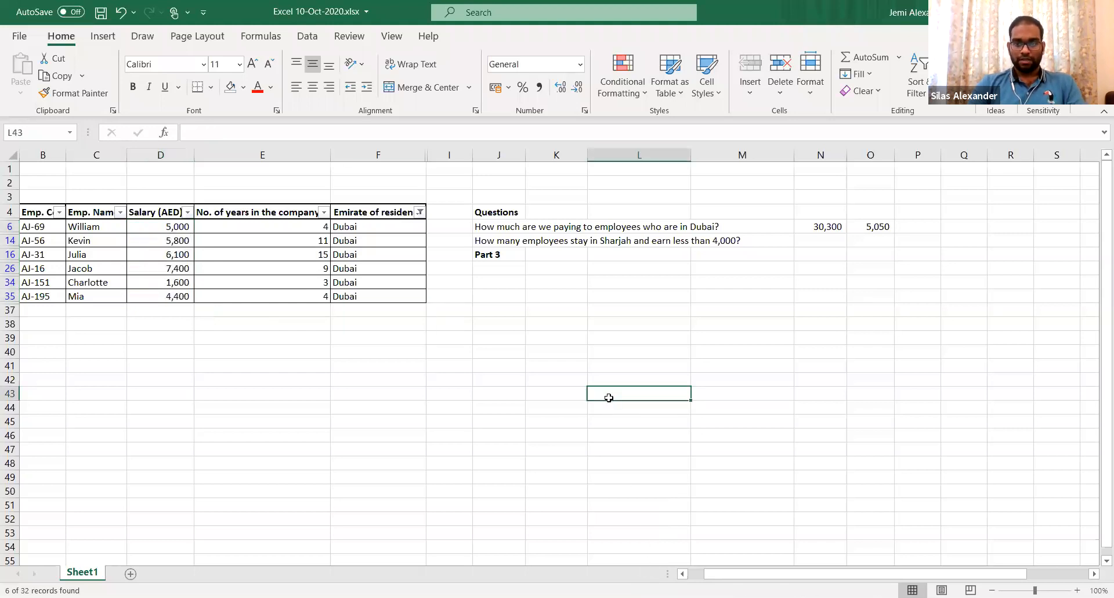
{"action": "key", "text": "ctrl+shift+l"}
{"action": "double_click", "coordinate": [866, 241]}
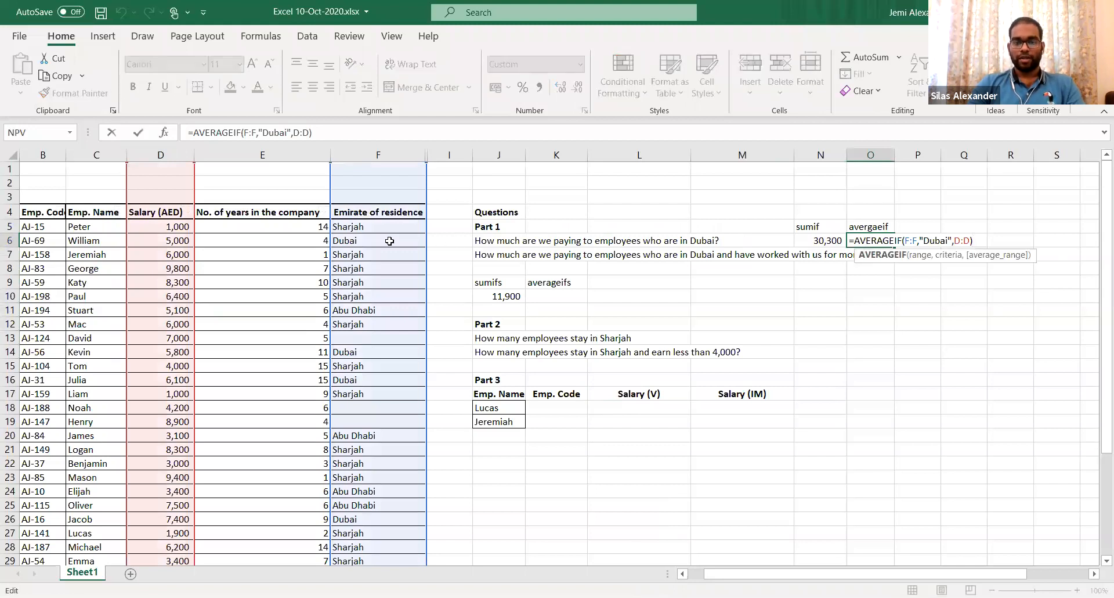
{"action": "key", "text": "Escape"}
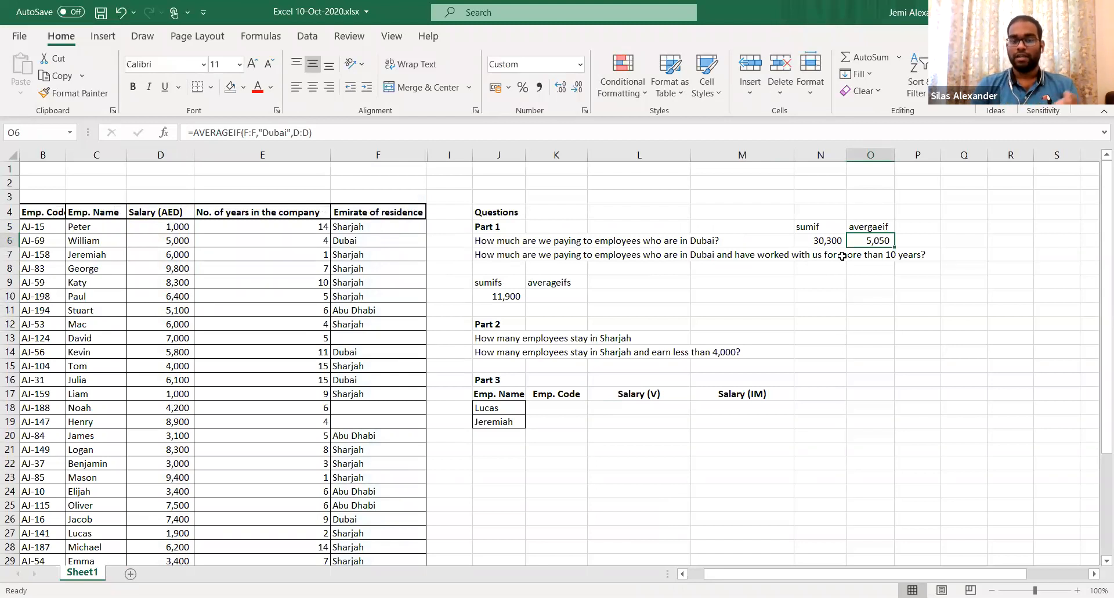
Start an AVERAGEIFS formula in K10 under the averageifs label, with salary column D:D as the average range
{"action": "left_click", "coordinate": [561, 297]}
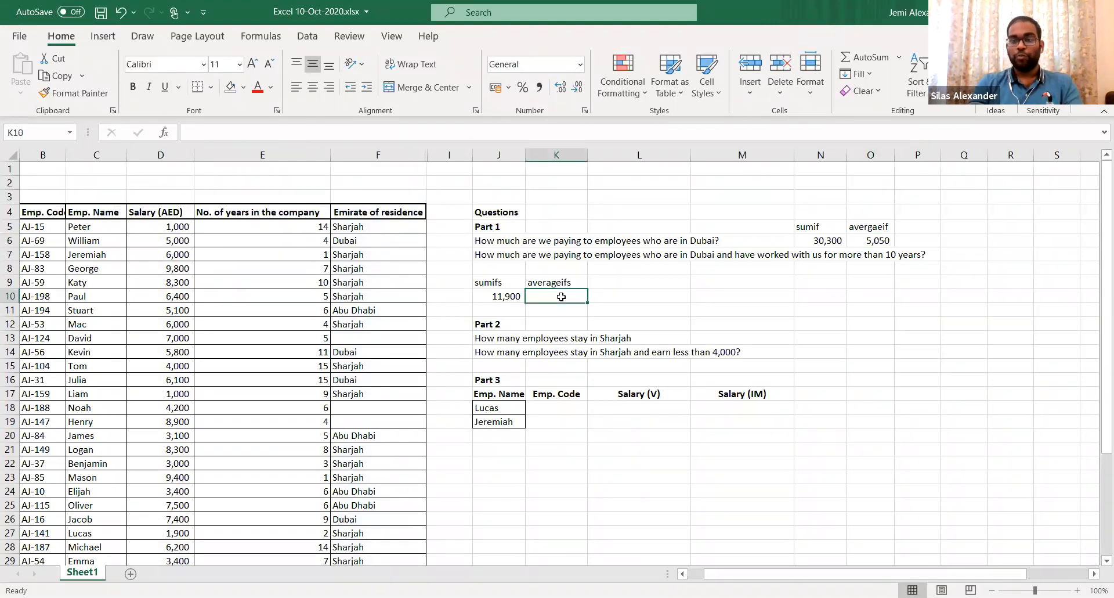
{"action": "type", "text": "="}
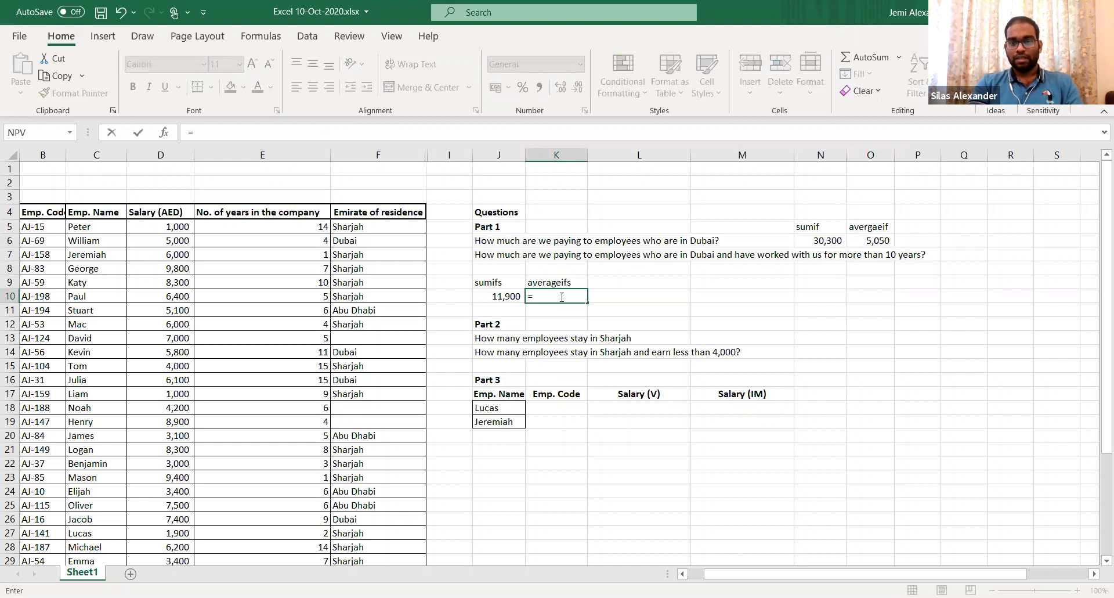
{"action": "type", "text": "averg"}
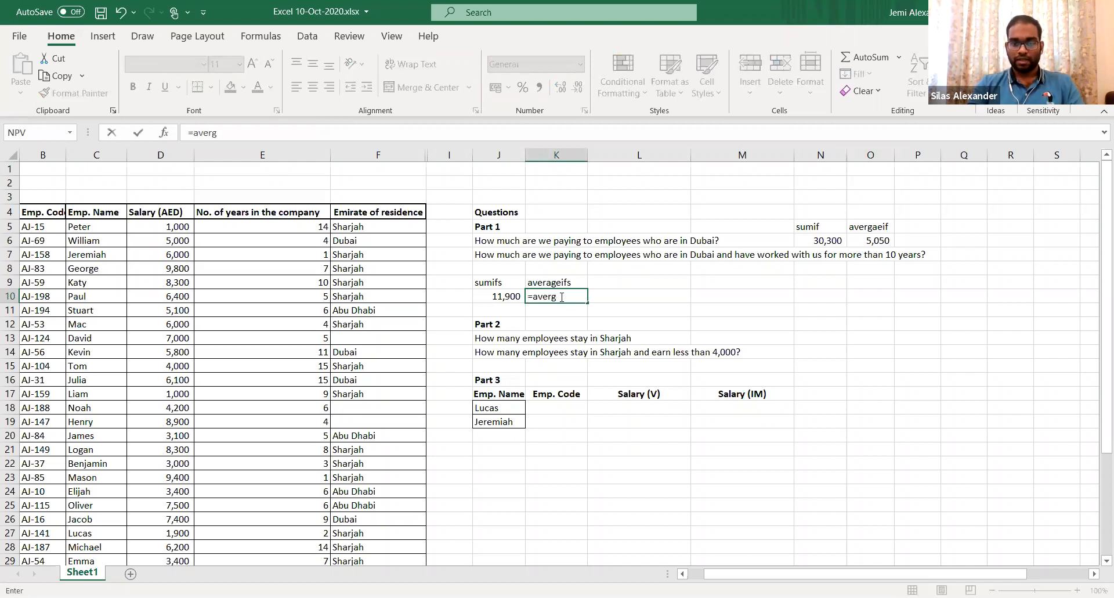
{"action": "key", "text": "BackSpace"}
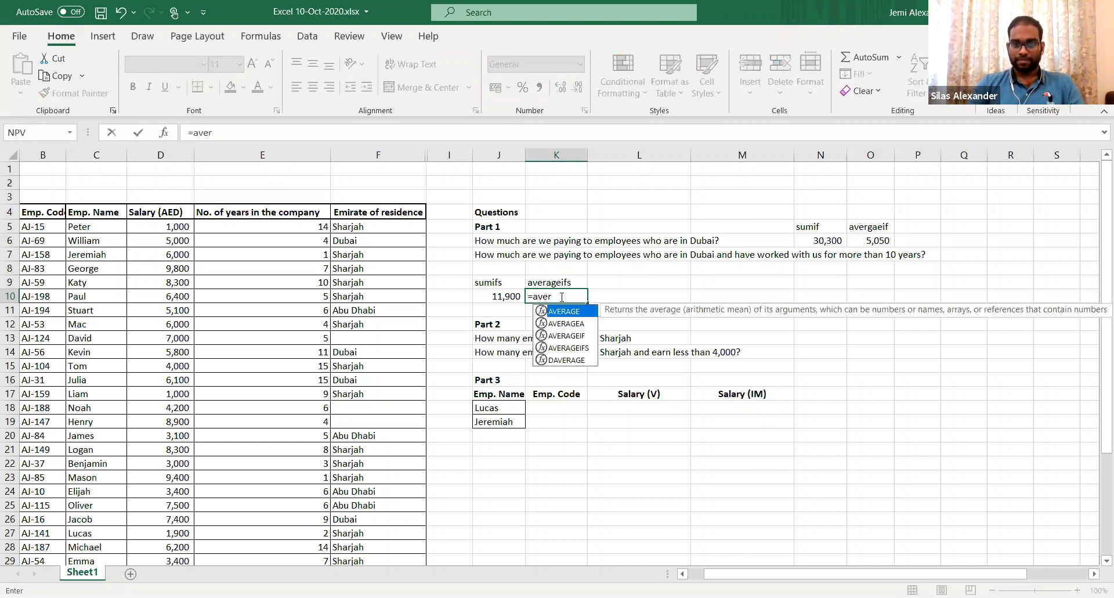
{"action": "key", "text": "Down"}
{"action": "key", "text": "Down"}
{"action": "key", "text": "Down"}
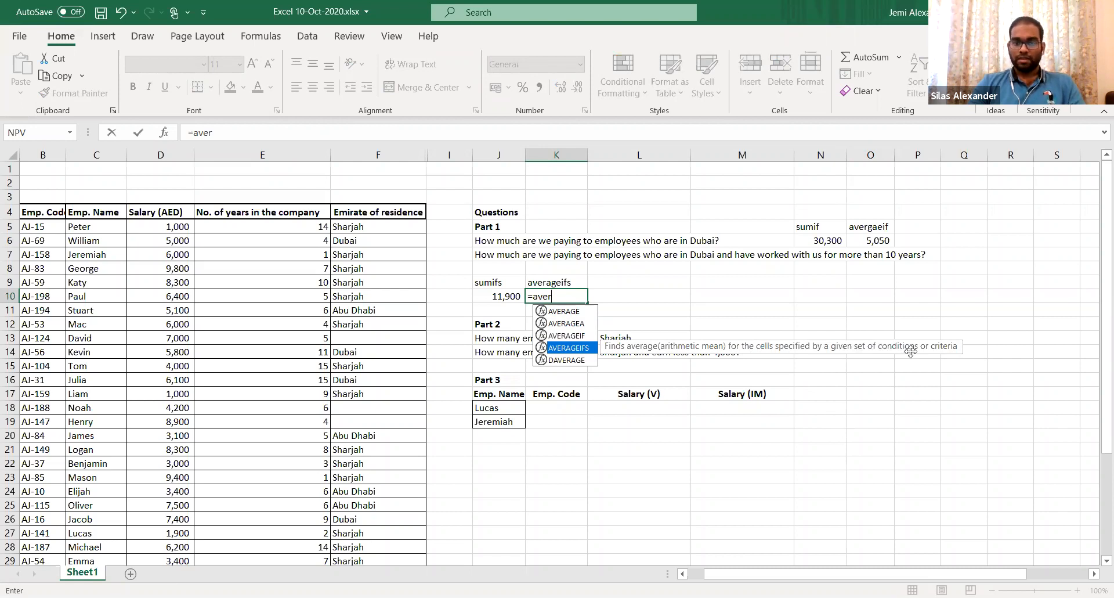
{"action": "key", "text": "Tab"}
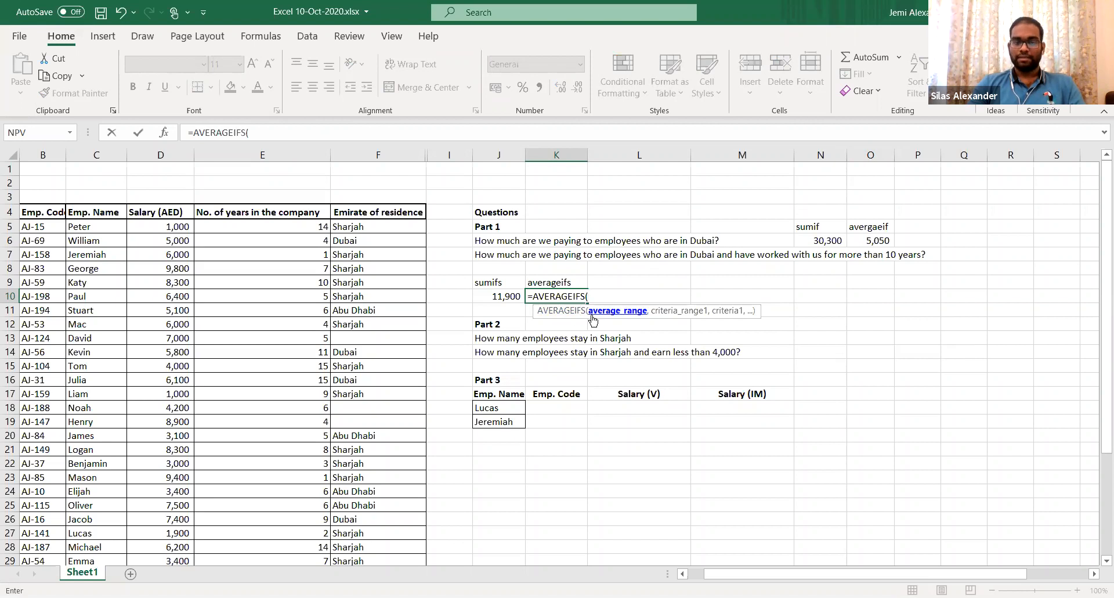
{"action": "left_click", "coordinate": [135, 156]}
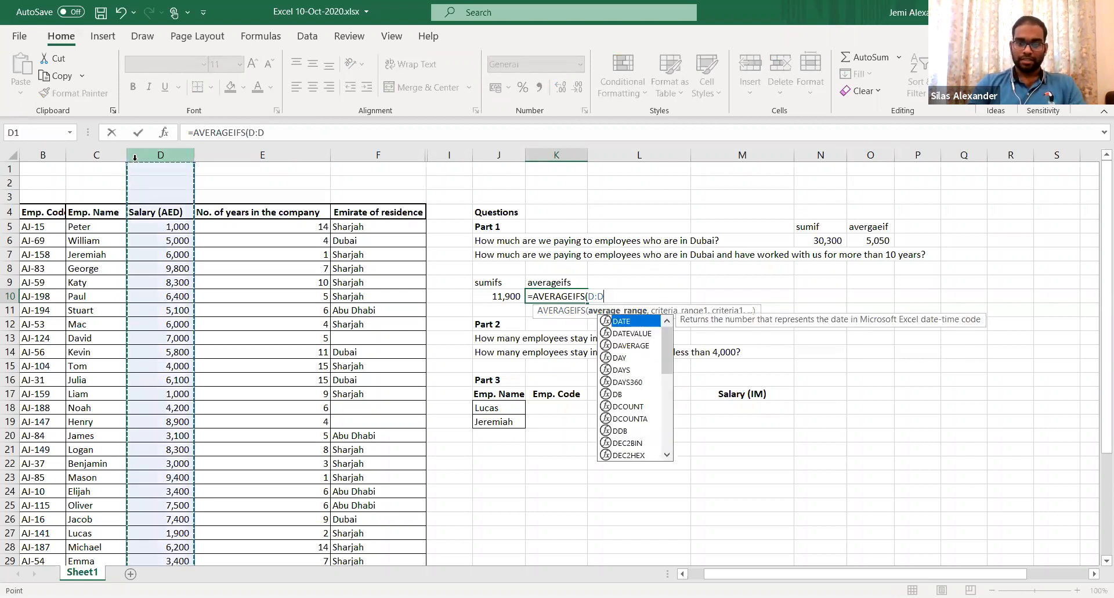
{"action": "type", "text": ","}
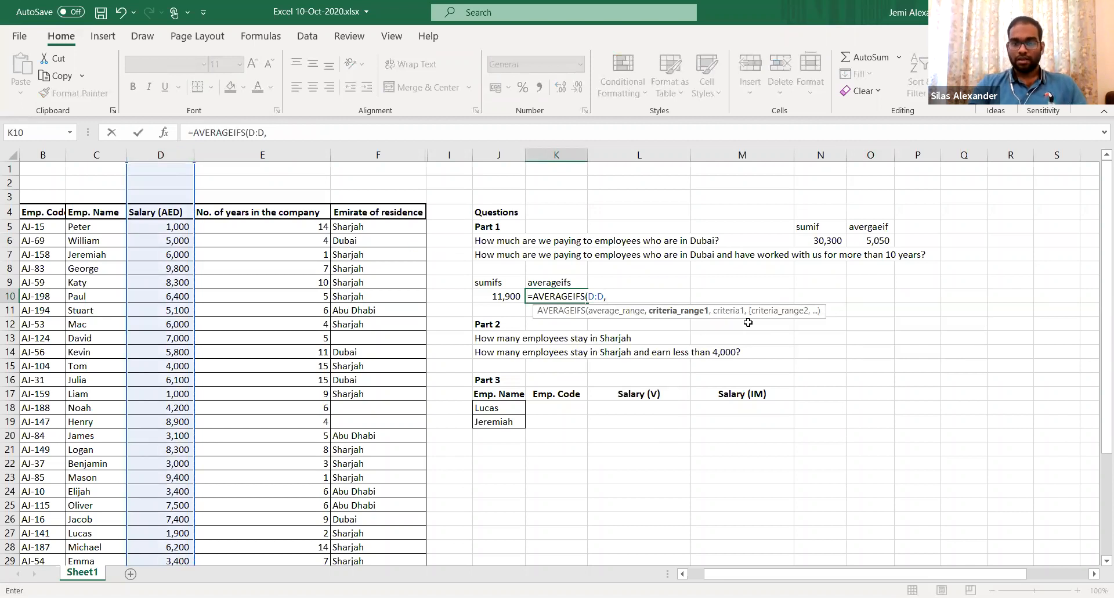
{"action": "type", "text": ",,,,,"}
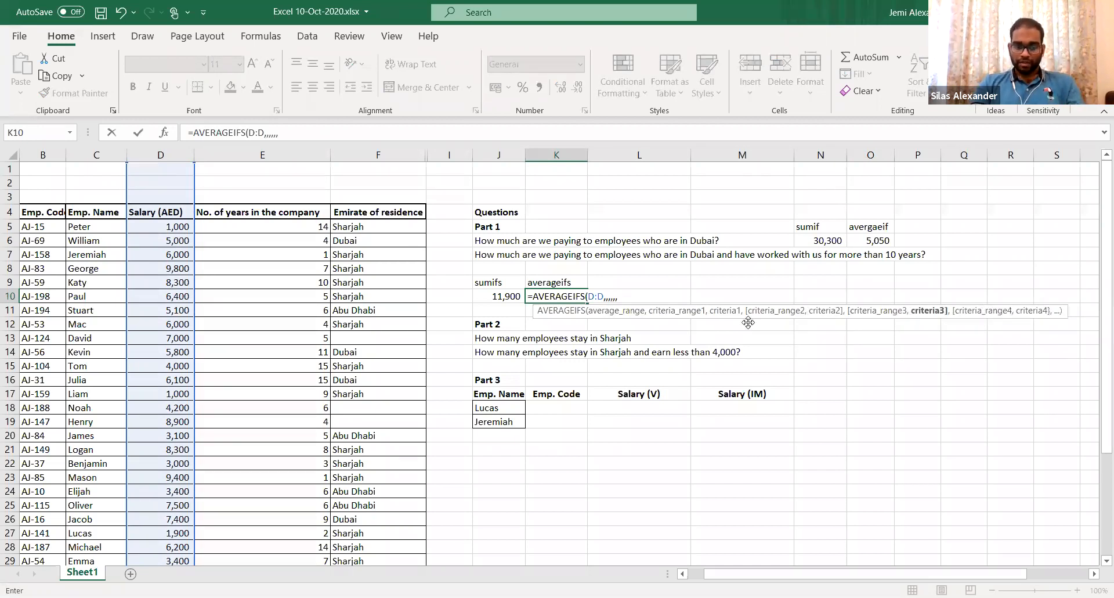
{"action": "key", "text": "BackSpace"}
{"action": "key", "text": "BackSpace"}
{"action": "key", "text": "BackSpace"}
{"action": "key", "text": "BackSpace"}
{"action": "key", "text": "BackSpace"}
{"action": "key", "text": "BackSpace"}
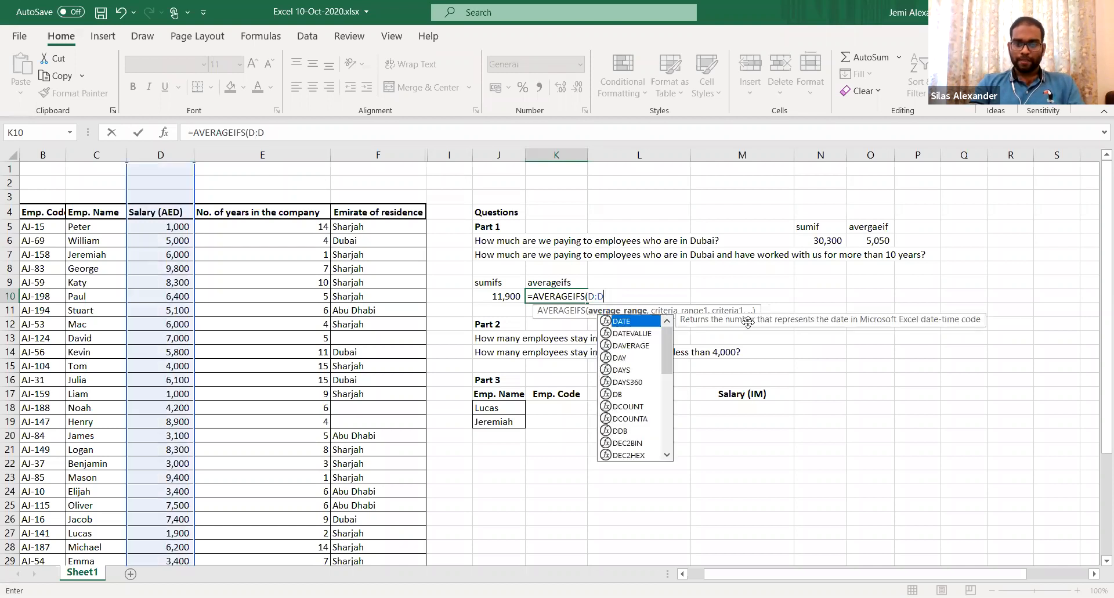
{"action": "type", "text": ","}
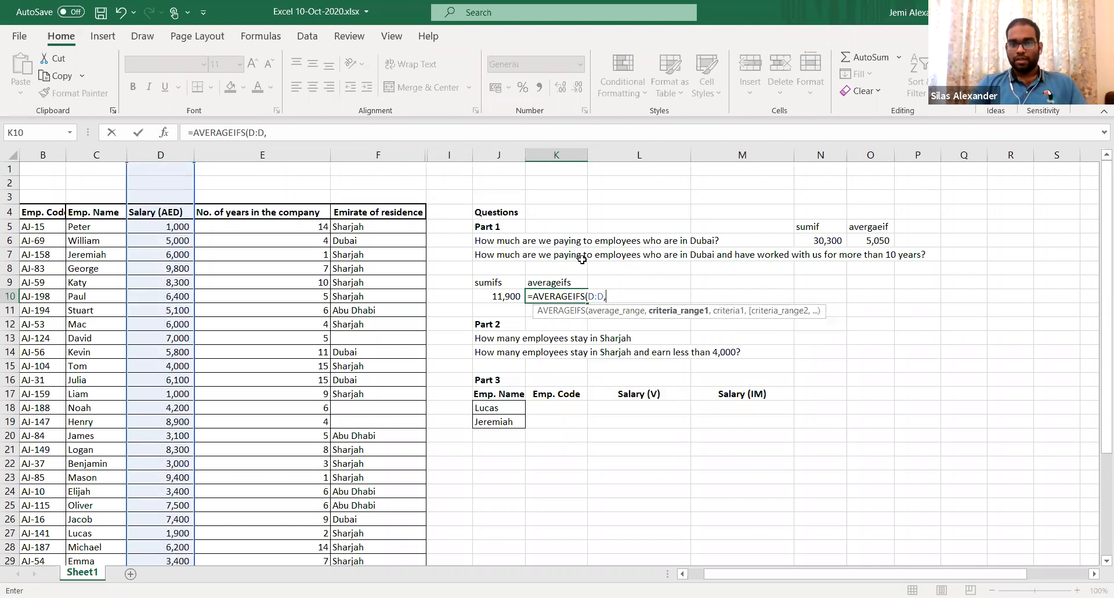
Add the first condition to the AVERAGEIFS formula, matching Emirate of residence column F:F to "Dubai"
{"action": "left_click", "coordinate": [379, 154]}
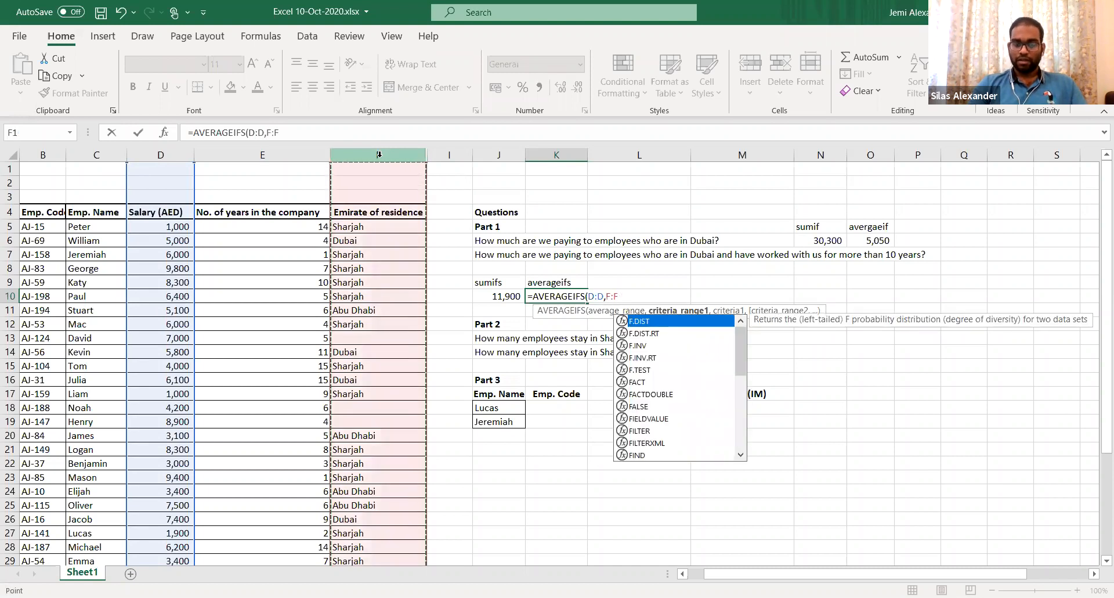
{"action": "type", "text": ","}
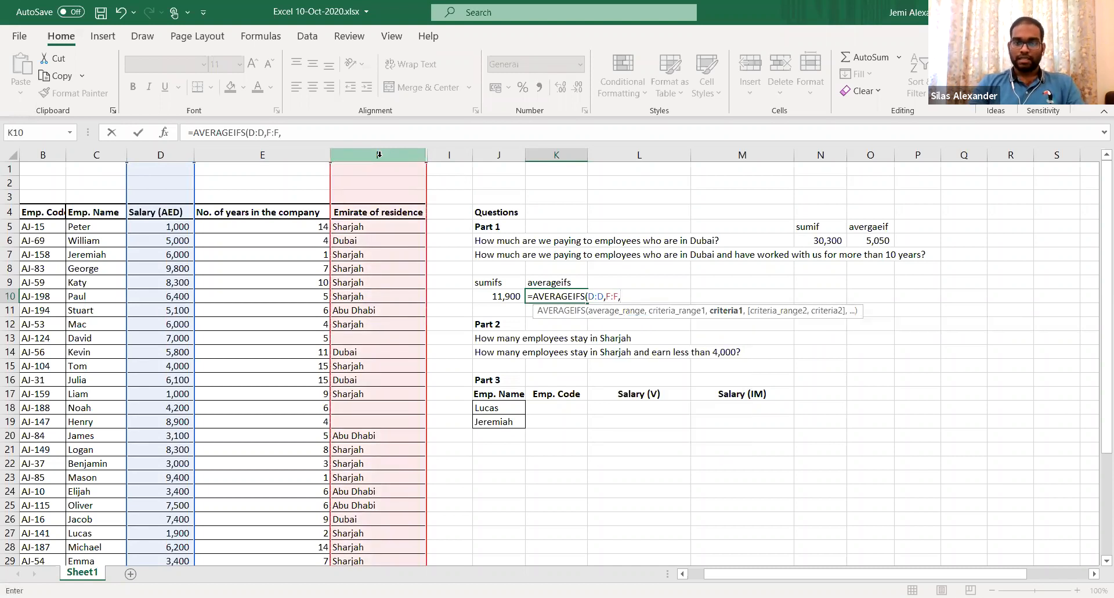
{"action": "type", "text": "\"Dubai"}
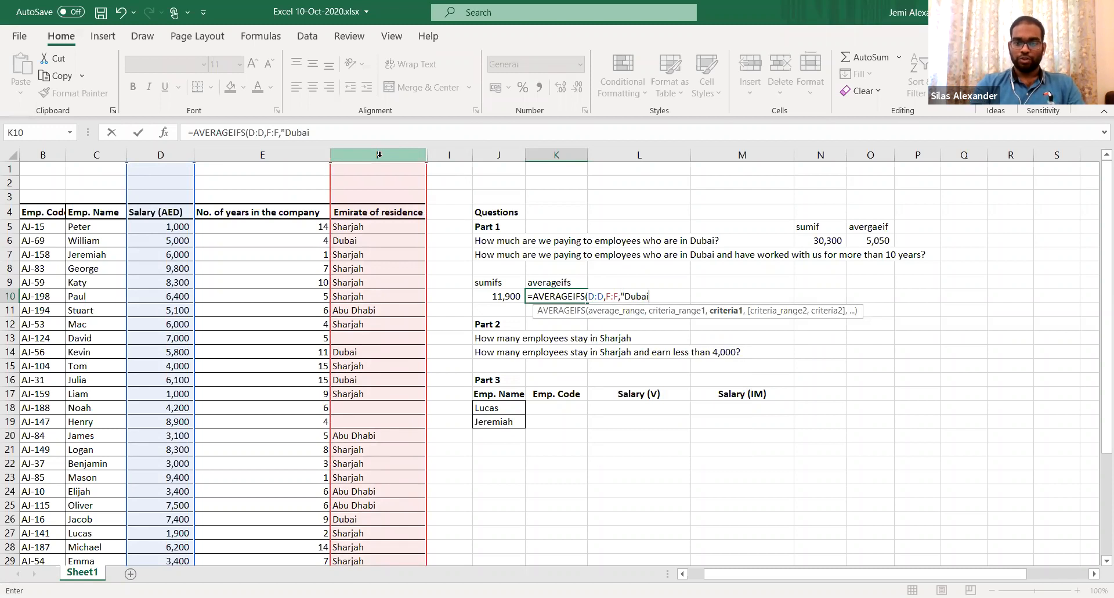
{"action": "type", "text": "\","}
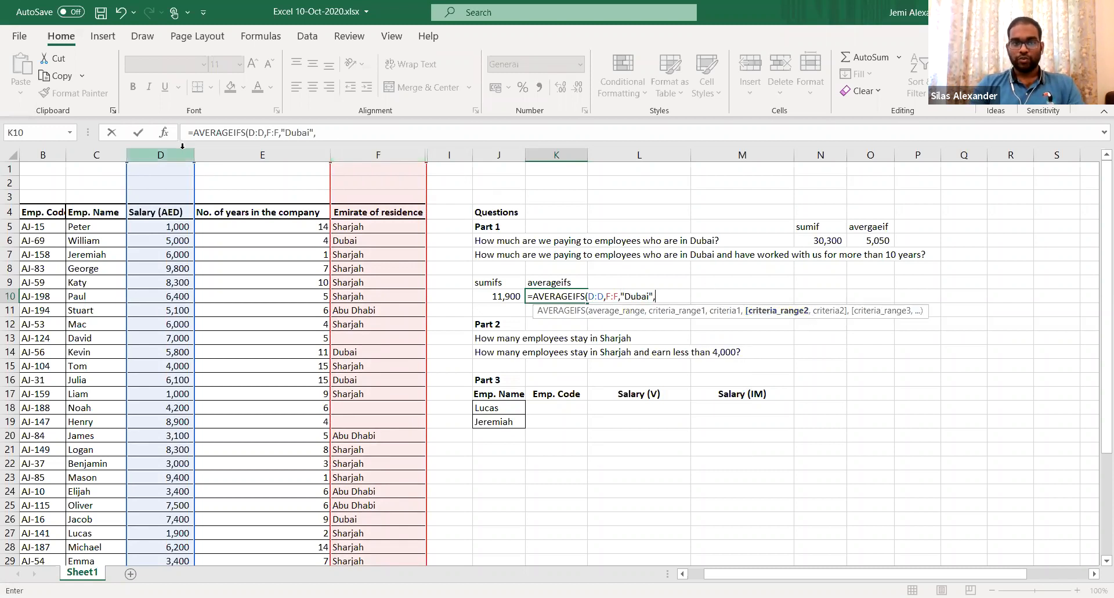
Complete the K10 formula with the second condition E:E, ">10" and apply the comma number format to the result
{"action": "left_click", "coordinate": [206, 153]}
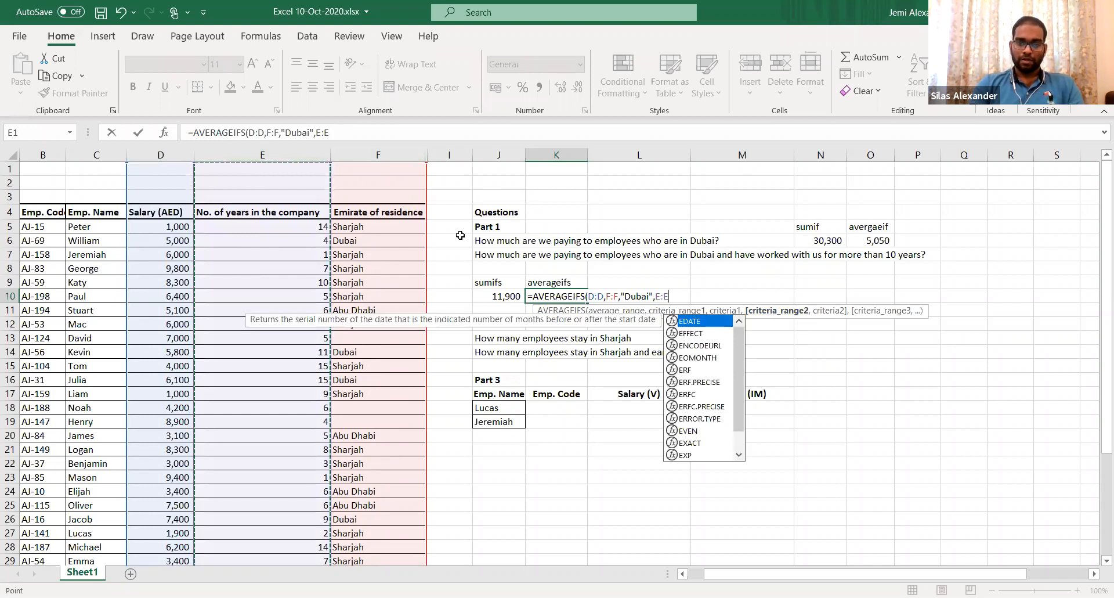
{"action": "type", "text": ","}
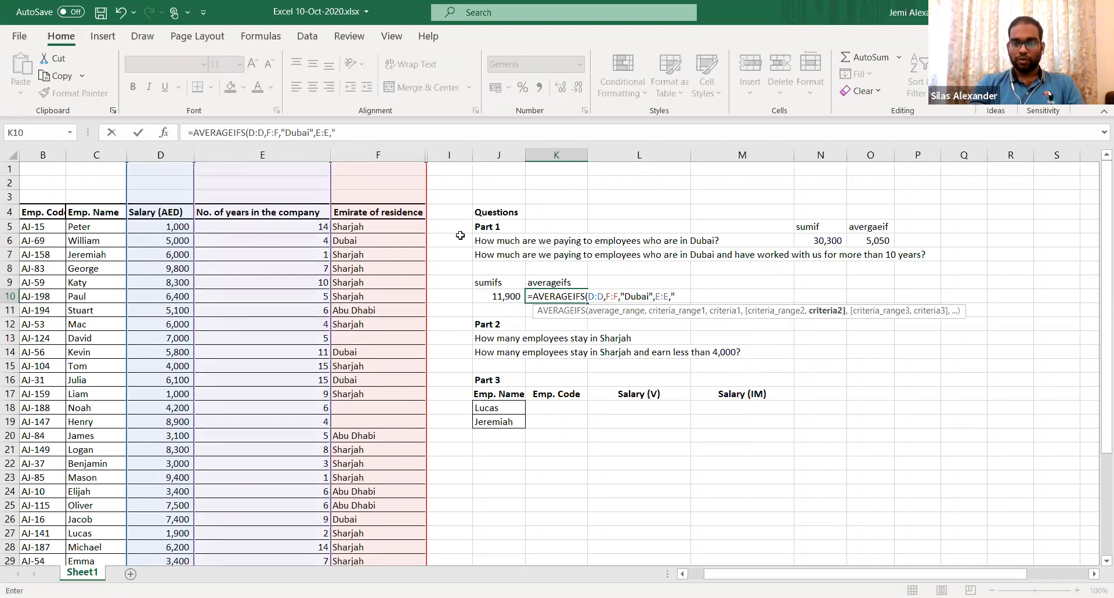
{"action": "type", "text": "\">10"}
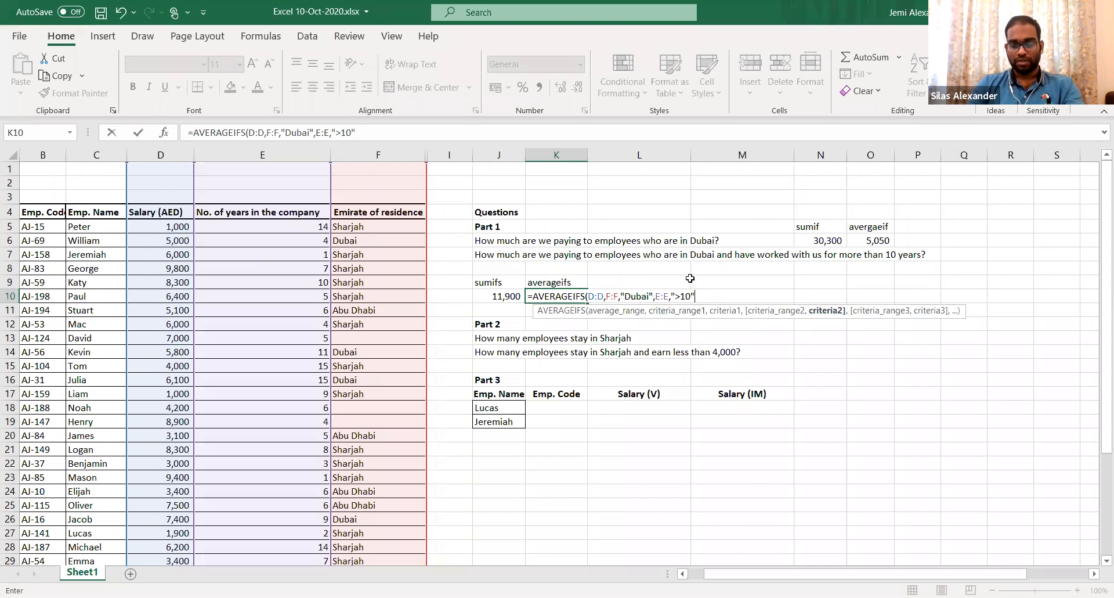
{"action": "type", "text": ")"}
{"action": "key", "text": "ctrl+Return"}
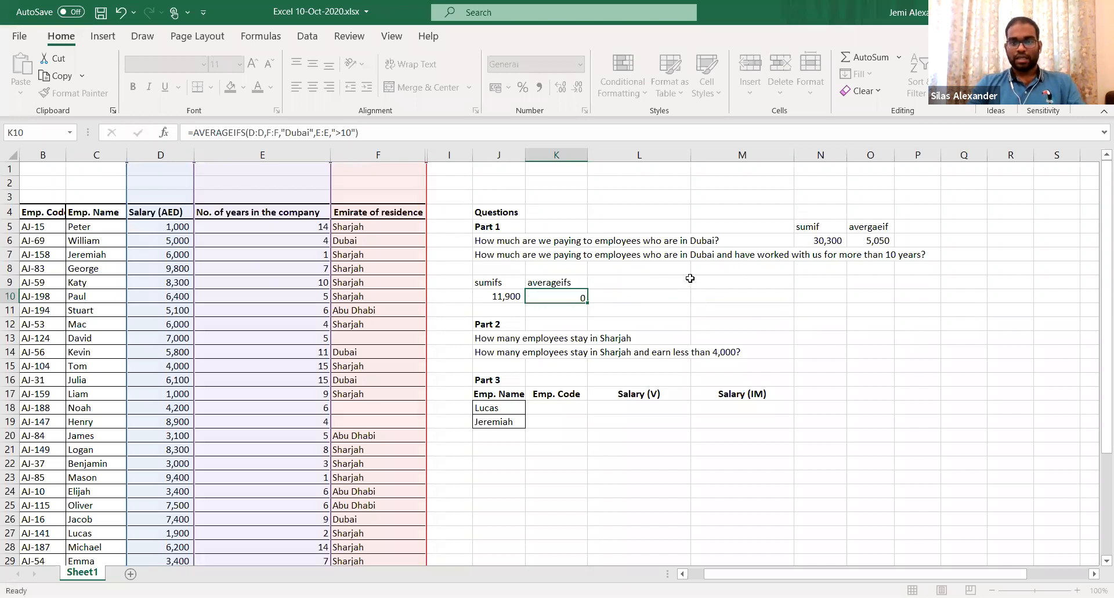
{"action": "left_click", "coordinate": [539, 87]}
Turn on filtering for the employee table, show only Dubai under Emirate of residence, and open the No. of years in the company filter
{"action": "left_click", "coordinate": [325, 218]}
{"action": "key", "text": "ctrl+shift+l"}
{"action": "key", "text": "Right"}
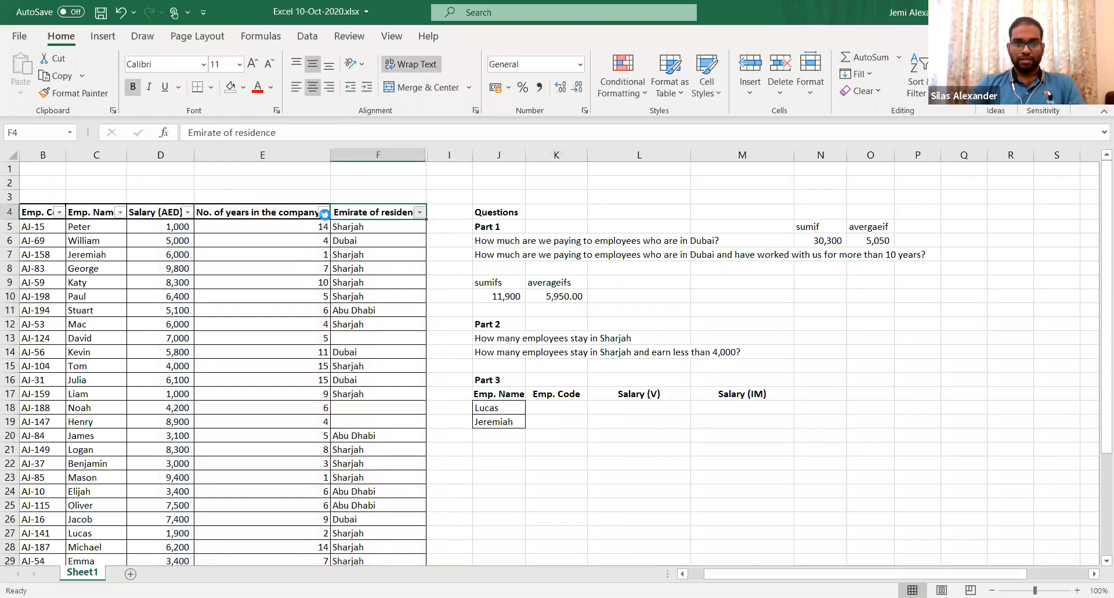
{"action": "key", "text": "alt+Down"}
{"action": "key", "text": "space"}
{"action": "key", "text": "Down"}
{"action": "key", "text": "Down"}
{"action": "key", "text": "space"}
{"action": "key", "text": "Return"}
{"action": "key", "text": "Left"}
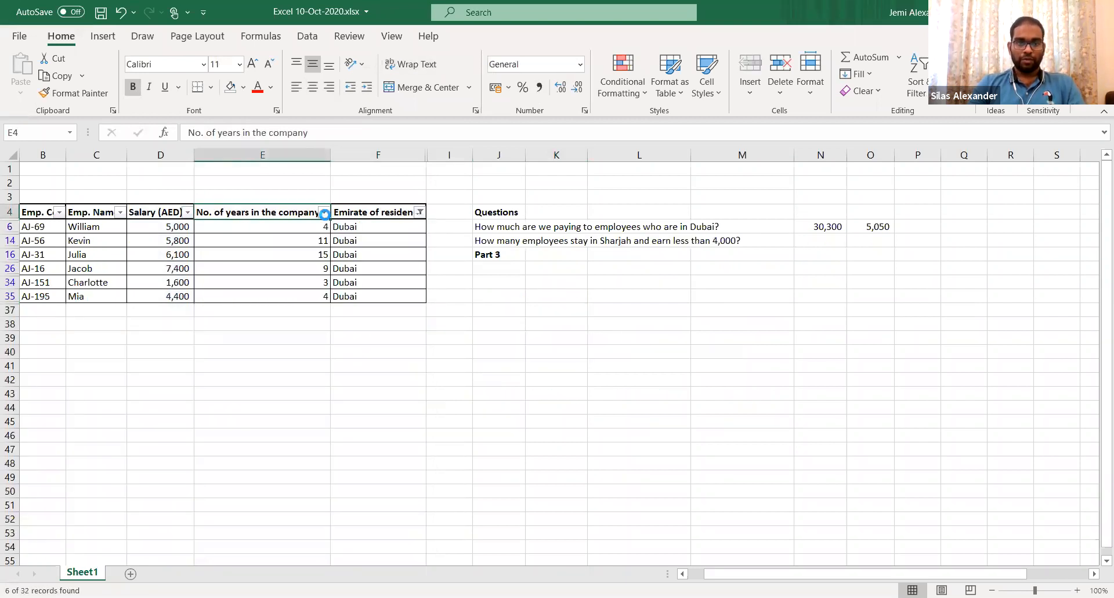
{"action": "key", "text": "alt+Down"}
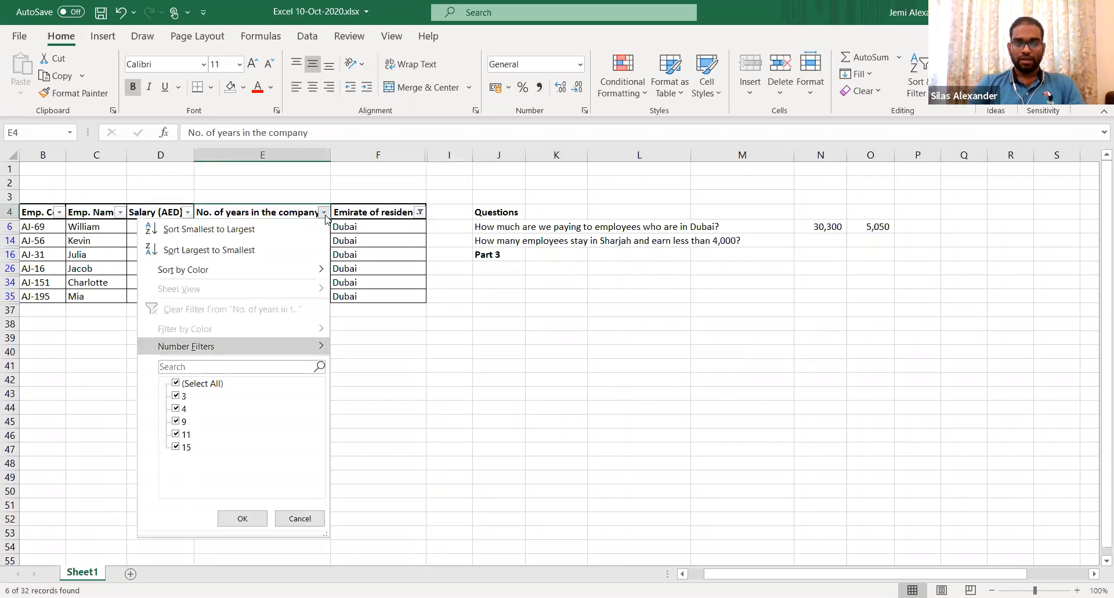
{"action": "key", "text": "Down"}
{"action": "key", "text": "Down"}
{"action": "key", "text": "Down"}
{"action": "key", "text": "Down"}
{"action": "key", "text": "Up"}
{"action": "key", "text": "Up"}
{"action": "key", "text": "space"}
{"action": "key", "text": "Down"}
{"action": "key", "text": "Down"}
{"action": "key", "text": "Down"}
{"action": "key", "text": "Down"}
{"action": "key", "text": "Down"}
{"action": "key", "text": "space"}
{"action": "key", "text": "Up"}
{"action": "key", "text": "Up"}
{"action": "key", "text": "Up"}
{"action": "key", "text": "Up"}
{"action": "key", "text": "Up"}
{"action": "key", "text": "space"}
{"action": "key", "text": "space"}
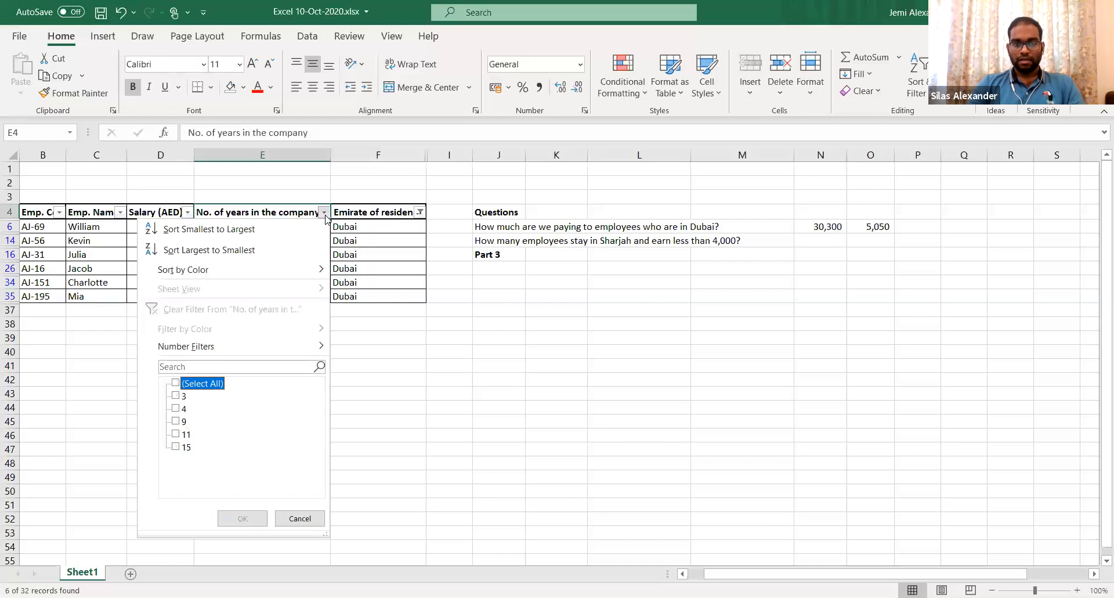
{"action": "key", "text": "space"}
{"action": "key", "text": "Up"}
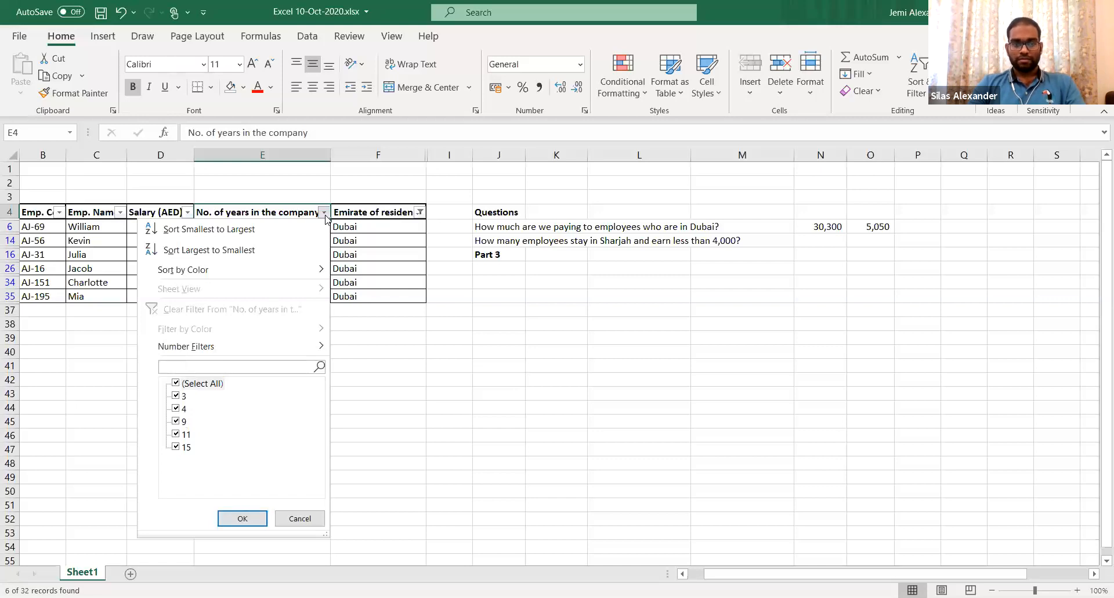
{"action": "key", "text": "Down"}
{"action": "key", "text": "Up"}
{"action": "key", "text": "Up"}
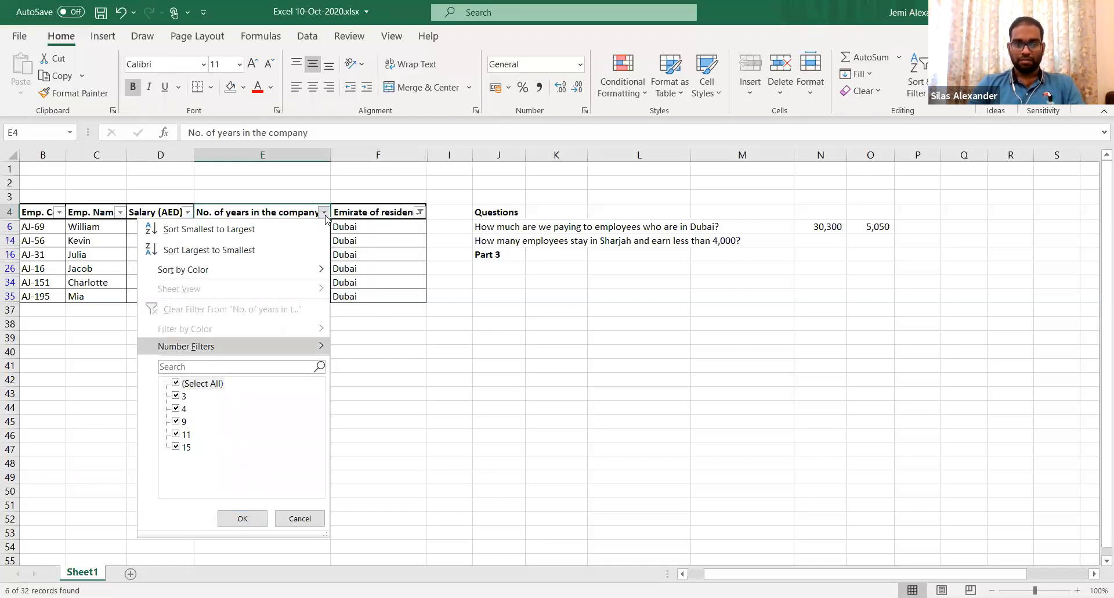
Filter No. of years in the company with a Greater Than number filter set to 10
{"action": "key", "text": "Right"}
{"action": "key", "text": "Down"}
{"action": "key", "text": "Down"}
{"action": "key", "text": "Down"}
{"action": "key", "text": "Down"}
{"action": "key", "text": "Down"}
{"action": "key", "text": "Down"}
{"action": "key", "text": "Down"}
{"action": "key", "text": "Down"}
{"action": "key", "text": "Down"}
{"action": "key", "text": "Down"}
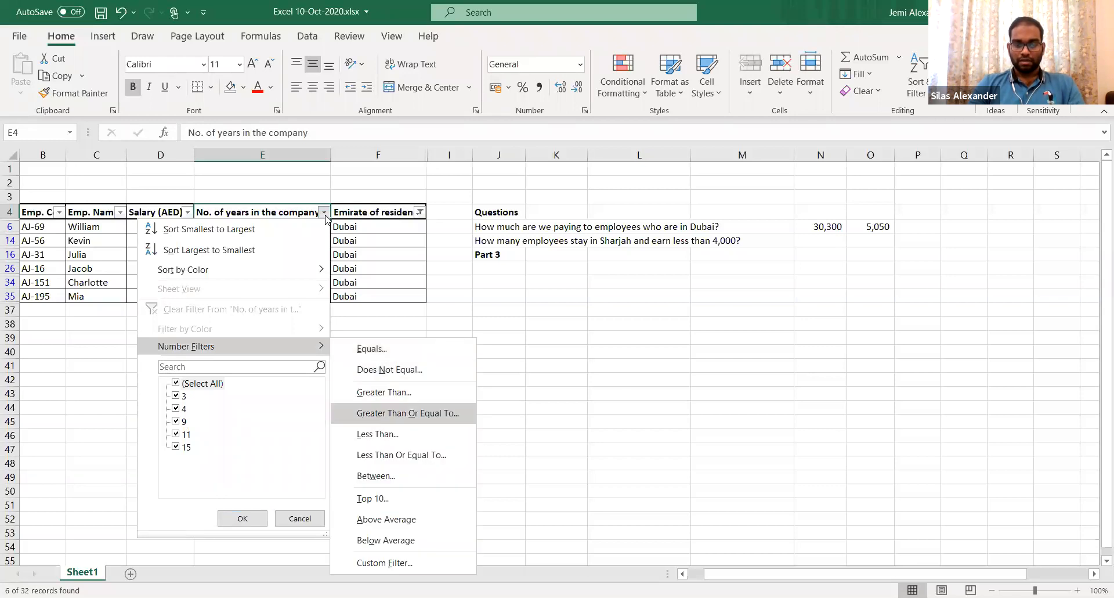
{"action": "key", "text": "Up"}
{"action": "key", "text": "Up"}
{"action": "key", "text": "Up"}
{"action": "key", "text": "Up"}
{"action": "key", "text": "Up"}
{"action": "key", "text": "Up"}
{"action": "key", "text": "Up"}
{"action": "key", "text": "Up"}
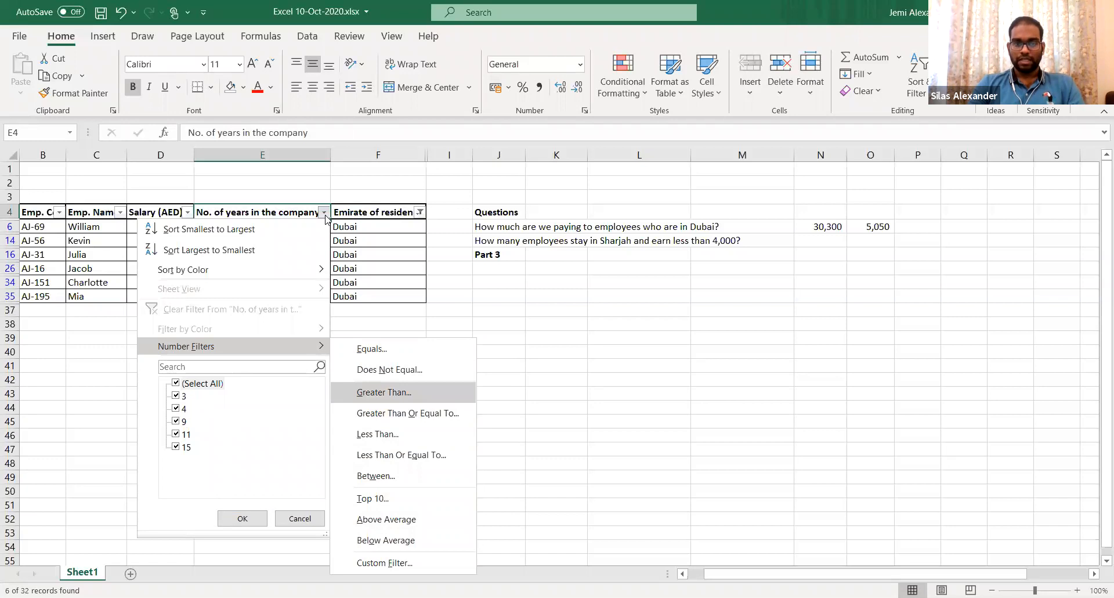
{"action": "key", "text": "Return"}
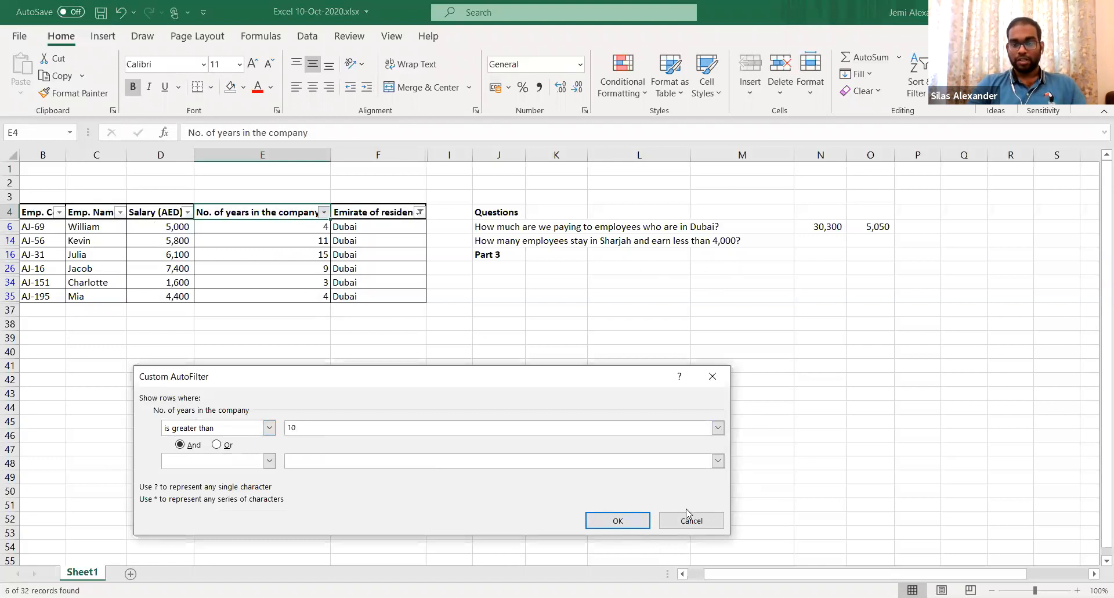
{"action": "left_click", "coordinate": [633, 528]}
Select the filtered salaries in column D to check their average against K10, and remove the filtering from the employee table
{"action": "left_click", "coordinate": [83, 227]}
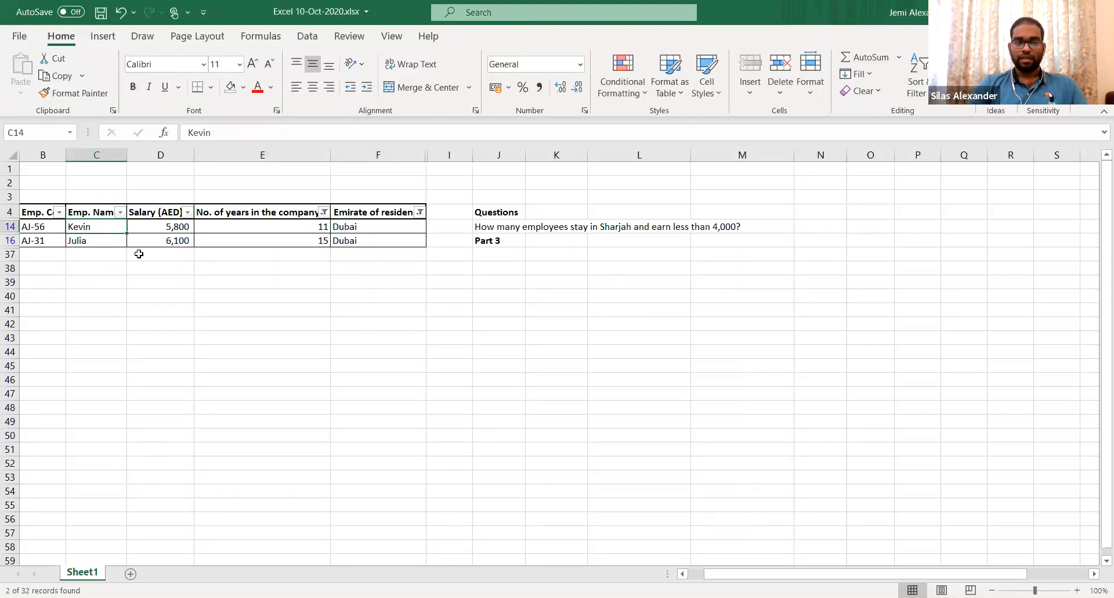
{"action": "left_click_drag", "start_coordinate": [163, 229], "coordinate": [164, 241]}
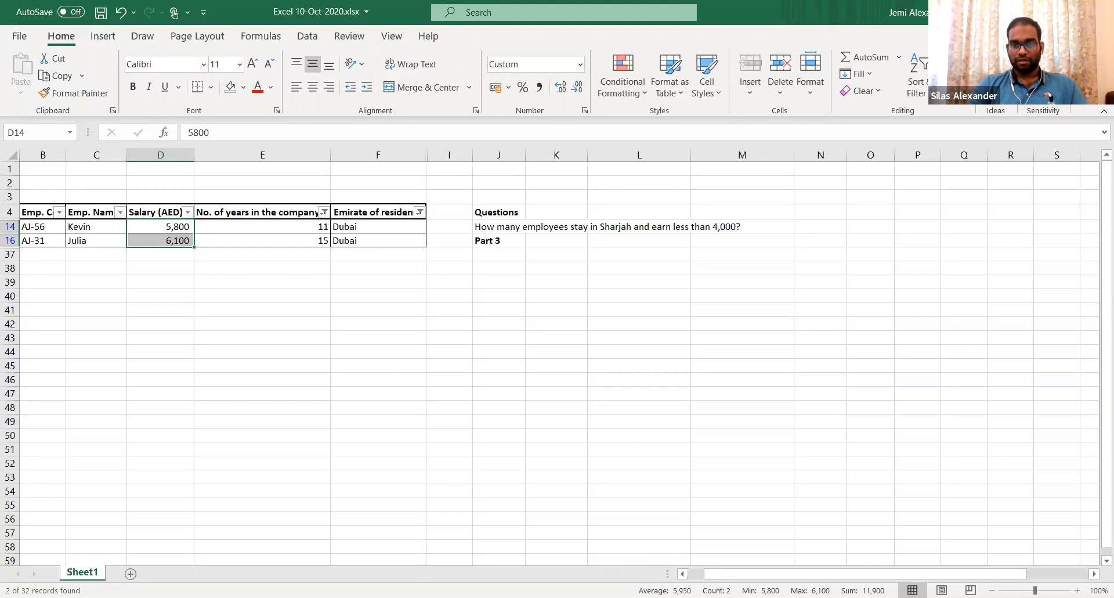
{"action": "left_click", "coordinate": [479, 316]}
{"action": "key", "text": "ctrl+shift+l"}
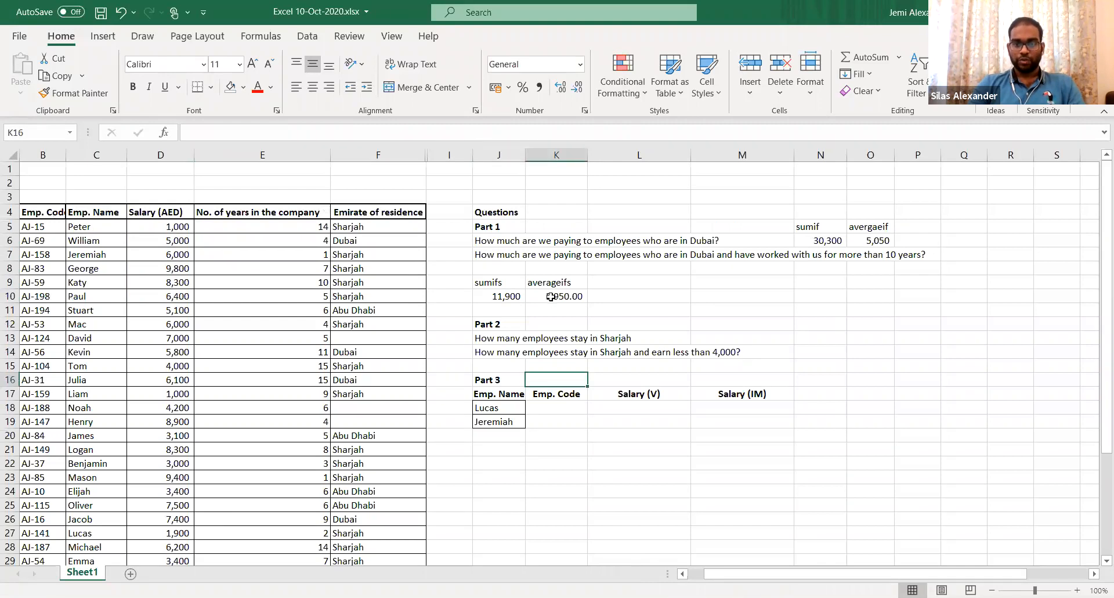
Examine the AVERAGEIFS formula in K10 argument by argument, from the average range to the second criterion, leaving it unchanged
{"action": "double_click", "coordinate": [548, 297]}
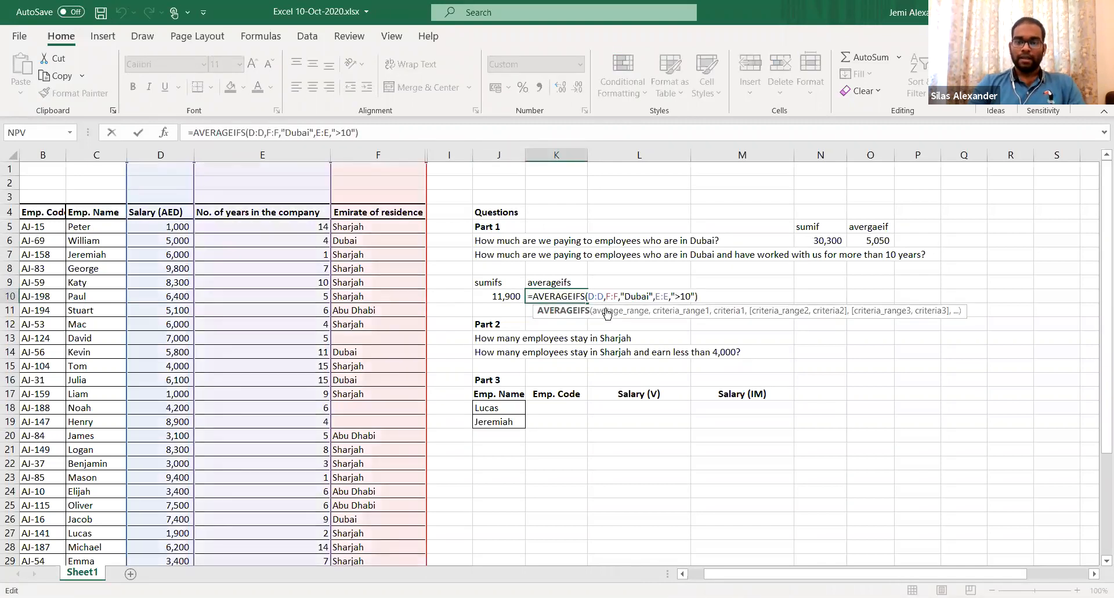
{"action": "left_click", "coordinate": [596, 296]}
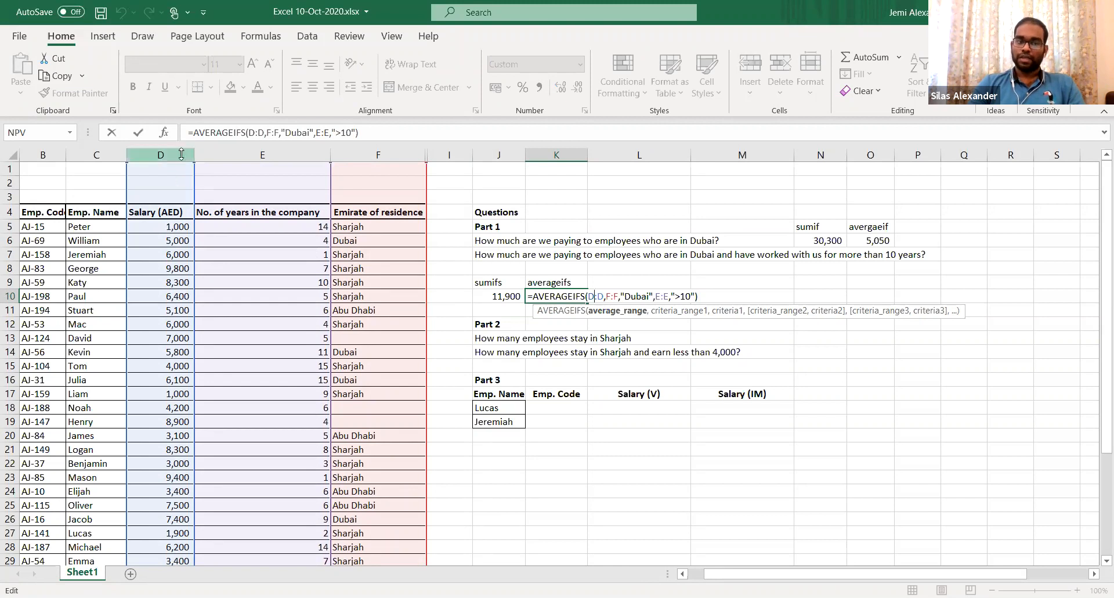
{"action": "left_click", "coordinate": [615, 293]}
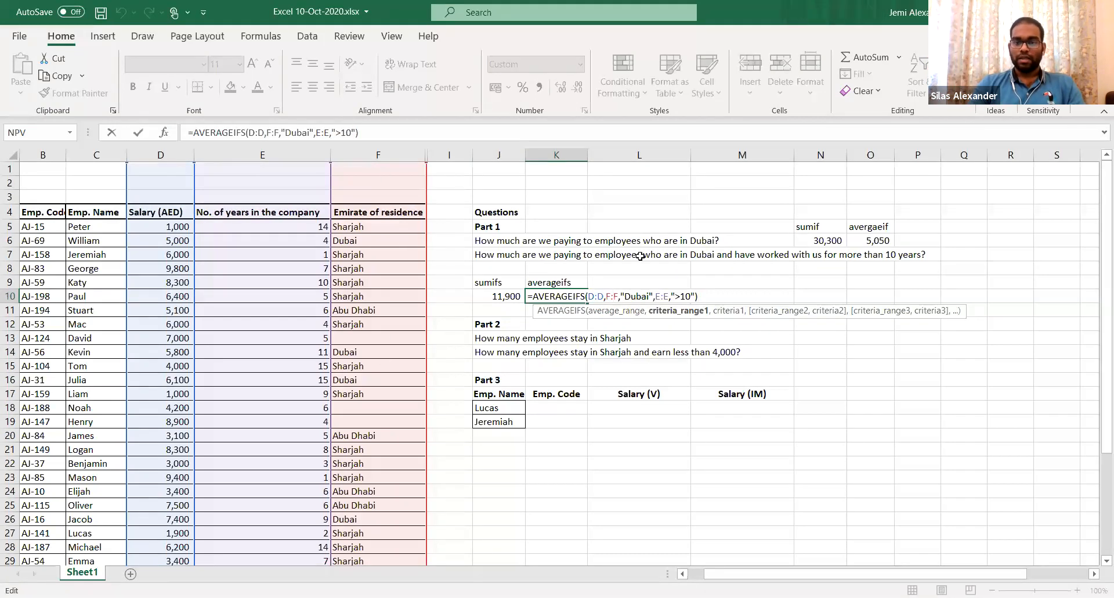
{"action": "left_click", "coordinate": [644, 295]}
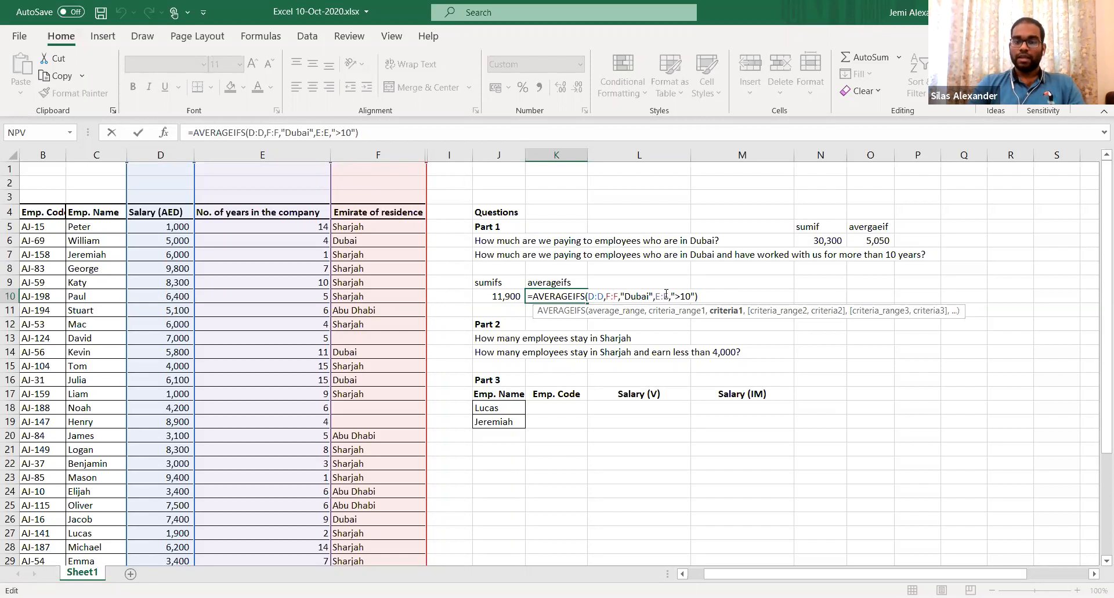
{"action": "left_click", "coordinate": [666, 295]}
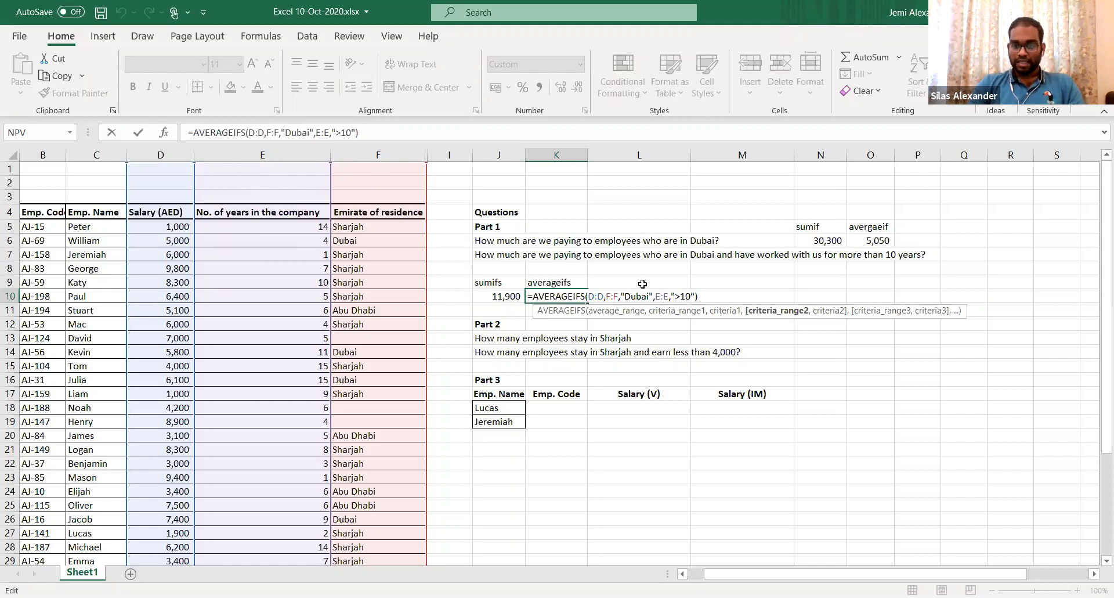
{"action": "left_click", "coordinate": [682, 296]}
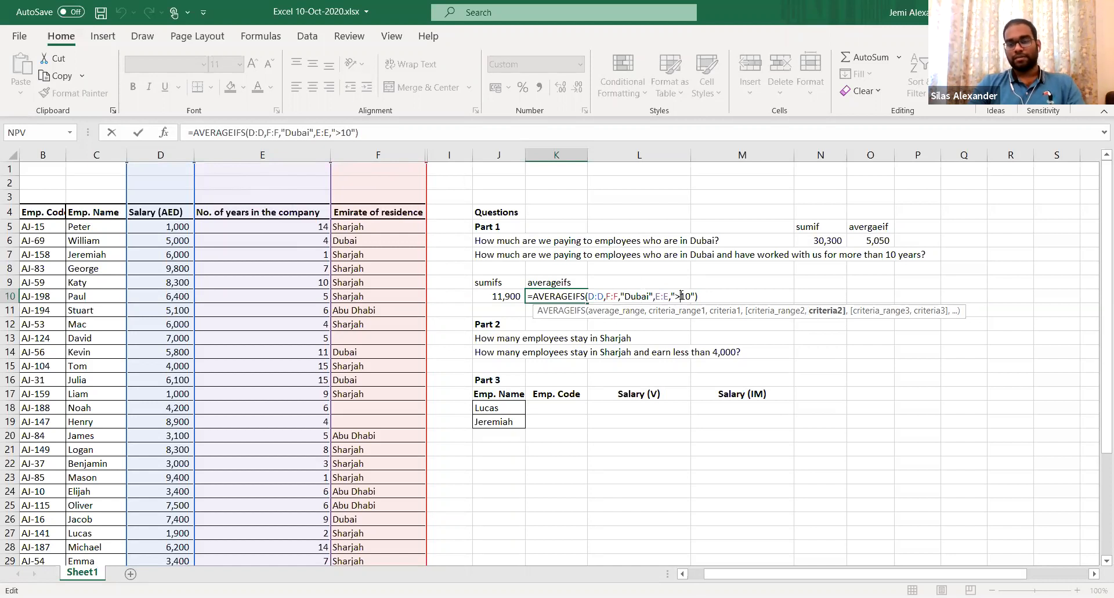
{"action": "key", "text": "ctrl+Return"}
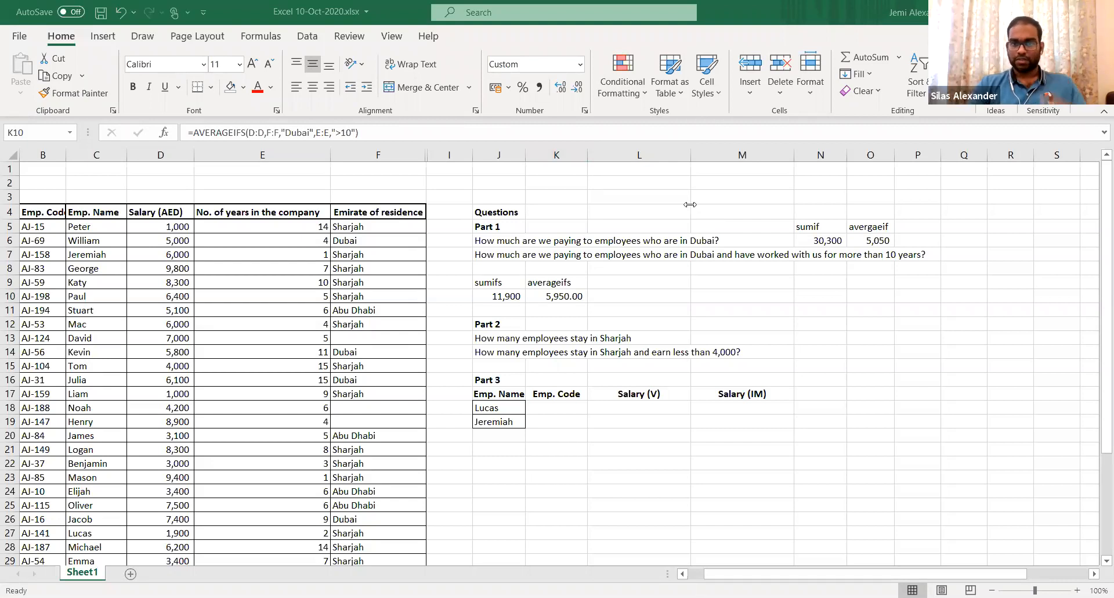
Turn on filtering for the employee table and show only Dubai under Emirate of residence
{"action": "left_click", "coordinate": [365, 239]}
{"action": "left_click", "coordinate": [264, 217]}
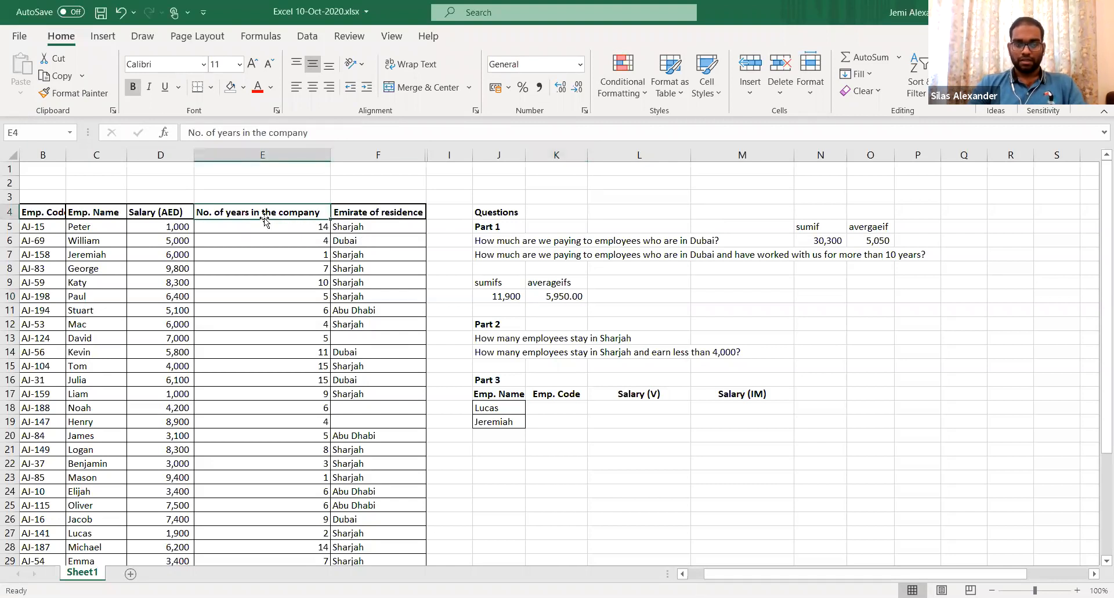
{"action": "key", "text": "ctrl+Left"}
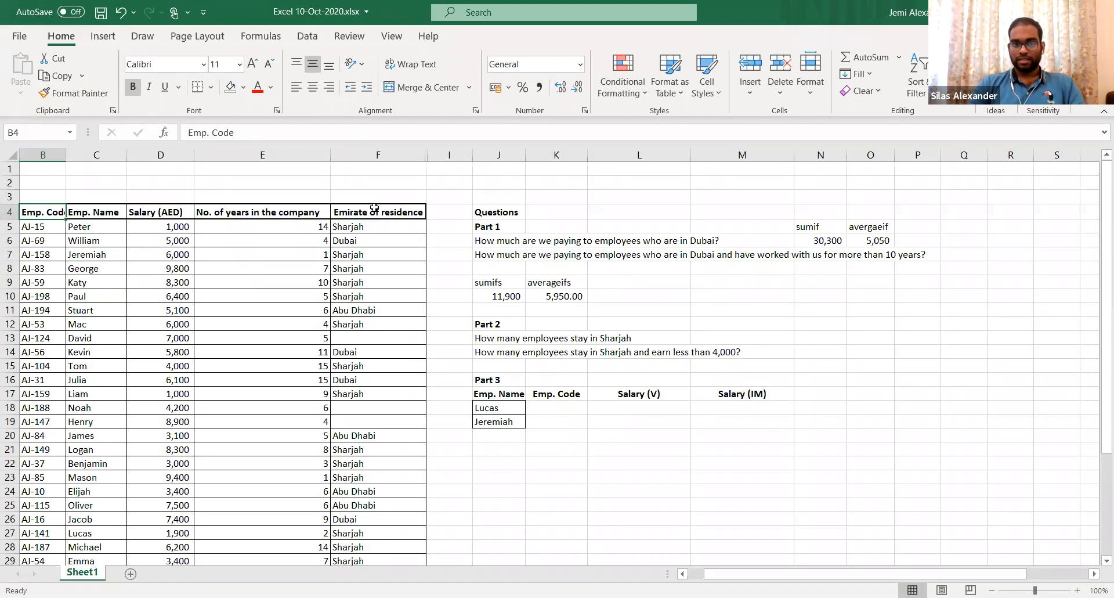
{"action": "left_click", "coordinate": [375, 208]}
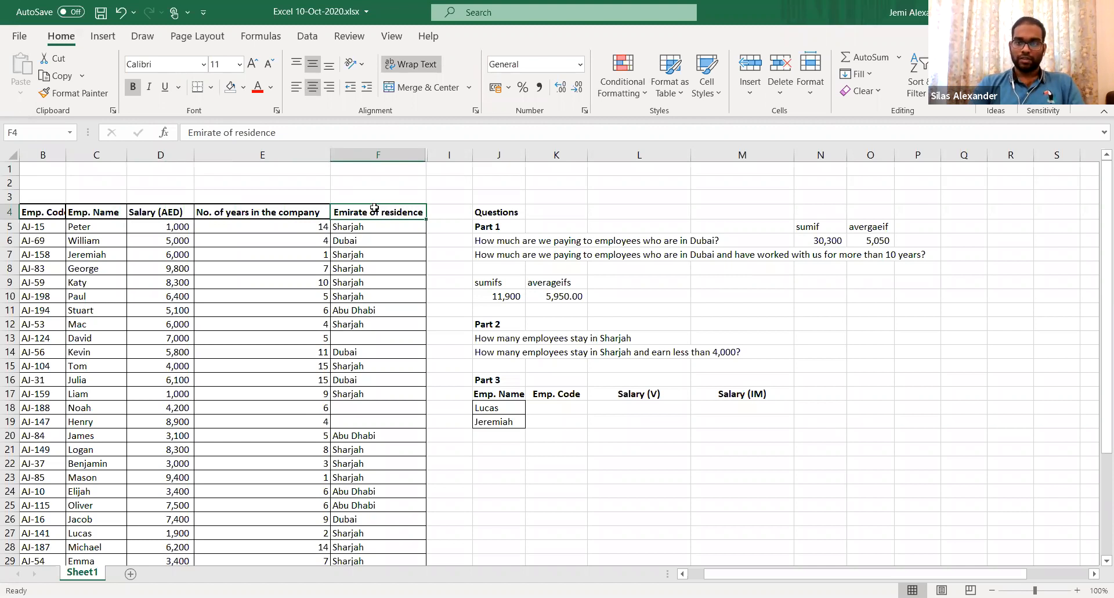
{"action": "key", "text": "ctrl+shift+l"}
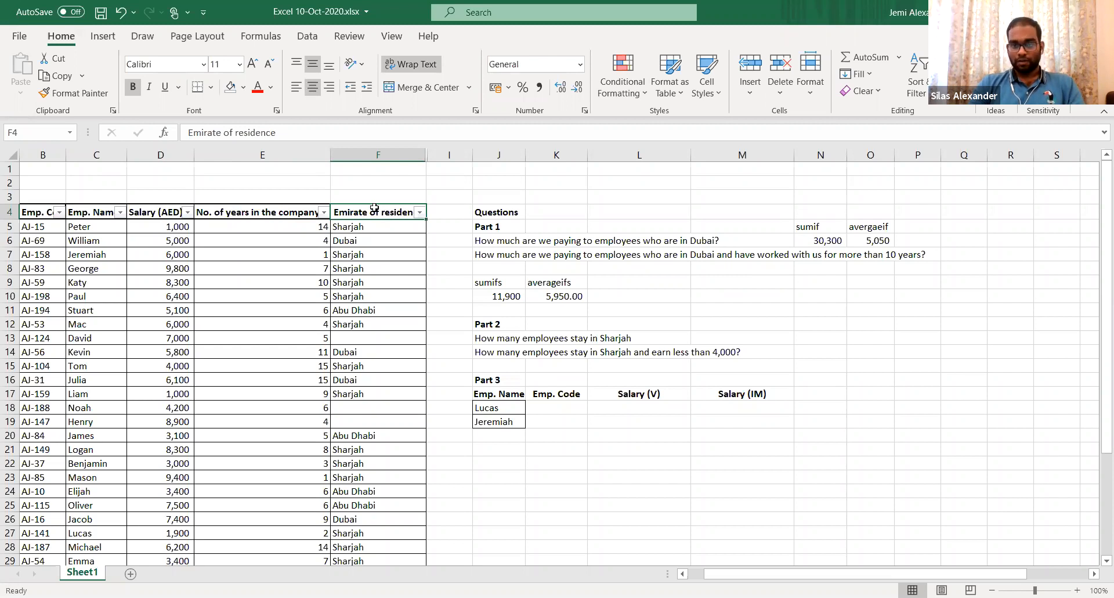
{"action": "key", "text": "alt+Down"}
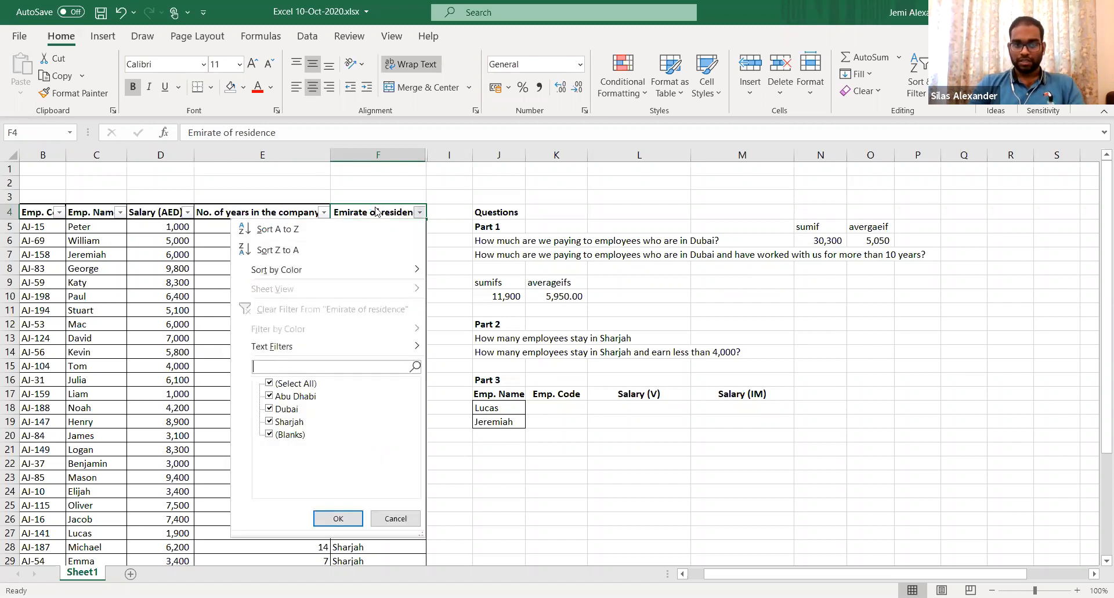
{"action": "key", "text": "space"}
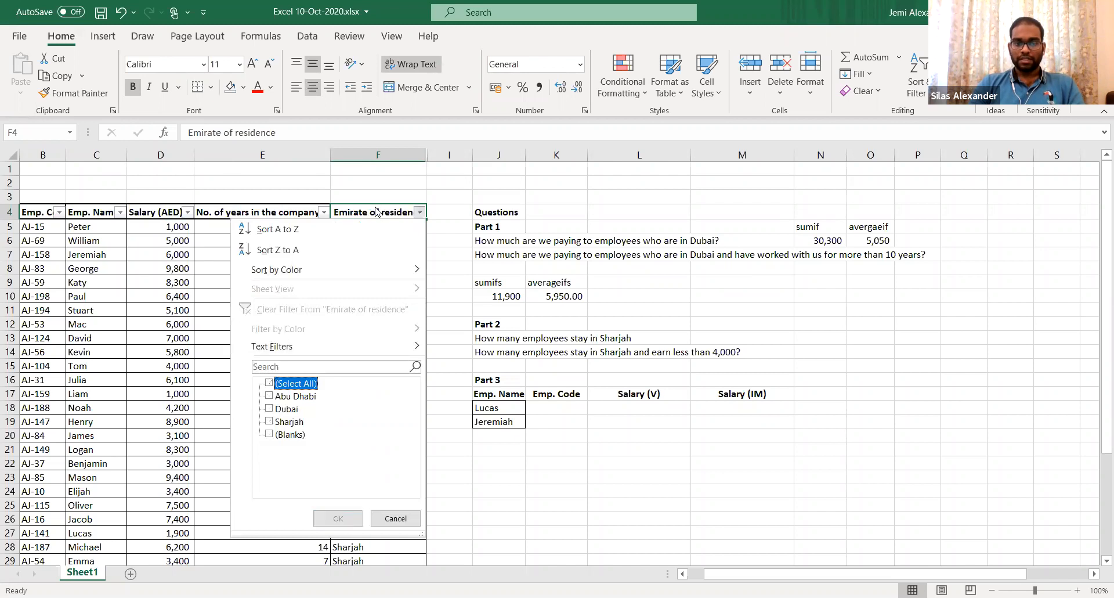
{"action": "key", "text": "Down"}
{"action": "key", "text": "Down"}
{"action": "key", "text": "space"}
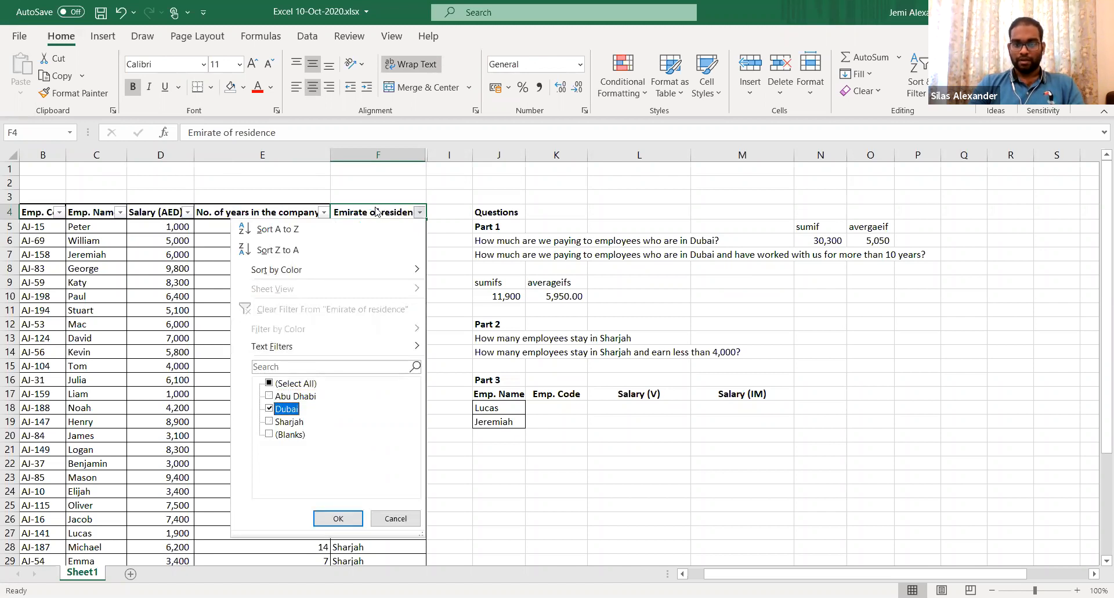
{"action": "key", "text": "Up"}
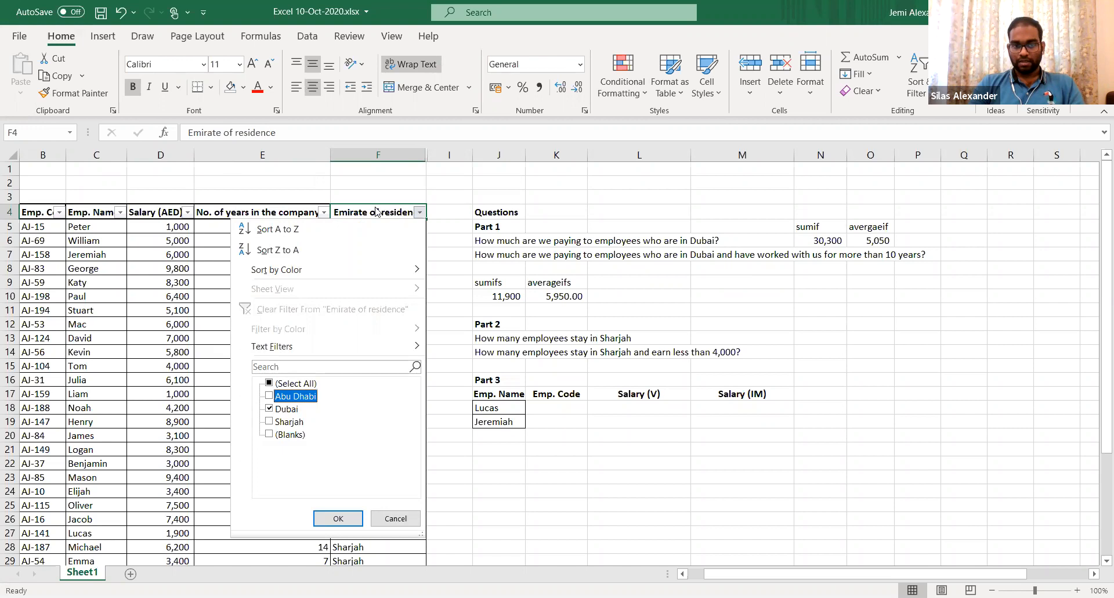
{"action": "key", "text": "Tab"}
{"action": "key", "text": "Return"}
{"action": "key", "text": "Left"}
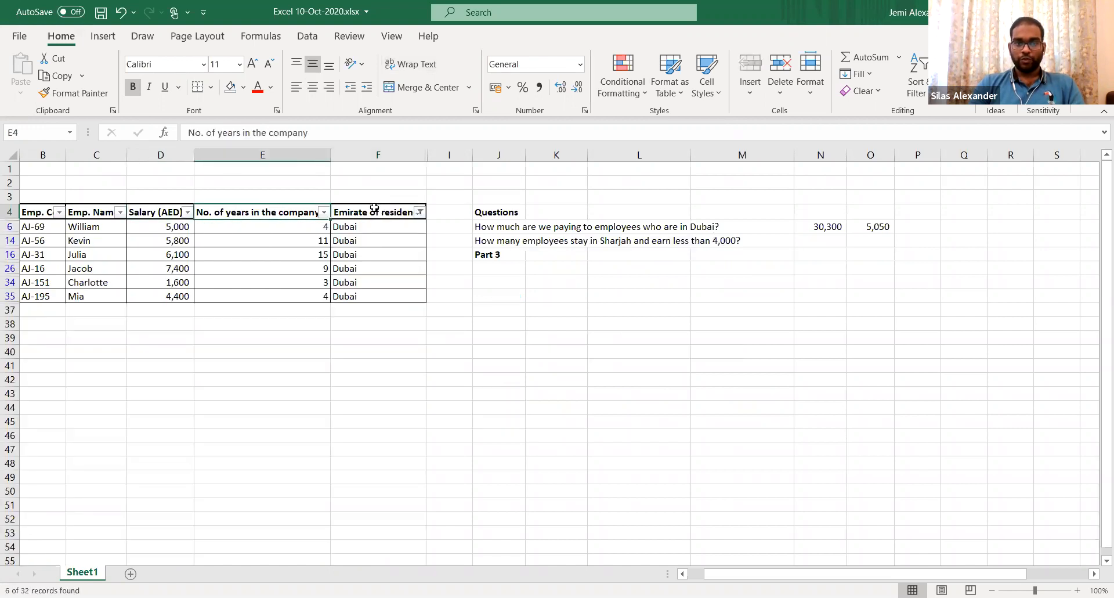
{"action": "key", "text": "alt+Down"}
{"action": "key", "text": "space"}
{"action": "key", "text": "Down"}
{"action": "key", "text": "Down"}
{"action": "key", "text": "Down"}
{"action": "key", "text": "Down"}
{"action": "key", "text": "Down"}
{"action": "key", "text": "space"}
{"action": "key", "text": "space"}
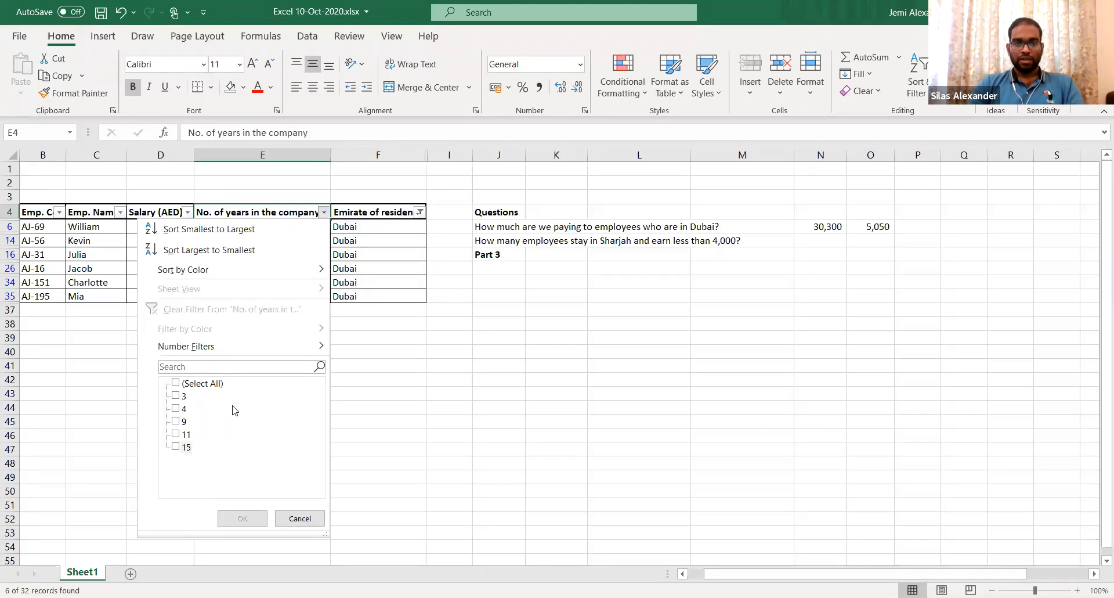
{"action": "key", "text": "Escape"}
Set up a Greater Than number filter on No. of years in the company with the value 10
{"action": "key", "text": "alt+Down"}
{"action": "key", "text": "Down"}
{"action": "key", "text": "Down"}
{"action": "key", "text": "Down"}
{"action": "key", "text": "Down"}
{"action": "key", "text": "Down"}
{"action": "key", "text": "Down"}
{"action": "key", "text": "Down"}
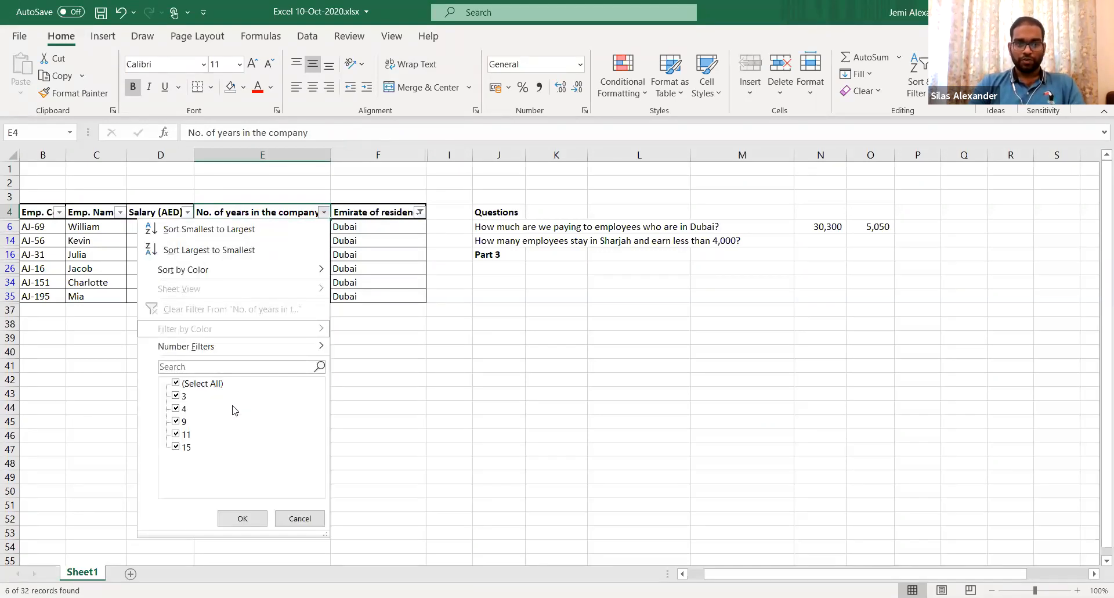
{"action": "key", "text": "Right"}
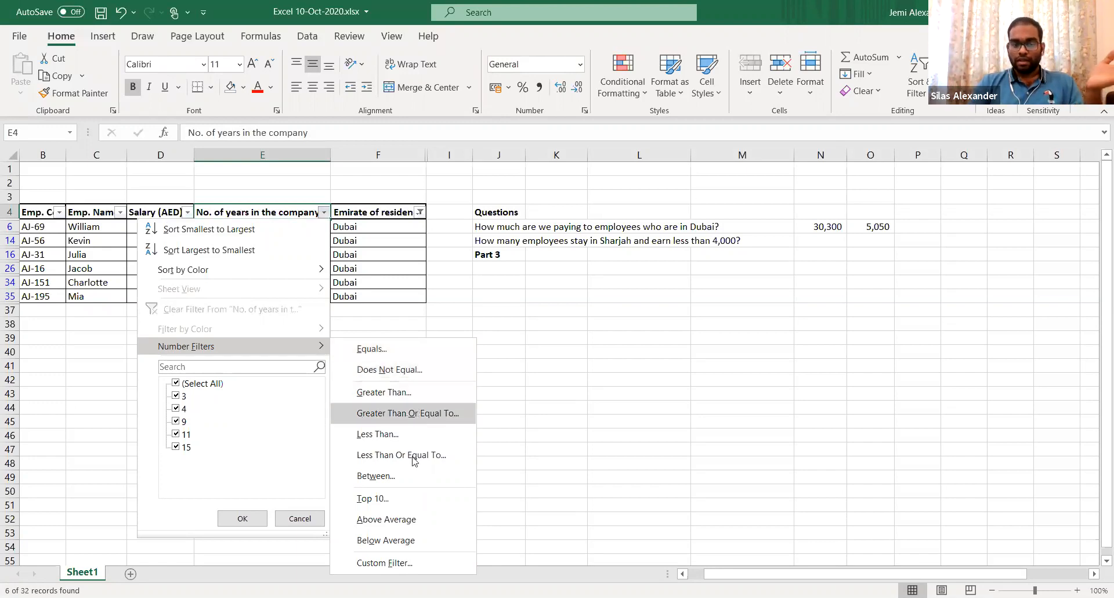
{"action": "left_click", "coordinate": [394, 392]}
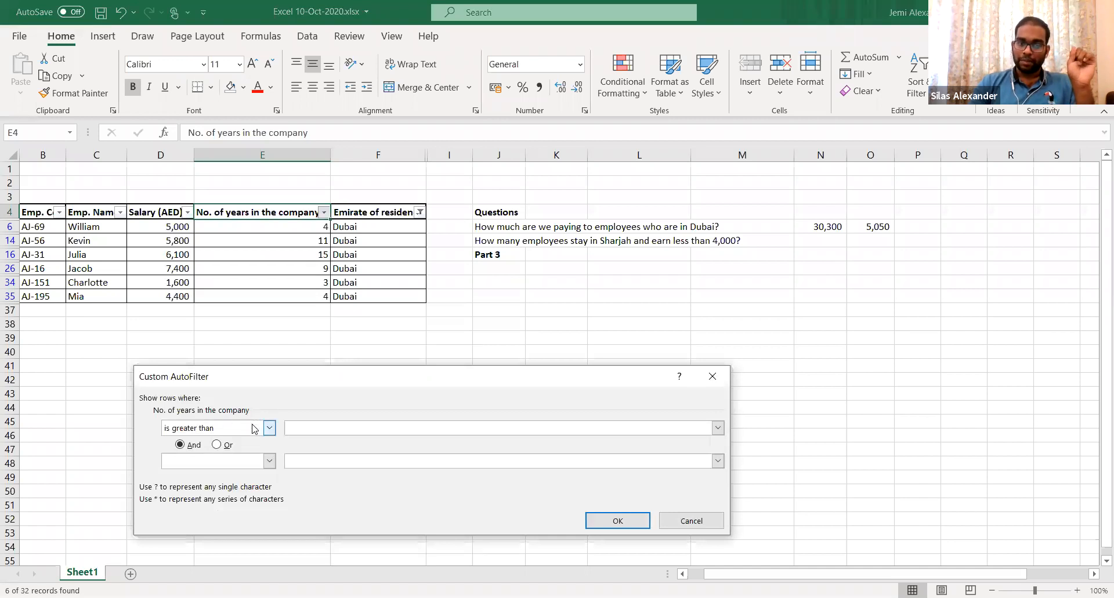
{"action": "type", "text": "10"}
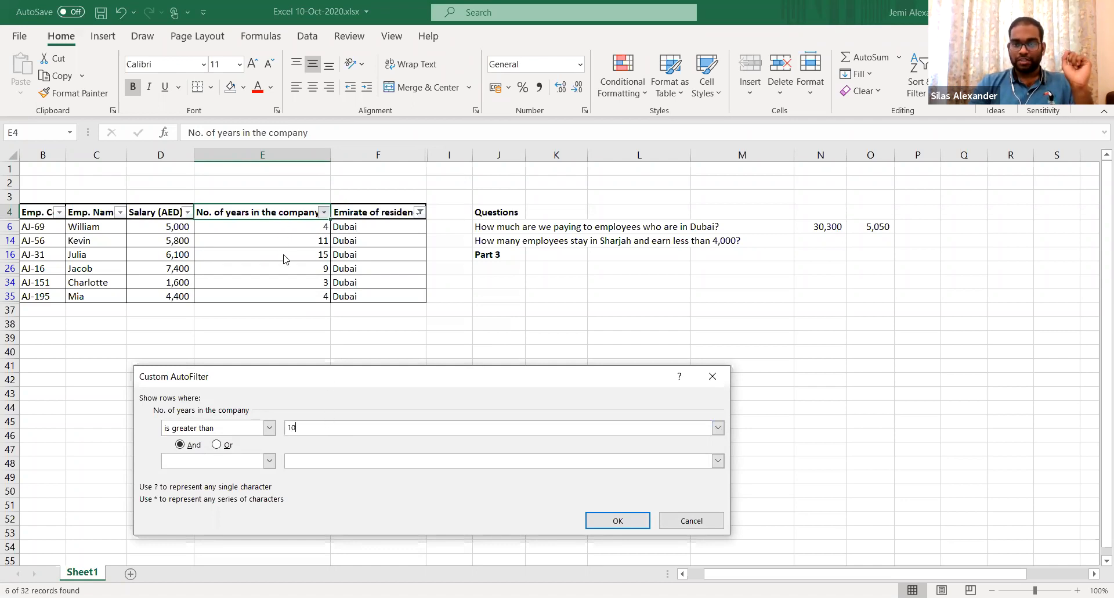
Change the years condition to is less than 10 and apply the custom filter
{"action": "left_click", "coordinate": [269, 428]}
{"action": "key", "text": "Down"}
{"action": "key", "text": "Down"}
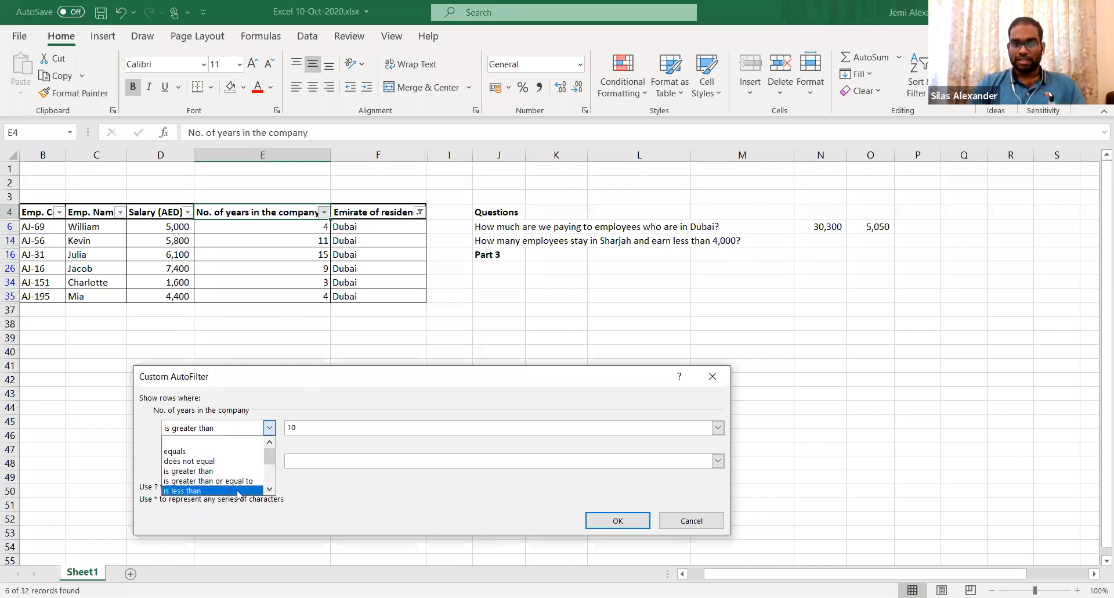
{"action": "key", "text": "Return"}
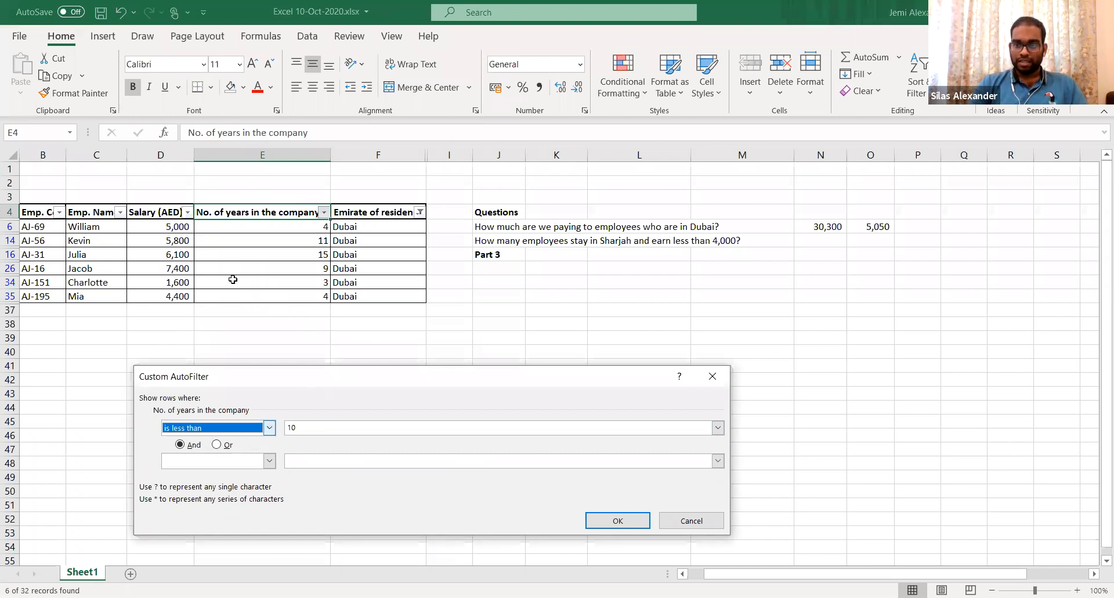
{"action": "key", "text": "Return"}
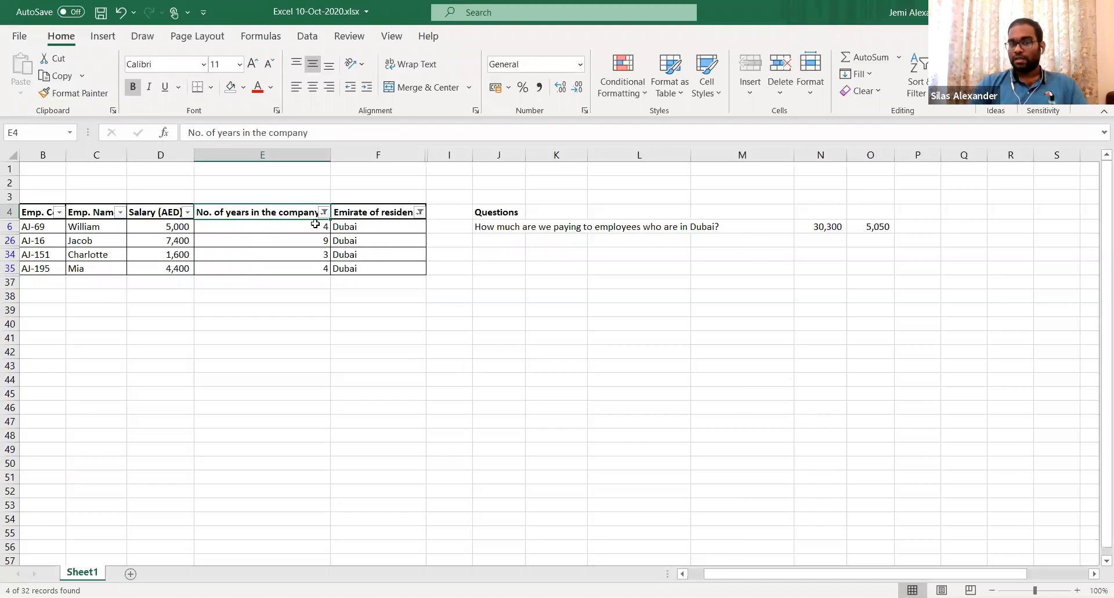
Replace the No. of years in the company filter with a Greater Than number filter set to 10
{"action": "left_click", "coordinate": [355, 241]}
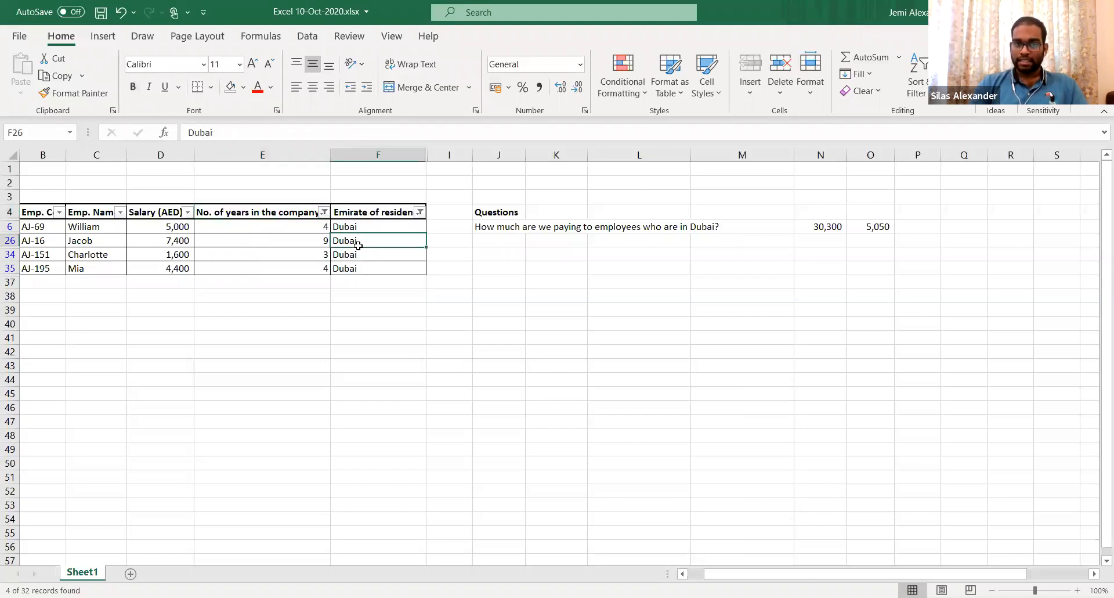
{"action": "left_click", "coordinate": [324, 212]}
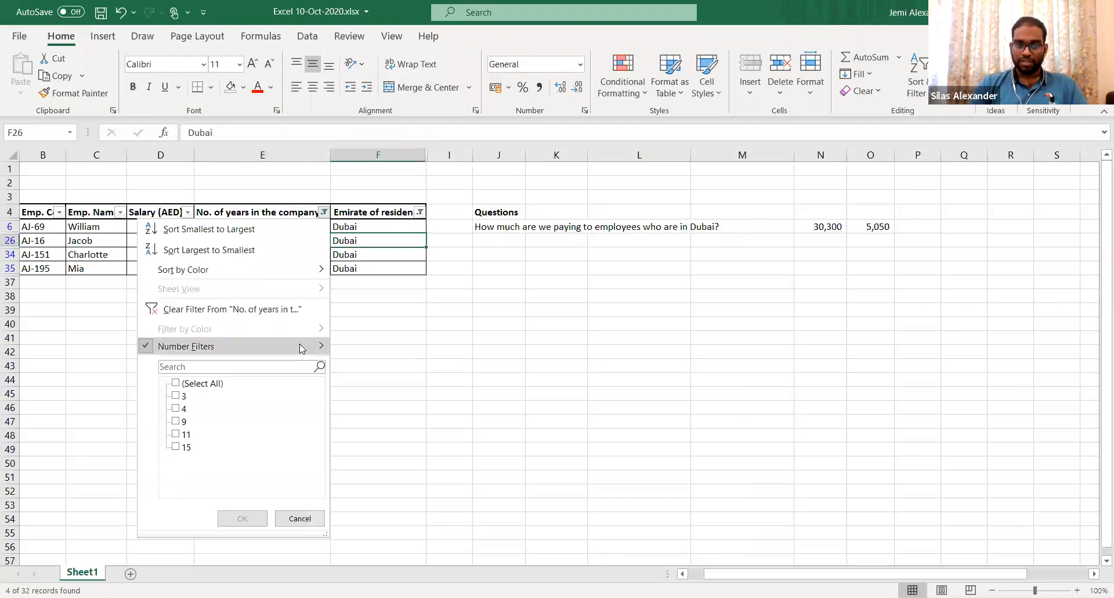
{"action": "mouse_move", "coordinate": [301, 347]}
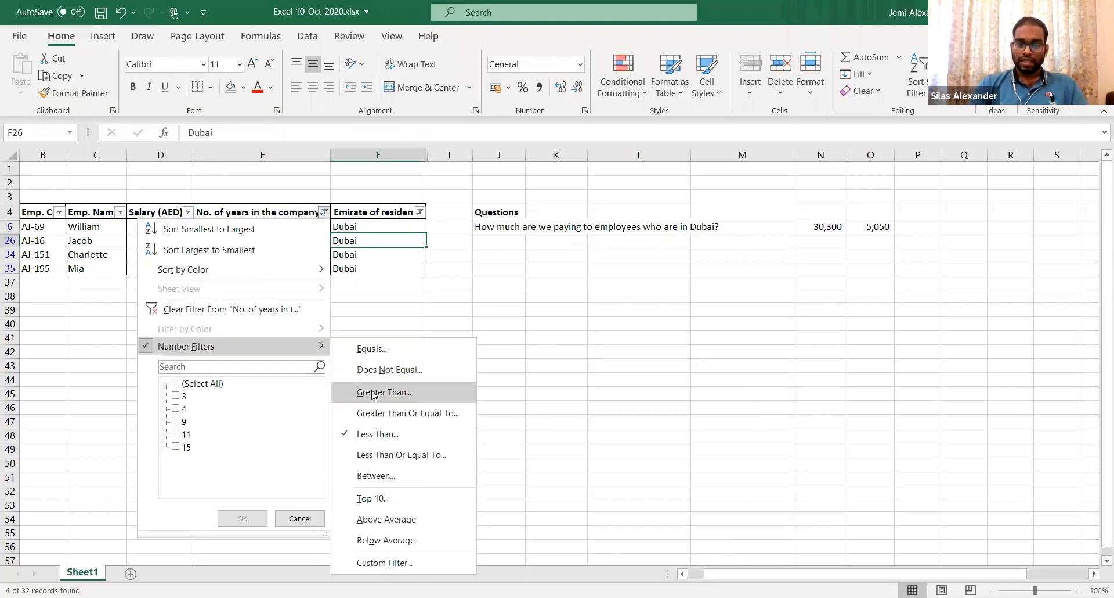
{"action": "left_click", "coordinate": [373, 393]}
{"action": "type", "text": "10"}
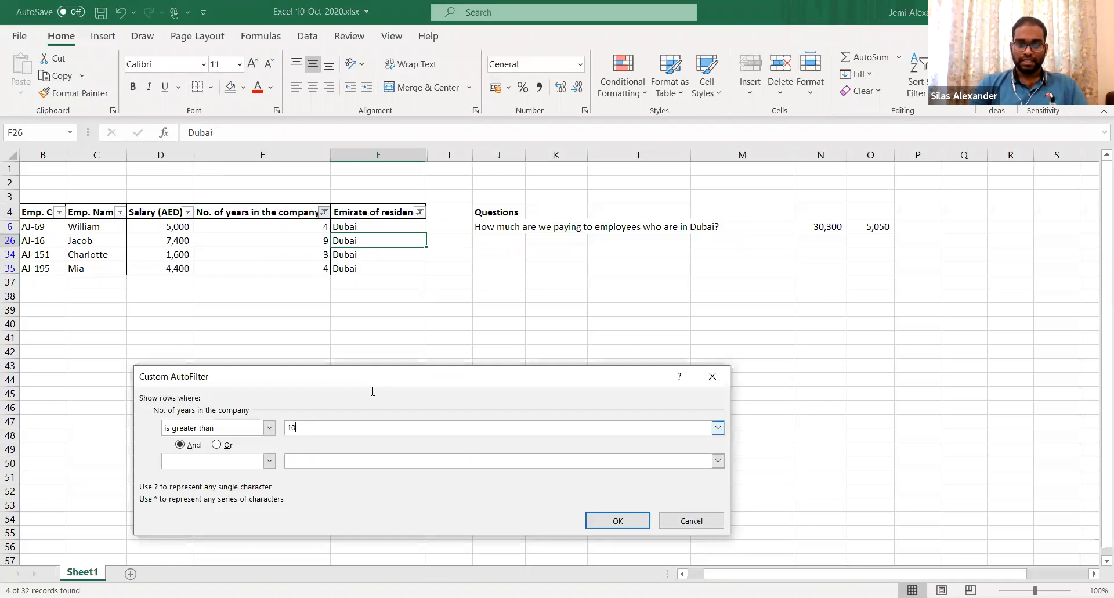
{"action": "left_click", "coordinate": [619, 521]}
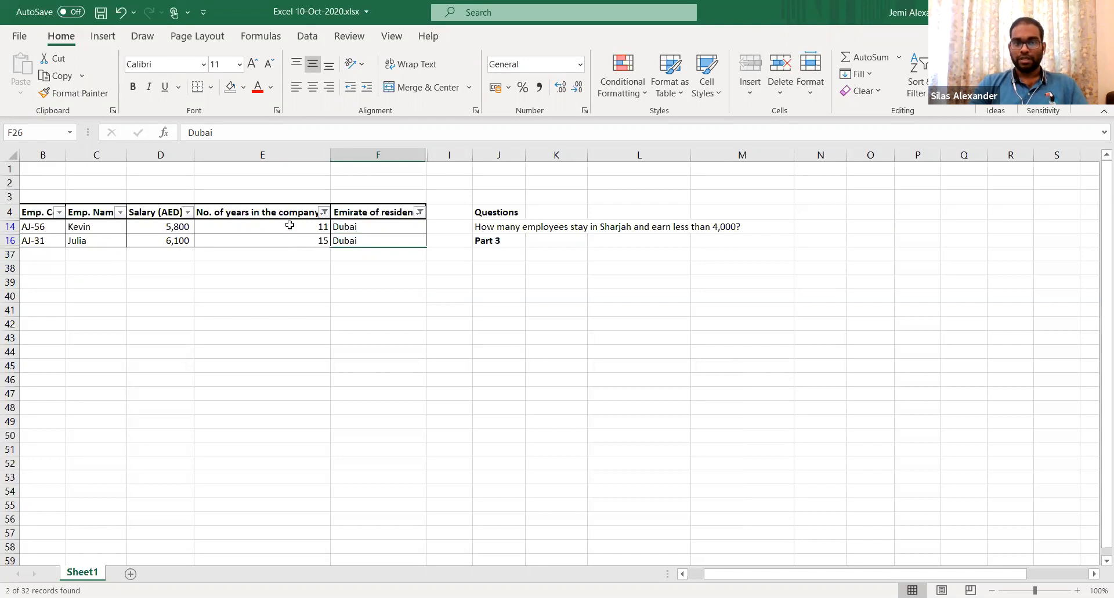
Check the years of service of the two filtered Dubai employees and clear the filters from the employee table
{"action": "left_click", "coordinate": [290, 225]}
{"action": "left_click", "coordinate": [290, 241]}
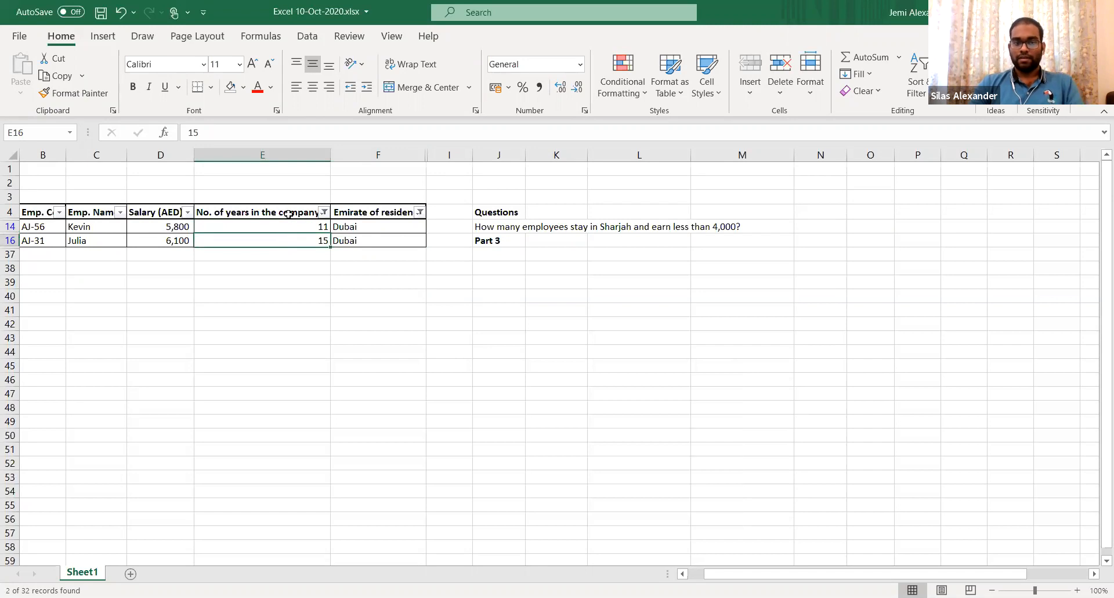
{"action": "left_click", "coordinate": [289, 214]}
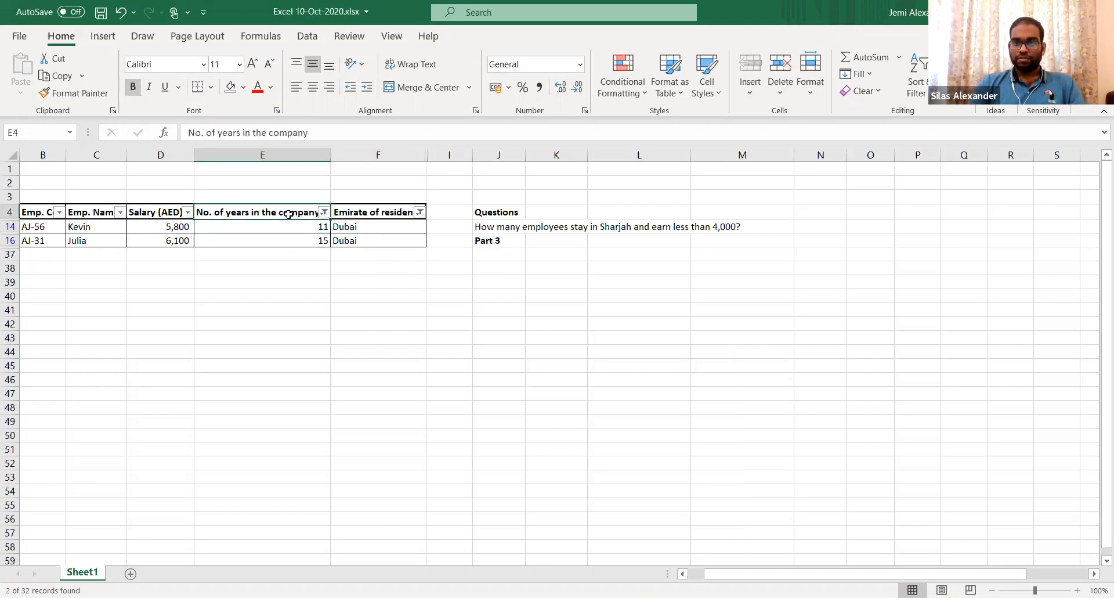
{"action": "key", "text": "ctrl+shift+l"}
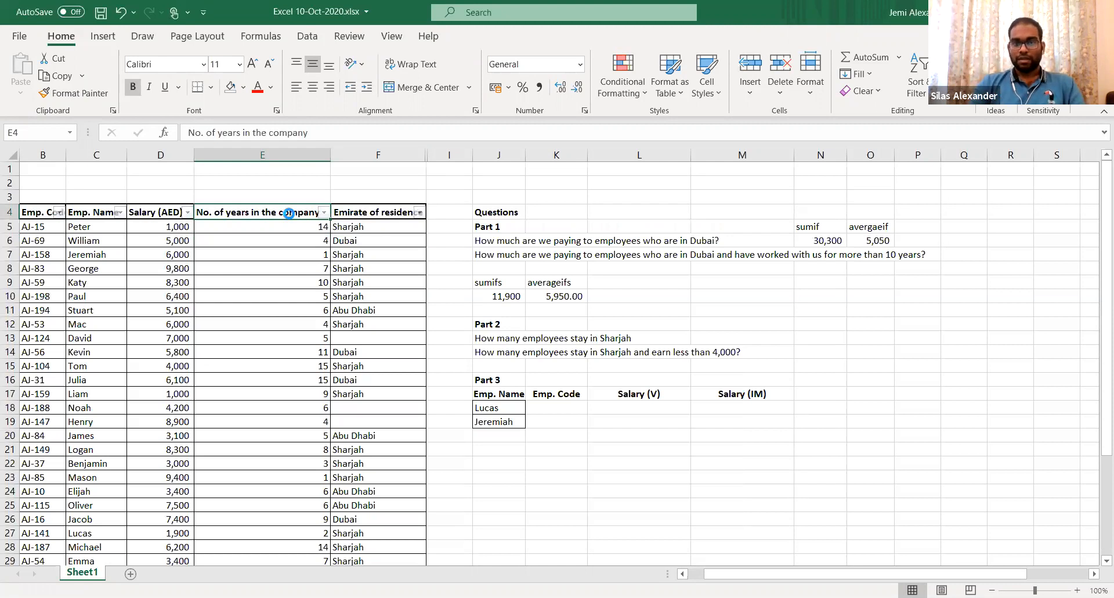
Filter the Emirate of residence column with a Contains text filter for Dubai
{"action": "key", "text": "Right"}
{"action": "key", "text": "alt+Down"}
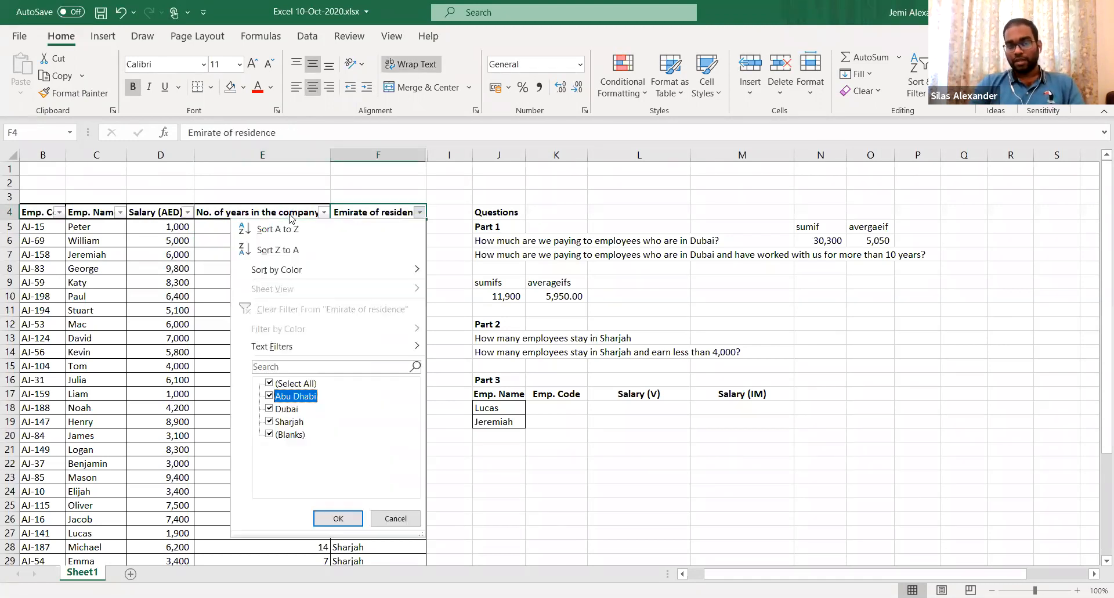
{"action": "key", "text": "Down"}
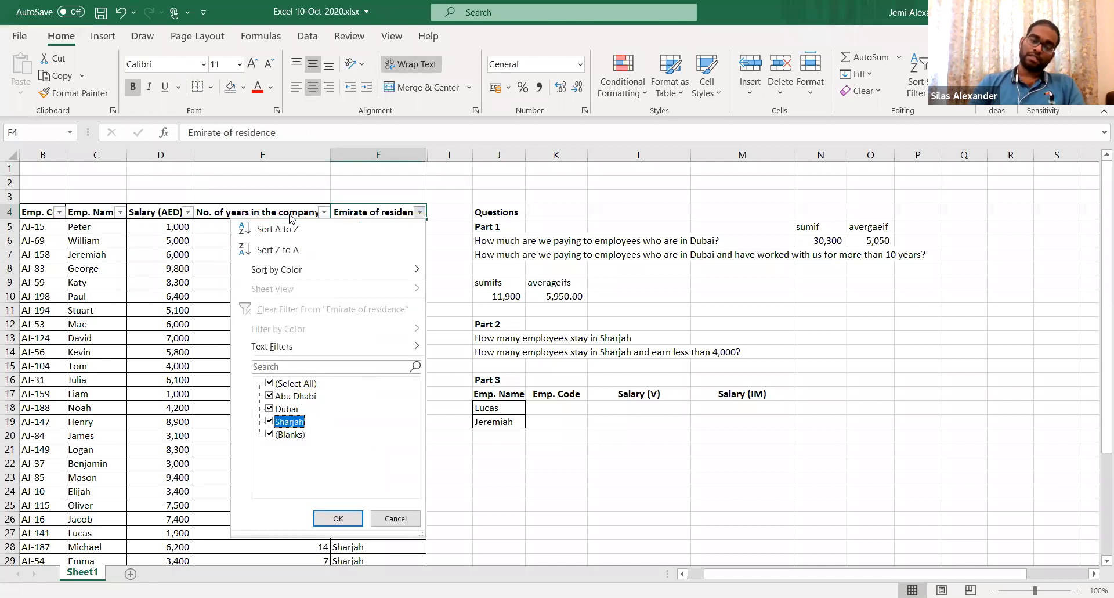
{"action": "key", "text": "Up"}
{"action": "key", "text": "Up"}
{"action": "key", "text": "Up"}
{"action": "key", "text": "Up"}
{"action": "key", "text": "Up"}
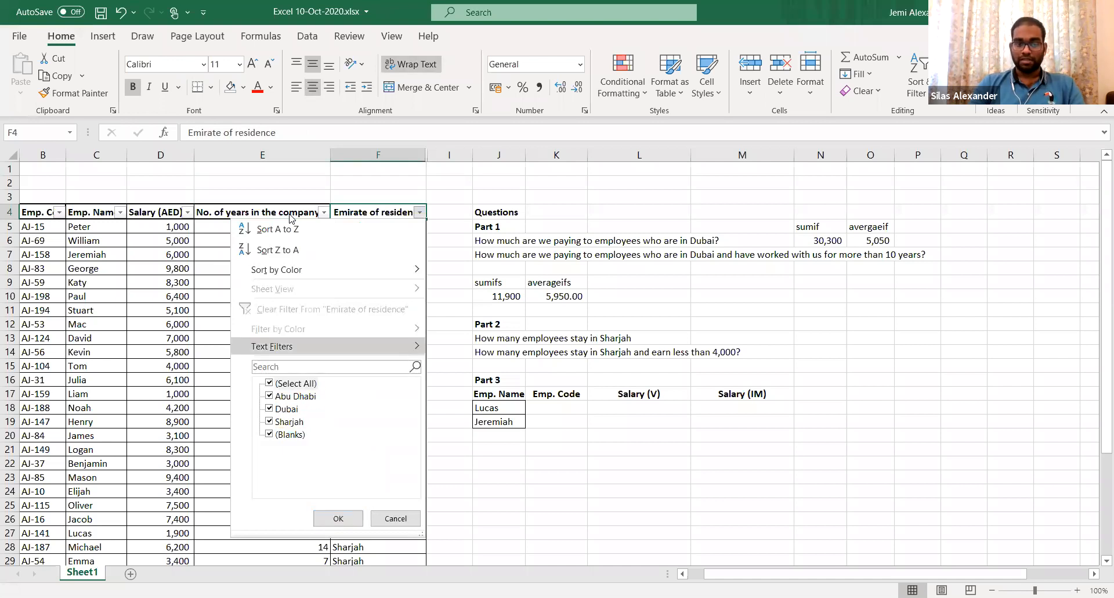
{"action": "key", "text": "Right"}
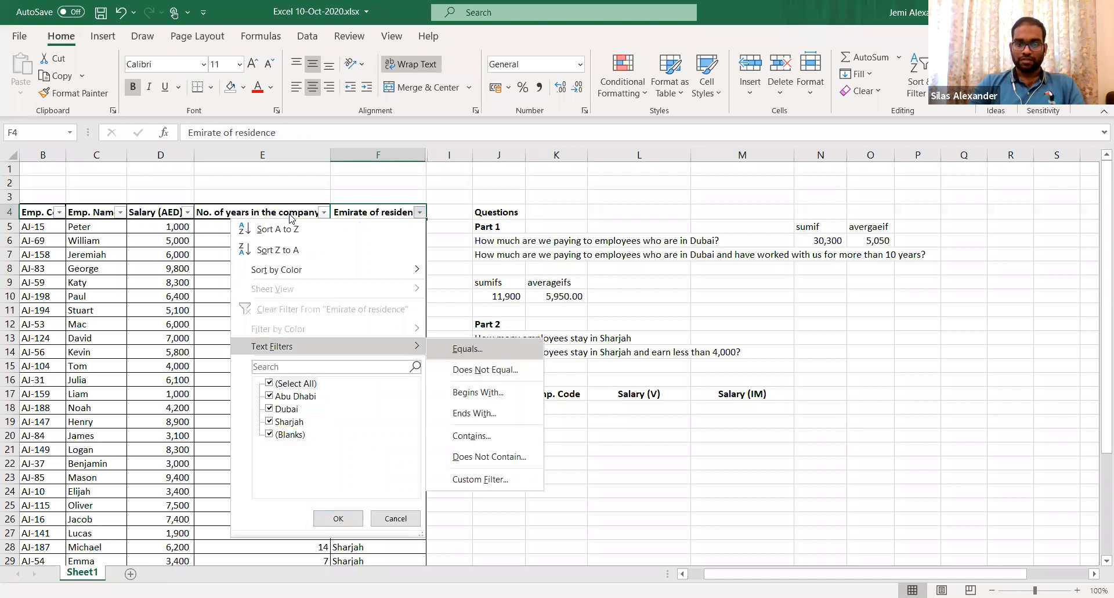
{"action": "key", "text": "Down"}
{"action": "key", "text": "Down"}
{"action": "key", "text": "Down"}
{"action": "key", "text": "Down"}
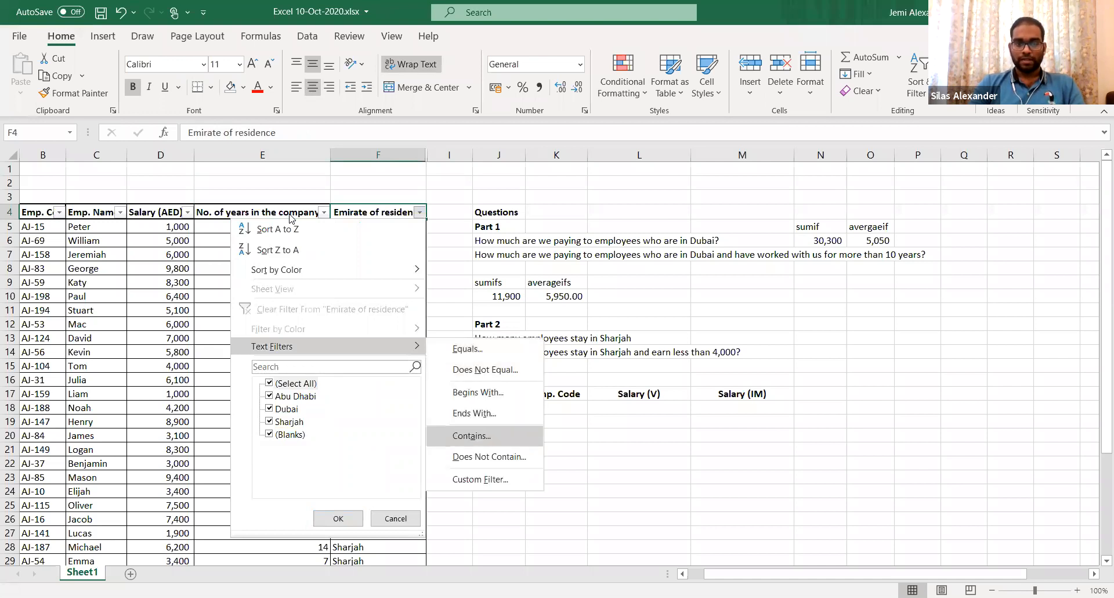
{"action": "key", "text": "Return"}
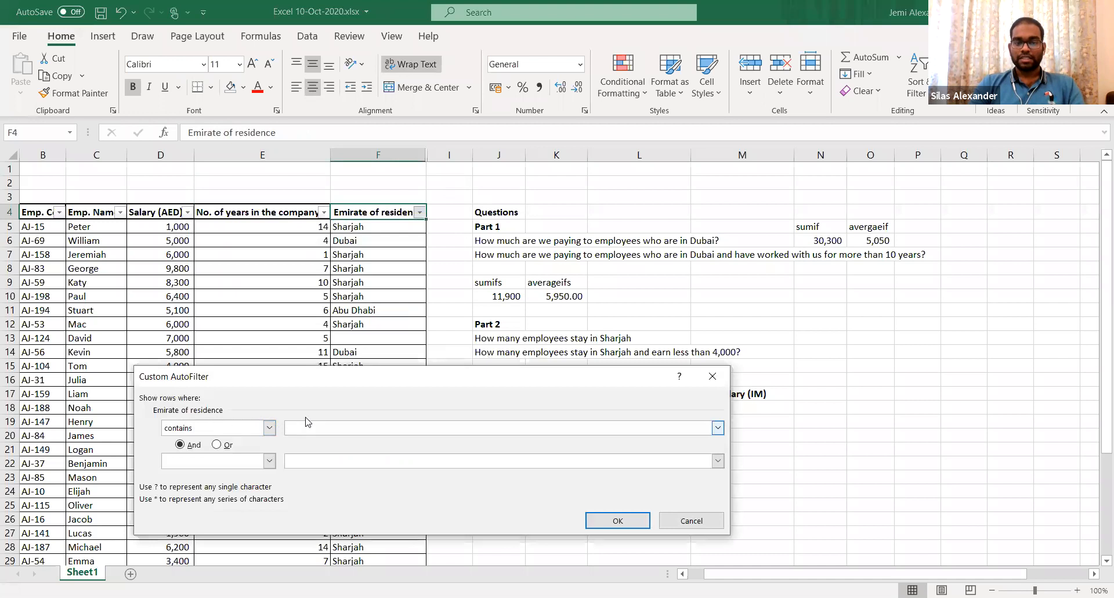
{"action": "type", "text": "Dubai"}
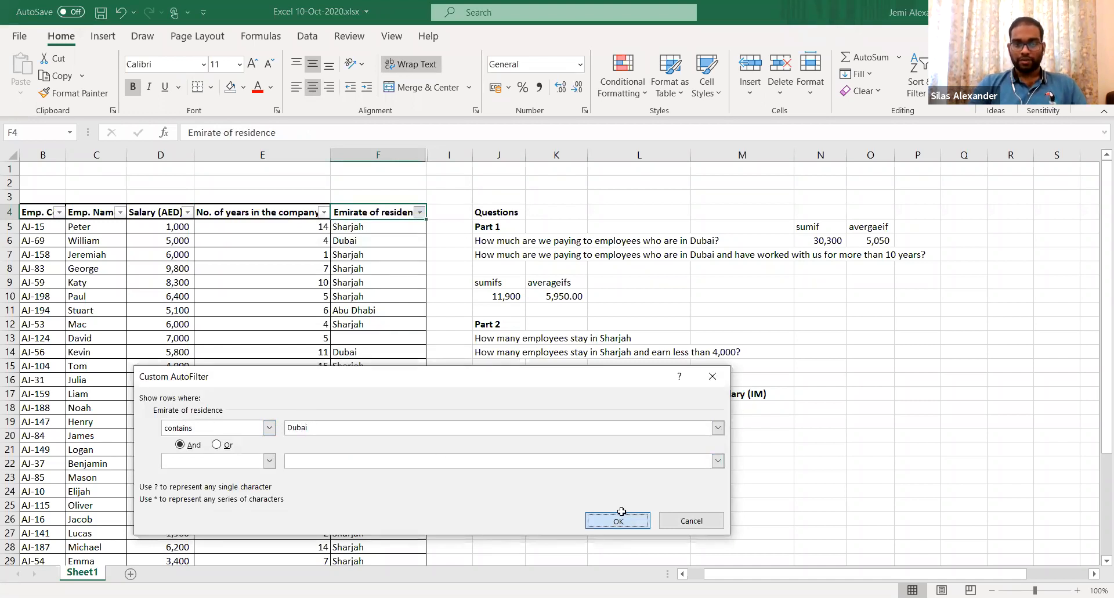
{"action": "left_click", "coordinate": [619, 521]}
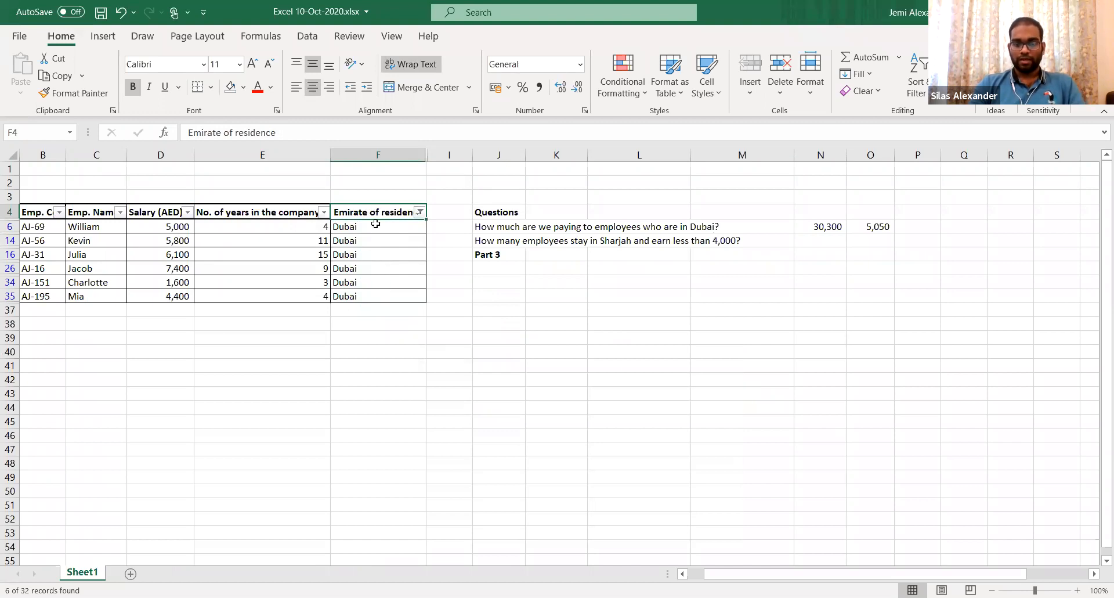
Reset the table's filters and filter Emirate of residence with an Equals text filter for Dubai
{"action": "key", "text": "ctrl+shift+l"}
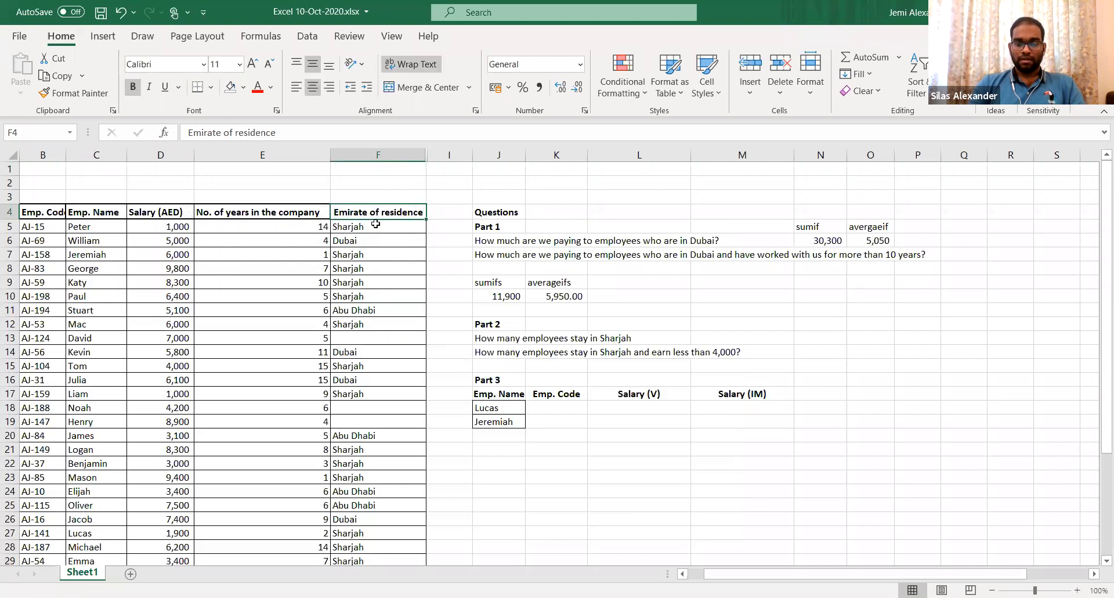
{"action": "key", "text": "ctrl+shift+l"}
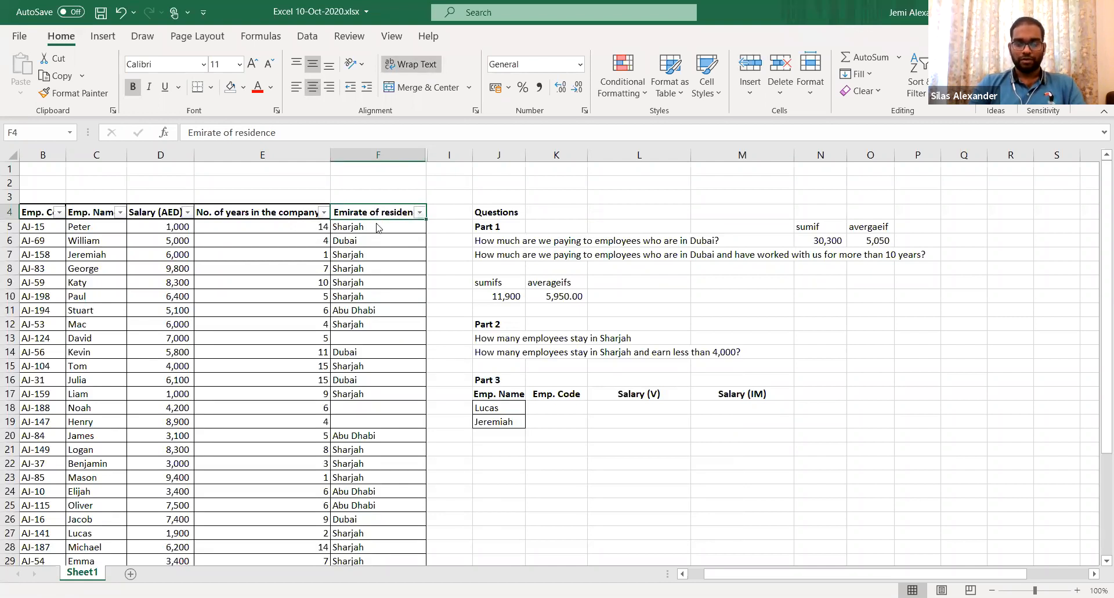
{"action": "key", "text": "alt+Down"}
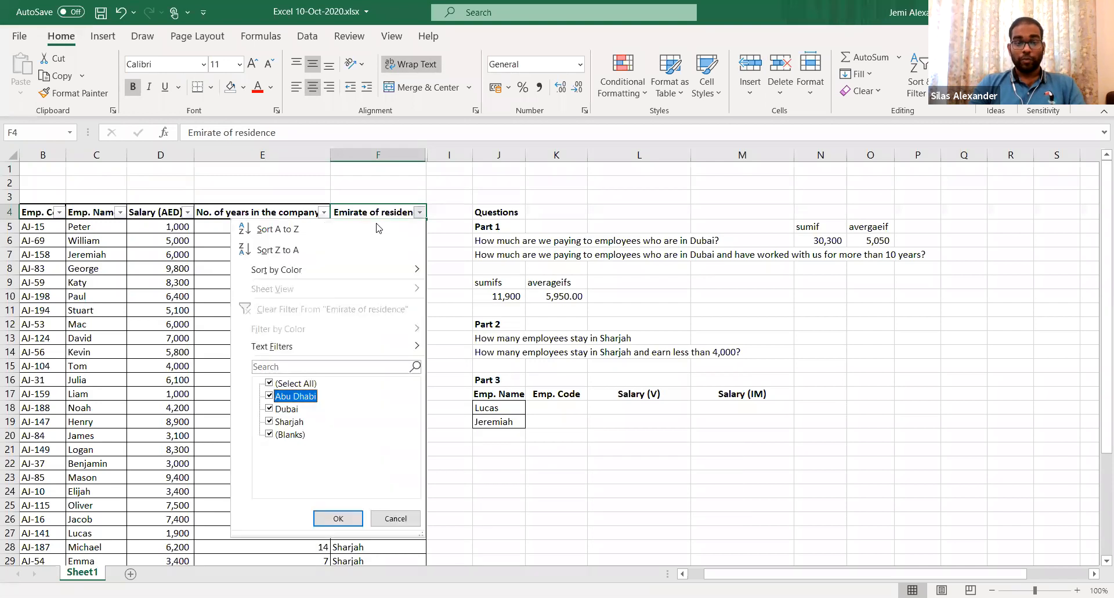
{"action": "key", "text": "Up"}
{"action": "key", "text": "Up"}
{"action": "key", "text": "Up"}
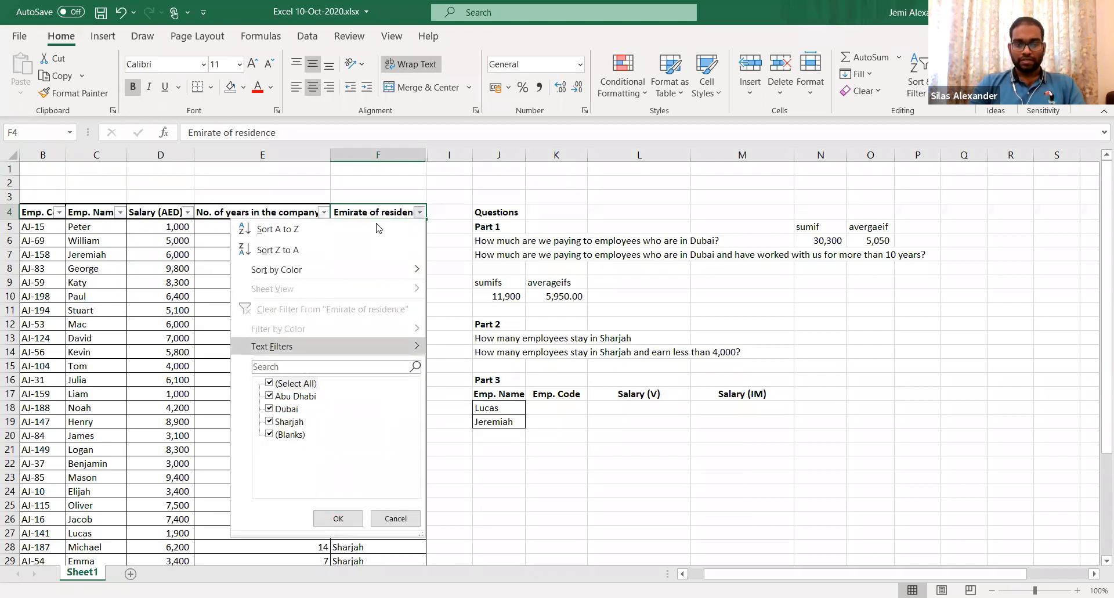
{"action": "key", "text": "Right"}
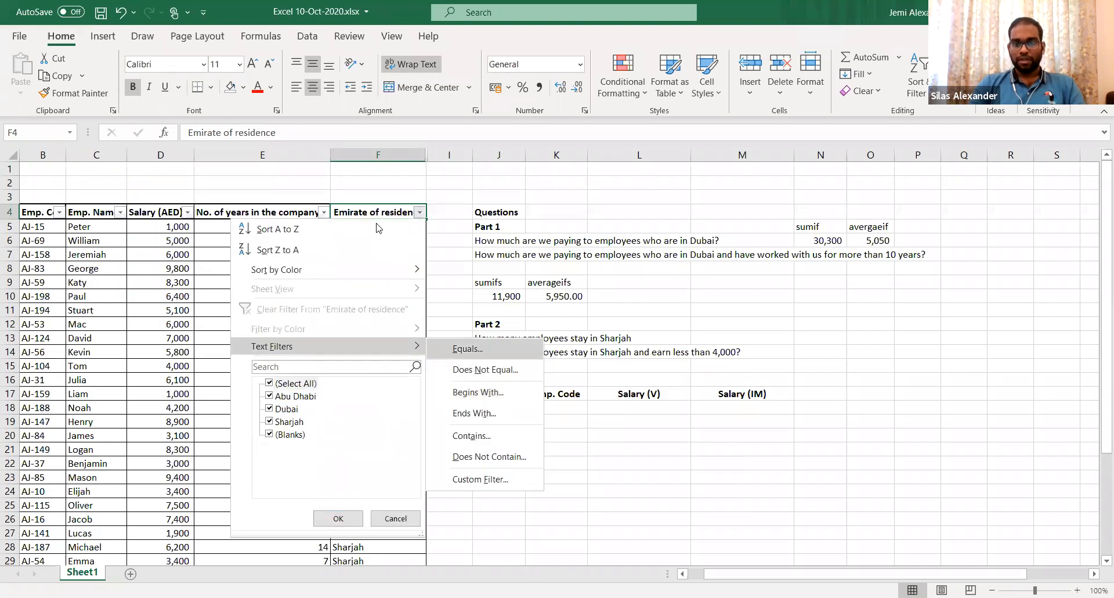
{"action": "key", "text": "Down"}
{"action": "key", "text": "Up"}
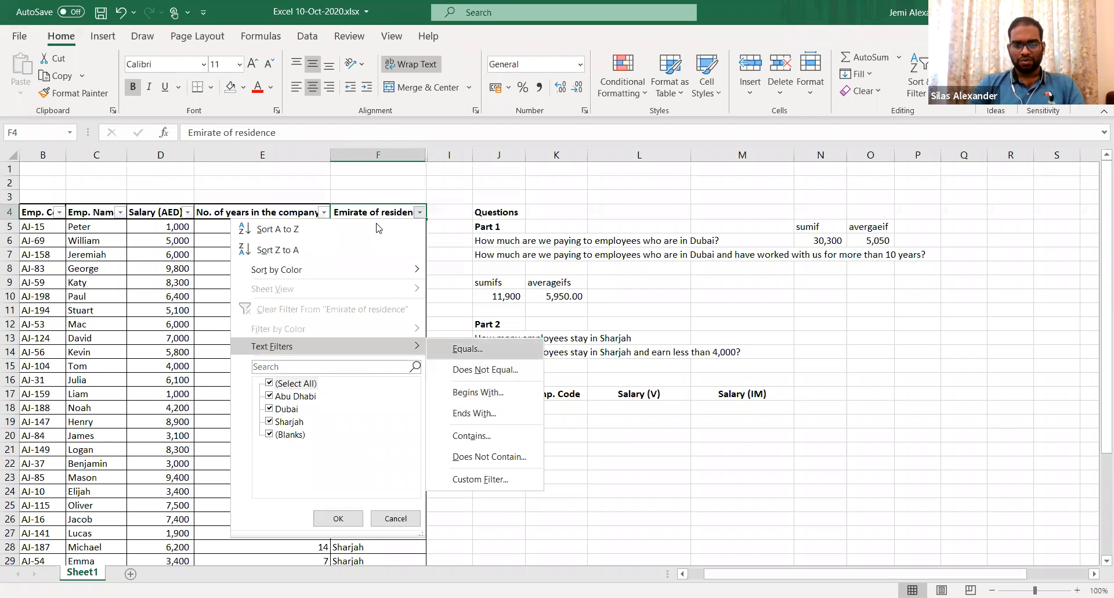
{"action": "key", "text": "Return"}
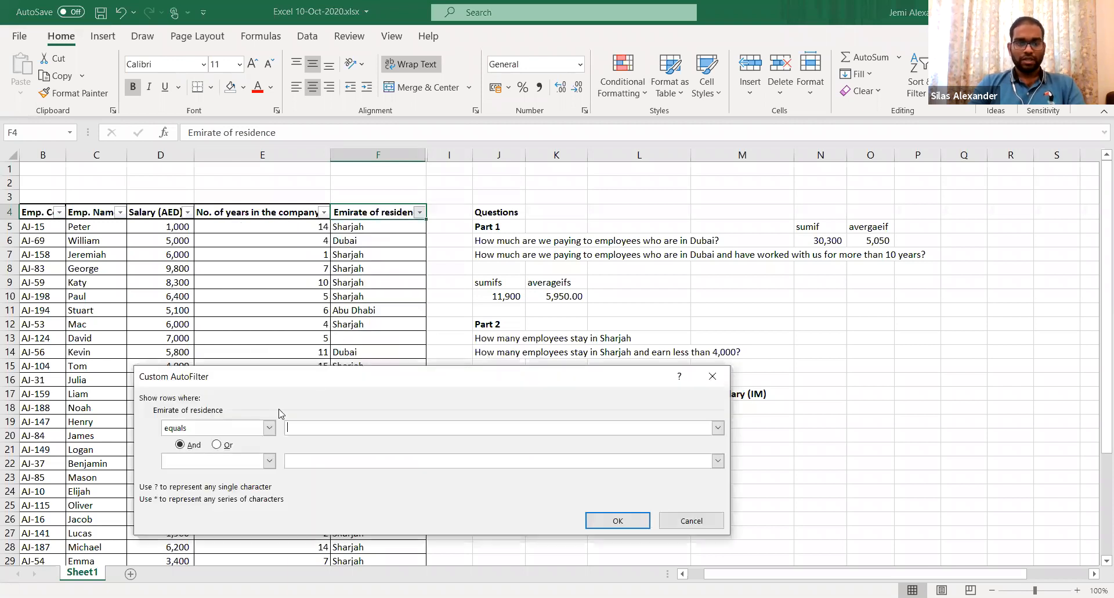
{"action": "type", "text": "Dubai"}
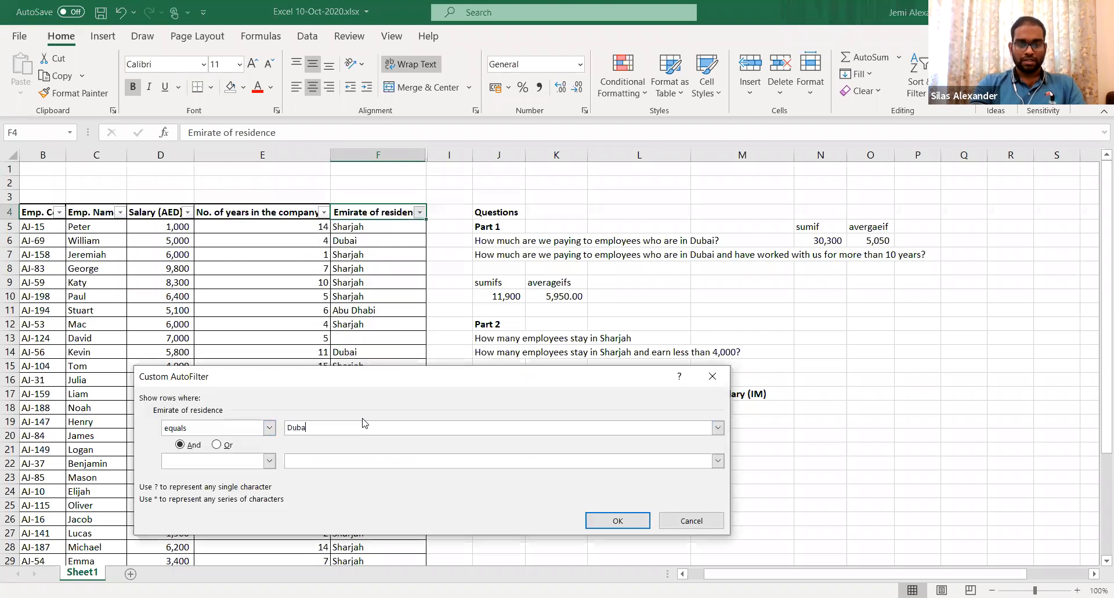
{"action": "left_click", "coordinate": [615, 520]}
Check the filtered Dubai entries under Emirate of residence and remove the filters from the employee table
{"action": "left_click", "coordinate": [378, 257]}
{"action": "double_click", "coordinate": [378, 257]}
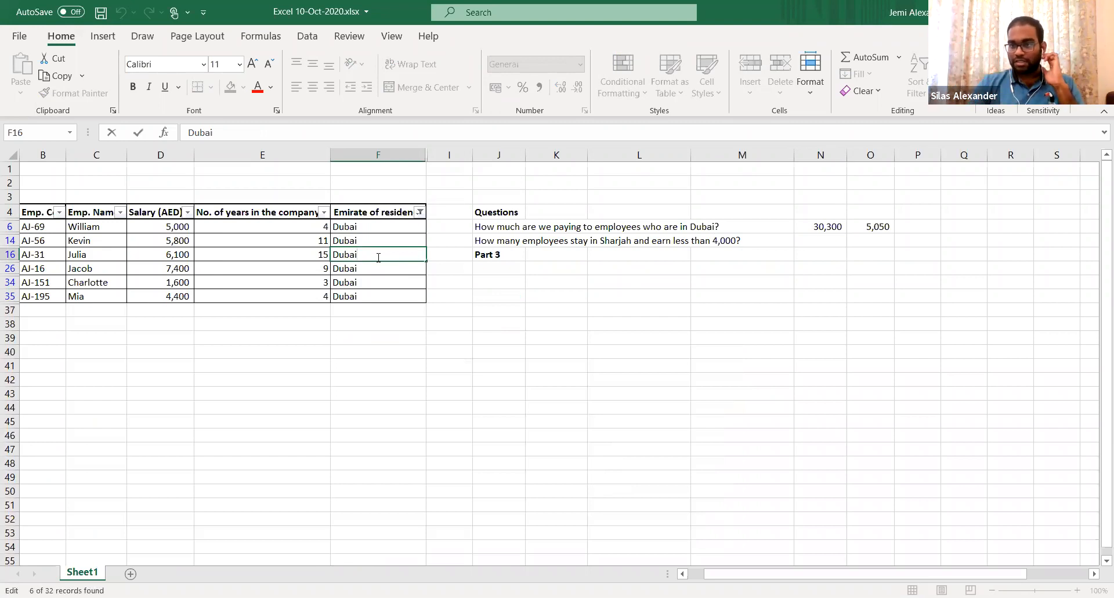
{"action": "left_click", "coordinate": [369, 228]}
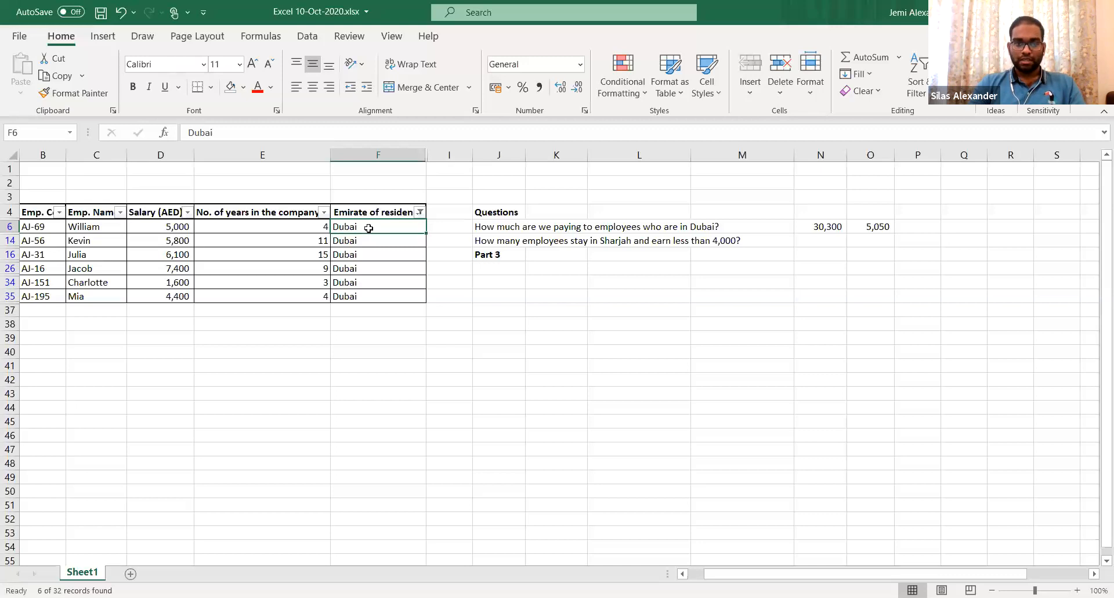
{"action": "key", "text": "ctrl+shift+l"}
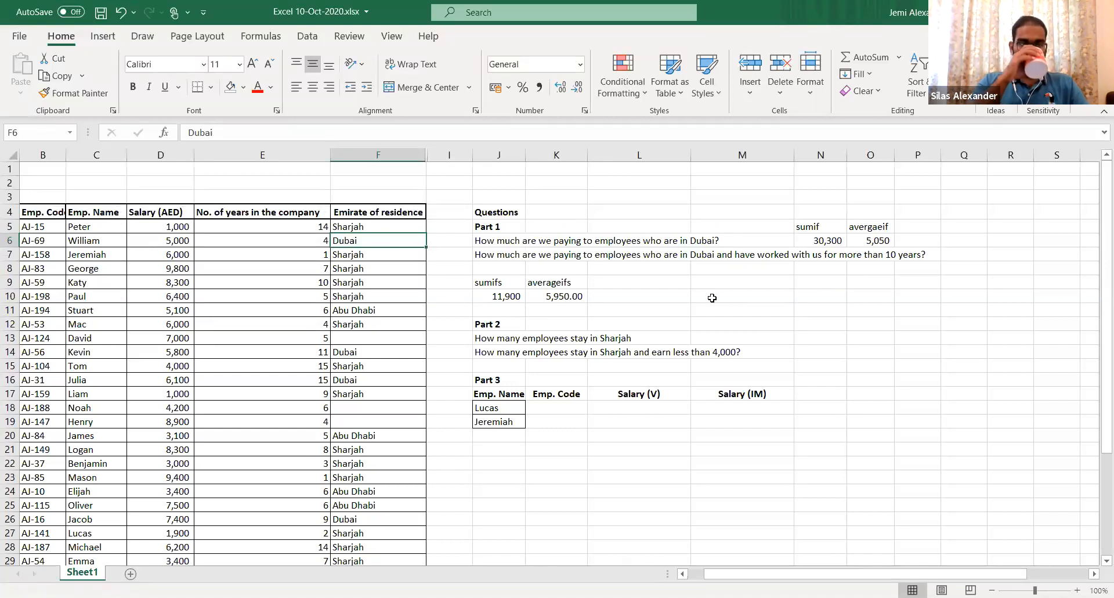
{"action": "left_click", "coordinate": [739, 177]}
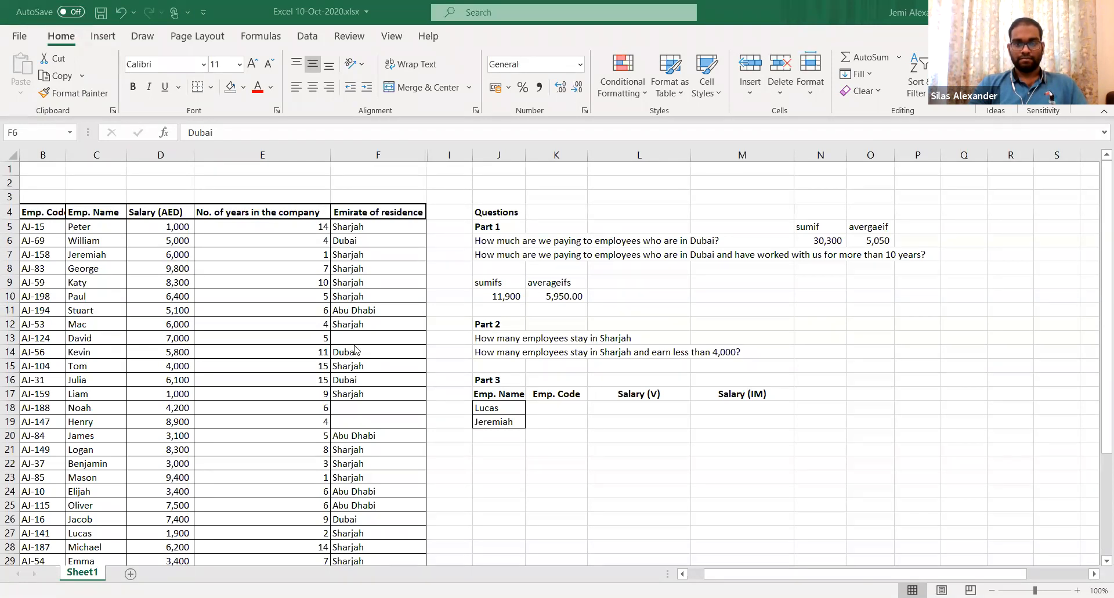
{"action": "left_click", "coordinate": [516, 271]}
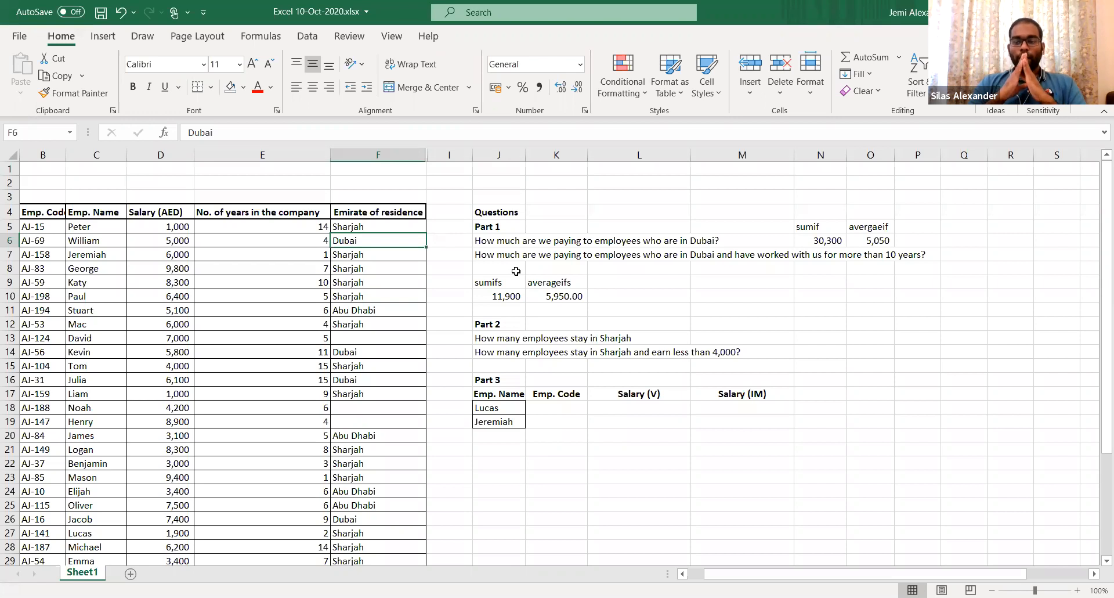
{"action": "left_click", "coordinate": [432, 244]}
{"action": "left_click", "coordinate": [600, 192]}
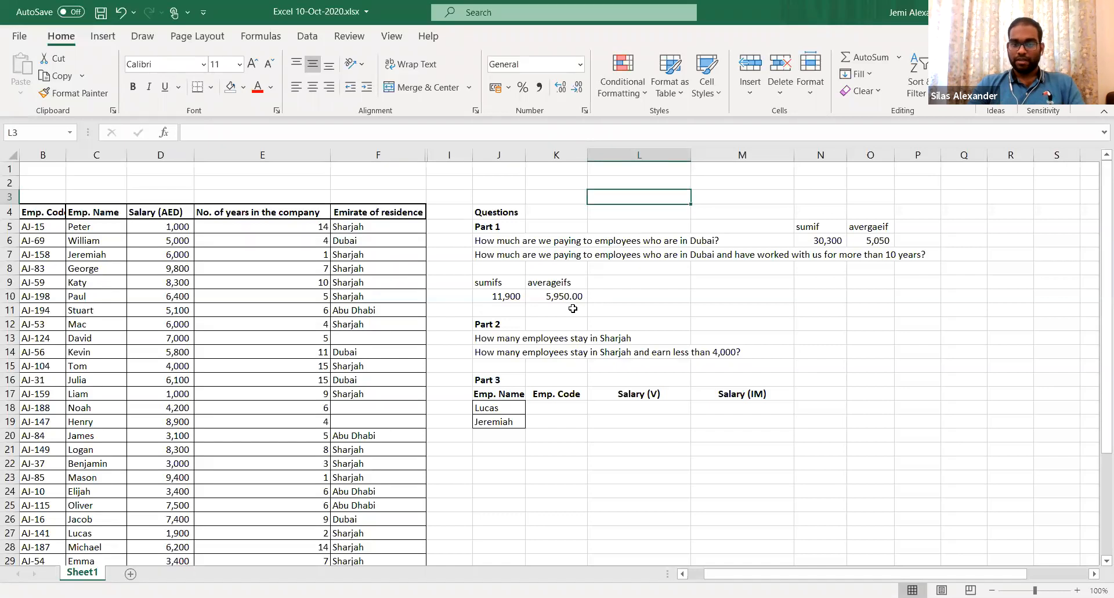
{"action": "left_click", "coordinate": [495, 336]}
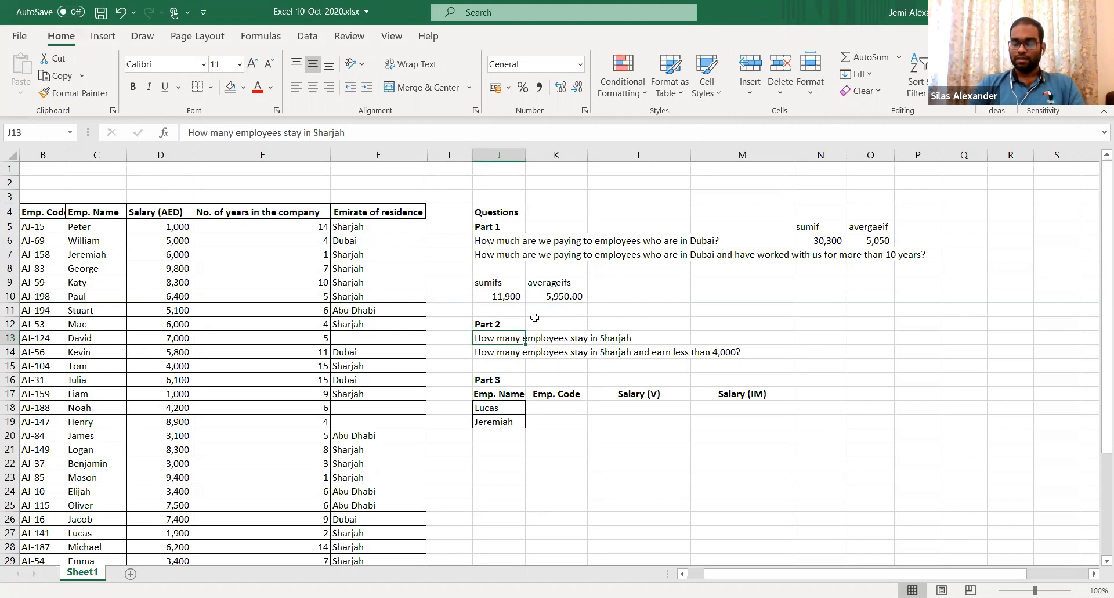
{"action": "key", "text": "Right"}
{"action": "key", "text": "Right"}
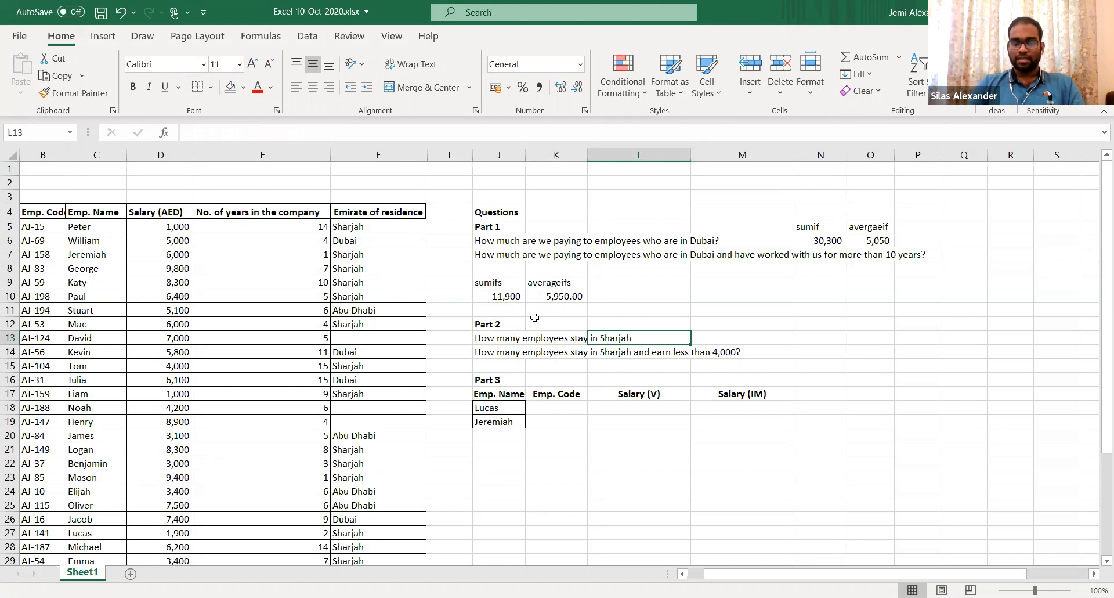
{"action": "key", "text": "Right"}
{"action": "key", "text": "Right"}
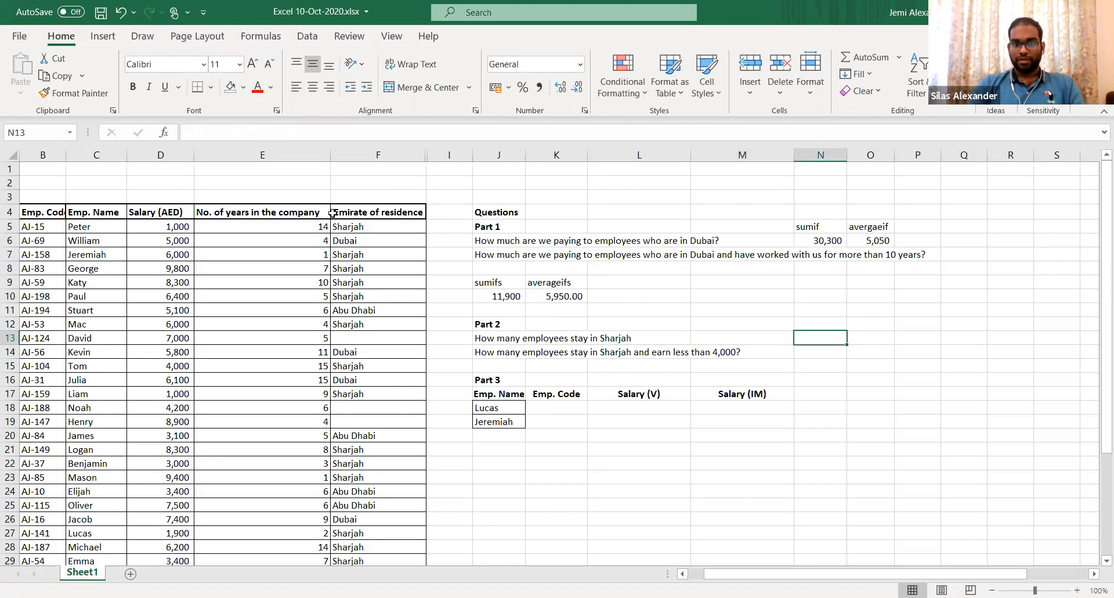
{"action": "left_click", "coordinate": [314, 226]}
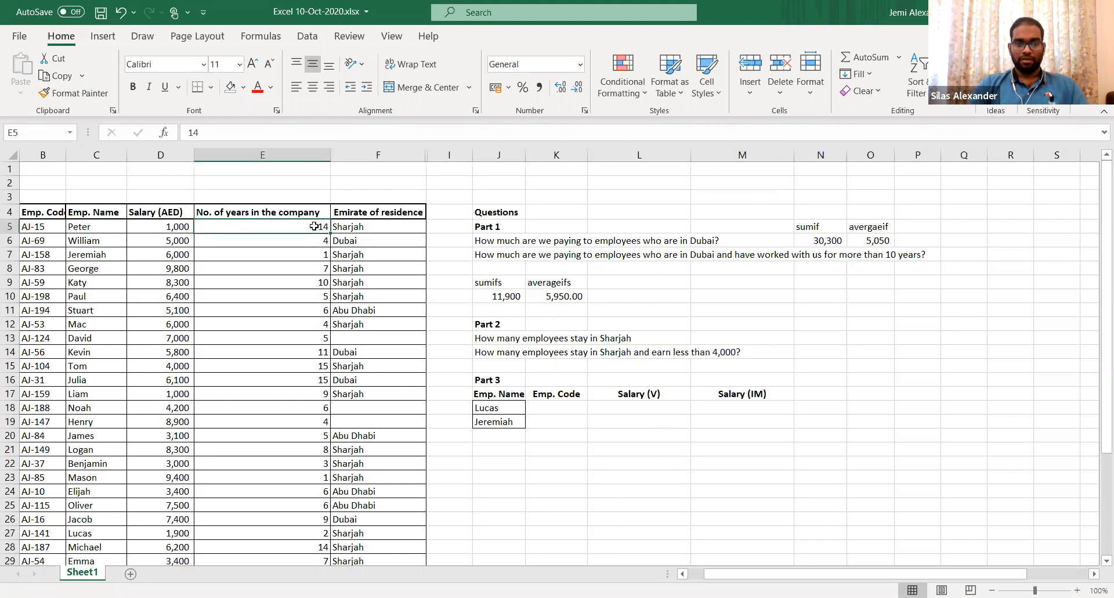
{"action": "left_click", "coordinate": [310, 254]}
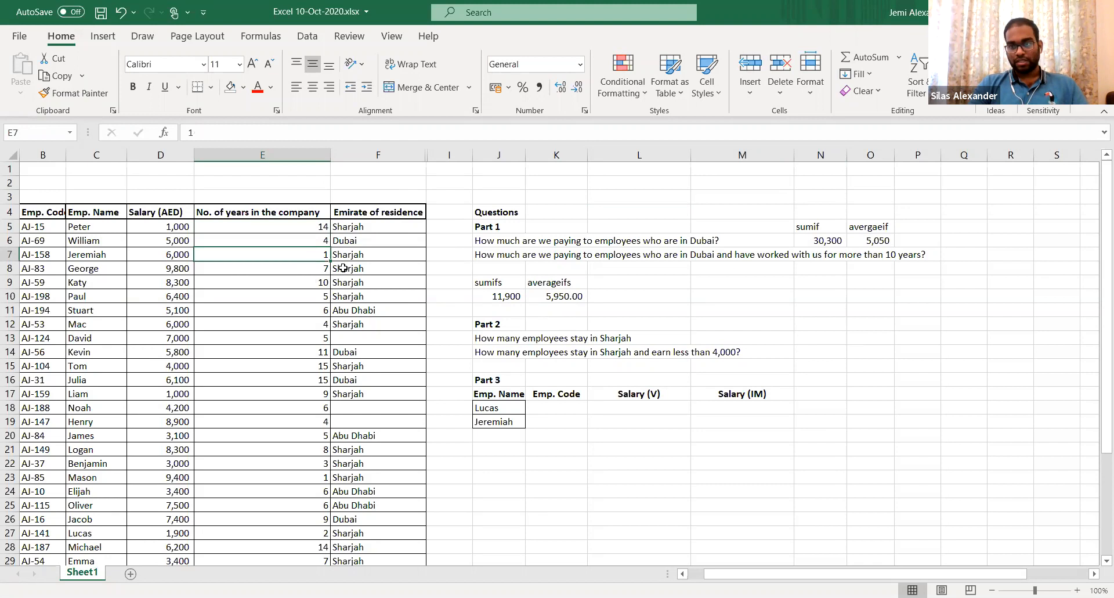
Start a COUNTIF formula in M13 with the whole of column F as its range
{"action": "key", "text": "Right"}
{"action": "key", "text": "Right"}
{"action": "key", "text": "Right"}
{"action": "key", "text": "Right"}
{"action": "key", "text": "Right"}
{"action": "key", "text": "Right"}
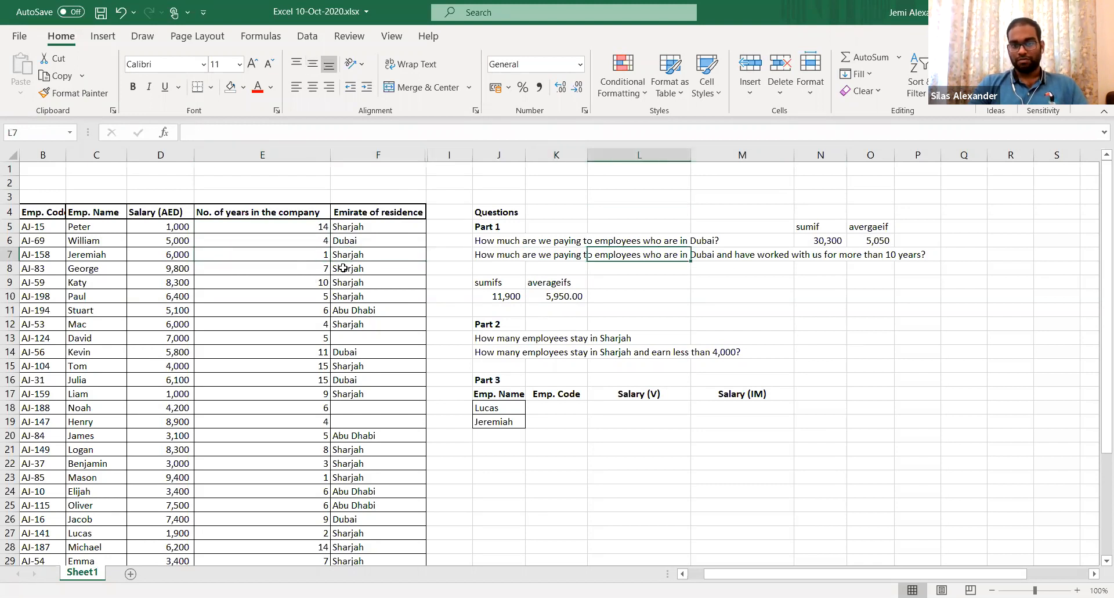
{"action": "key", "text": "Down"}
{"action": "key", "text": "Down"}
{"action": "key", "text": "Down"}
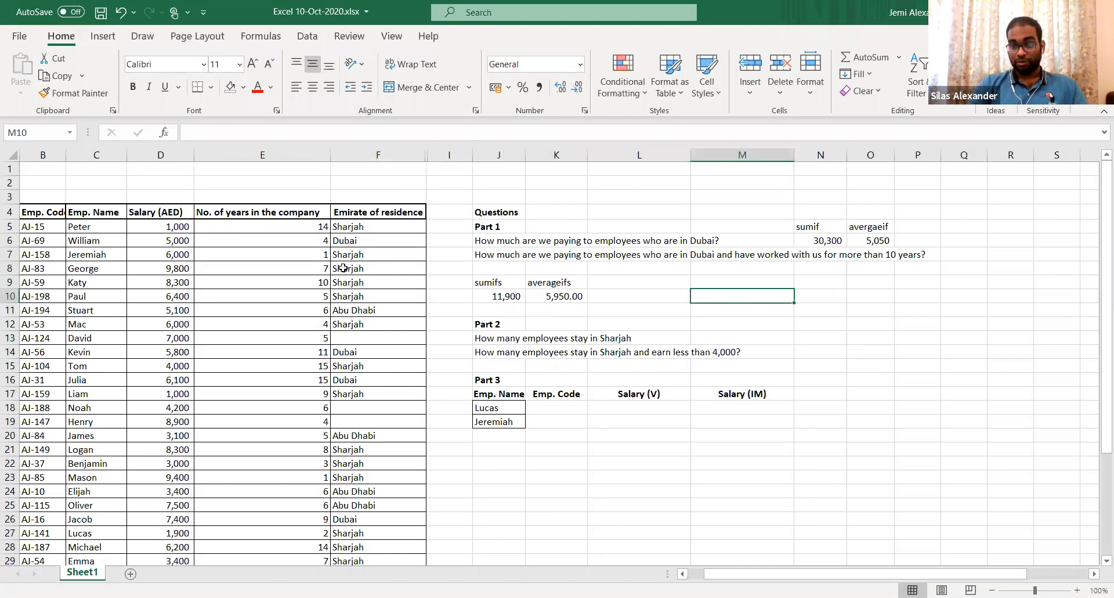
{"action": "key", "text": "Down"}
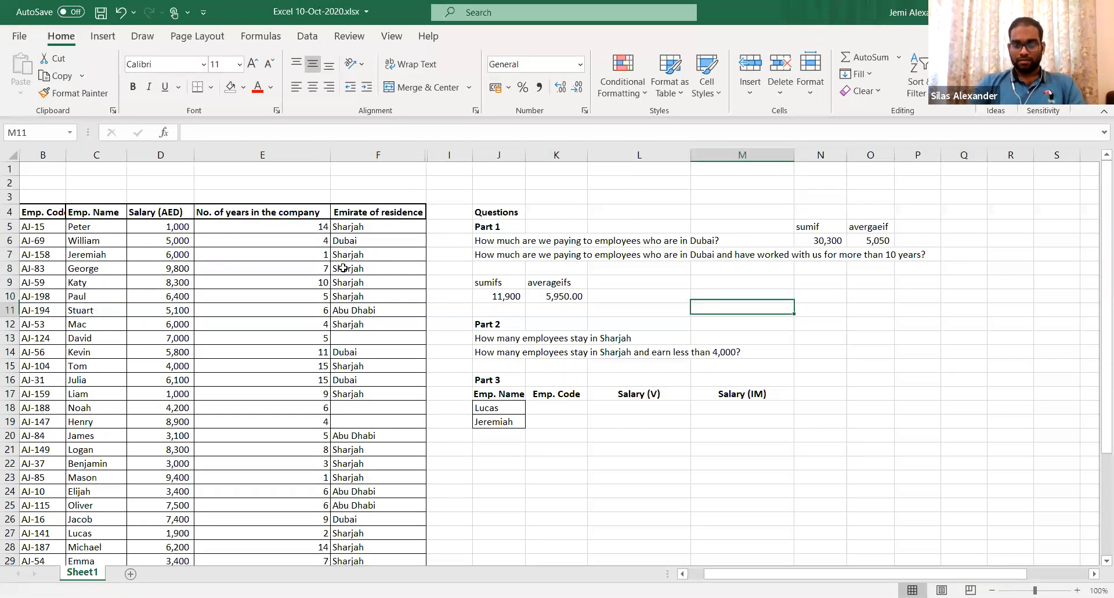
{"action": "key", "text": "Down"}
{"action": "key", "text": "Down"}
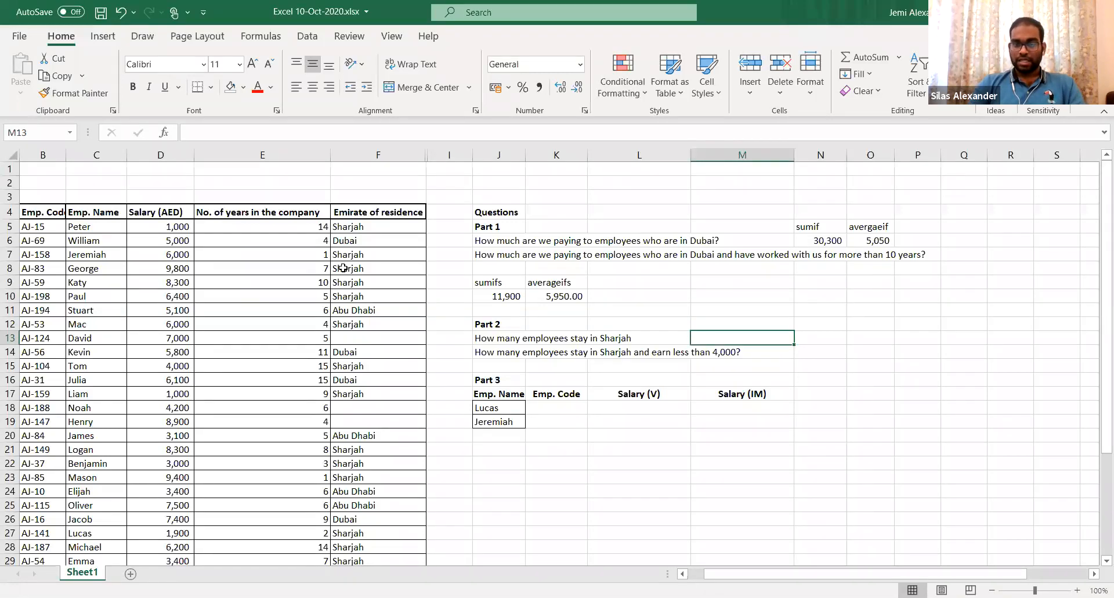
{"action": "type", "text": "=coun"}
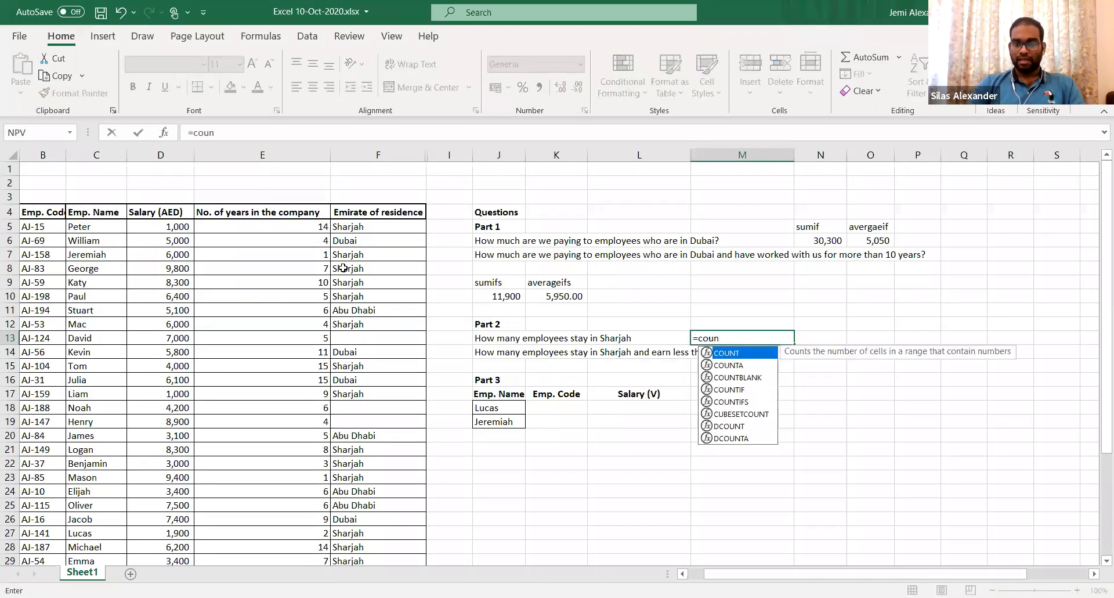
{"action": "key", "text": "Down"}
{"action": "key", "text": "Down"}
{"action": "key", "text": "Down"}
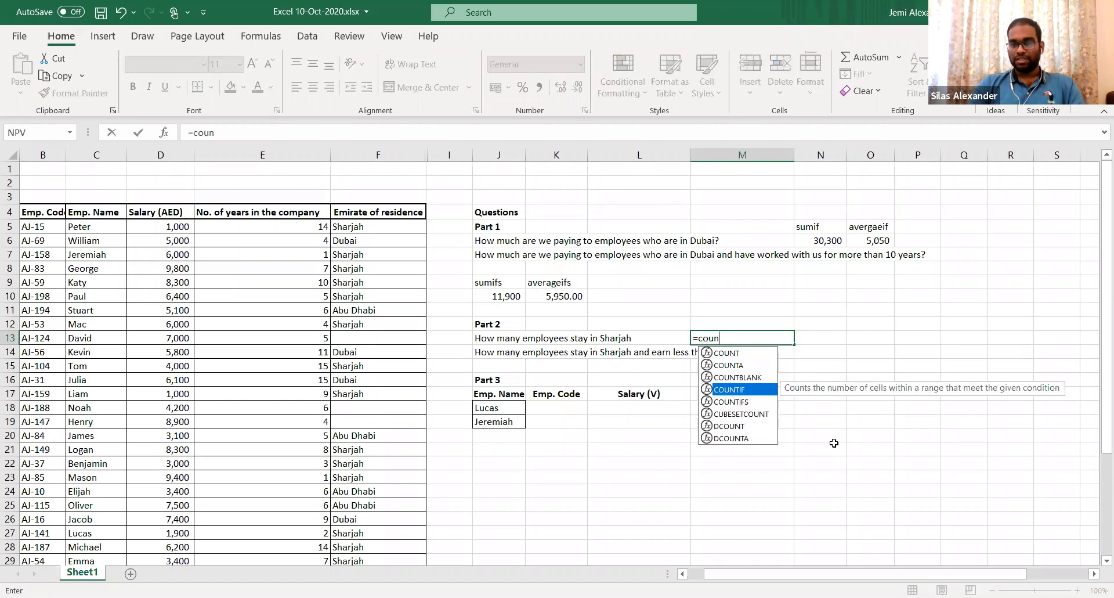
{"action": "key", "text": "Tab"}
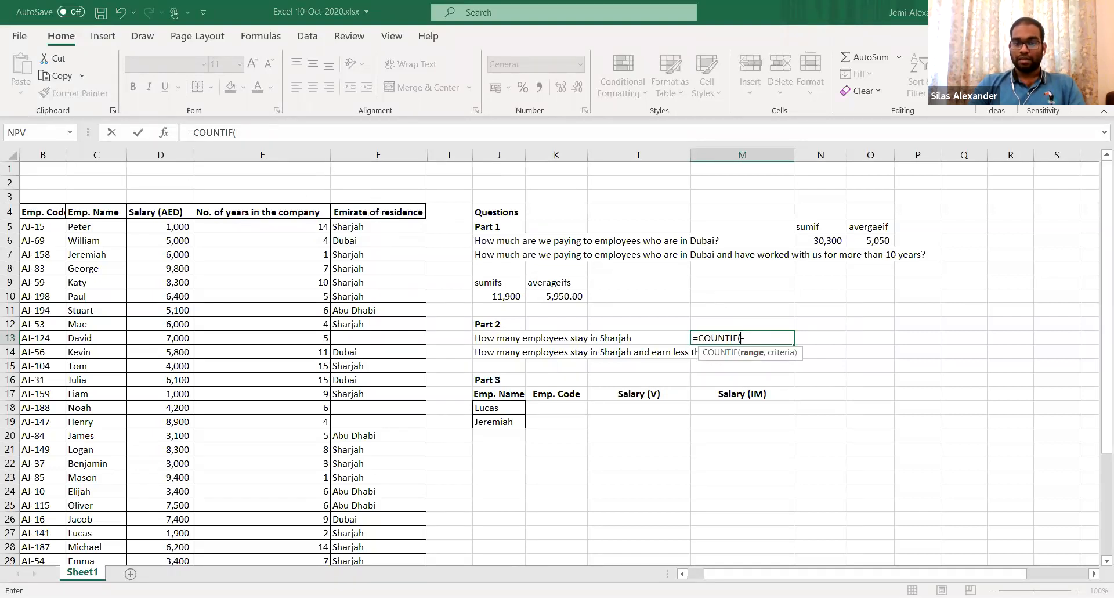
{"action": "left_click", "coordinate": [355, 461]}
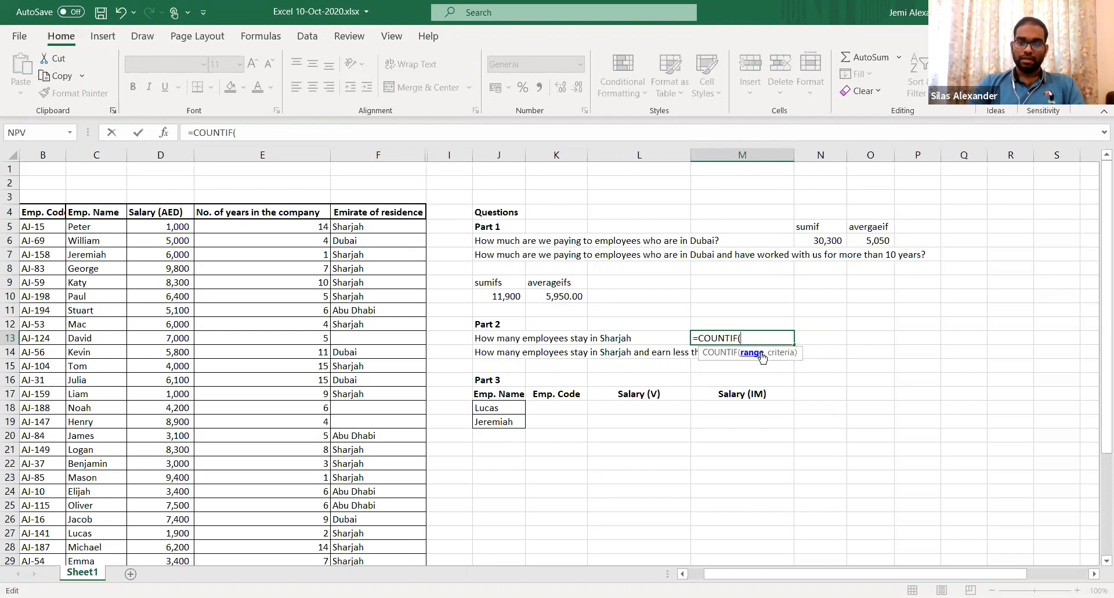
{"action": "left_click", "coordinate": [369, 156]}
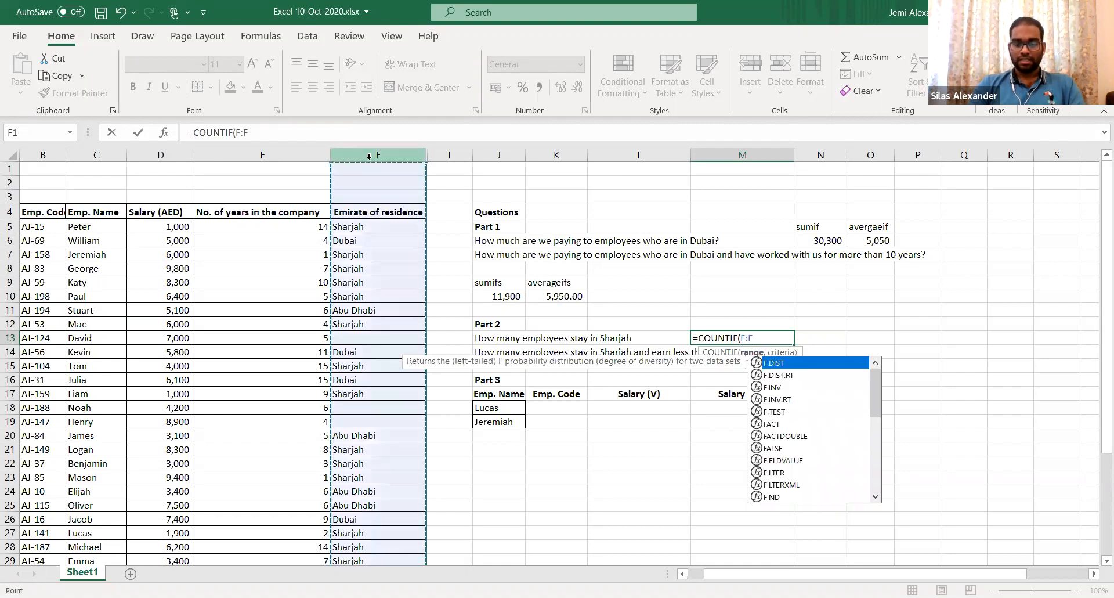
Complete the COUNTIF formula in M13 with the criteria "Sharjah" as =COUNTIF(F:F,"Sharjah") and recheck its arguments
{"action": "type", "text": ".\"Sharjah"}
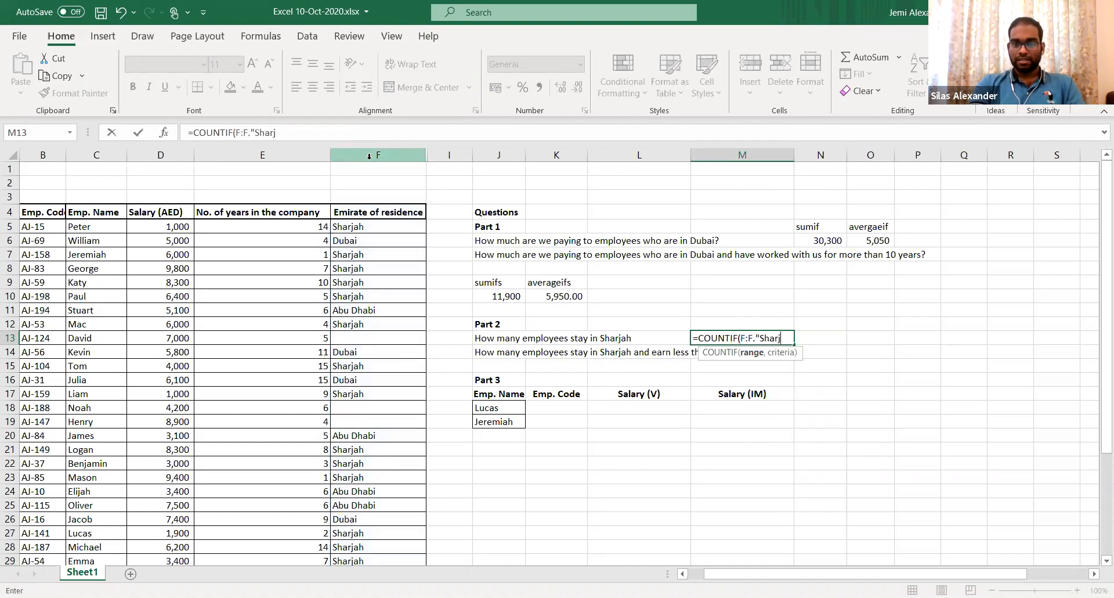
{"action": "key", "text": "BackSpace"}
{"action": "key", "text": "BackSpace"}
{"action": "key", "text": "BackSpace"}
{"action": "key", "text": "BackSpace"}
{"action": "key", "text": "BackSpace"}
{"action": "key", "text": "BackSpace"}
{"action": "key", "text": "BackSpace"}
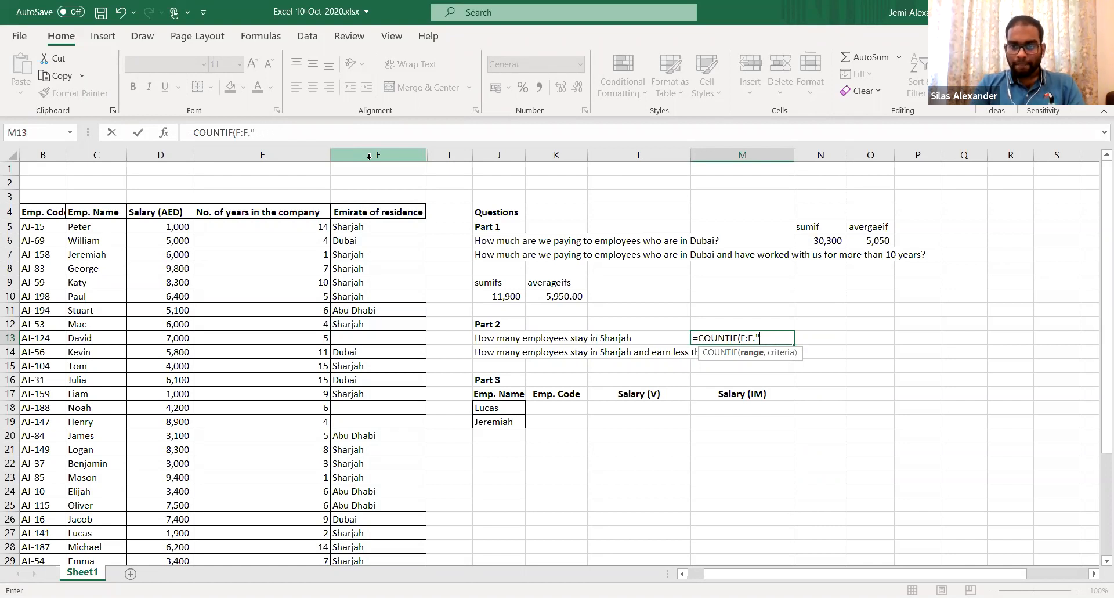
{"action": "key", "text": "BackSpace"}
{"action": "key", "text": "BackSpace"}
{"action": "type", "text": ",\"S"}
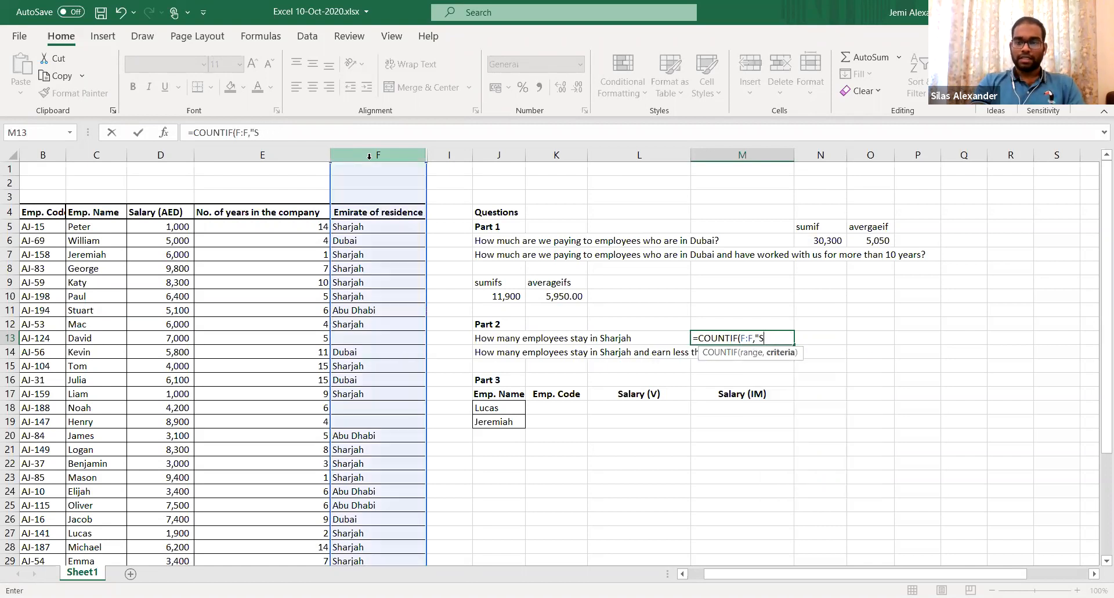
{"action": "type", "text": "harjah\""}
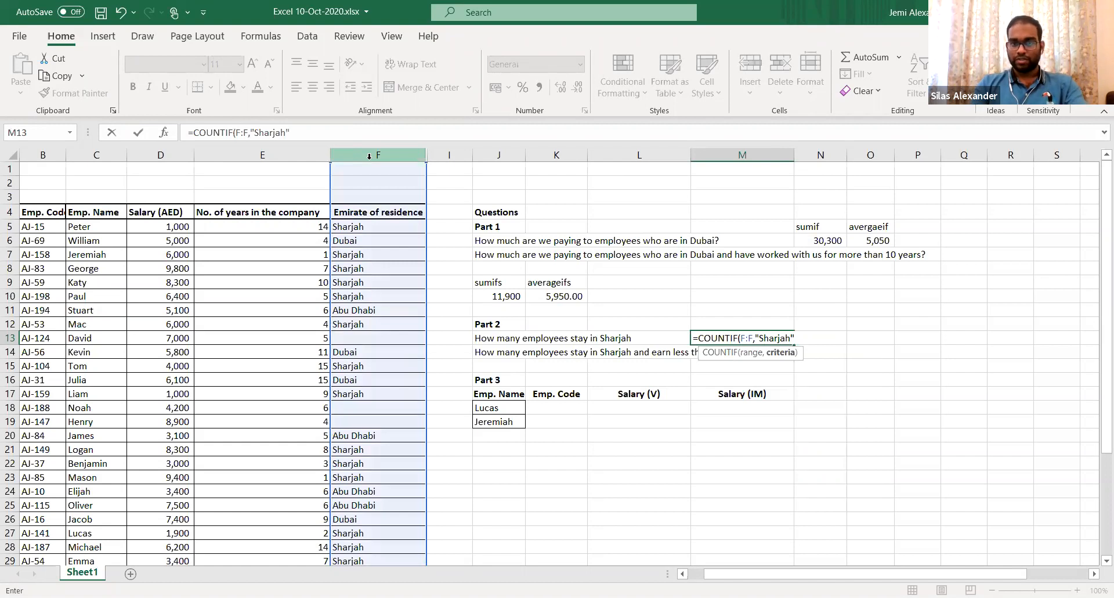
{"action": "type", "text": ")"}
{"action": "key", "text": "Return"}
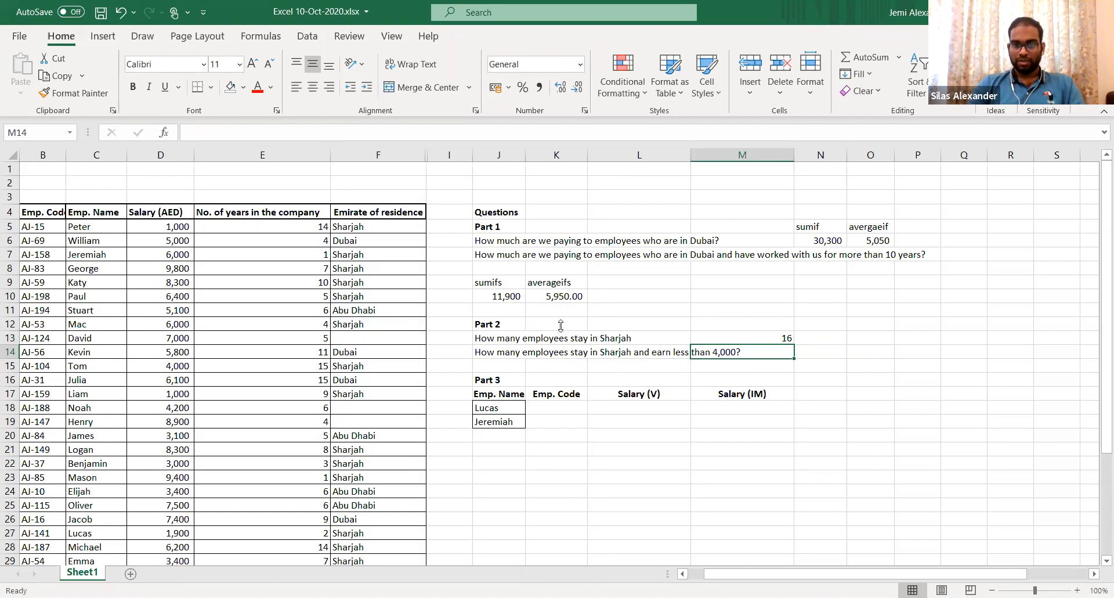
{"action": "double_click", "coordinate": [749, 339]}
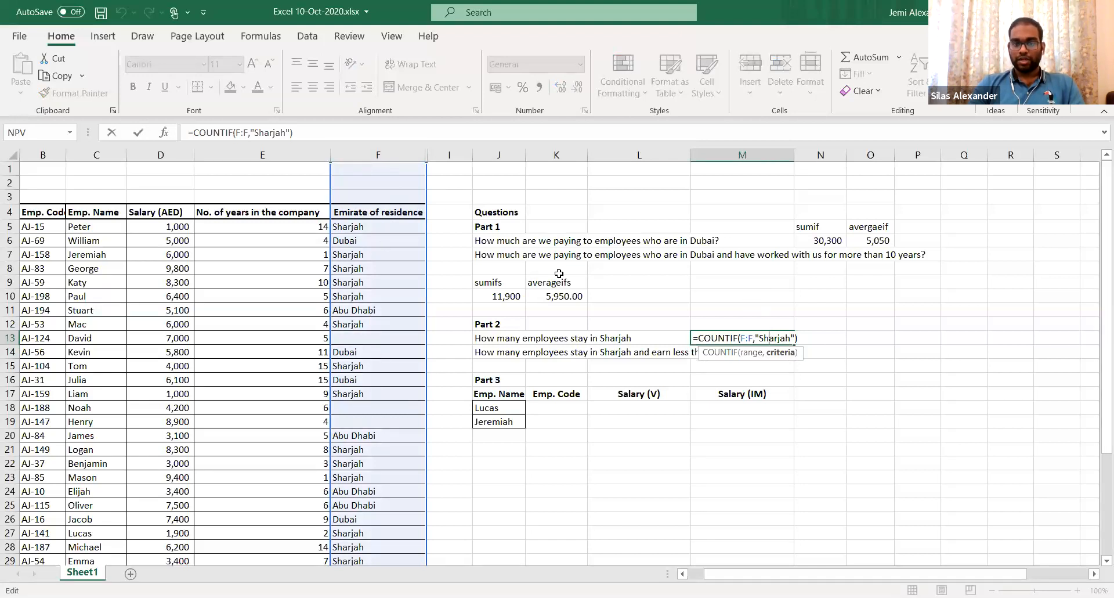
{"action": "key", "text": "ctrl+Return"}
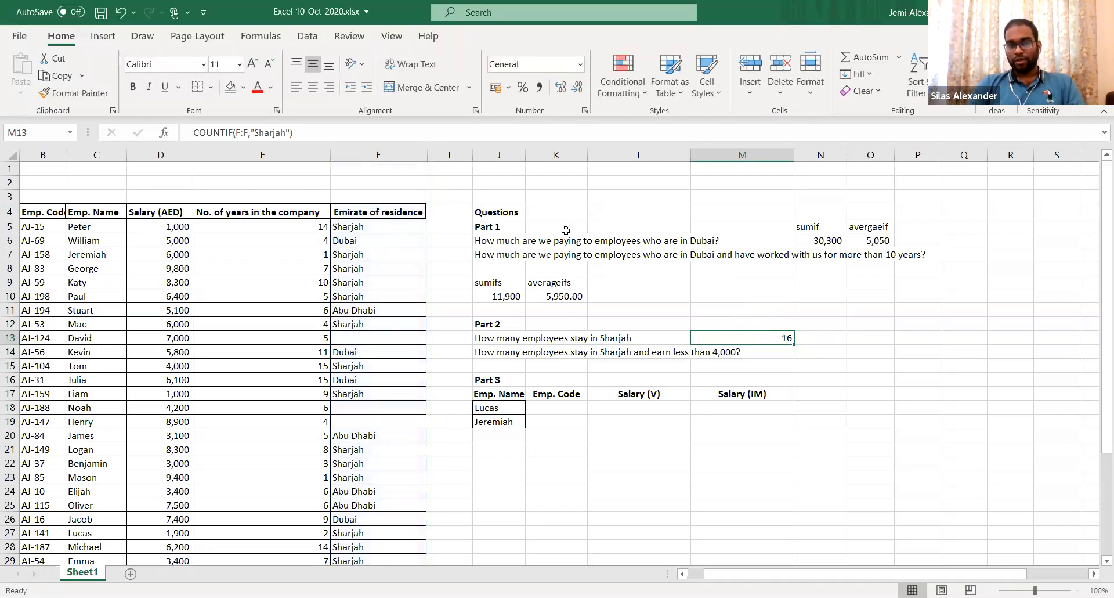
Add filters to the employee table and show only Sharjah under Emirate of residence
{"action": "left_click", "coordinate": [394, 211]}
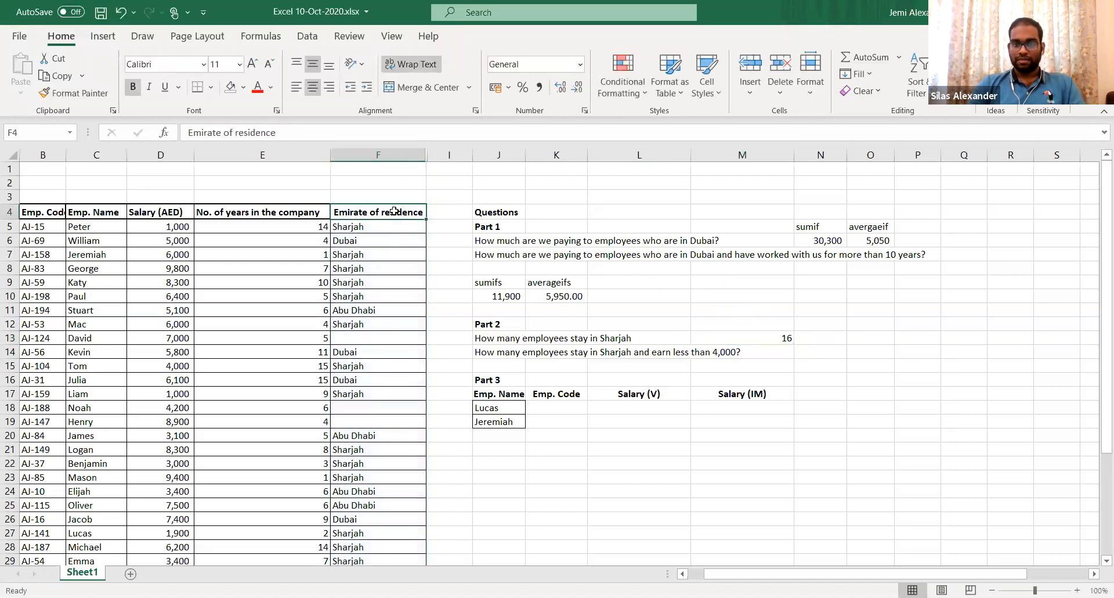
{"action": "key", "text": "ctrl+shift+l"}
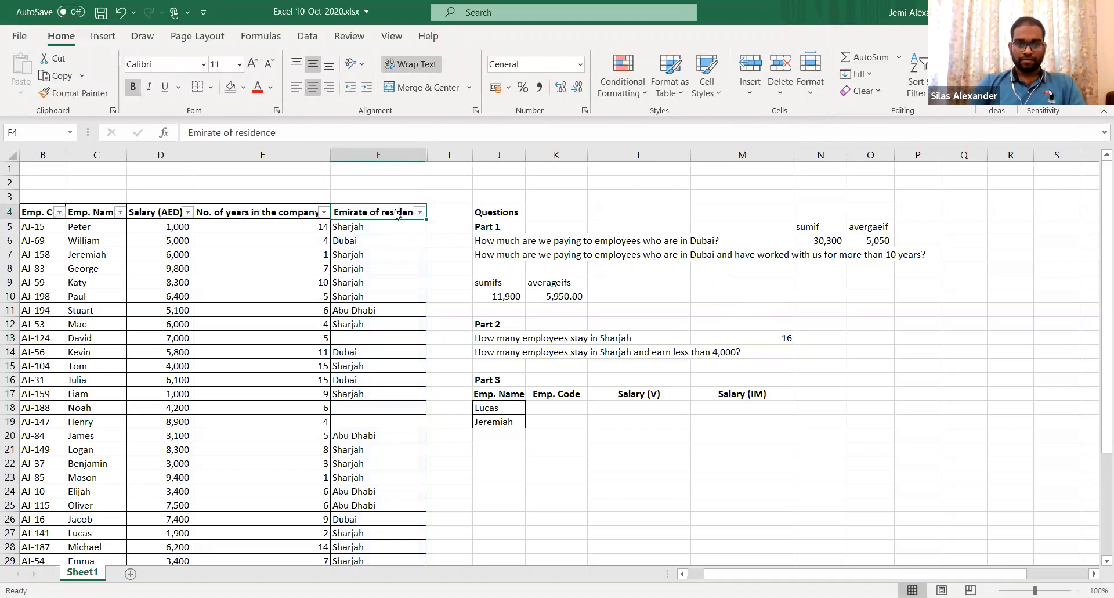
{"action": "key", "text": "alt+Down"}
{"action": "key", "text": "Tab"}
{"action": "key", "text": "space"}
{"action": "key", "text": "Down"}
{"action": "key", "text": "Down"}
{"action": "key", "text": "Down"}
{"action": "key", "text": "space"}
{"action": "key", "text": "Tab"}
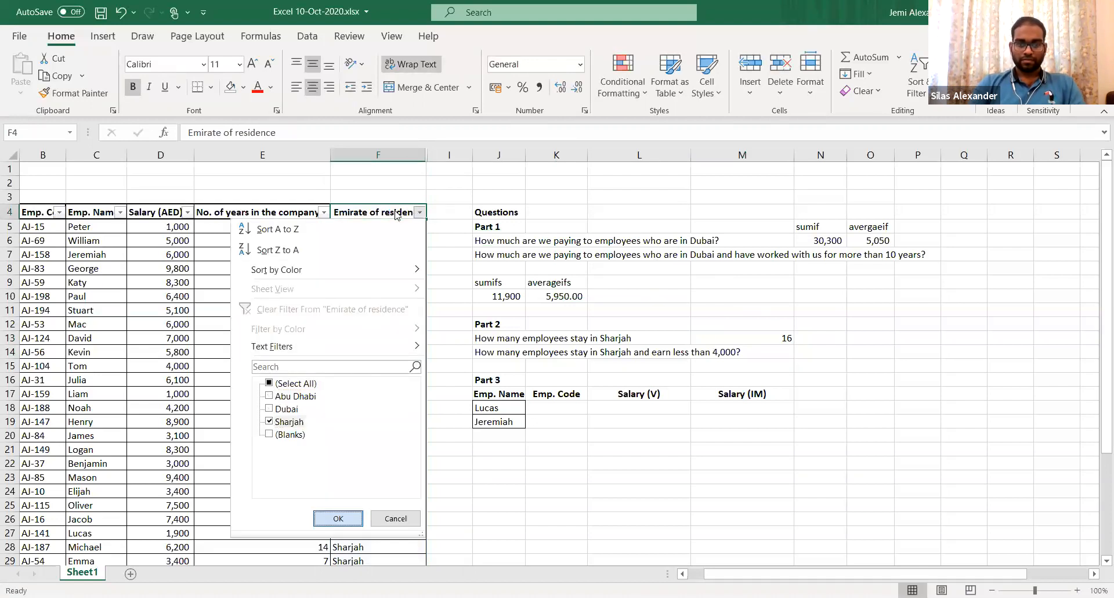
{"action": "key", "text": "Return"}
Select the filtered Sharjah entries to check their count, and undo the filter on the employee table
{"action": "key", "text": "Down"}
{"action": "key", "text": "ctrl+shift+Down"}
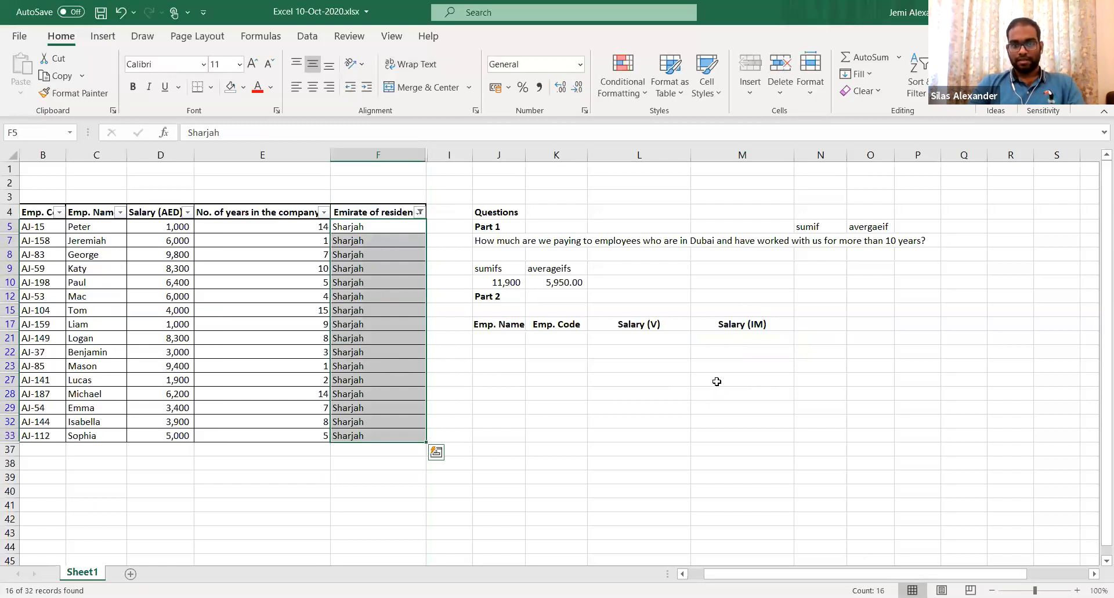
{"action": "key", "text": "ctrl+z"}
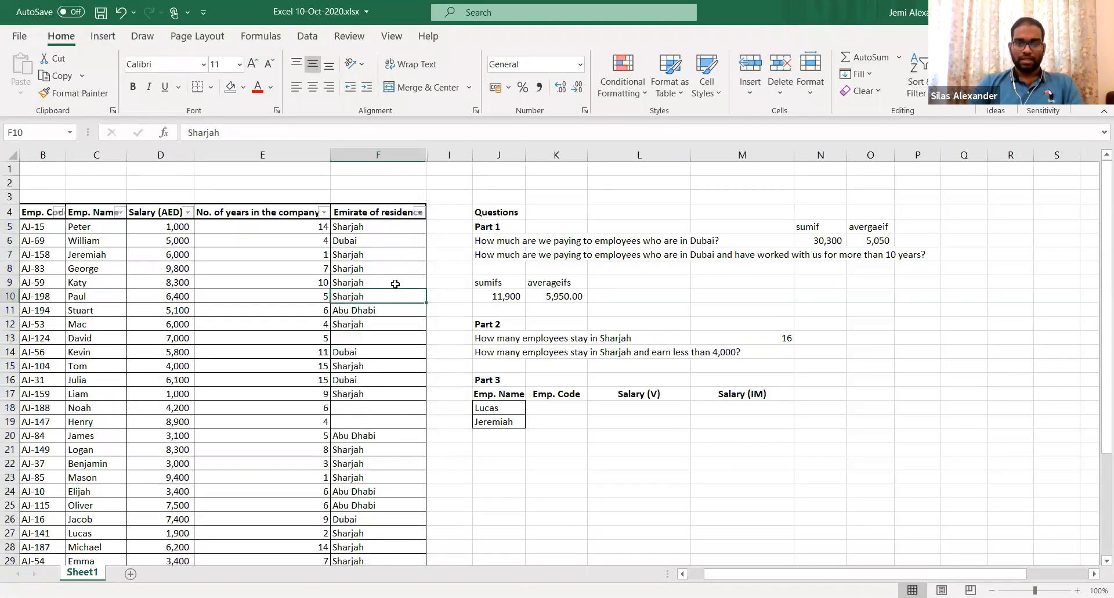
{"action": "key", "text": "ctrl+z"}
Move the Sharjah COUNTIF formula from M13 to N13
{"action": "key", "text": "Right"}
{"action": "key", "text": "Down"}
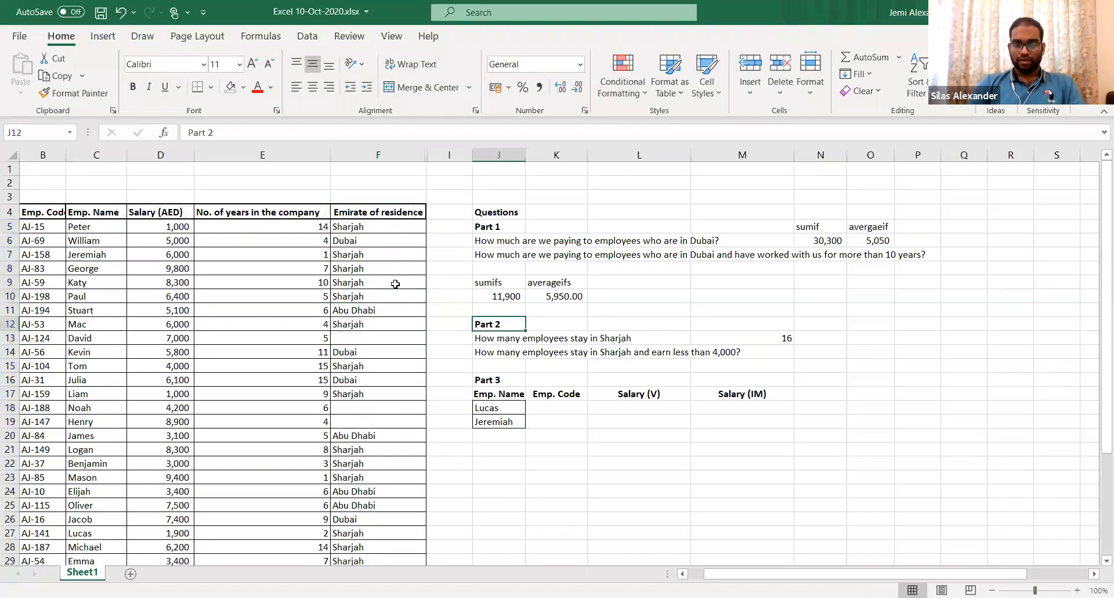
{"action": "key", "text": "Down"}
{"action": "key", "text": "Right"}
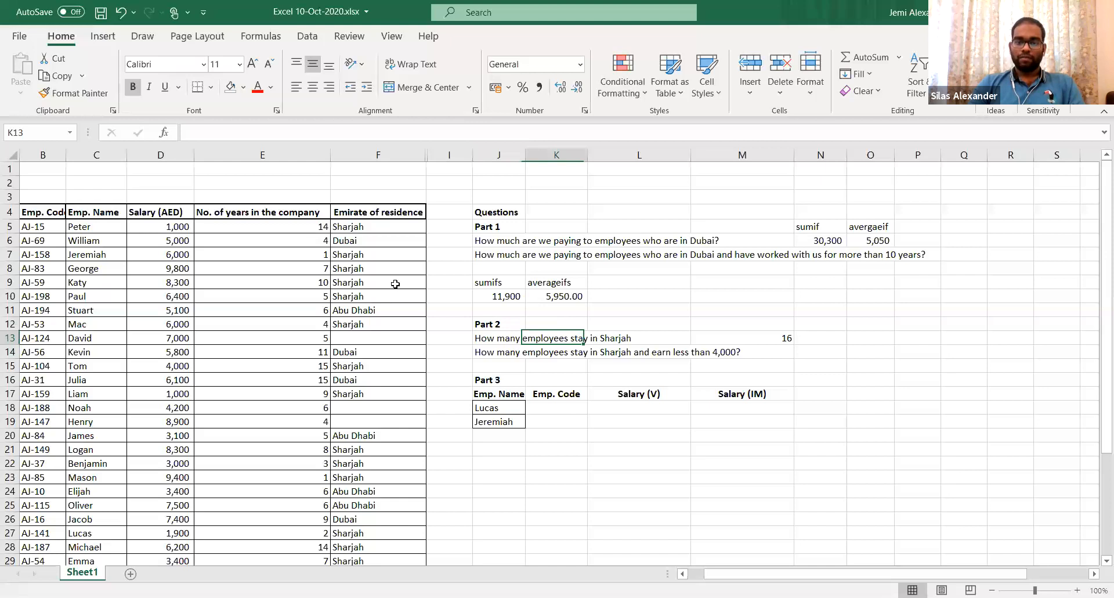
{"action": "key", "text": "Down"}
{"action": "key", "text": "Left"}
{"action": "key", "text": "Right"}
{"action": "key", "text": "Right"}
{"action": "key", "text": "Right"}
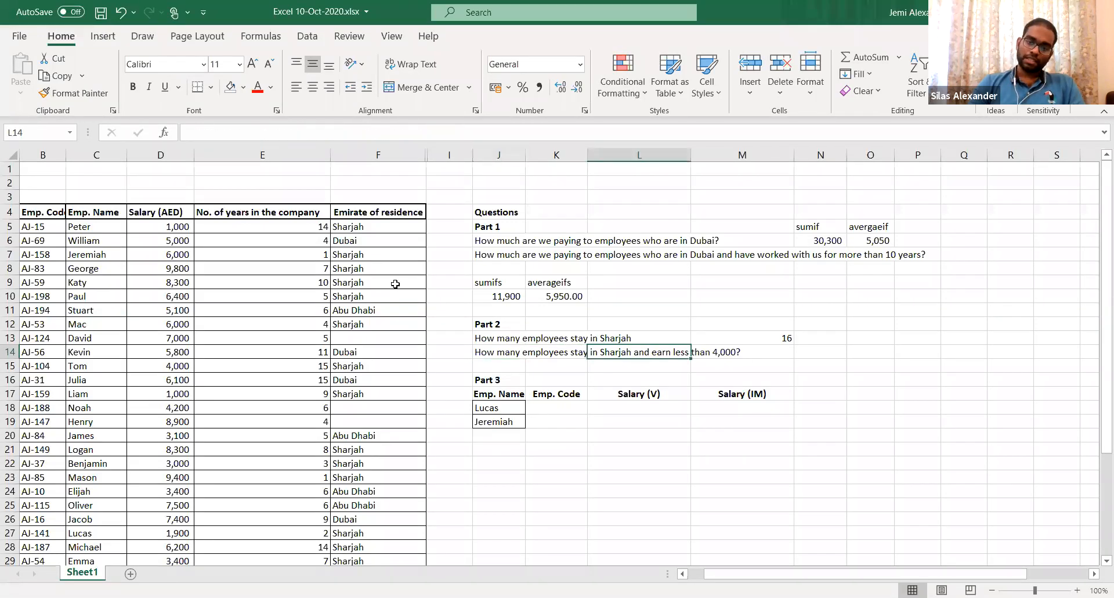
{"action": "key", "text": "Right"}
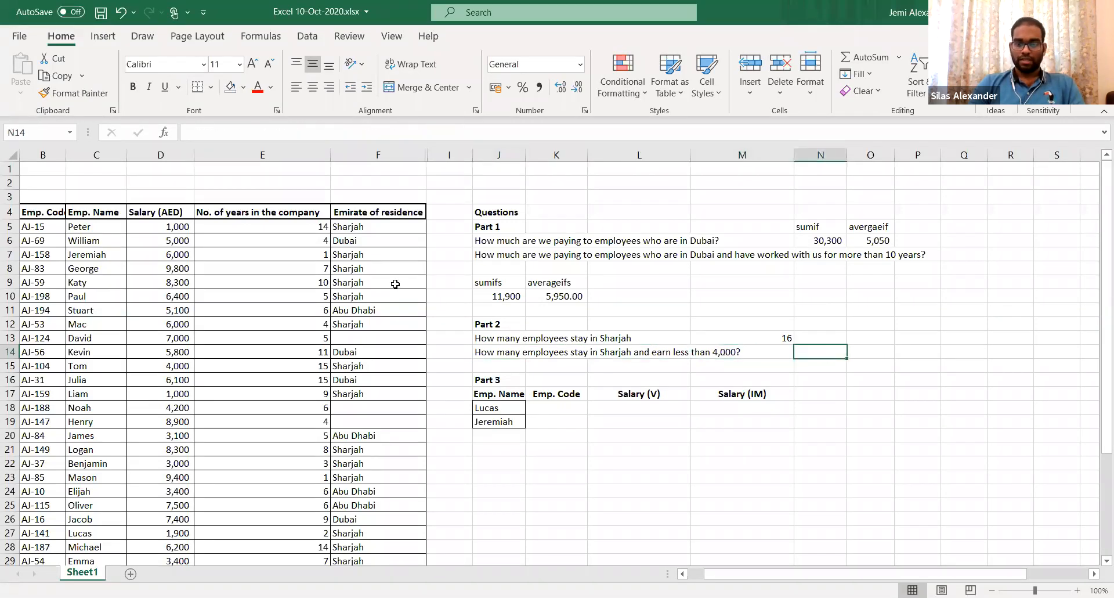
{"action": "key", "text": "Up"}
{"action": "key", "text": "ctrl+c"}
{"action": "key", "text": "Escape"}
Begin a COUNTIFS formula in N14 for Sharjah employees earning less than 4,000
{"action": "key", "text": "Down"}
{"action": "type", "text": "="}
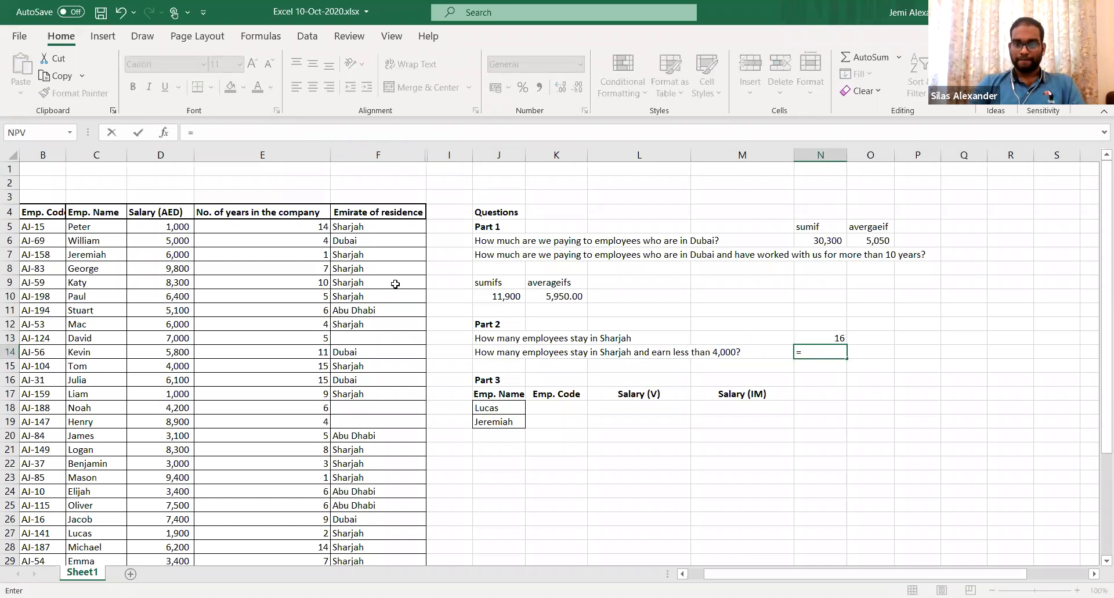
{"action": "type", "text": "COUNTIFS("}
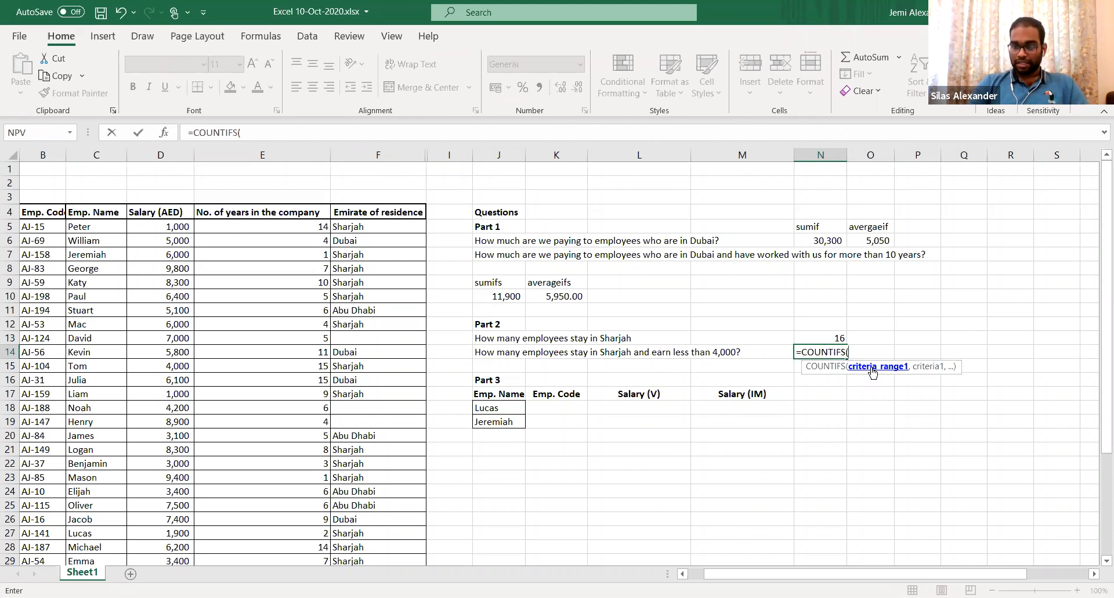
Preview the additional criteria arguments of COUNTIFS using five empty separators, and delete the separators again
{"action": "type", "text": ",,"}
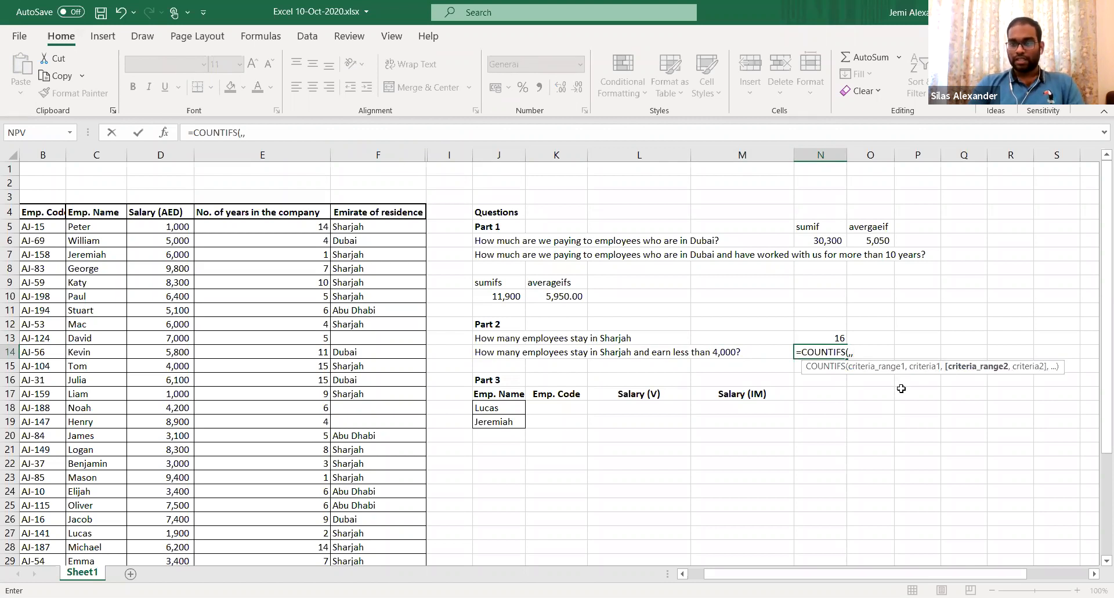
{"action": "type", "text": ",,"}
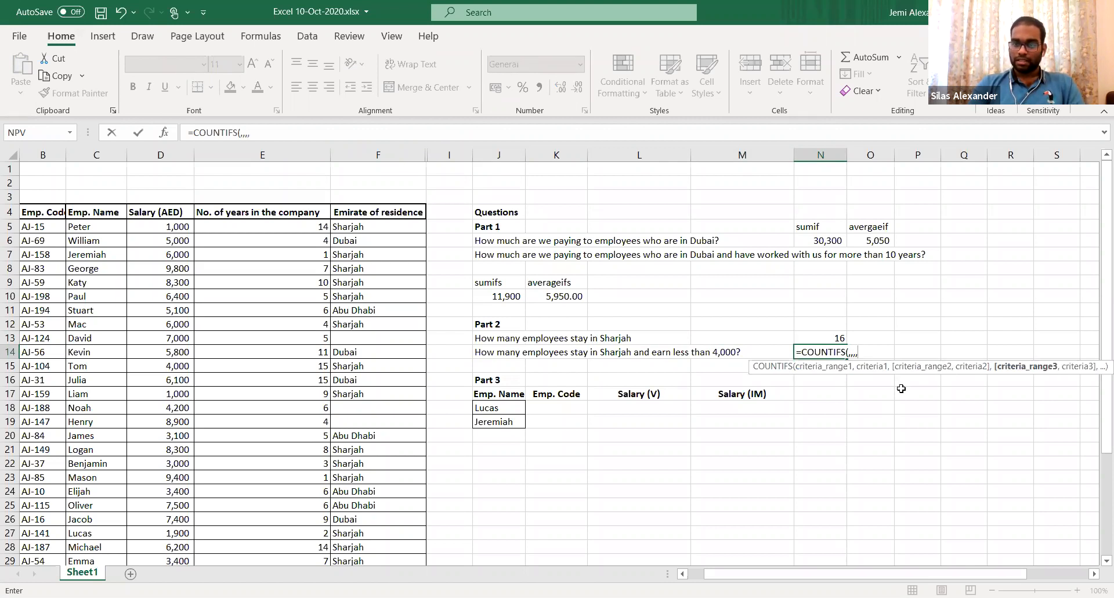
{"action": "type", "text": ","}
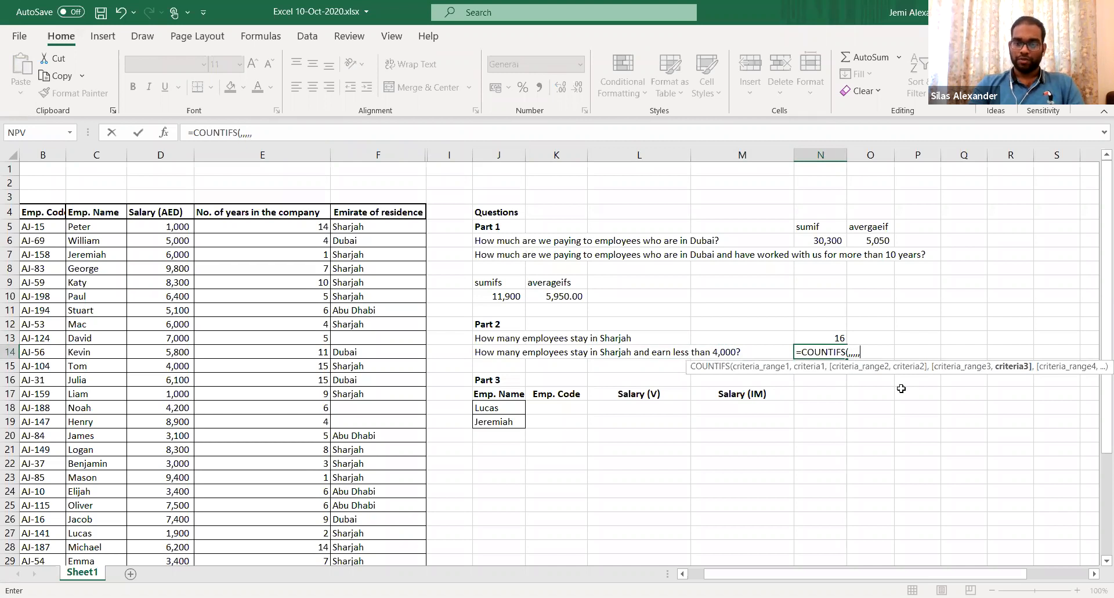
{"action": "key", "text": "BackSpace"}
{"action": "key", "text": "BackSpace"}
{"action": "key", "text": "BackSpace"}
{"action": "key", "text": "BackSpace"}
{"action": "key", "text": "BackSpace"}
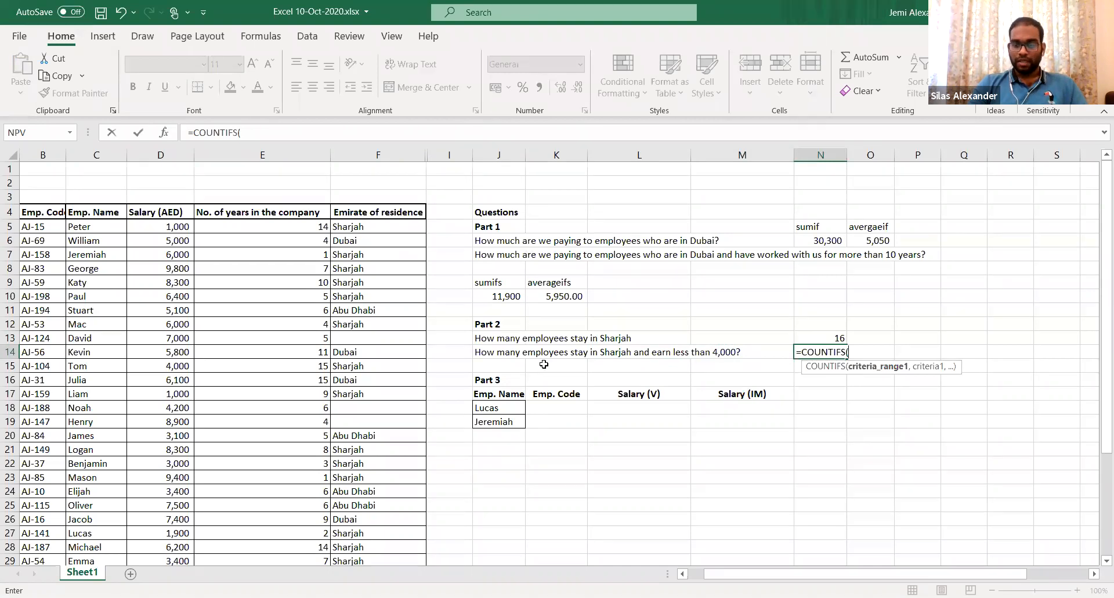
Add the emirate column F:F and the criterion "Sharjah" as the first pair of arguments in the COUNTIFS formula in N14
{"action": "left_click", "coordinate": [368, 149]}
{"action": "type", "text": ","}
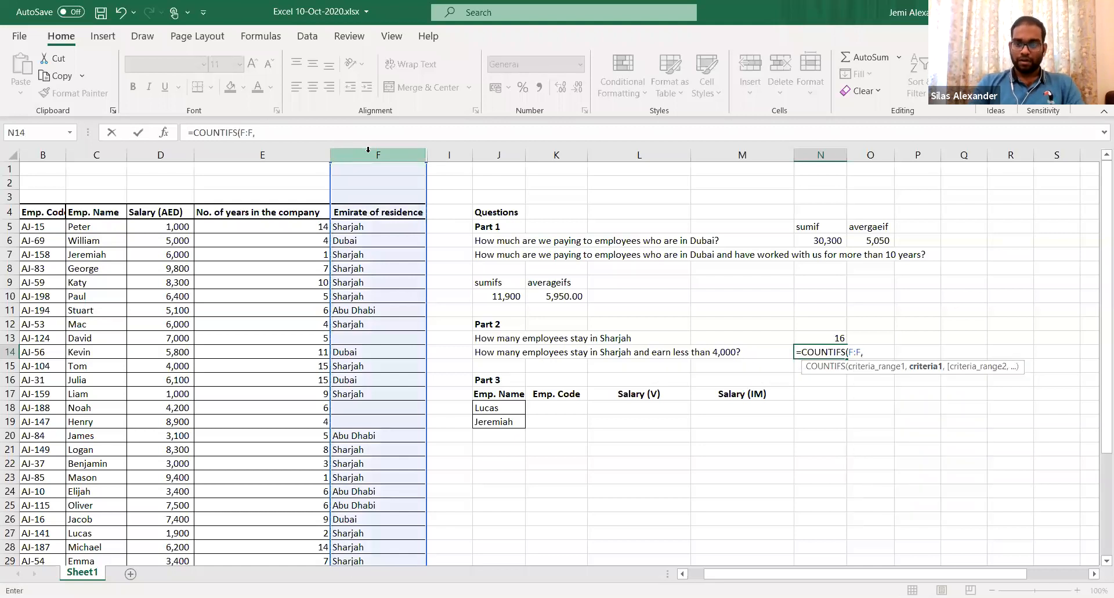
{"action": "type", "text": "\"Sharj"}
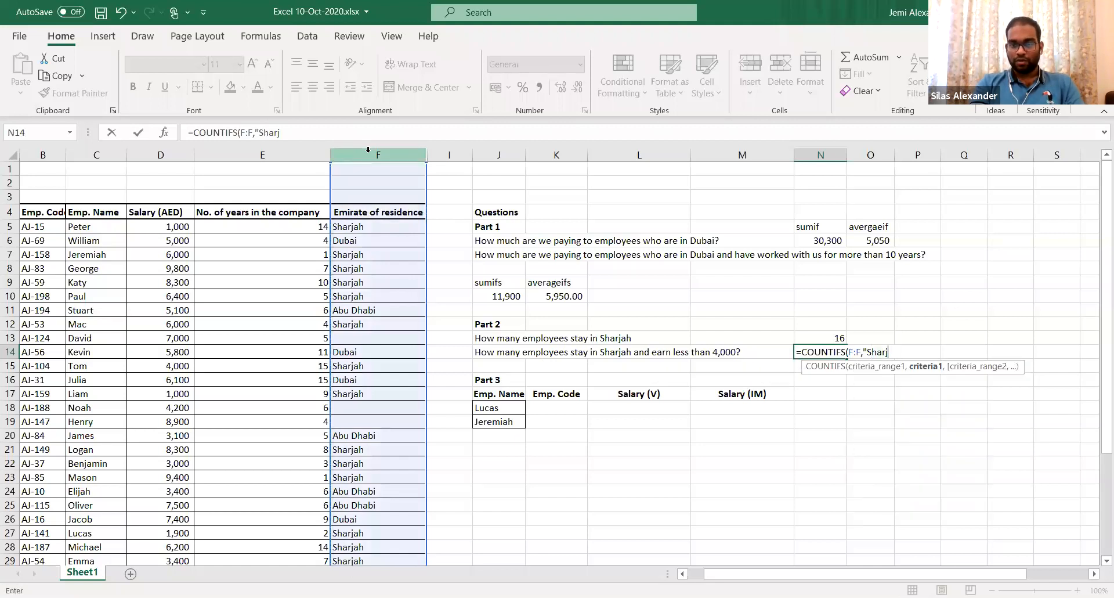
{"action": "type", "text": "ah\","}
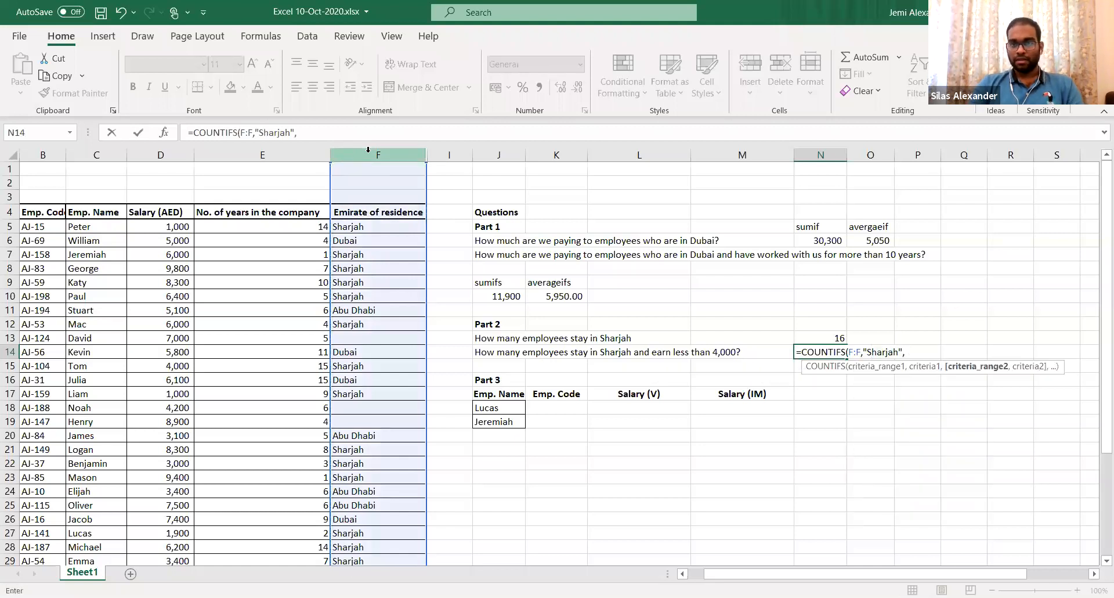
{"action": "left_click", "coordinate": [226, 151]}
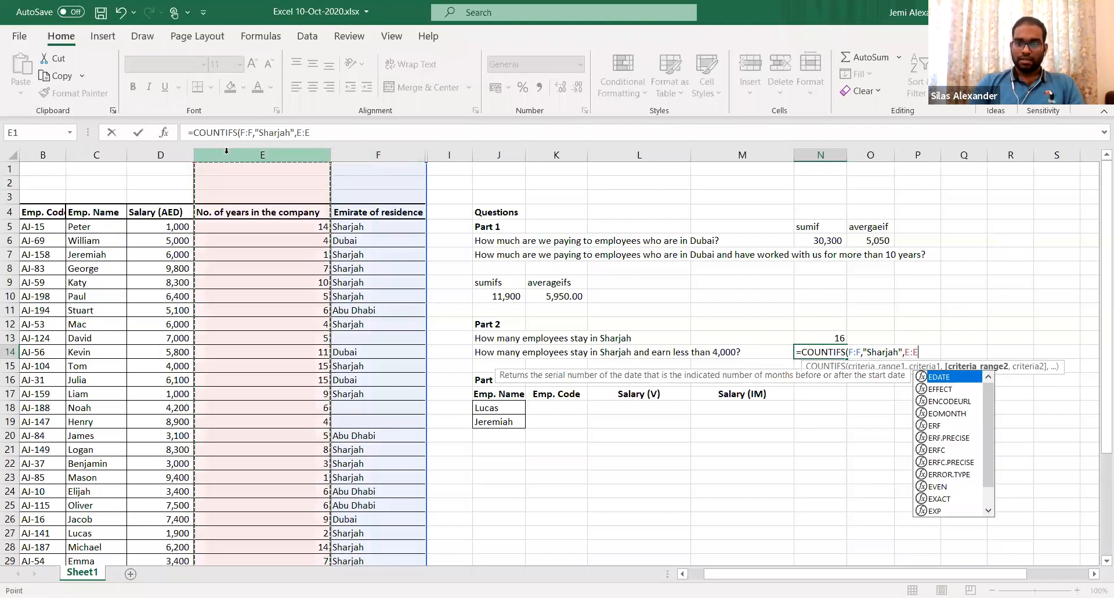
{"action": "type", "text": ","}
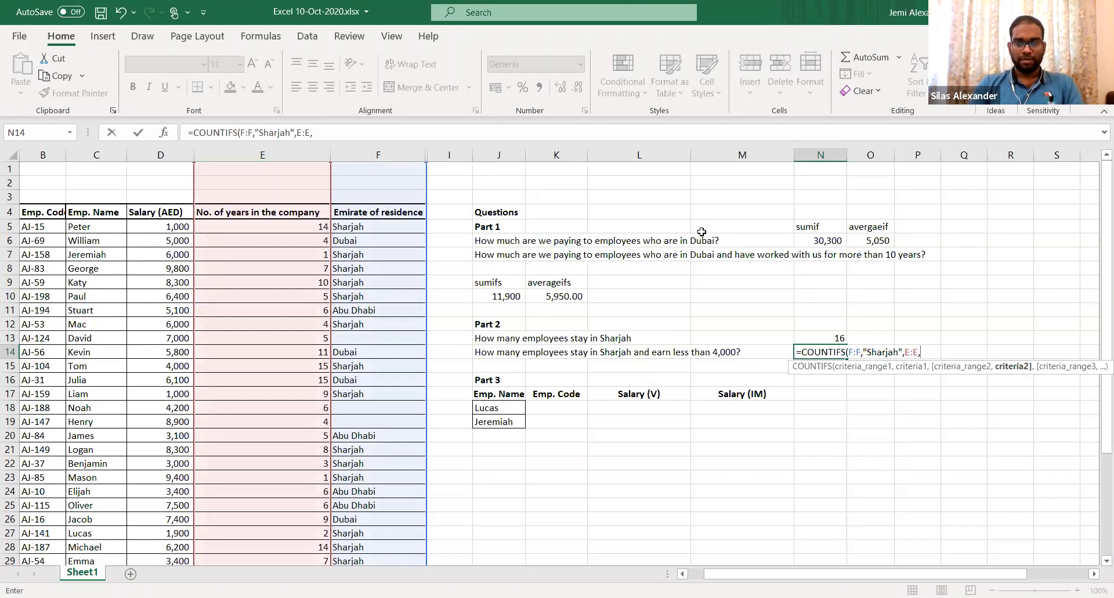
{"action": "key", "text": "BackSpace"}
{"action": "key", "text": "BackSpace"}
{"action": "key", "text": "BackSpace"}
{"action": "key", "text": "BackSpace"}
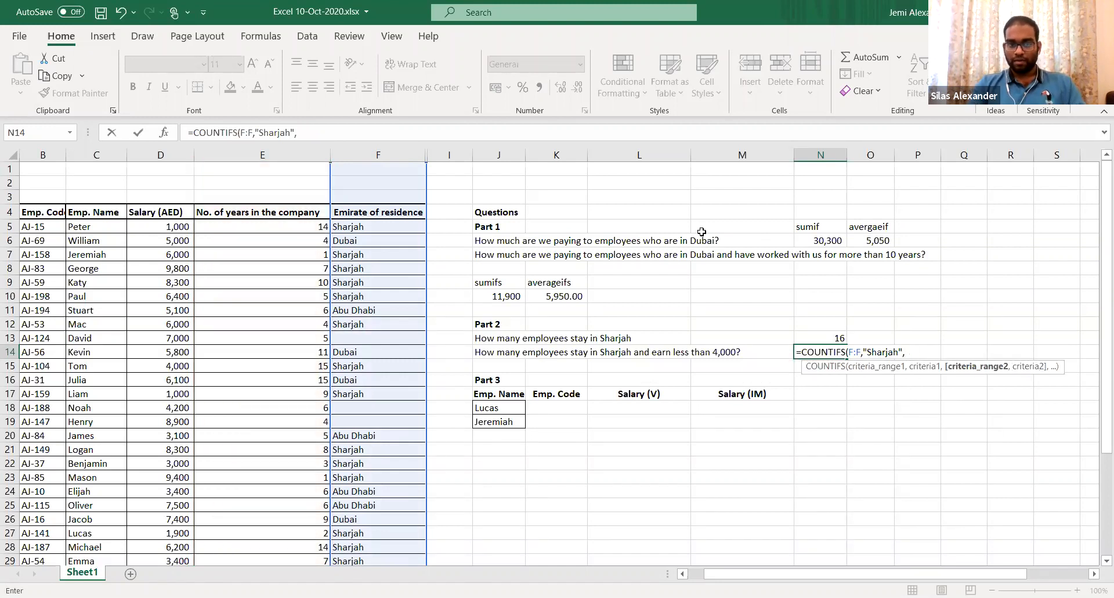
Add the salary column D:D with the criterion ",4000" as the second pair of COUNTIFS arguments and enter the formula in N14
{"action": "left_click", "coordinate": [158, 148]}
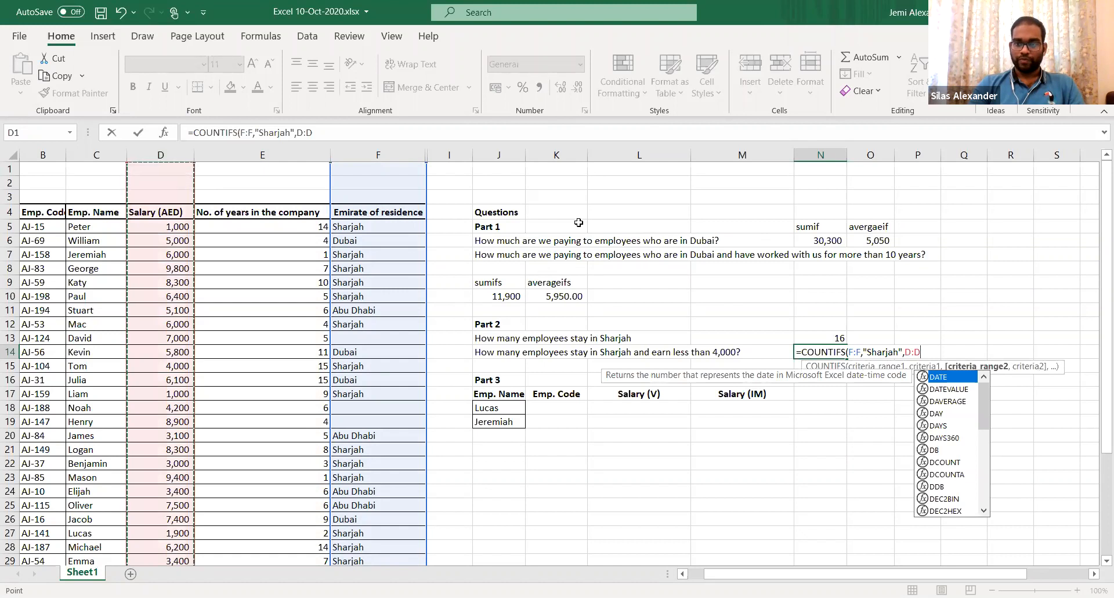
{"action": "type", "text": ","}
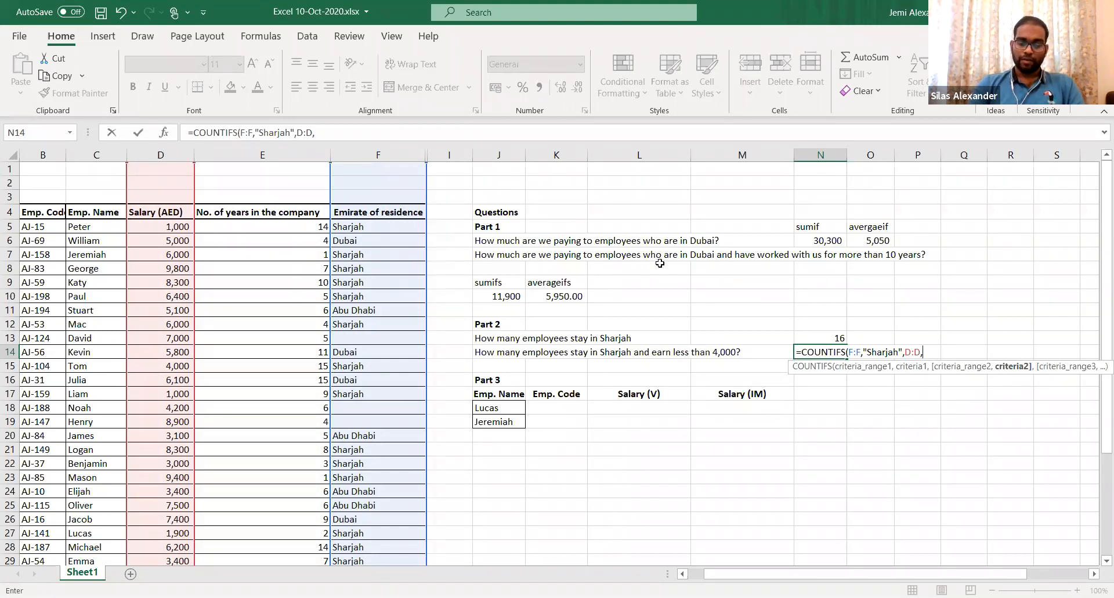
{"action": "type", "text": "\"<400"}
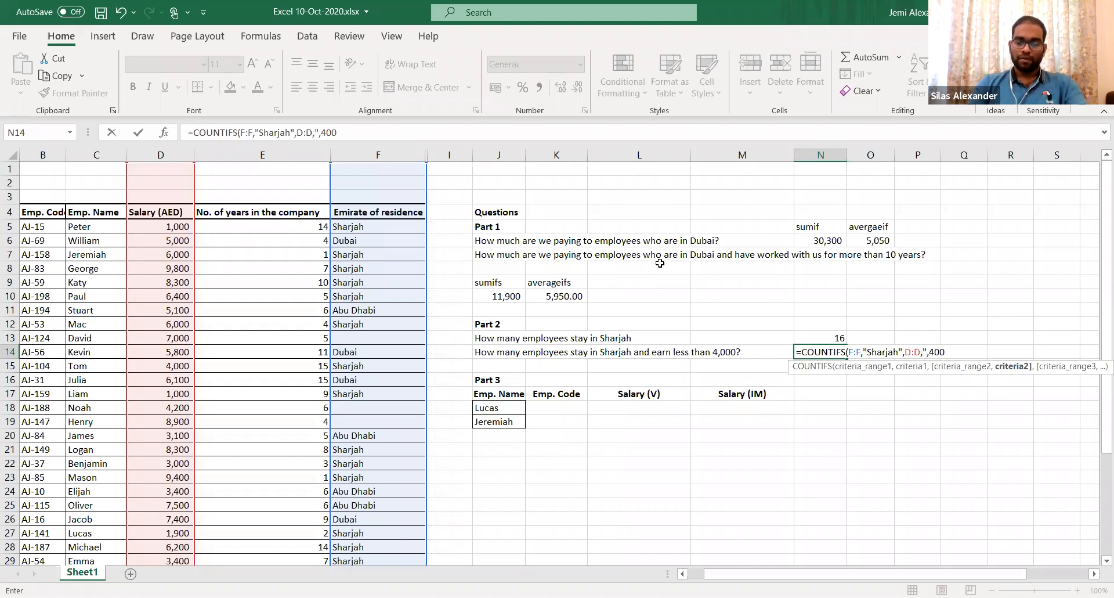
{"action": "key", "text": "Return"}
{"action": "key", "text": "Right"}
{"action": "key", "text": "Right"}
{"action": "key", "text": "Right"}
{"action": "key", "text": "Right"}
{"action": "key", "text": "Right"}
{"action": "key", "text": "Right"}
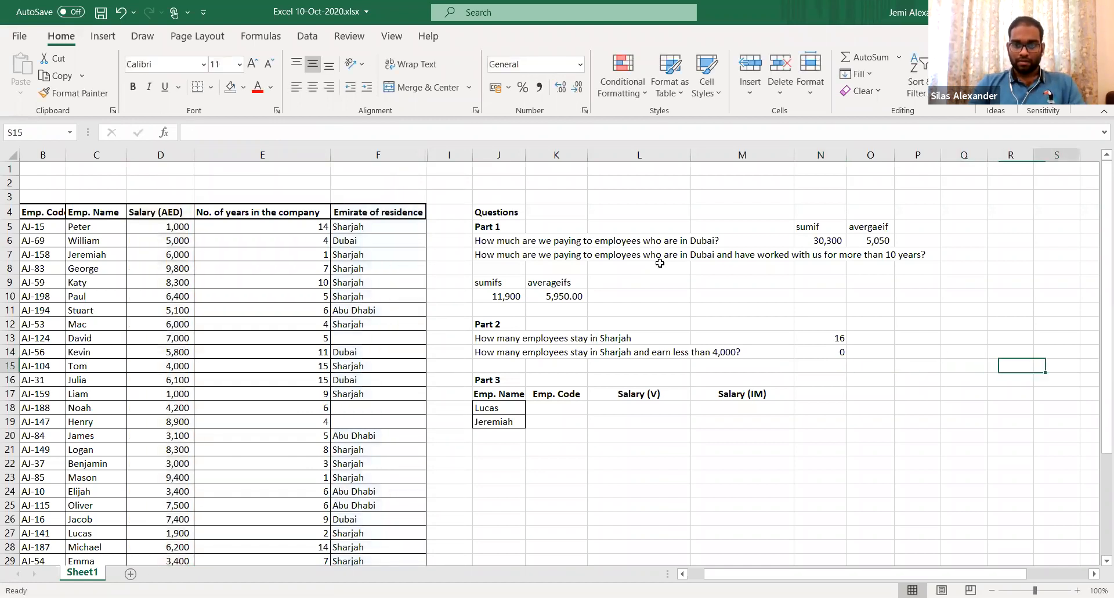
Correct the salary criterion in N14's COUNTIFS formula to "<4000" and review the entered formula without changing it
{"action": "scroll", "coordinate": [660, 263], "scroll_direction": "left", "scroll_amount": 1}
{"action": "double_click", "coordinate": [789, 352]}
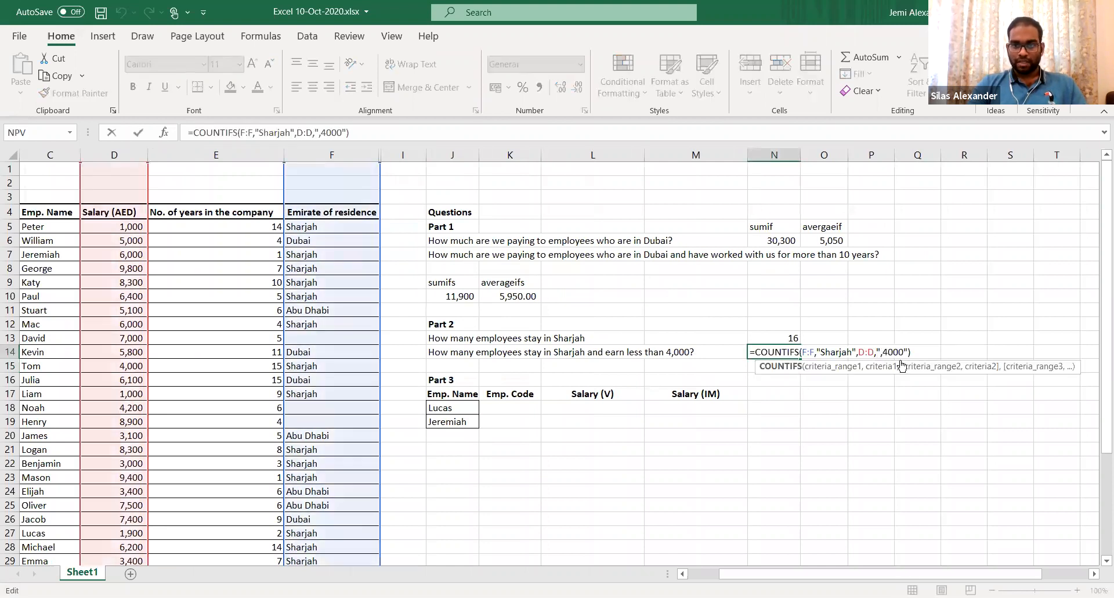
{"action": "left_click", "coordinate": [883, 351]}
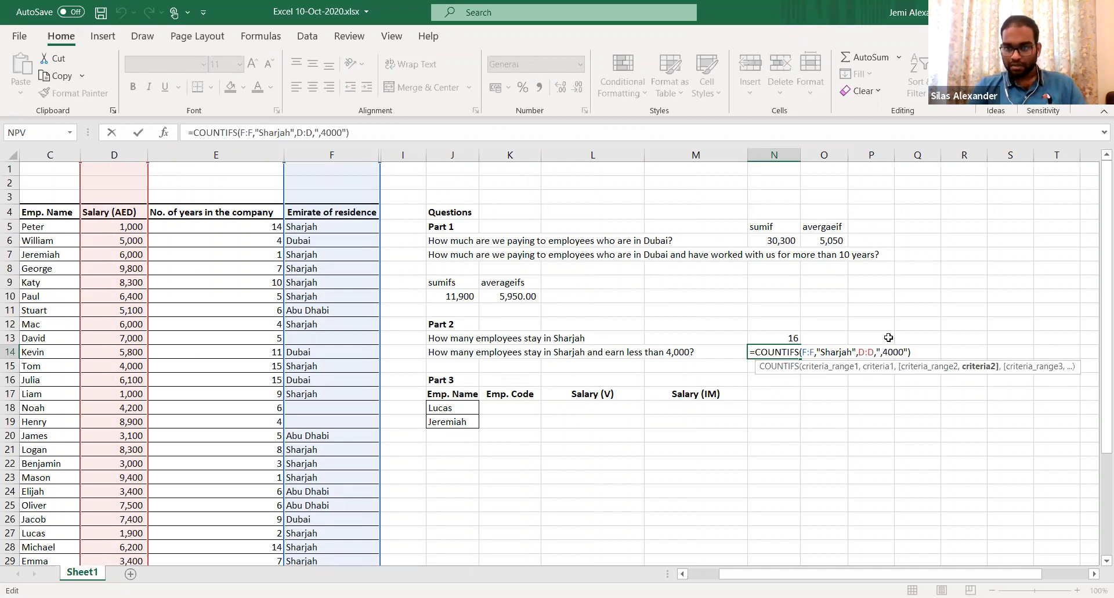
{"action": "key", "text": "BackSpace"}
{"action": "key", "text": "BackSpace"}
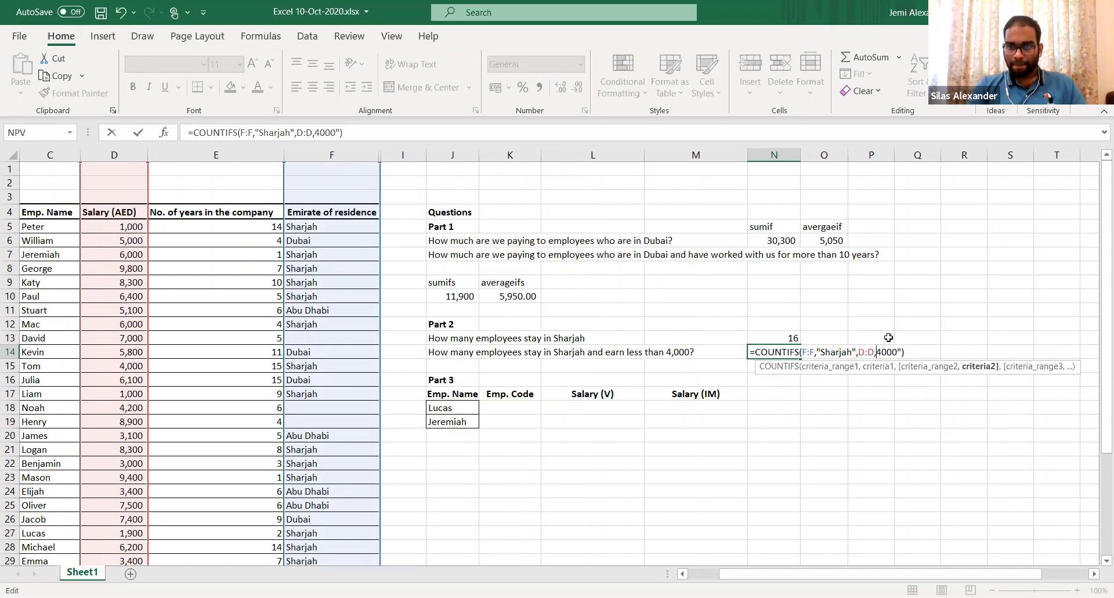
{"action": "type", "text": "\"<"}
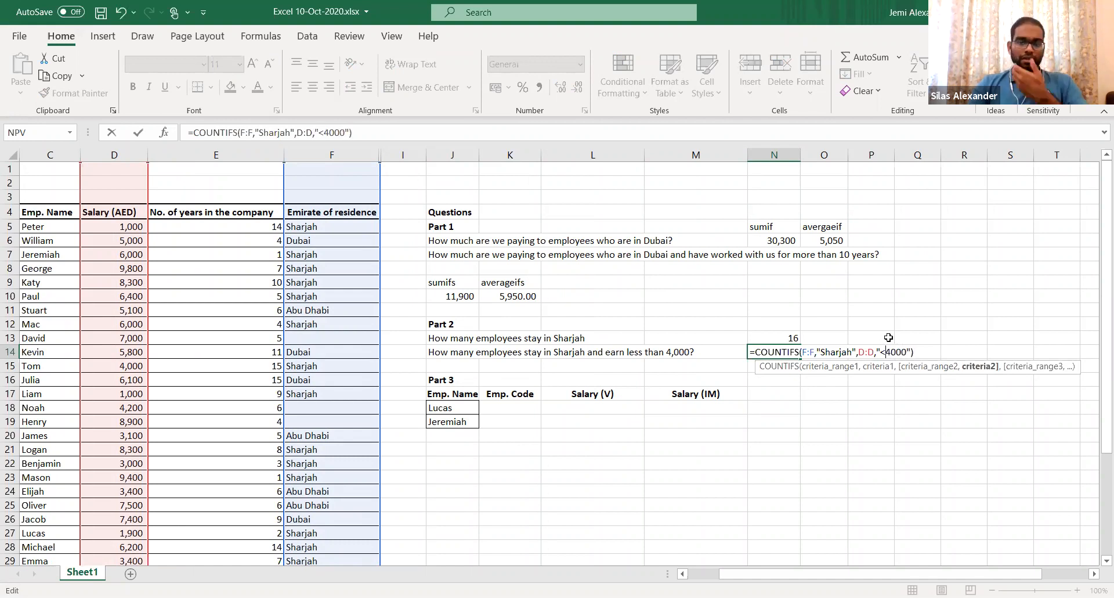
{"action": "key", "text": "Return"}
{"action": "left_click", "coordinate": [793, 353]}
{"action": "double_click", "coordinate": [793, 352]}
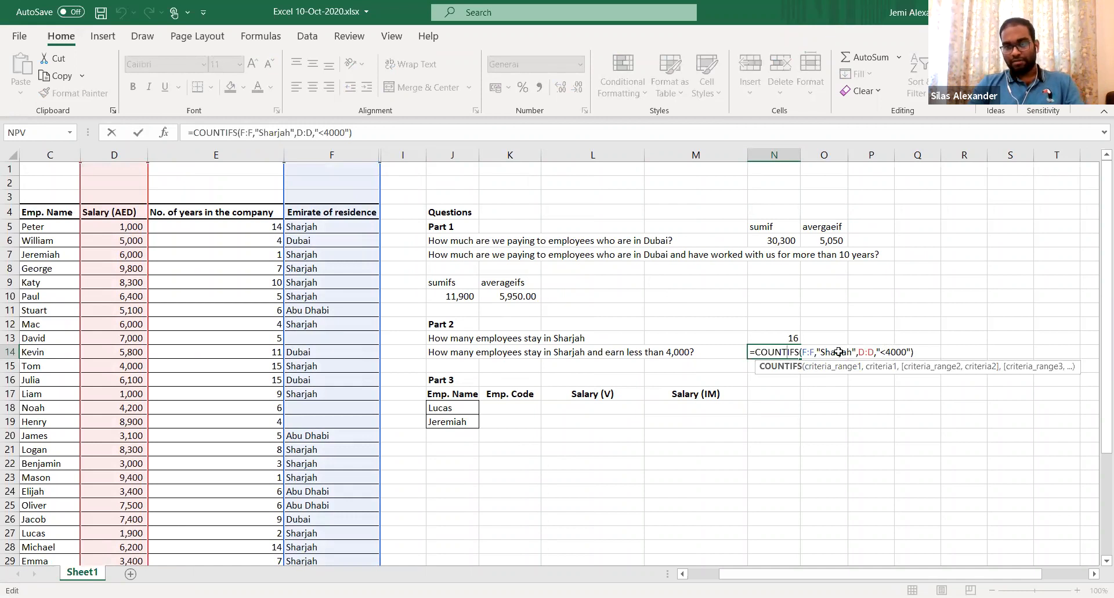
{"action": "key", "text": "Escape"}
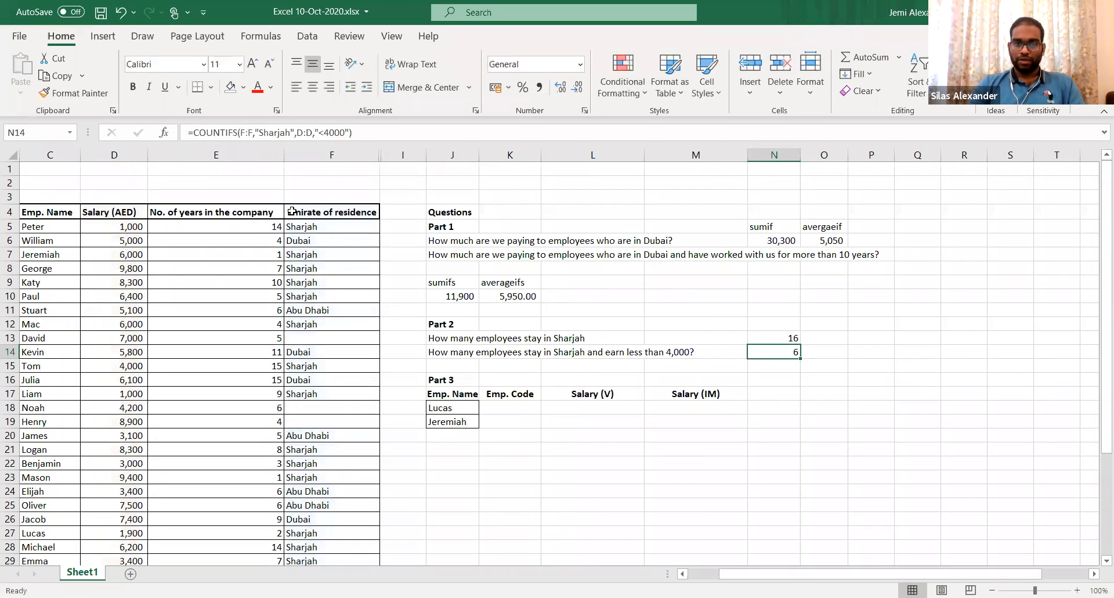
Turn on filtering for the employee table and filter the Emirate of residence column to Sharjah only
{"action": "left_click", "coordinate": [292, 212]}
{"action": "key", "text": "ctrl+shift+l"}
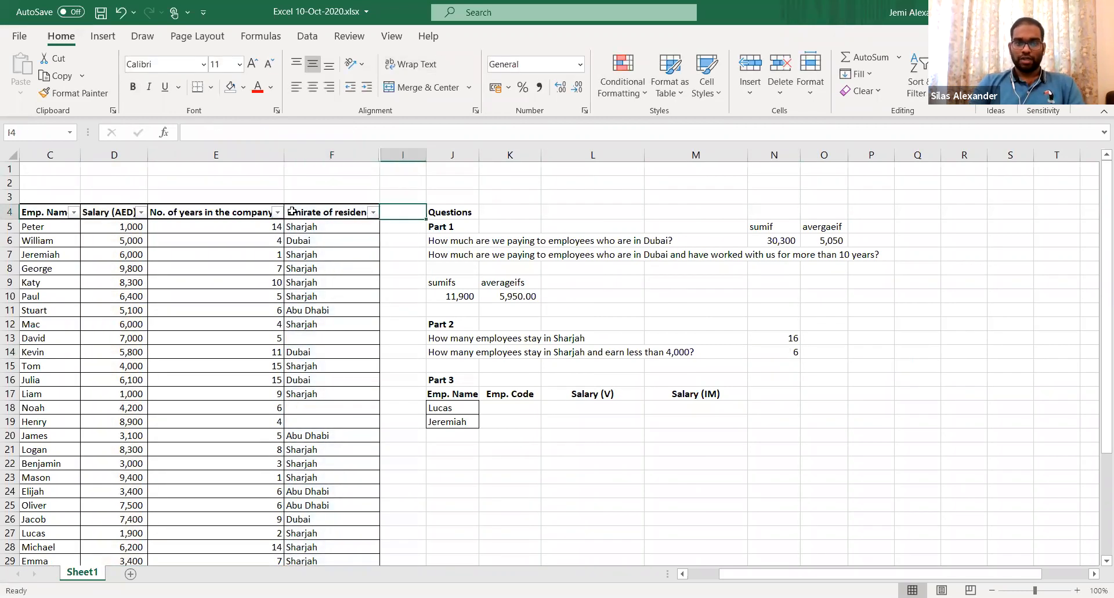
{"action": "key", "text": "alt+Down"}
{"action": "key", "text": "Tab"}
{"action": "key", "text": "space"}
{"action": "key", "text": "Down"}
{"action": "key", "text": "Down"}
{"action": "key", "text": "Down"}
{"action": "key", "text": "space"}
{"action": "key", "text": "Tab"}
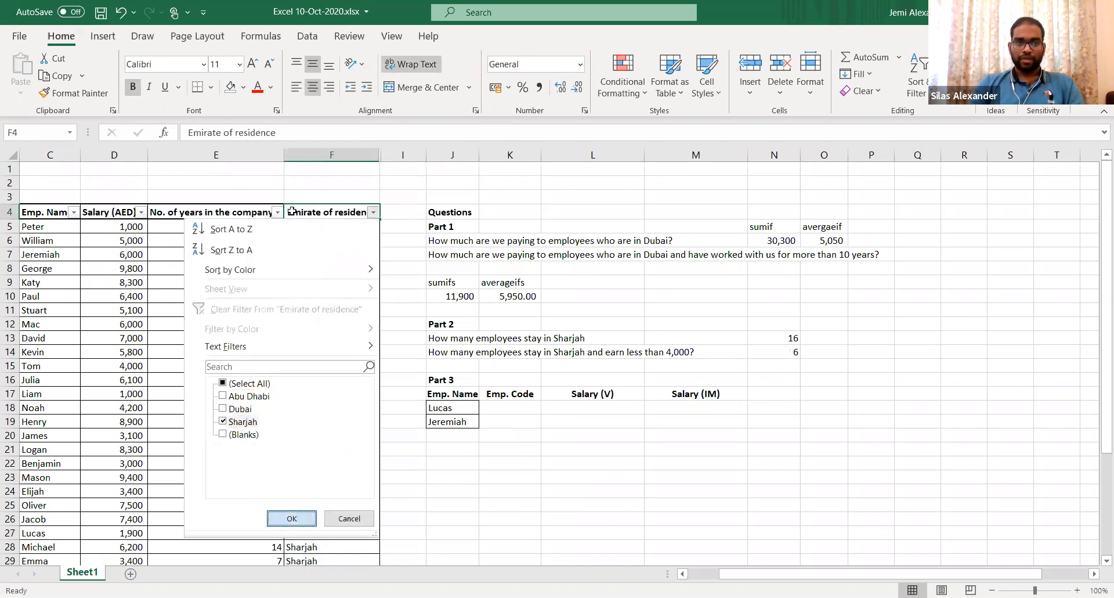
{"action": "key", "text": "Return"}
Filter the Salary (AED) column with a number filter for values less than 4000
{"action": "key", "text": "alt+Down"}
{"action": "key", "text": "Down"}
{"action": "key", "text": "Tab"}
{"action": "key", "text": "Down"}
{"action": "key", "text": "Down"}
{"action": "key", "text": "Down"}
{"action": "key", "text": "Down"}
{"action": "key", "text": "Down"}
{"action": "key", "text": "Down"}
{"action": "key", "text": "Down"}
{"action": "key", "text": "Up"}
{"action": "key", "text": "Up"}
{"action": "key", "text": "Up"}
{"action": "key", "text": "Up"}
{"action": "key", "text": "Up"}
{"action": "key", "text": "Up"}
{"action": "key", "text": "Up"}
{"action": "key", "text": "Up"}
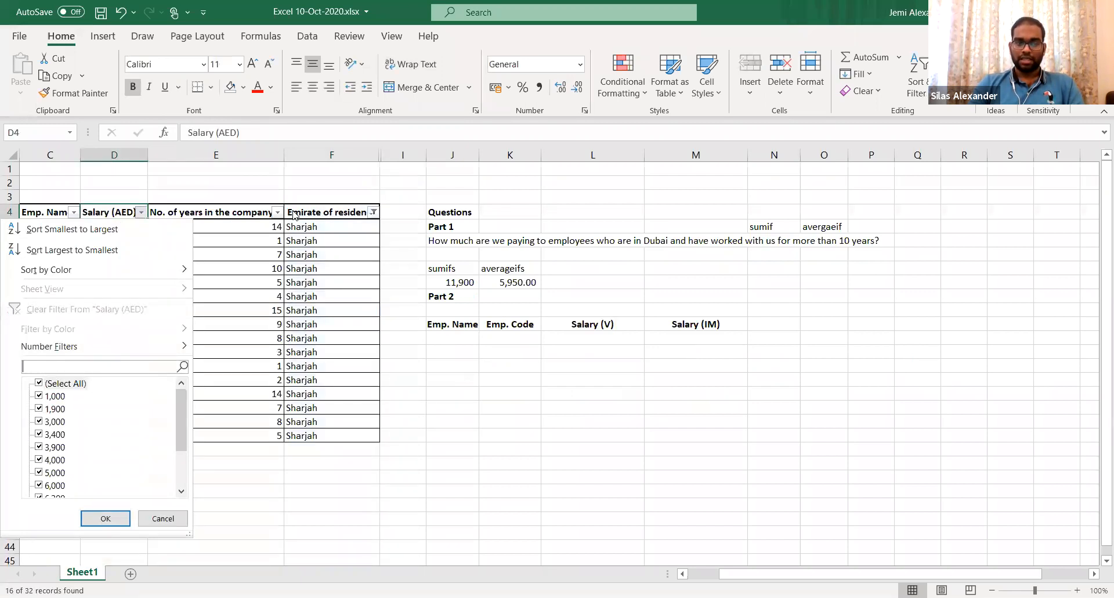
{"action": "key", "text": "Up"}
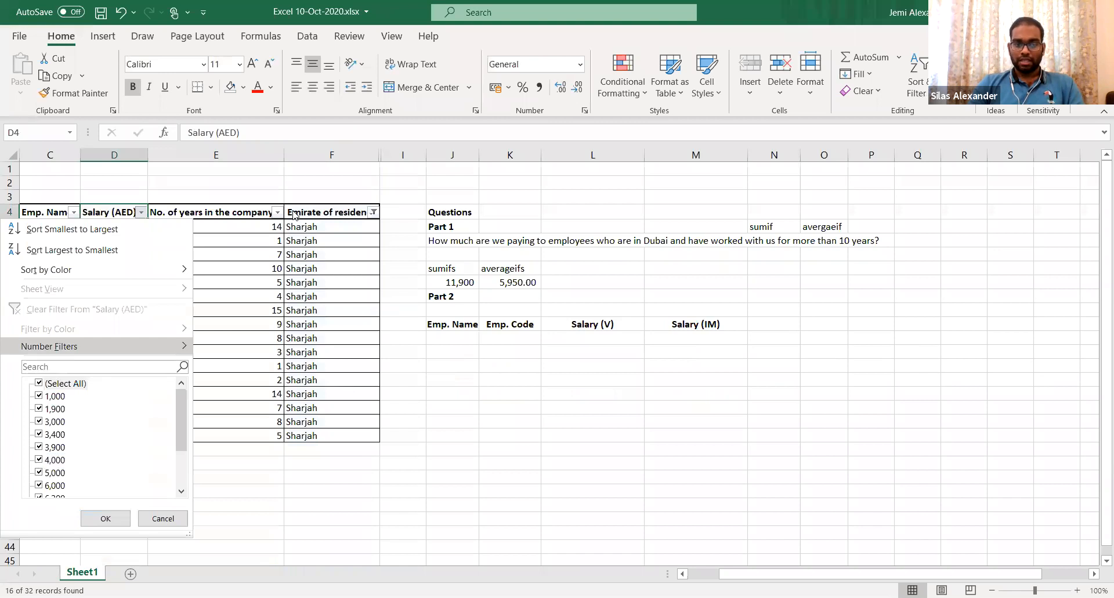
{"action": "key", "text": "Right"}
{"action": "key", "text": "Down"}
{"action": "key", "text": "Down"}
{"action": "key", "text": "Down"}
{"action": "key", "text": "Down"}
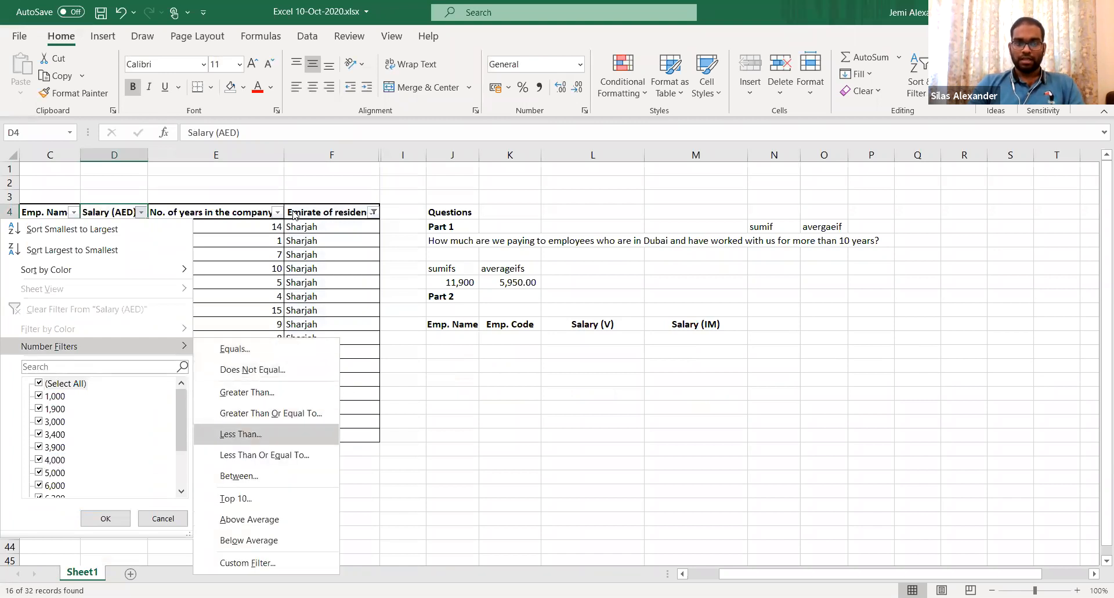
{"action": "key", "text": "Return"}
{"action": "type", "text": "4000"}
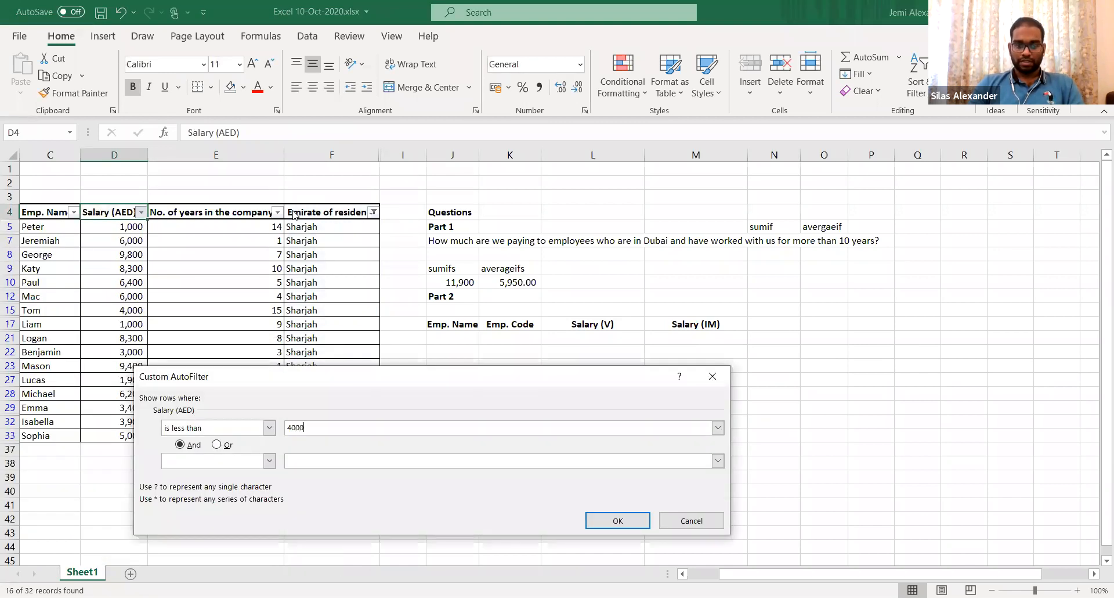
{"action": "key", "text": "Return"}
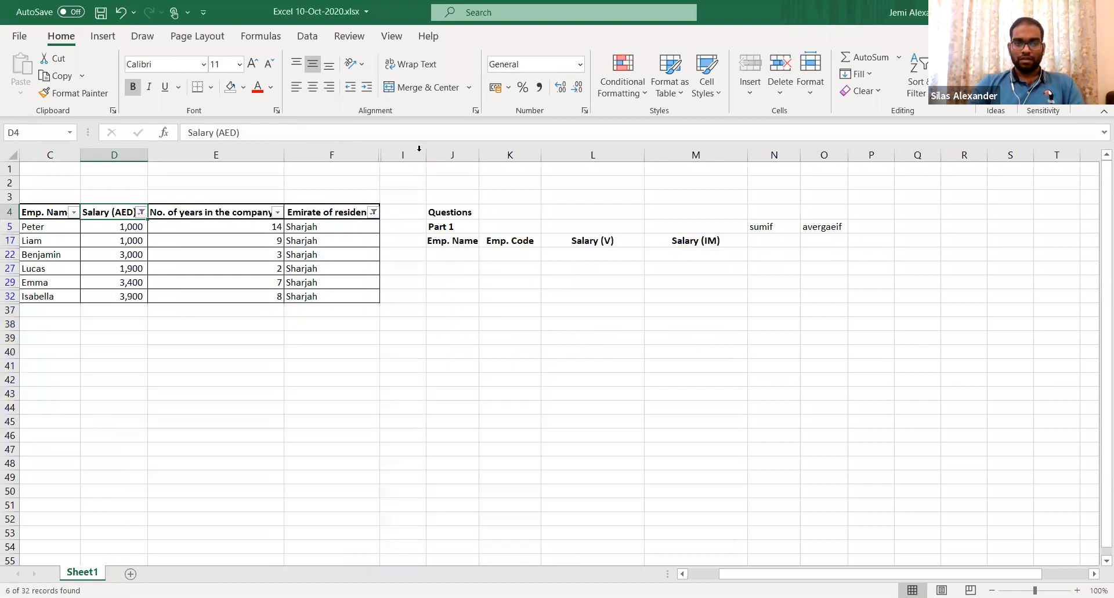
Select the filtered Sharjah entries to check their count, and remove the filters from the employee table
{"action": "left_click", "coordinate": [368, 216]}
{"action": "key", "text": "Down"}
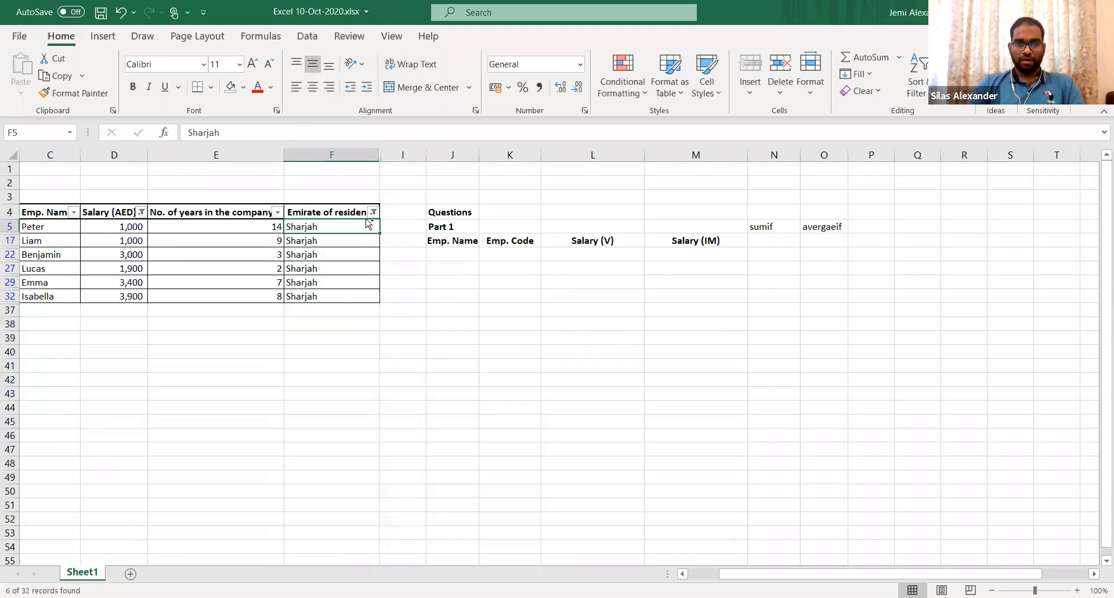
{"action": "key", "text": "shift+Down"}
{"action": "key", "text": "shift+Down"}
{"action": "key", "text": "shift+Down"}
{"action": "key", "text": "shift+Down"}
{"action": "key", "text": "shift+Down"}
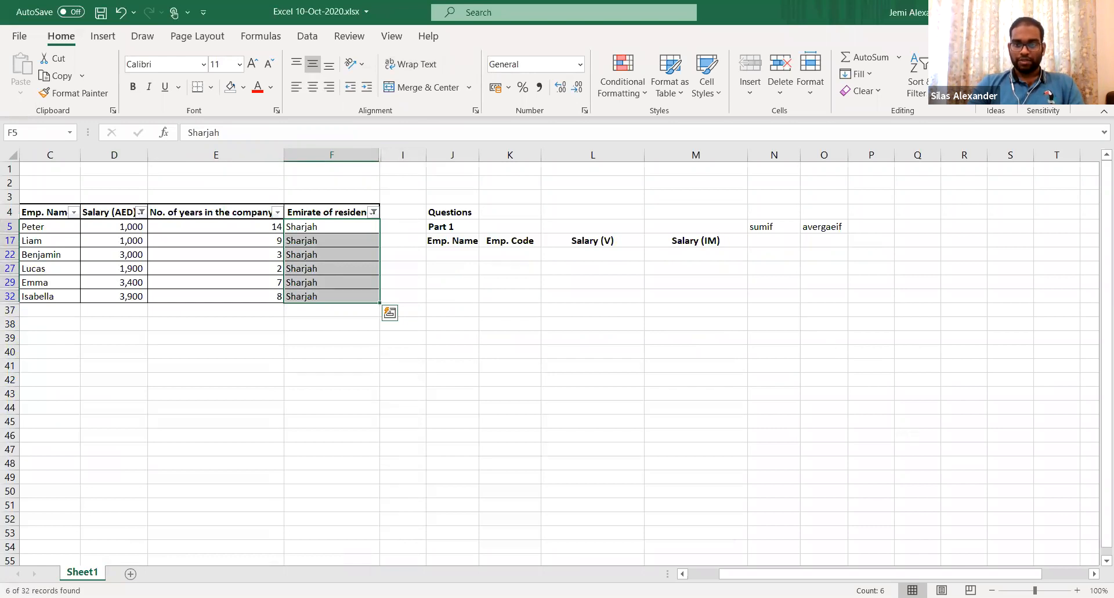
{"action": "left_click", "coordinate": [734, 390]}
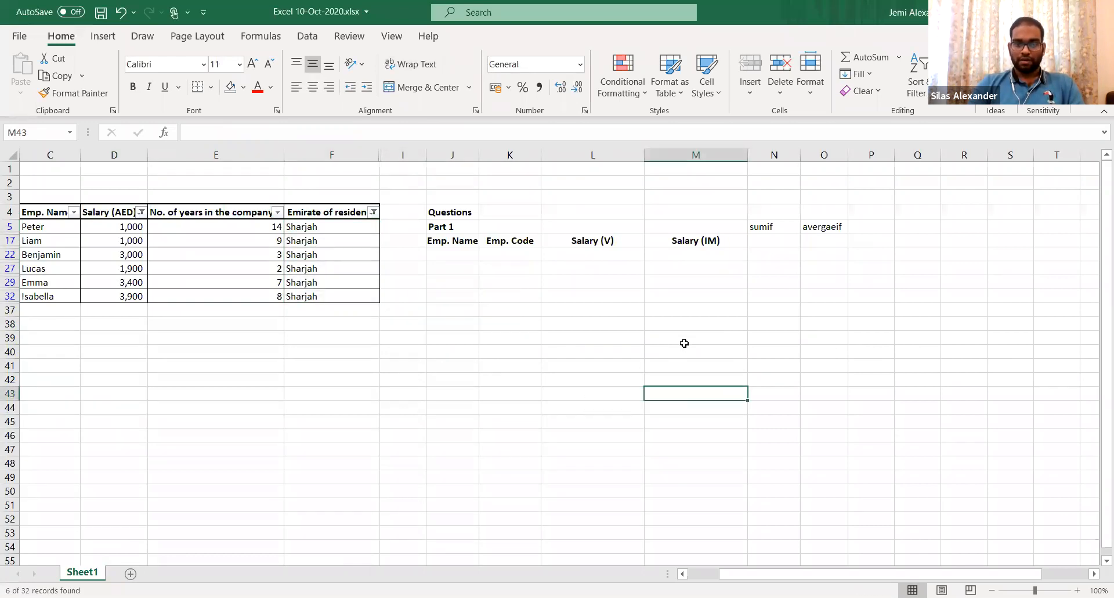
{"action": "key", "text": "ctrl+shift+l"}
{"action": "left_click", "coordinate": [766, 353]}
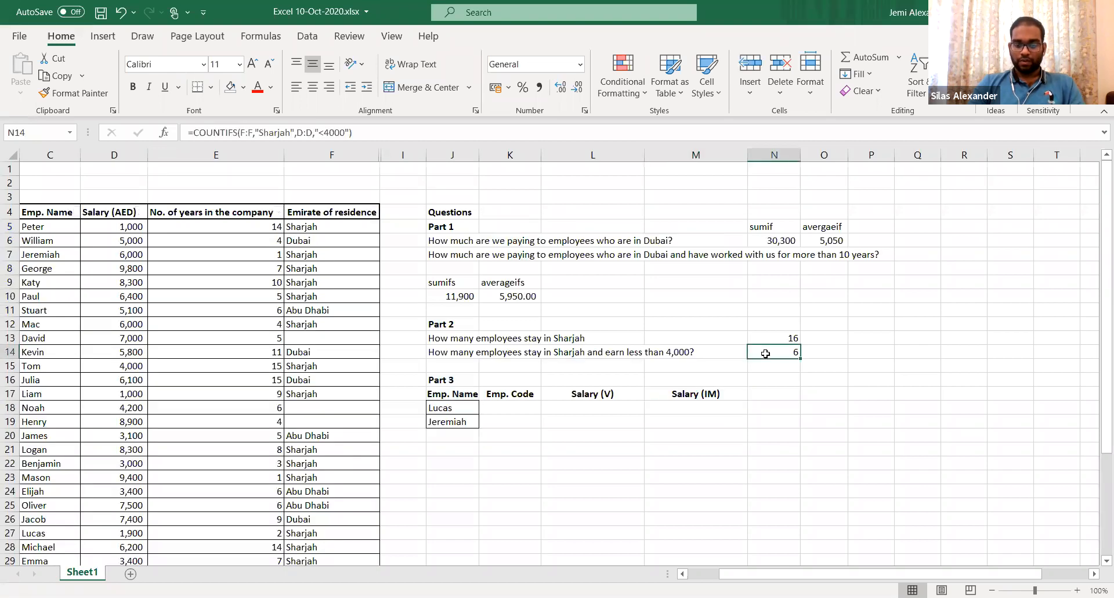
Review the Sharjah COUNTIF formula in N13 and the ranges and criteria of the COUNTIFS formula in N14
{"action": "key", "text": "Up"}
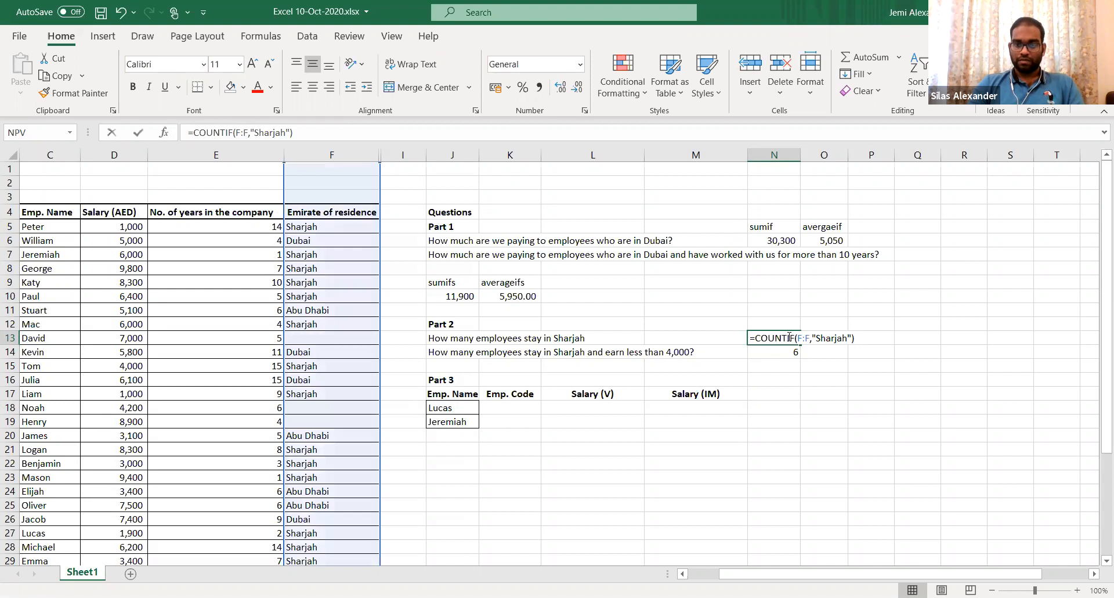
{"action": "key", "text": "ctrl+Return"}
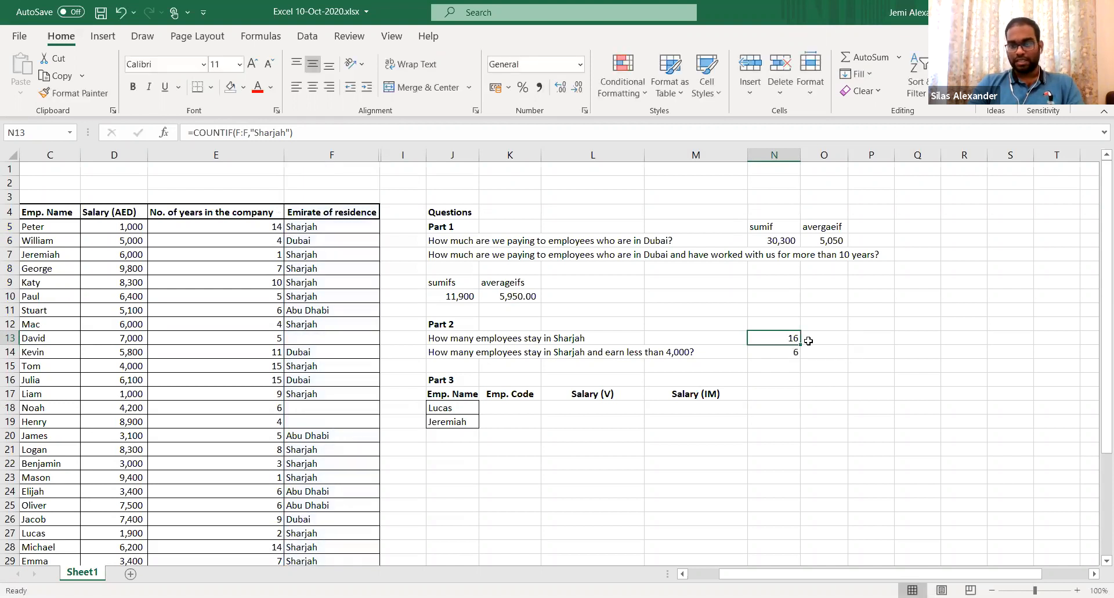
{"action": "double_click", "coordinate": [786, 352]}
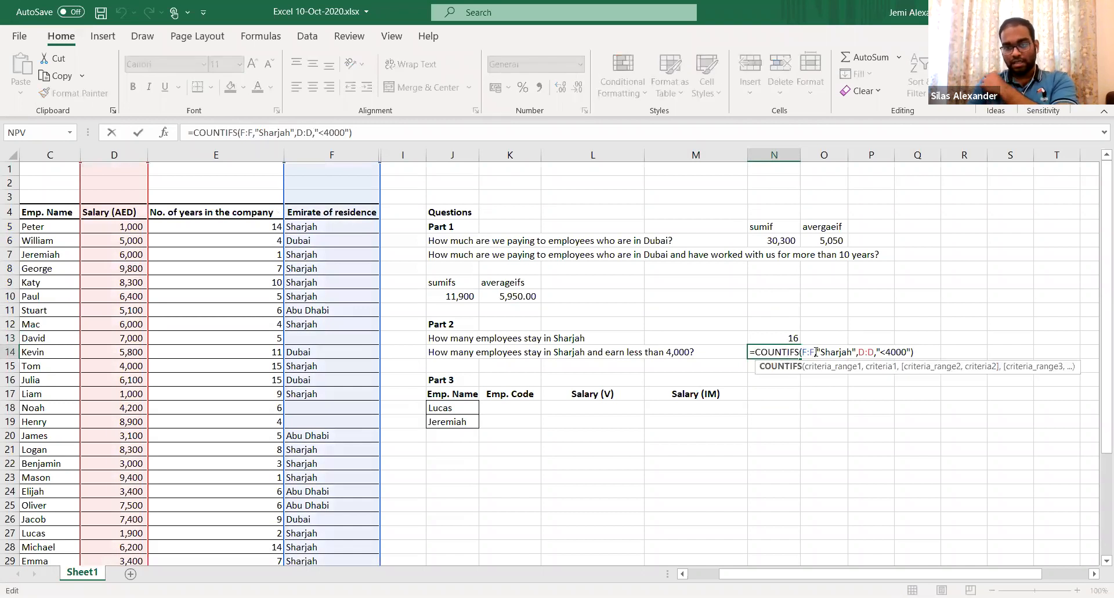
{"action": "left_click", "coordinate": [816, 352]}
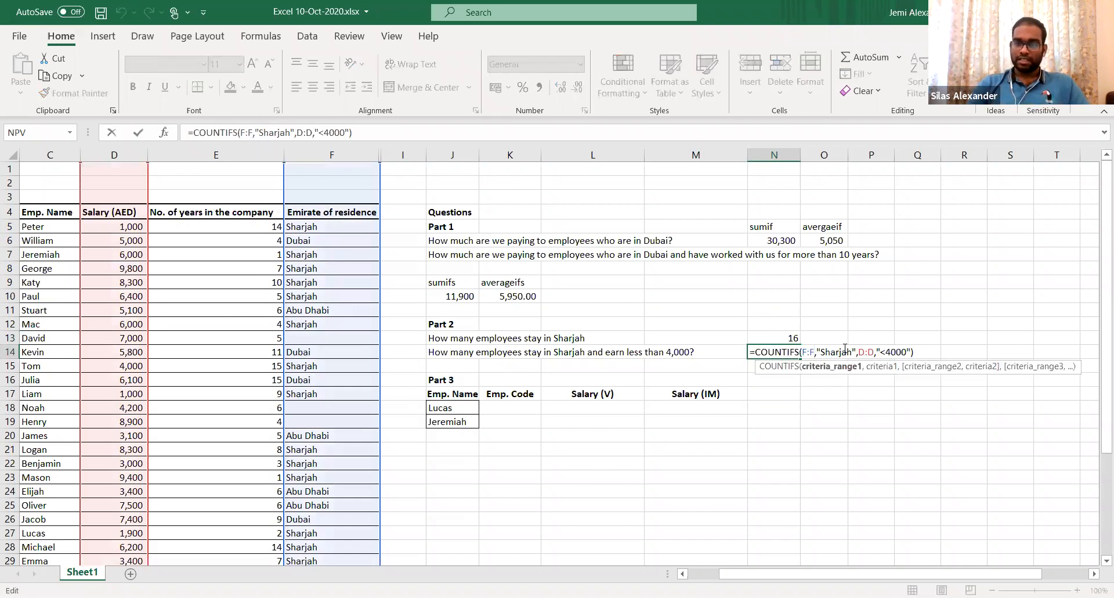
{"action": "double_click", "coordinate": [865, 352]}
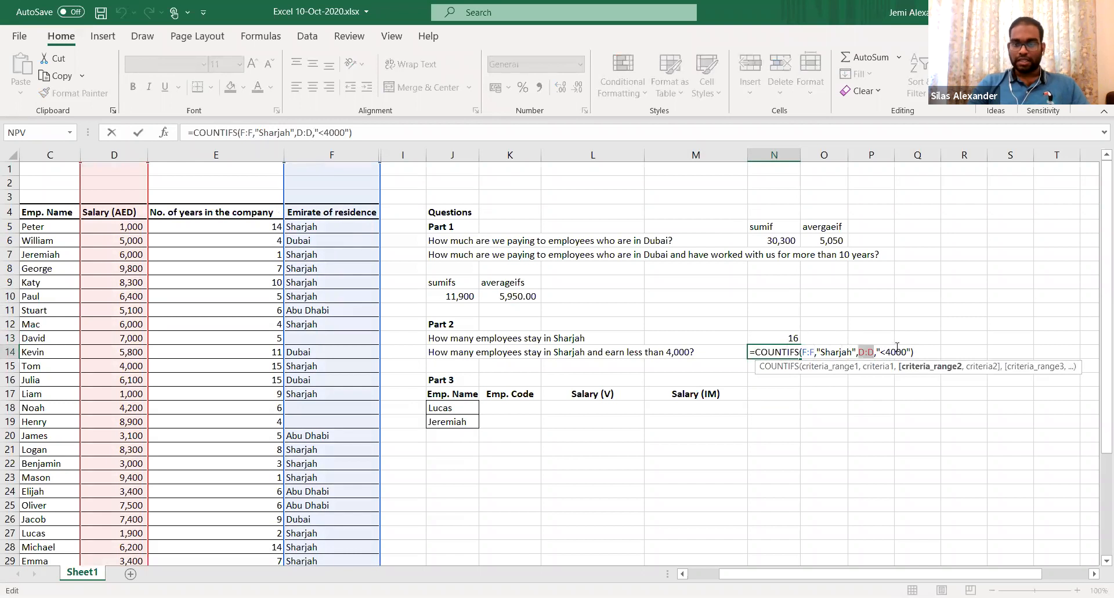
{"action": "key", "text": "ctrl+Return"}
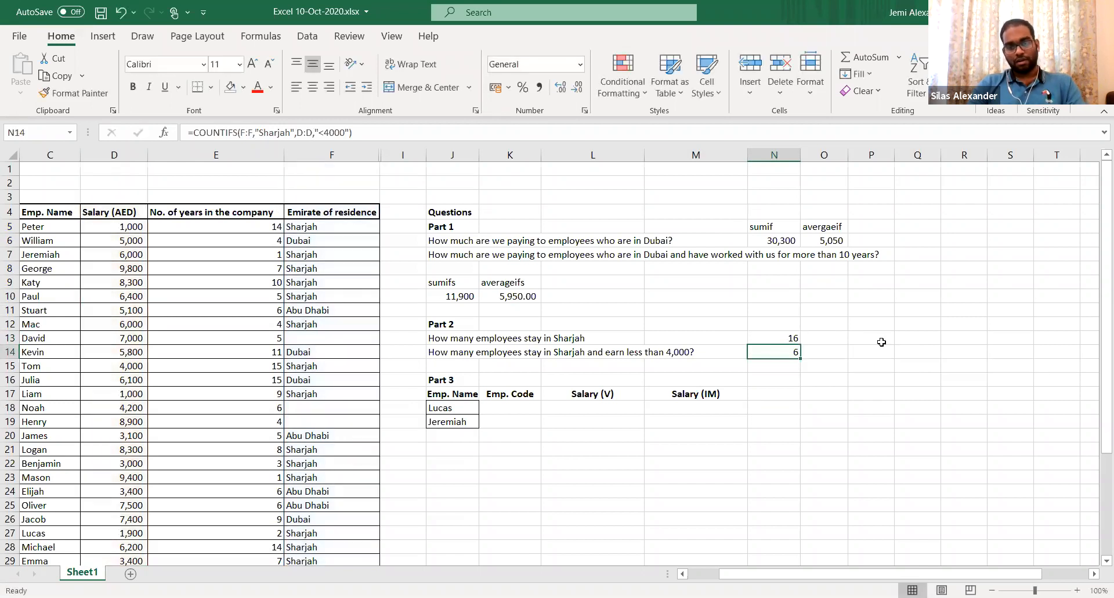
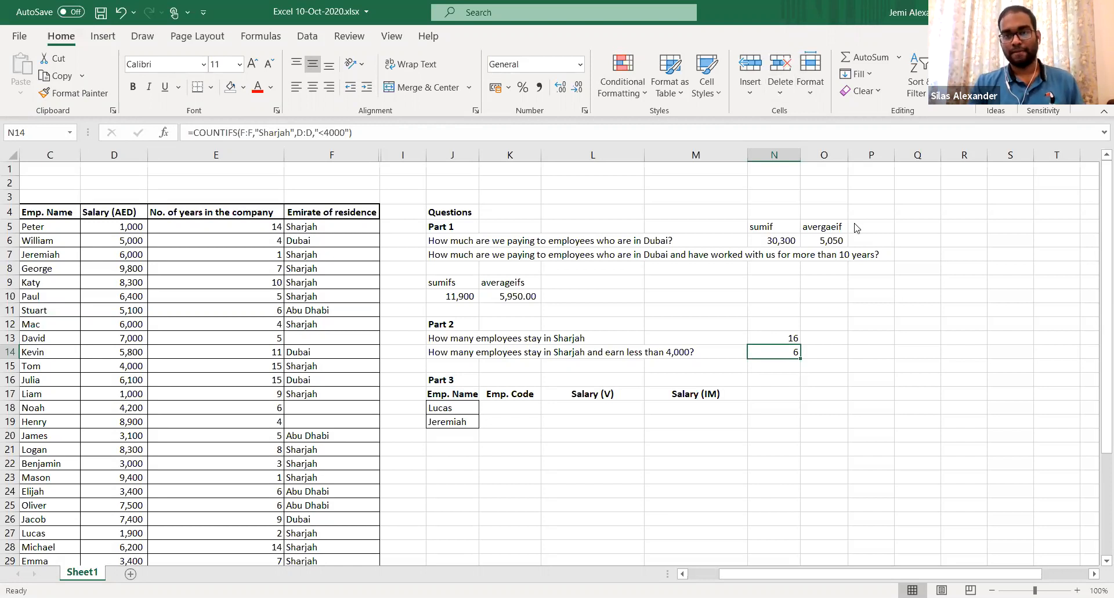
{"action": "left_click", "coordinate": [823, 116]}
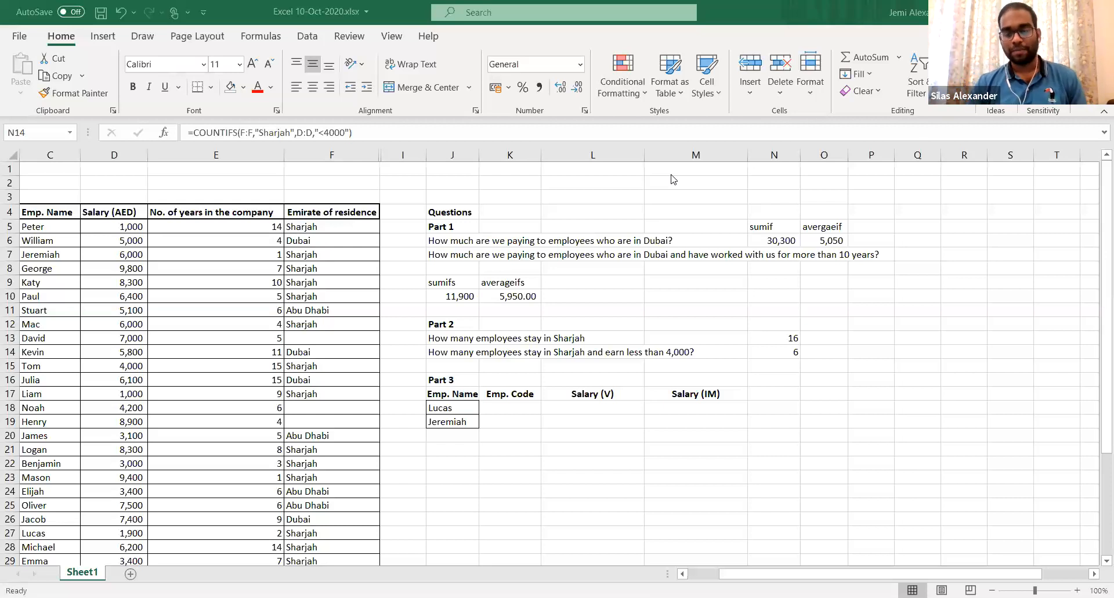
{"action": "left_click", "coordinate": [502, 314]}
{"action": "left_click", "coordinate": [510, 404]}
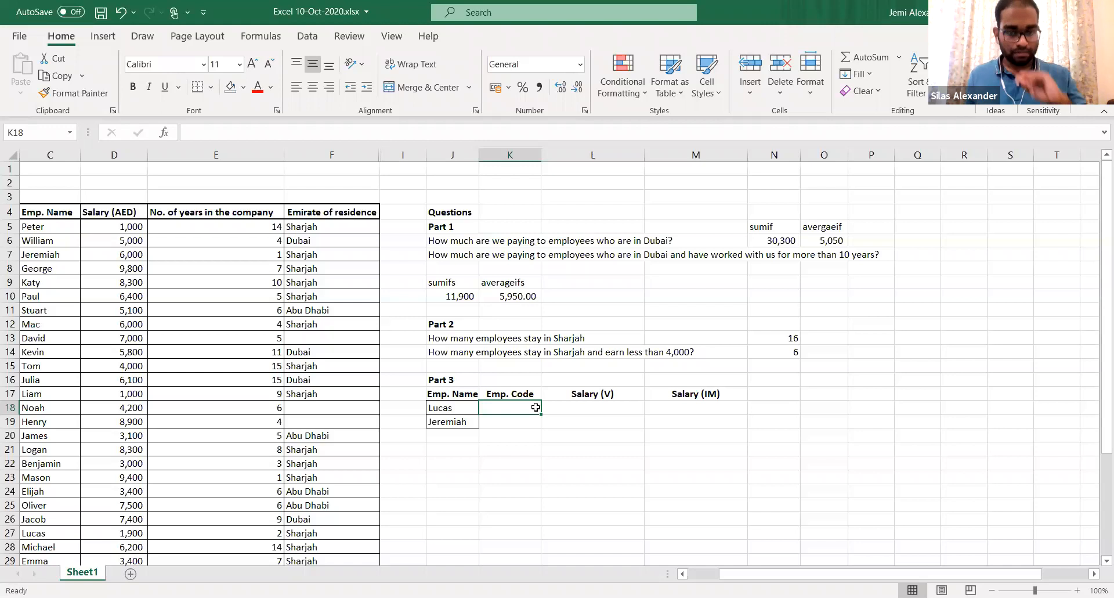
{"action": "key", "text": "Left"}
{"action": "key", "text": "Left"}
{"action": "key", "text": "Left"}
{"action": "key", "text": "Left"}
{"action": "key", "text": "Left"}
{"action": "key", "text": "Left"}
{"action": "key", "text": "Left"}
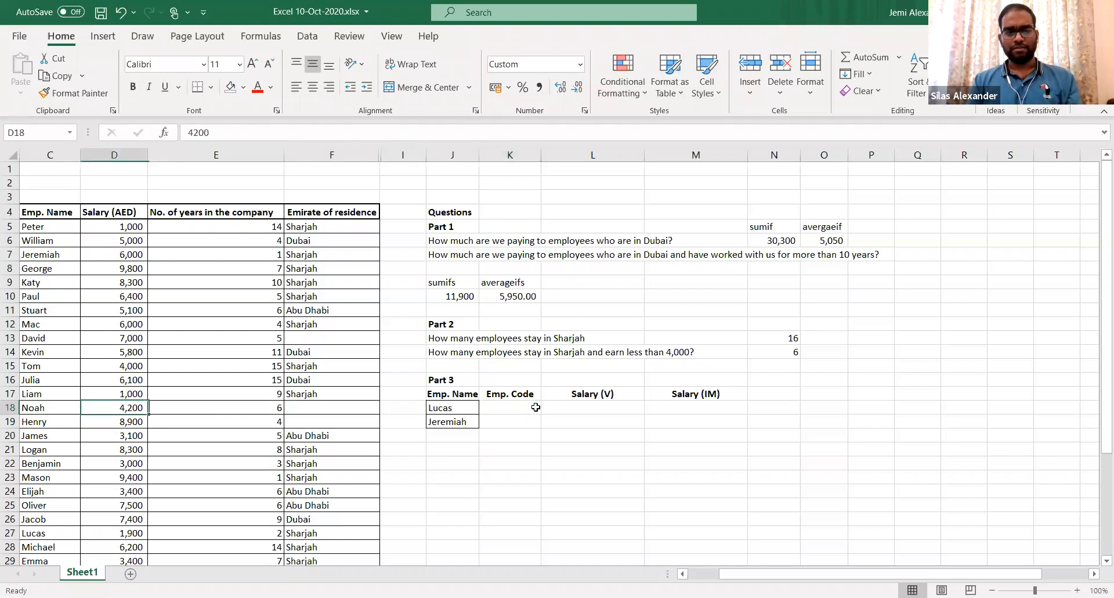
{"action": "key", "text": "Left"}
{"action": "key", "text": "Right"}
{"action": "key", "text": "Up"}
{"action": "key", "text": "Up"}
{"action": "key", "text": "Up"}
{"action": "key", "text": "ctrl+c"}
{"action": "key", "text": "Right"}
{"action": "key", "text": "Down"}
{"action": "key", "text": "Down"}
{"action": "key", "text": "Right"}
{"action": "key", "text": "Down"}
{"action": "key", "text": "Right"}
{"action": "key", "text": "Right"}
{"action": "key", "text": "Right"}
{"action": "key", "text": "Right"}
{"action": "key", "text": "Down"}
{"action": "key", "text": "Down"}
{"action": "key", "text": "Down"}
{"action": "key", "text": "Down"}
{"action": "key", "text": "Down"}
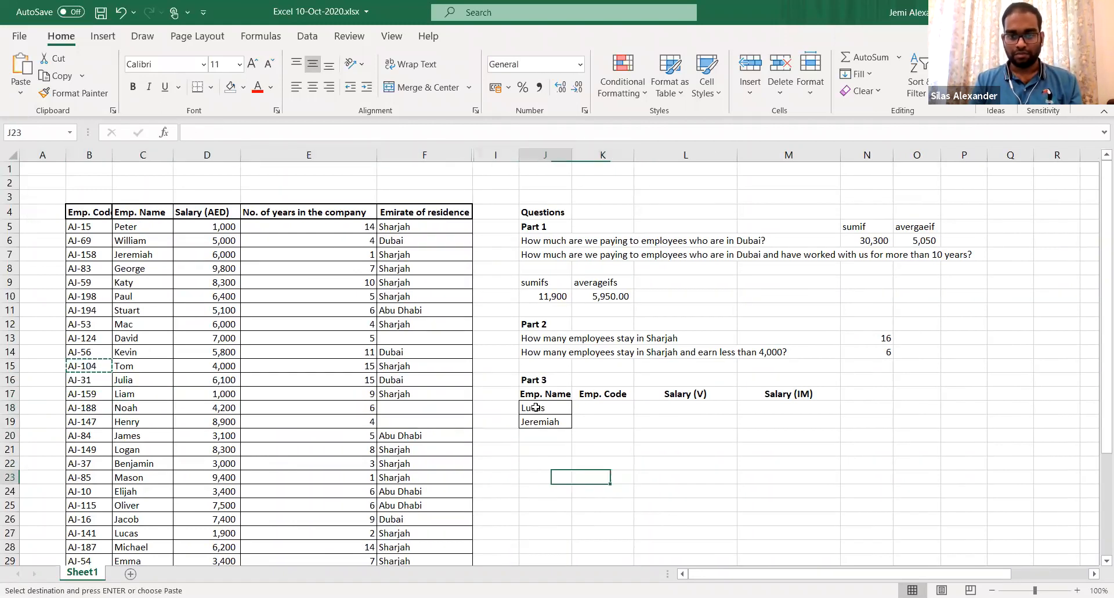
{"action": "type", "text": "\\"}
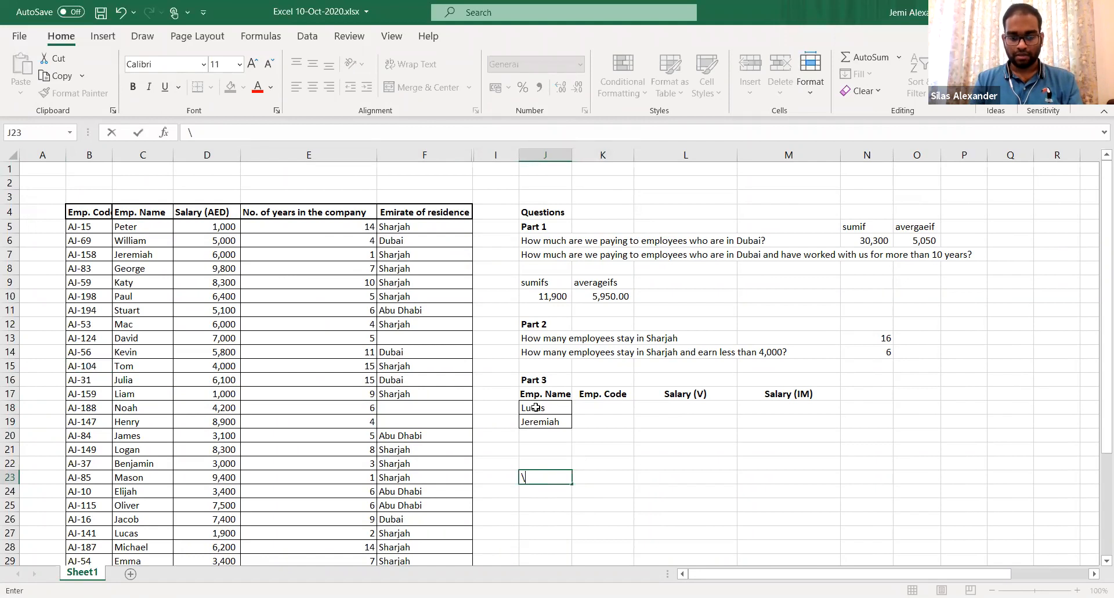
{"action": "key", "text": "Right"}
Copy the employee code from B15 into J23, below the Part 3 table
{"action": "key", "text": "Left"}
{"action": "key", "text": "Left"}
{"action": "key", "text": "Left"}
{"action": "key", "text": "Left"}
{"action": "key", "text": "Left"}
{"action": "key", "text": "Left"}
{"action": "key", "text": "Left"}
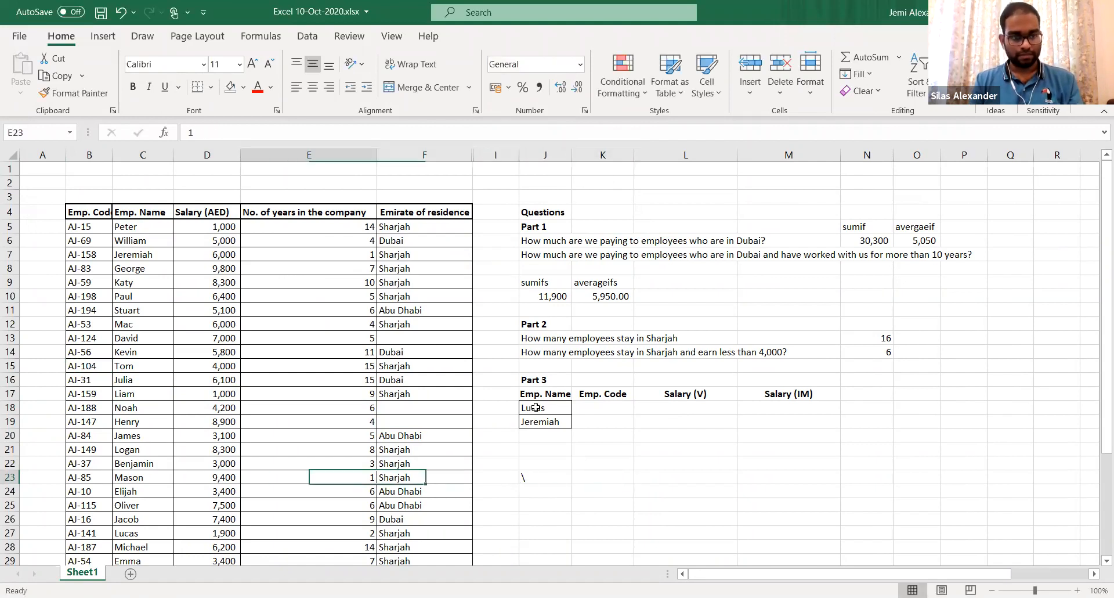
{"action": "key", "text": "Up"}
{"action": "key", "text": "Up"}
{"action": "key", "text": "Up"}
{"action": "key", "text": "Up"}
{"action": "key", "text": "Up"}
{"action": "key", "text": "Up"}
{"action": "key", "text": "Up"}
{"action": "key", "text": "Up"}
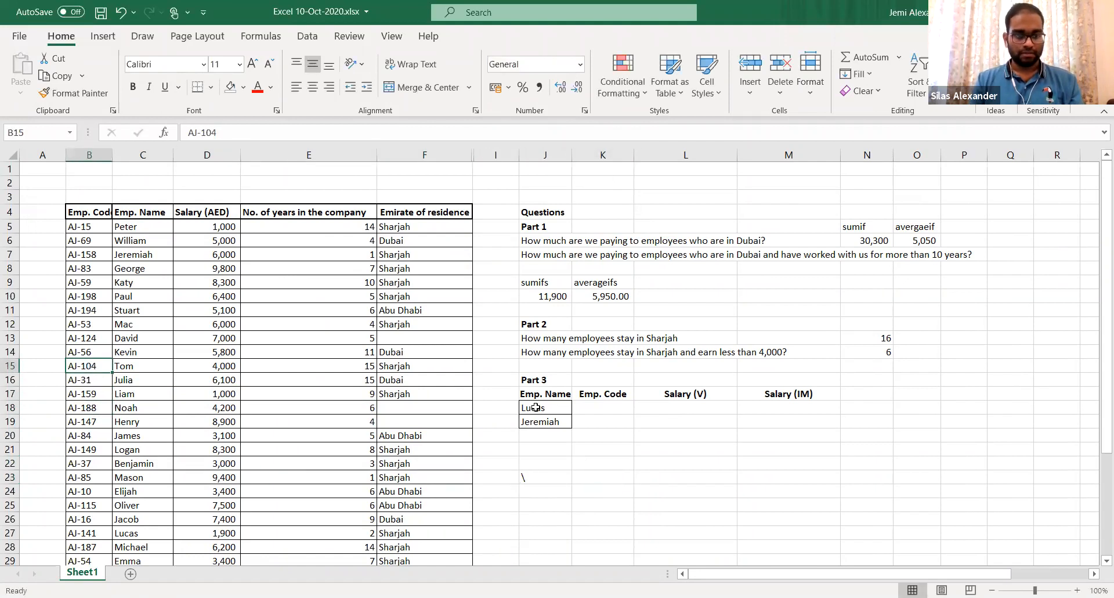
{"action": "key", "text": "ctrl+c"}
{"action": "key", "text": "ctrl+Down"}
{"action": "key", "text": "ctrl+Right"}
{"action": "key", "text": "Down"}
{"action": "key", "text": "Right"}
{"action": "key", "text": "Right"}
{"action": "key", "text": "Right"}
{"action": "key", "text": "Up"}
{"action": "key", "text": "Up"}
{"action": "key", "text": "Up"}
{"action": "key", "text": "Up"}
{"action": "key", "text": "Up"}
{"action": "key", "text": "Up"}
{"action": "key", "text": "Up"}
{"action": "key", "text": "Up"}
{"action": "key", "text": "Up"}
{"action": "key", "text": "Up"}
{"action": "key", "text": "Up"}
{"action": "key", "text": "Up"}
{"action": "key", "text": "Up"}
{"action": "key", "text": "Up"}
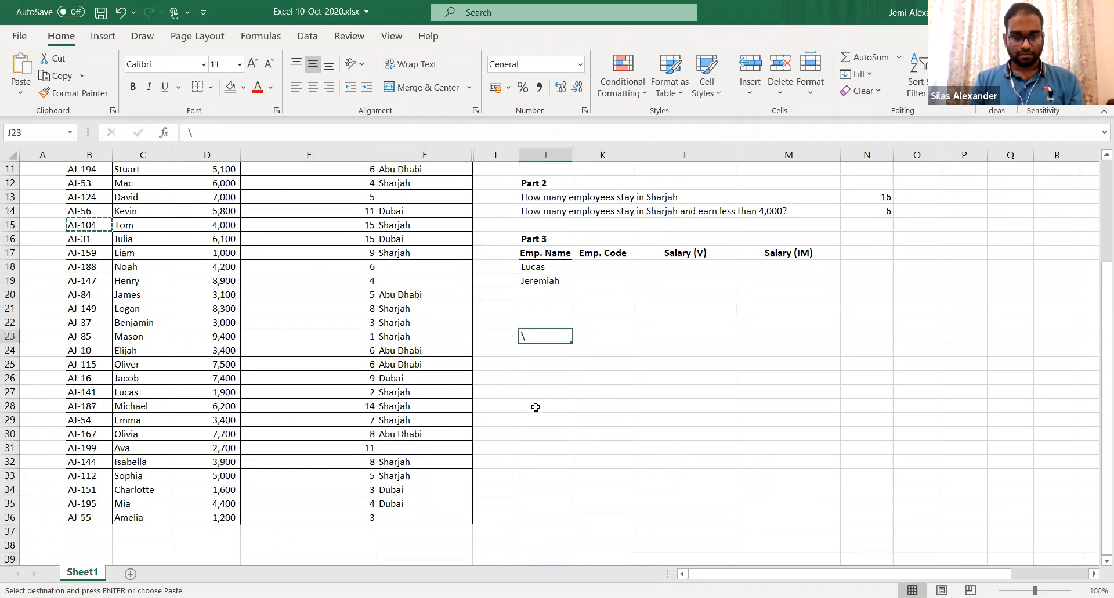
{"action": "key", "text": "ctrl+v"}
{"action": "scroll", "coordinate": [536, 407], "scroll_direction": "up", "scroll_amount": 2}
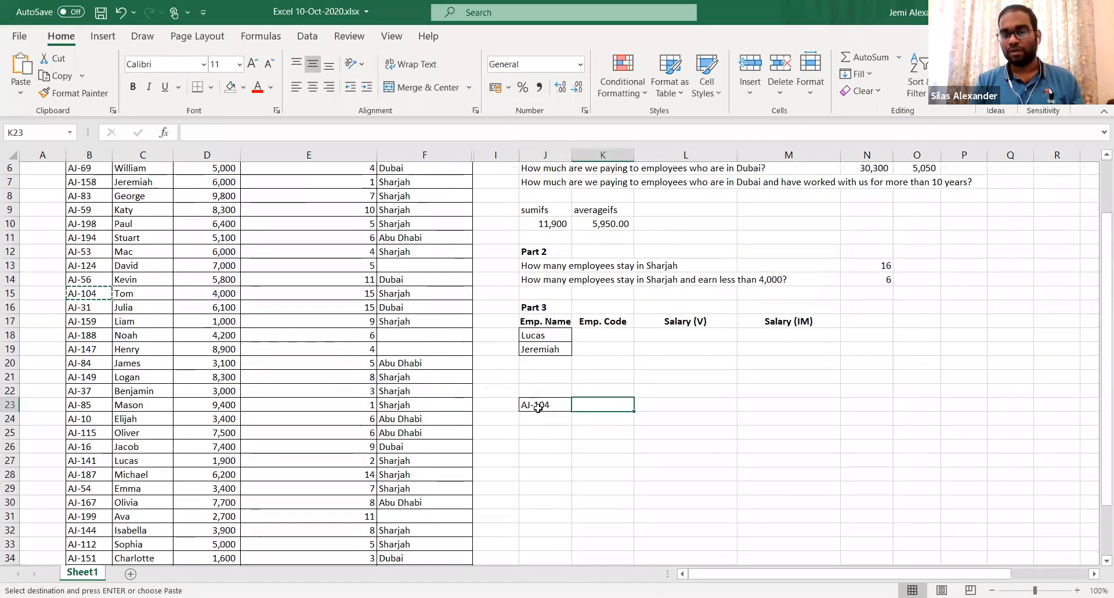
{"action": "scroll", "coordinate": [546, 413], "scroll_direction": "up", "scroll_amount": 2}
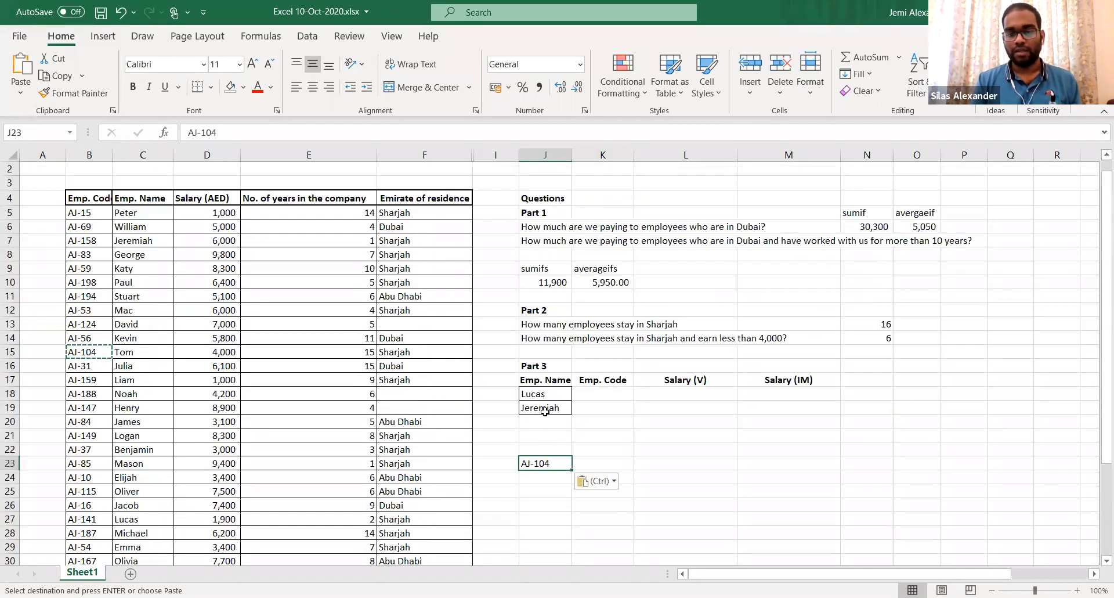
{"action": "left_click", "coordinate": [590, 462]}
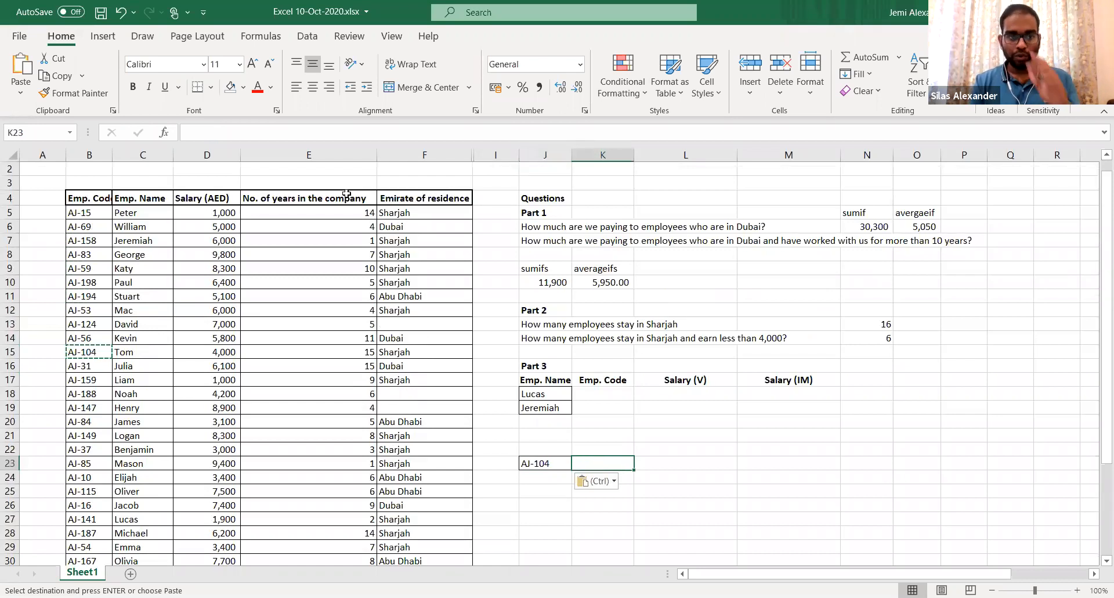
{"action": "key", "text": "Escape"}
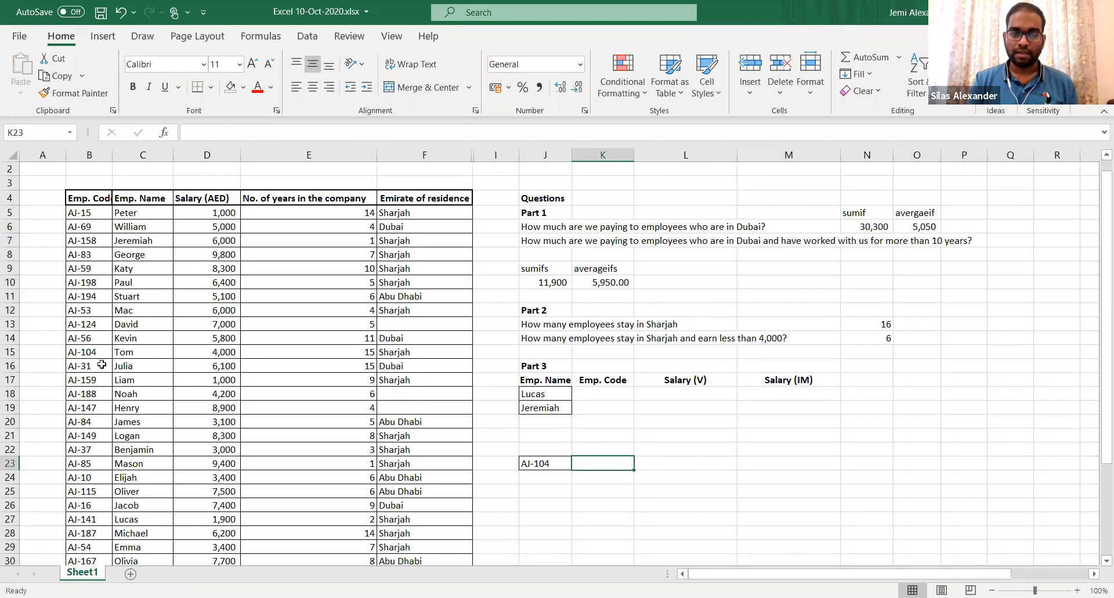
Start a VLOOKUP formula in K23 with J23 as the lookup value and B5:C36 as the table array
{"action": "left_click", "coordinate": [101, 364]}
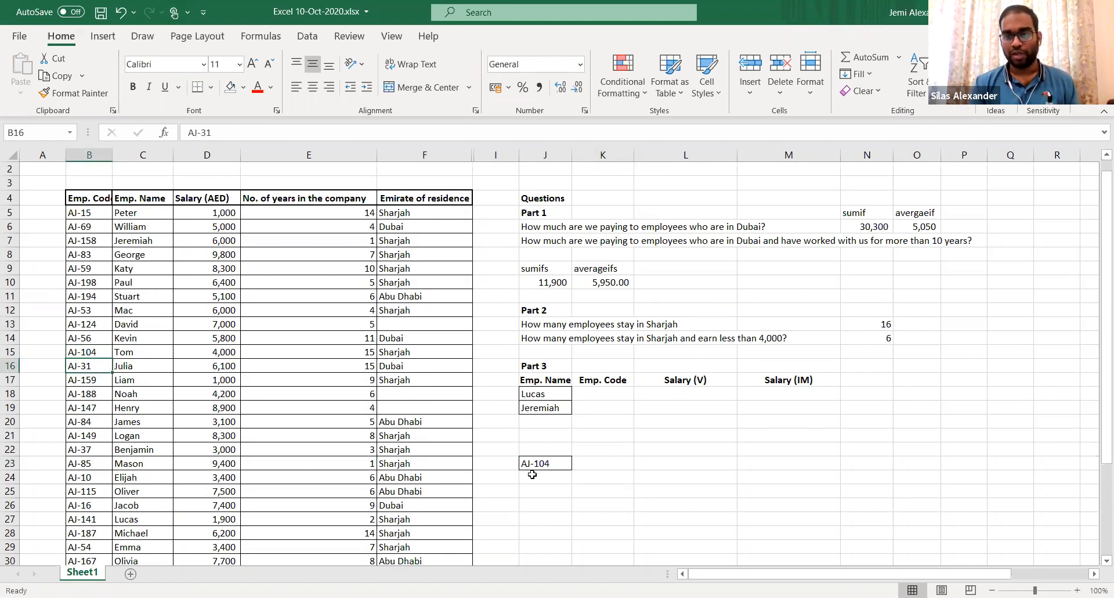
{"action": "left_click", "coordinate": [601, 466]}
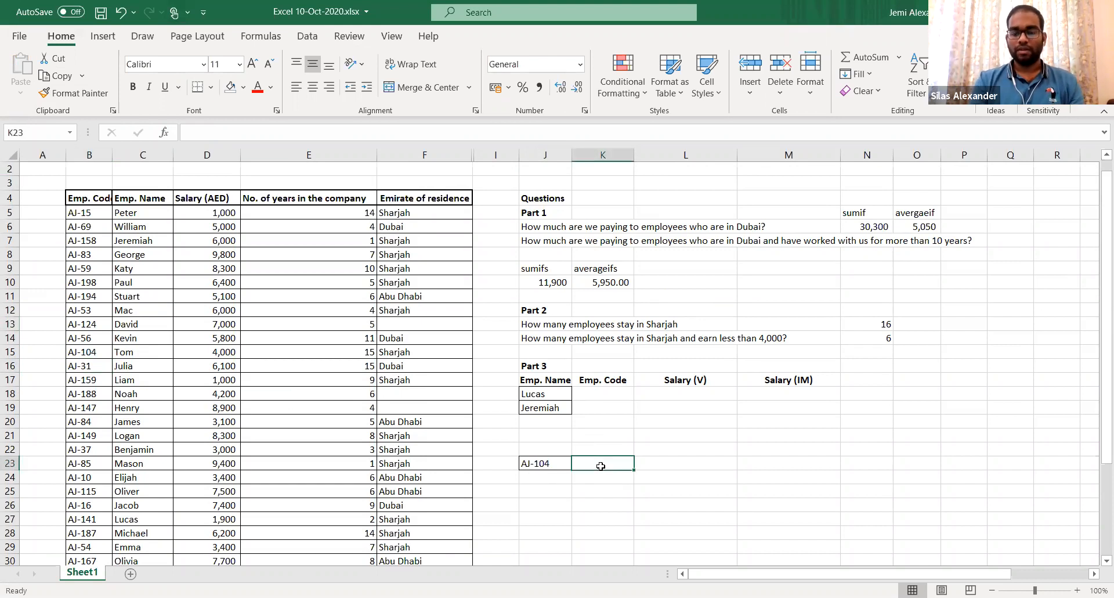
{"action": "type", "text": "="}
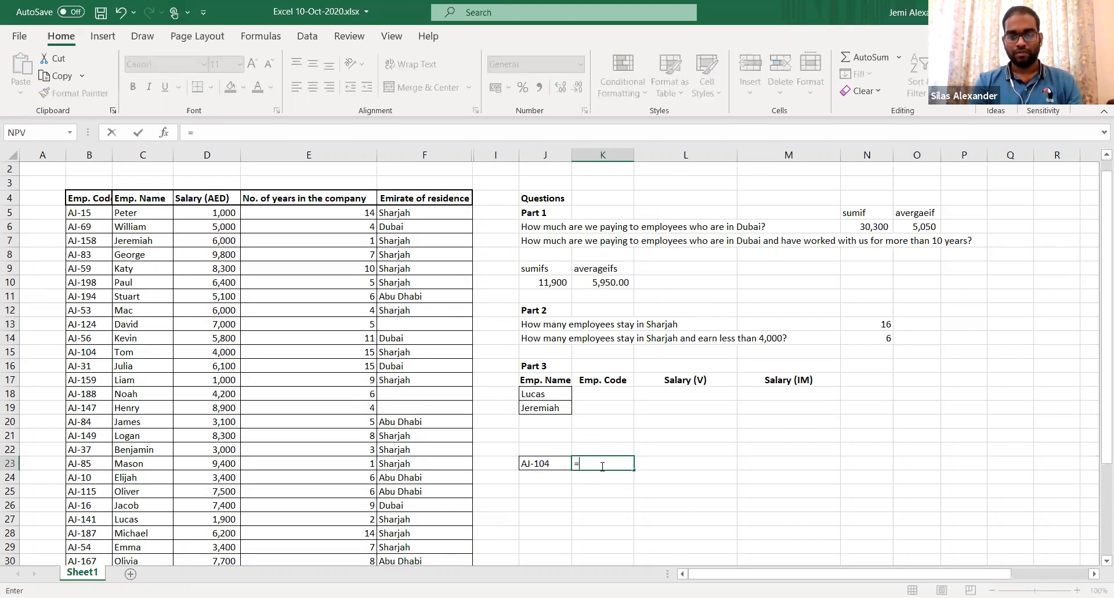
{"action": "type", "text": "VLOOKUP("}
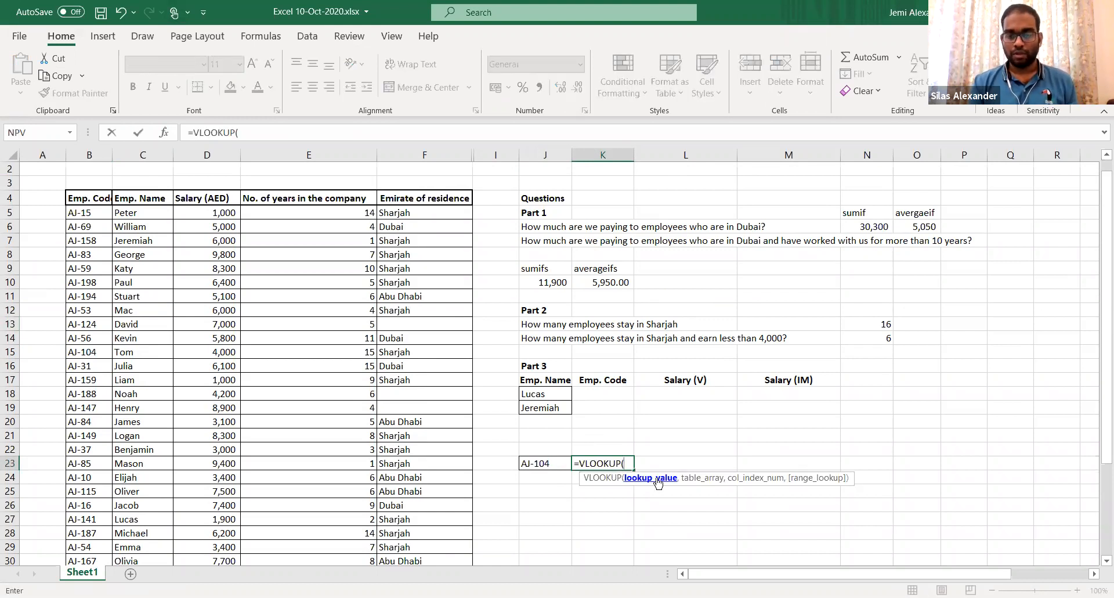
{"action": "left_click", "coordinate": [538, 463]}
{"action": "type", "text": ","}
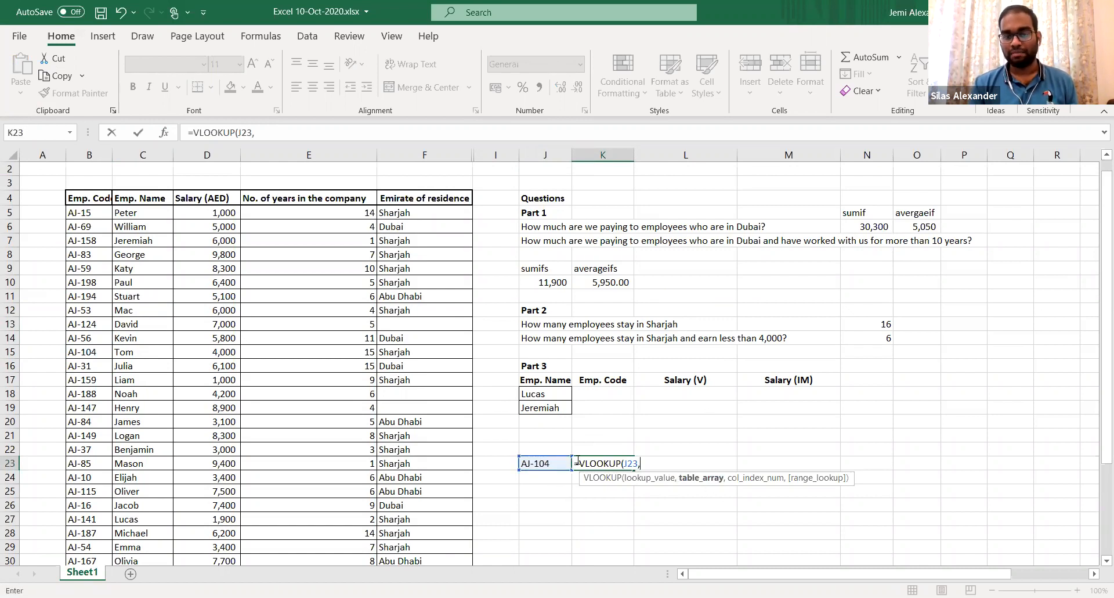
{"action": "left_click", "coordinate": [84, 205]}
{"action": "left_click", "coordinate": [84, 206]}
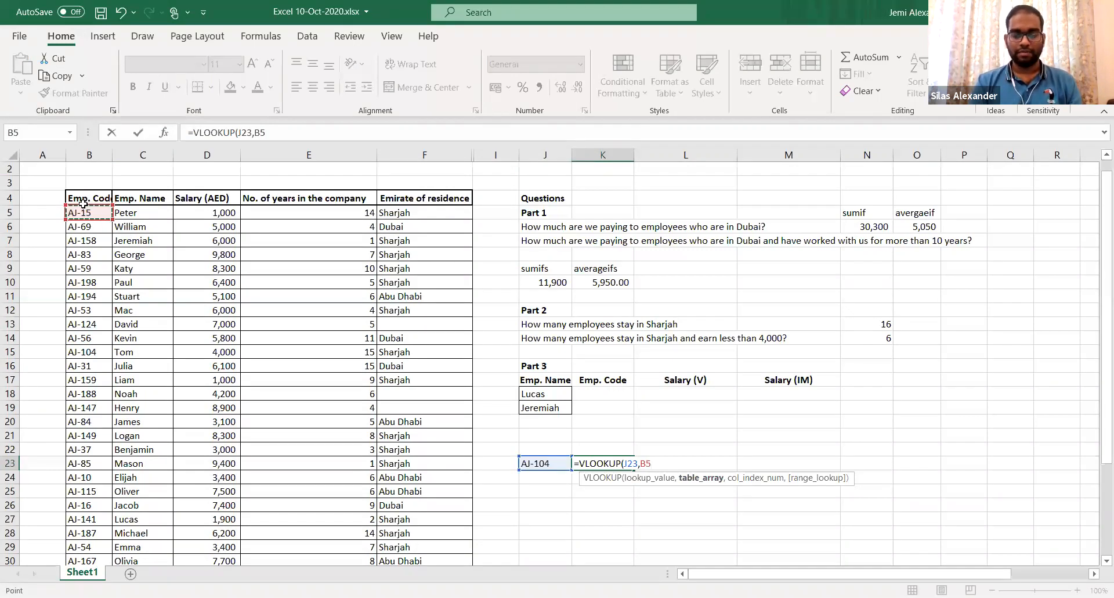
{"action": "key", "text": "ctrl+shift+Down"}
{"action": "key", "text": "shift+Right"}
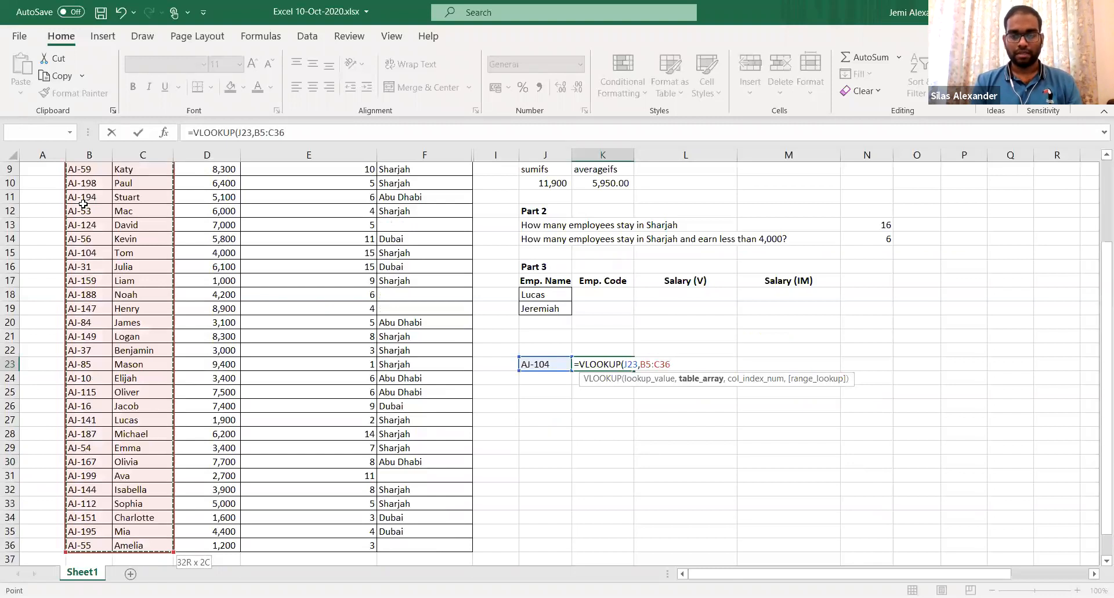
{"action": "type", "text": ","}
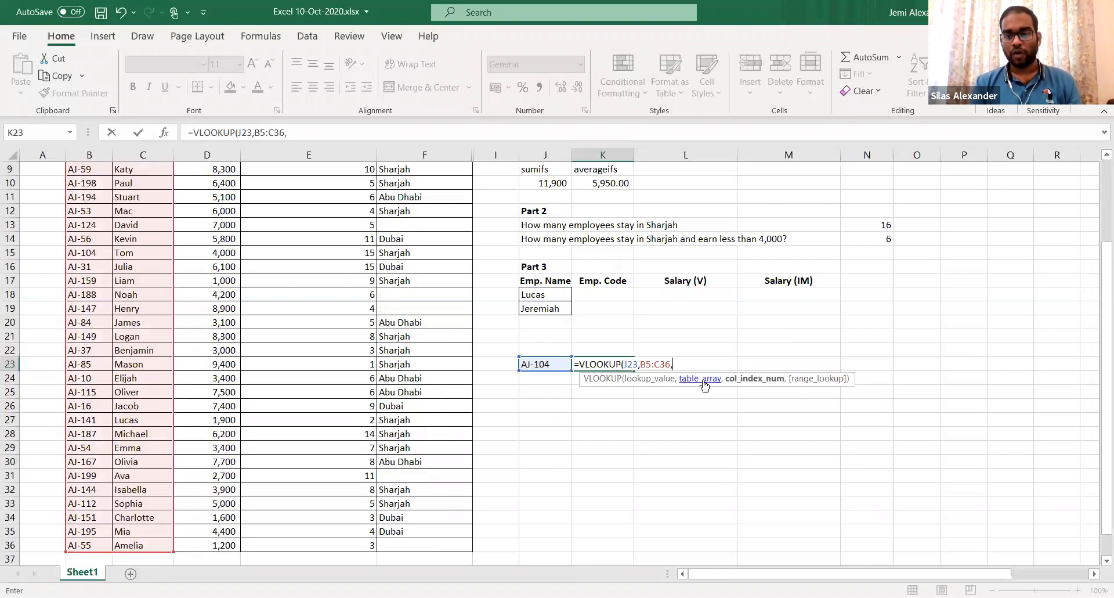
Complete the K23 VLOOKUP with column index 2 and FALSE for an exact match
{"action": "scroll", "coordinate": [700, 291], "scroll_direction": "up", "scroll_amount": 3}
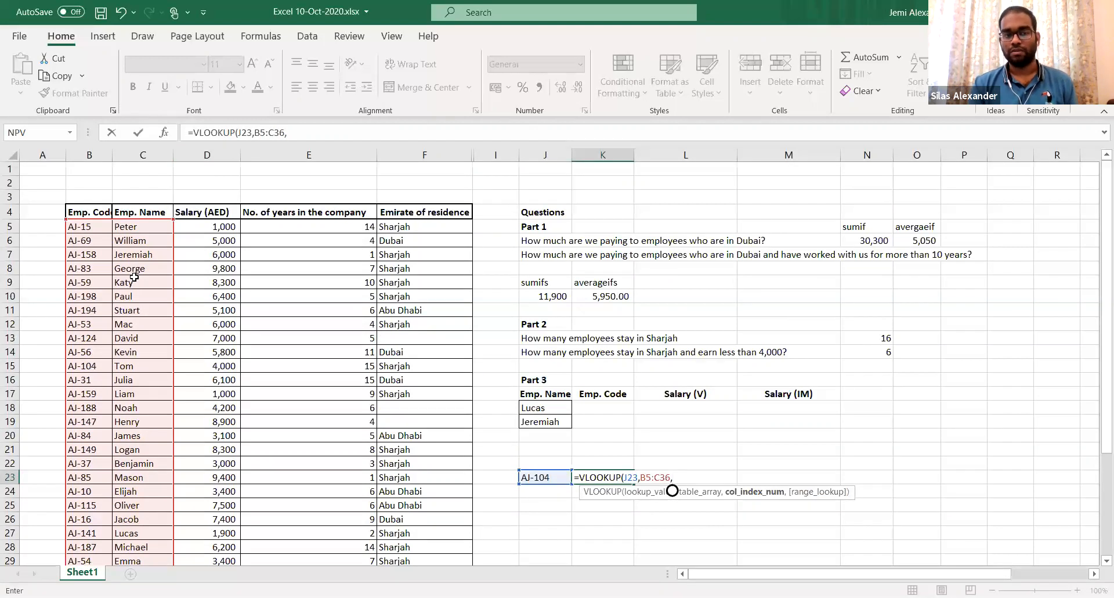
{"action": "type", "text": "2"}
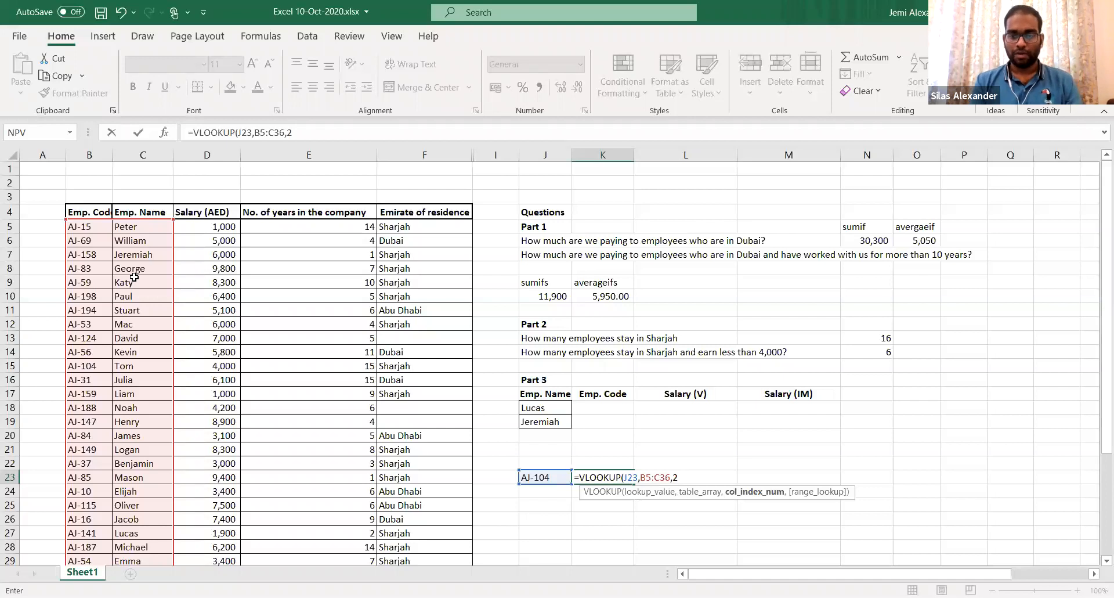
{"action": "type", "text": ","}
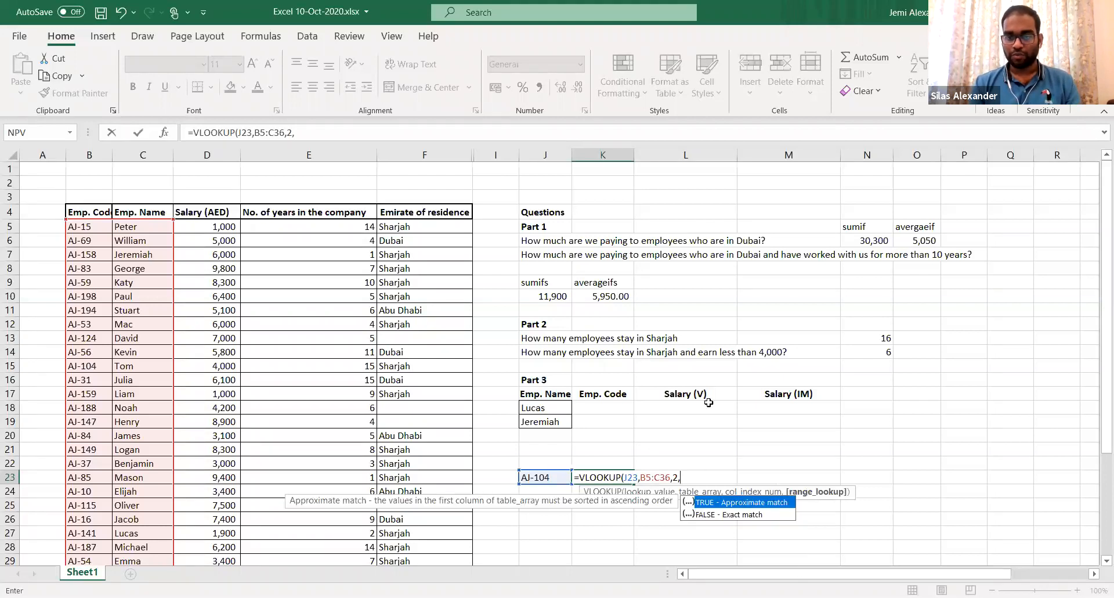
{"action": "type", "text": "FALSE"}
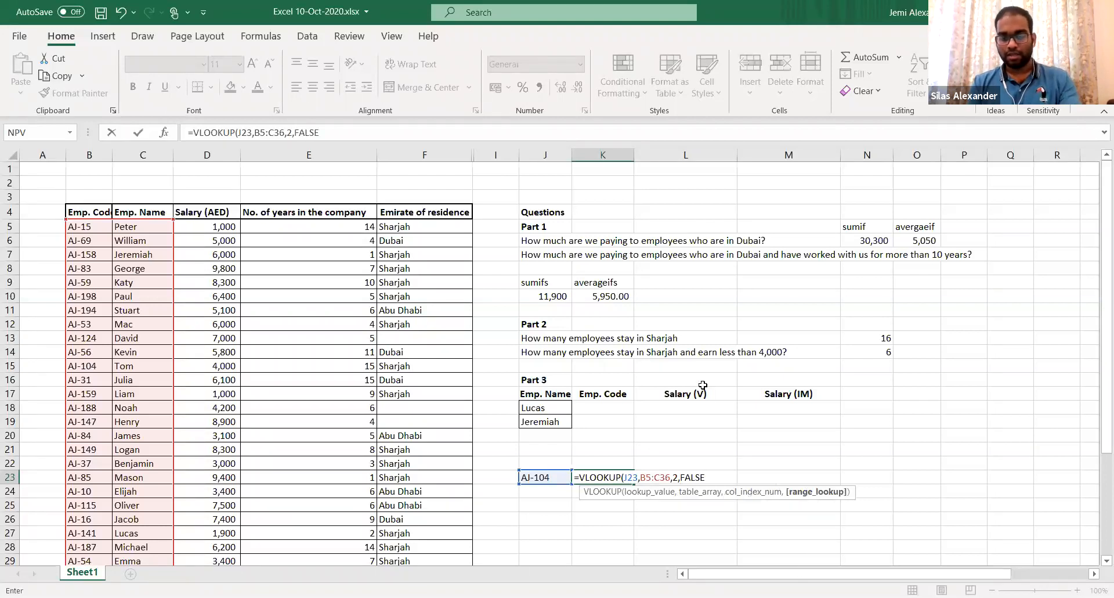
{"action": "type", "text": ")"}
{"action": "key", "text": "Return"}
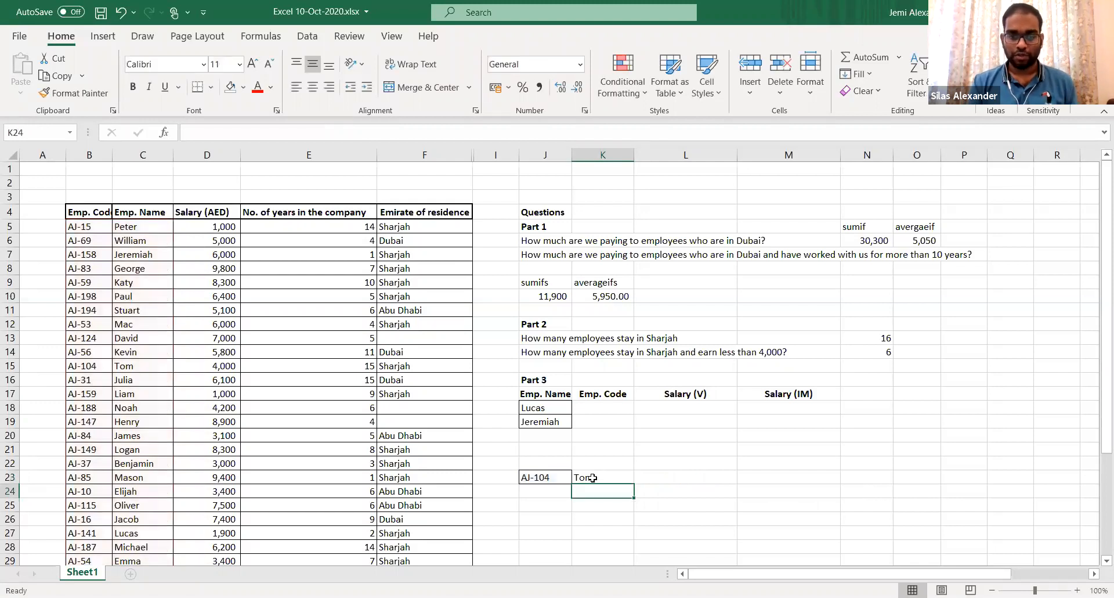
Check the lookup in K23 against the matching employee record in row 15
{"action": "left_click", "coordinate": [560, 479]}
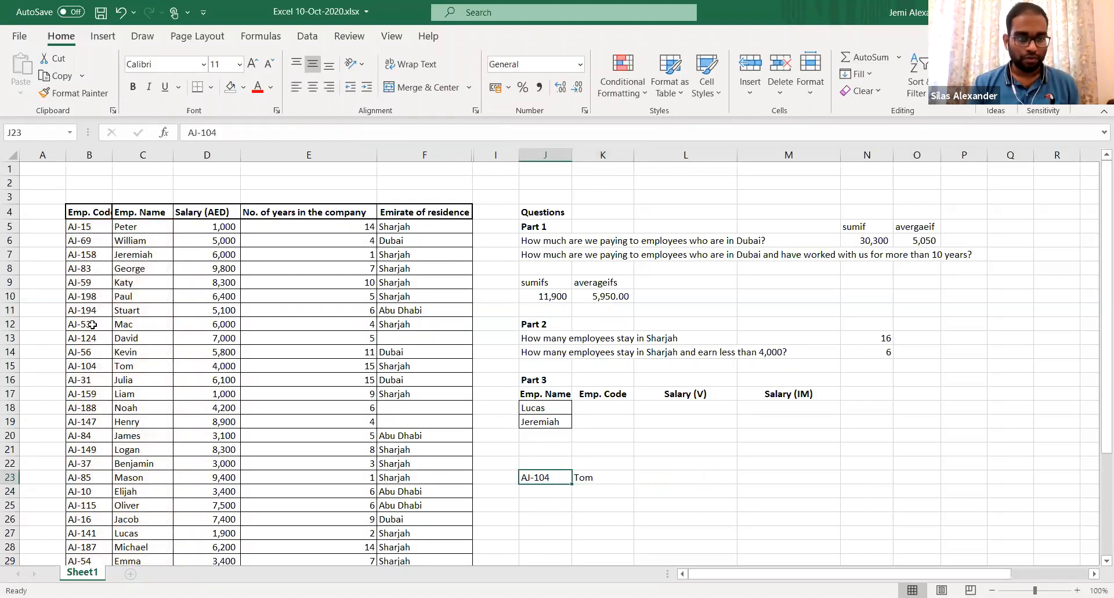
{"action": "left_click", "coordinate": [94, 365]}
{"action": "key", "text": "shift+space"}
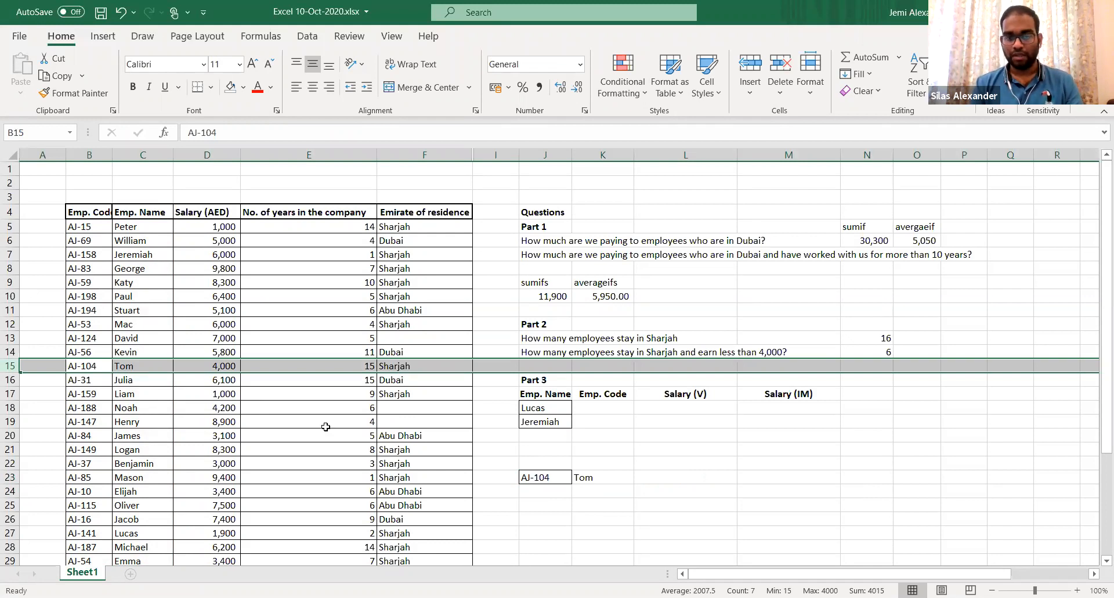
Clear the trial lookup cells in J21:L24
{"action": "left_click", "coordinate": [545, 446]}
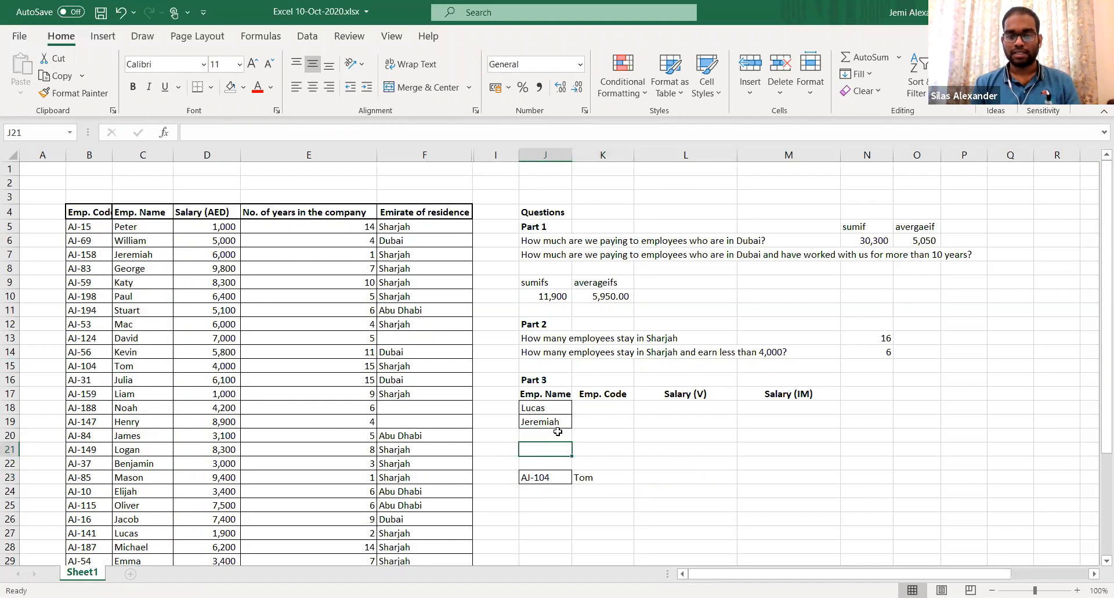
{"action": "key", "text": "shift+Down"}
{"action": "key", "text": "shift+Right"}
{"action": "key", "text": "shift+Down"}
{"action": "key", "text": "shift+Right"}
{"action": "key", "text": "shift+Down"}
{"action": "key", "text": "Delete"}
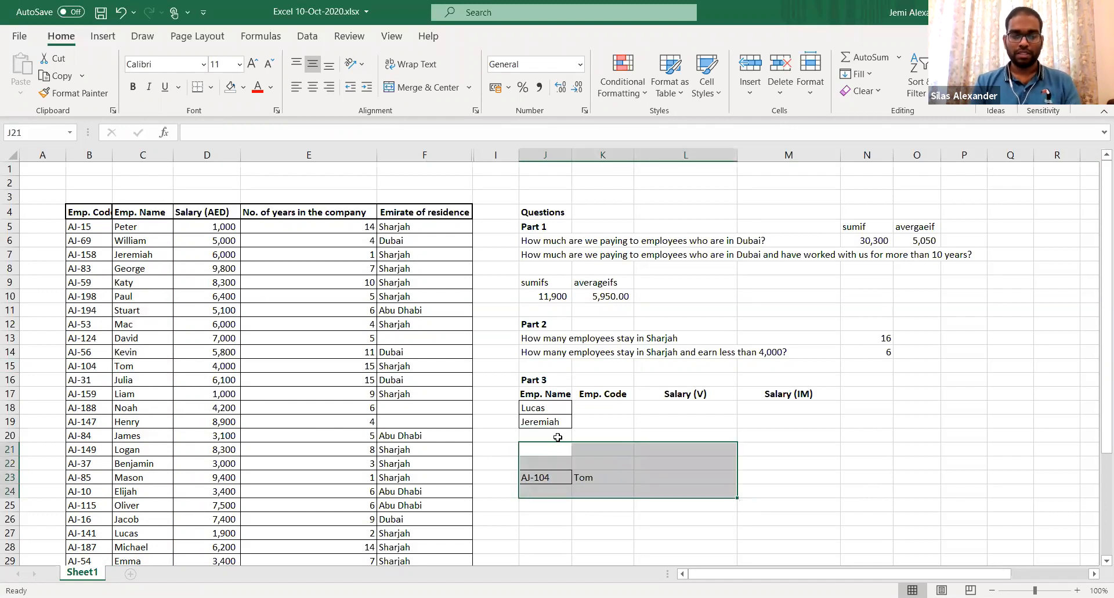
{"action": "left_click", "coordinate": [558, 436]}
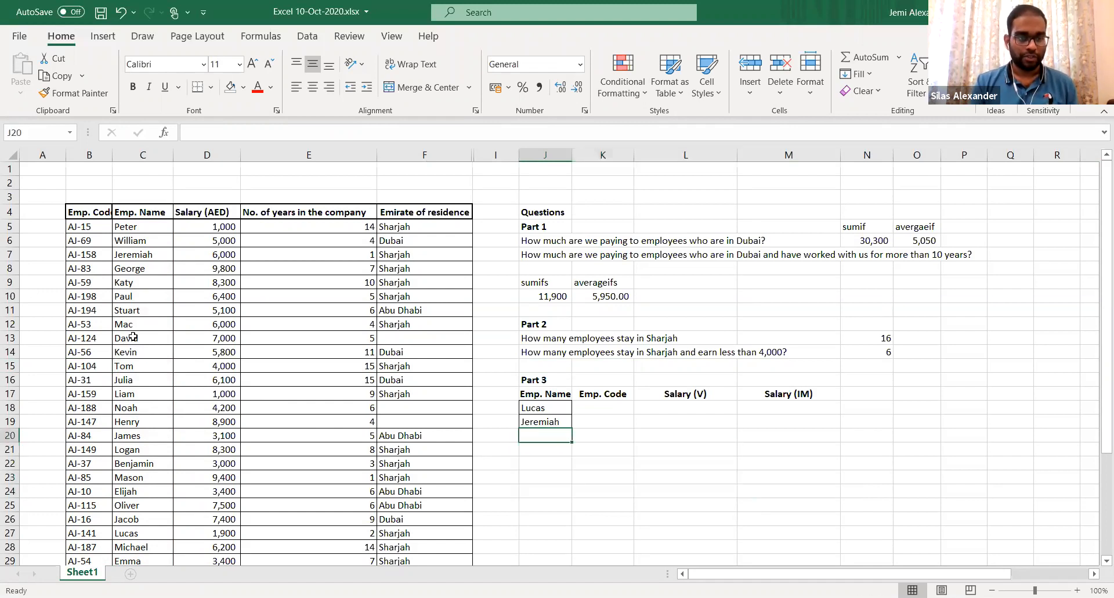
Start a VLOOKUP formula in K18 with J18 as the lookup value and B5:C36 as the table array
{"action": "left_click", "coordinate": [148, 536]}
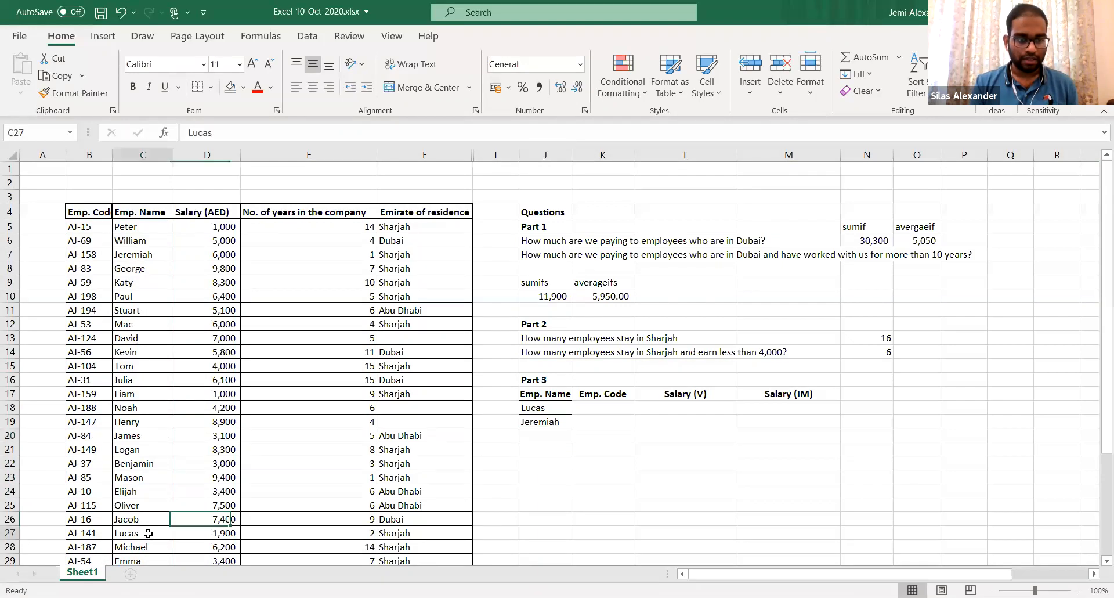
{"action": "left_click", "coordinate": [136, 254]}
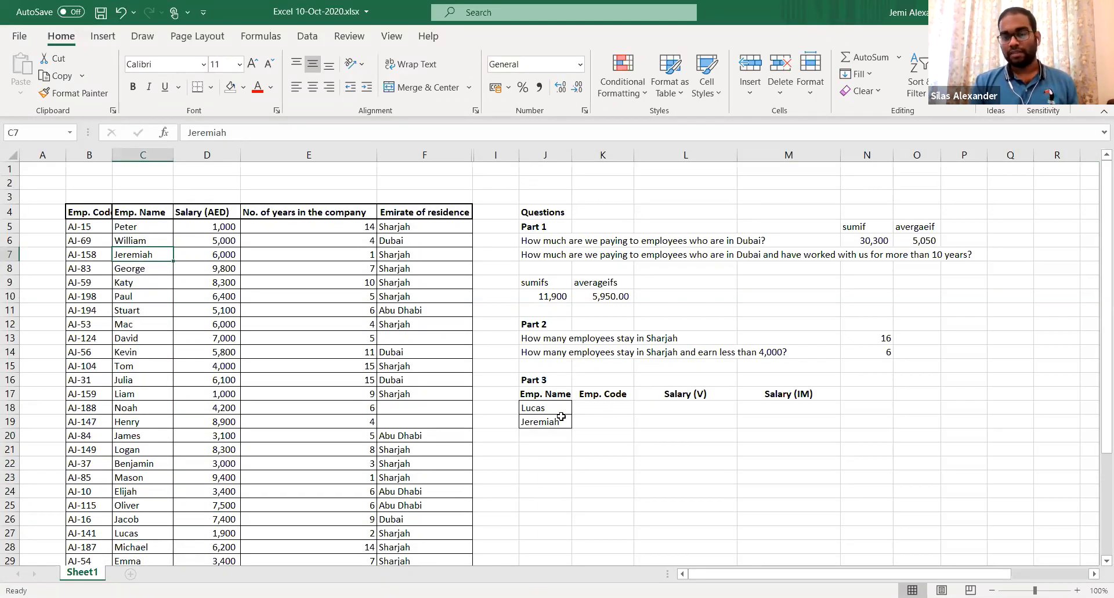
{"action": "left_click", "coordinate": [587, 411]}
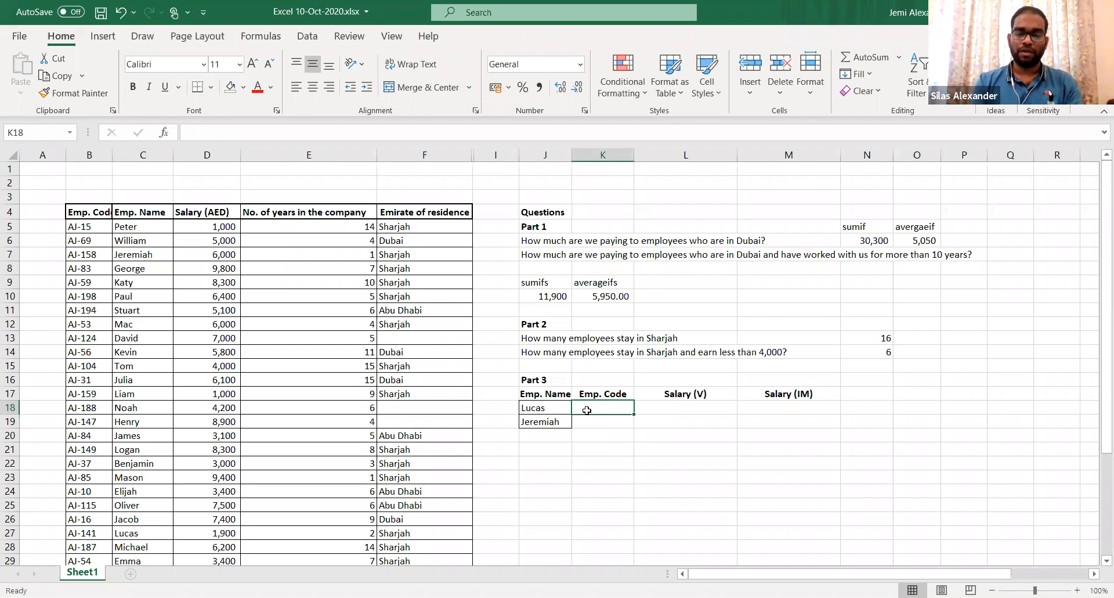
{"action": "type", "text": "="}
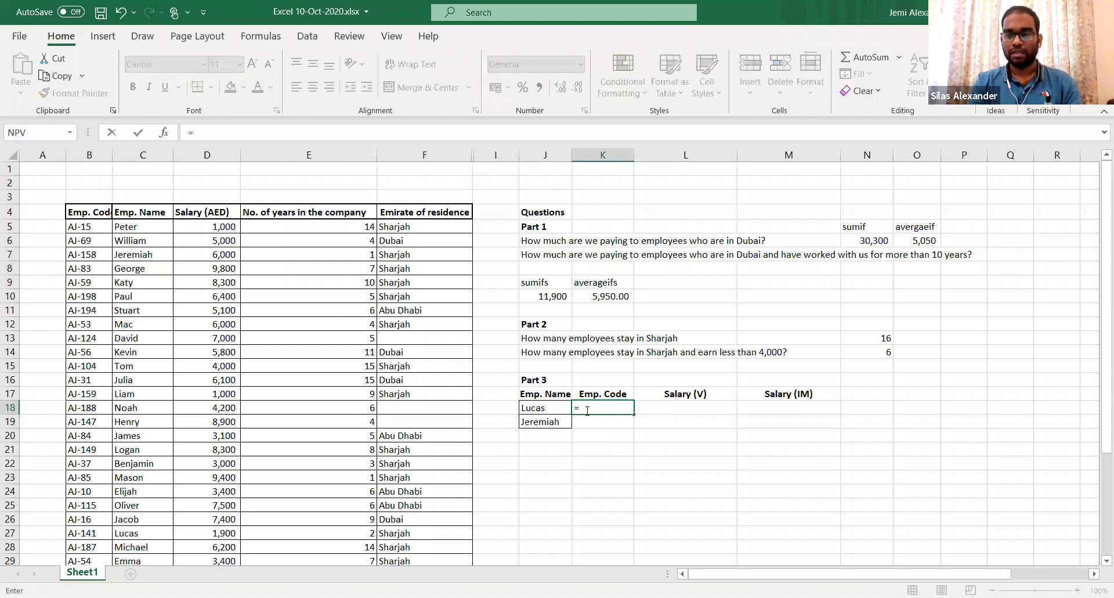
{"action": "type", "text": "VLOOKUP("}
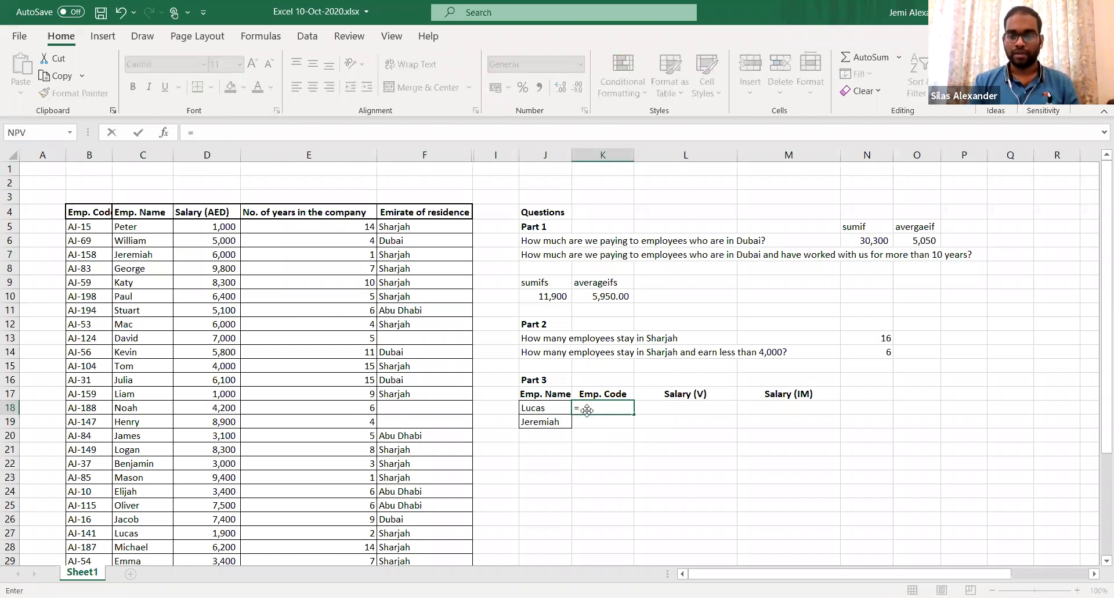
{"action": "left_click", "coordinate": [560, 404]}
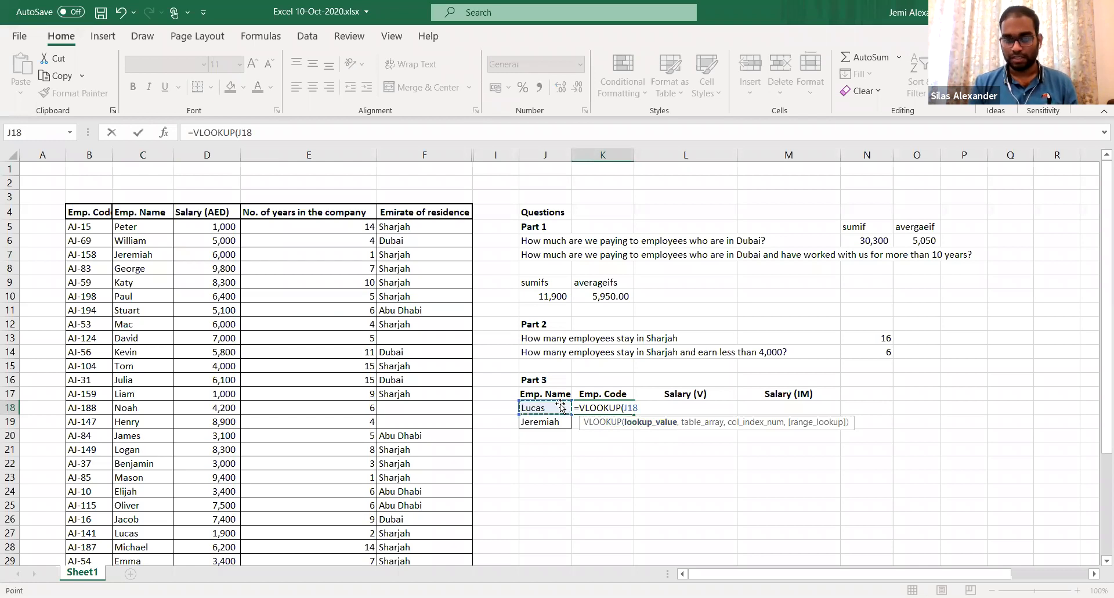
{"action": "type", "text": ","}
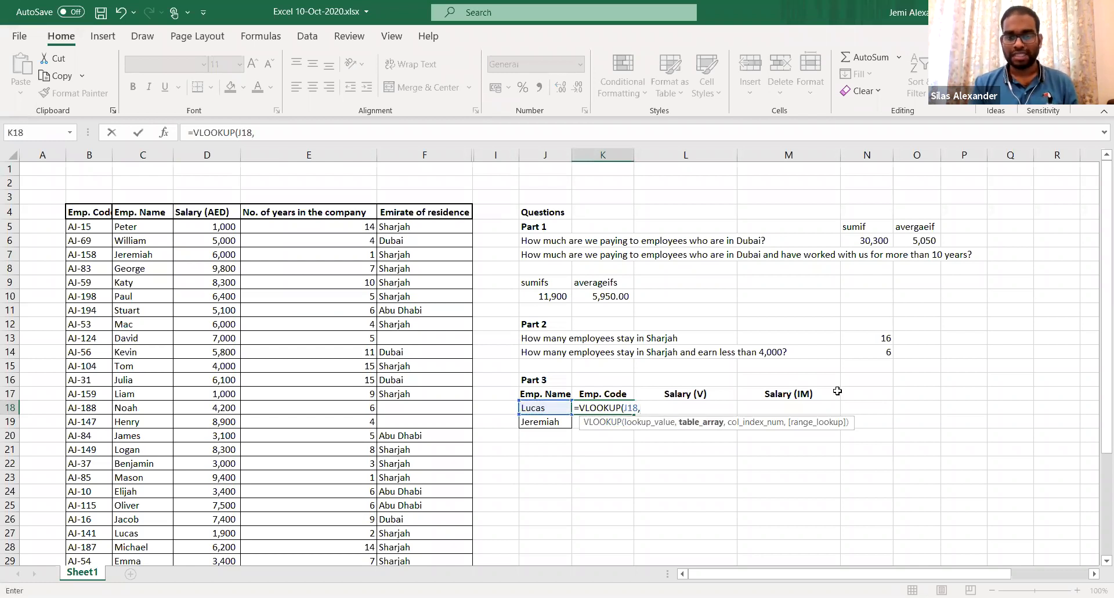
{"action": "left_click", "coordinate": [98, 231]}
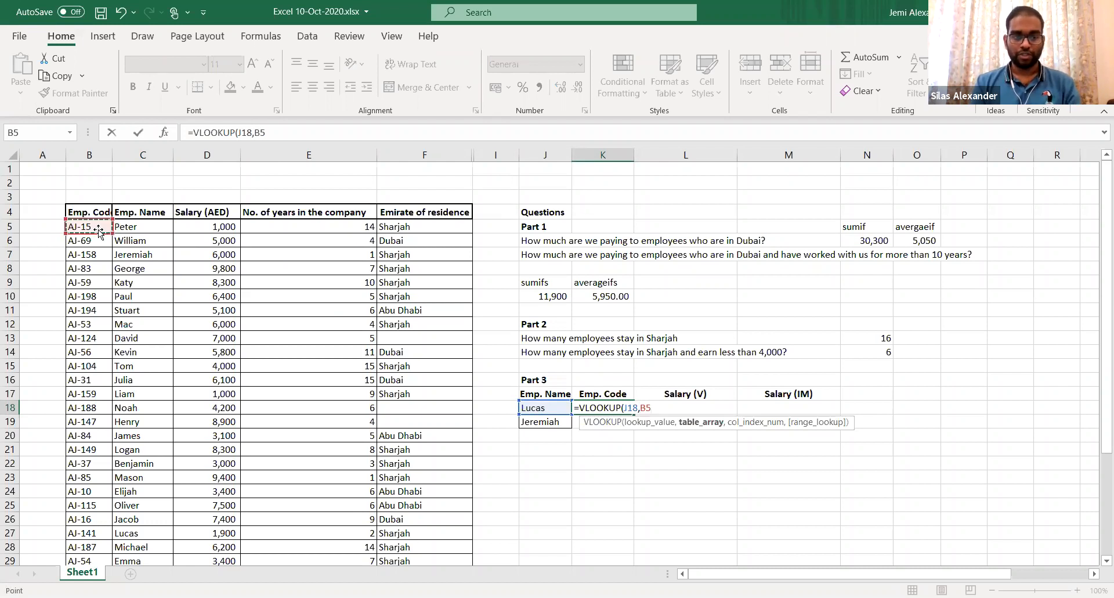
{"action": "key", "text": "ctrl+shift+Down"}
{"action": "key", "text": "shift+Right"}
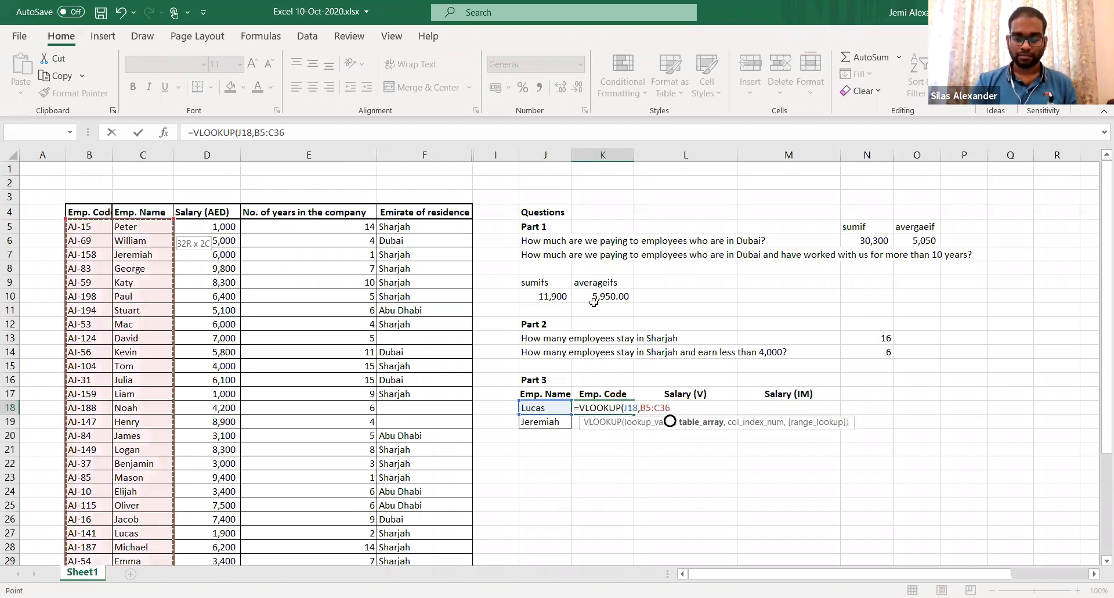
Complete the K18 VLOOKUP with column index 1 and FALSE for an exact match
{"action": "type", "text": ","}
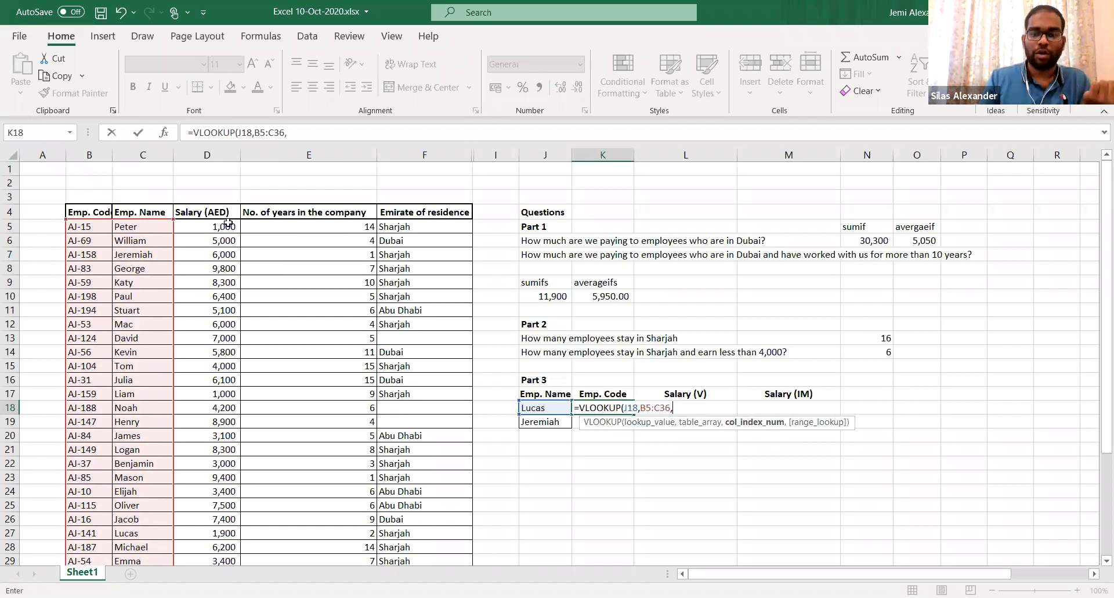
{"action": "type", "text": "1"}
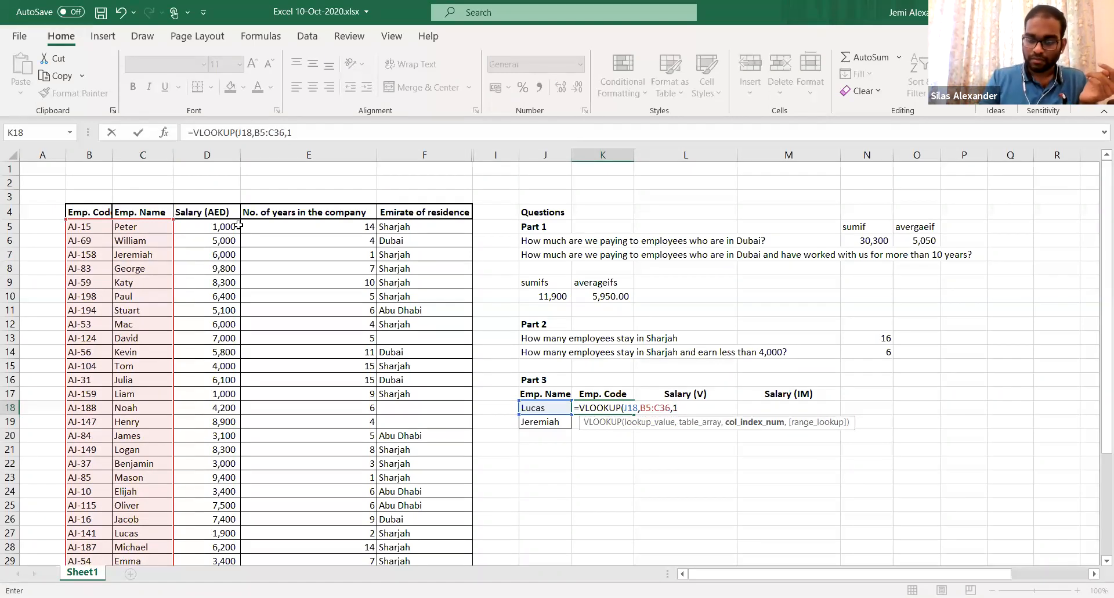
{"action": "type", "text": ","}
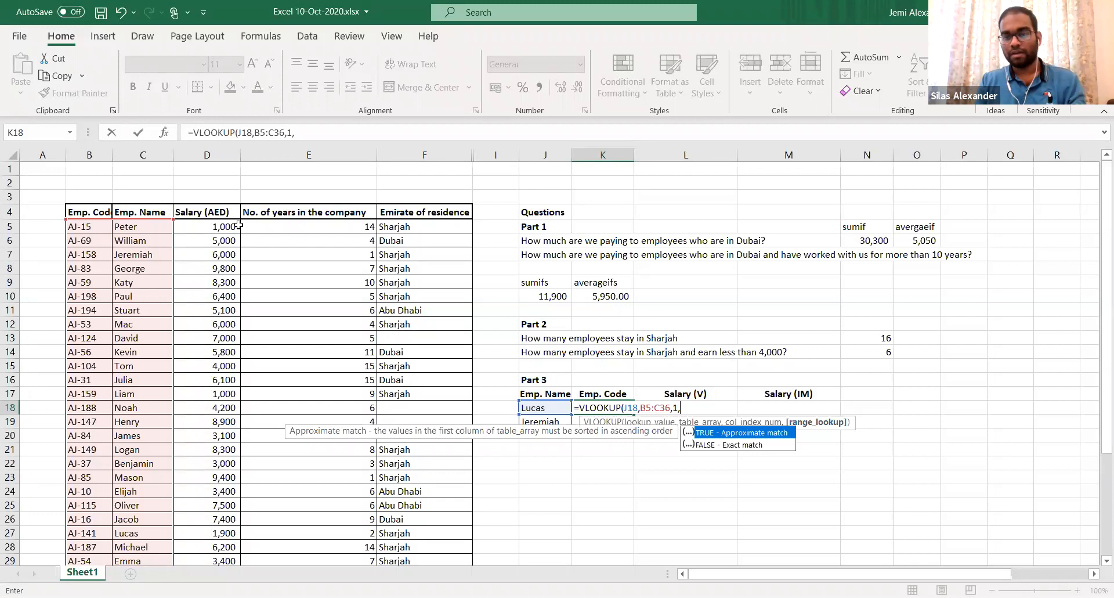
{"action": "key", "text": "Down"}
{"action": "key", "text": "Tab"}
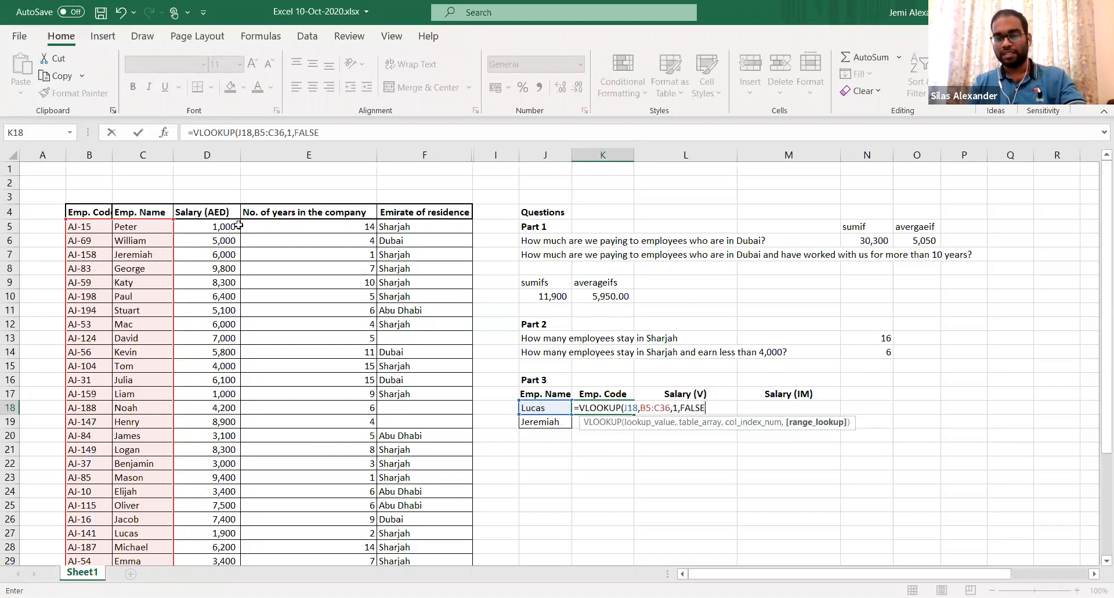
{"action": "type", "text": ")"}
{"action": "key", "text": "Return"}
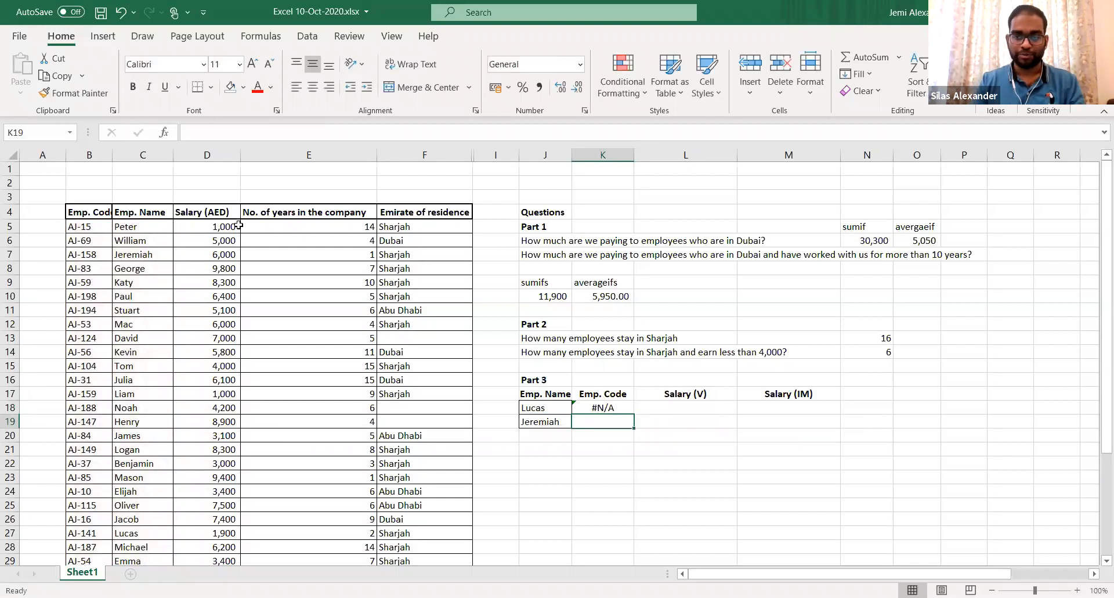
Compare the lookup name in J18 with the matching employee name and code in row 27
{"action": "left_click", "coordinate": [550, 406]}
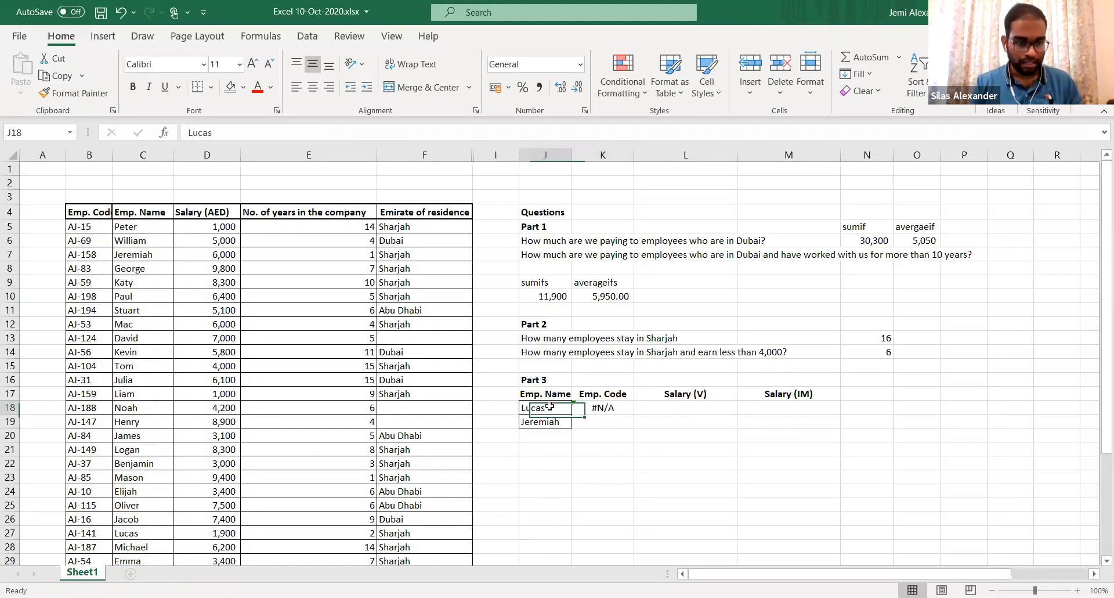
{"action": "left_click", "coordinate": [141, 534]}
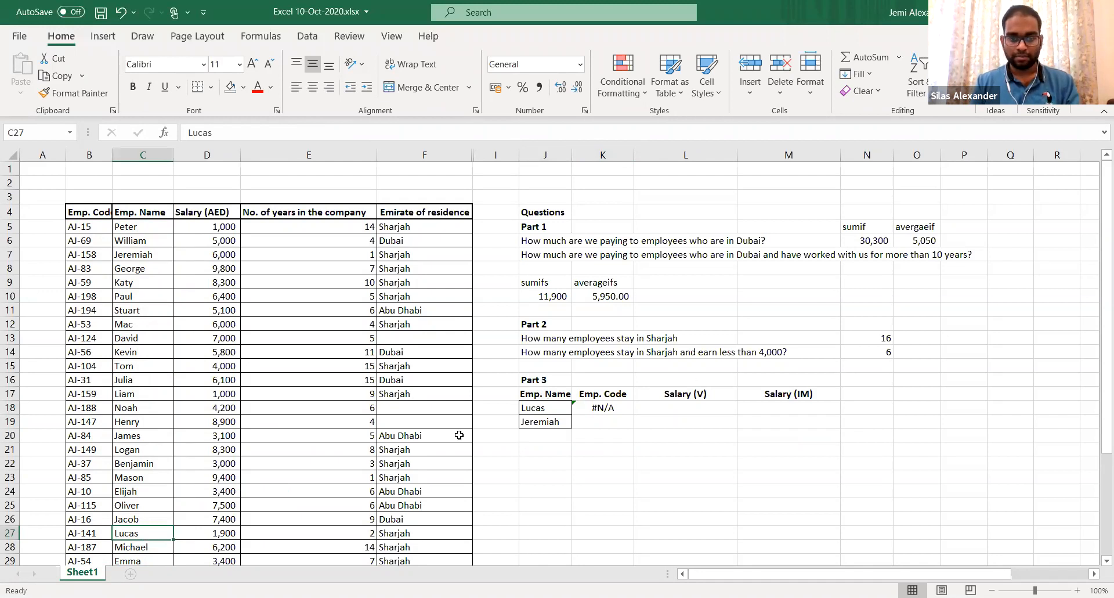
{"action": "left_click", "coordinate": [94, 533]}
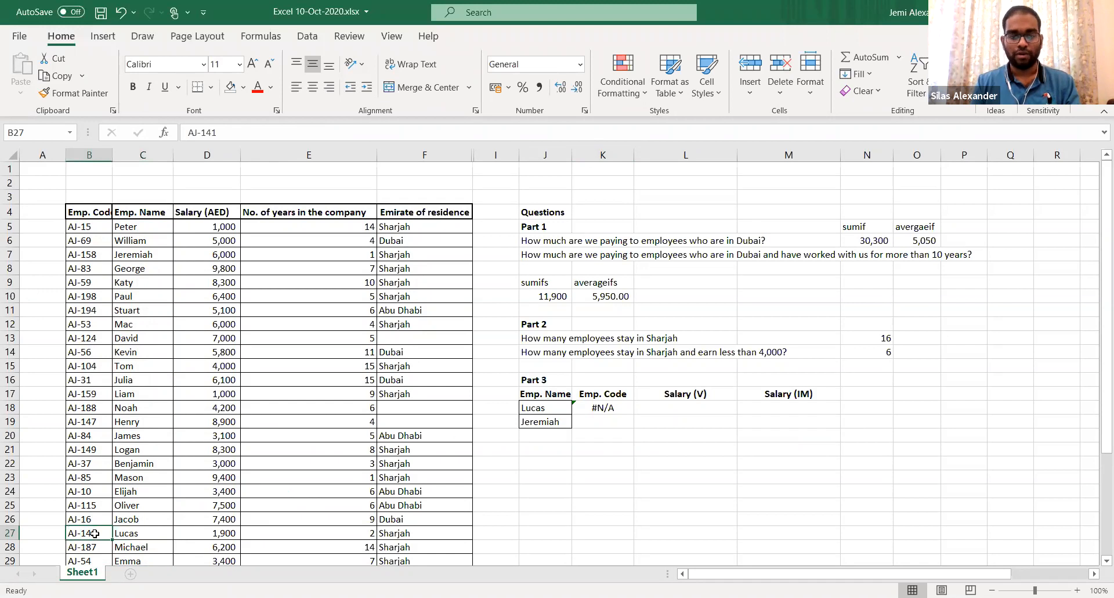
Fill the K18 lookup down to K19 and move its table array back to B5:C36
{"action": "left_click", "coordinate": [608, 433]}
{"action": "left_click", "coordinate": [607, 417]}
{"action": "key", "text": "ctrl+d"}
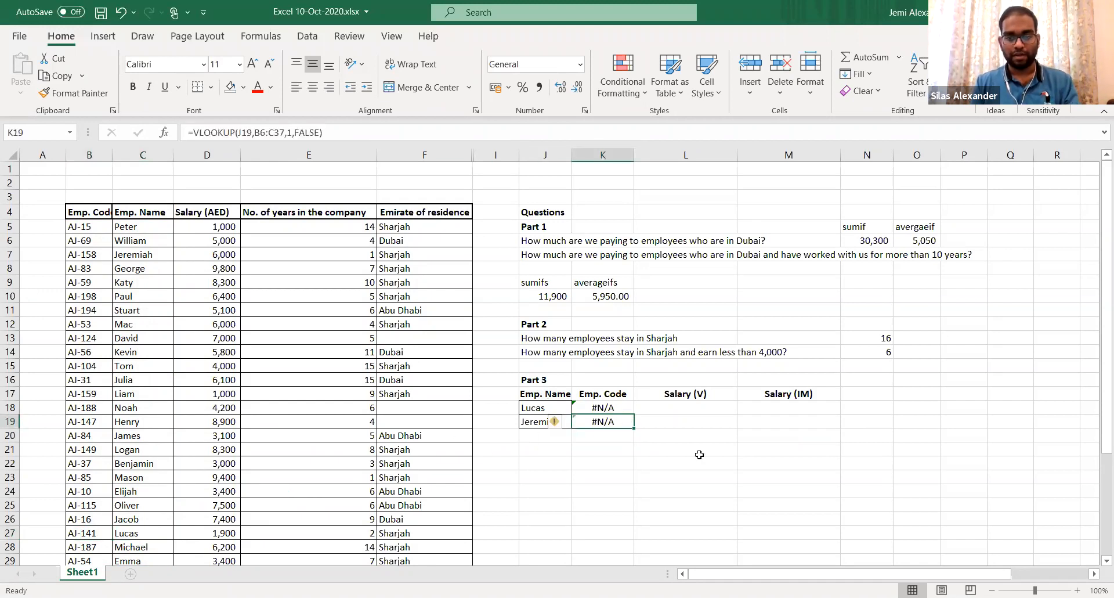
{"action": "double_click", "coordinate": [617, 422]}
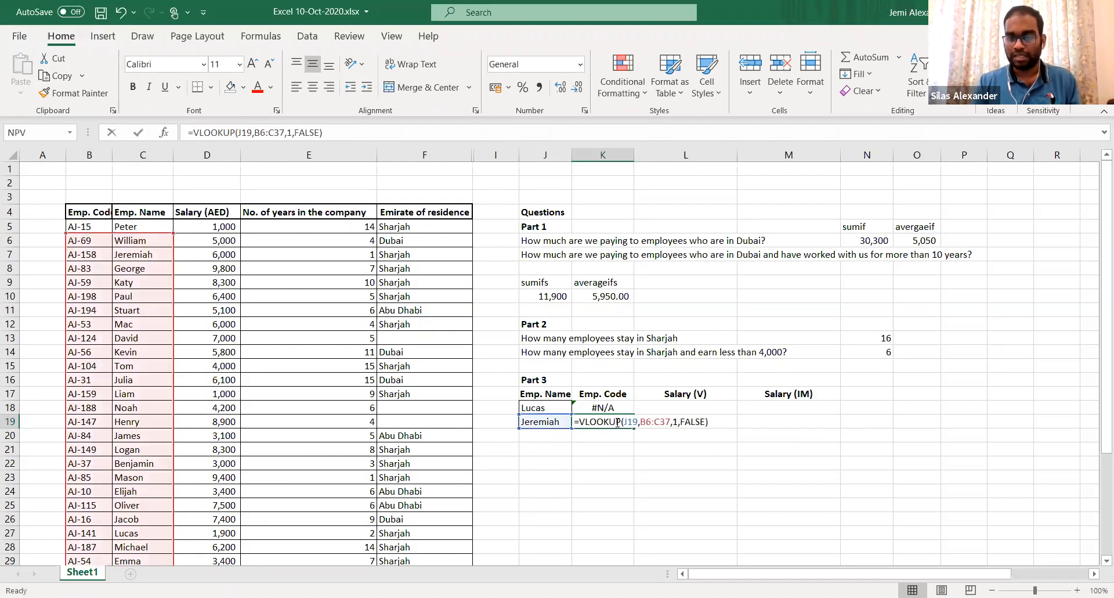
{"action": "left_click", "coordinate": [631, 422]}
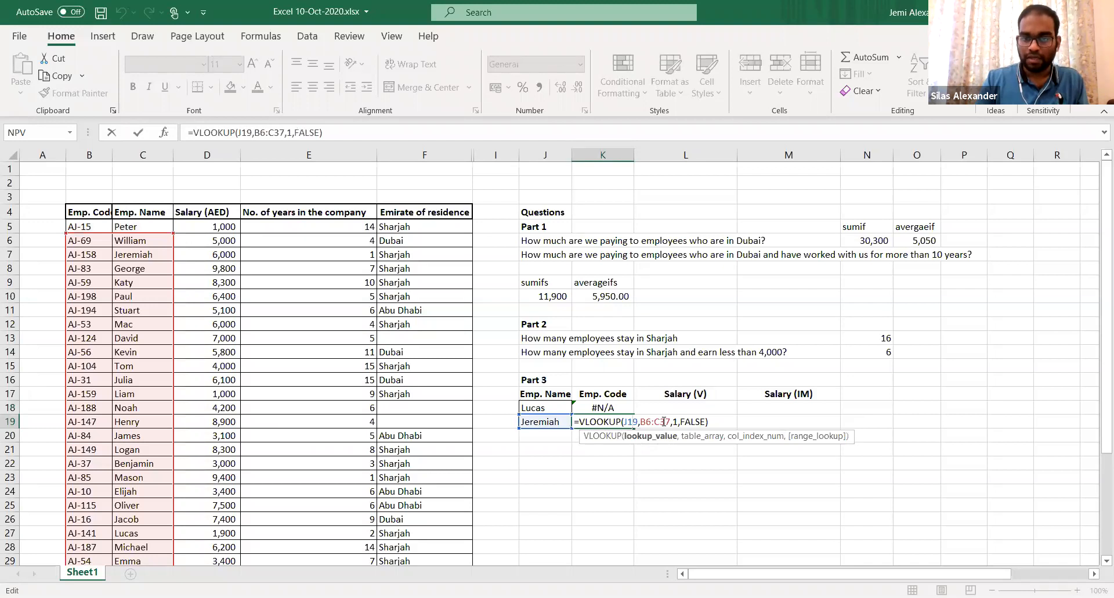
{"action": "left_click_drag", "start_coordinate": [114, 242], "coordinate": [114, 228]}
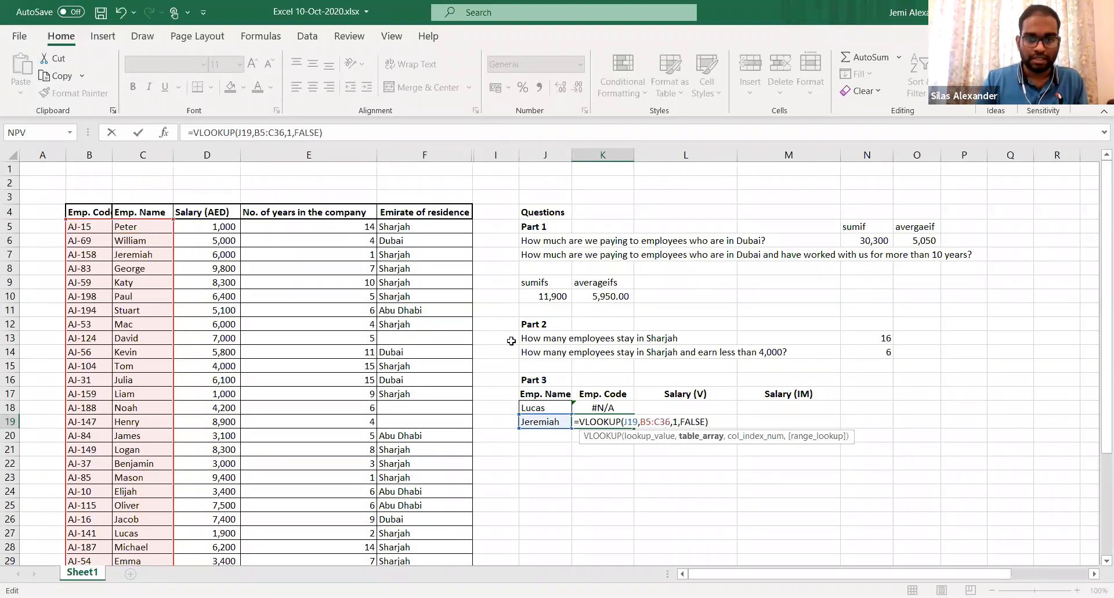
{"action": "left_click", "coordinate": [663, 422]}
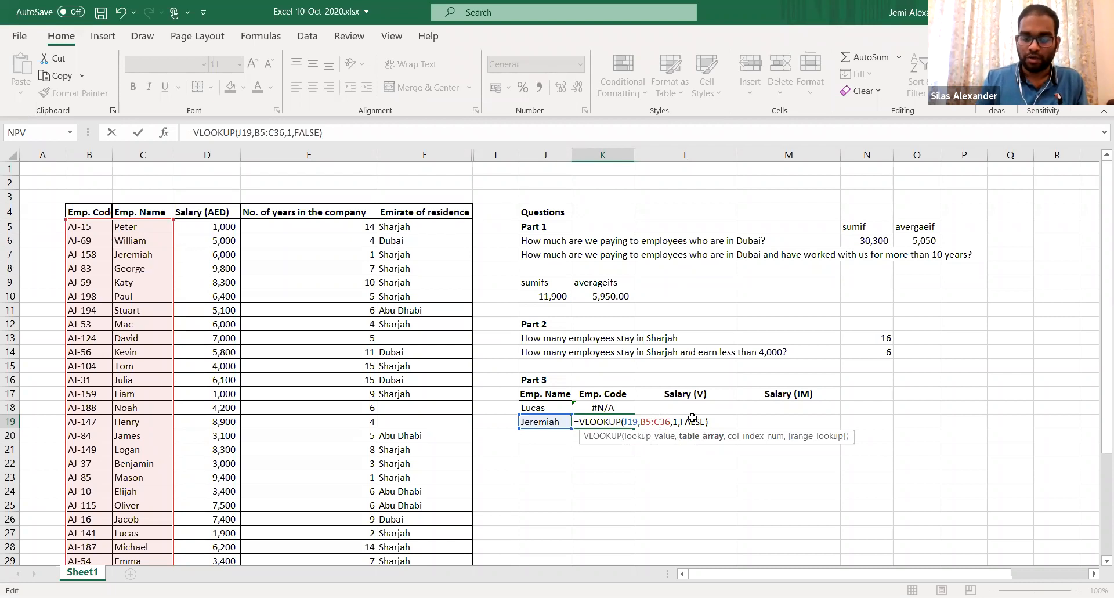
{"action": "key", "text": "ctrl+Return"}
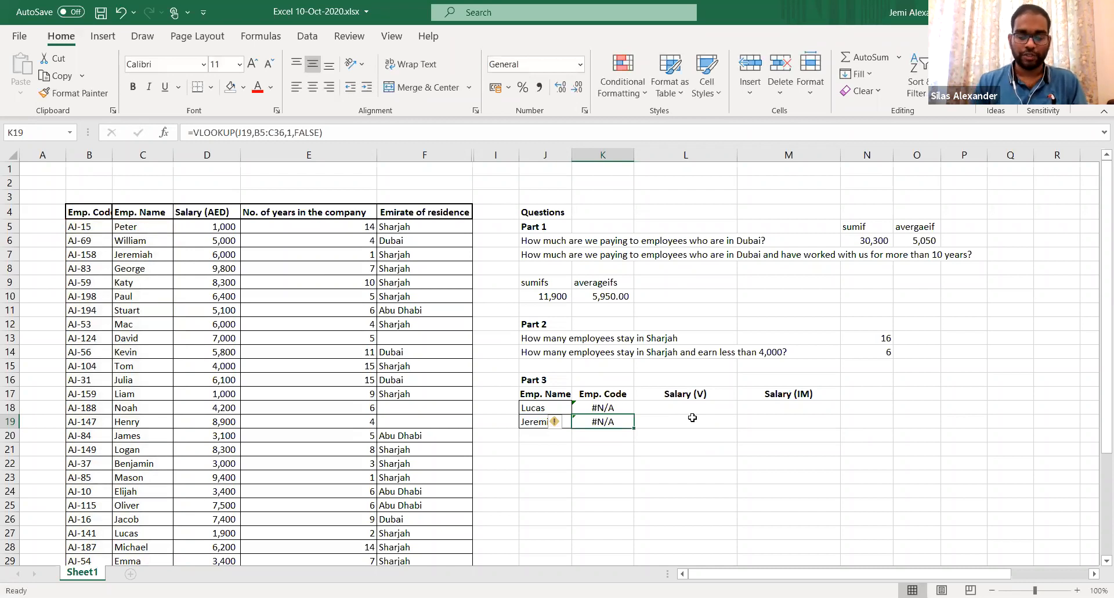
Start a VLOOKUP formula in L18 under Salary (V) with J18 as the lookup value
{"action": "left_click", "coordinate": [693, 416]}
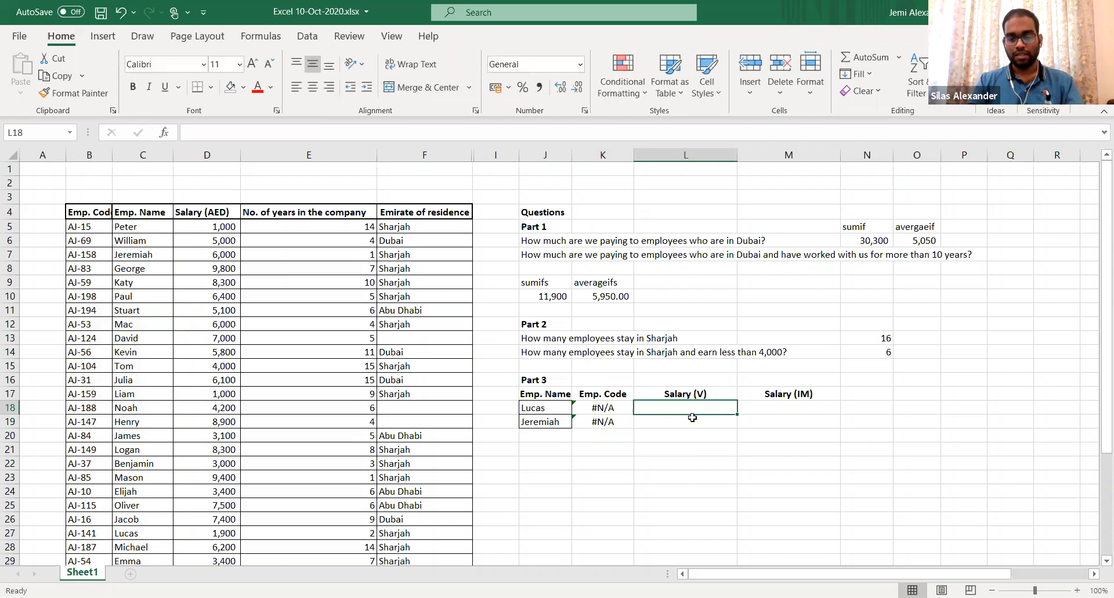
{"action": "type", "text": "="}
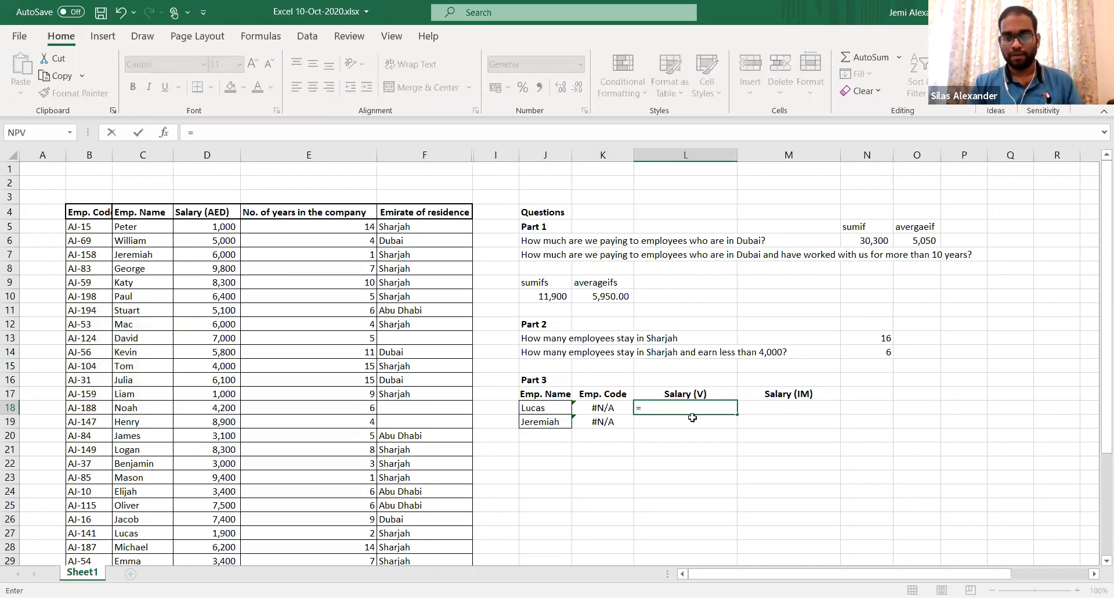
{"action": "type", "text": "VLOOKUP("}
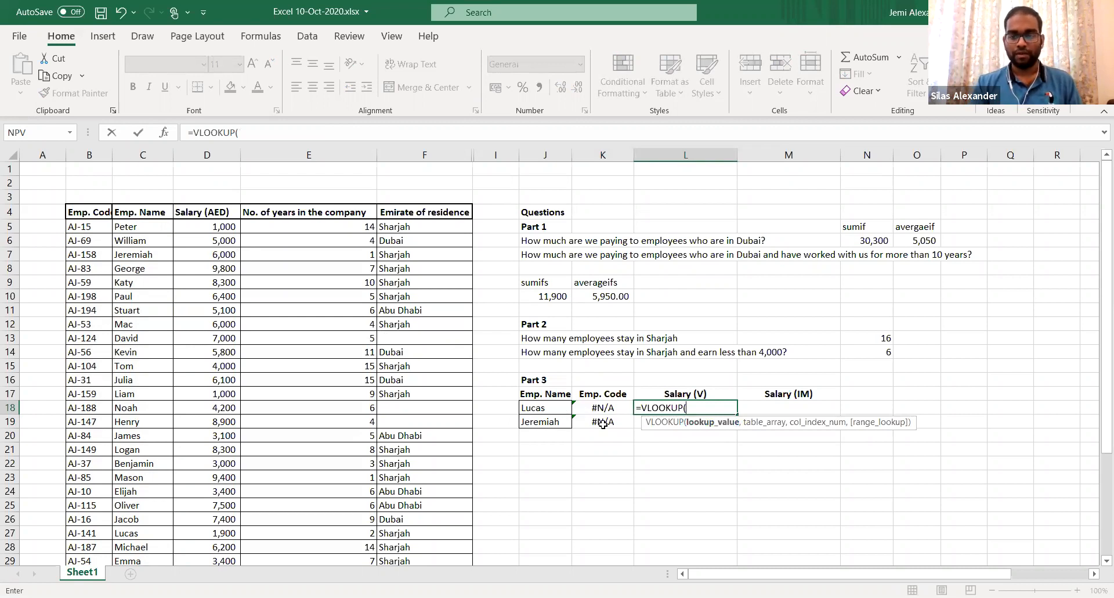
{"action": "left_click", "coordinate": [543, 407]}
{"action": "type", "text": ","}
Set the table array of the L18 VLOOKUP to the names and salaries in C5:D36
{"action": "left_click", "coordinate": [88, 227]}
{"action": "key", "text": "Right"}
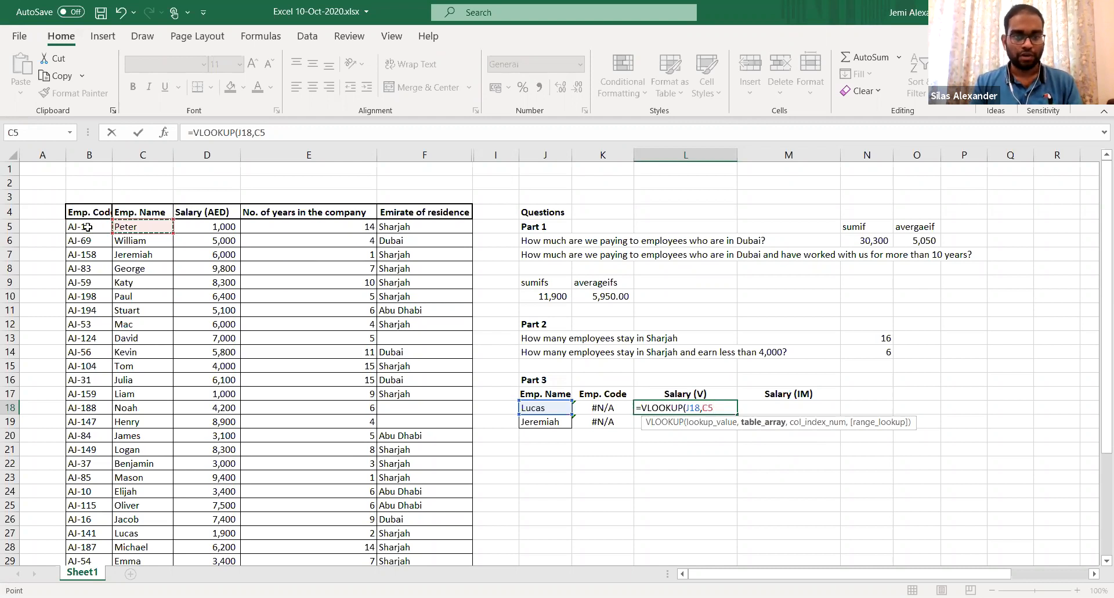
{"action": "key", "text": "shift+Right"}
{"action": "key", "text": "shift+Right"}
{"action": "key", "text": "shift+Right"}
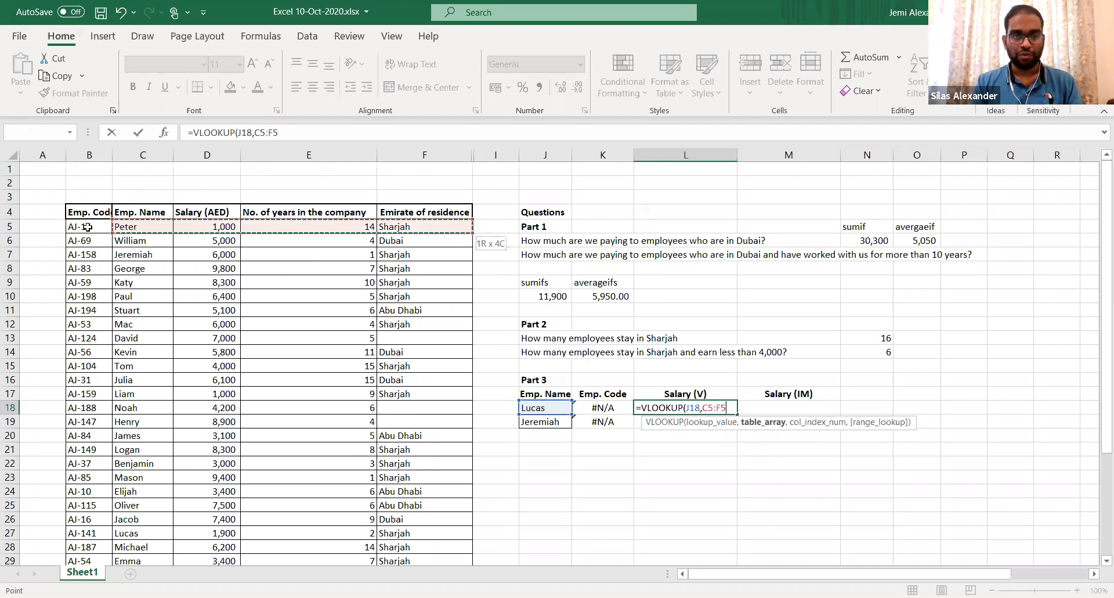
{"action": "key", "text": "shift+Left"}
{"action": "key", "text": "shift+Left"}
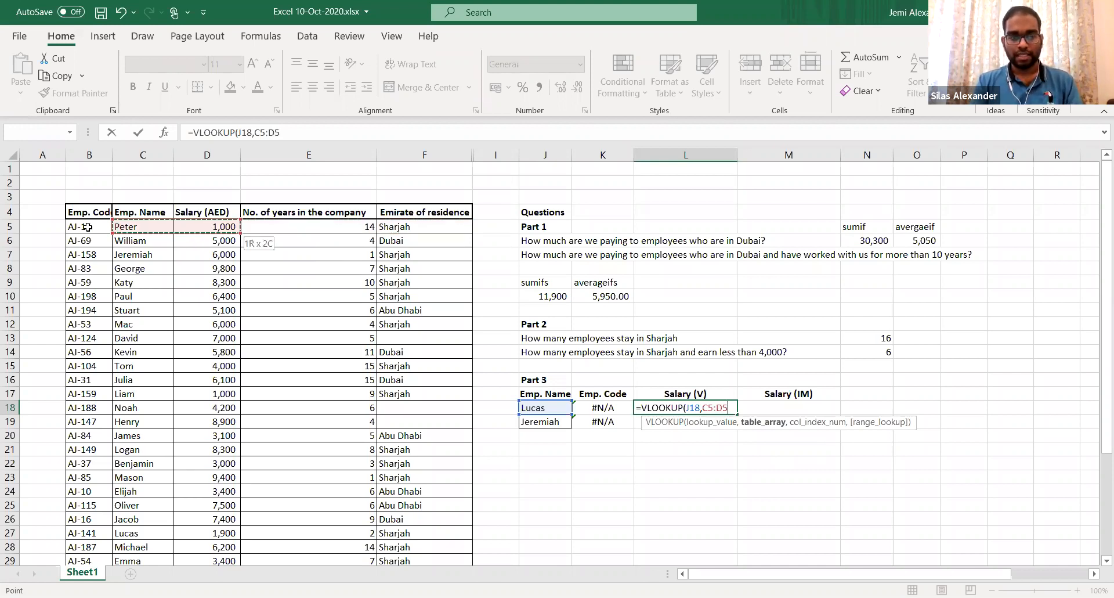
{"action": "key", "text": "ctrl+shift+Down"}
Complete the L18 VLOOKUP with column index 2 and FALSE for an exact match
{"action": "type", "text": ","}
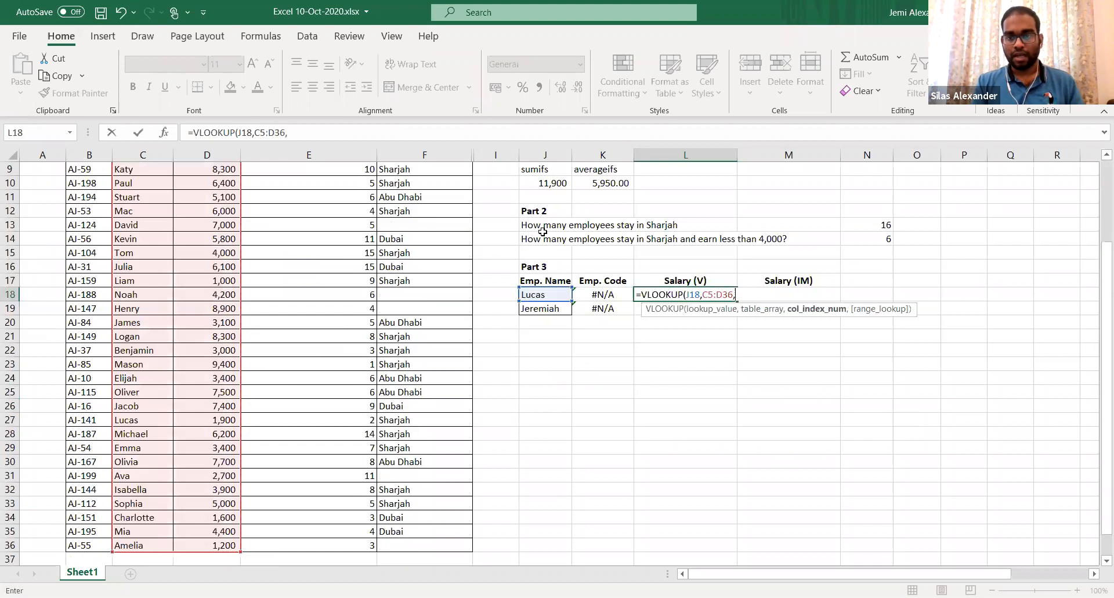
{"action": "scroll", "coordinate": [542, 232], "scroll_direction": "up", "scroll_amount": 2}
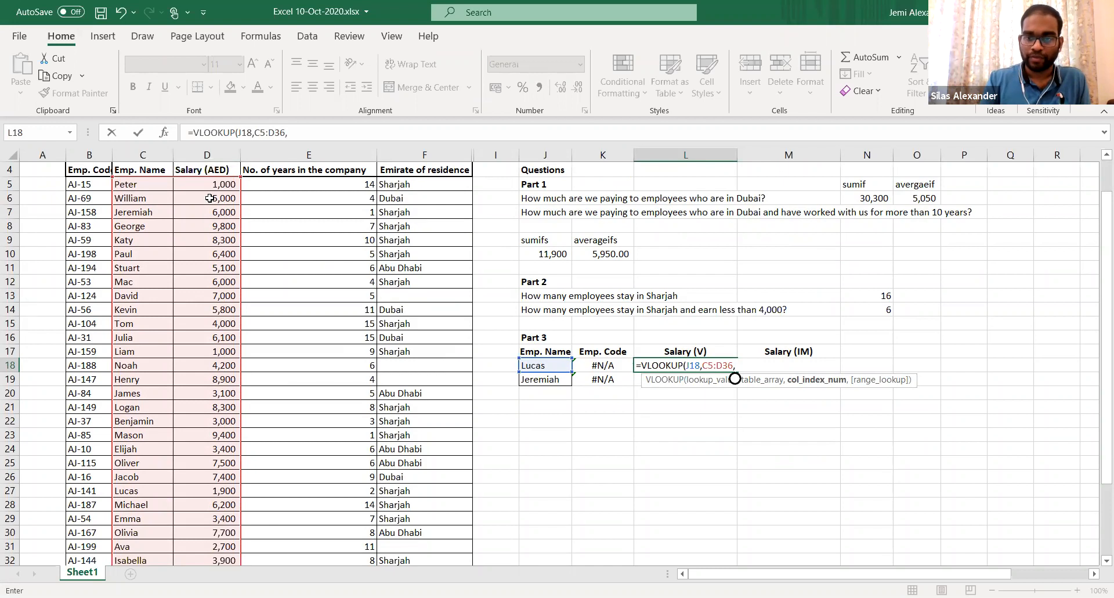
{"action": "type", "text": "2"}
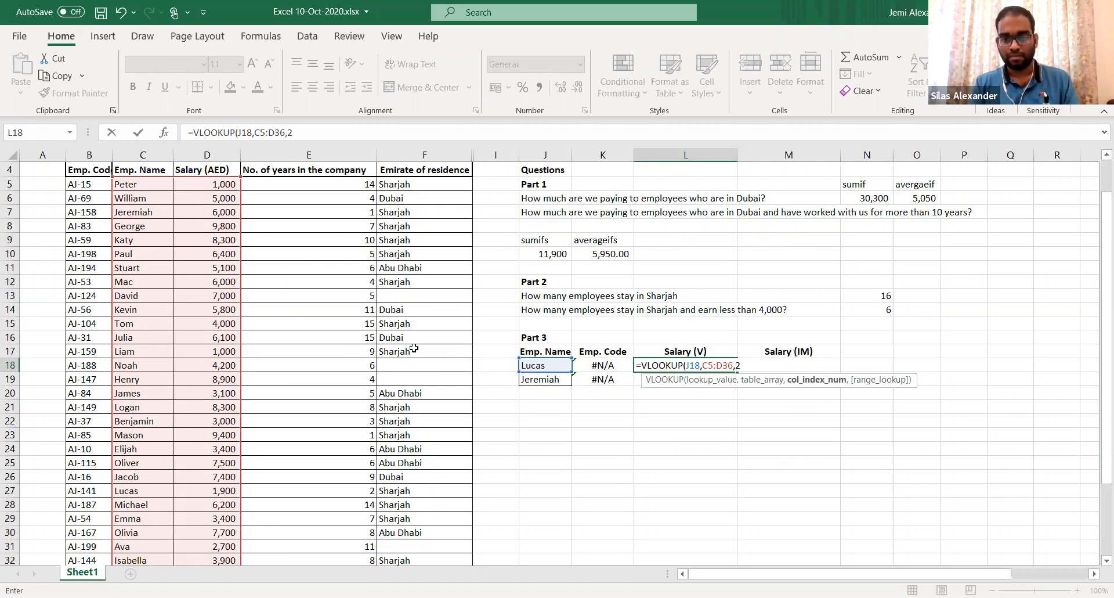
{"action": "type", "text": ",0)"}
{"action": "key", "text": "Up"}
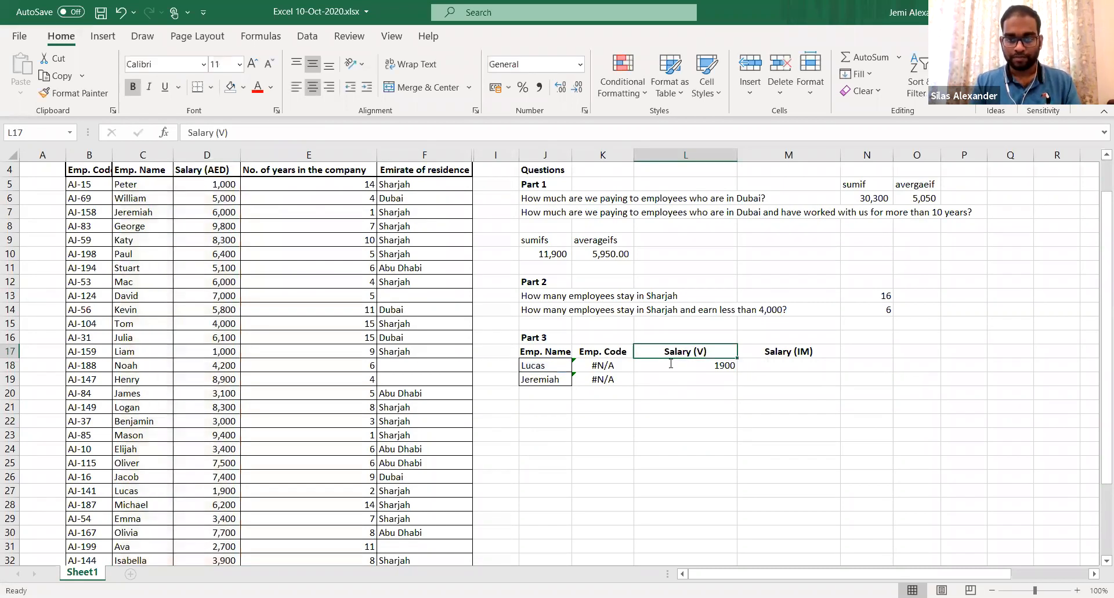
Copy the L18 VLOOKUP formula text into L19 and change its lookup value to J19
{"action": "double_click", "coordinate": [671, 364]}
{"action": "key", "text": "shift+Home"}
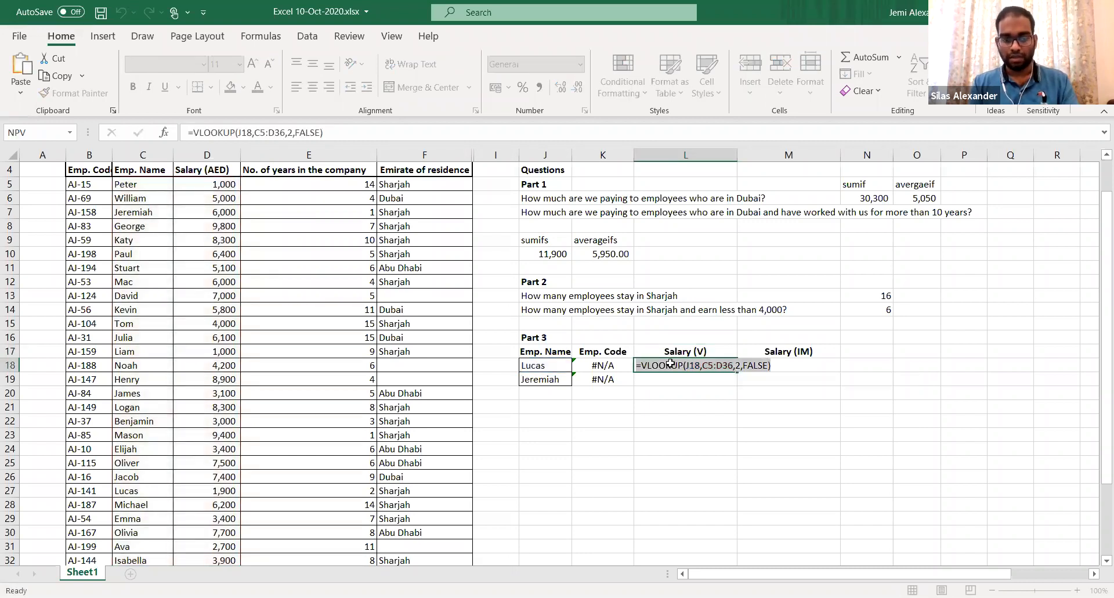
{"action": "key", "text": "Return"}
{"action": "type", "text": "=VLOOKUP(J18,C5:D36,2,FALSE)"}
{"action": "double_click", "coordinate": [726, 381]}
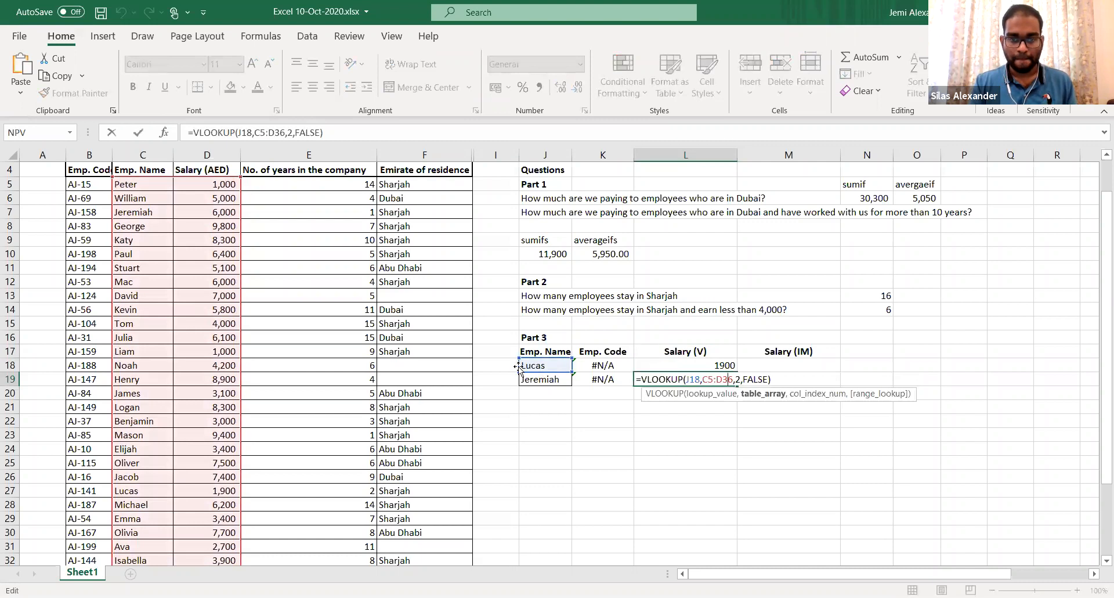
{"action": "left_click_drag", "start_coordinate": [521, 370], "coordinate": [527, 374]}
{"action": "key", "text": "Return"}
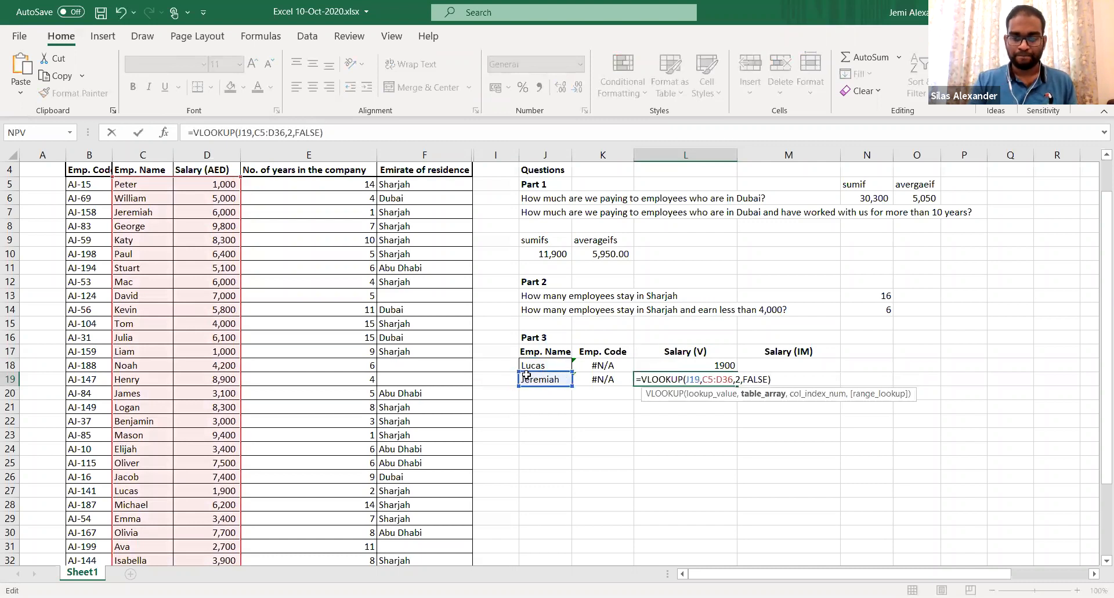
{"action": "left_click", "coordinate": [664, 382]}
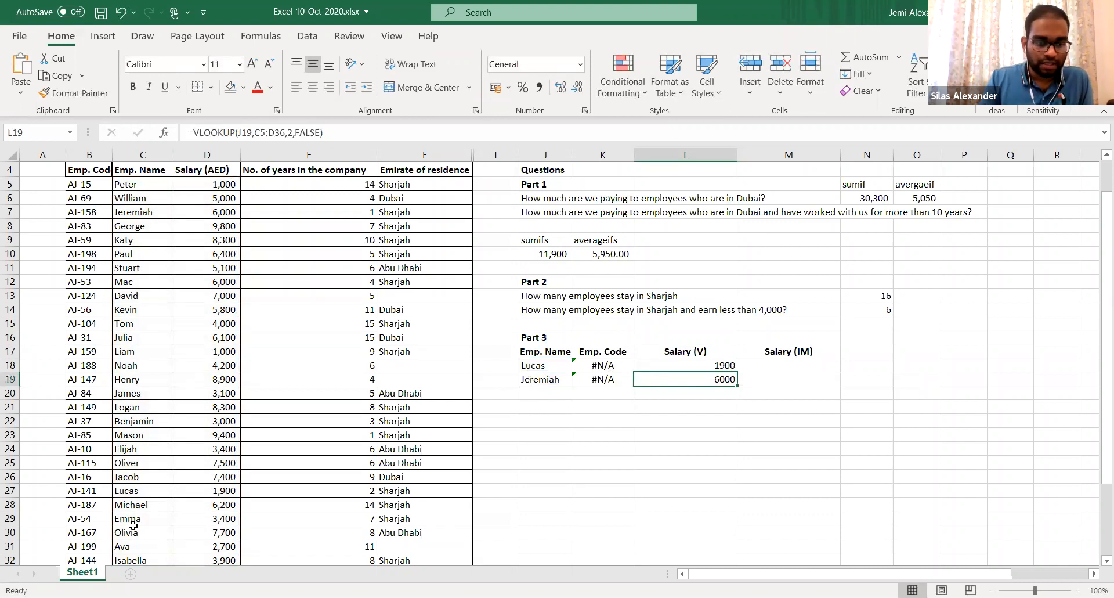
Compare the salaries returned in L18:L19 with those employees' rows 27 and 7 in the source table
{"action": "left_click", "coordinate": [123, 490]}
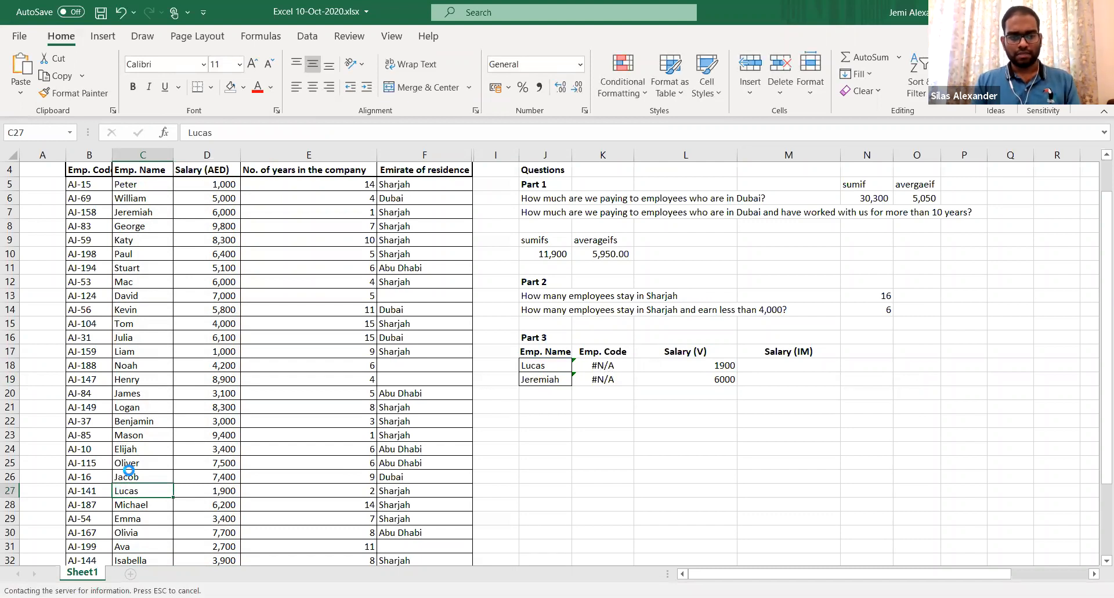
{"action": "key", "text": "shift+space"}
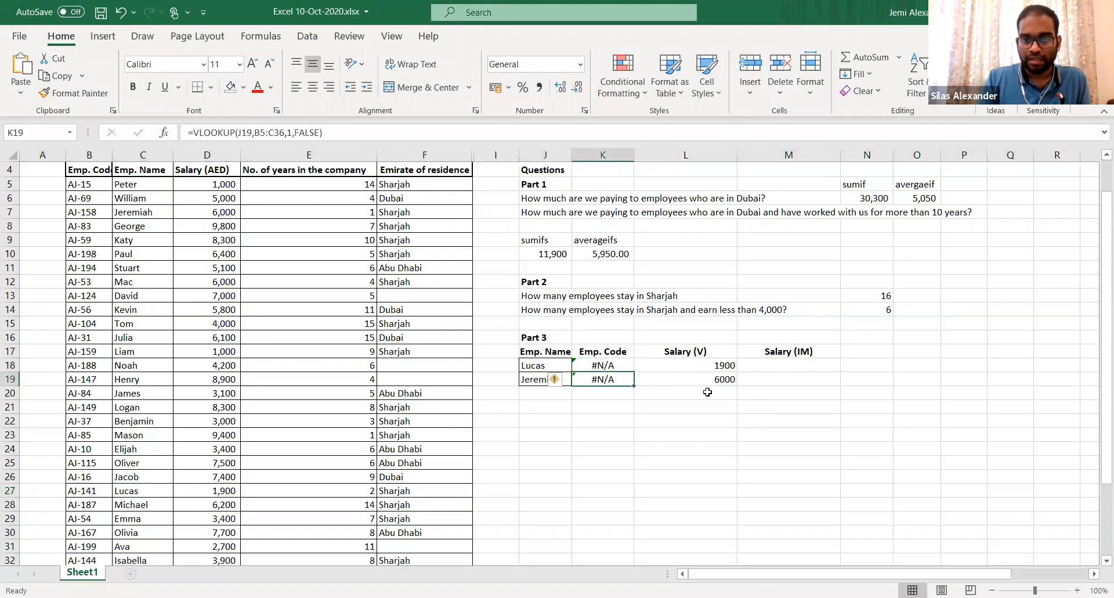
{"action": "left_click", "coordinate": [130, 212]}
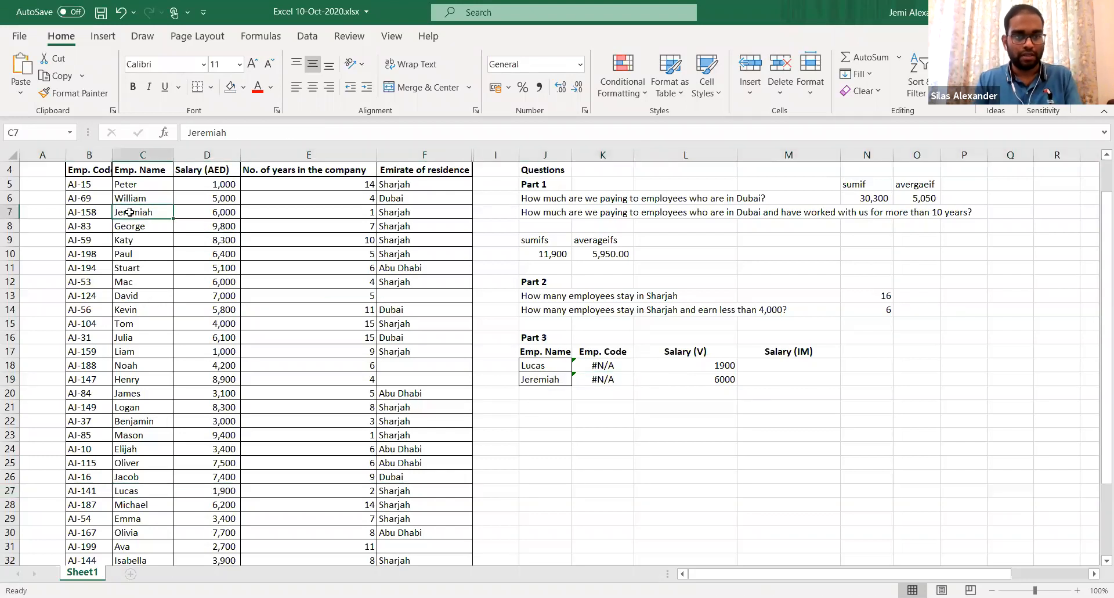
{"action": "key", "text": "shift+space"}
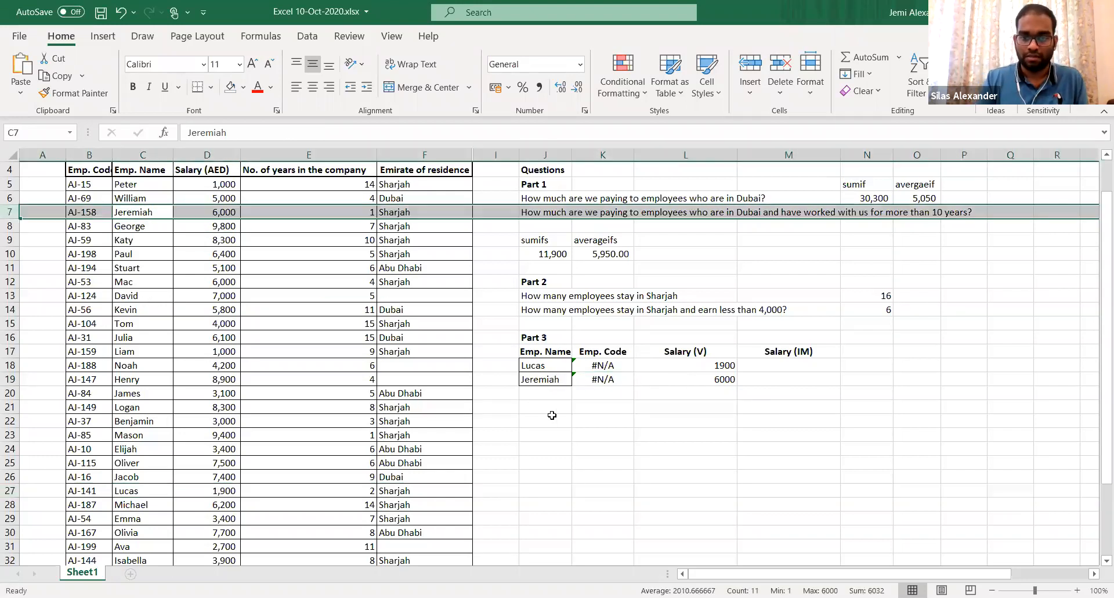
{"action": "left_click", "coordinate": [712, 376]}
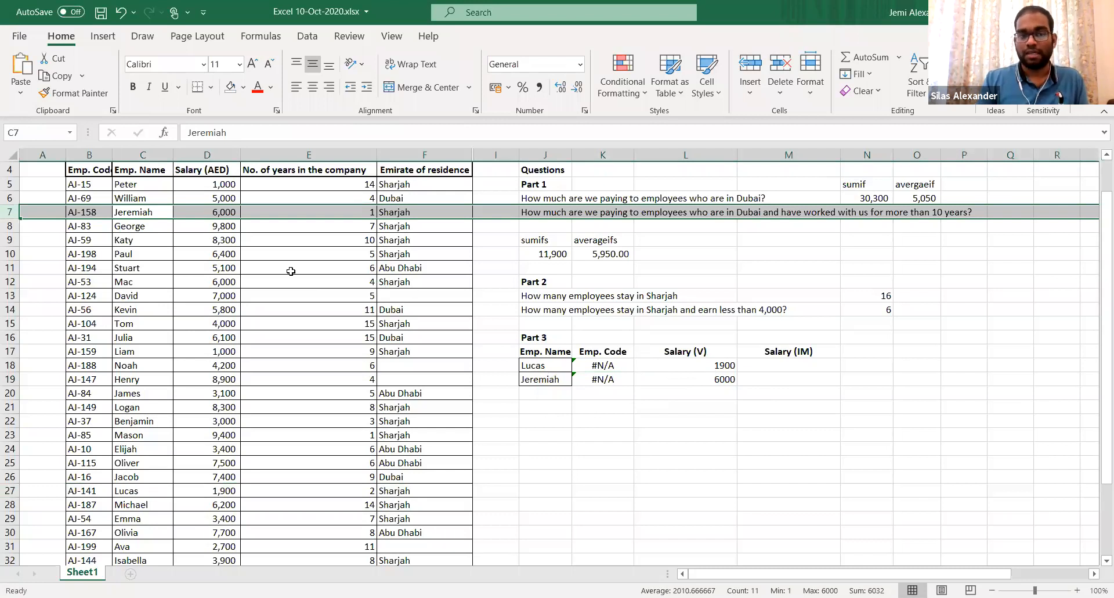
Insert a blank column before the Salary (AED) column
{"action": "scroll", "coordinate": [200, 151], "scroll_direction": "up", "scroll_amount": 1}
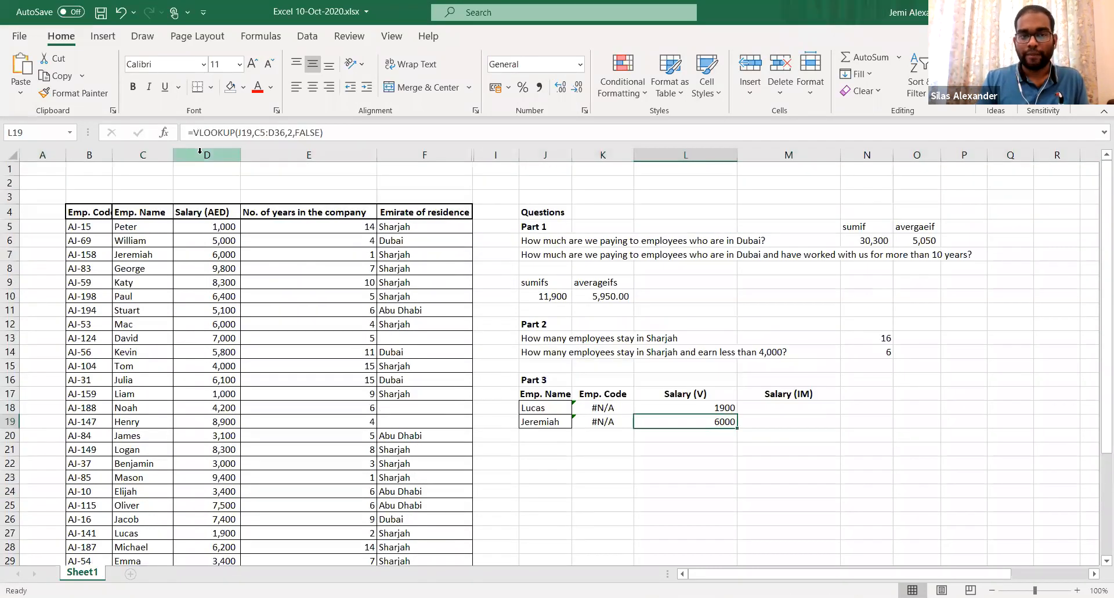
{"action": "left_click", "coordinate": [201, 155]}
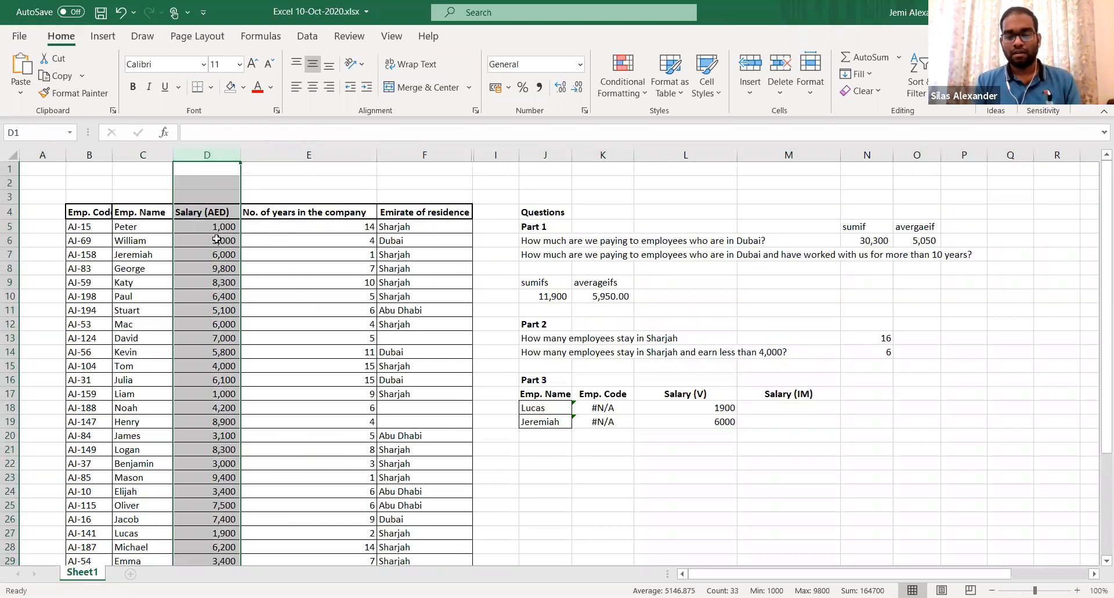
{"action": "key", "text": "ctrl+shift+plus"}
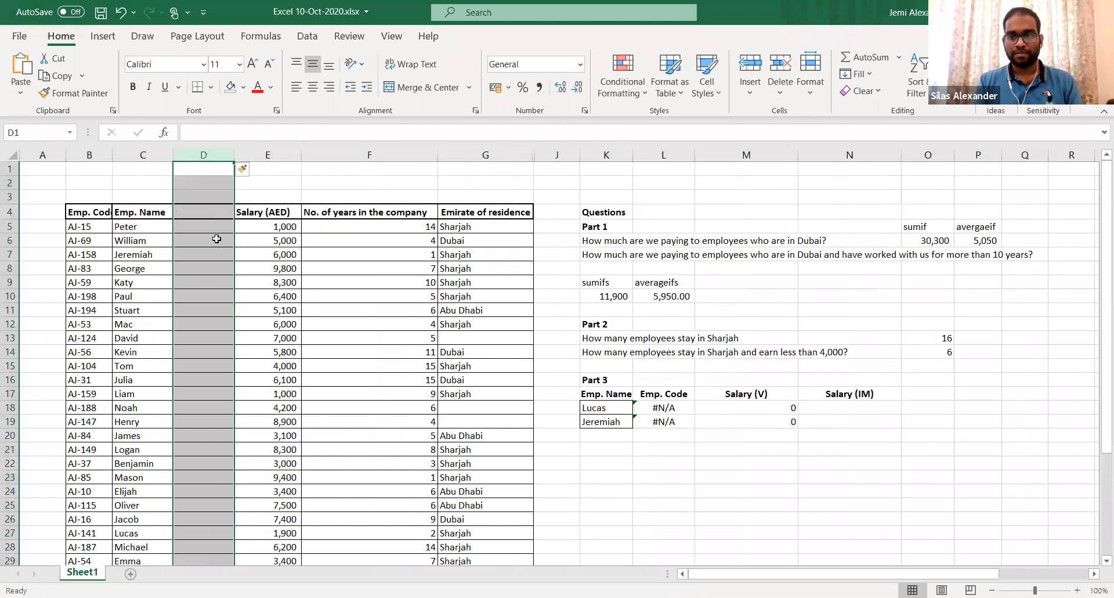
Examine the table array and column index of the VLOOKUP in M18 after the column insertion
{"action": "left_click", "coordinate": [753, 412]}
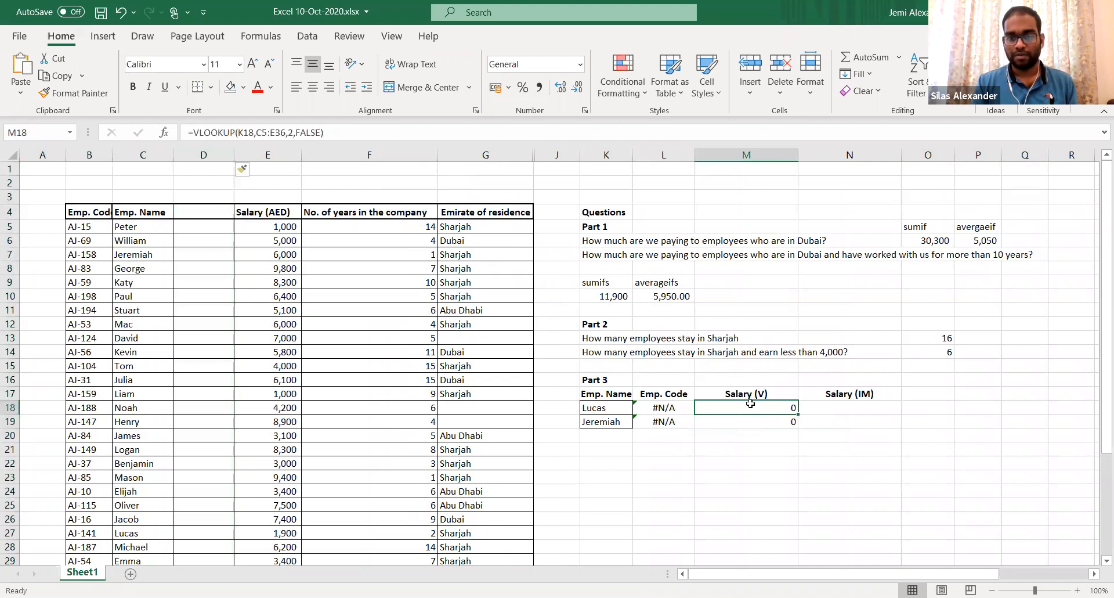
{"action": "double_click", "coordinate": [751, 403]}
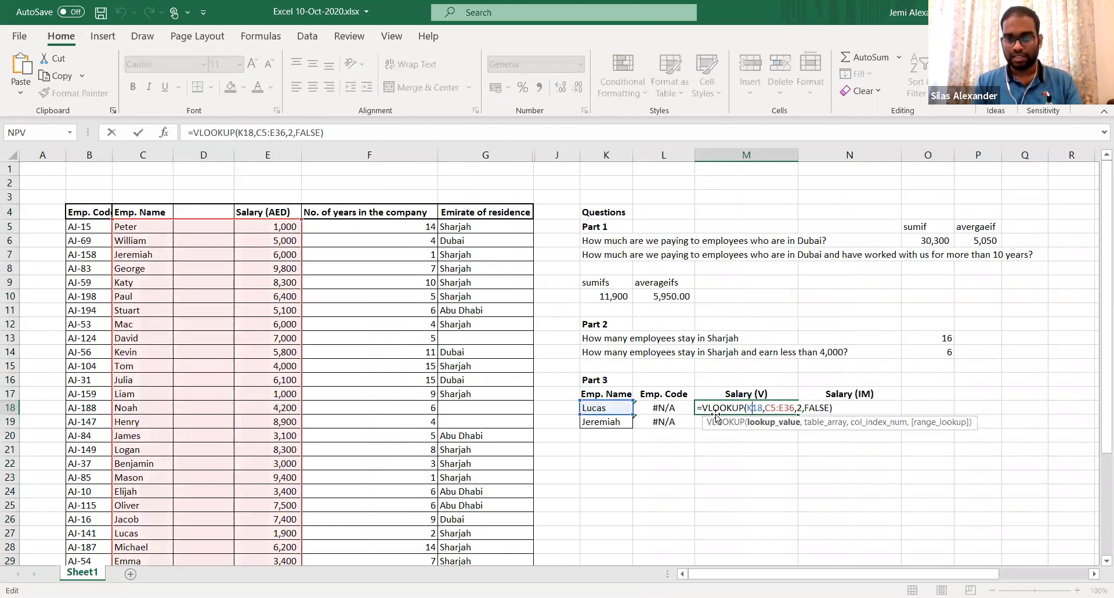
{"action": "left_click", "coordinate": [781, 410]}
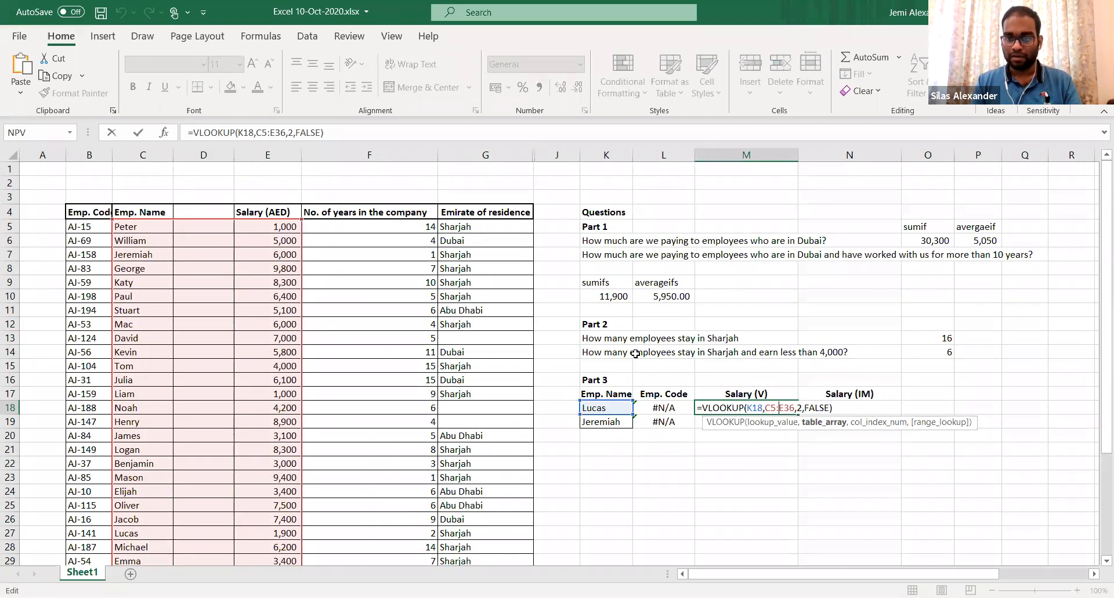
{"action": "left_click", "coordinate": [799, 407]}
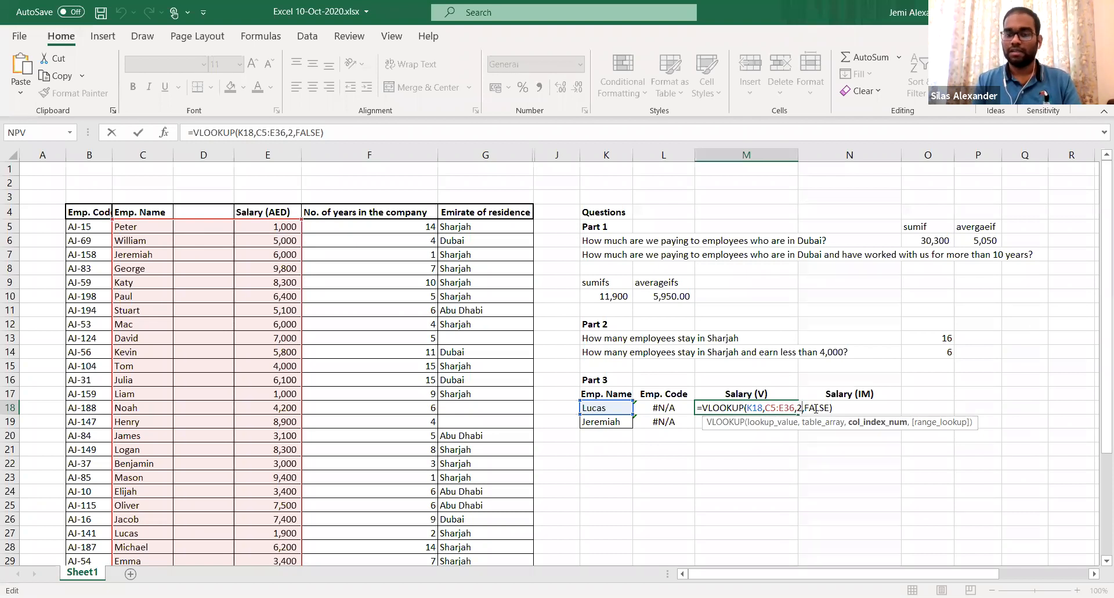
{"action": "key", "text": "ctrl+Return"}
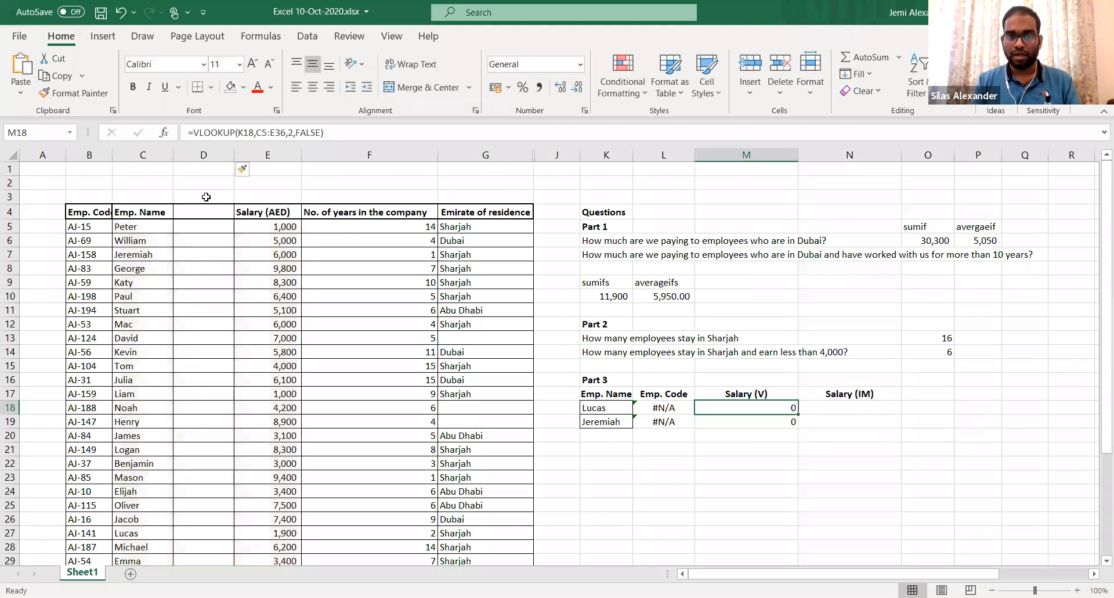
Delete the inserted blank column D and select the Emp. Code lookup in K18
{"action": "left_click", "coordinate": [204, 155]}
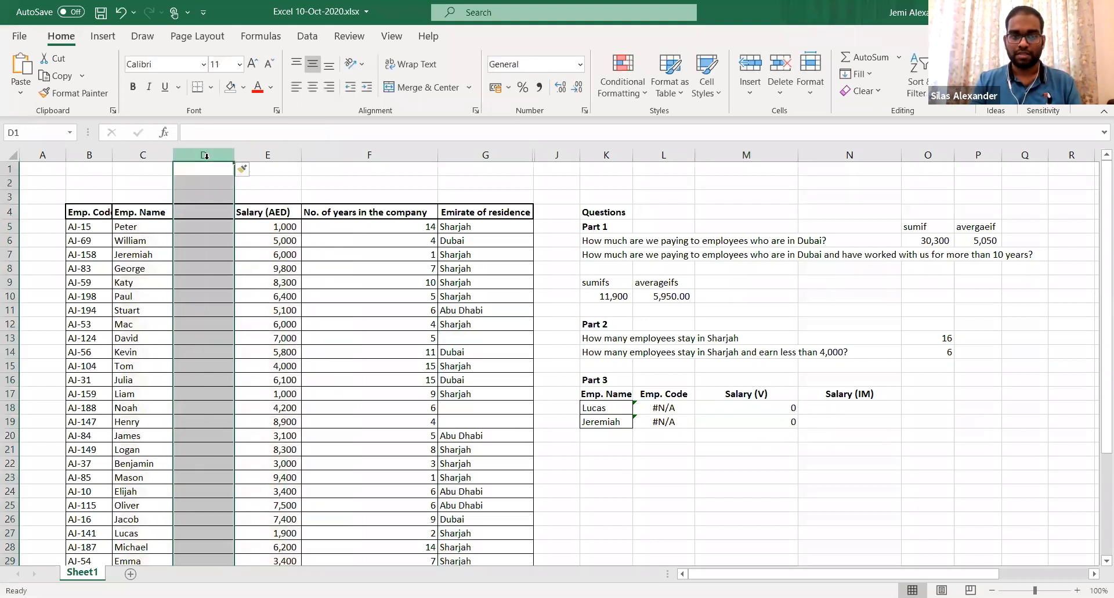
{"action": "key", "text": "ctrl+minus"}
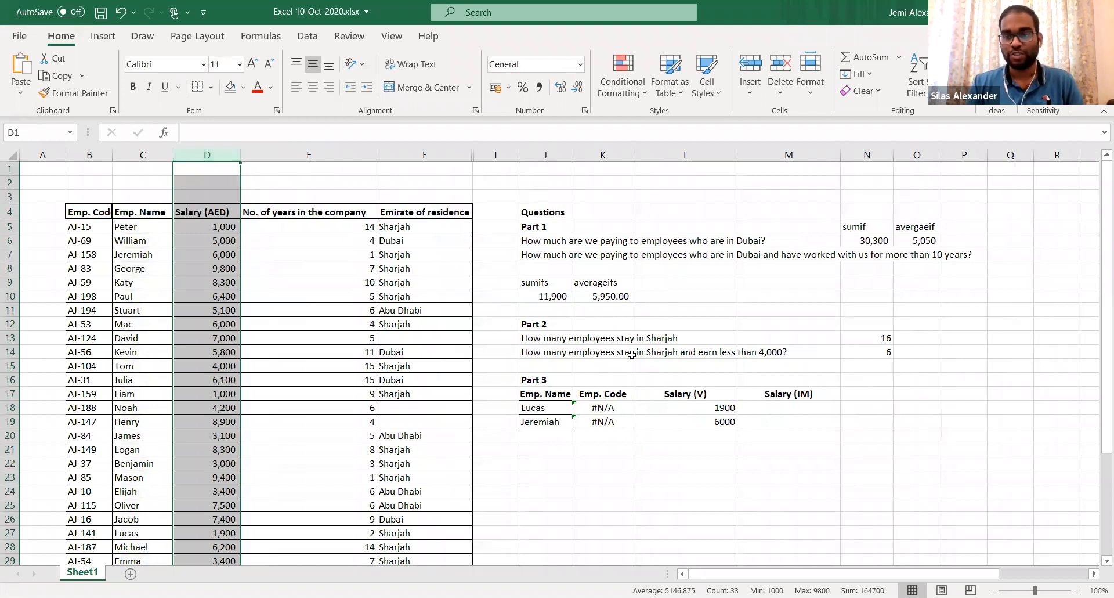
{"action": "double_click", "coordinate": [598, 407]}
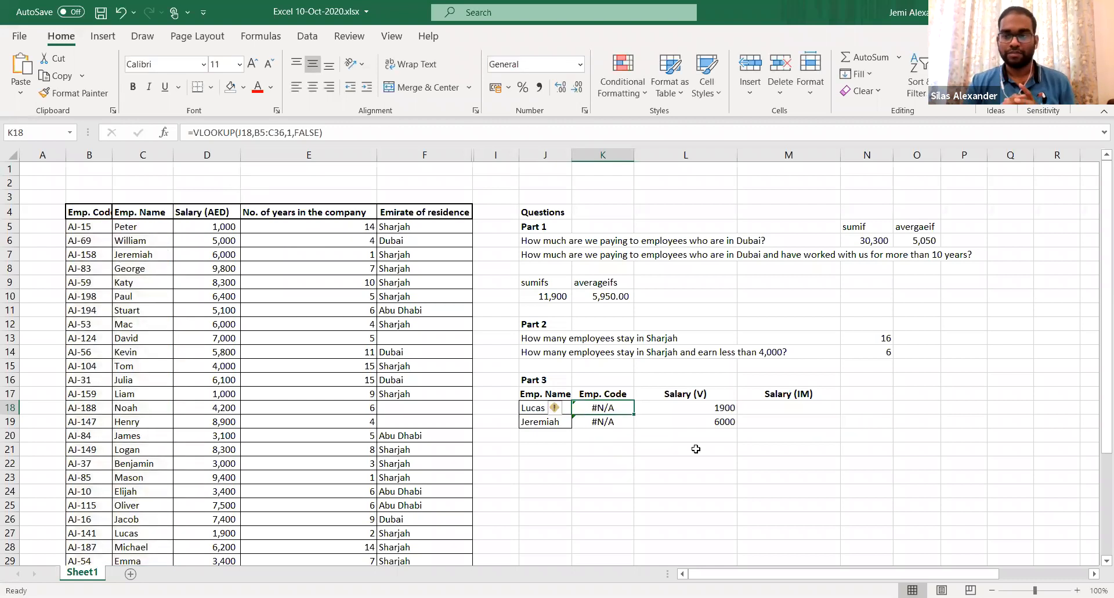
Note the function names INDEX in K22 and MATCH in K23 below the Part 3 table
{"action": "left_click", "coordinate": [601, 458]}
{"action": "type", "text": "INDEX"}
{"action": "key", "text": "Return"}
{"action": "type", "text": "MATCH"}
{"action": "key", "text": "Return"}
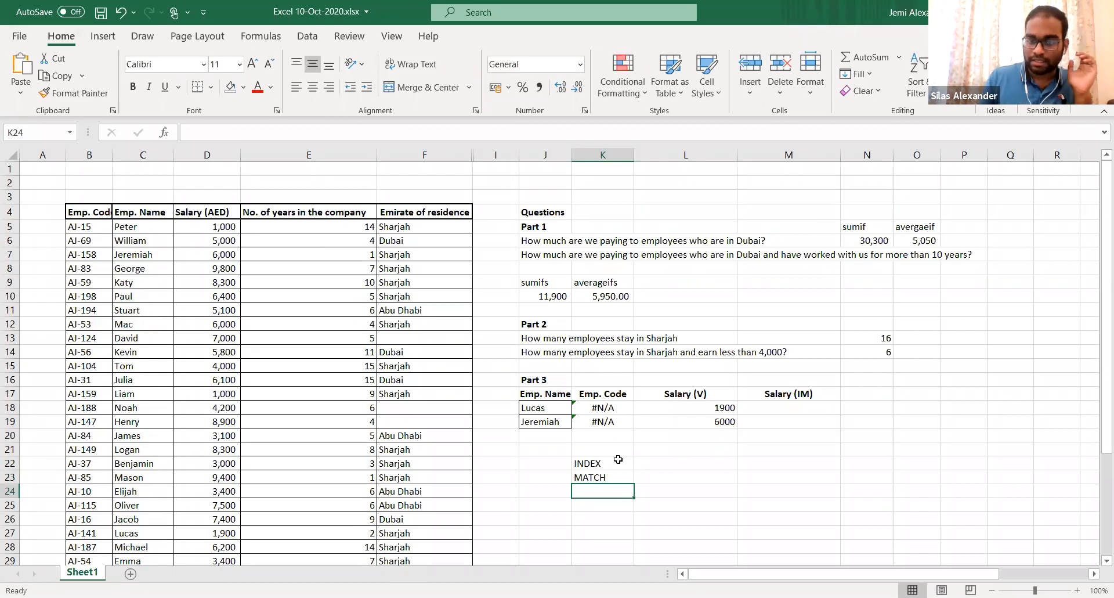
{"action": "left_click", "coordinate": [650, 461]}
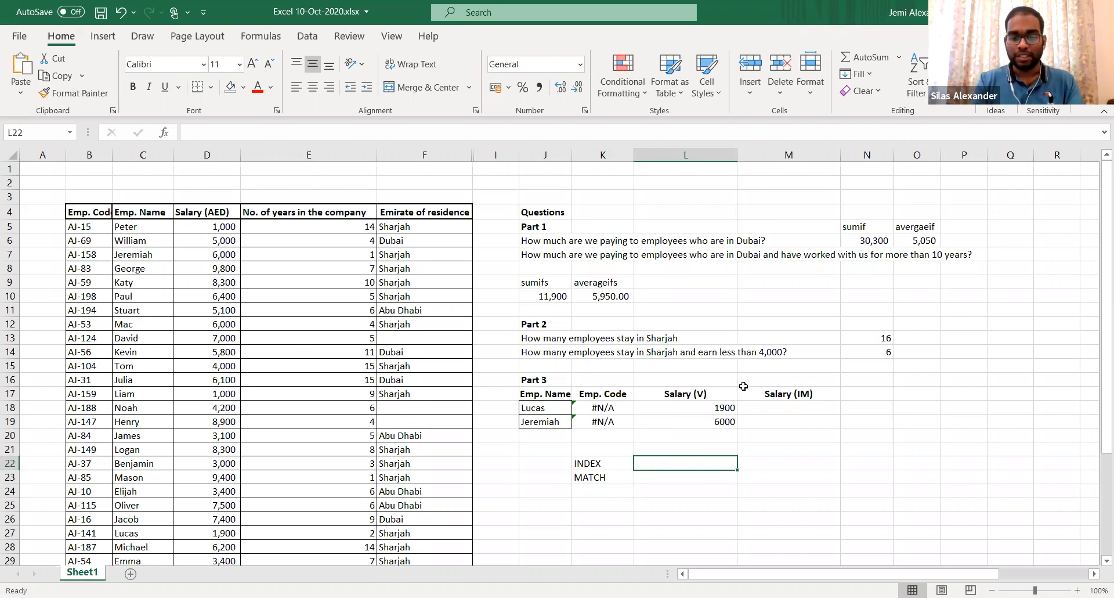
{"action": "type", "text": "="}
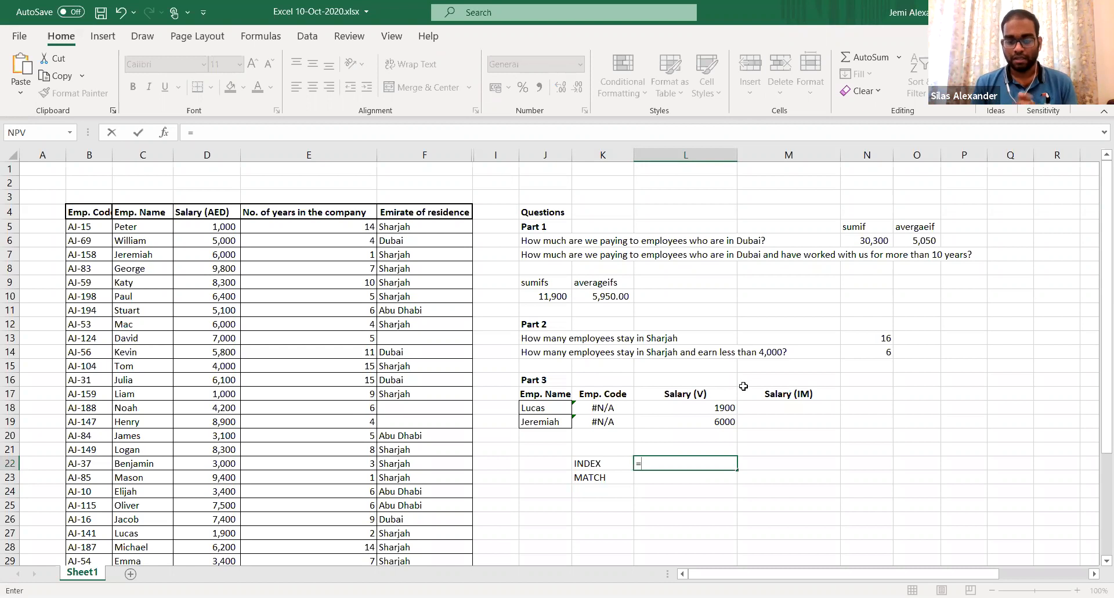
{"action": "key", "text": "Escape"}
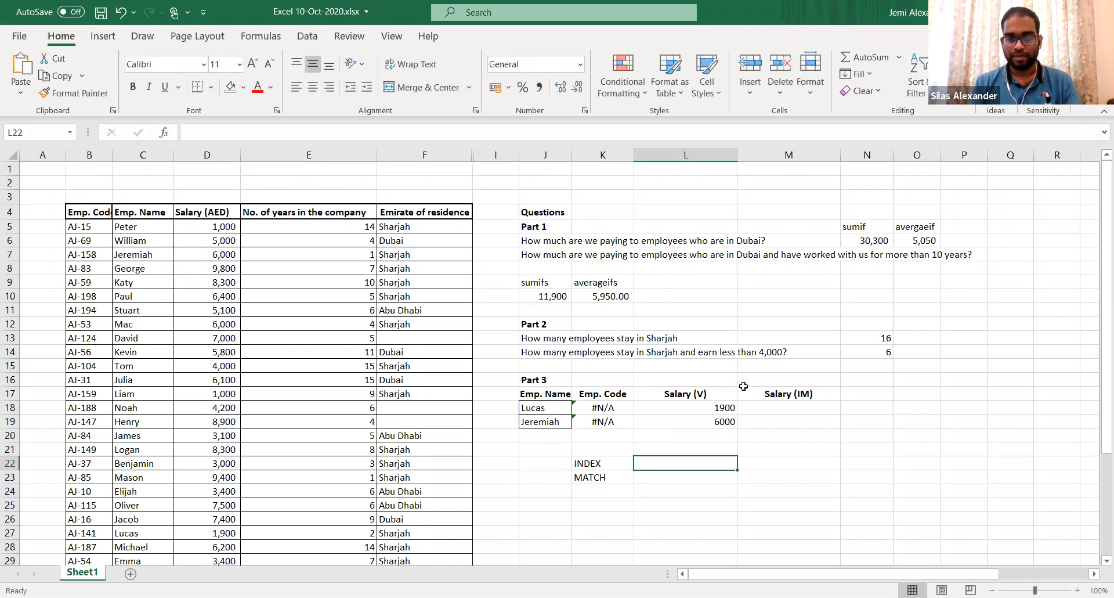
{"action": "key", "text": "Left"}
{"action": "key", "text": "Left"}
{"action": "key", "text": "Up"}
{"action": "type", "text": "=IND"}
{"action": "key", "text": "Tab"}
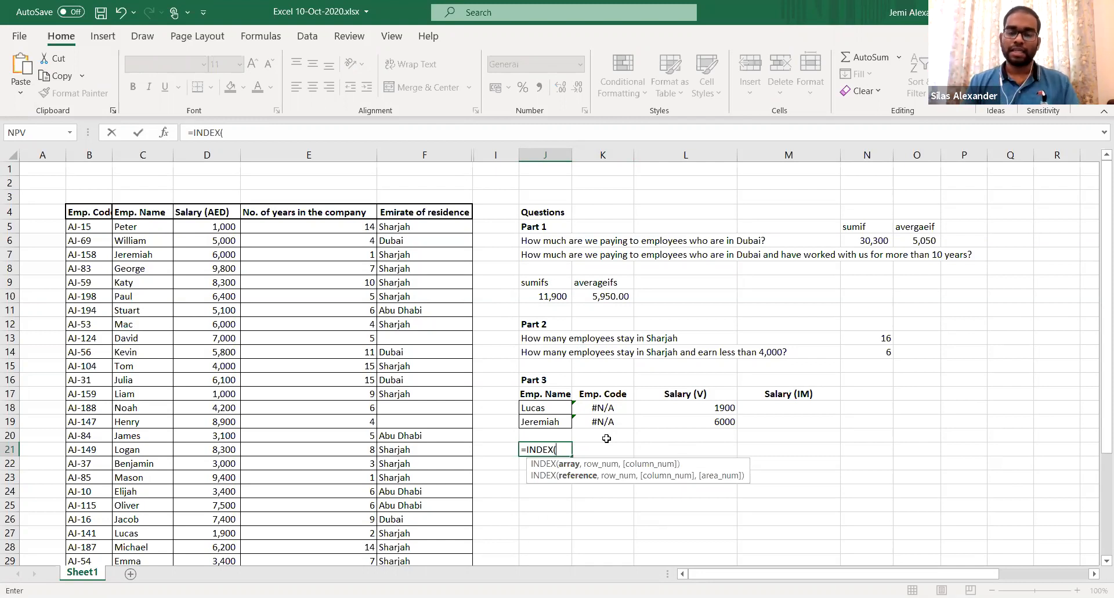
{"action": "key", "text": "Escape"}
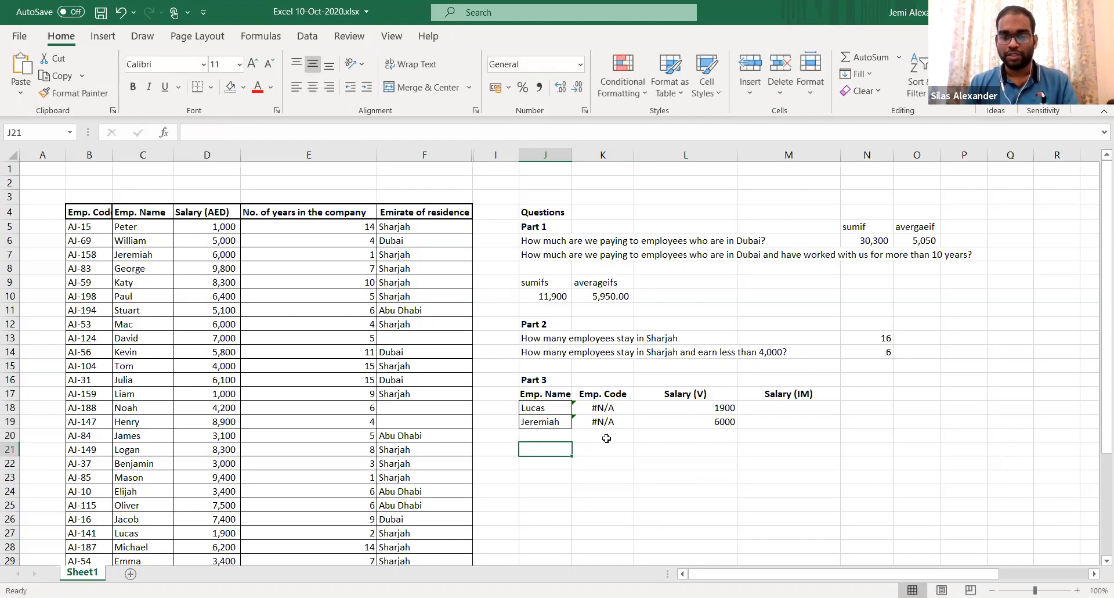
Begin replacing the Emp. Code formula in K18 with an INDEX function that uses the whole column B as its array
{"action": "left_click", "coordinate": [603, 406]}
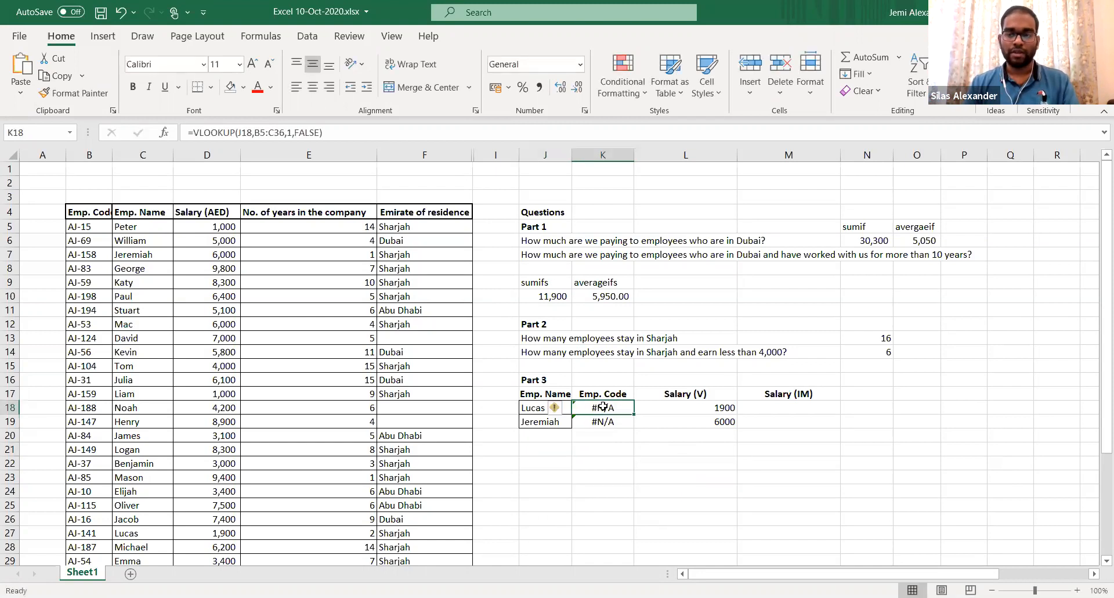
{"action": "left_click", "coordinate": [540, 413]}
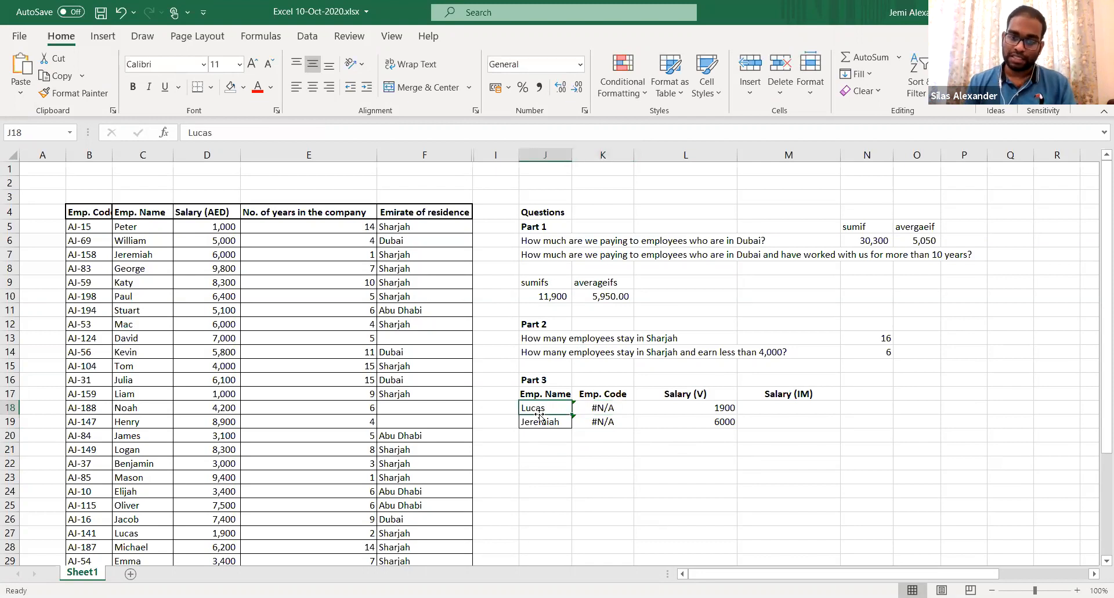
{"action": "left_click", "coordinate": [592, 409]}
{"action": "type", "text": "="}
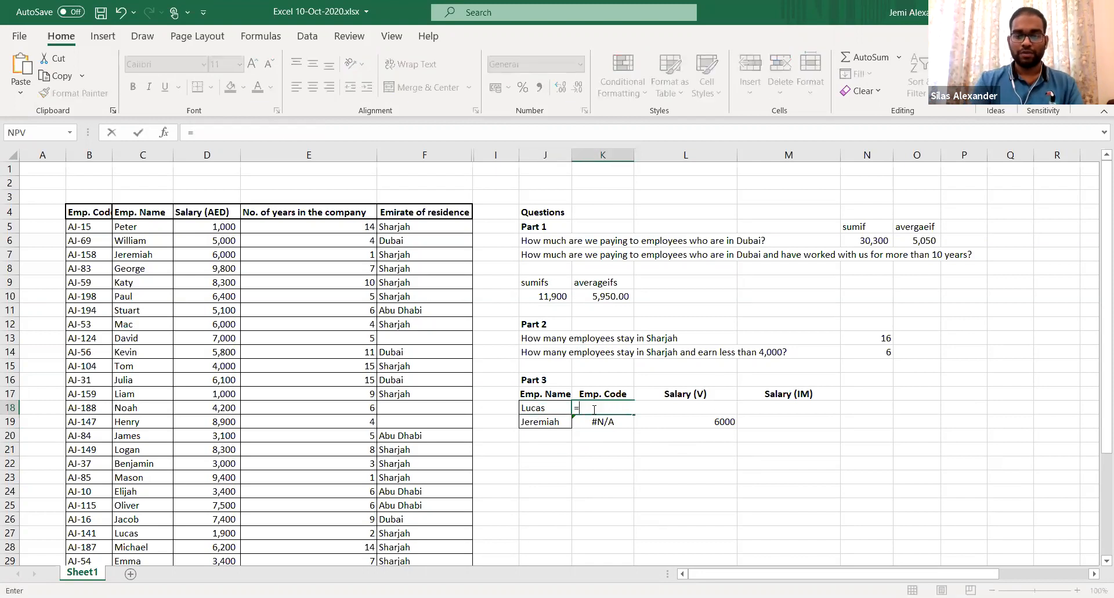
{"action": "type", "text": "INDE"}
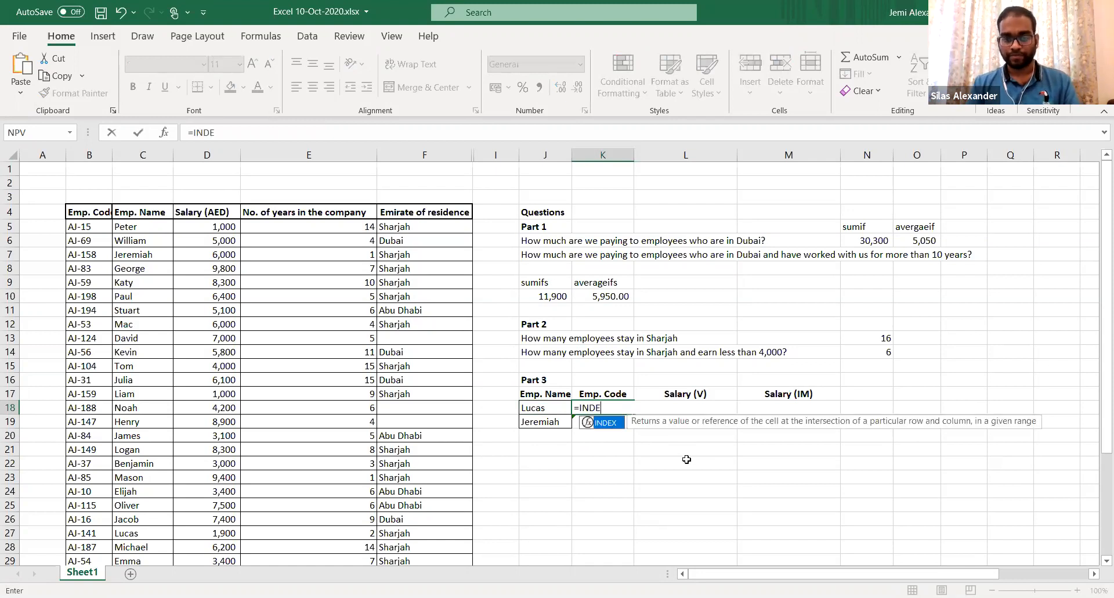
{"action": "type", "text": "X("}
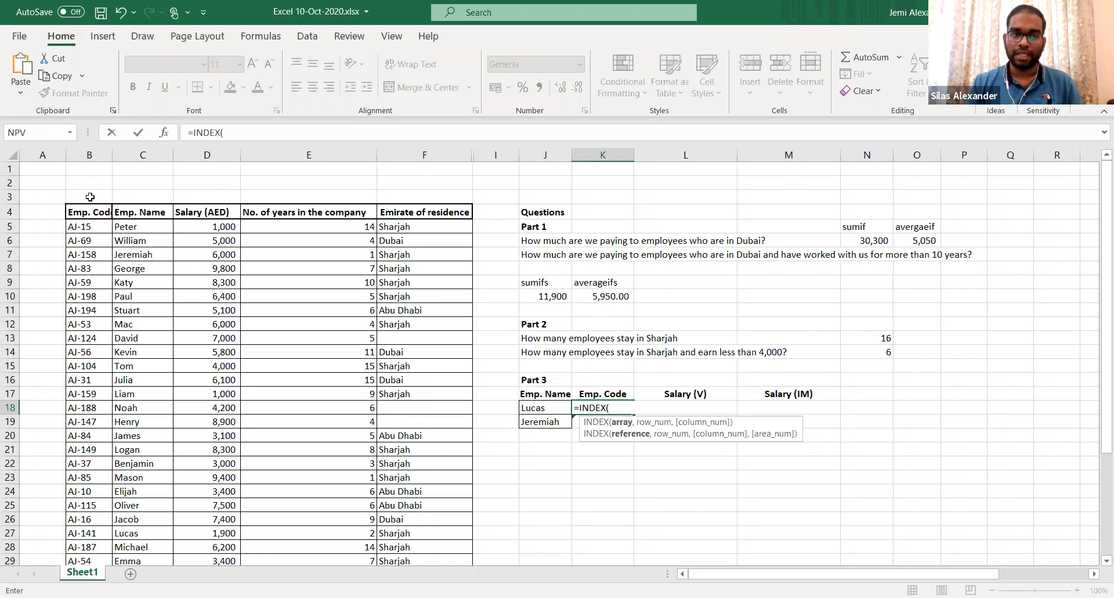
{"action": "left_click", "coordinate": [88, 155]}
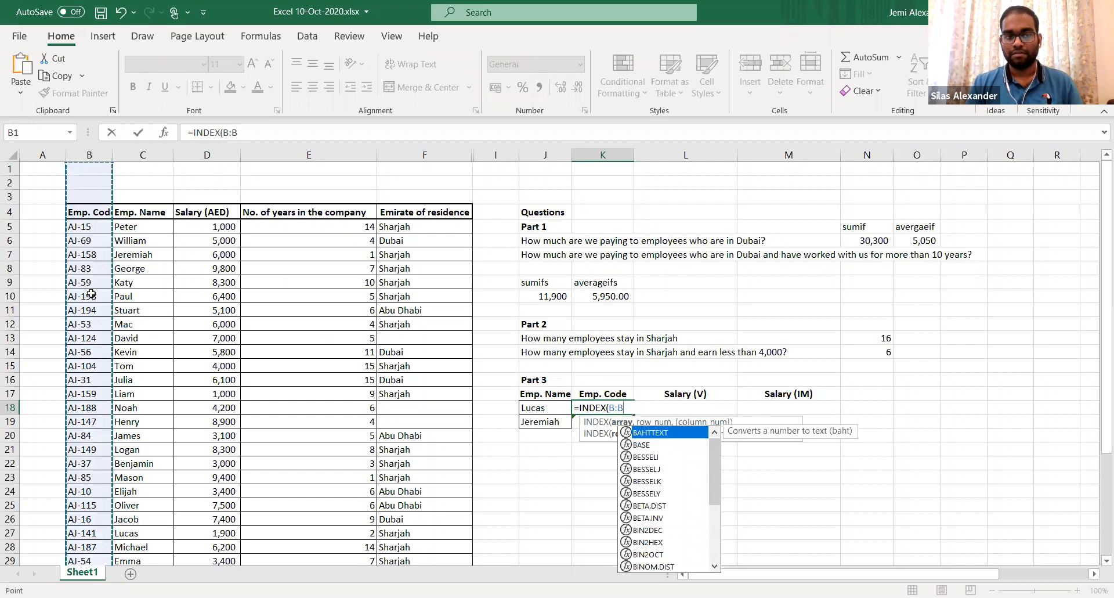
{"action": "type", "text": ","}
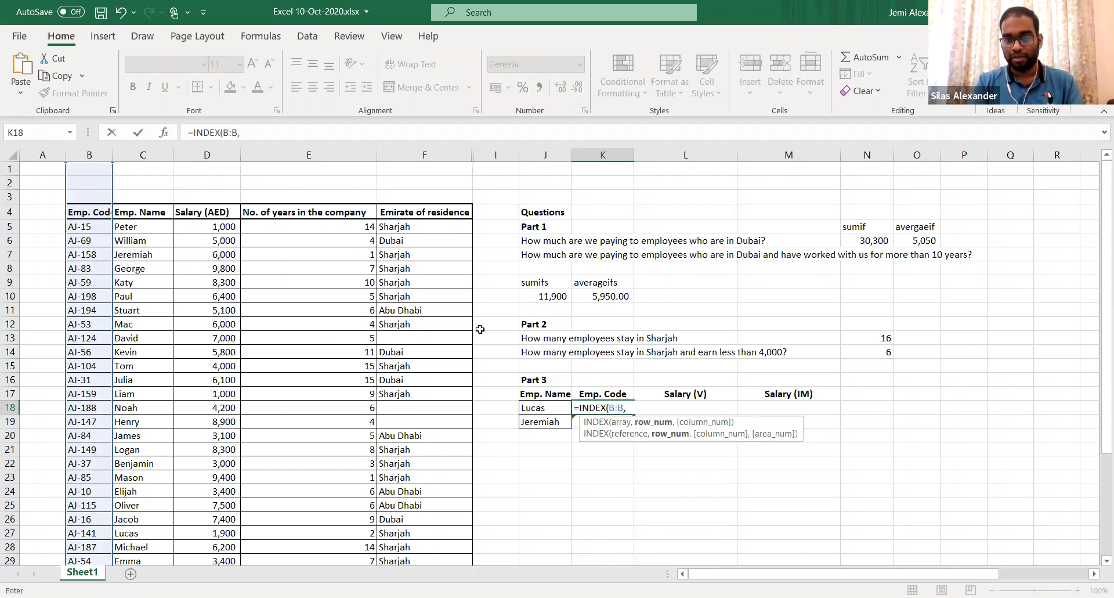
Complete K18 as =INDEX(B:B,MATCH(J18,C:C,0)), matching the employee name exactly in column C to supply the row number
{"action": "type", "text": "MATCH"}
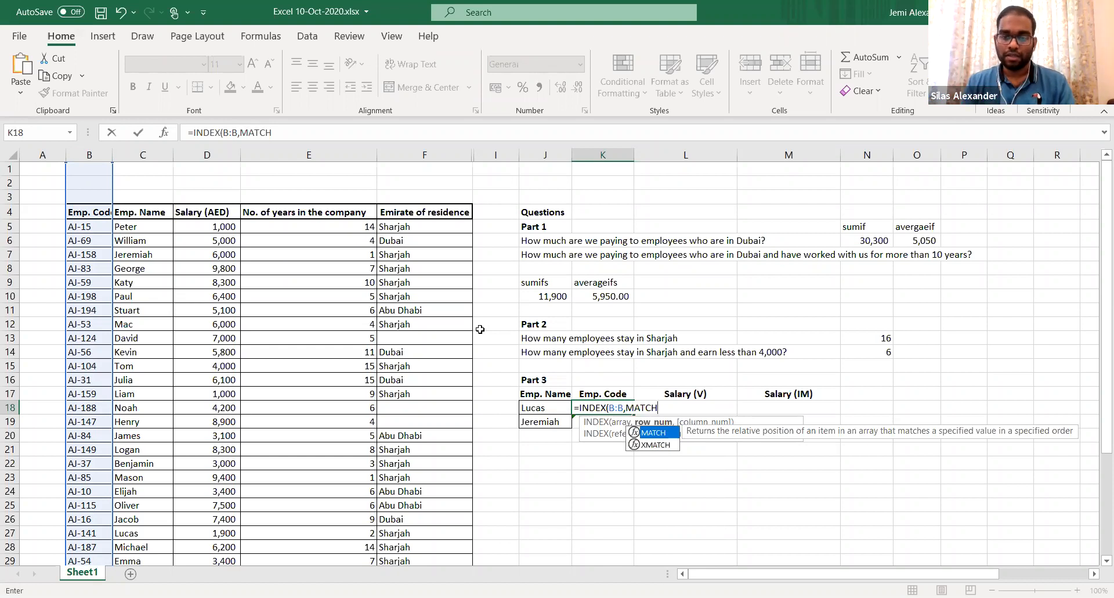
{"action": "type", "text": "("}
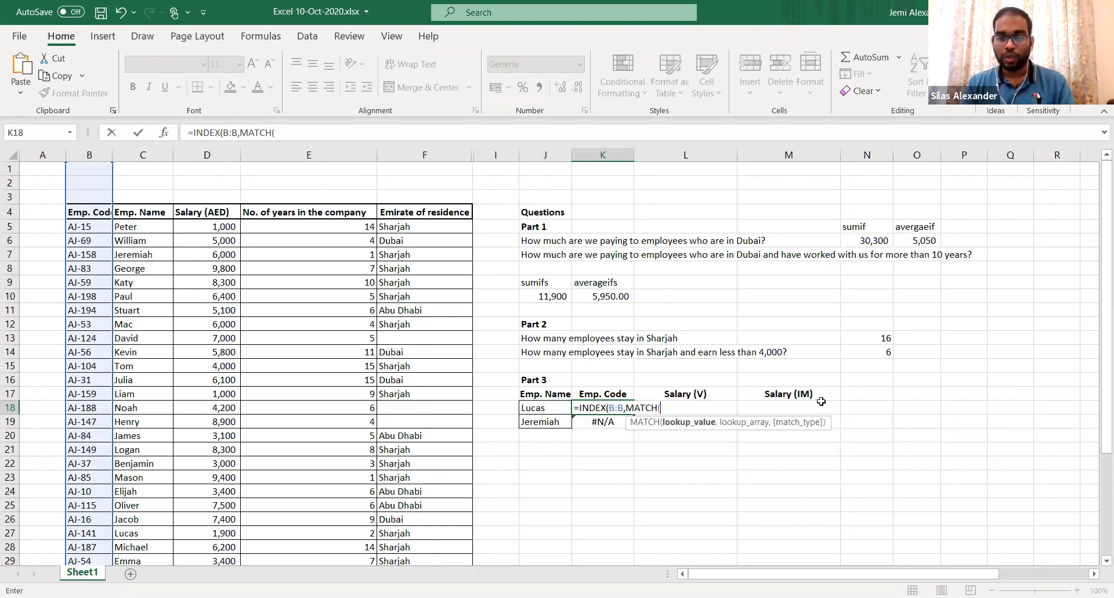
{"action": "left_click", "coordinate": [560, 406]}
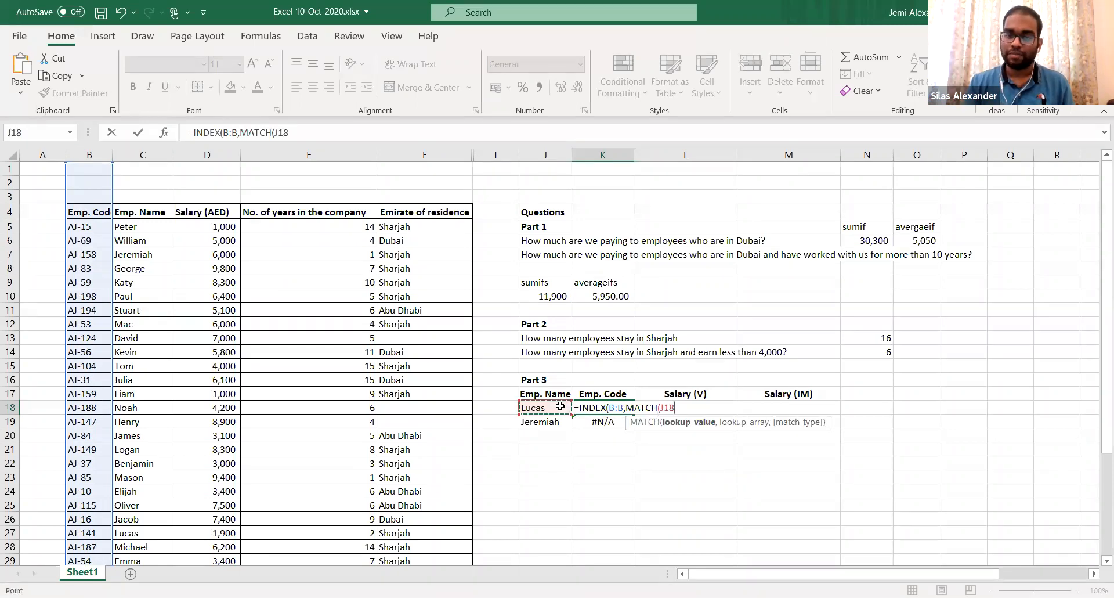
{"action": "type", "text": ","}
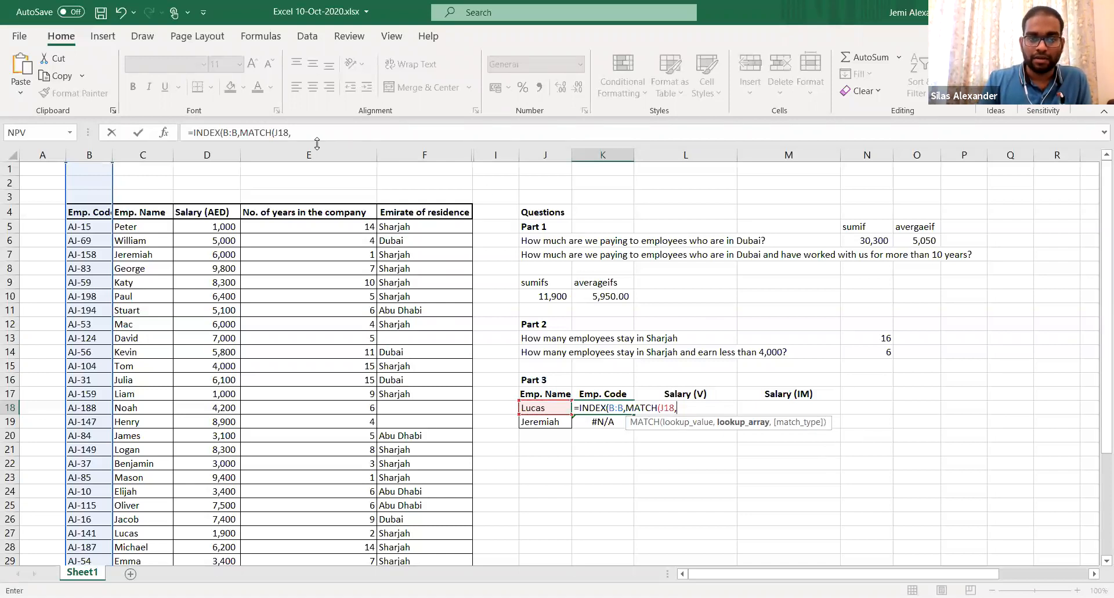
{"action": "left_click", "coordinate": [141, 154]}
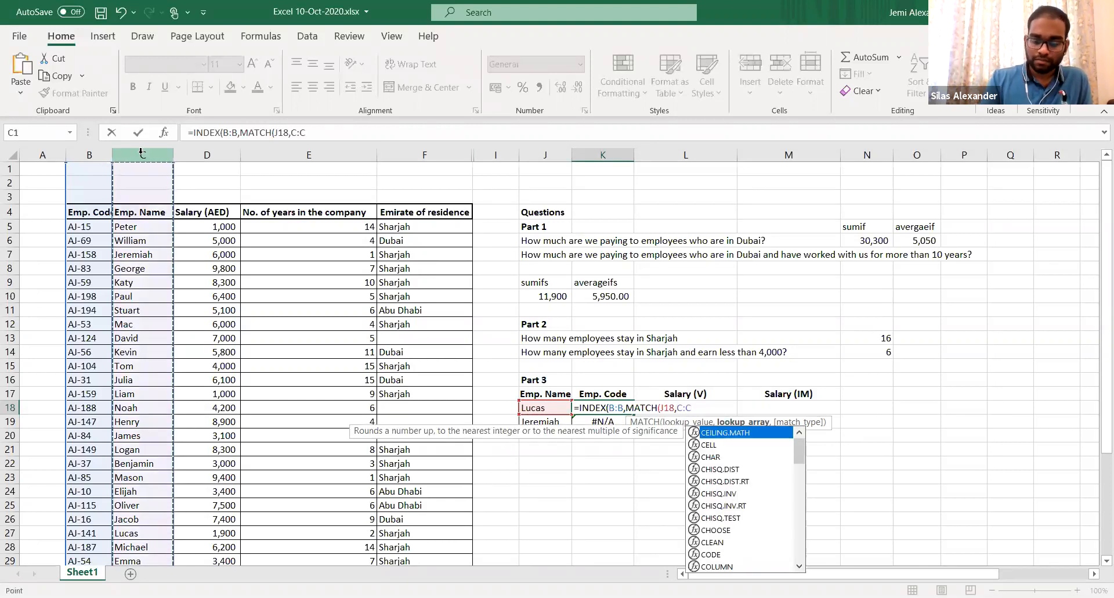
{"action": "type", "text": ","}
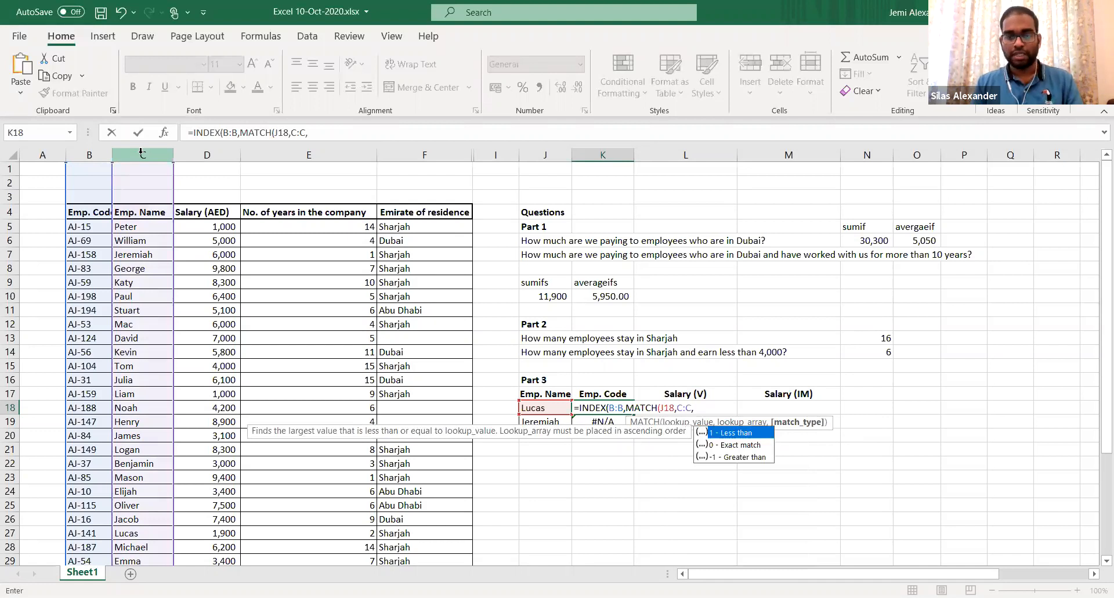
{"action": "type", "text": "0"}
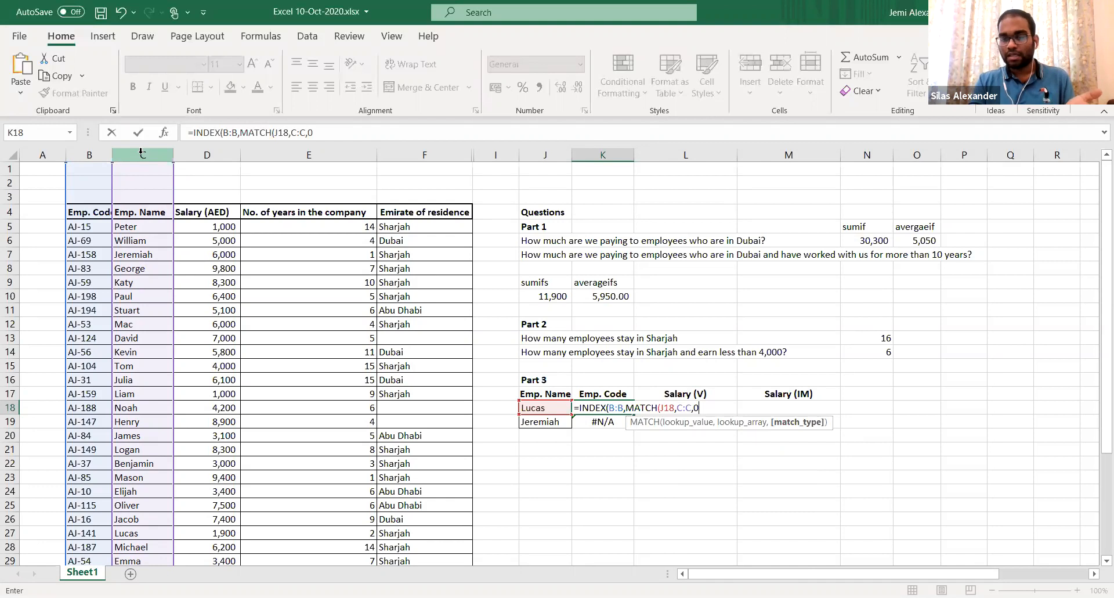
{"action": "key", "text": "BackSpace"}
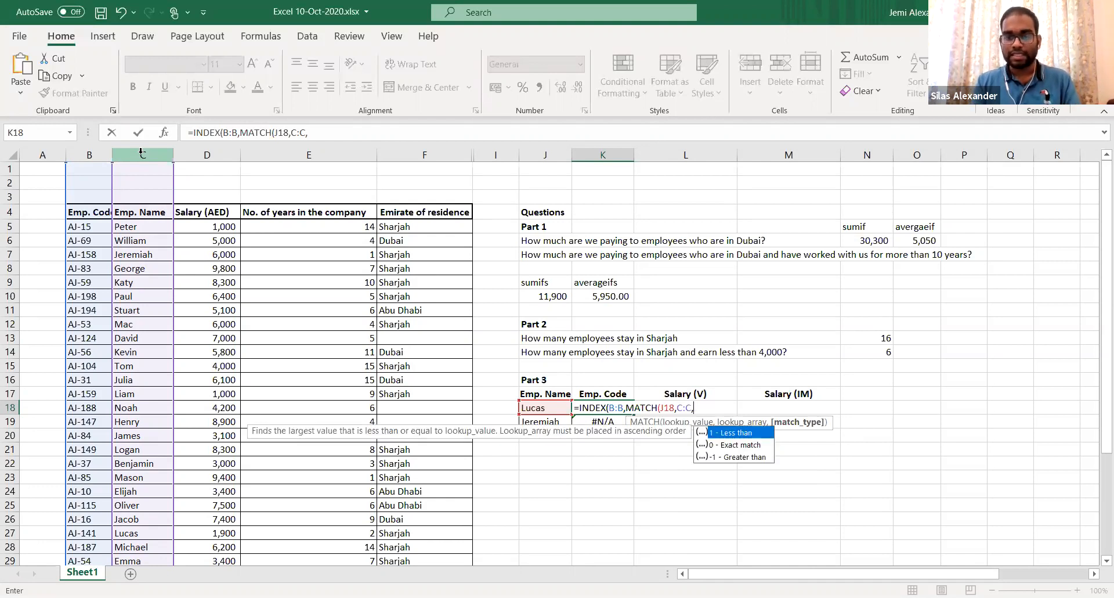
{"action": "type", "text": "0"}
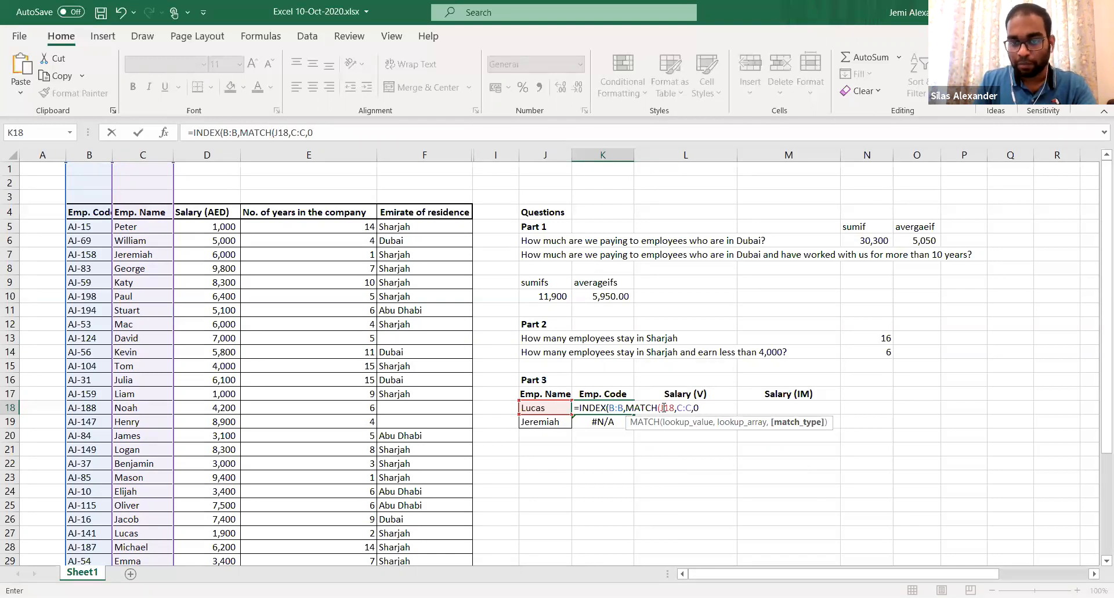
{"action": "type", "text": "))"}
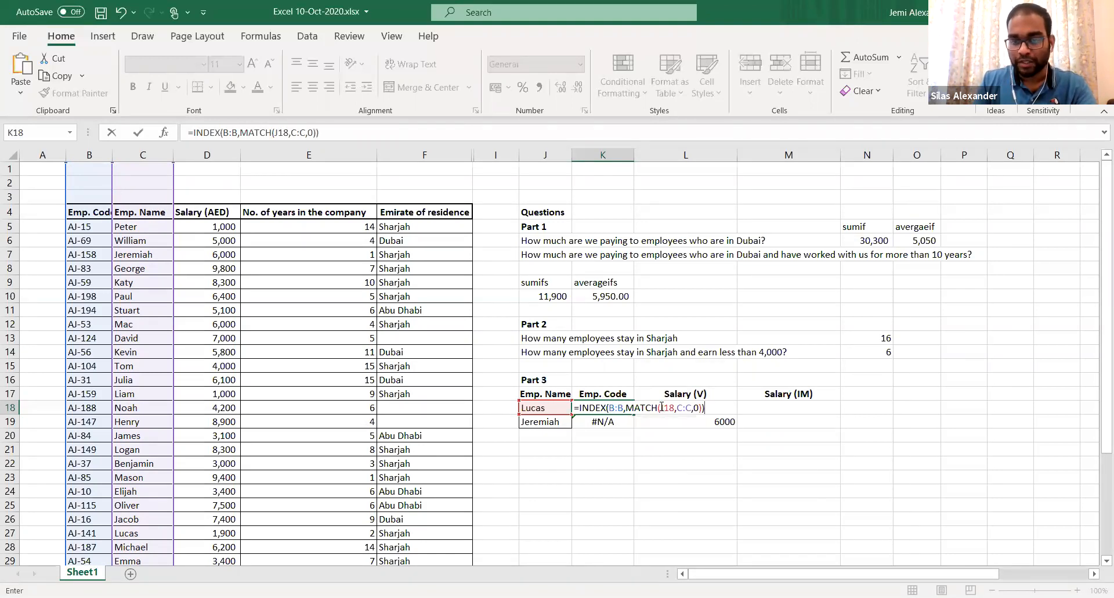
{"action": "key", "text": "Return"}
{"action": "key", "text": "Up"}
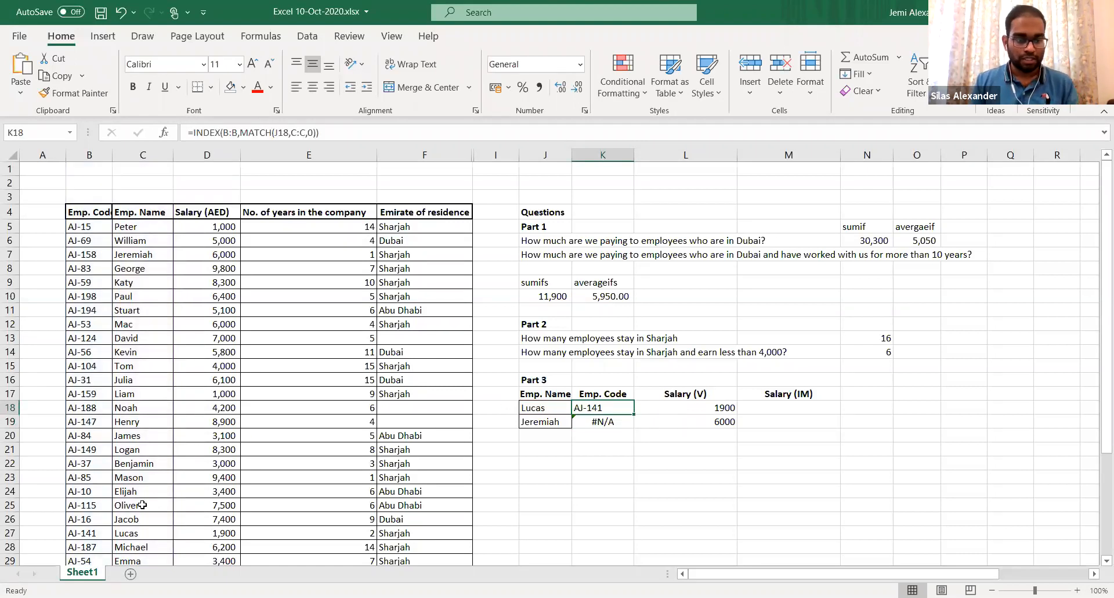
Check the employee code in K18 against that employee's record in row 27 of the table
{"action": "left_click", "coordinate": [143, 531]}
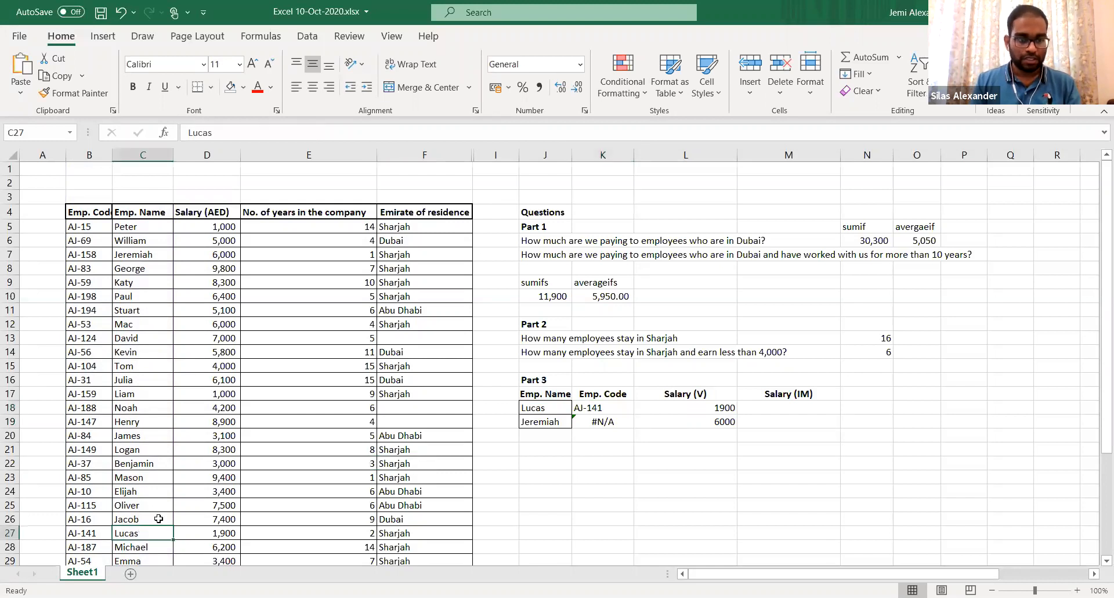
{"action": "key", "text": "shift+space"}
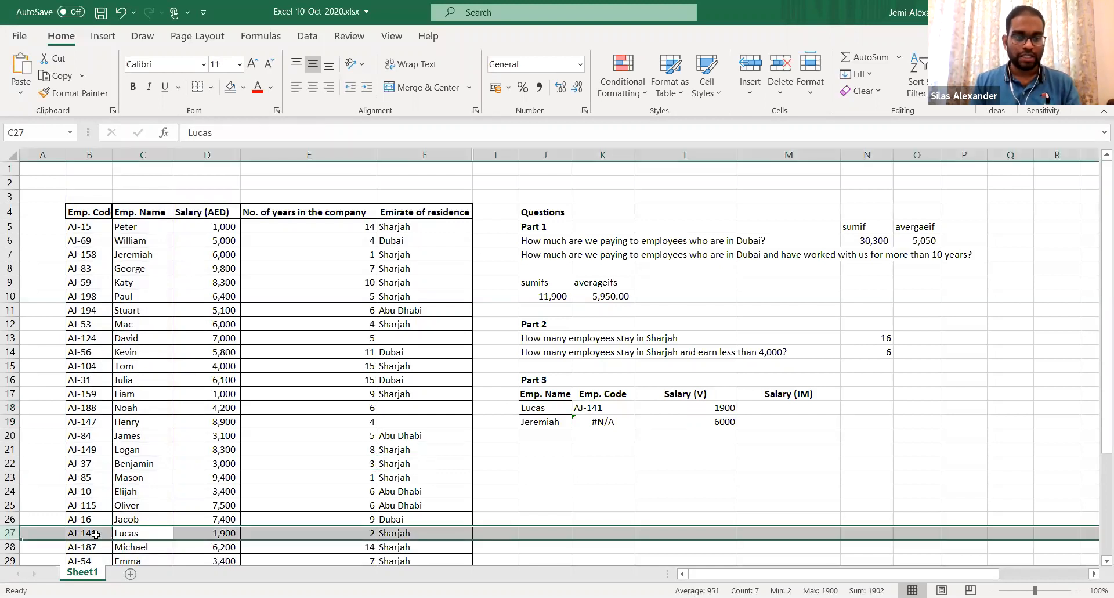
{"action": "left_click", "coordinate": [592, 407]}
Replace the Emp. Code formula in K19 with =INDEX(B:B,MATCH(J19,C:C,0))
{"action": "left_click", "coordinate": [595, 419]}
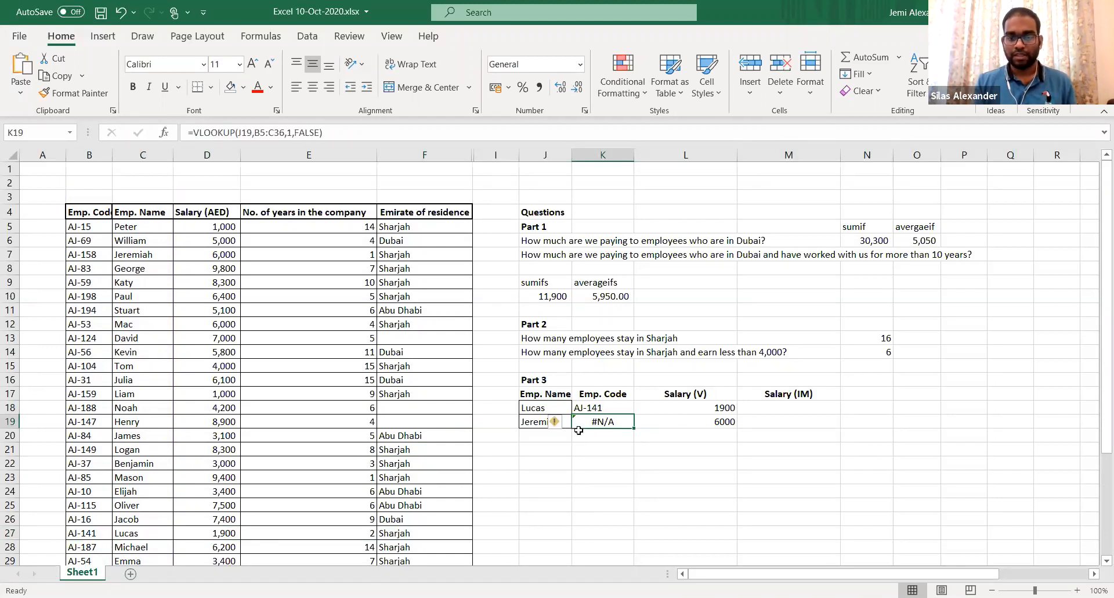
{"action": "type", "text": "="}
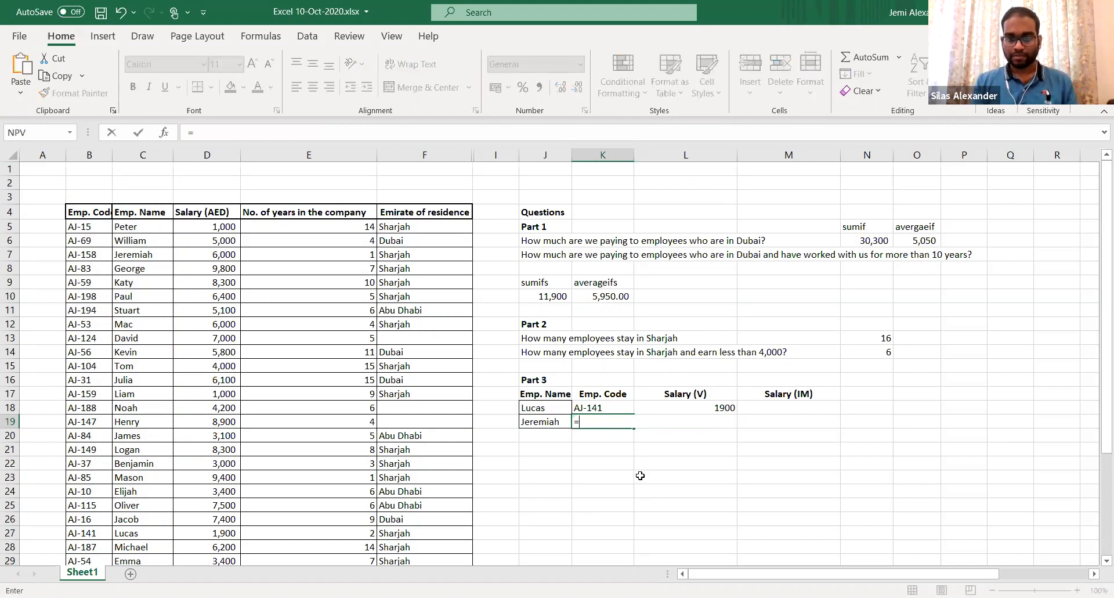
{"action": "type", "text": "INDEX("}
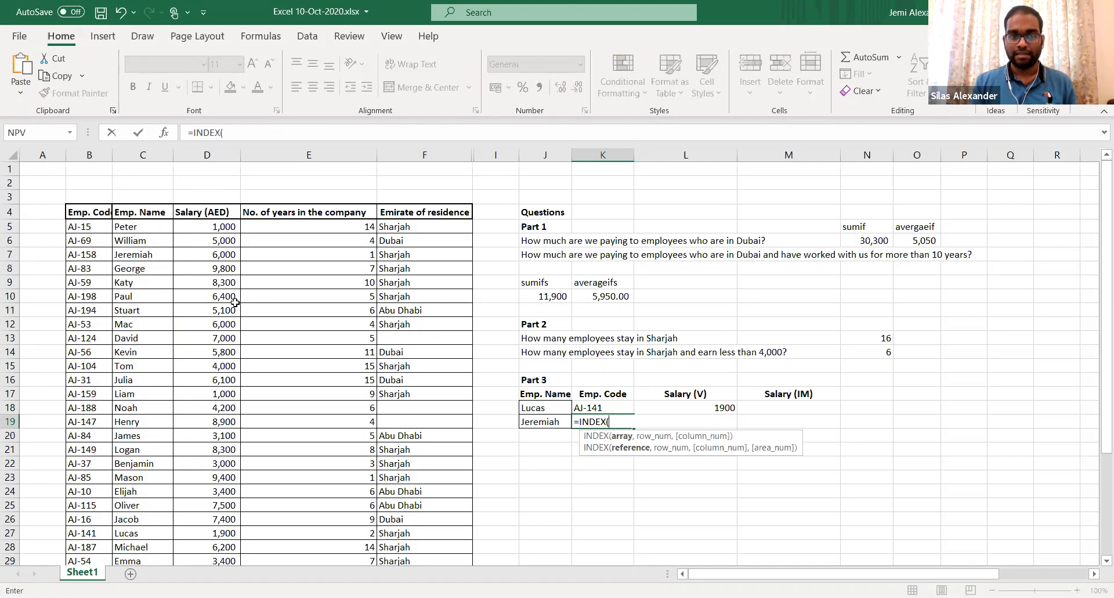
{"action": "left_click", "coordinate": [92, 152]}
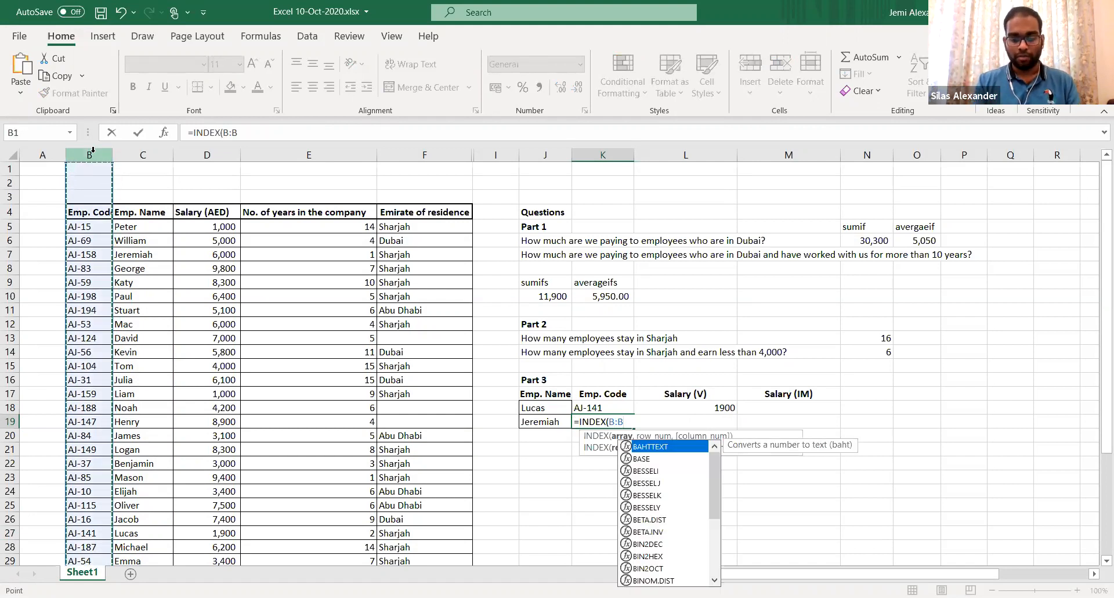
{"action": "type", "text": ",M"}
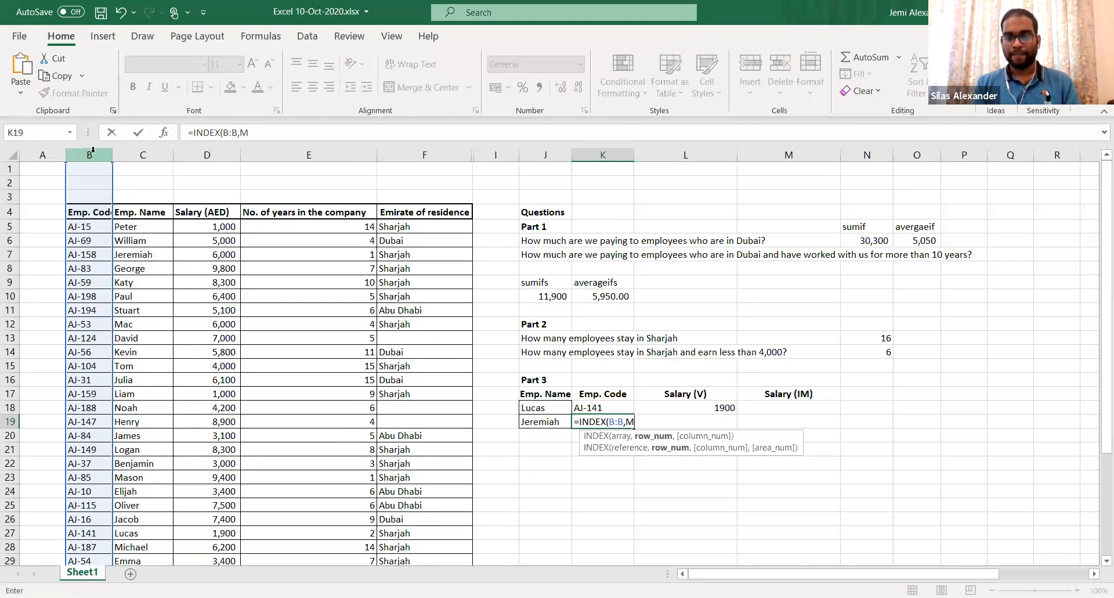
{"action": "type", "text": "ATCH("}
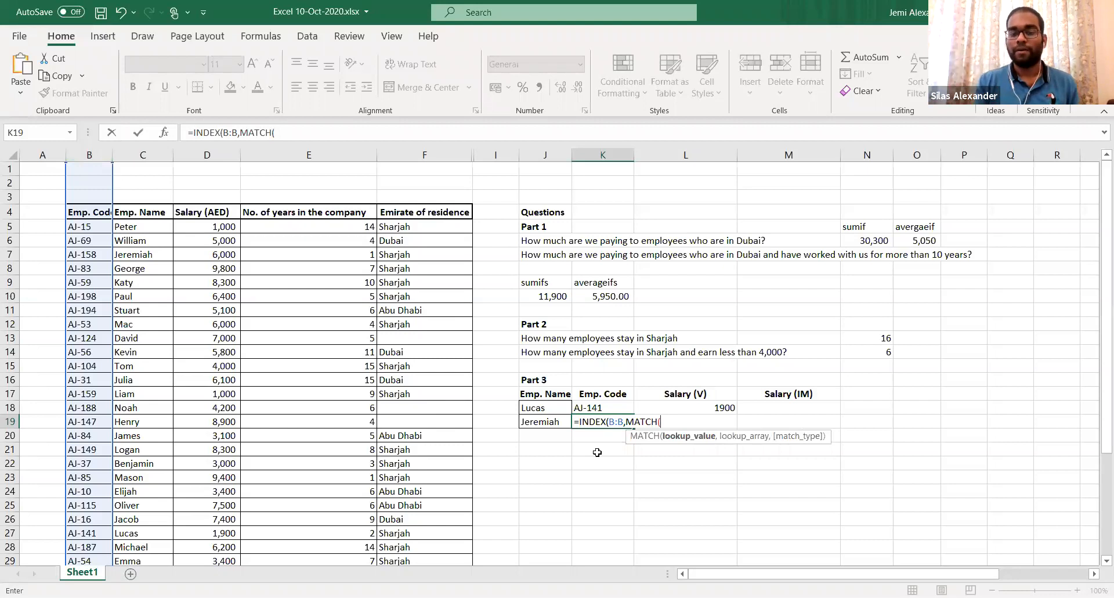
{"action": "left_click", "coordinate": [548, 422]}
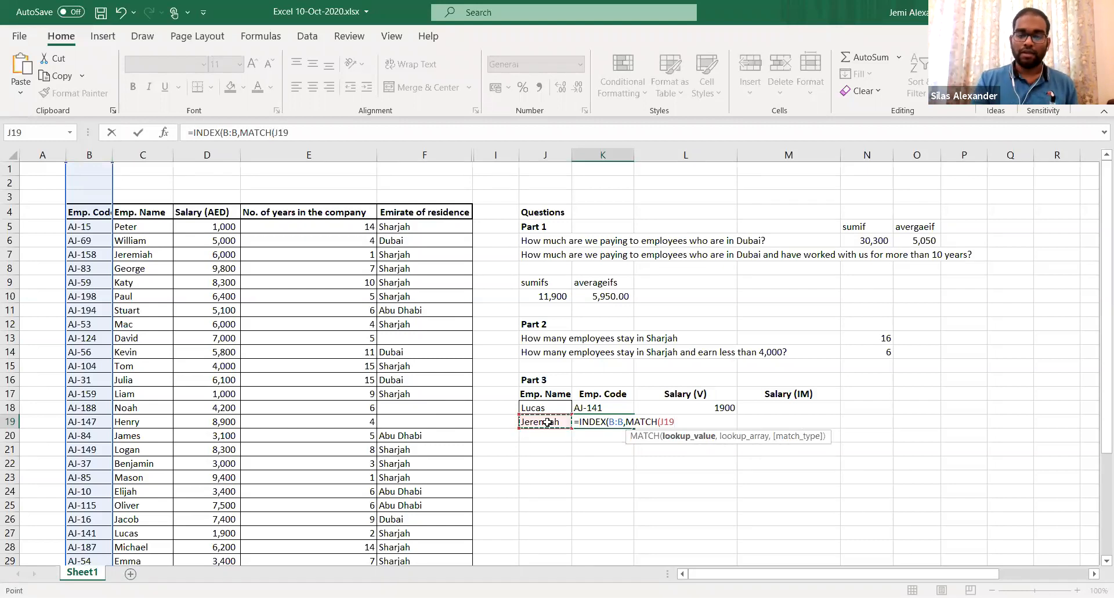
{"action": "type", "text": ","}
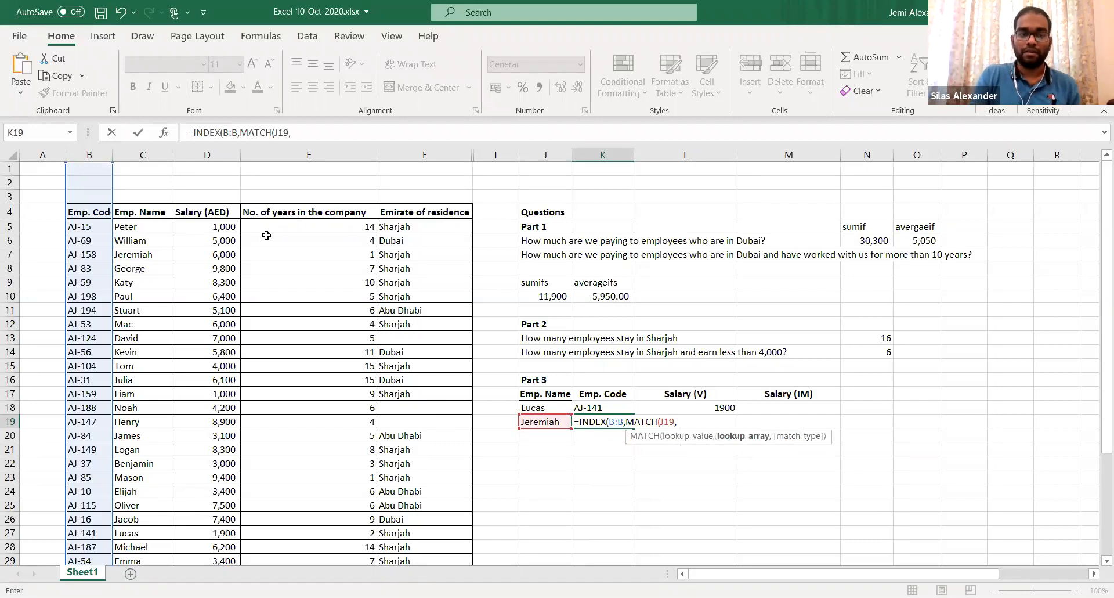
{"action": "left_click", "coordinate": [154, 152]}
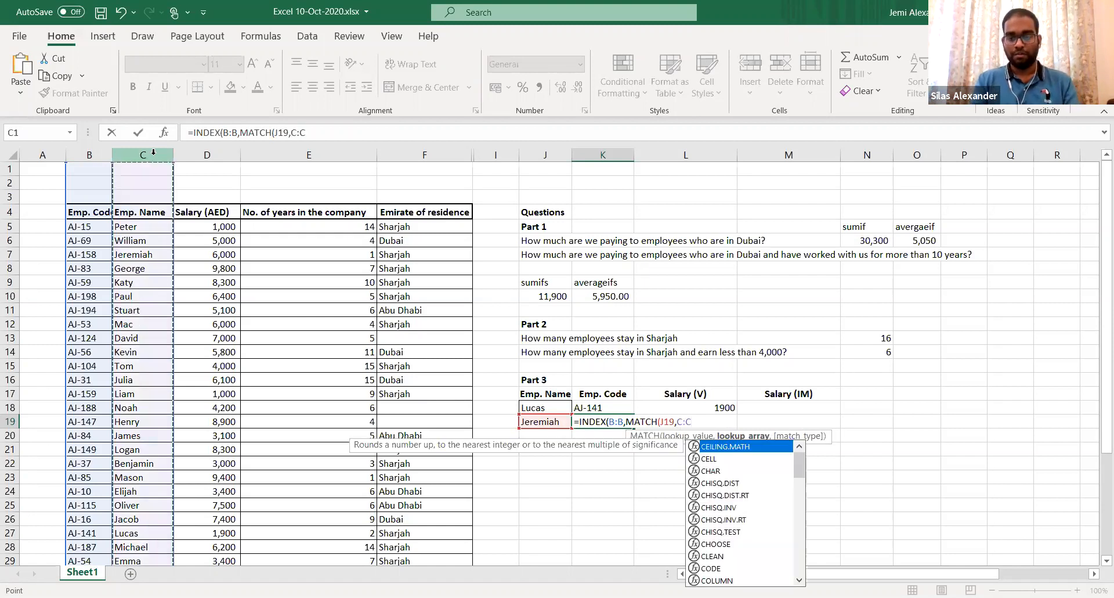
{"action": "type", "text": ",0"}
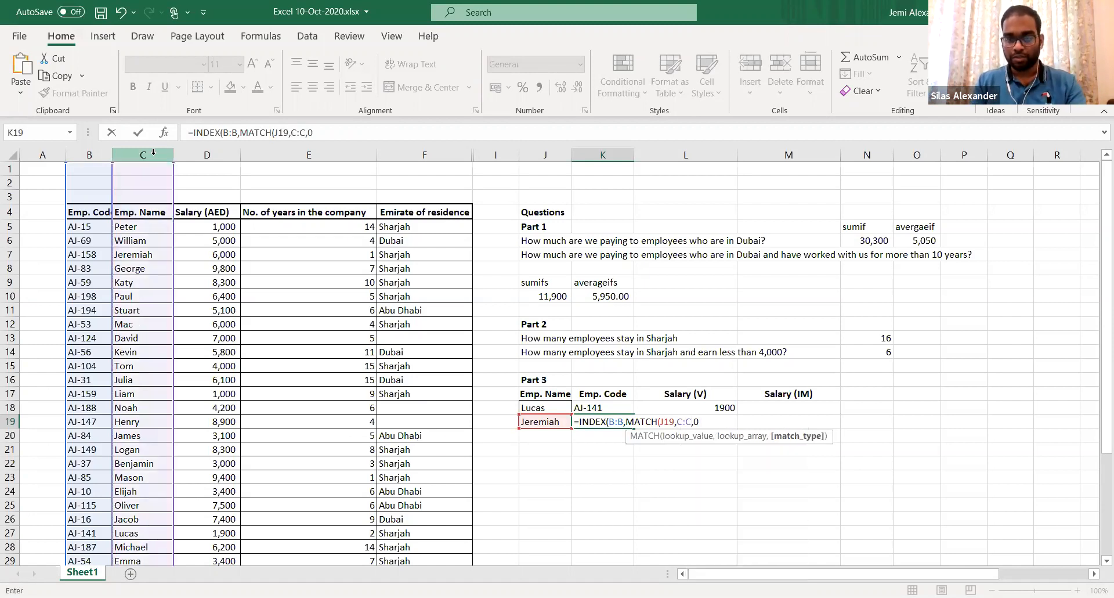
{"action": "key", "text": "ctrl+Return"}
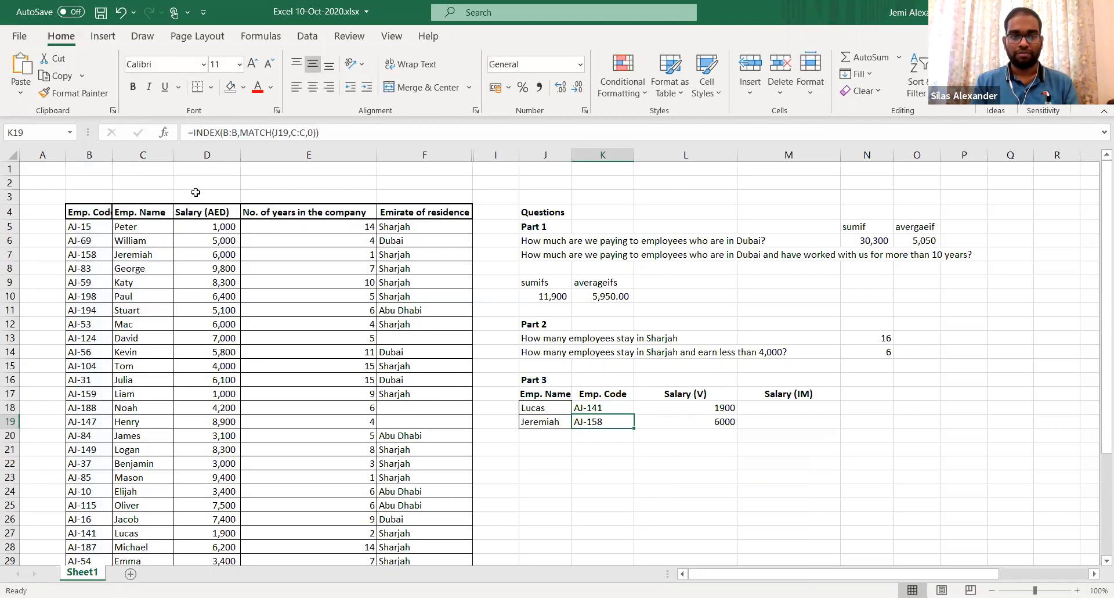
Check the employee code in K19 against that employee's record in row 7 of the table
{"action": "left_click", "coordinate": [103, 253]}
{"action": "key", "text": "shift+space"}
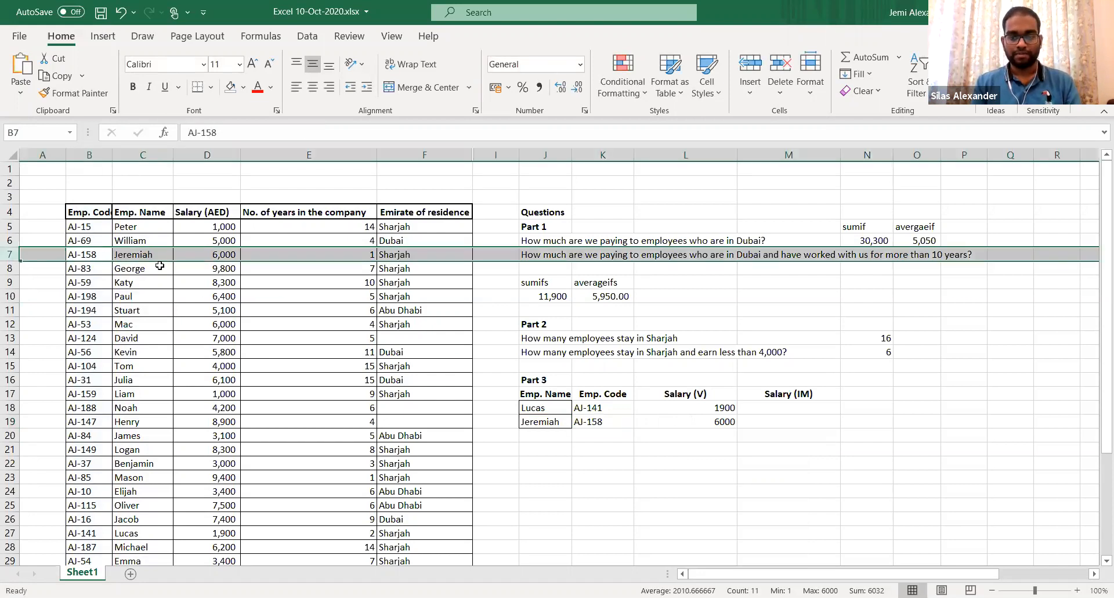
{"action": "left_click", "coordinate": [618, 423]}
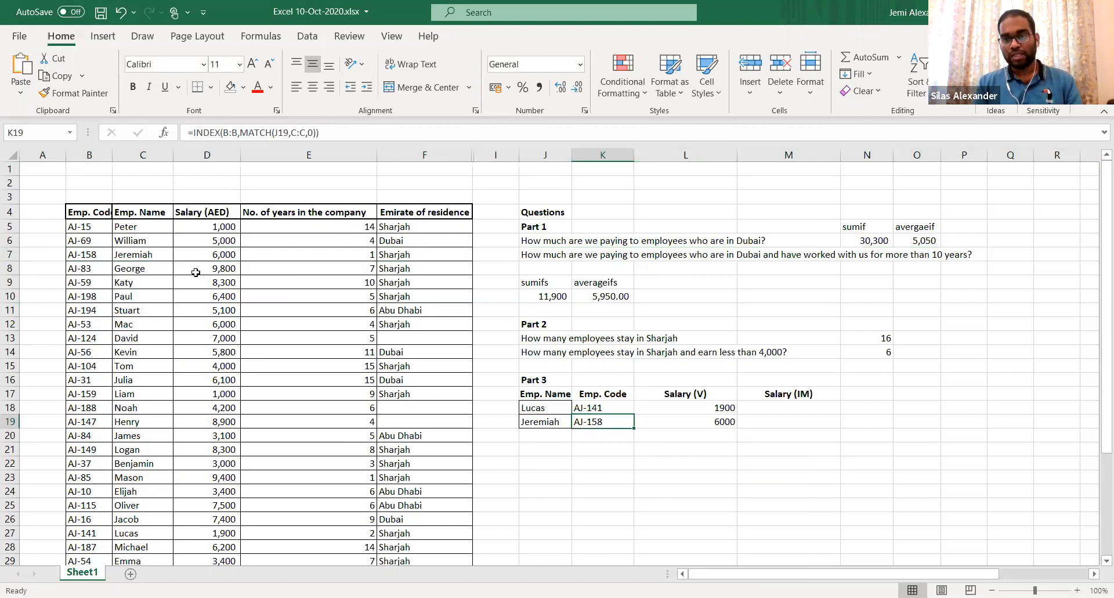
Review the VLOOKUP formula in L18, and restart it with the employee name in J18 as the lookup value
{"action": "left_click", "coordinate": [713, 408]}
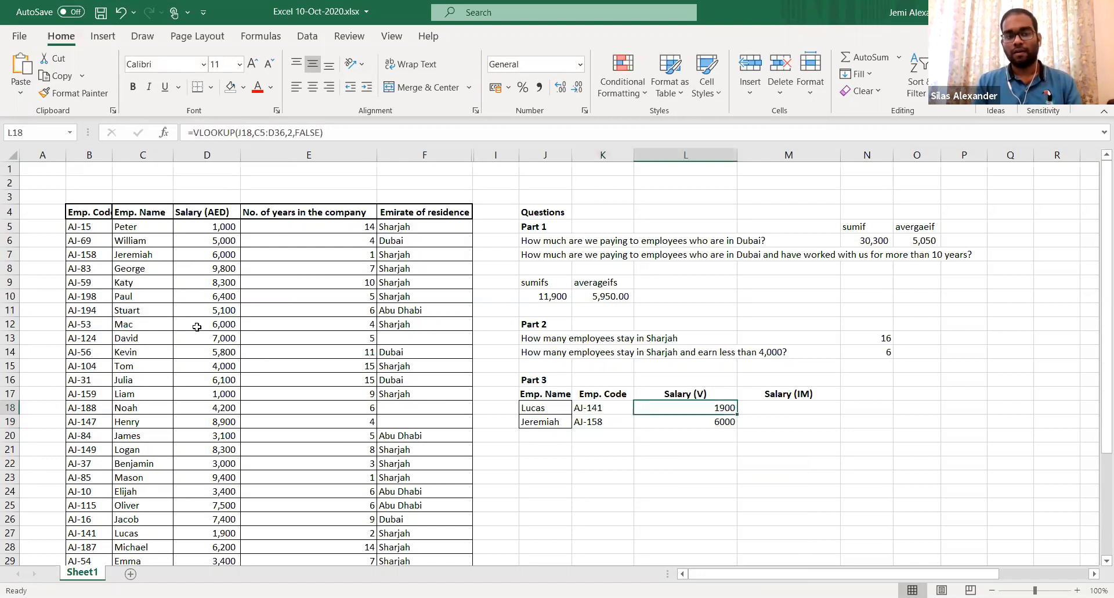
{"action": "double_click", "coordinate": [673, 408]}
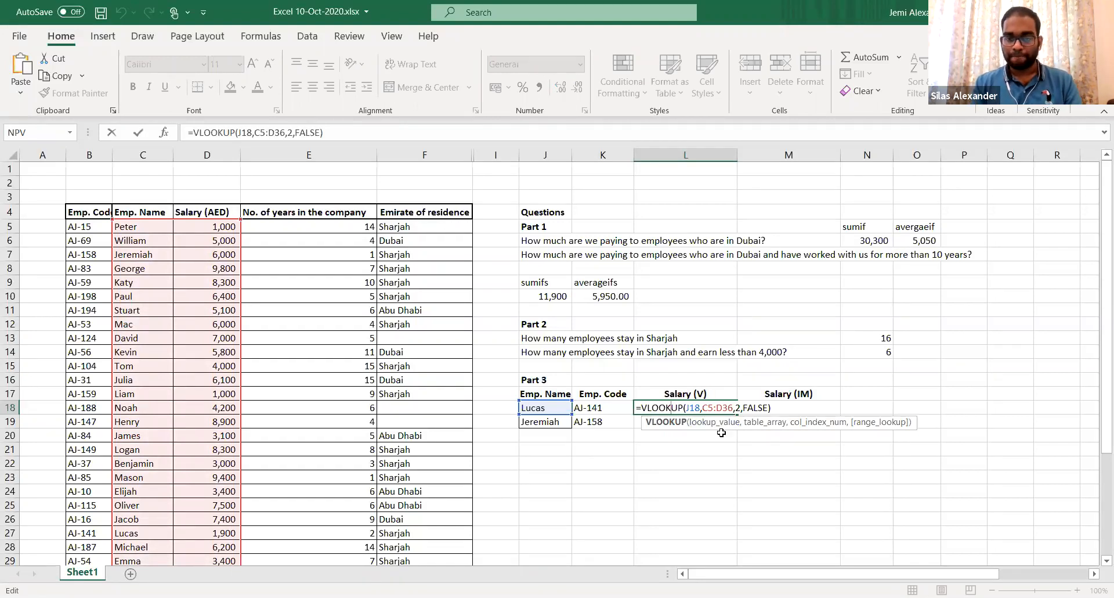
{"action": "left_click", "coordinate": [697, 406]}
{"action": "left_click", "coordinate": [715, 408]}
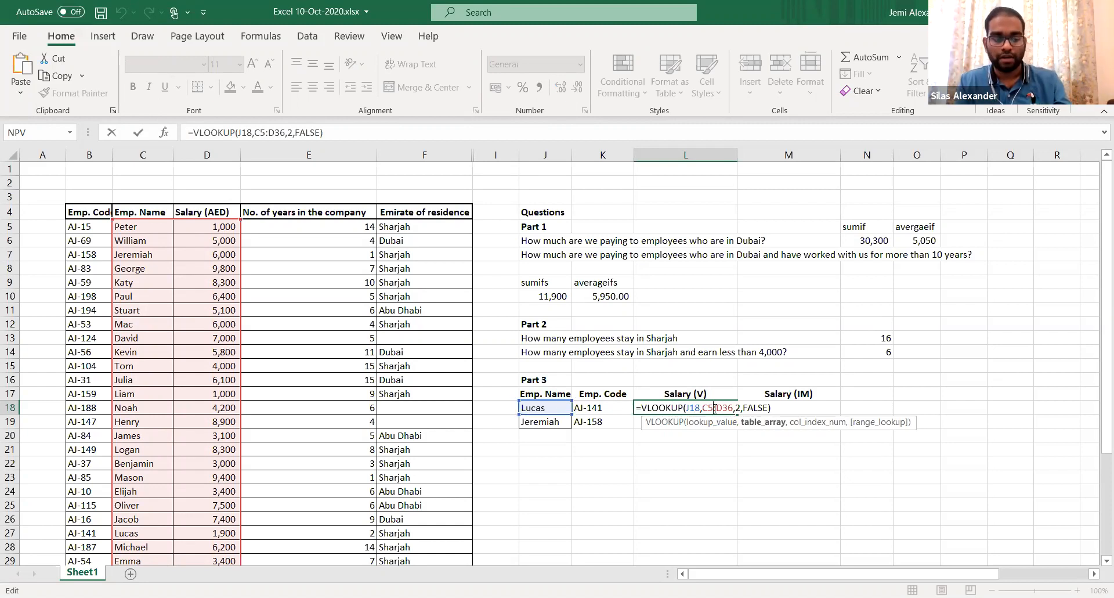
{"action": "key", "text": "ctrl+Return"}
{"action": "type", "text": "="}
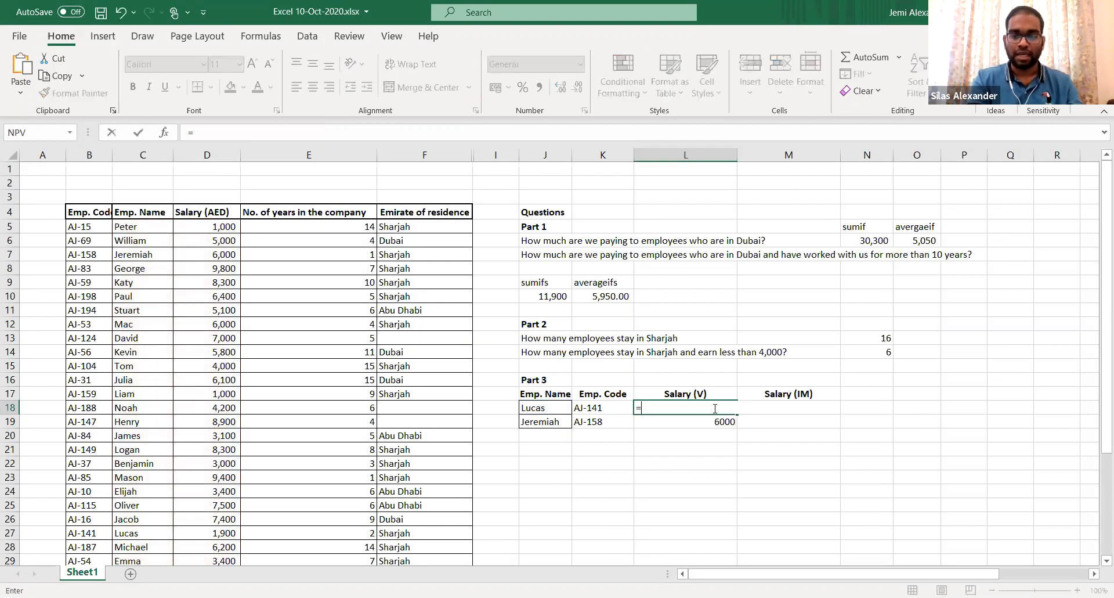
{"action": "type", "text": "VLOO"}
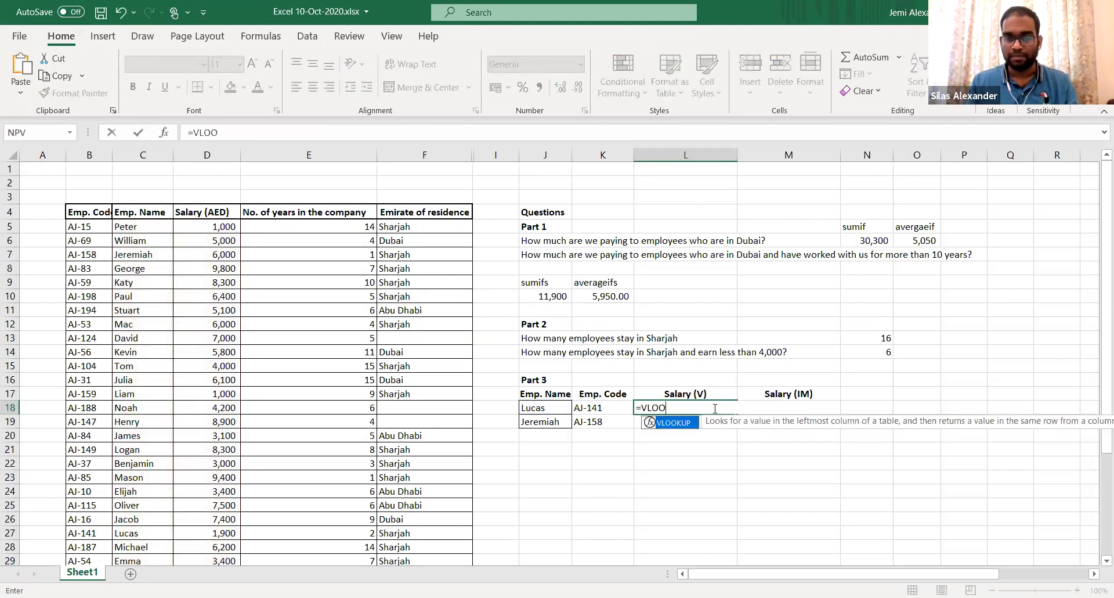
{"action": "key", "text": "Tab"}
{"action": "left_click", "coordinate": [531, 408]}
{"action": "type", "text": ","}
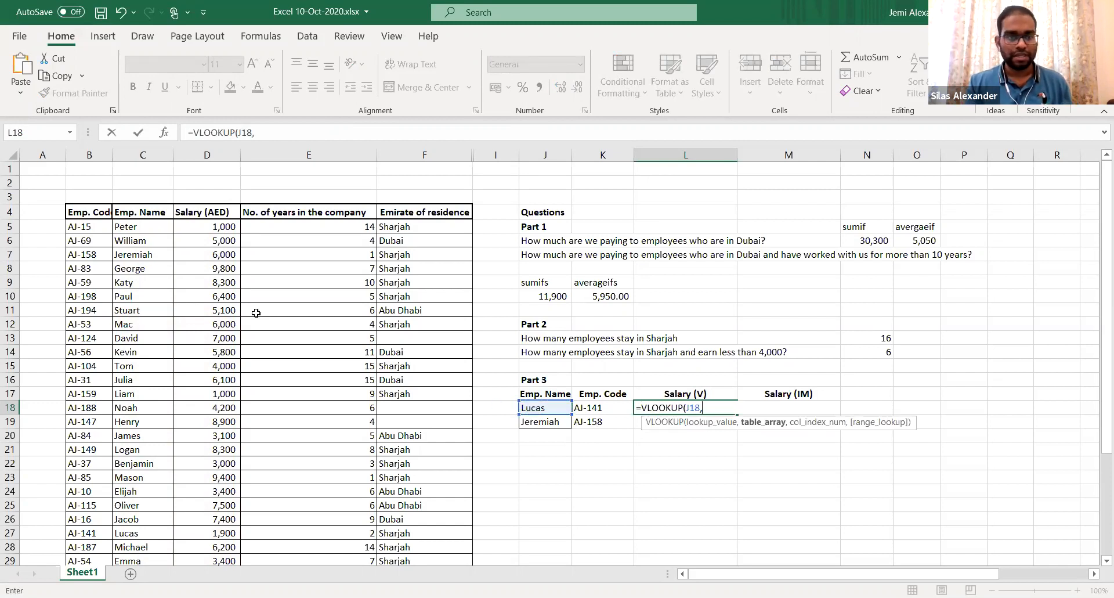
Complete L18 as =VLOOKUP(J18,C:D,2,FALSE), using the entire columns C and D as the table array
{"action": "left_click", "coordinate": [142, 157]}
{"action": "left_click_drag", "start_coordinate": [142, 157], "coordinate": [200, 158]}
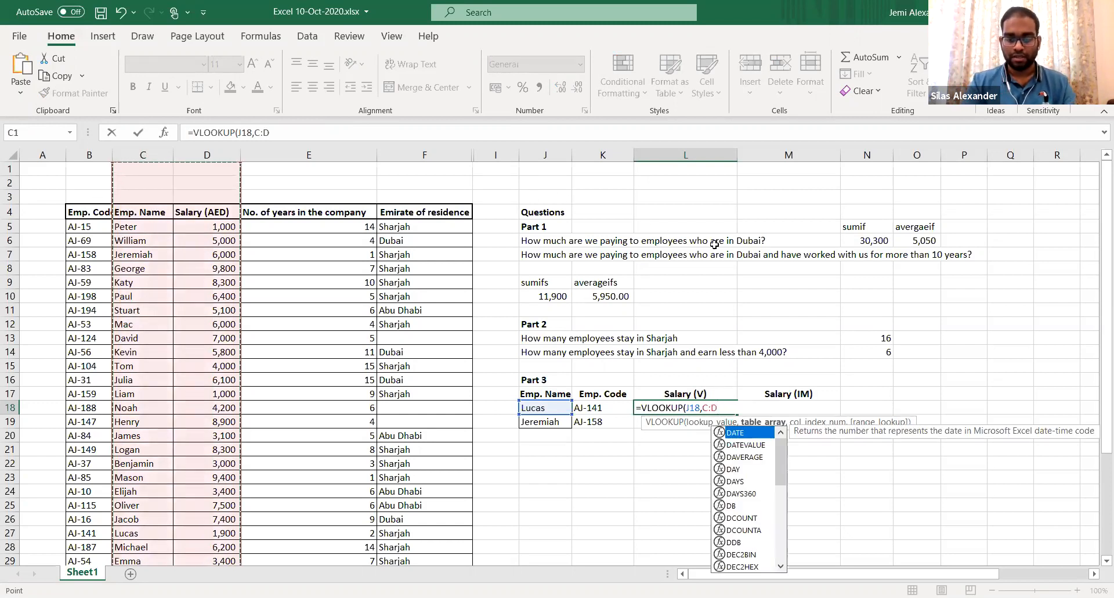
{"action": "type", "text": ","}
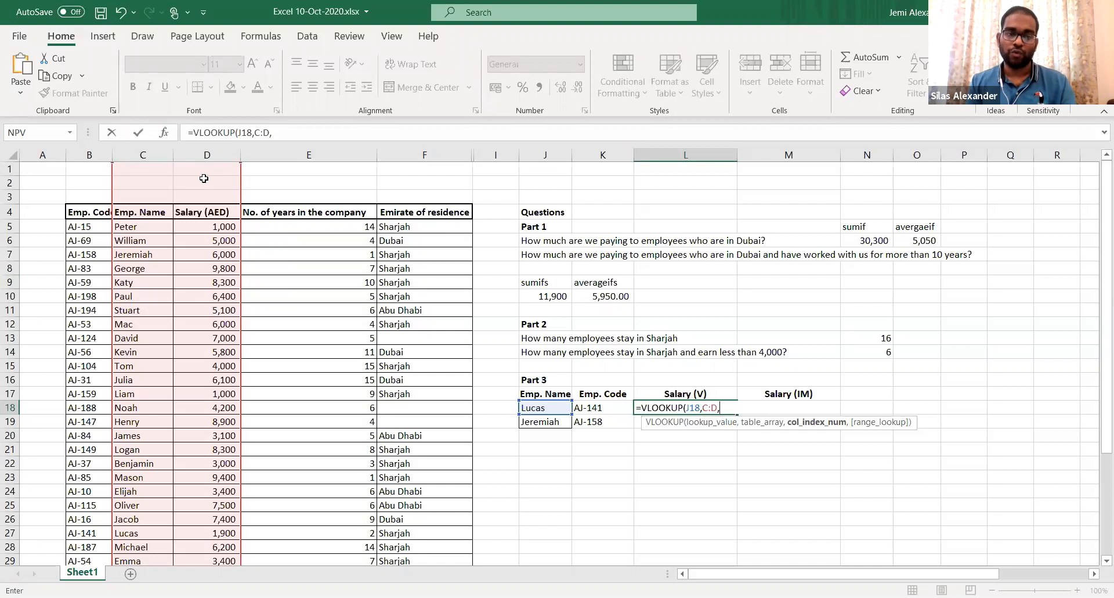
{"action": "type", "text": "2"}
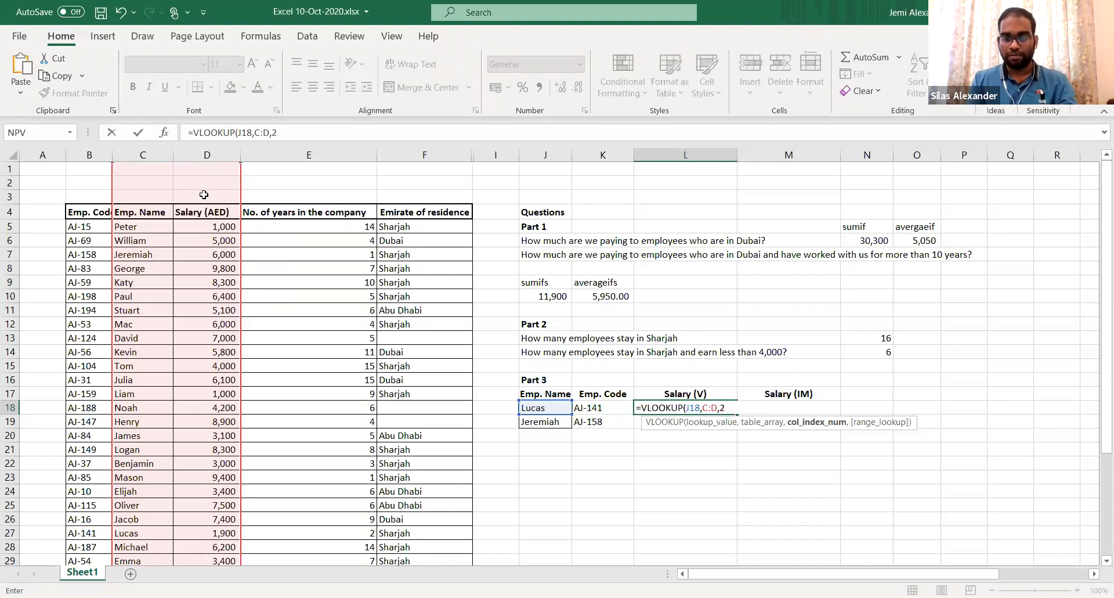
{"action": "type", "text": ",FALSE)"}
{"action": "key", "text": "ctrl+Return"}
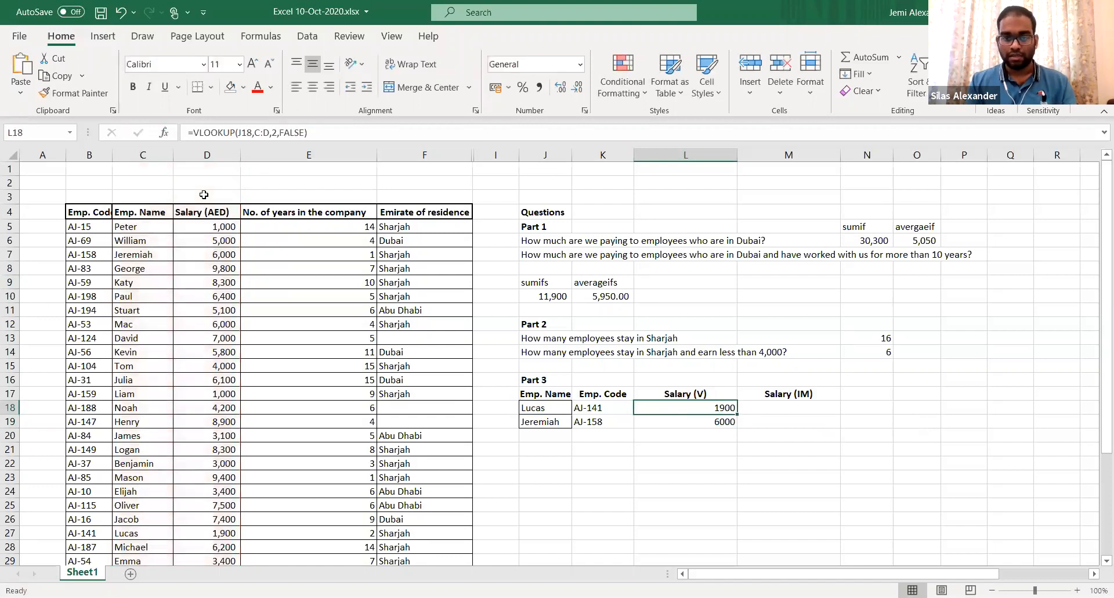
Copy the L18 VLOOKUP formula down to L19 and check both salaries against the employee records in rows 27 and 7
{"action": "left_click", "coordinate": [191, 530]}
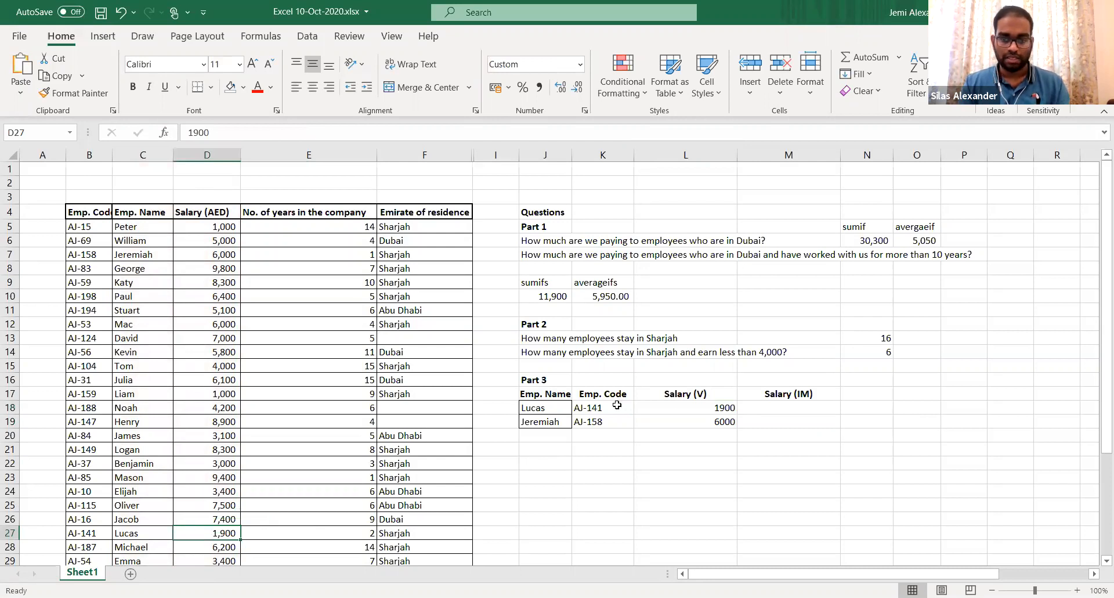
{"action": "left_click", "coordinate": [723, 406]}
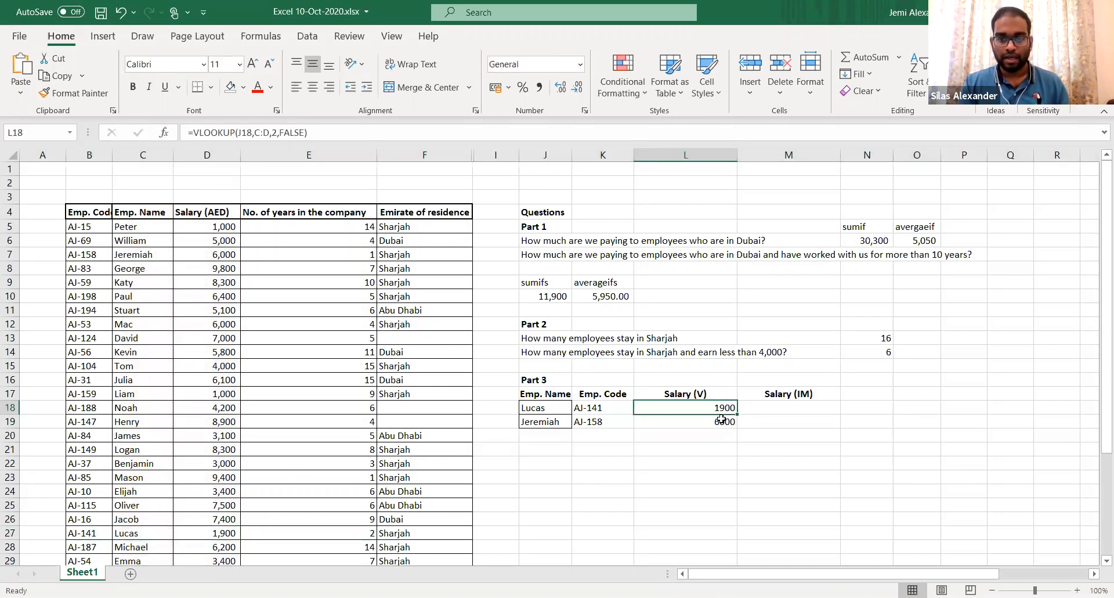
{"action": "left_click", "coordinate": [721, 419]}
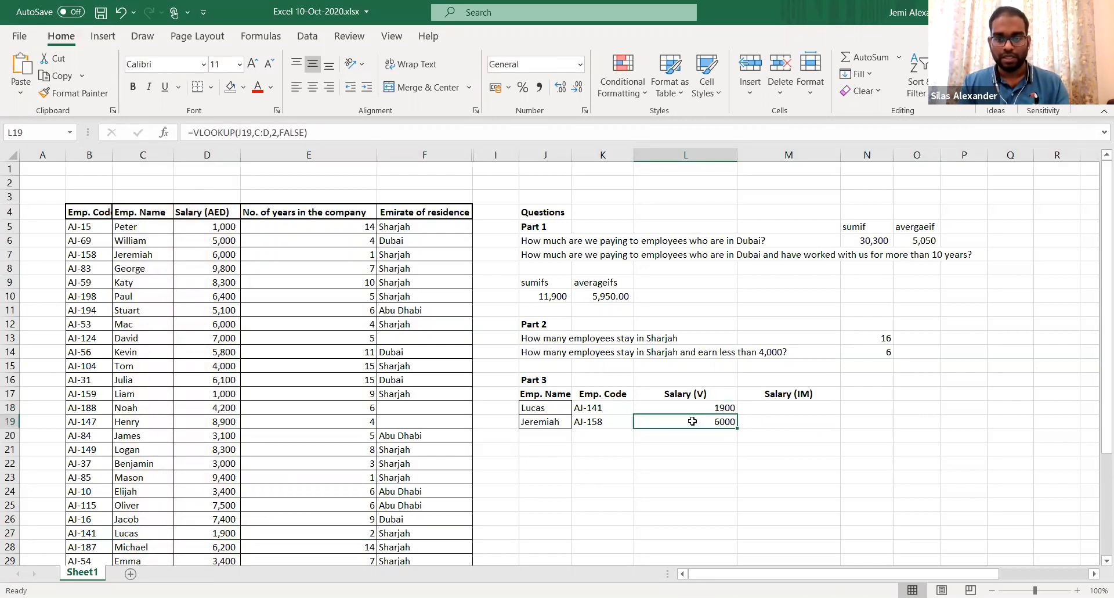
{"action": "mouse_move", "coordinate": [693, 422]}
{"action": "left_mouse_down"}
{"action": "mouse_move", "coordinate": [202, 292]}
{"action": "mouse_move", "coordinate": [154, 253]}
{"action": "left_mouse_up"}
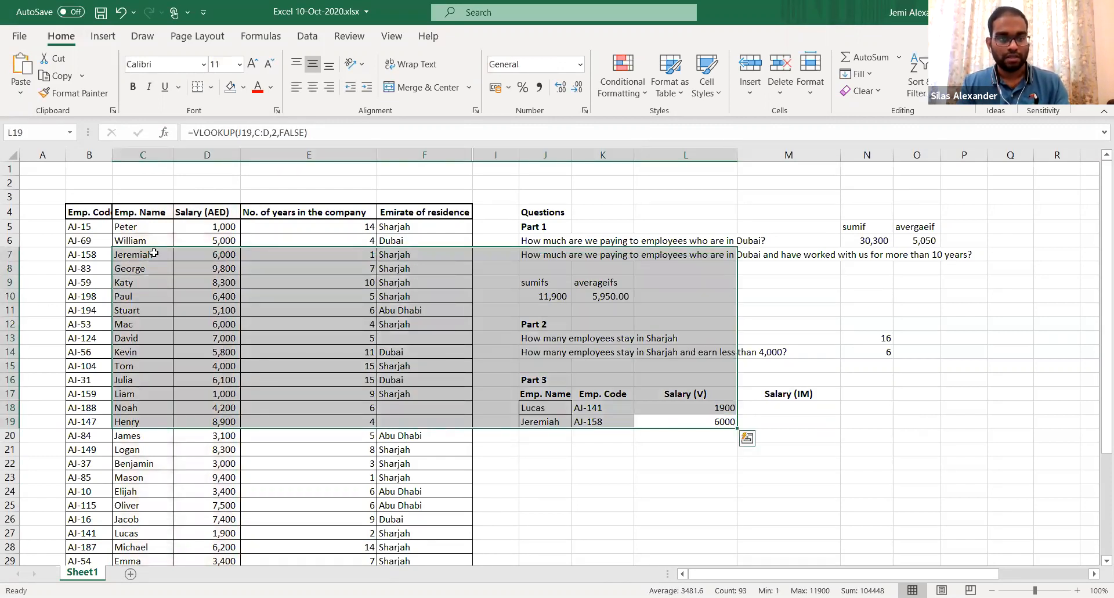
{"action": "left_click", "coordinate": [154, 253]}
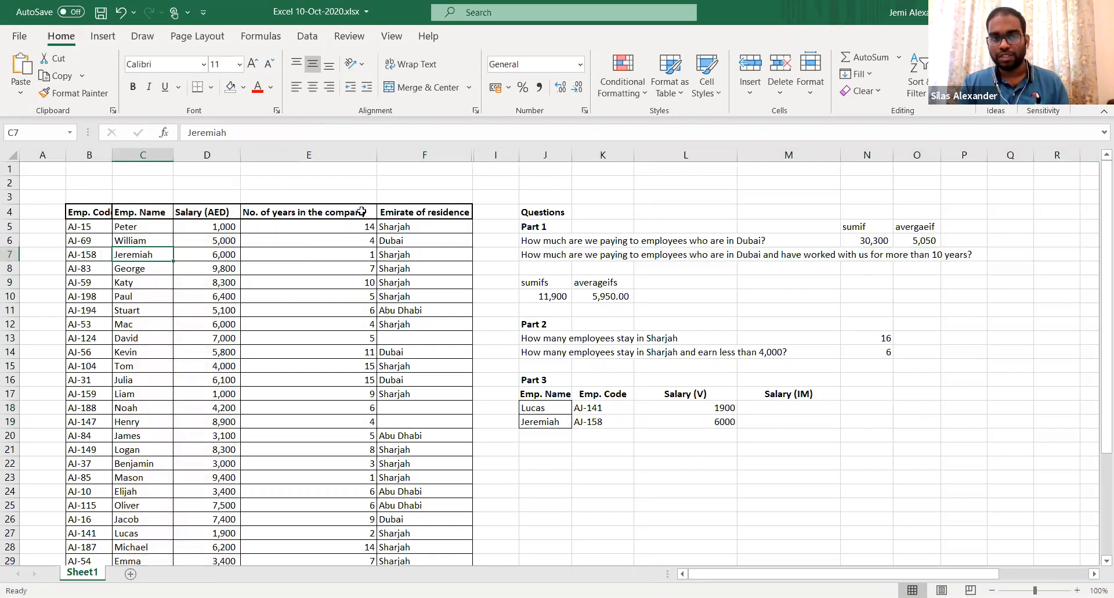
{"action": "left_click", "coordinate": [216, 155]}
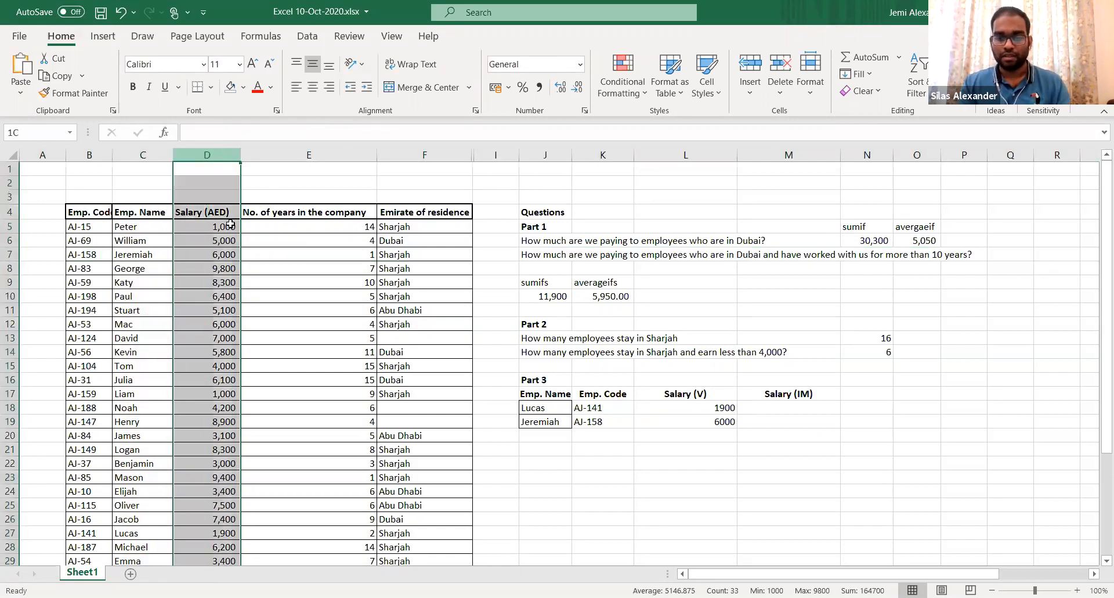
{"action": "key", "text": "ctrl+shift+plus"}
{"action": "key", "text": "ctrl+z"}
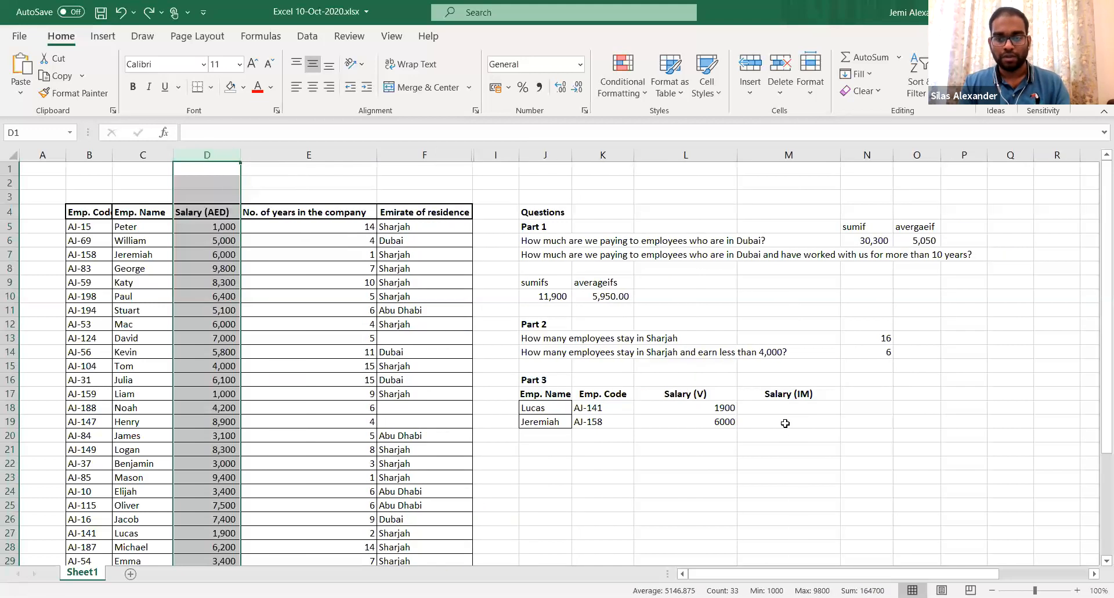
Start an INDEX formula in M18 under Salary (IM), using the entire salary column D:D as the array
{"action": "left_click", "coordinate": [784, 410]}
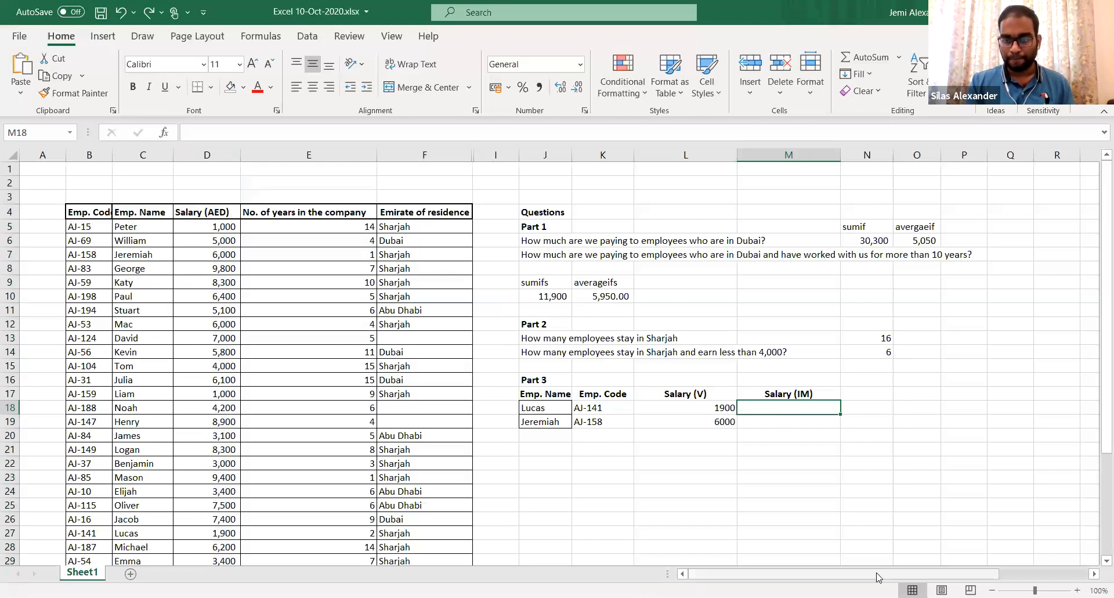
{"action": "scroll", "coordinate": [746, 497], "scroll_direction": "right", "scroll_amount": 3}
{"action": "type", "text": "="}
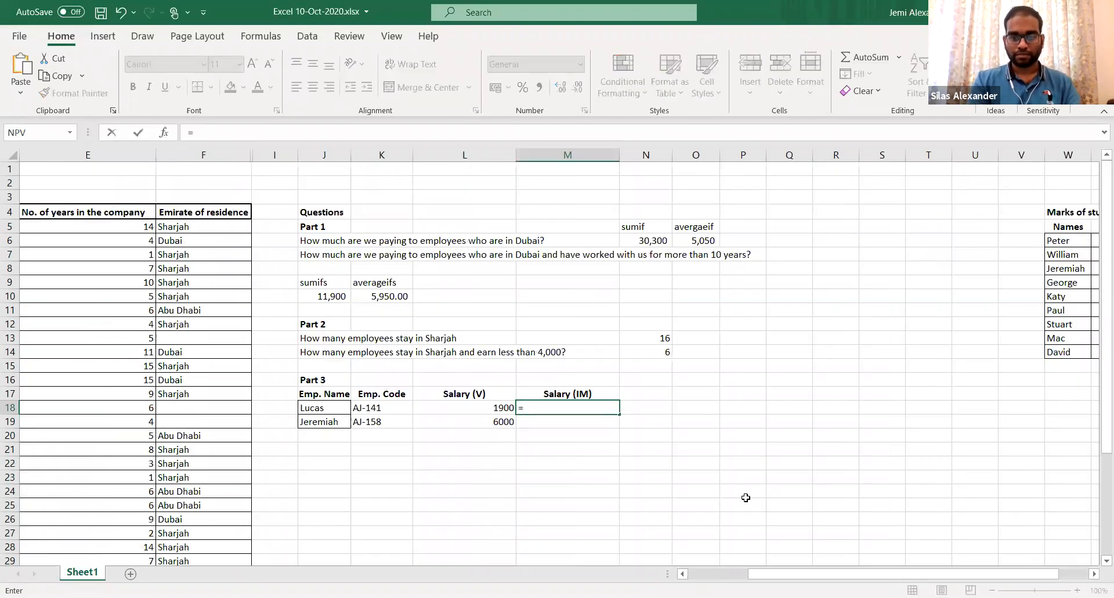
{"action": "type", "text": "INDEX("}
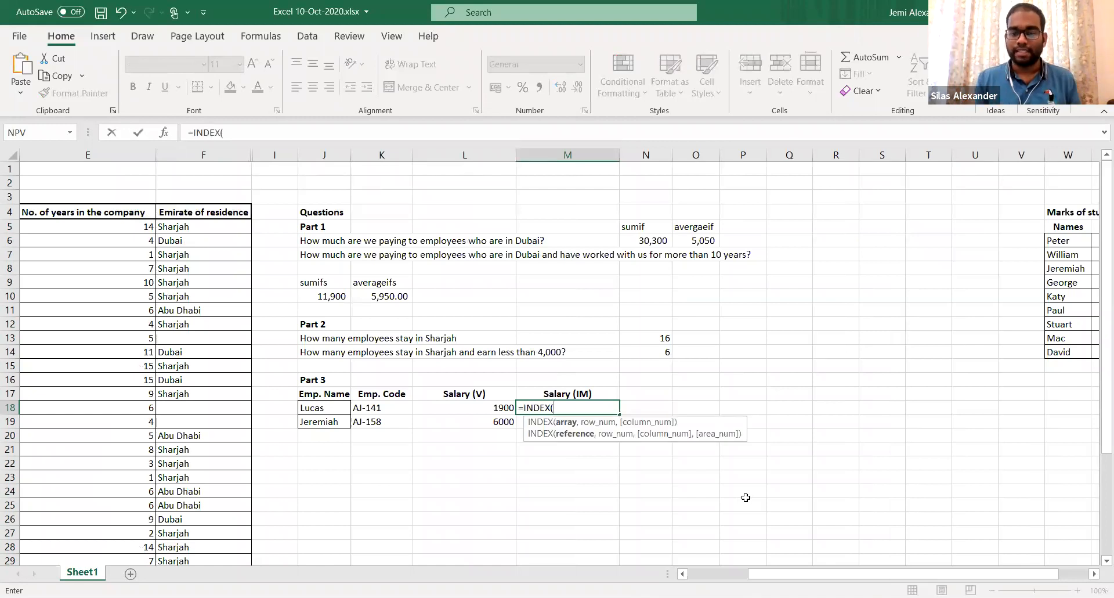
{"action": "left_click", "coordinate": [112, 181]}
{"action": "key", "text": "Left"}
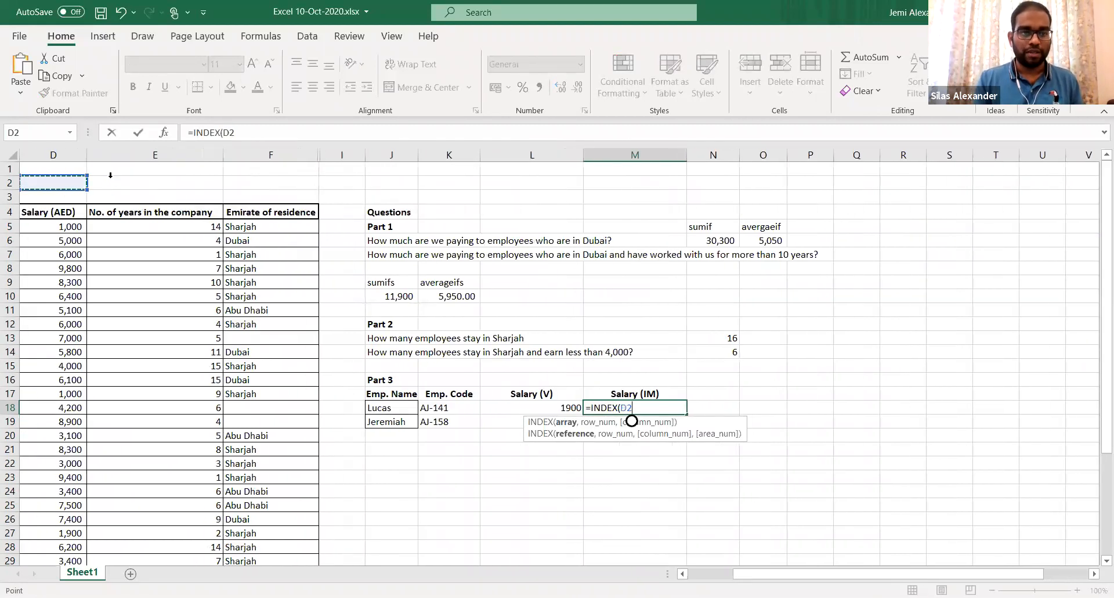
{"action": "left_click", "coordinate": [72, 154]}
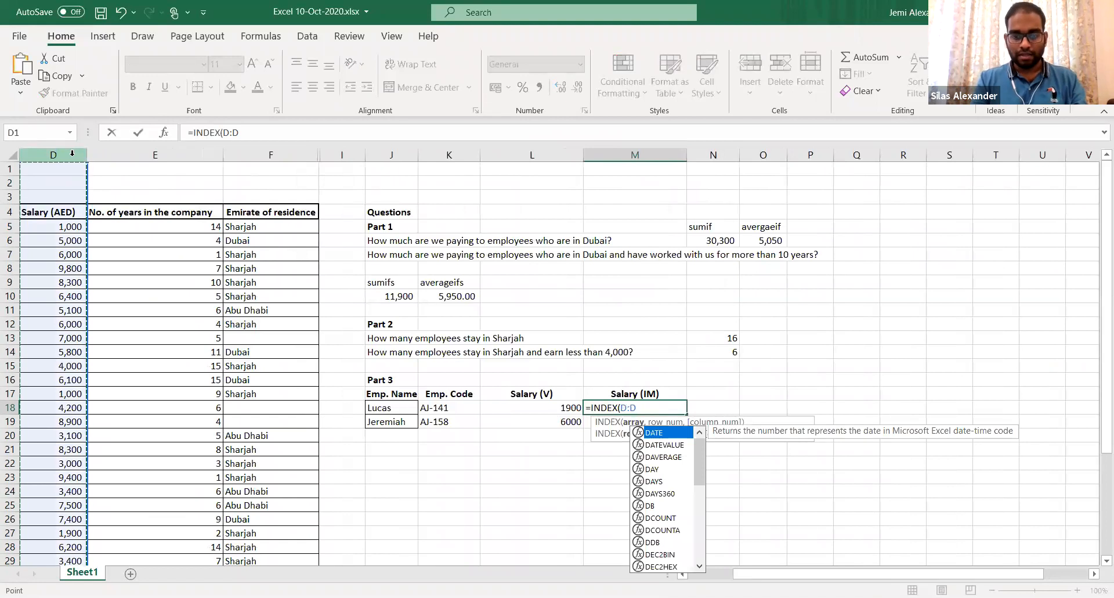
{"action": "type", "text": ","}
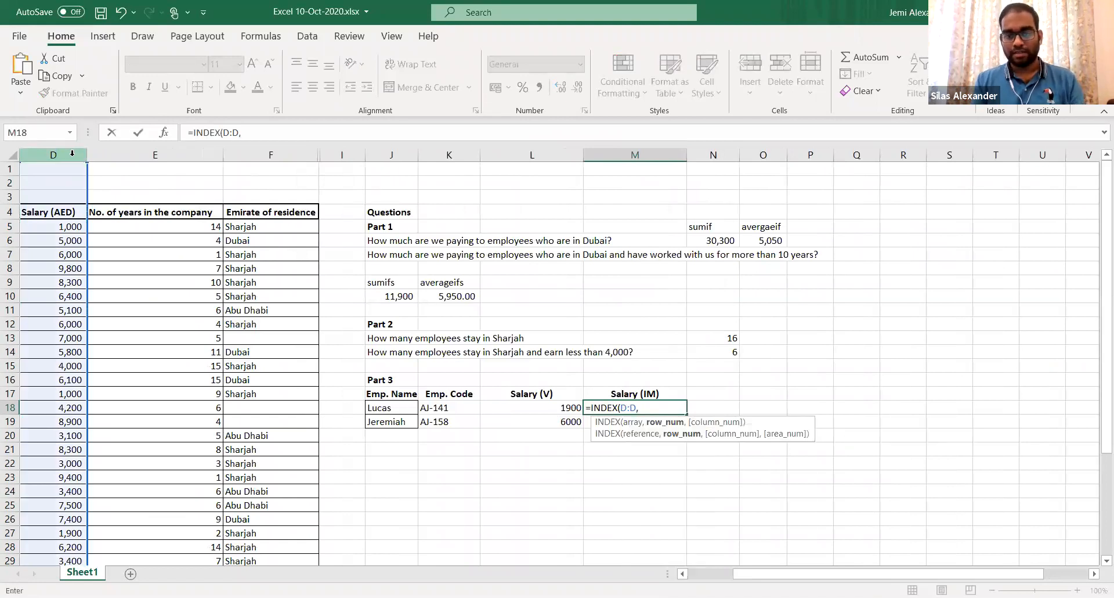
Complete M18 as =INDEX(D:D,MATCH(J18,C:C,0)), matching the employee name exactly in column C
{"action": "type", "text": "MATCH("}
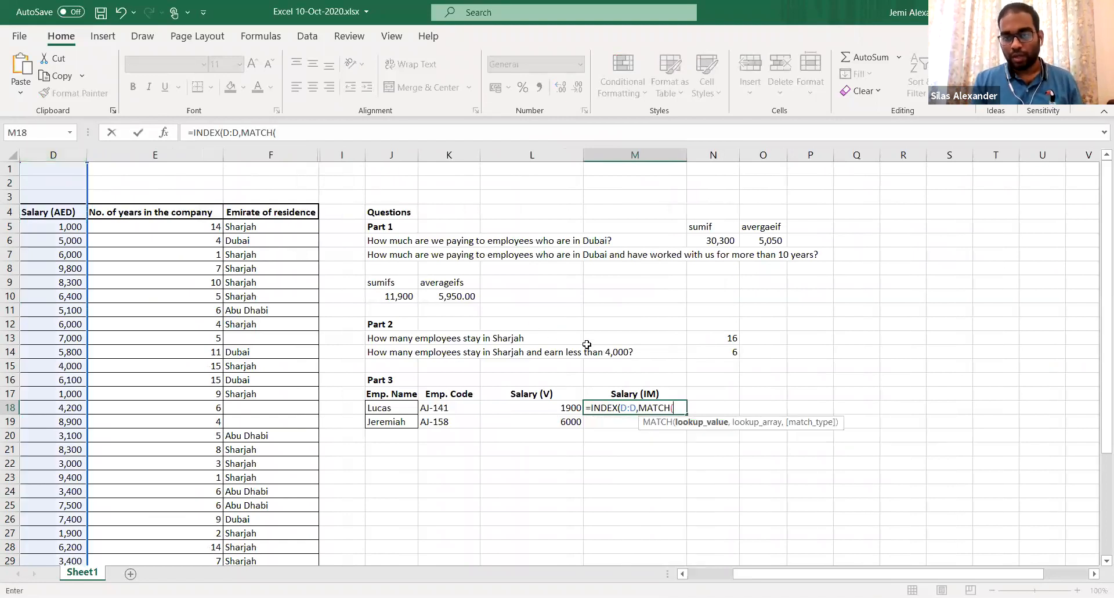
{"action": "left_click", "coordinate": [408, 406]}
{"action": "type", "text": ","}
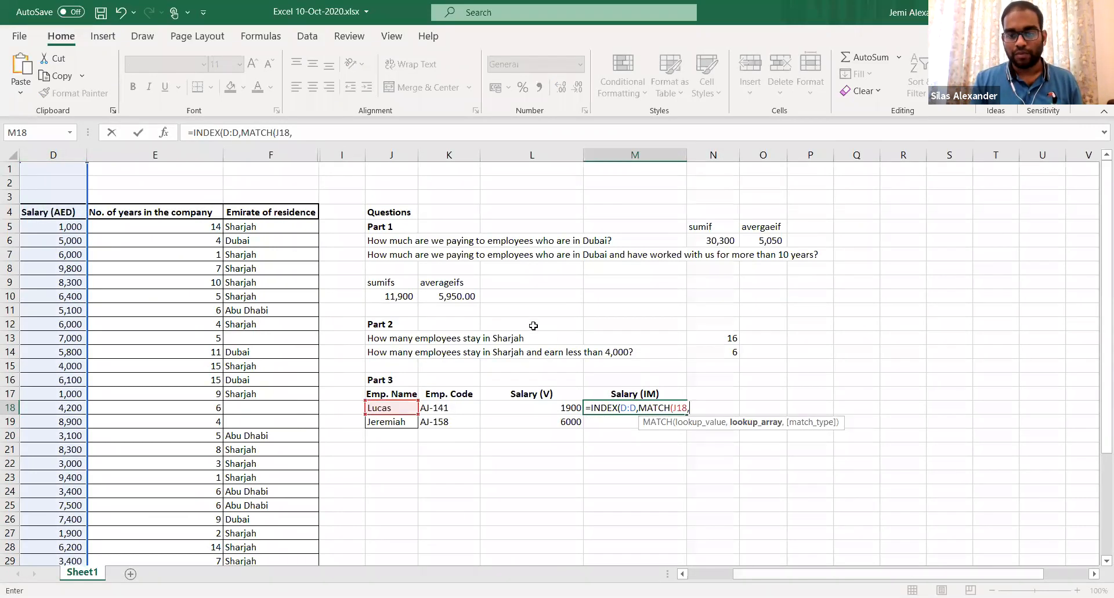
{"action": "left_click", "coordinate": [180, 199]}
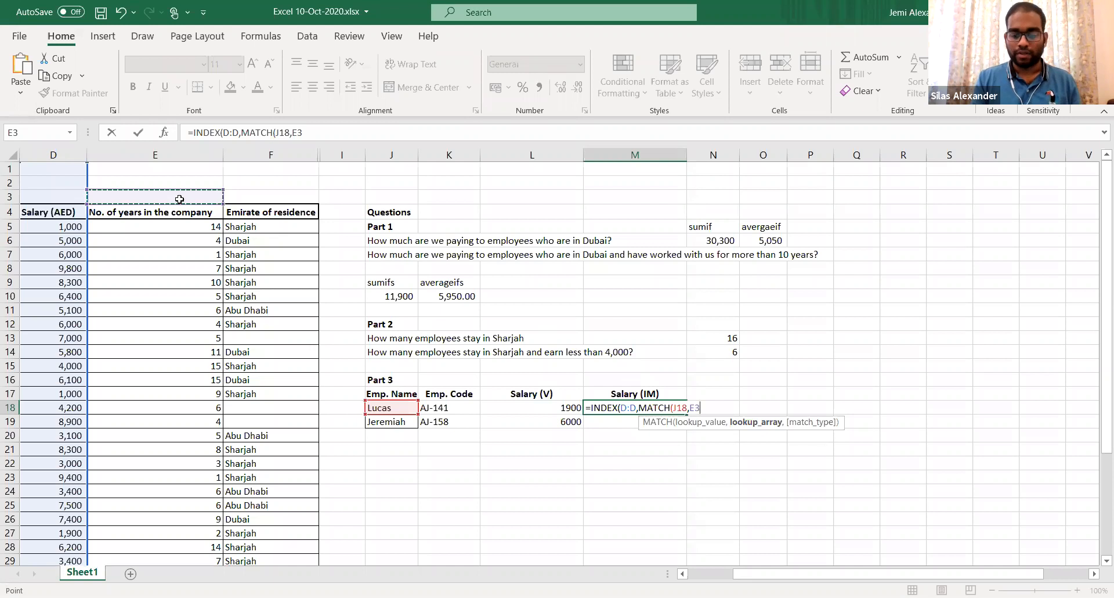
{"action": "key", "text": "Left"}
{"action": "key", "text": "Left"}
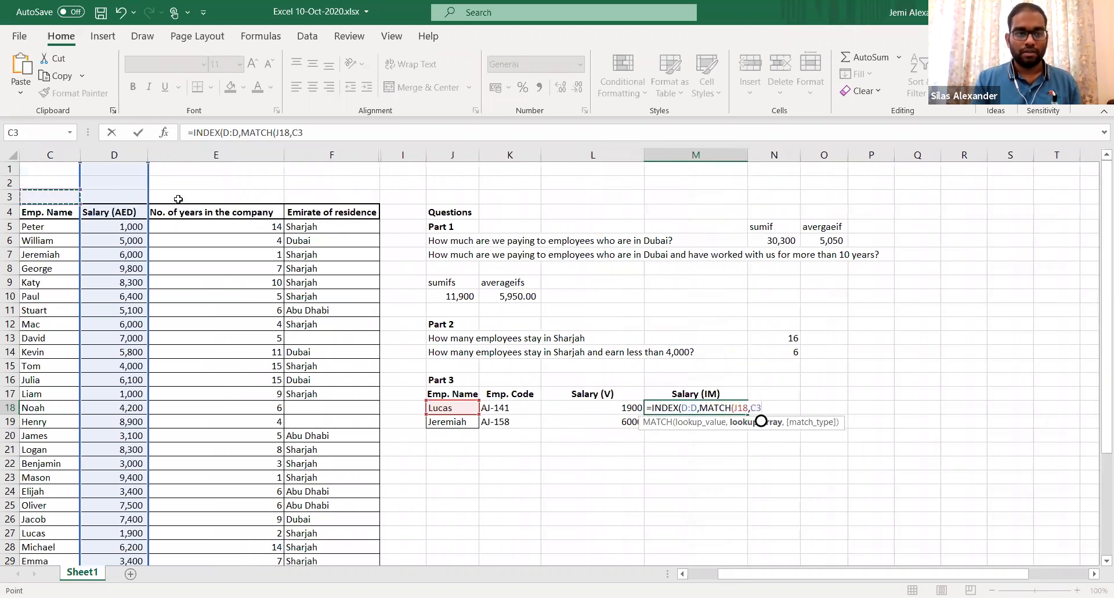
{"action": "left_click", "coordinate": [51, 154]}
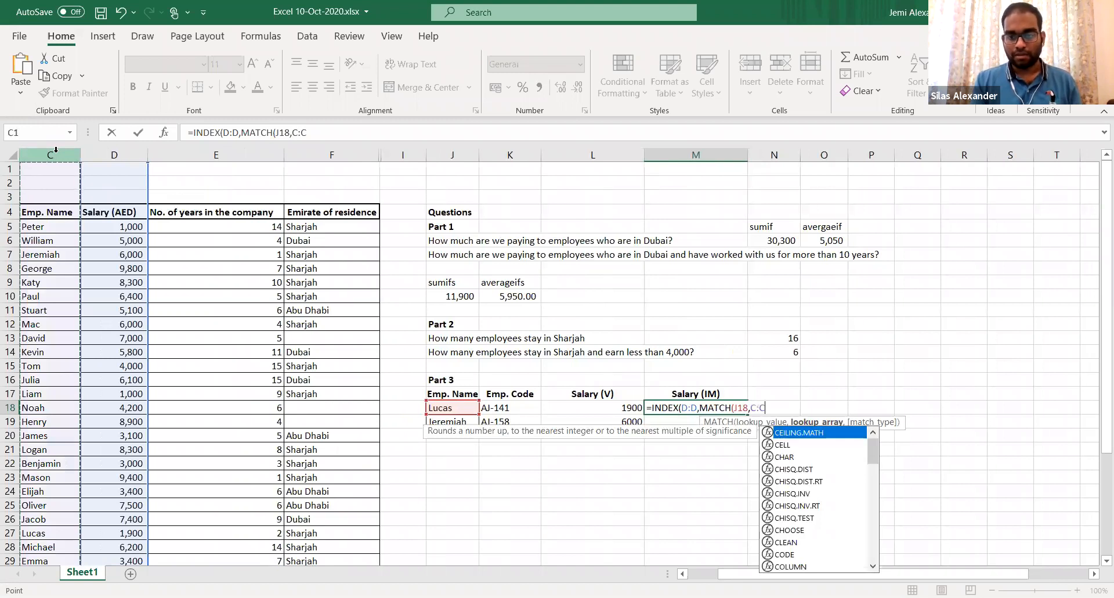
{"action": "type", "text": ",0"}
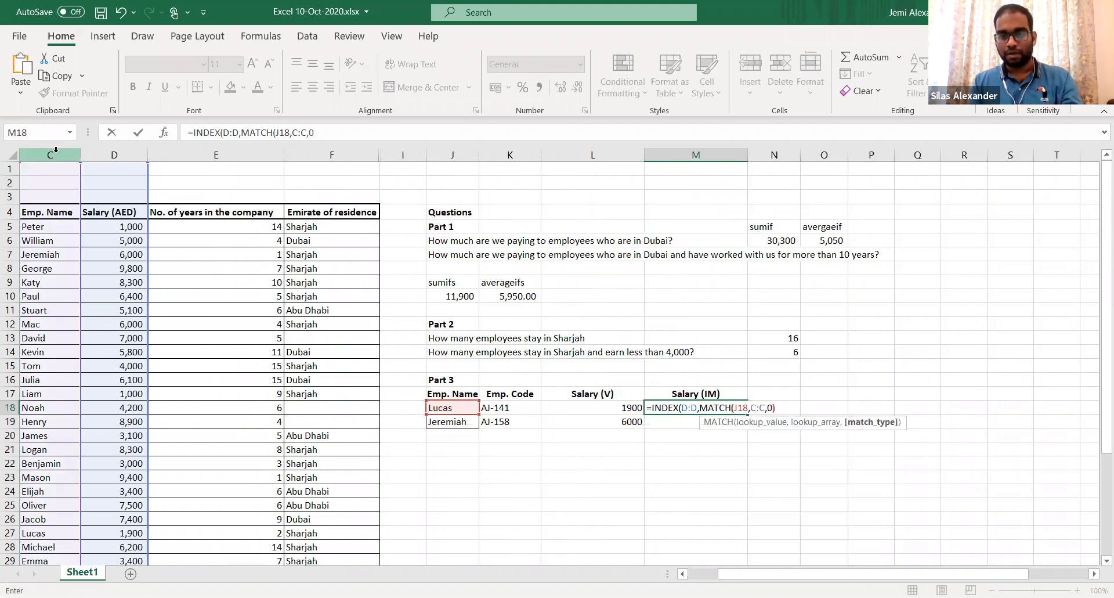
{"action": "type", "text": ")"}
{"action": "key", "text": "Return"}
{"action": "key", "text": "Up"}
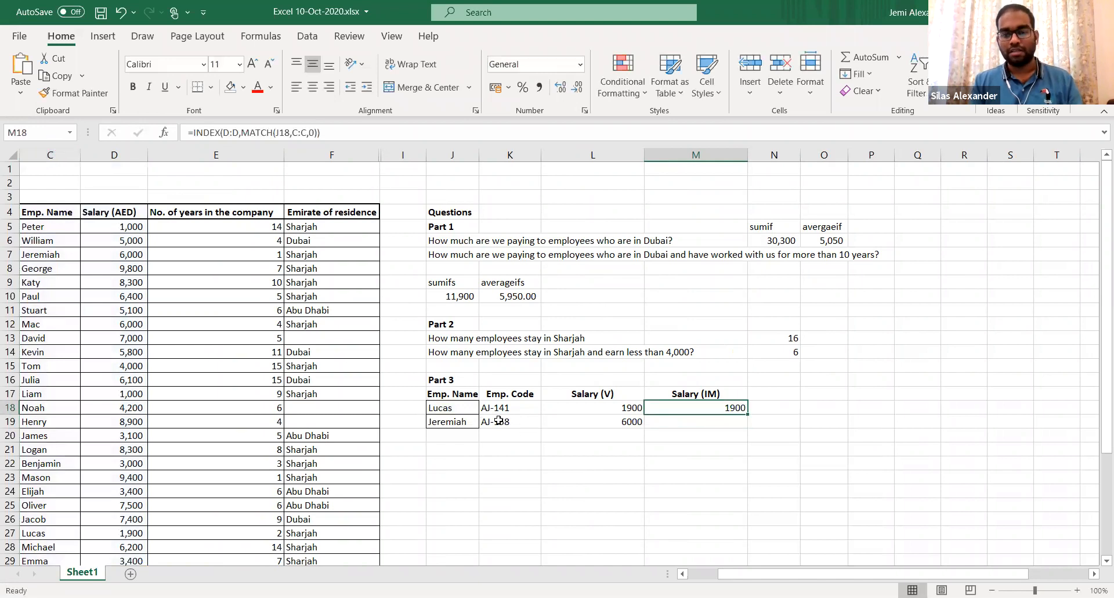
Review the INDEX and MATCH formula in M18 and copy it down to M19 for the second employee
{"action": "double_click", "coordinate": [688, 410]}
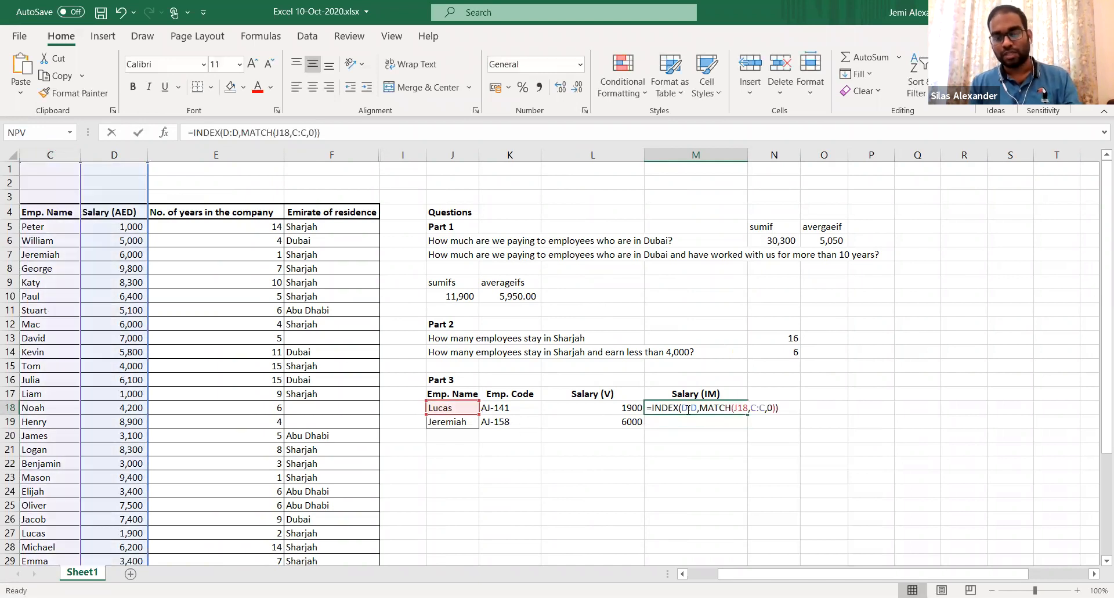
{"action": "key", "text": "Escape"}
{"action": "left_click", "coordinate": [691, 427]}
{"action": "key", "text": "ctrl+d"}
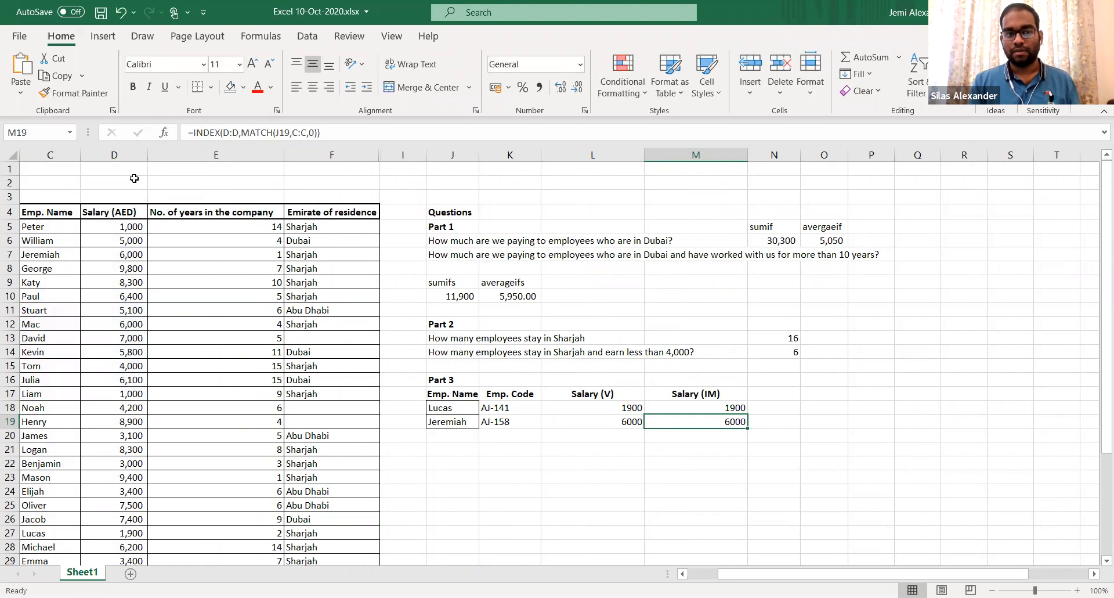
Insert a blank column before the Salary (AED) column and check the INDEX and MATCH salary formula for the first employee
{"action": "left_click", "coordinate": [117, 154]}
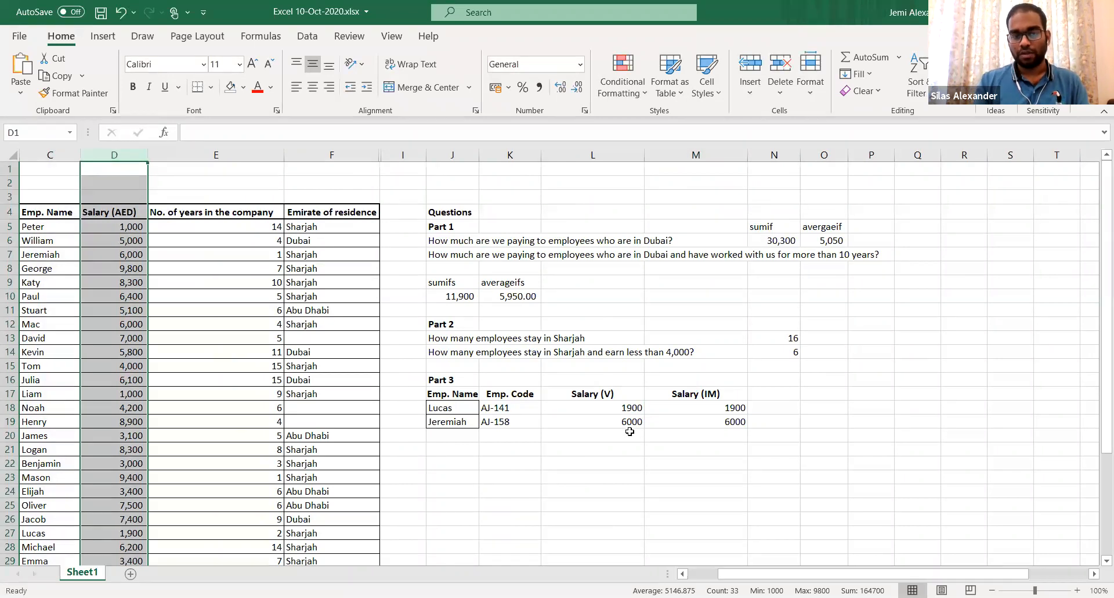
{"action": "key", "text": "ctrl+shift+plus"}
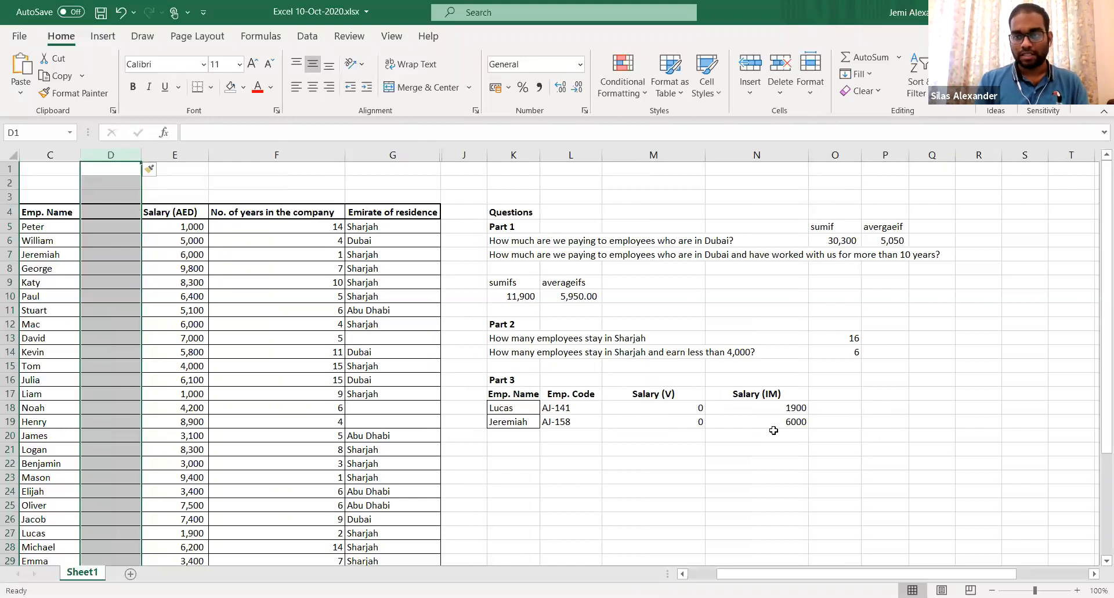
{"action": "left_click", "coordinate": [756, 408]}
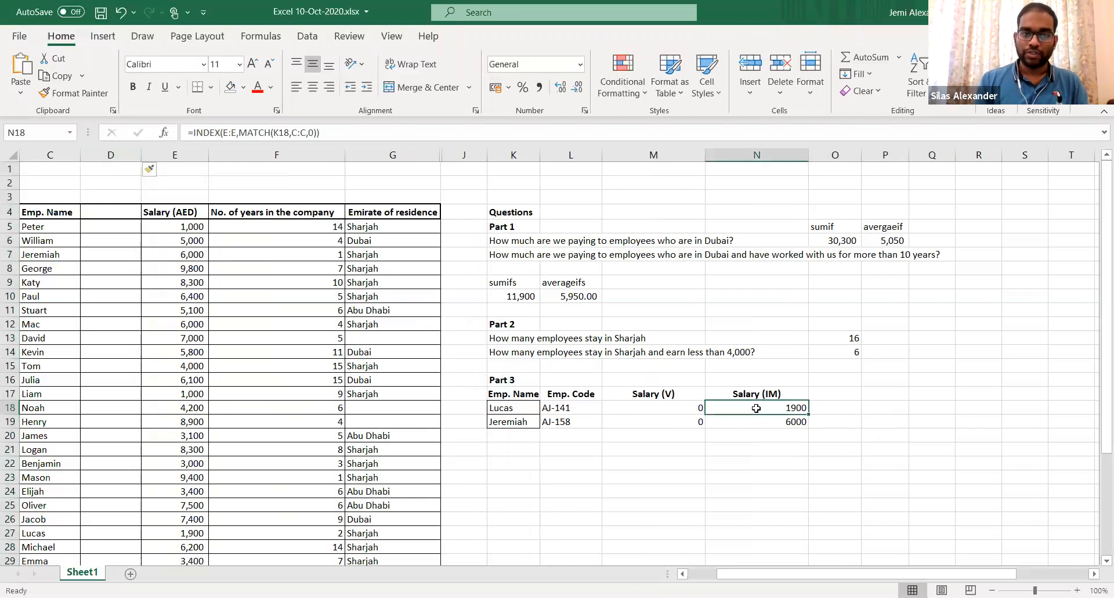
Examine the INDEX and MATCH arguments of the Salary (IM) formula in N18, leaving the formula as it is
{"action": "double_click", "coordinate": [756, 408]}
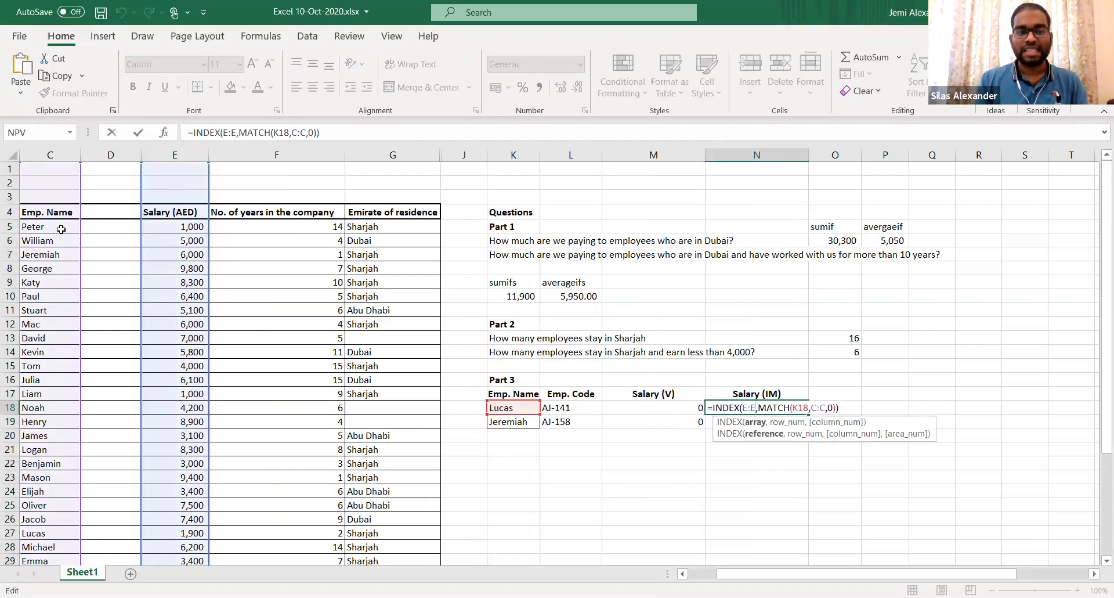
{"action": "left_click", "coordinate": [778, 408]}
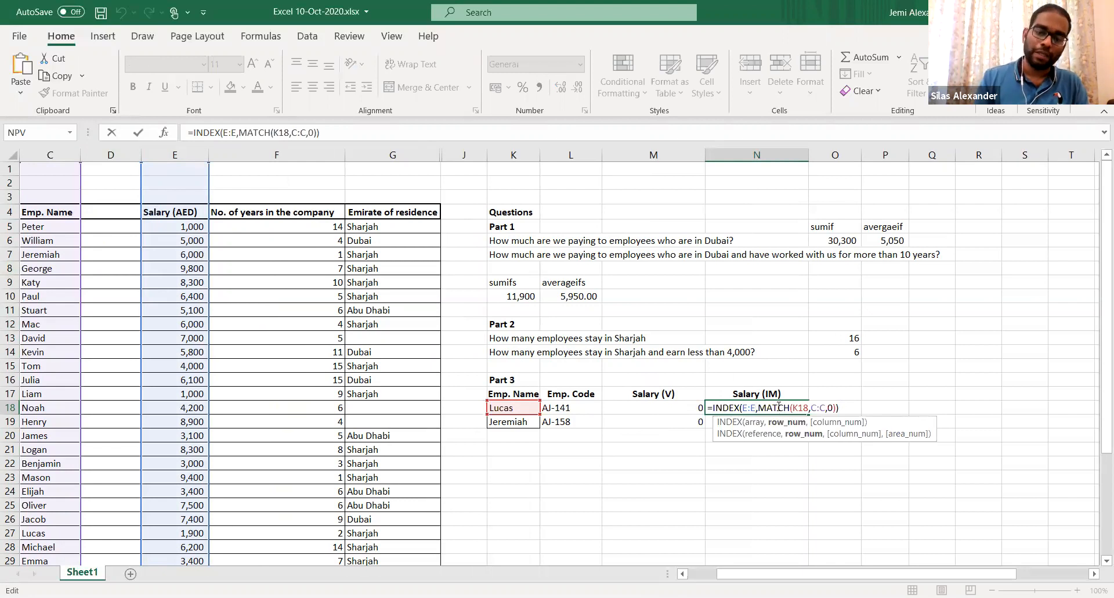
{"action": "key", "text": "ctrl+Return"}
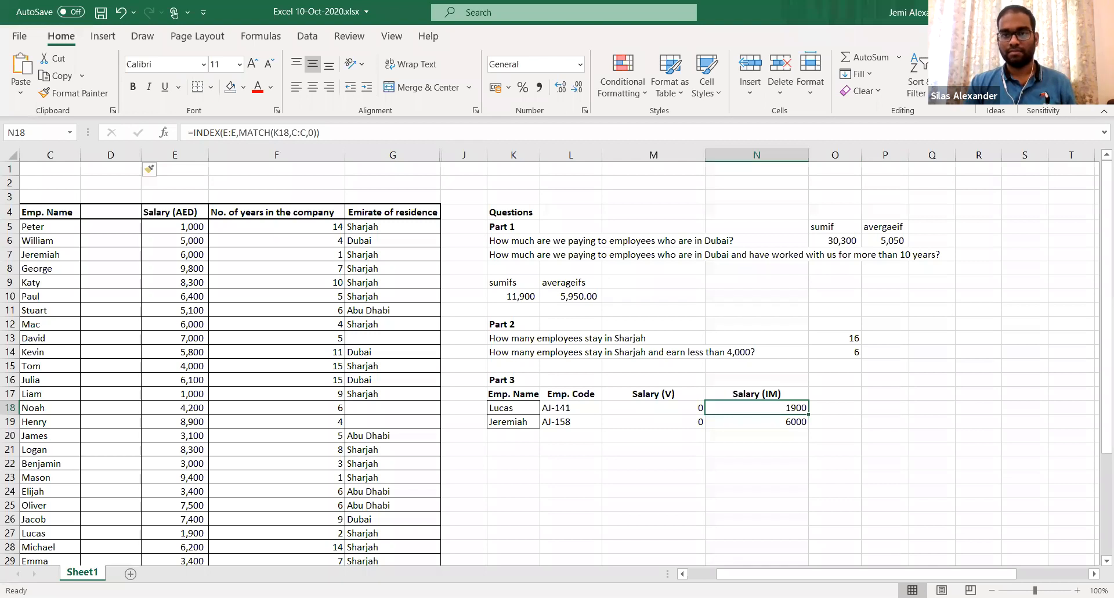
{"action": "left_click", "coordinate": [967, 71]}
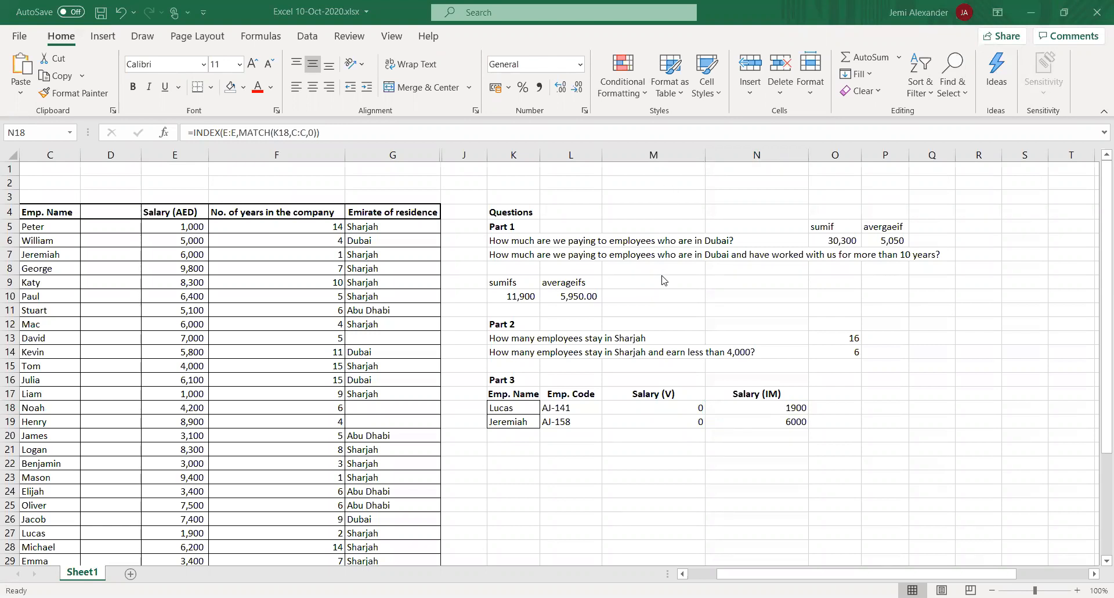
{"action": "key", "text": "alt+Tab"}
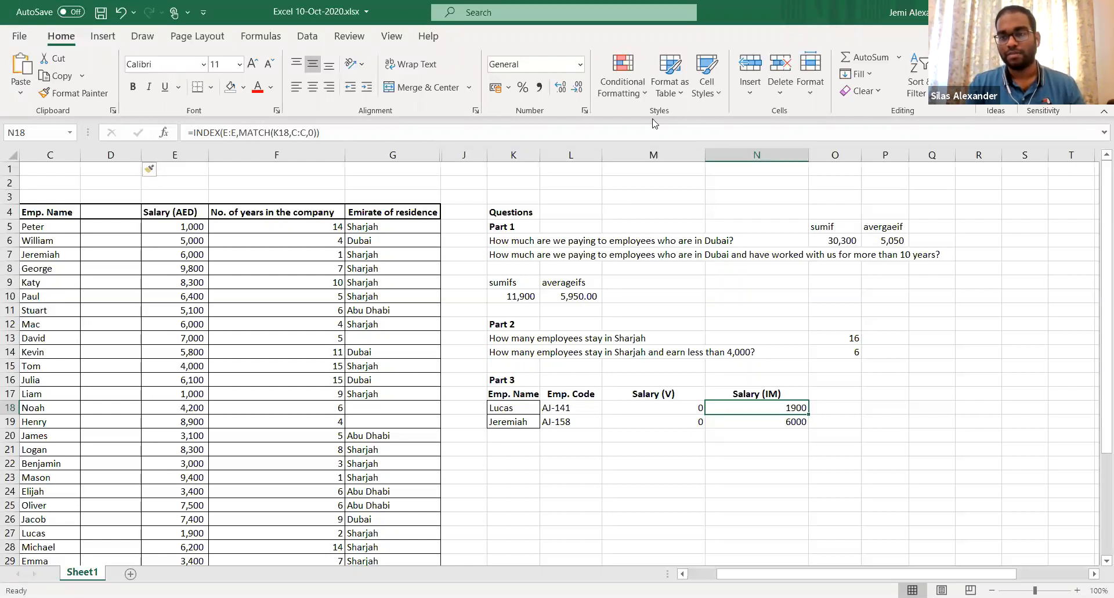
{"action": "left_click", "coordinate": [665, 68]}
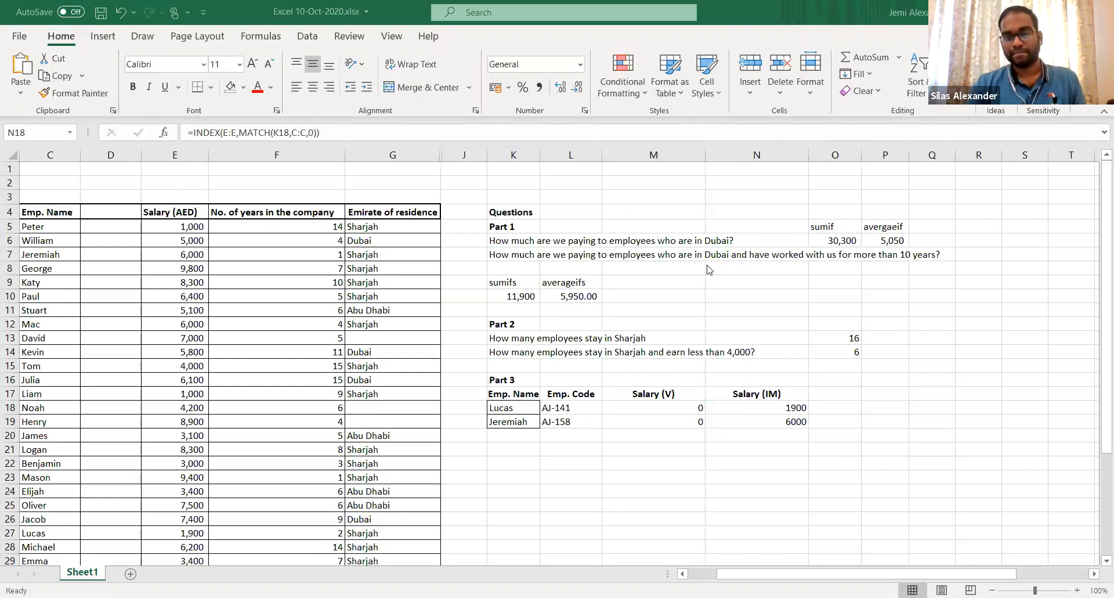
{"action": "left_click", "coordinate": [531, 194]}
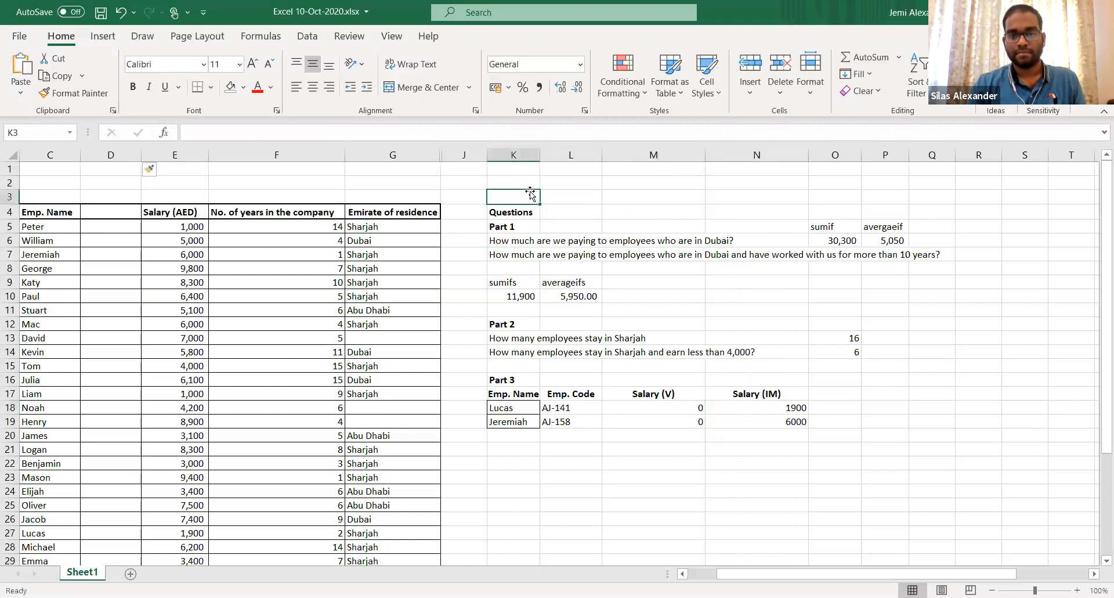